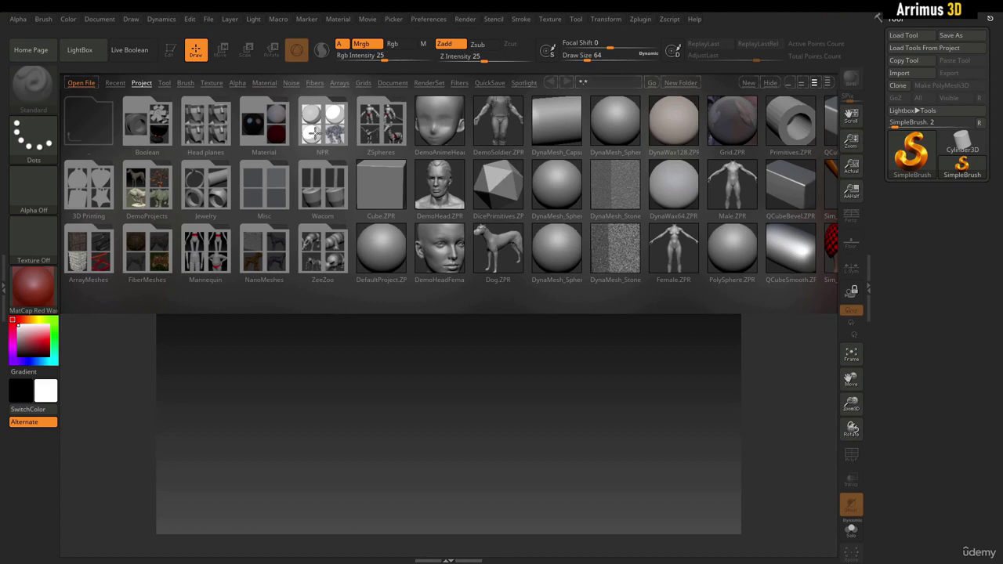
Browse the sample project folders and open the Etcher_Firepower project from DemoProjects to view the pistol.
double_click(375, 131)
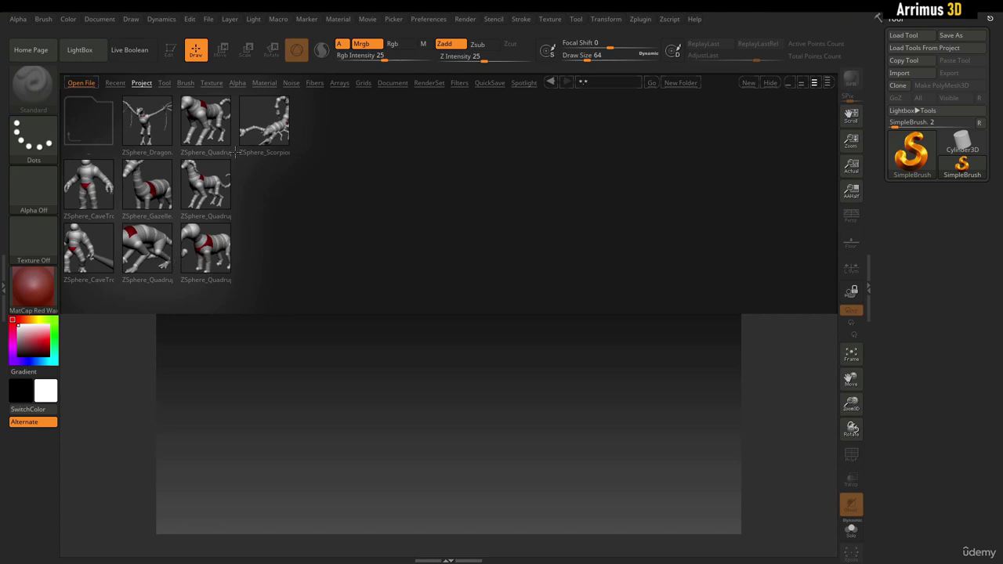
left_click(90, 117)
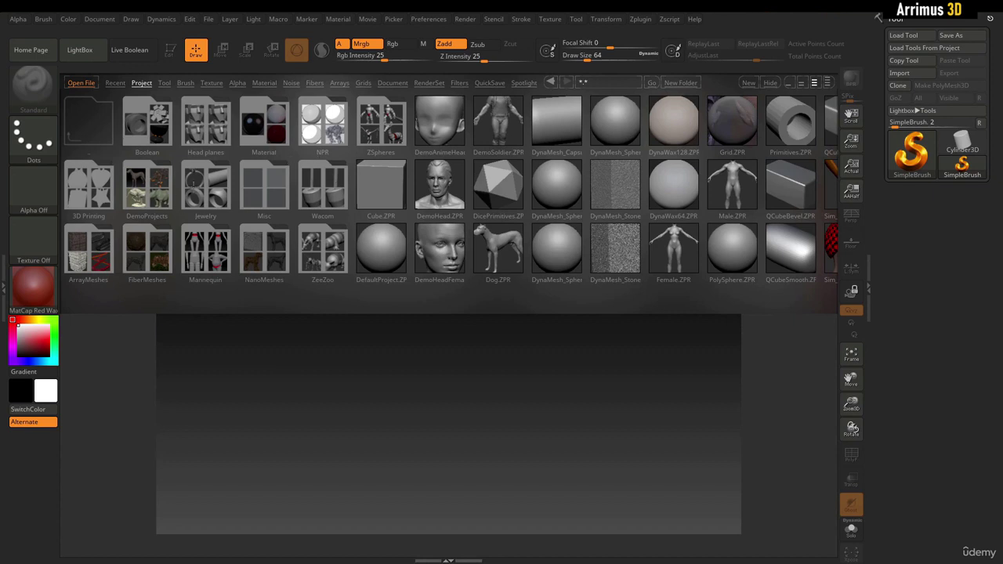
left_click(159, 189)
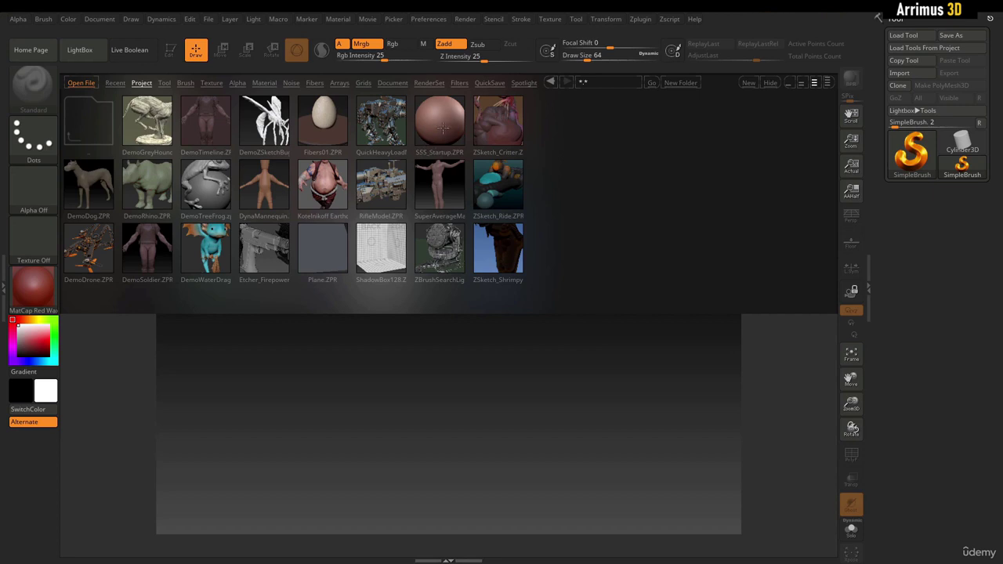
double_click(266, 249)
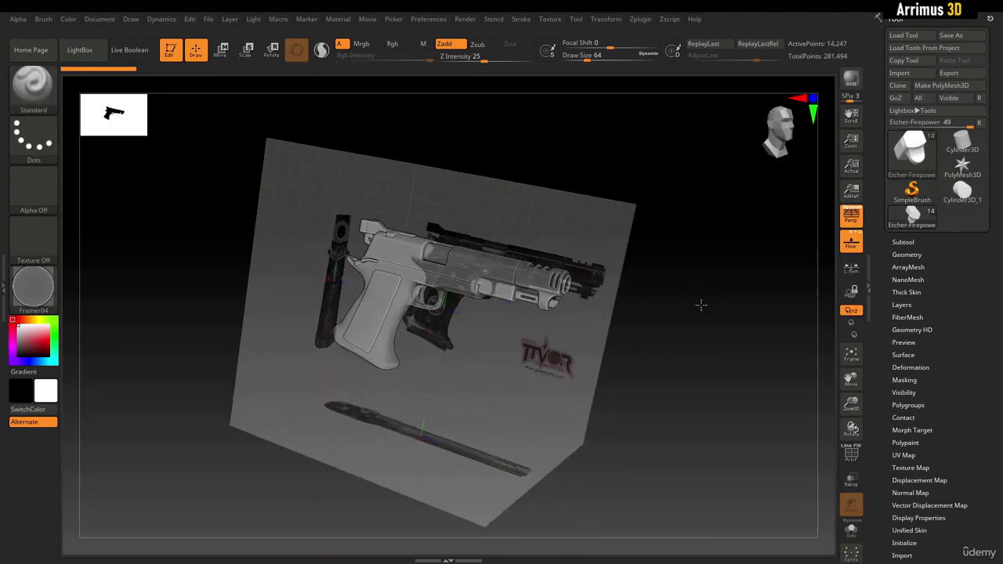
left_click_drag(701, 305, 728, 263)
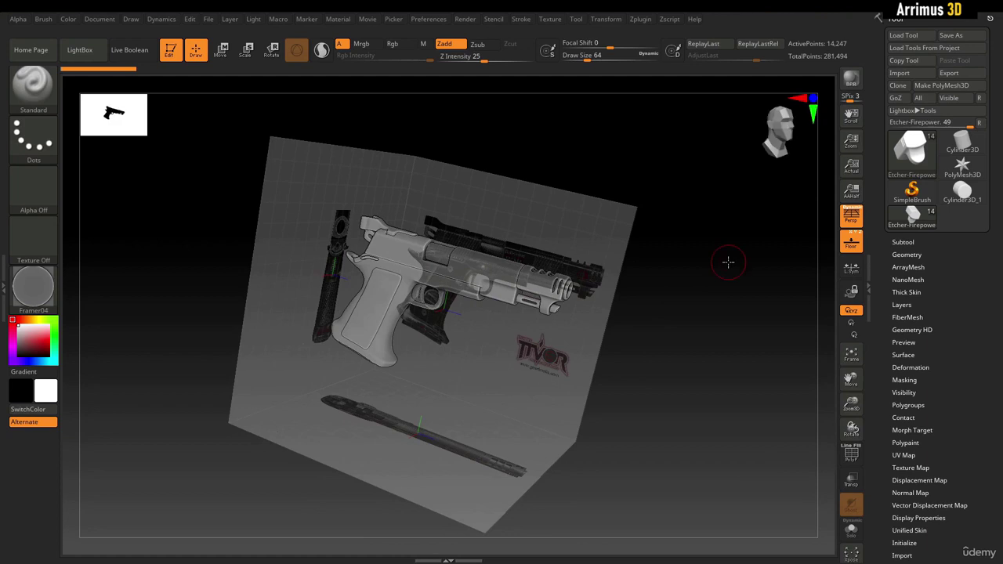
Open the DemoTreeFrog project without saving changes to the current one and view the frog from several angles.
key("comma")
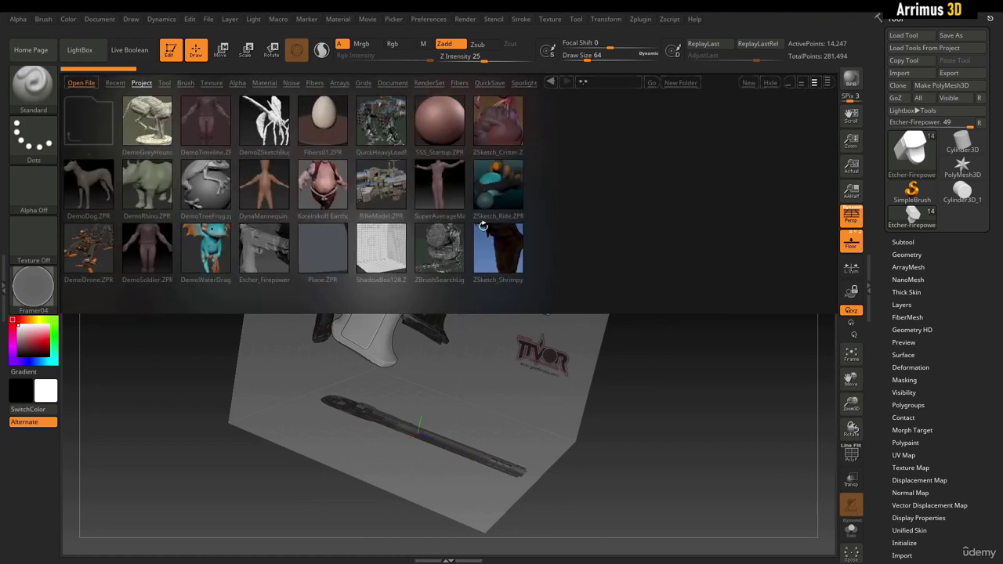
double_click(217, 196)
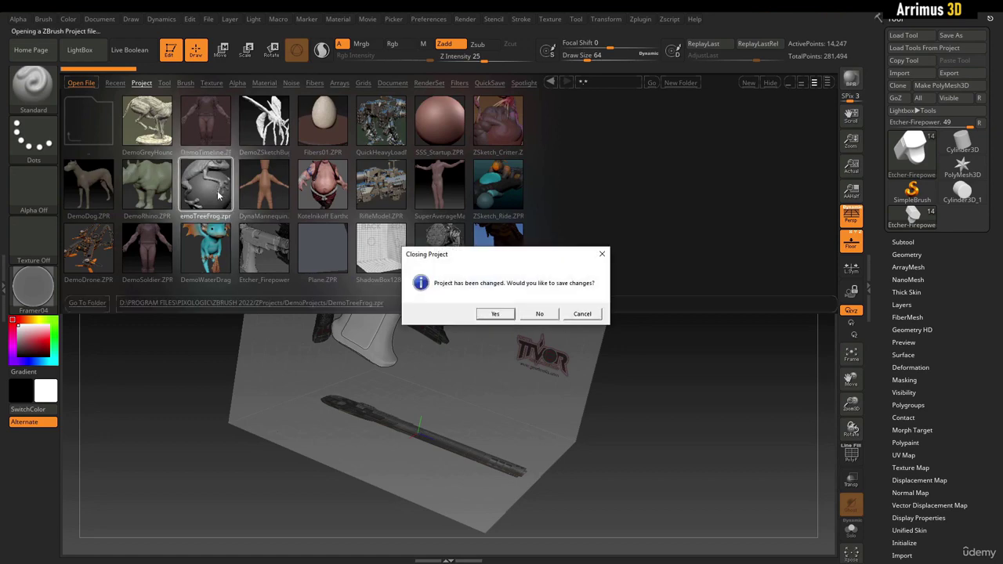
left_click(540, 314)
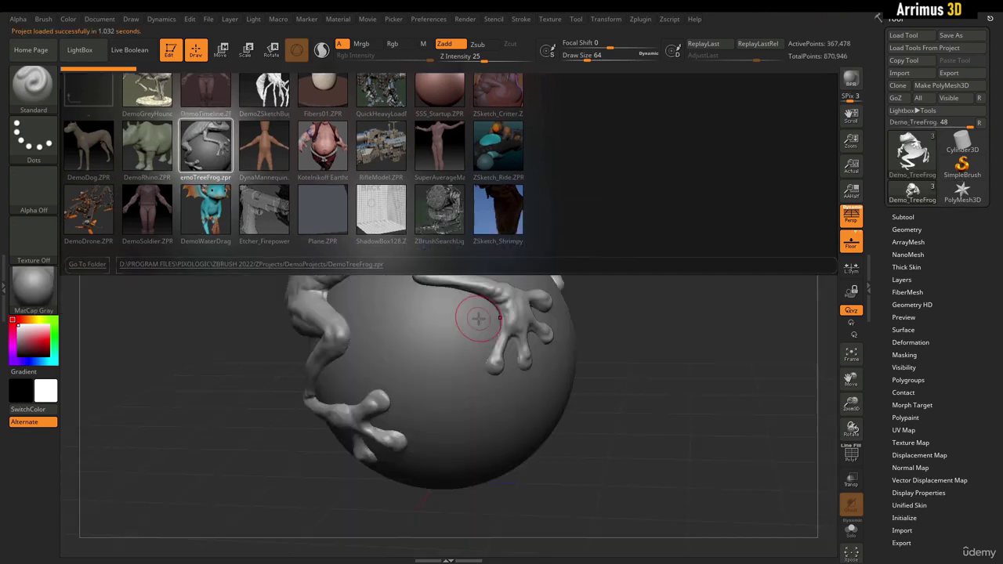
left_click_drag(654, 341, 619, 317)
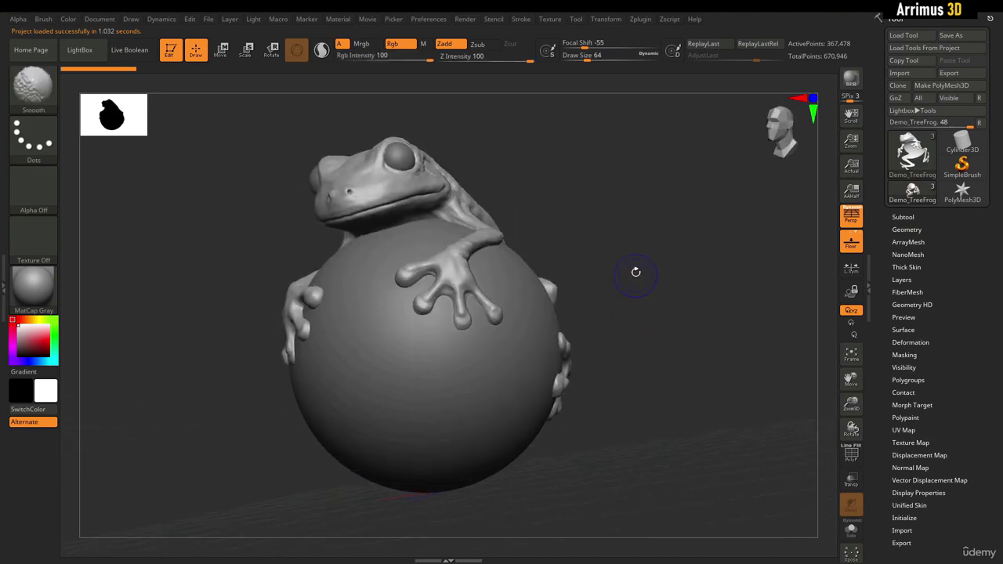
key("shift+f")
left_click_drag(639, 247, 600, 296)
Browse the sample tools, then load the DynaMesh_Sphere_128 project without saving changes to the frog project.
key("shift+f")
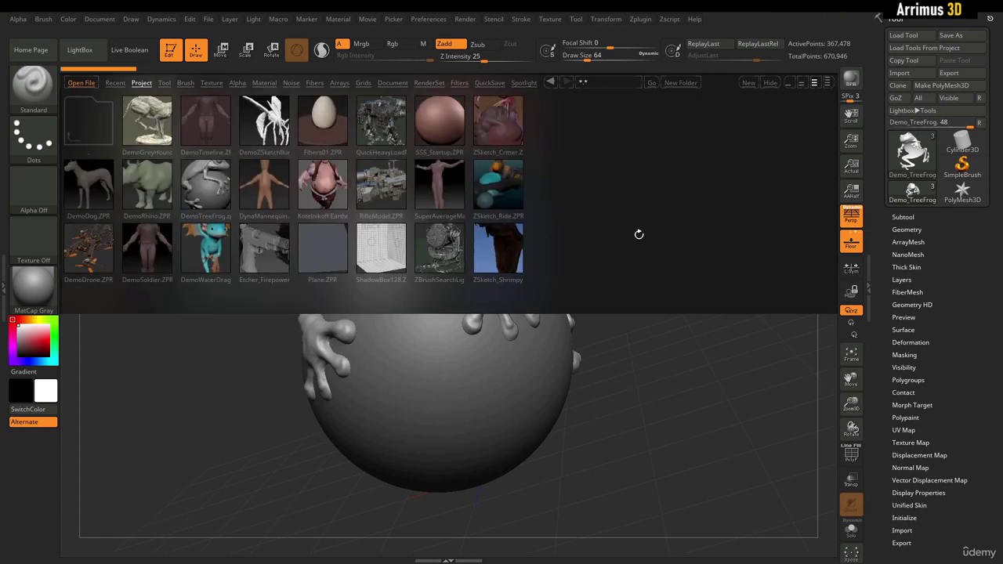
left_click(164, 83)
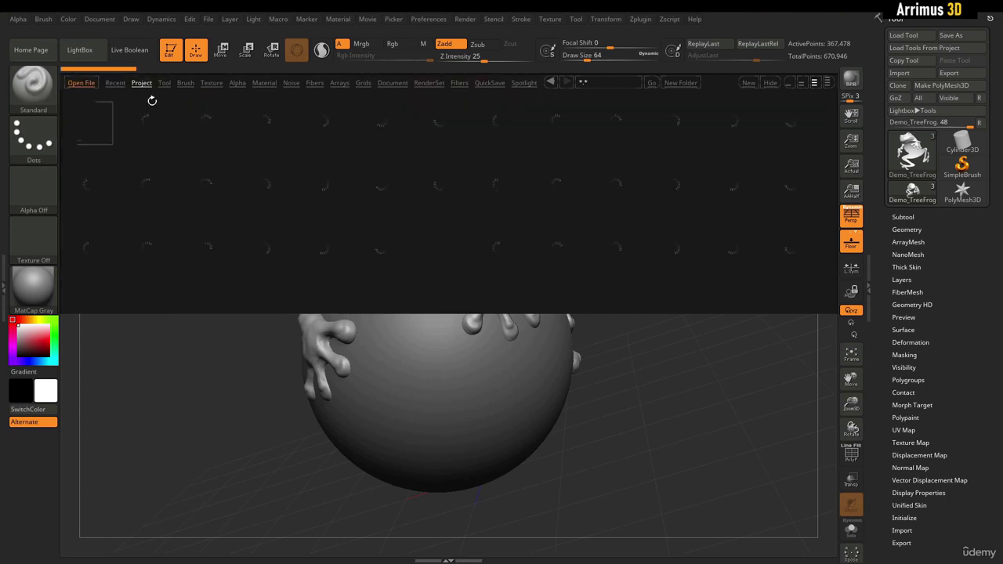
left_click(164, 83)
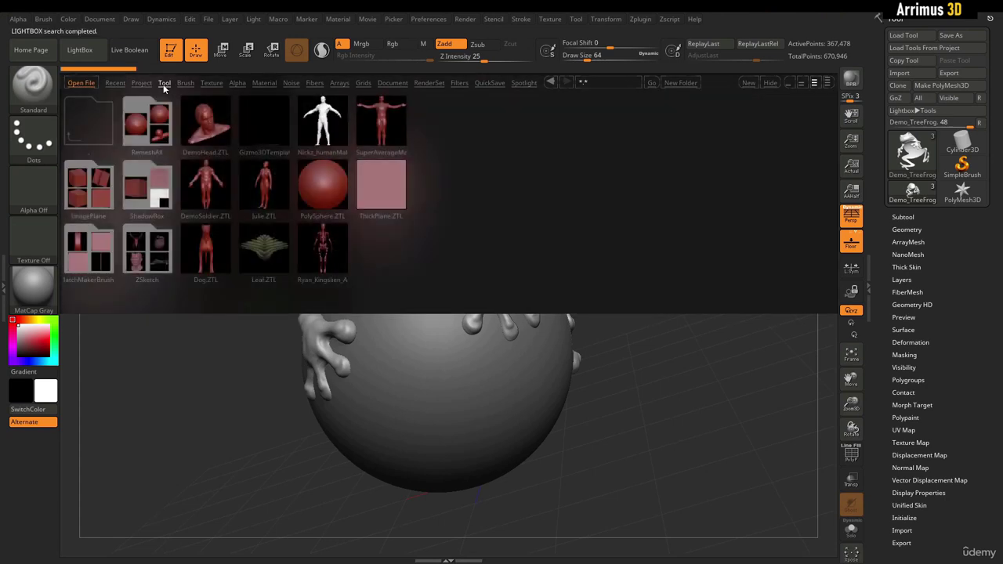
double_click(89, 118)
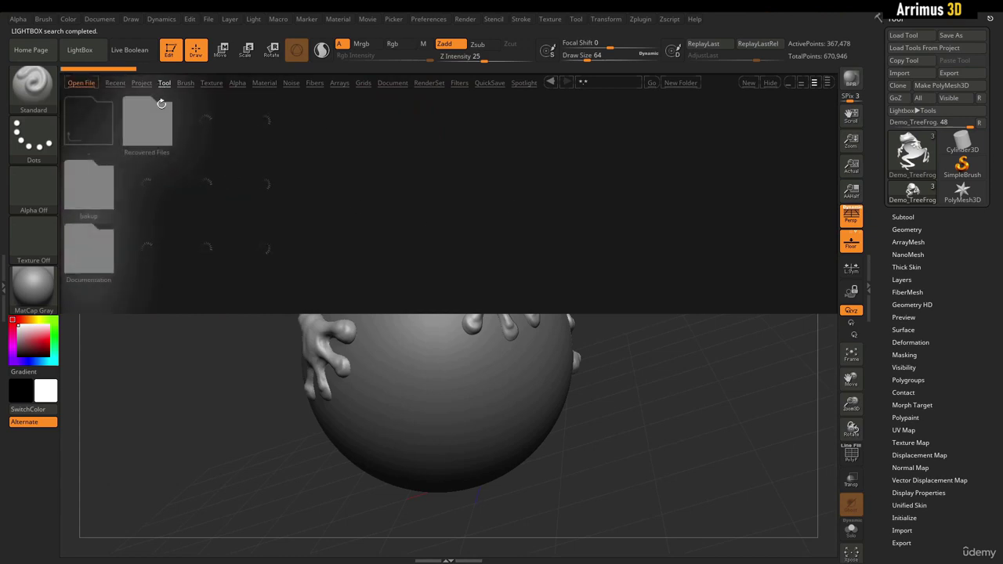
left_click(141, 84)
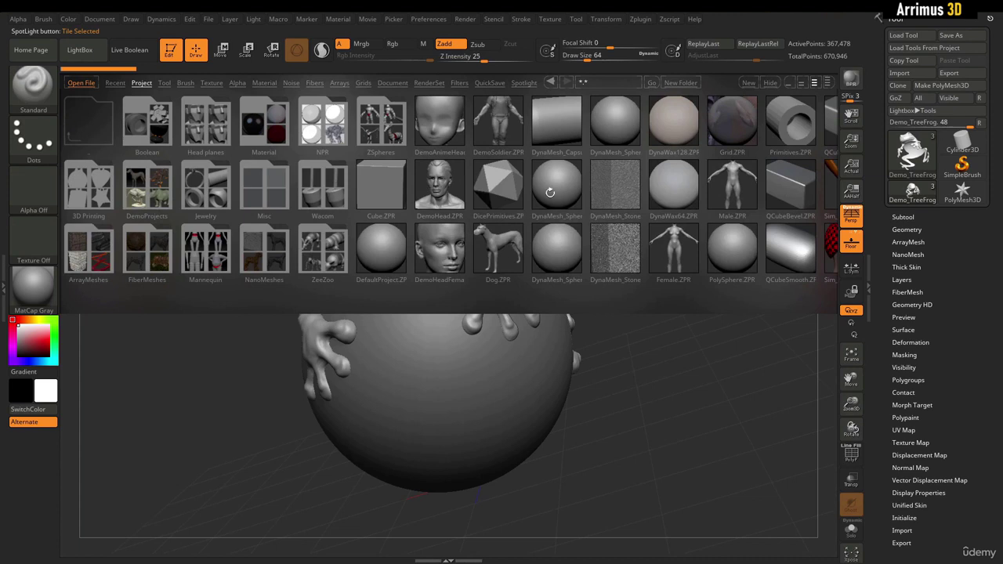
double_click(549, 191)
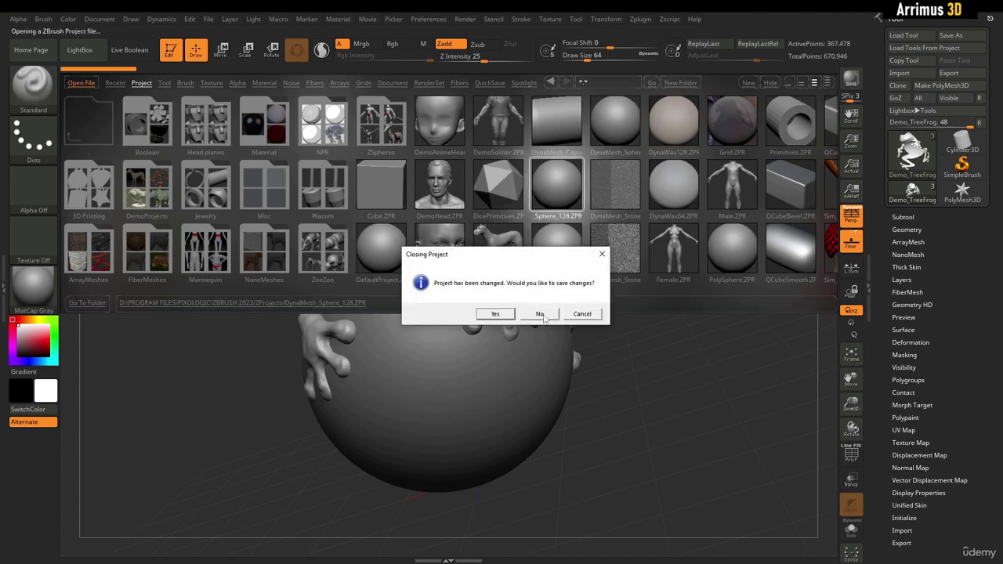
left_click(541, 314)
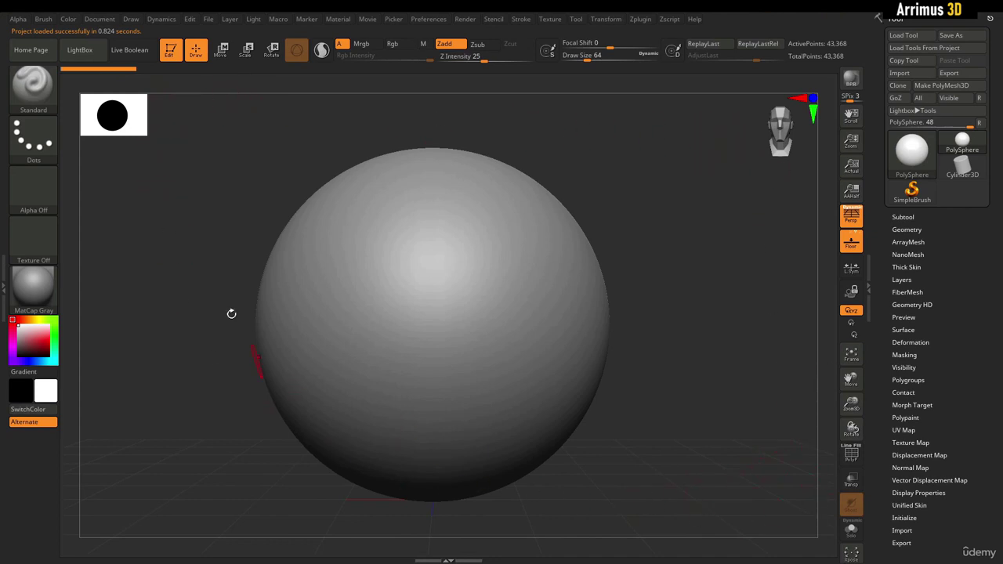
left_click_drag(699, 233, 711, 237)
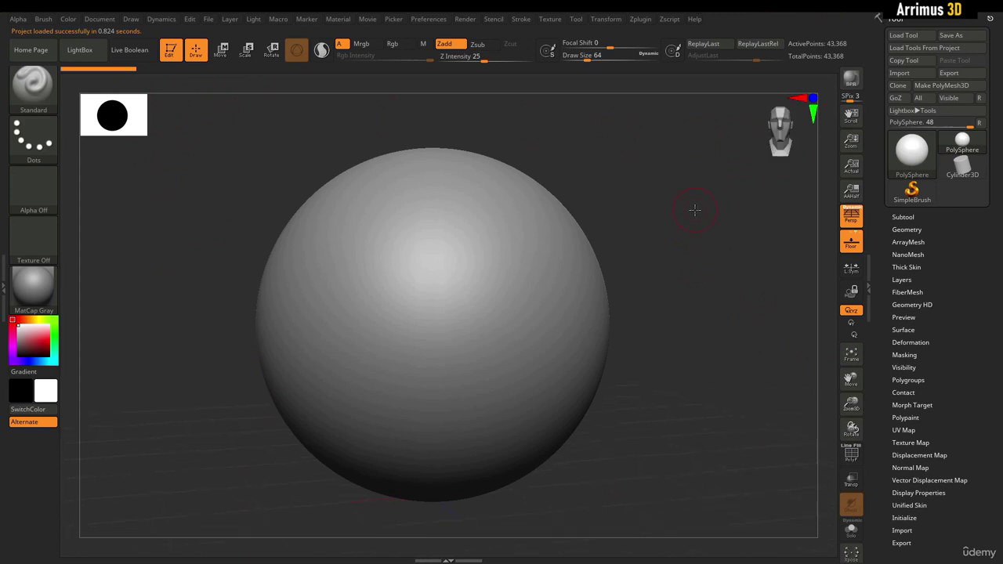
Load the Nickz_humanMaleAverage.ZTL sample tool into the scene, hide LightBox and view the male figure.
key("comma")
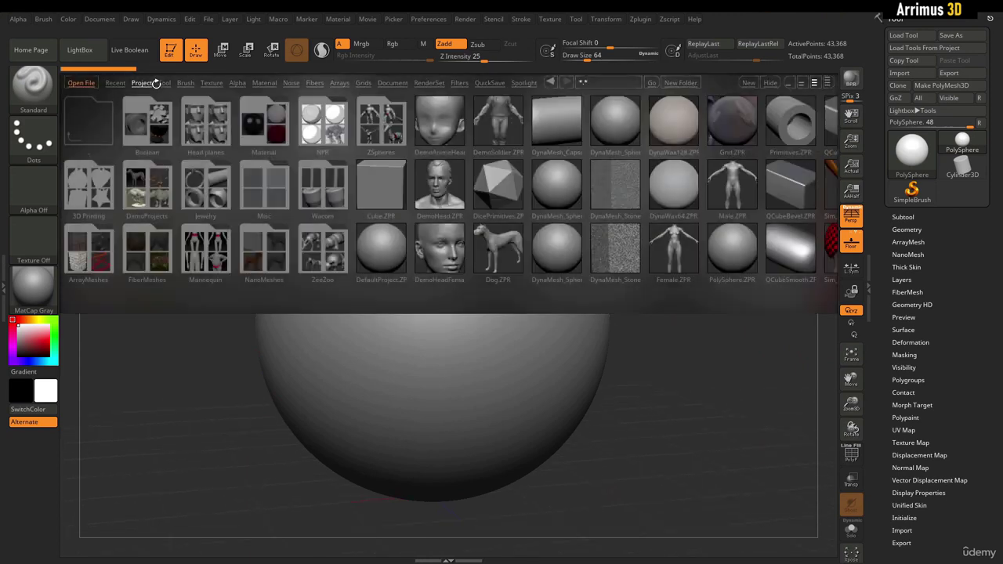
left_click(164, 83)
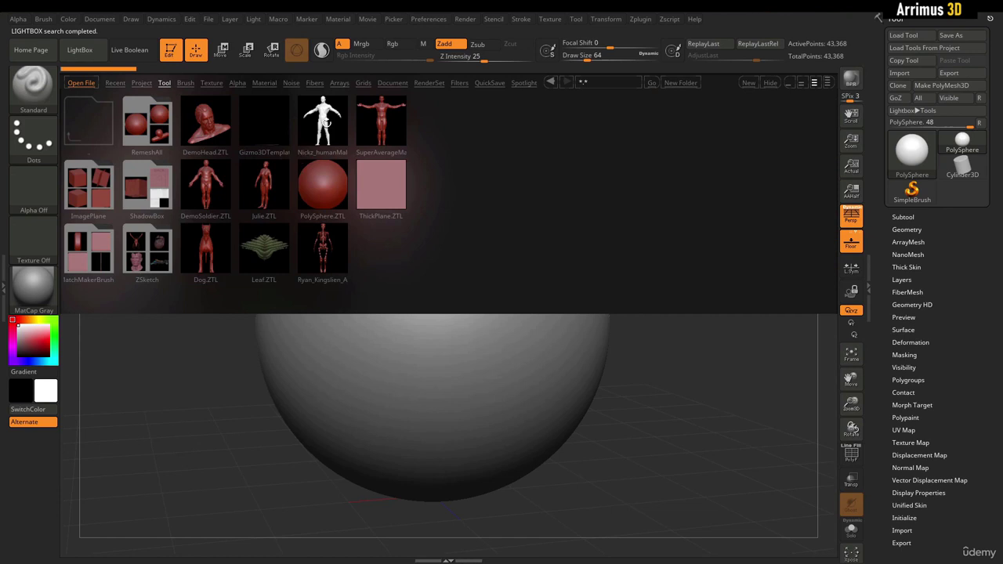
double_click(327, 119)
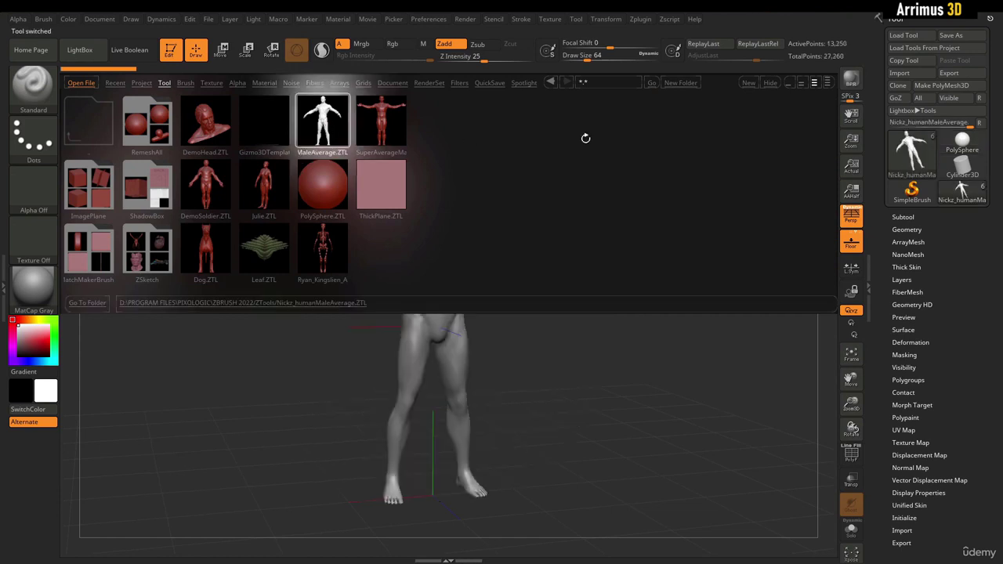
left_click(768, 84)
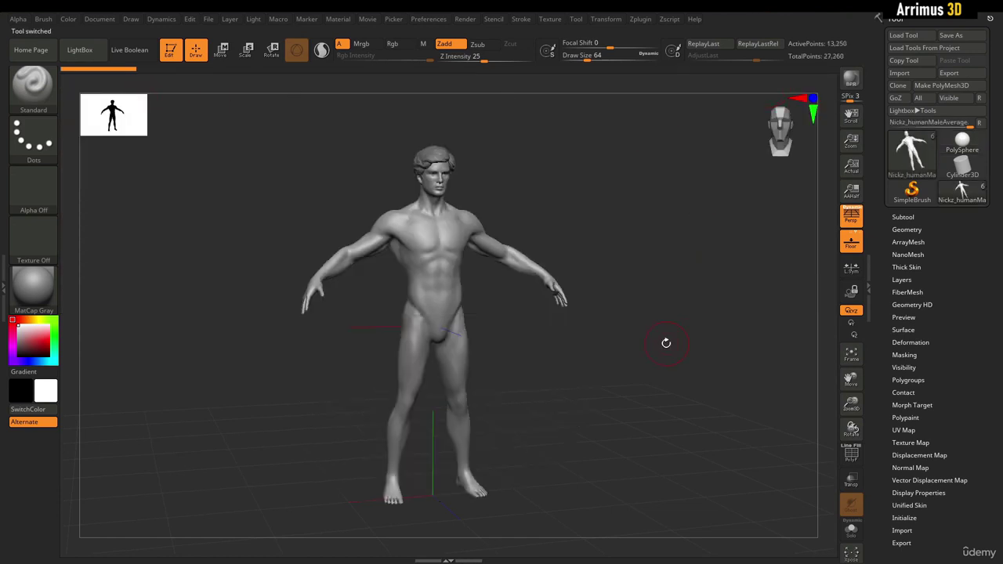
left_click_drag(641, 319, 627, 298)
left_click_drag(591, 188, 788, 239)
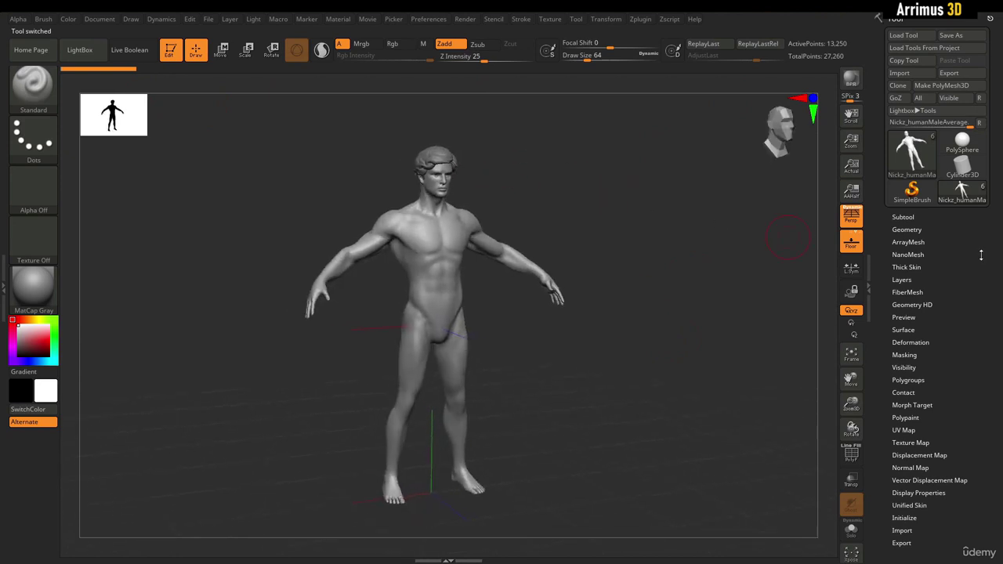
Show the male figure's subtool list and isolate the body subtool with Solo mode.
left_click(905, 218)
scroll(941, 235, "down", 2)
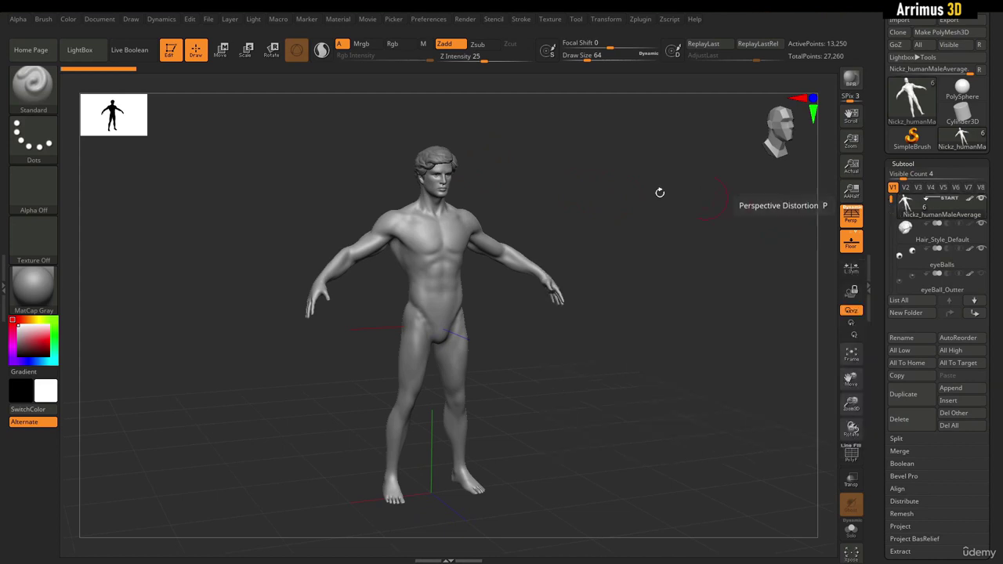
left_click_drag(660, 192, 634, 190)
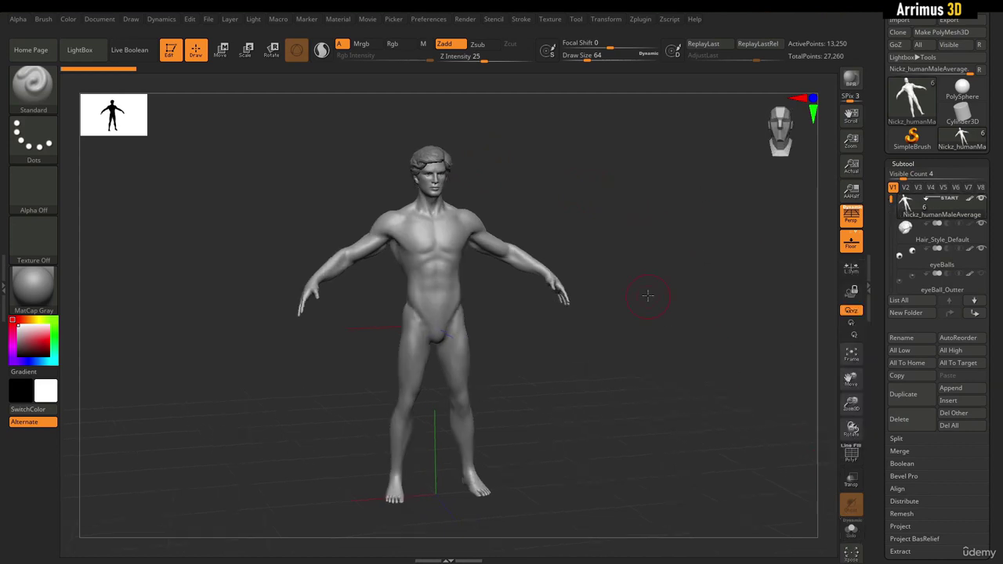
left_click_drag(642, 249, 650, 316, "alt")
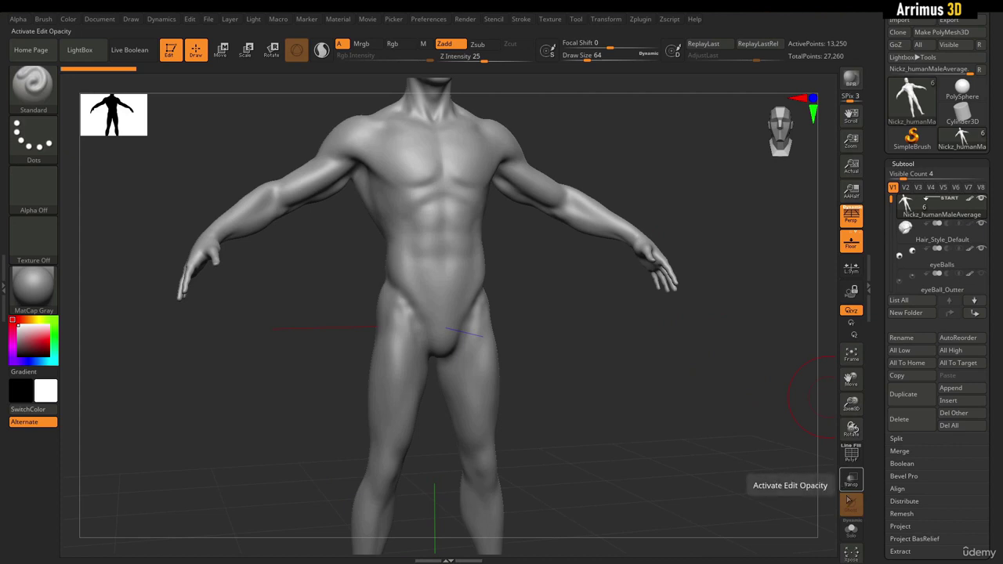
left_click(851, 530)
left_click_drag(745, 238, 725, 275)
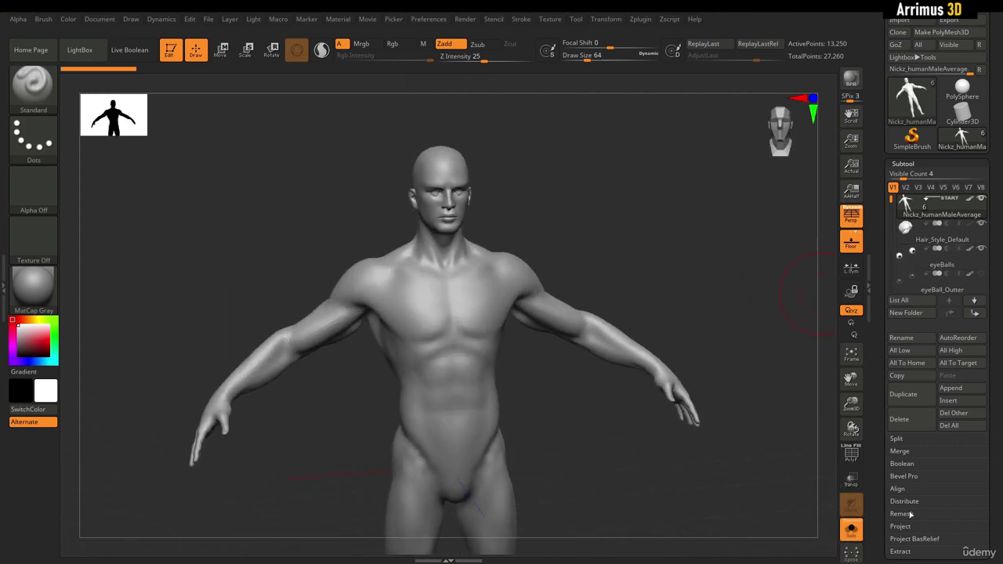
Inspect the Hair_Style_Default subtool and the eyeBalls subtool in isolation, framing the eyeballs up close.
left_click(907, 227)
mouse_move(681, 239)
left_mouse_down()
mouse_move(588, 237)
mouse_move(690, 245)
left_mouse_up()
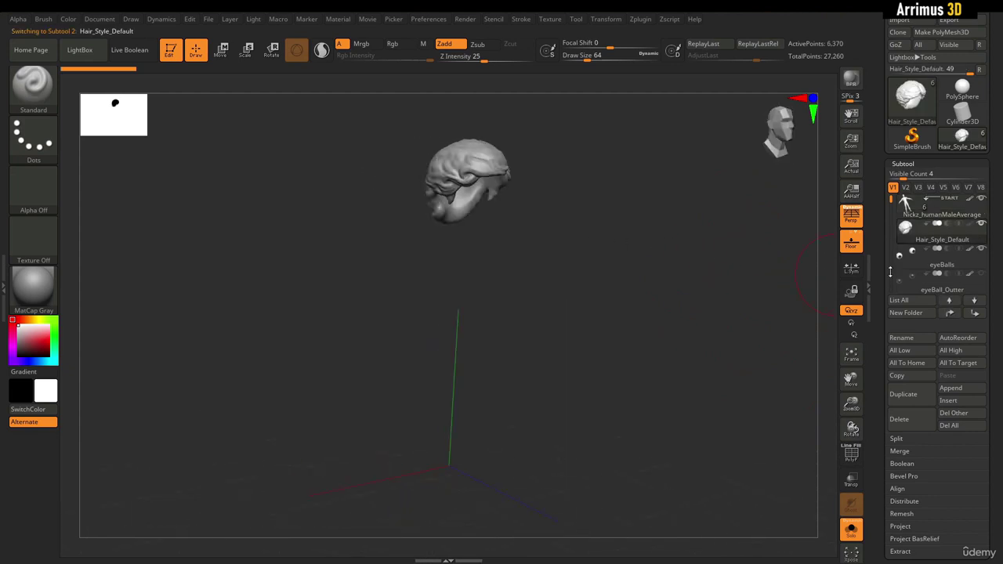
left_click(913, 258)
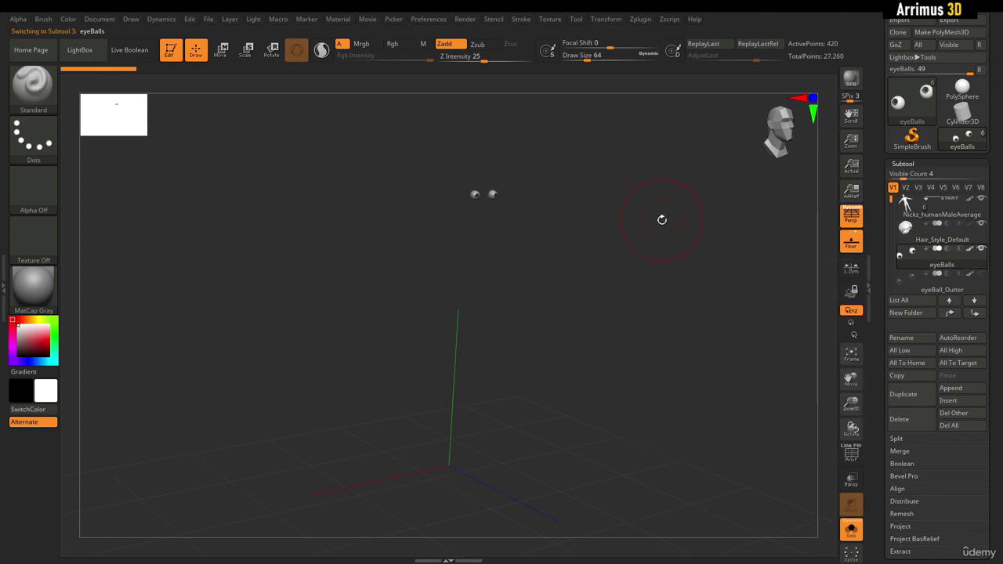
left_click_drag(660, 220, 670, 217)
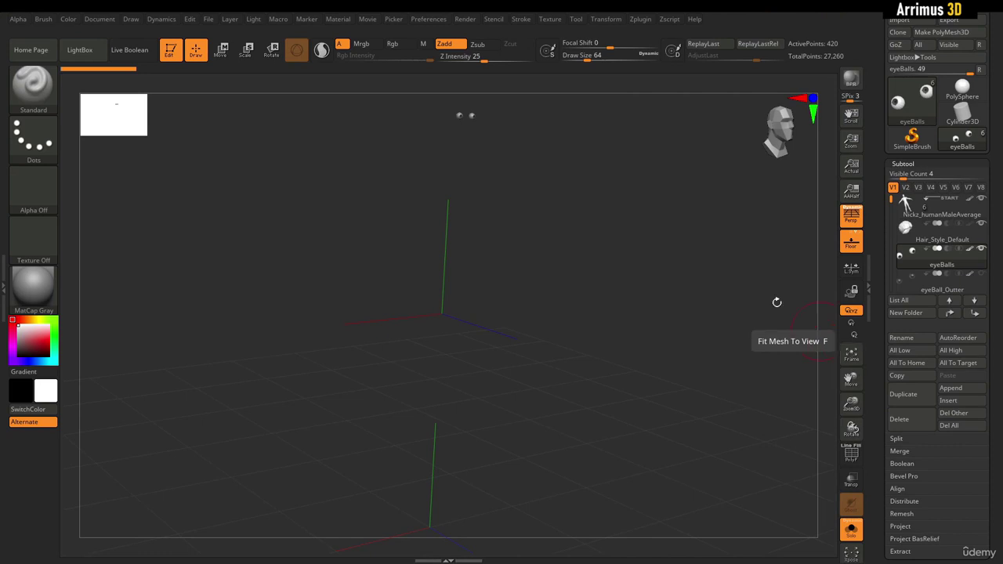
key("f")
key("f")
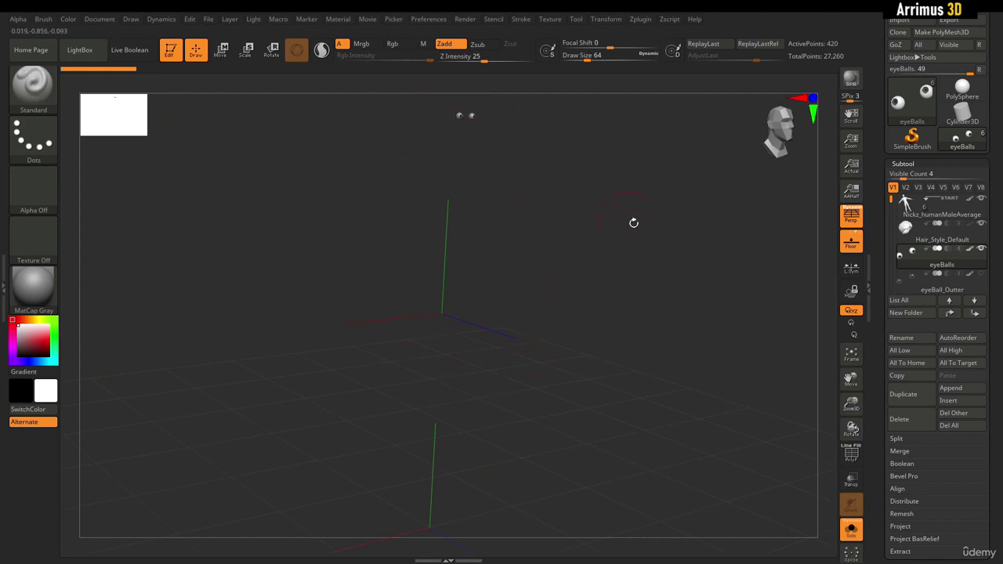
key("f")
mouse_move(507, 191)
left_mouse_down()
mouse_move(477, 179)
mouse_move(498, 178)
left_mouse_up()
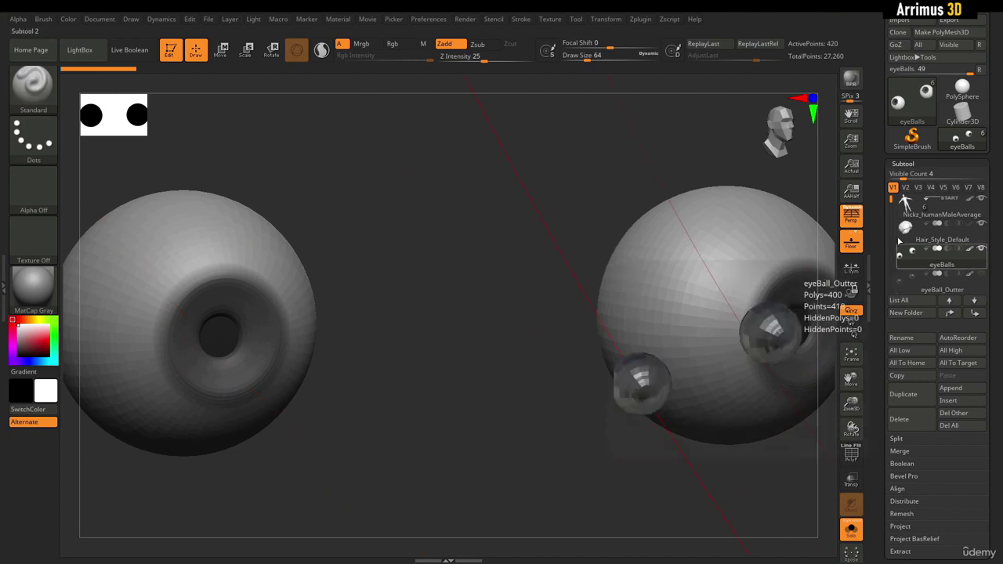
Select the eyeBall_Outter, SkullNoTeethOpen and GumTeethTongue subtools in turn to inspect each in isolation.
left_click_drag(905, 201, 907, 235)
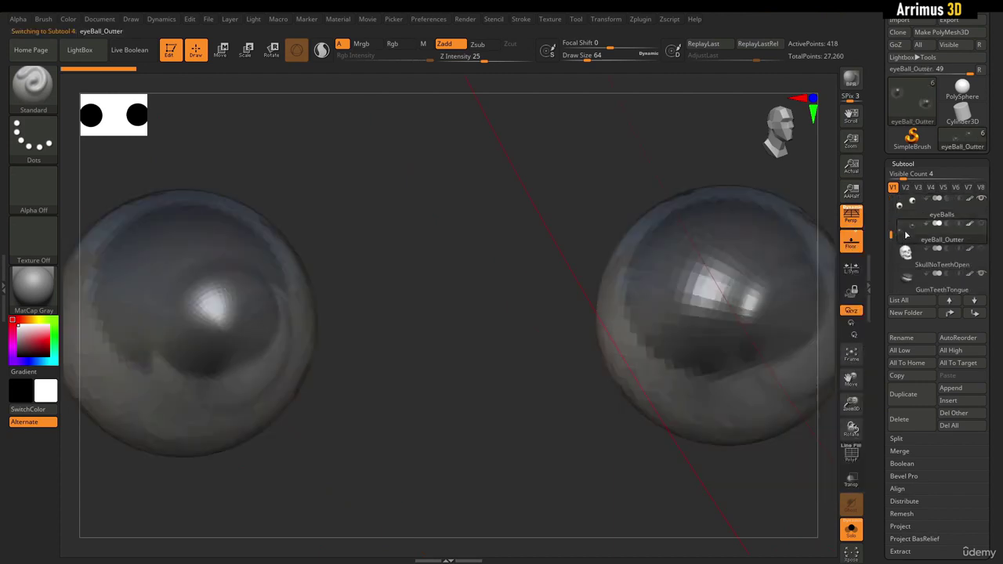
left_click_drag(573, 203, 651, 212)
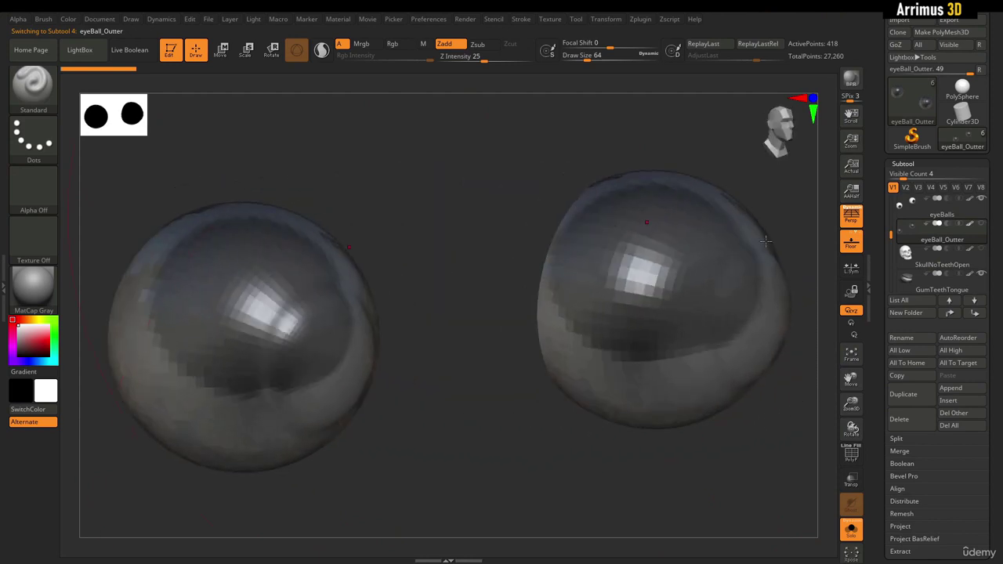
left_click(911, 264)
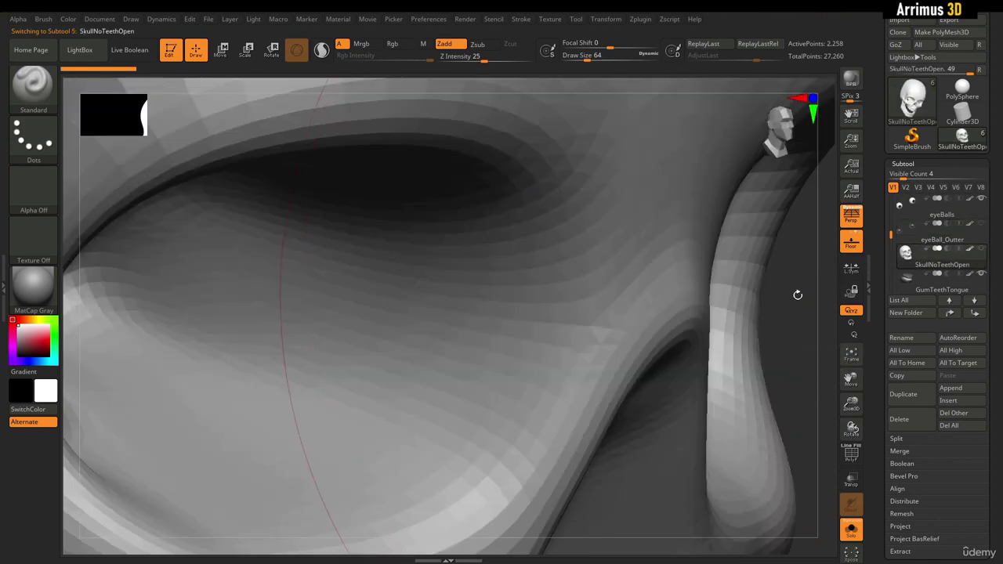
key("f")
left_click_drag(721, 279, 744, 260)
left_click(904, 285)
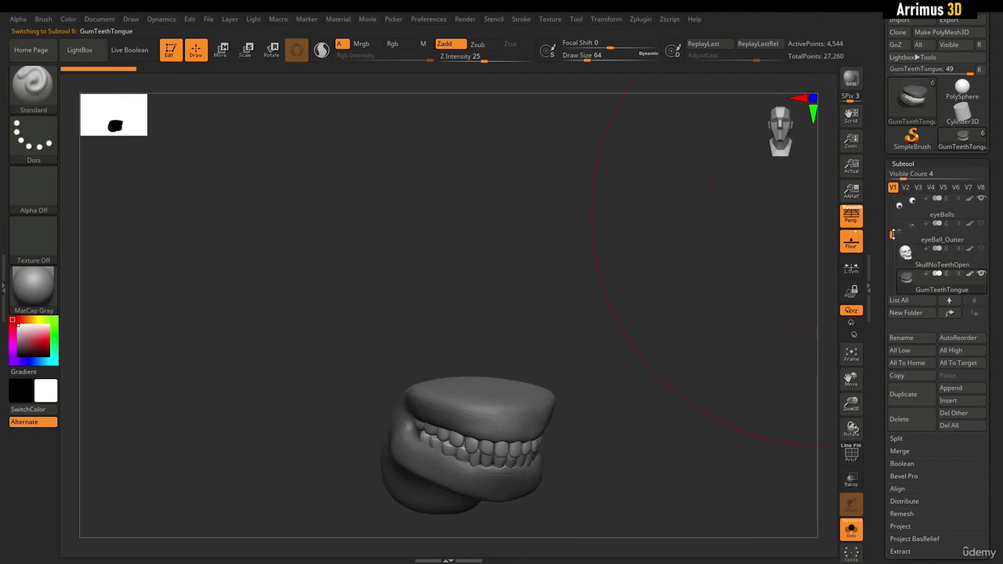
Turn off Solo mode to show the whole figure and select the body subtool directly on the model.
left_click_drag(892, 234, 900, 201)
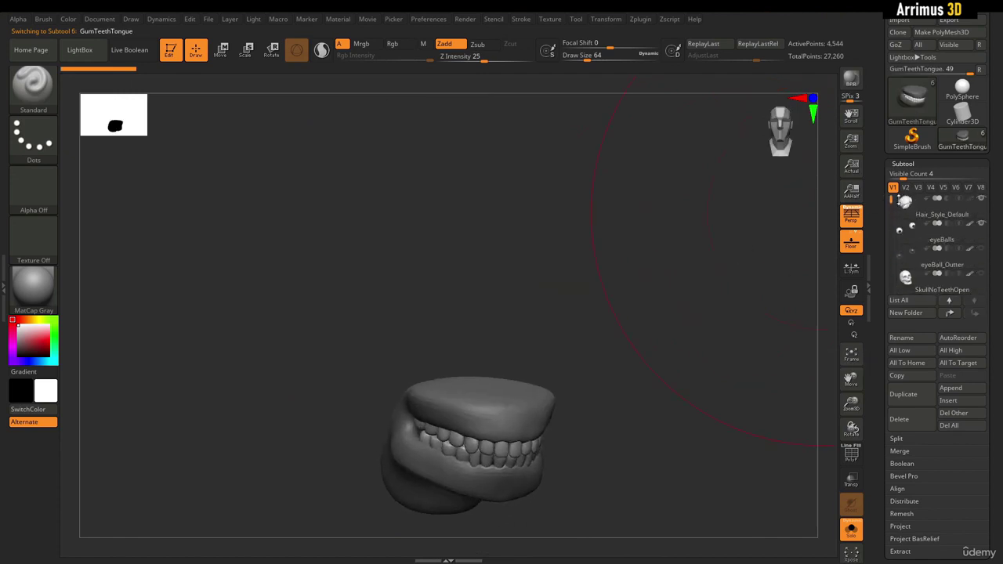
left_click(853, 532)
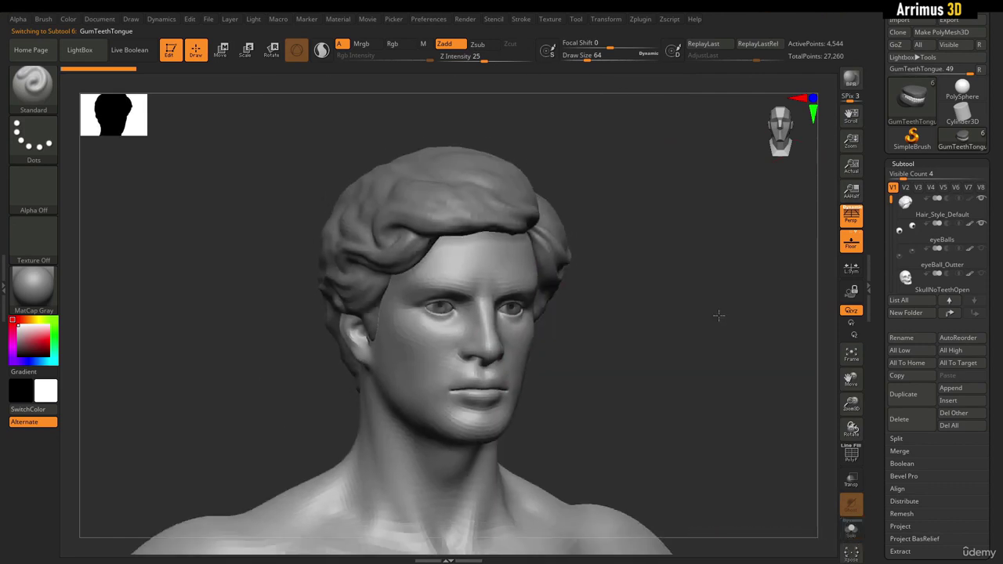
left_click_drag(700, 316, 711, 264)
left_click(505, 341, "alt")
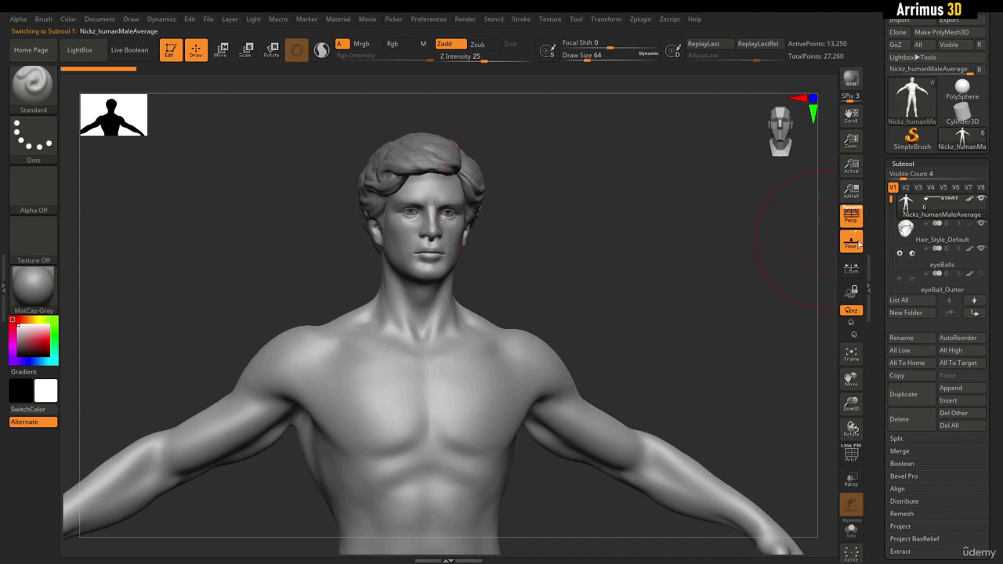
Cycle the active subtool down and up through the subtool list, ending on the Nickz_humanMaleAverage body.
mouse_move(915, 223)
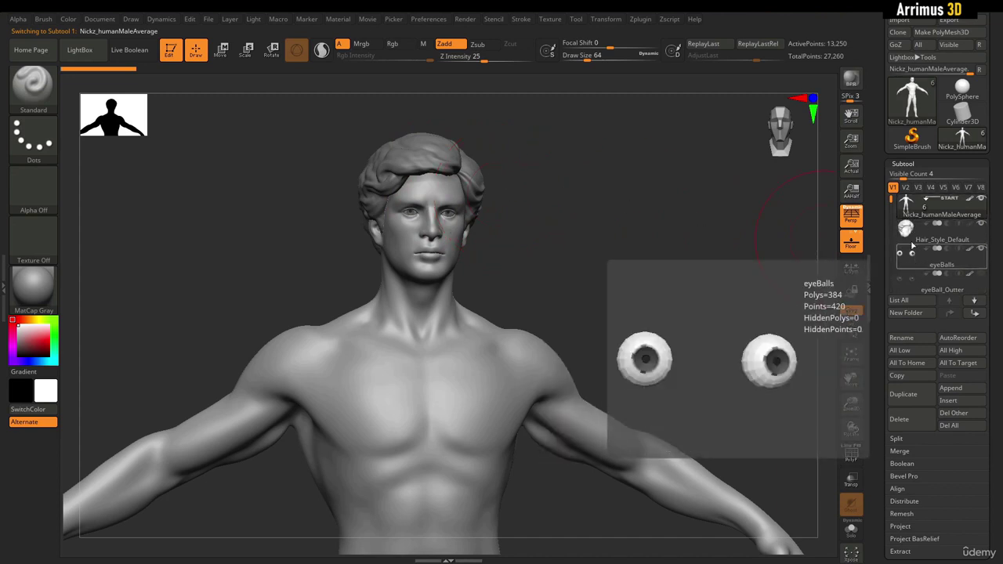
key("Down")
key("Down")
key("Down")
key("Down")
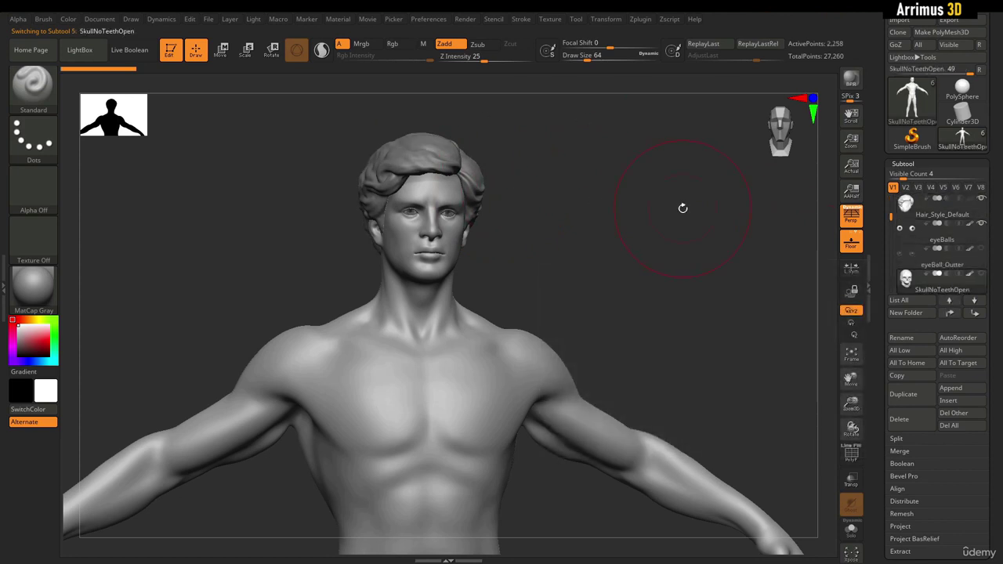
key("Up")
key("Up")
key("Up")
key("Up")
key("Down")
key("Down")
key("Down")
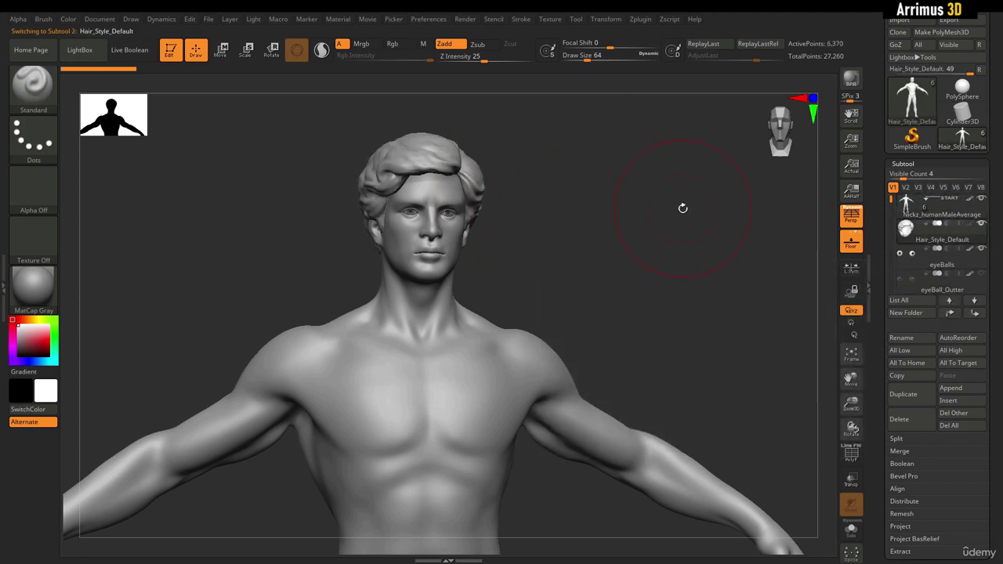
key("Down")
key("Up")
key("Up")
key("Up")
key("Up")
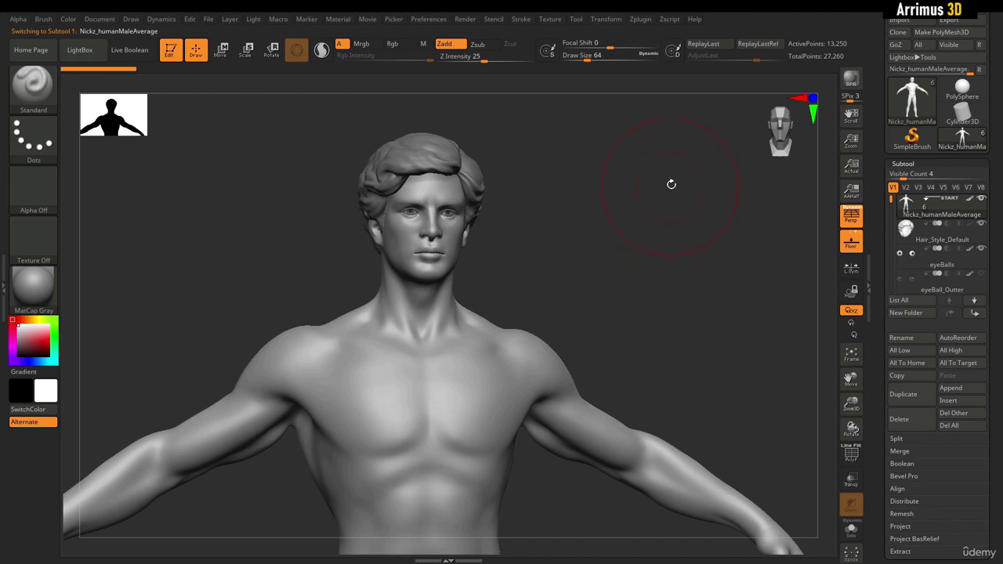
Display the polyframe on the hair subtool, and make the body the active subtool to see its polygroups.
left_click(423, 154, "alt")
key("shift+f")
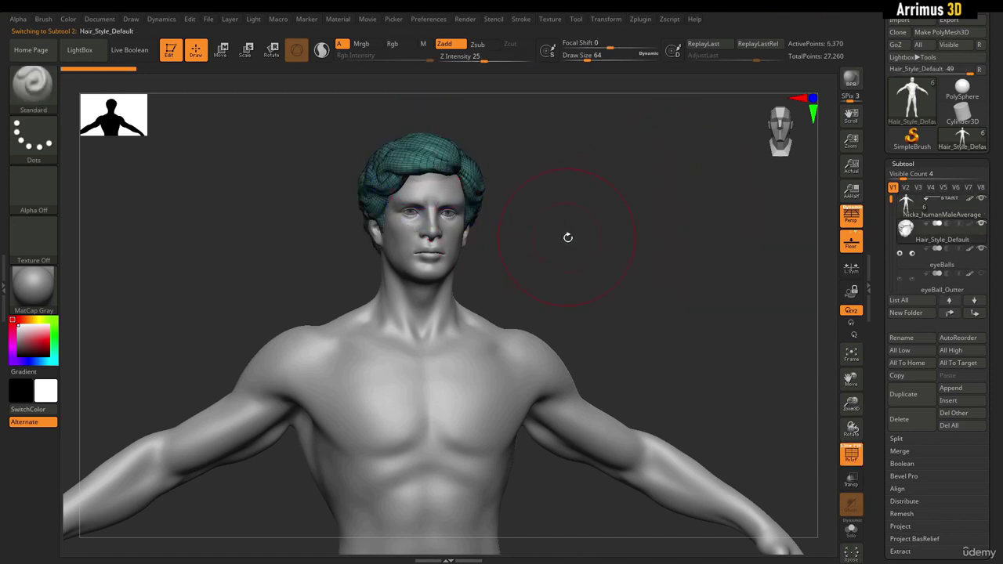
mouse_move(566, 235)
left_mouse_down()
mouse_move(538, 239)
mouse_move(556, 240)
left_mouse_up()
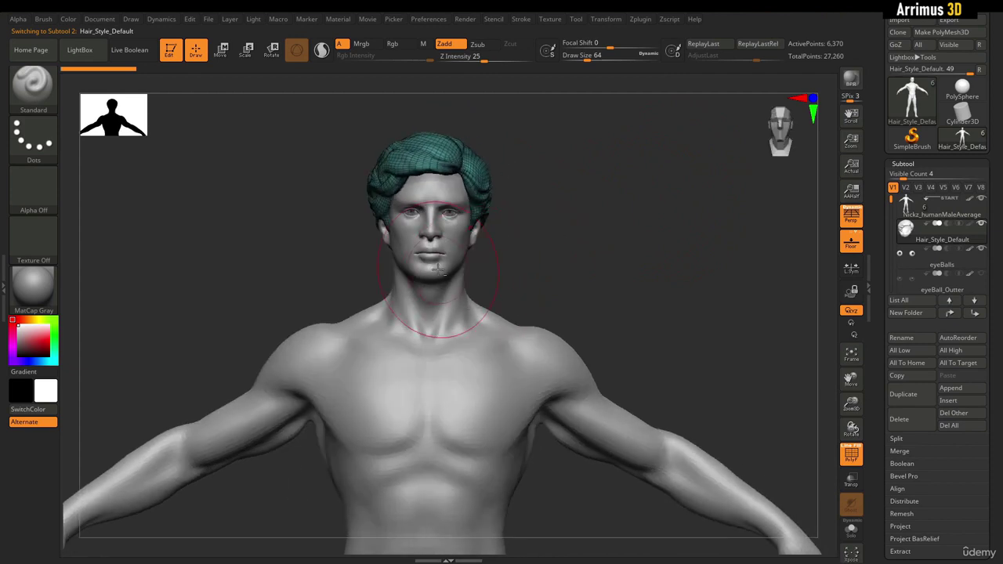
left_click(435, 270, "alt")
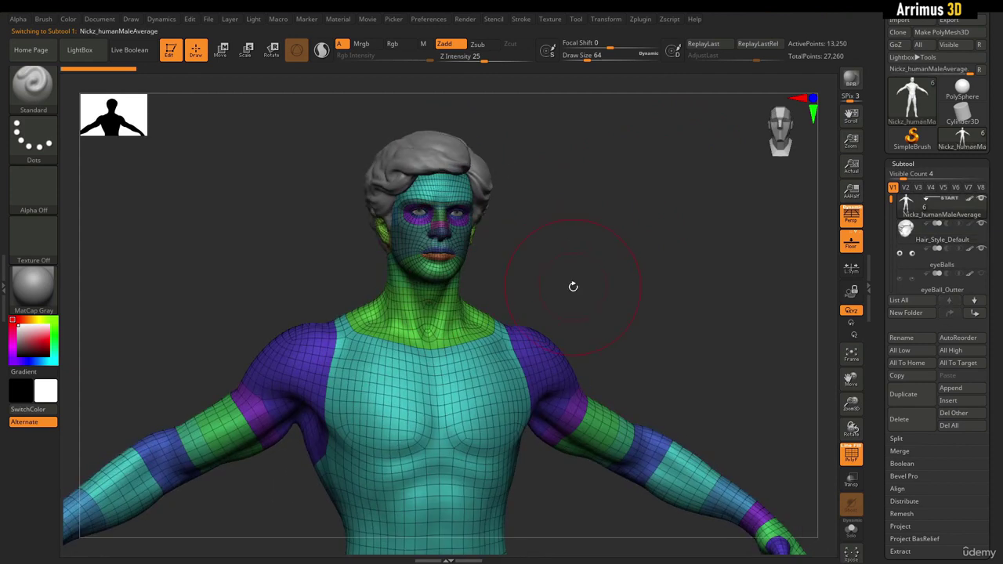
Toggle the polyframe display and its Line option off and on to compare the body with and without wireframe.
key("shift+f")
key("shift+f")
left_click(859, 463)
left_click(859, 462)
left_click(845, 450)
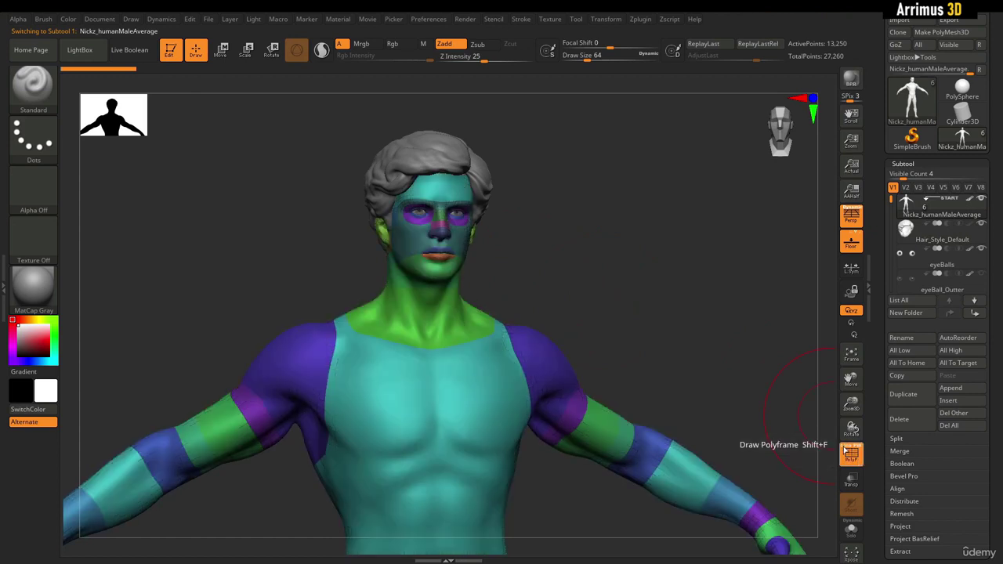
left_click(845, 451)
left_click(845, 452)
left_click(845, 452)
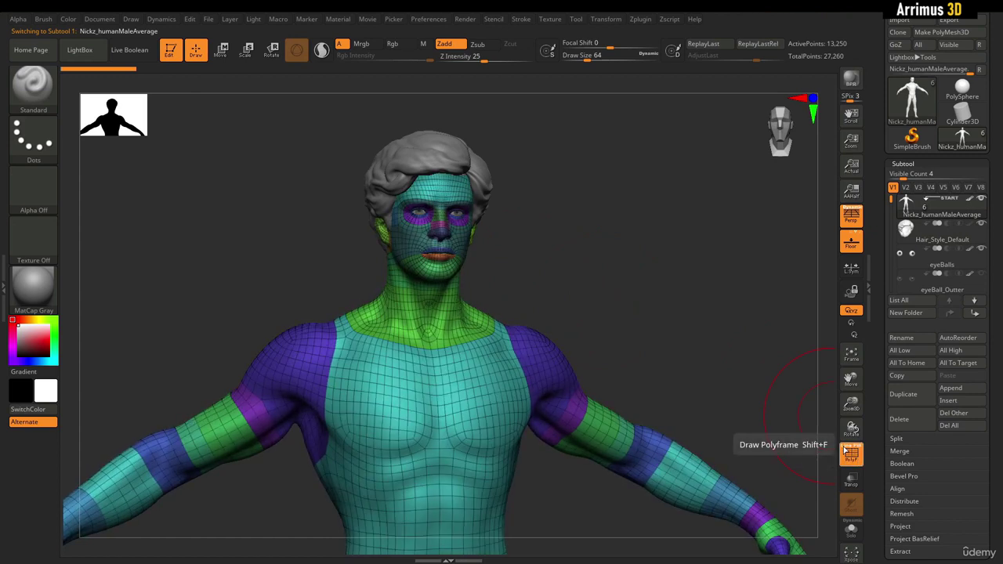
left_click(844, 452)
left_click(845, 451)
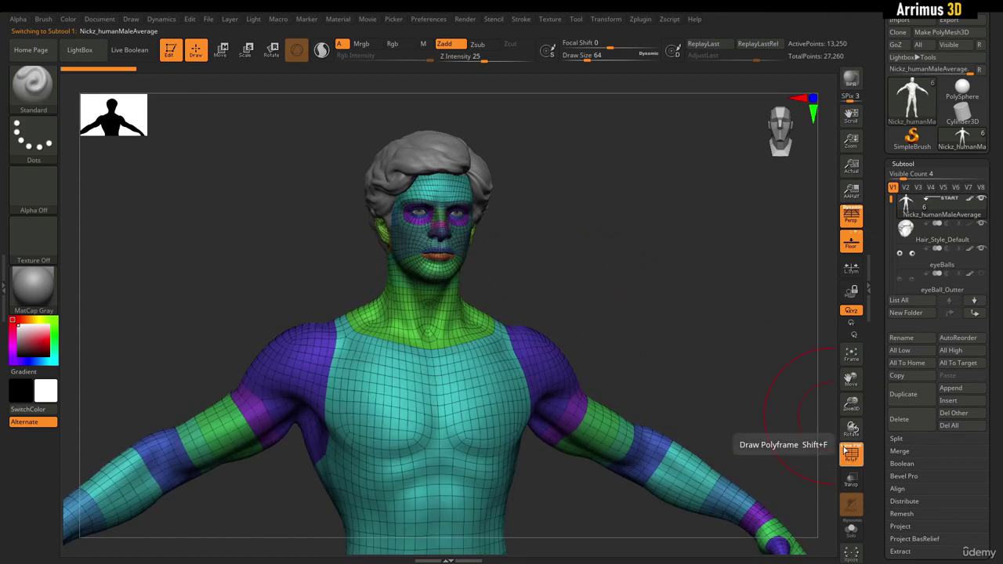
Toggle the polyframe's Fill option off and on to compare the body with and without polygroup colours.
left_click(858, 451)
left_click(857, 450)
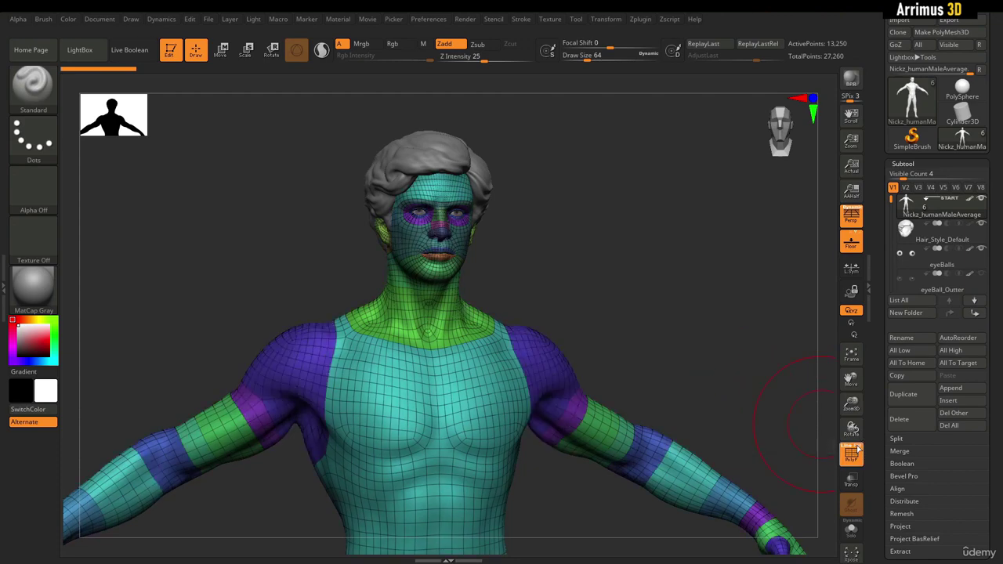
left_click(858, 450)
left_click(858, 450)
left_click(858, 450)
left_click(857, 450)
Alternate the active subtool between the hair and body to inspect their polyframes, ending on Hair_Style_Default.
key("Down")
mouse_move(620, 227)
left_mouse_down()
mouse_move(587, 238)
mouse_move(618, 249)
mouse_move(627, 226)
left_mouse_up()
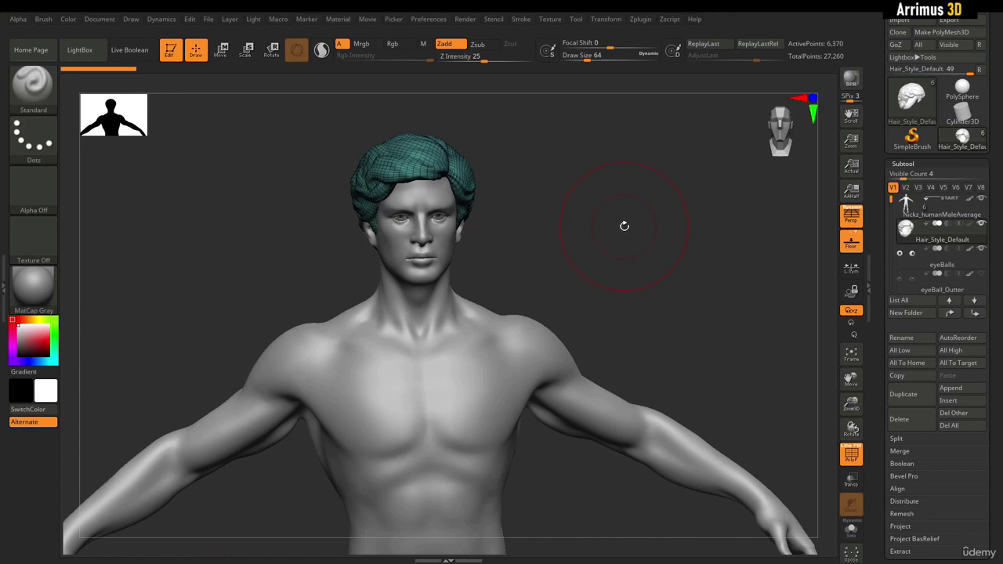
mouse_move(615, 246)
left_mouse_down()
mouse_move(582, 240)
mouse_move(650, 245)
left_mouse_up()
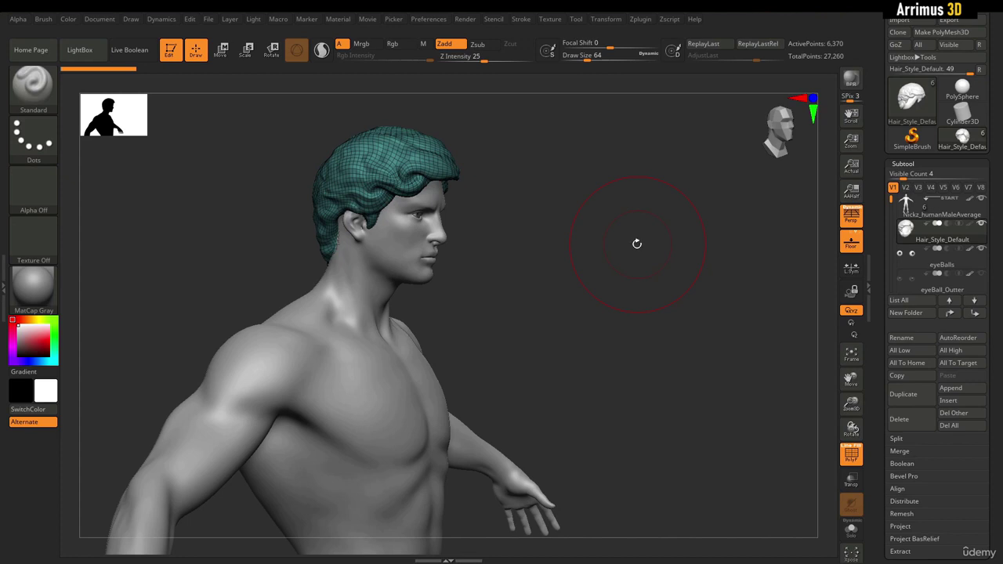
left_click_drag(637, 244, 577, 254)
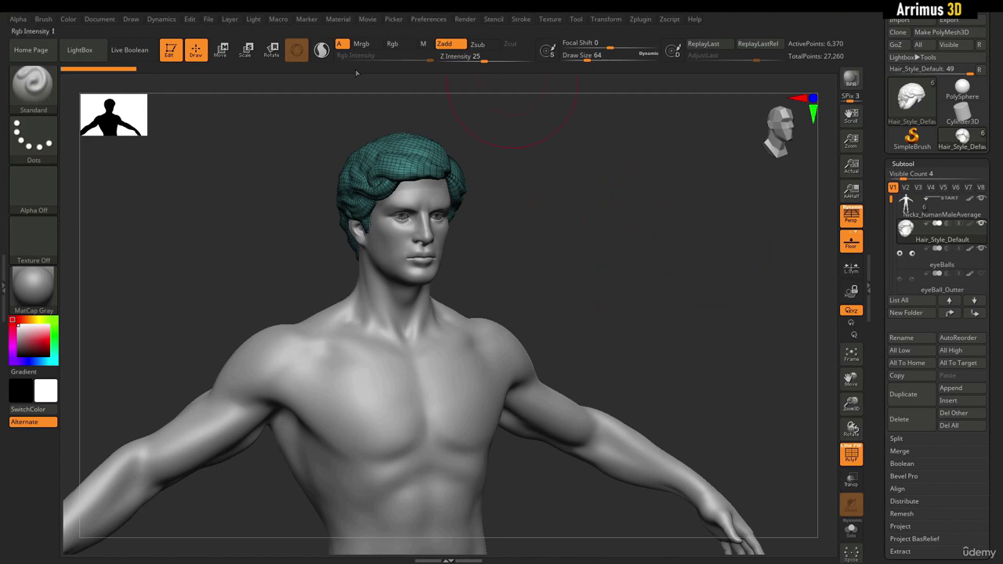
left_click_drag(840, 325, 607, 278)
left_click(455, 353, "alt")
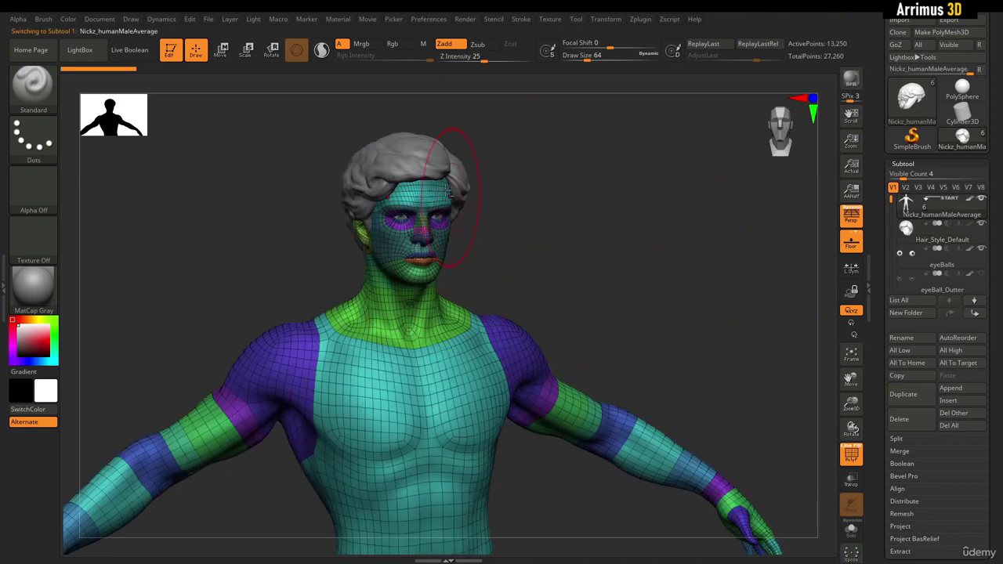
left_click(430, 163, "alt")
left_click_drag(585, 275, 710, 338)
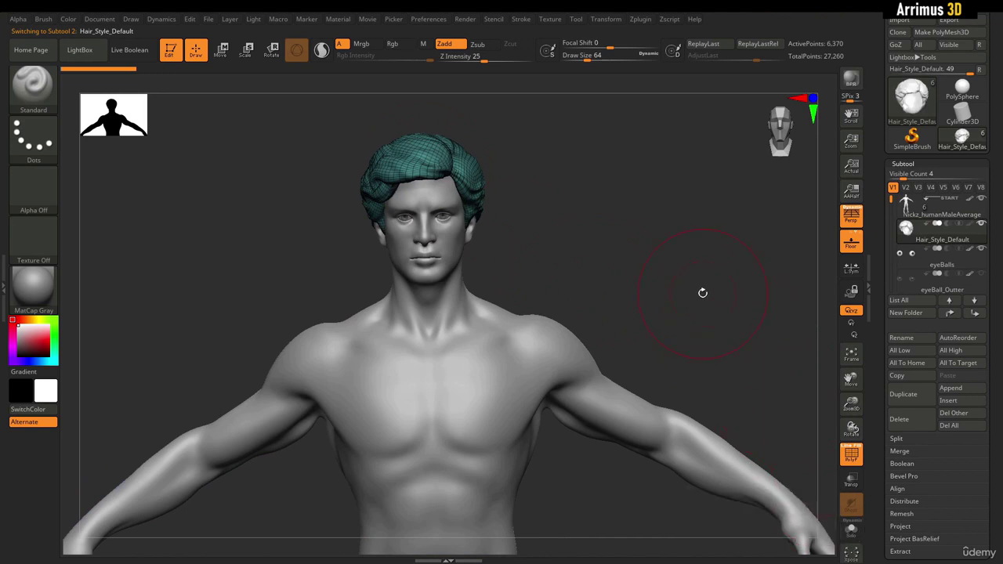
left_click_drag(676, 291, 654, 293)
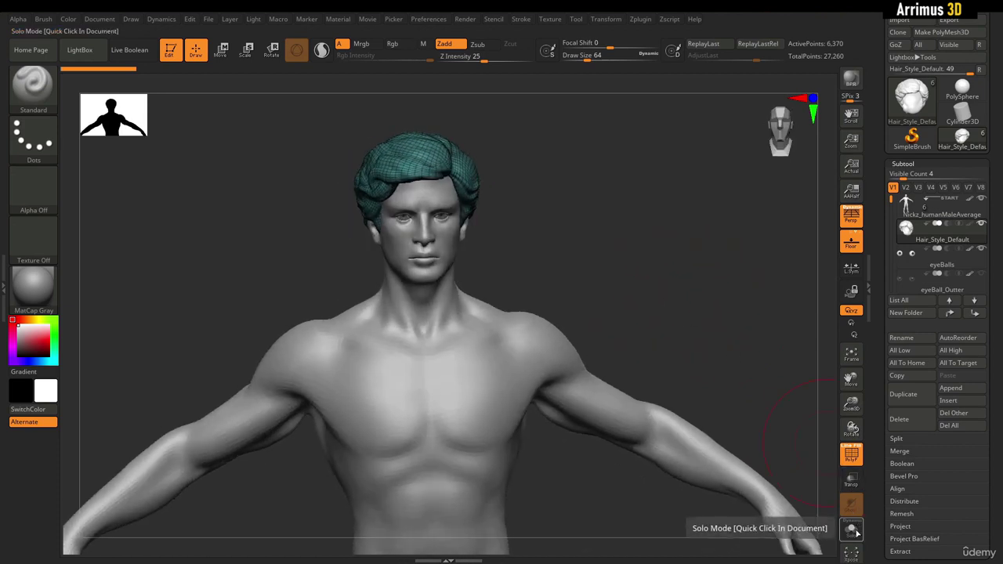
Assign a custom hotkey to Solo mode.
left_click_drag(666, 276, 654, 309, "alt")
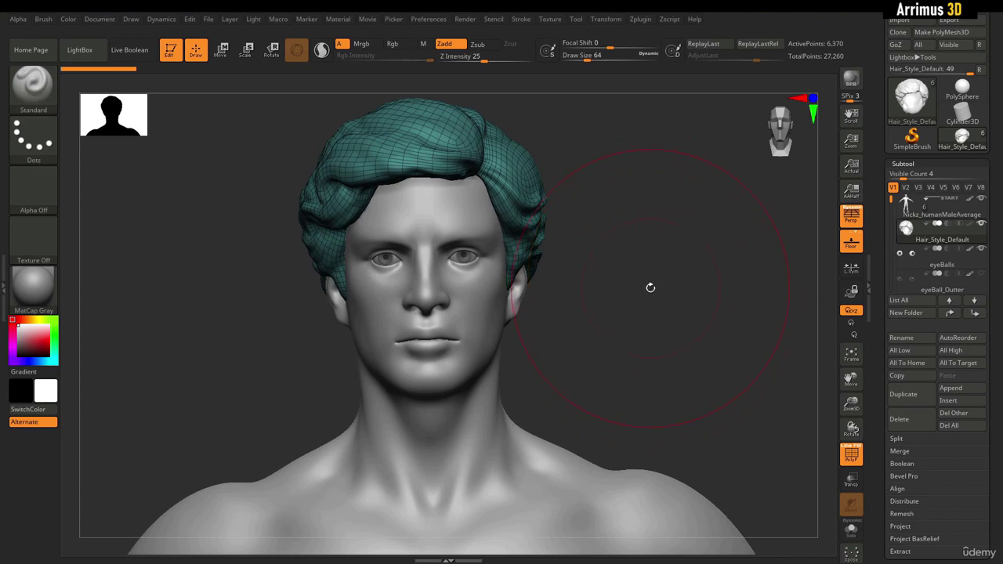
left_click_drag(712, 259, 708, 277)
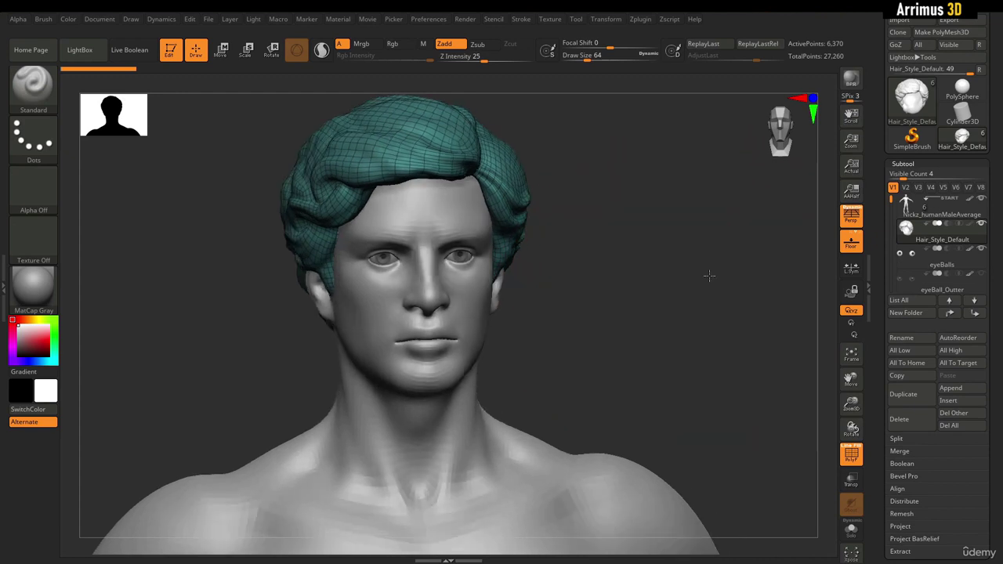
left_click(851, 539, "ctrl+alt")
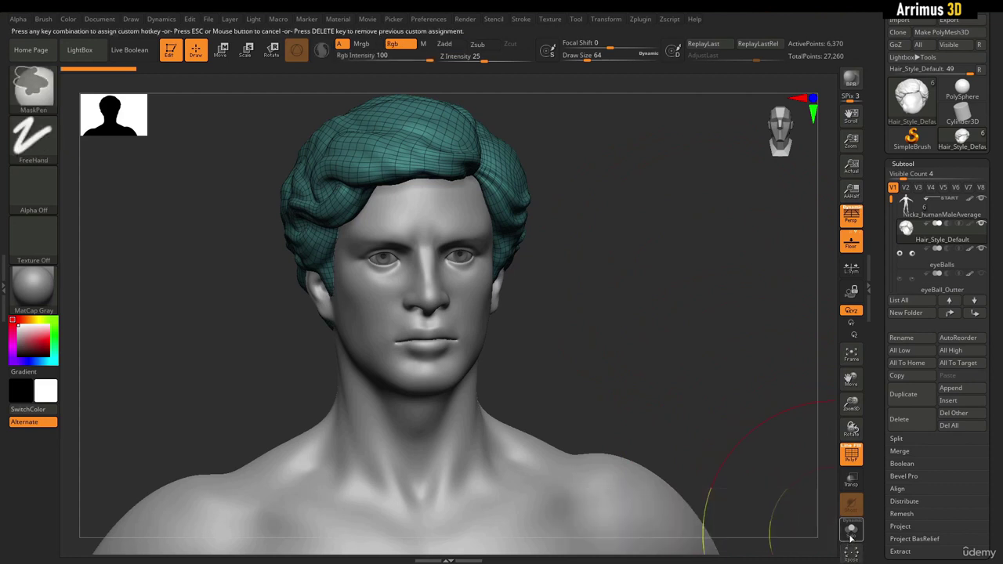
key("alt+q")
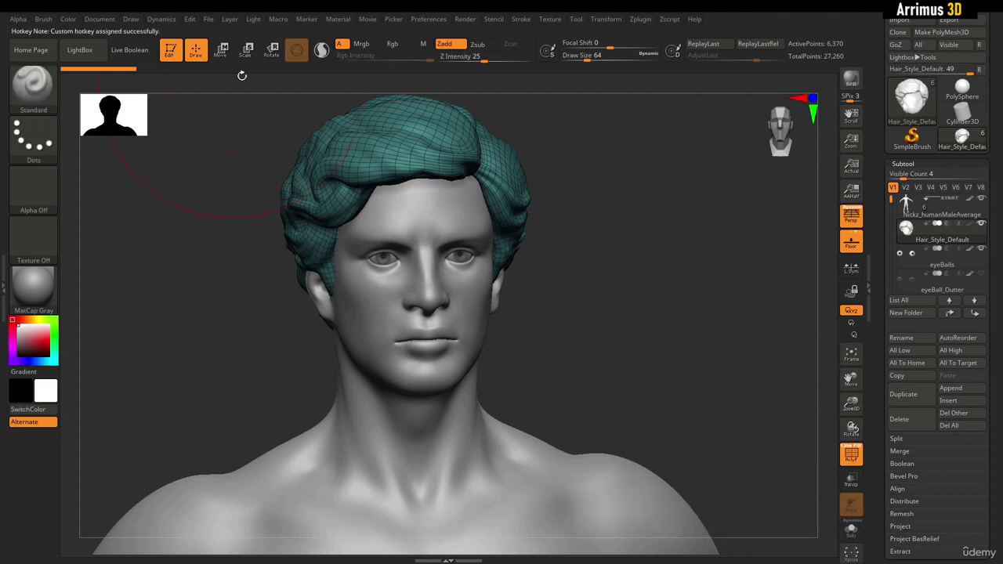
Test the custom Solo hotkey by repeatedly isolating the hair and restoring the full figure.
key("alt+s")
key("alt+s")
key("alt+s")
key("alt+s")
key("alt+s")
key("alt+s")
key("alt+s")
key("alt+s")
left_click_drag(718, 308, 746, 380)
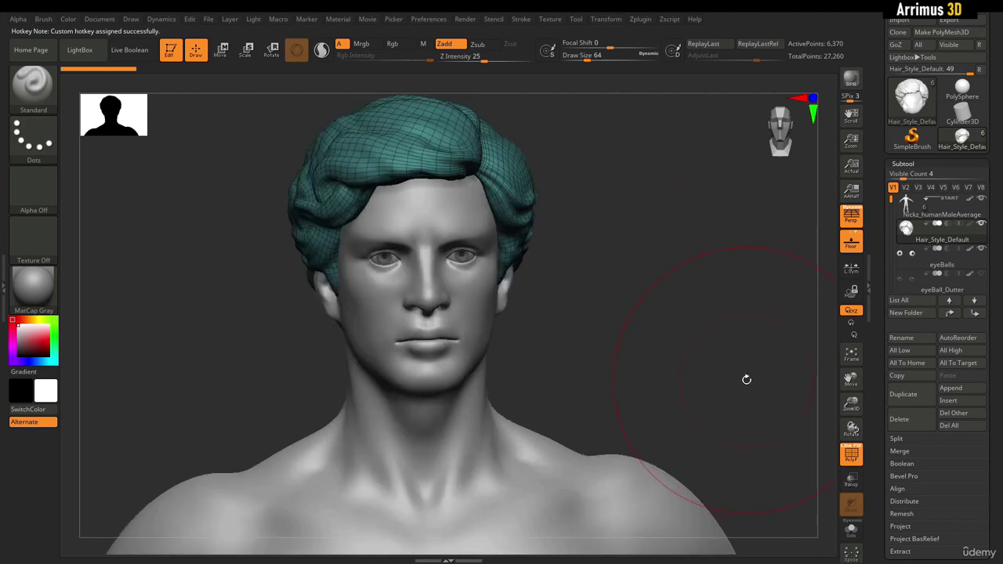
key("ctrl")
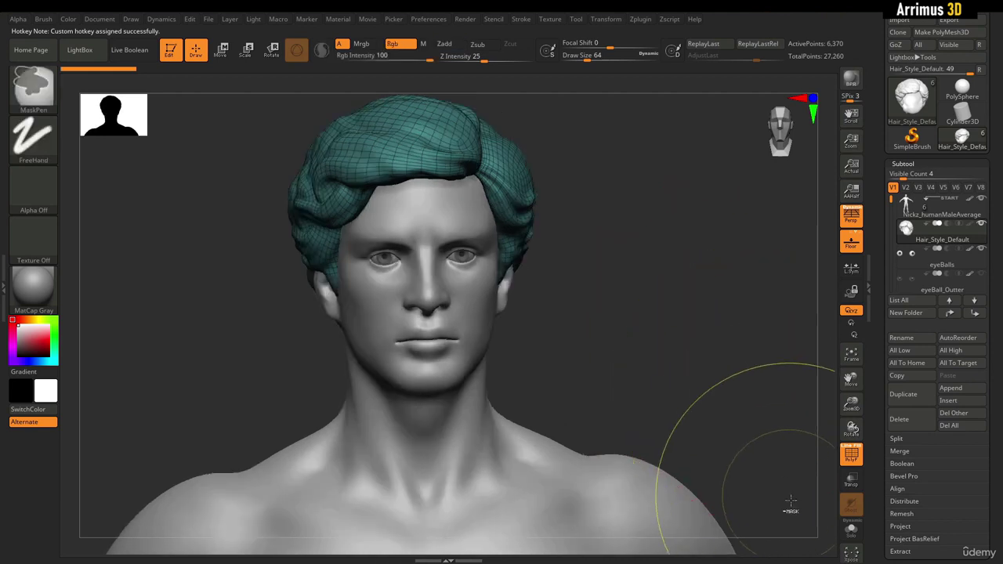
left_click(854, 539, "ctrl+alt")
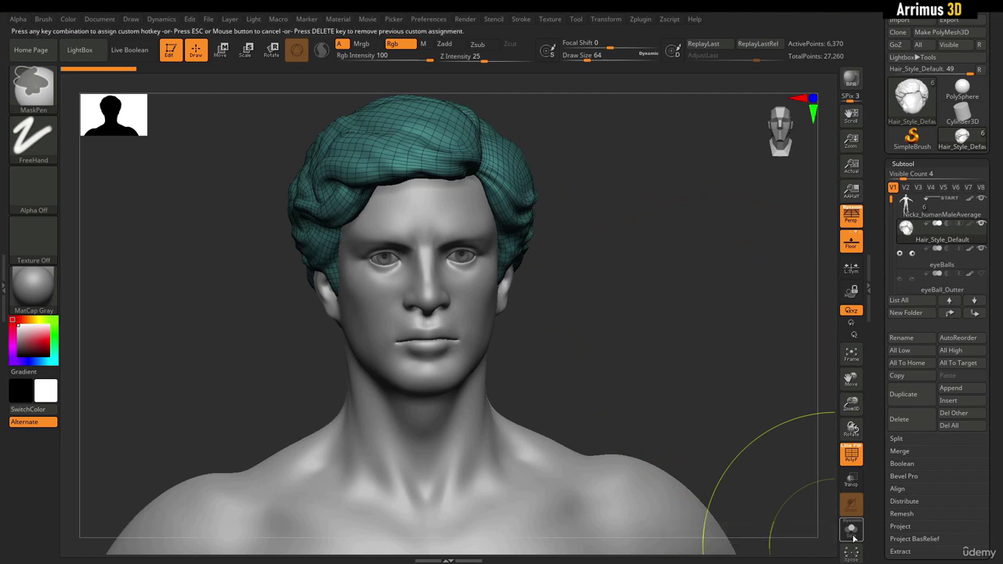
key("Escape")
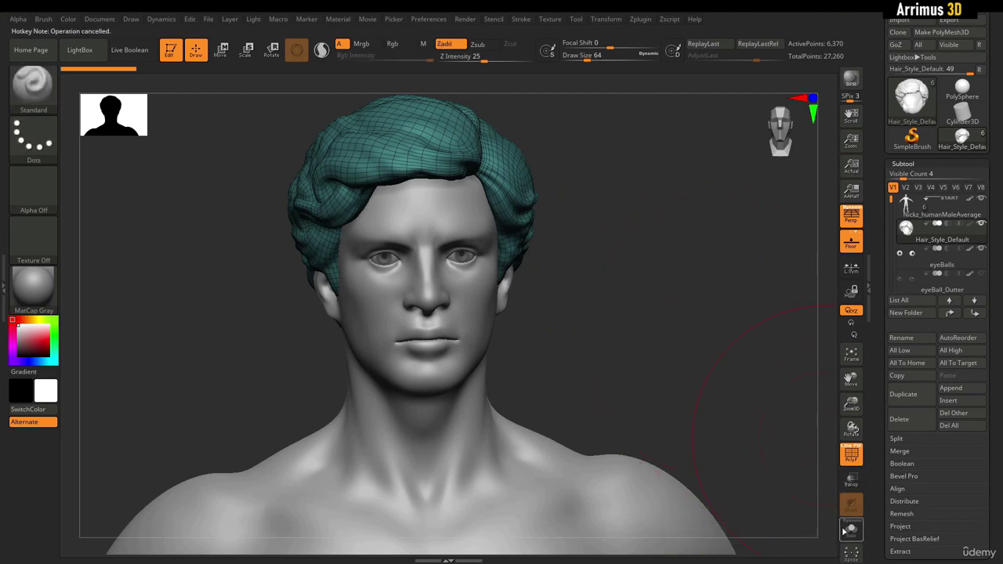
key("ctrl")
Look at the hotkey preferences for storing the startup hotkeys, and close them without storing.
left_click(424, 19)
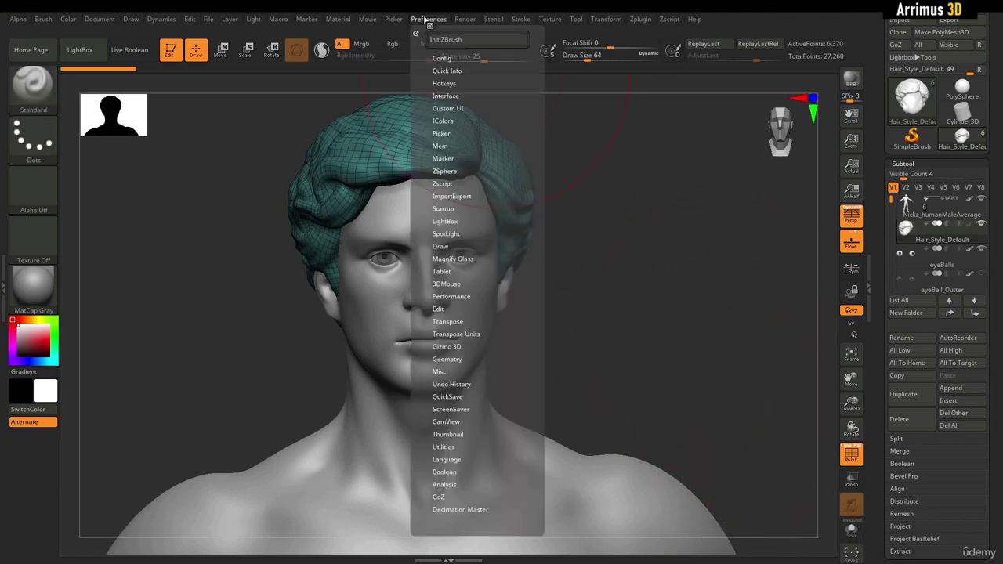
left_click(441, 83)
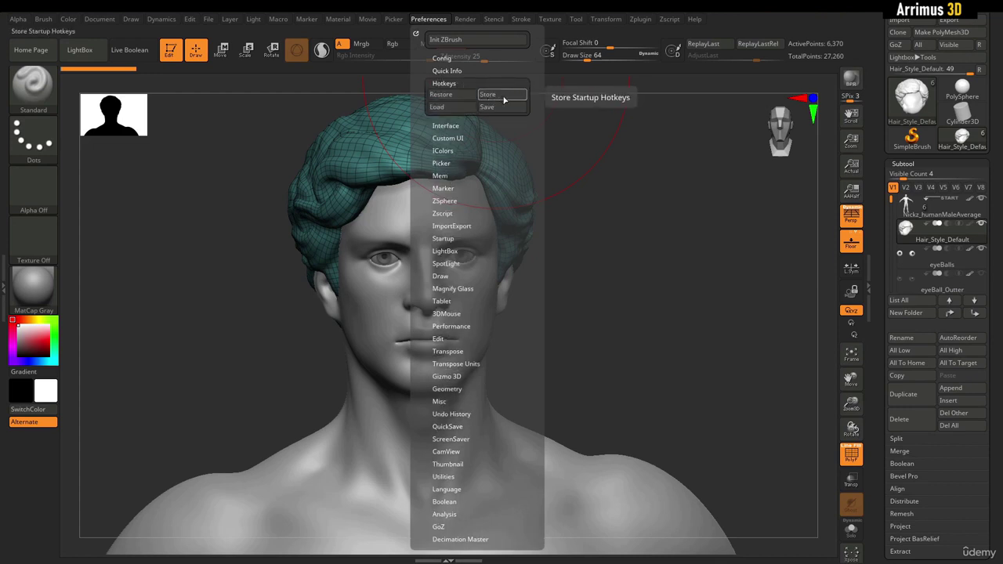
left_click(445, 83)
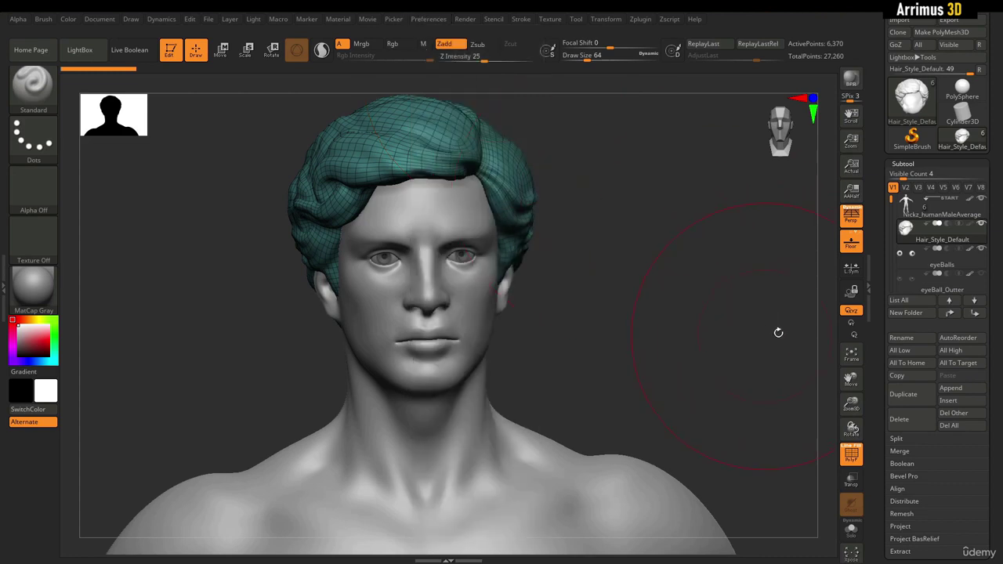
Isolate the hair subtool and hide all but the portion on the figure's left side, exposing the mesh interior.
left_click_drag(885, 344, 881, 229)
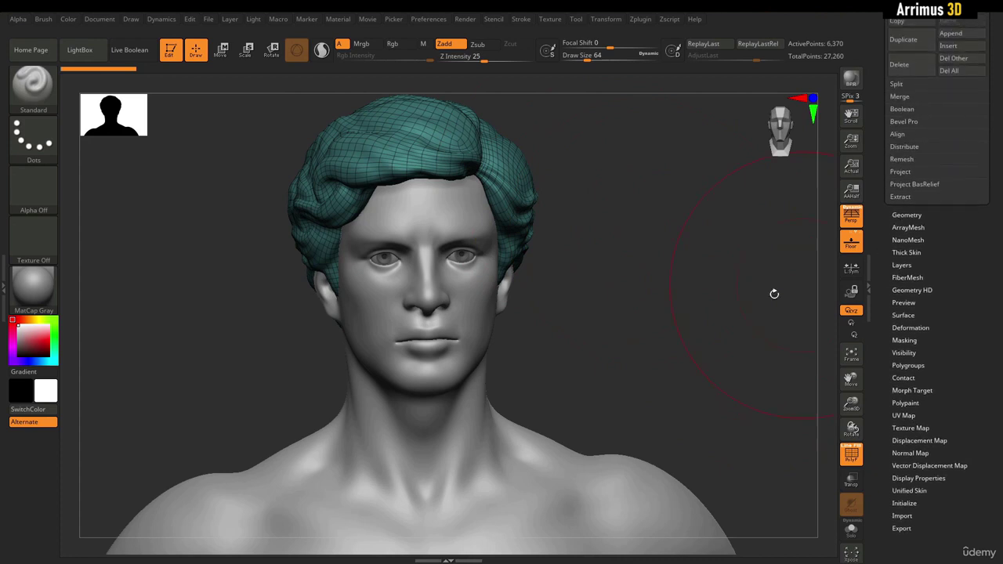
mouse_move(633, 228)
left_mouse_down("alt")
mouse_move(634, 268)
mouse_move(631, 232)
left_mouse_up("alt")
key("alt+s")
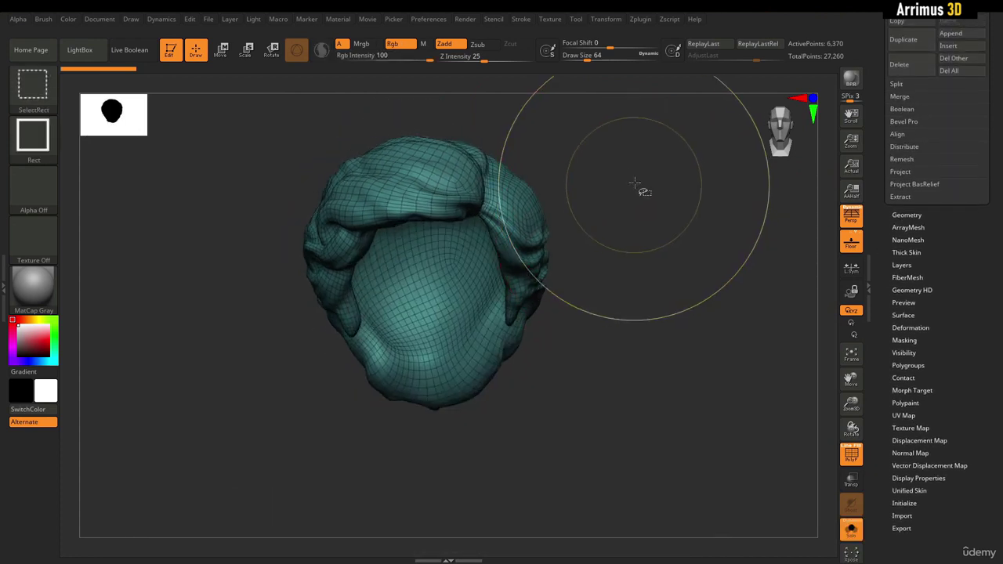
left_click_drag(627, 161, 487, 354, "ctrl+shift")
mouse_move(586, 335)
left_mouse_down()
mouse_move(663, 309)
mouse_move(624, 287)
mouse_move(634, 325)
mouse_move(569, 278)
mouse_move(570, 335)
mouse_move(571, 322)
mouse_move(485, 213)
left_mouse_up()
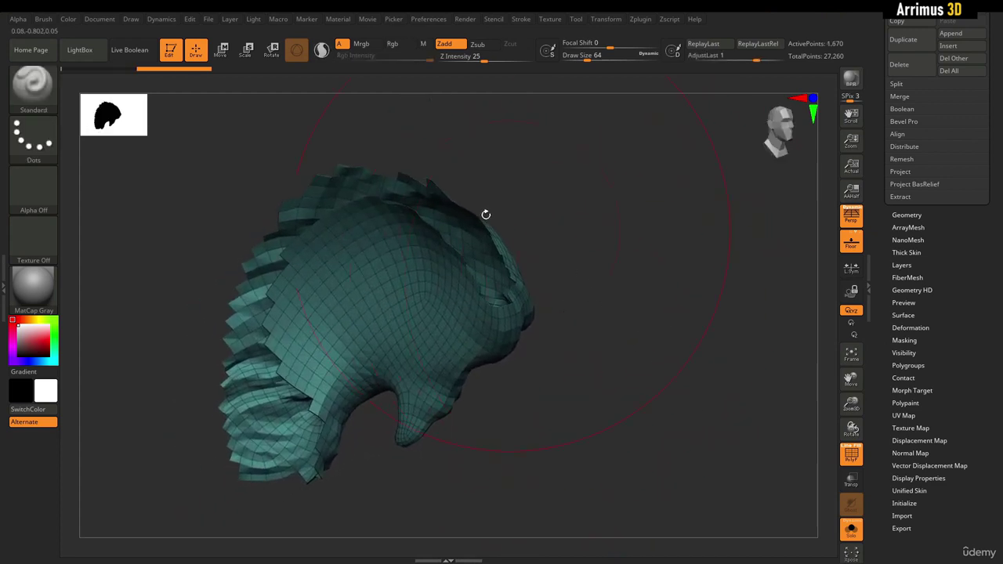
Turn off double-sided display for the partly hidden hair mesh.
left_click(919, 478)
left_click(910, 515)
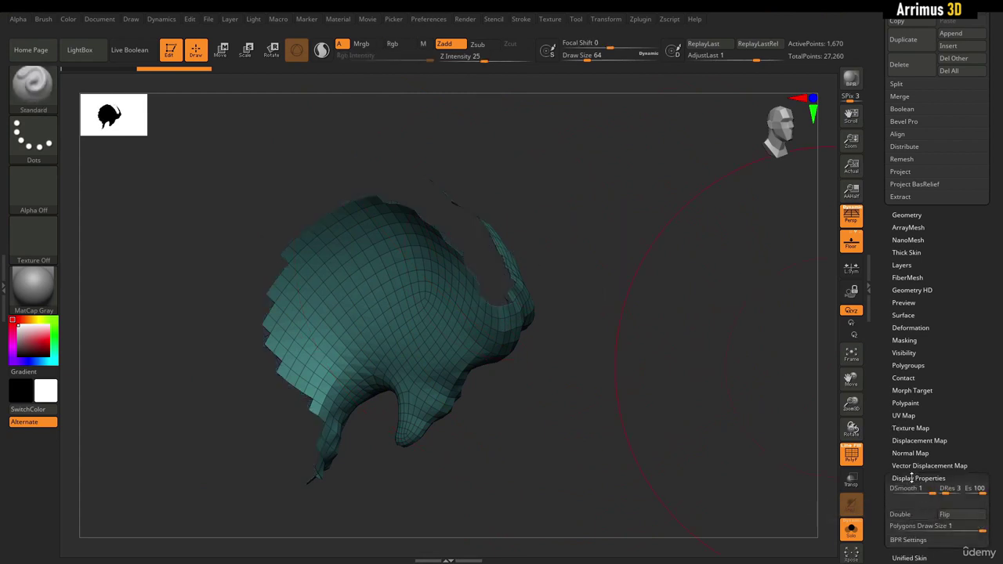
Inspect the partly hidden hair mesh from another angle and turn its double-sided display back on.
left_click(919, 478)
scroll(882, 294, "up", 5)
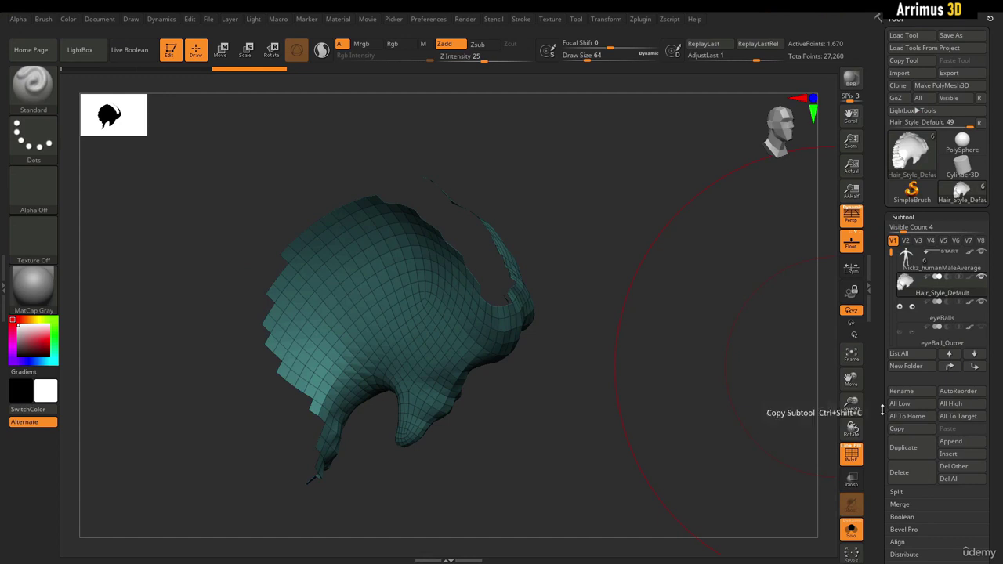
left_click_drag(729, 270, 666, 262)
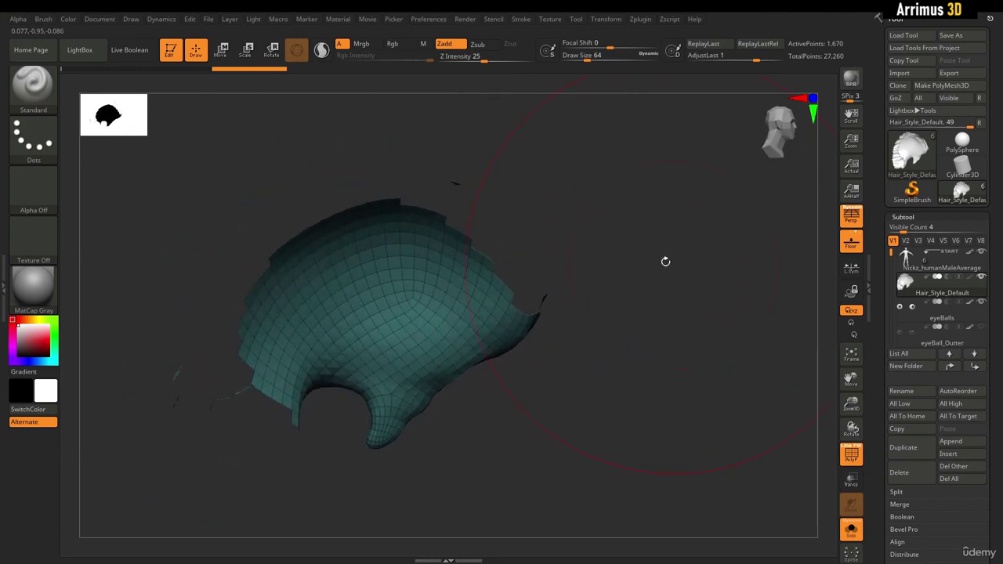
left_click_drag(441, 168, 654, 309)
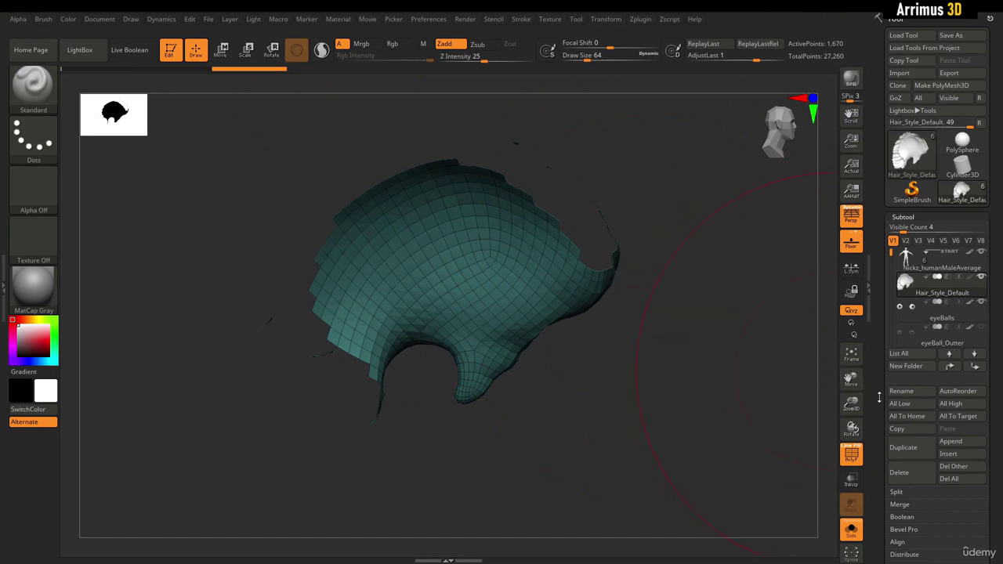
left_click_drag(879, 395, 870, 267)
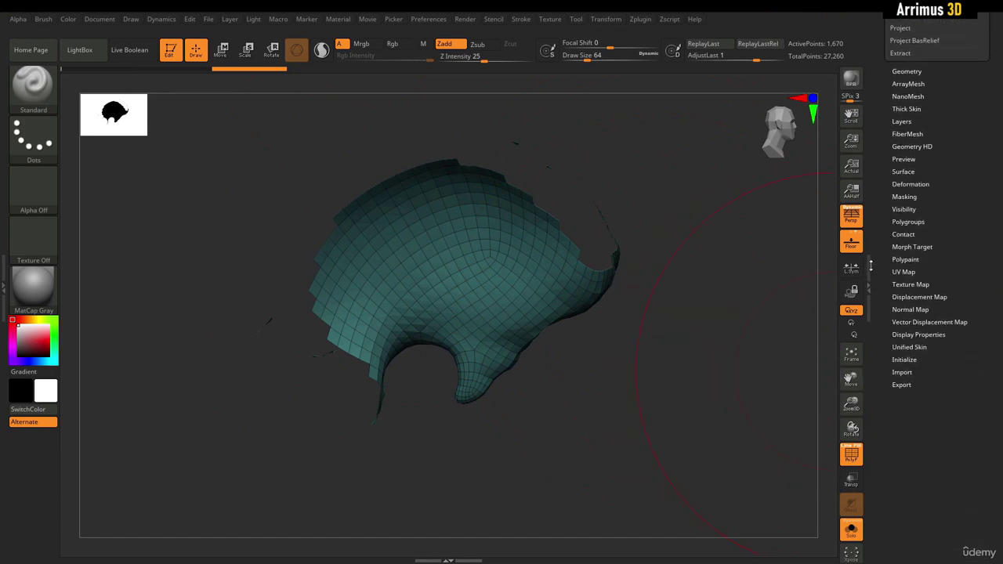
left_click(915, 335)
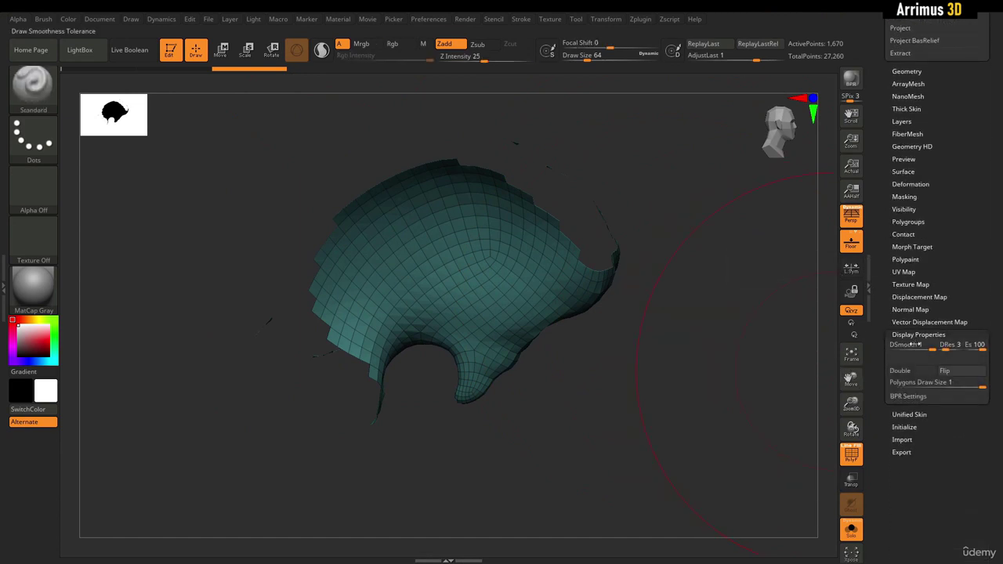
left_click(919, 378)
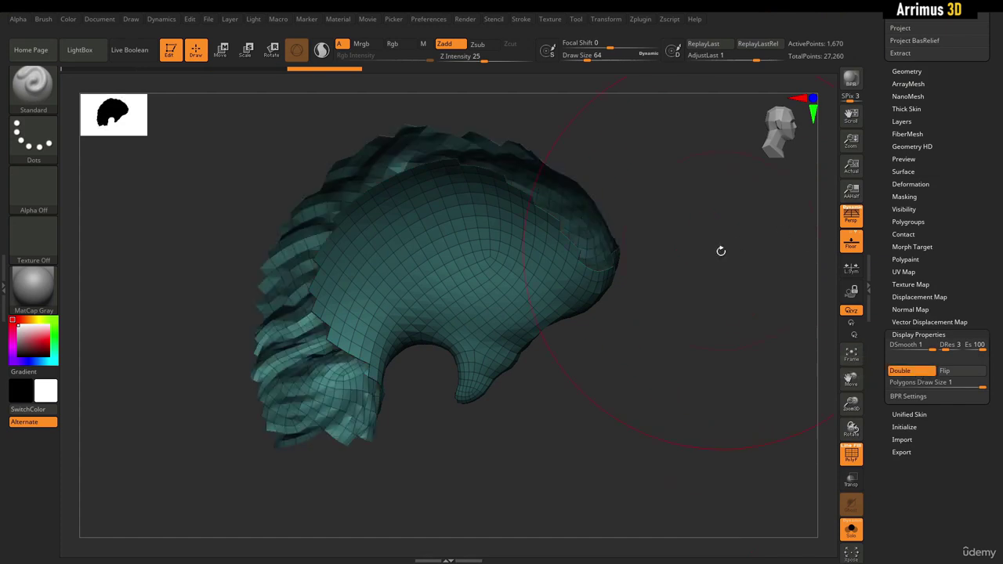
left_click_drag(721, 251, 672, 317)
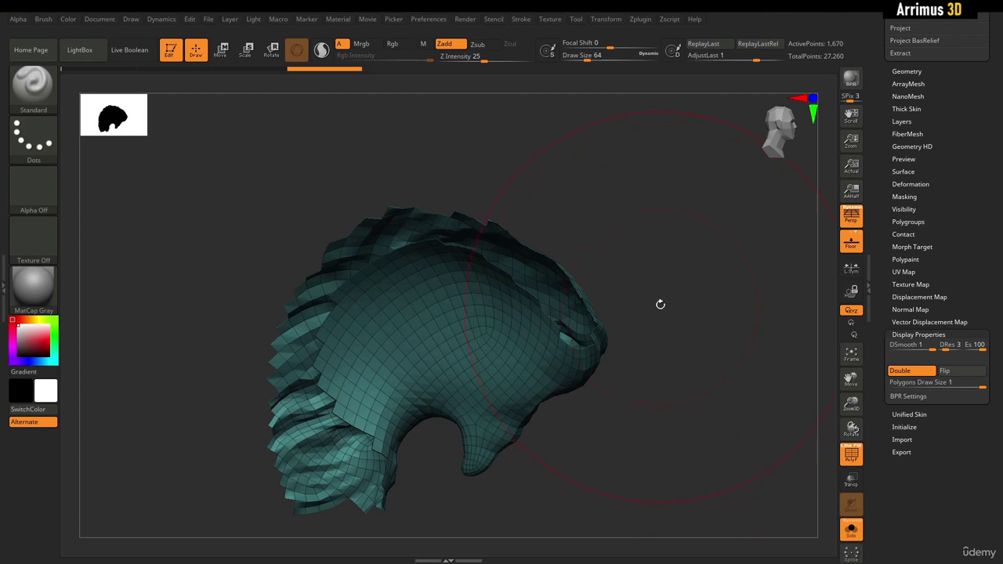
Enable interface customization and expand the tray holding the Brush palette.
left_click(431, 19)
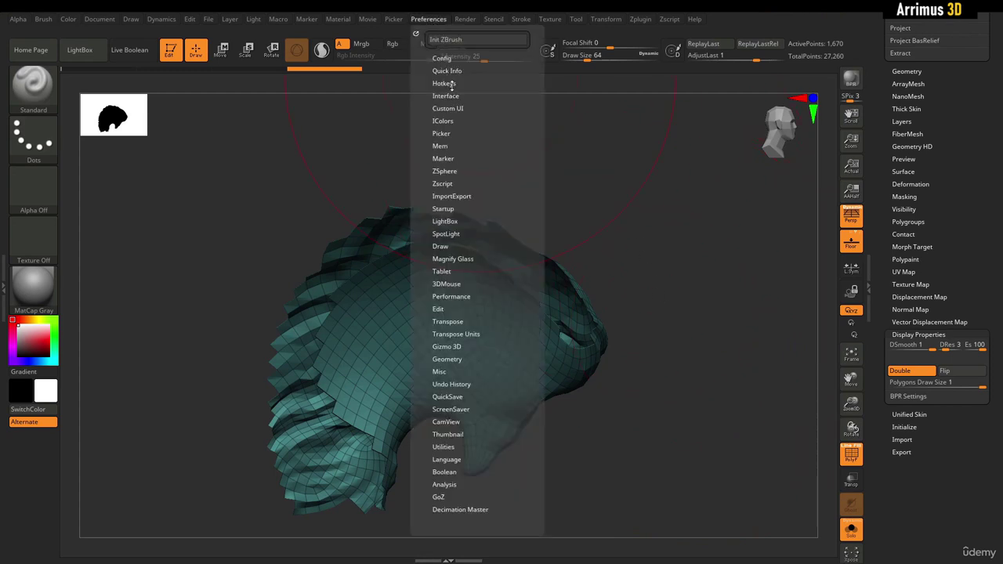
left_click(443, 58)
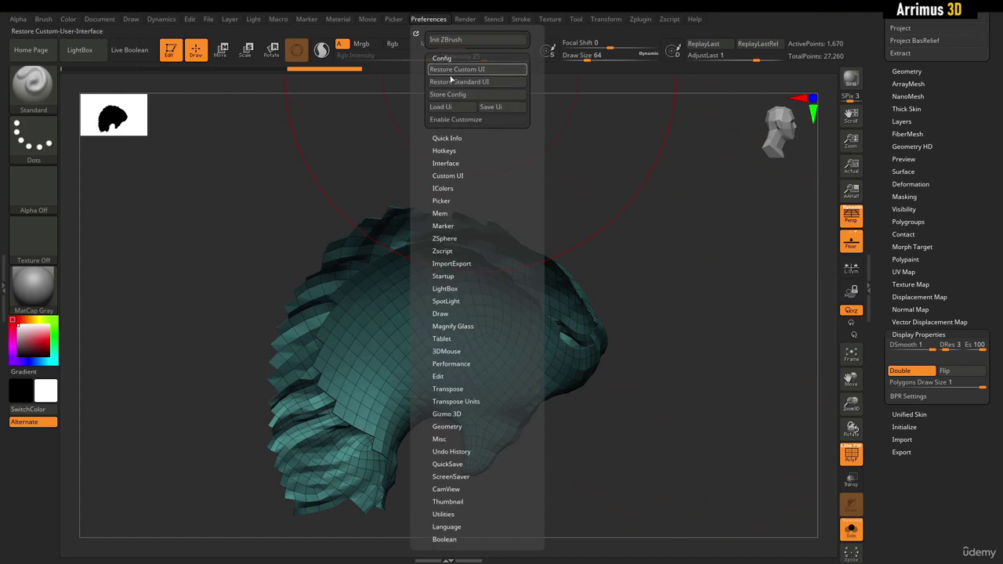
left_click(467, 119)
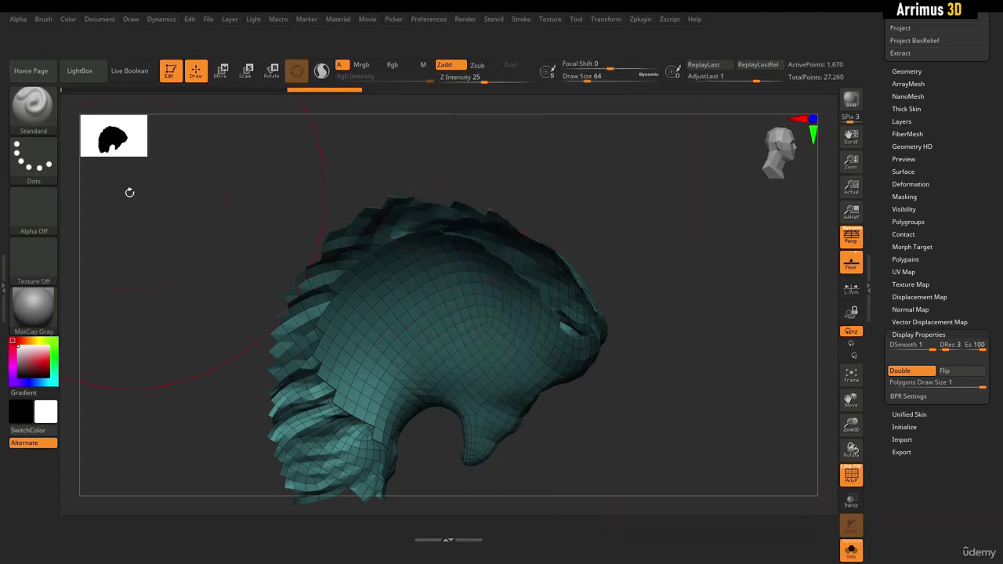
left_click(3, 287)
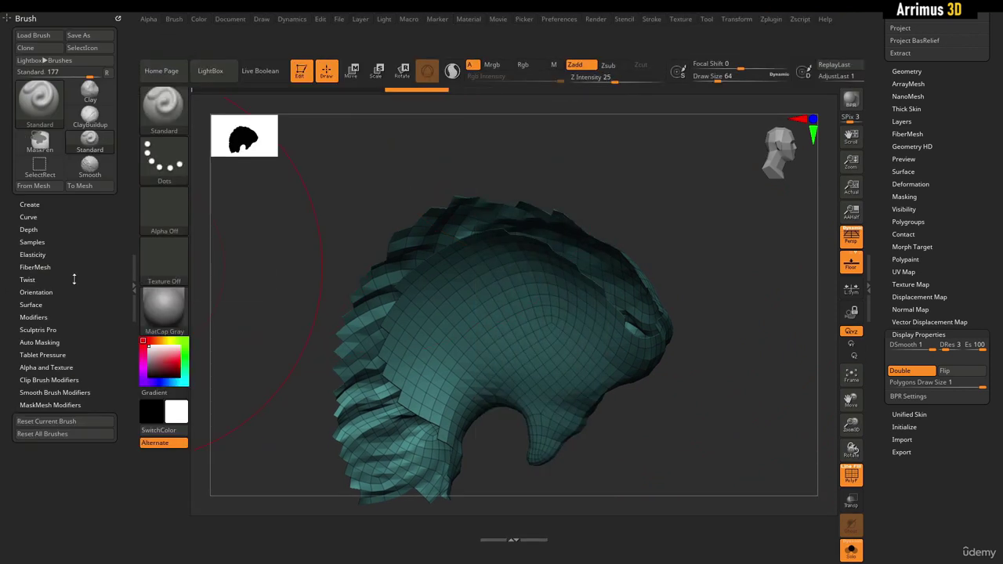
Create a new custom interface menu titled "Custom".
left_click(561, 21)
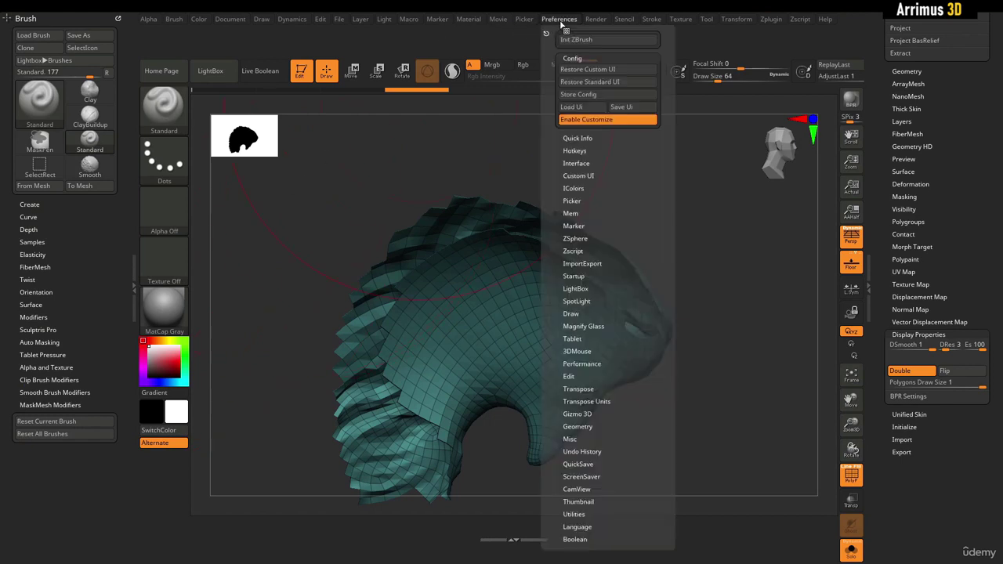
left_click(584, 174)
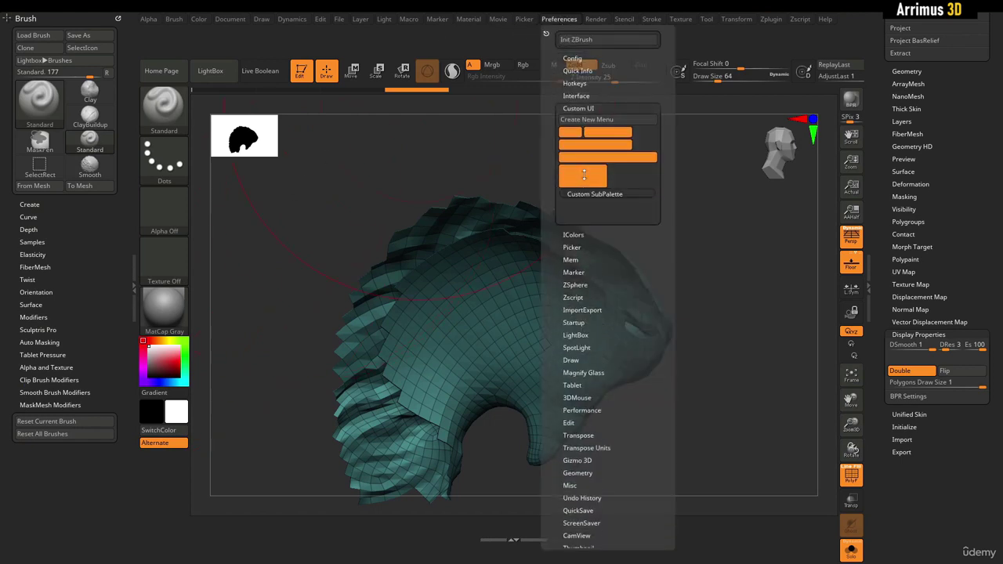
left_click(589, 124)
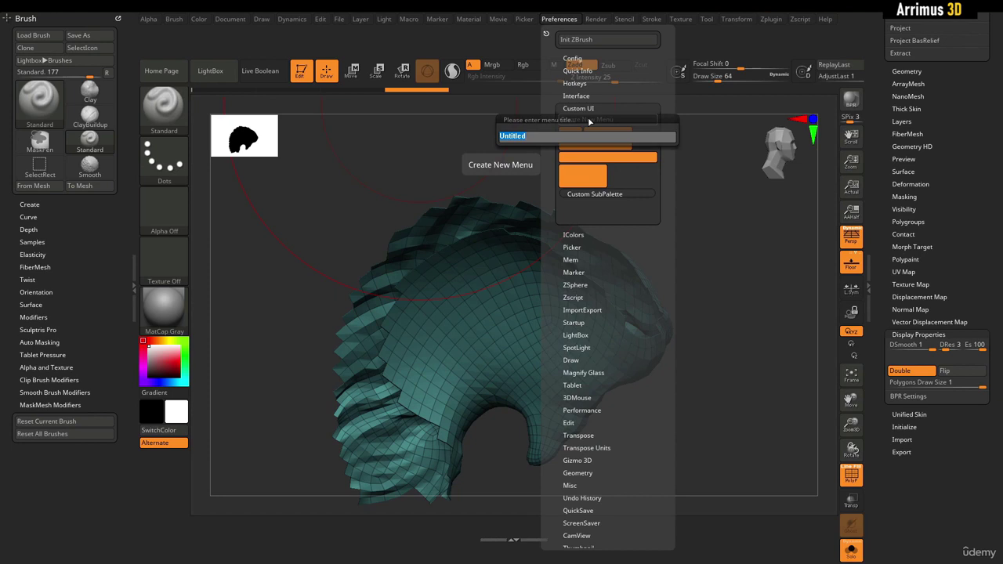
type("Custom")
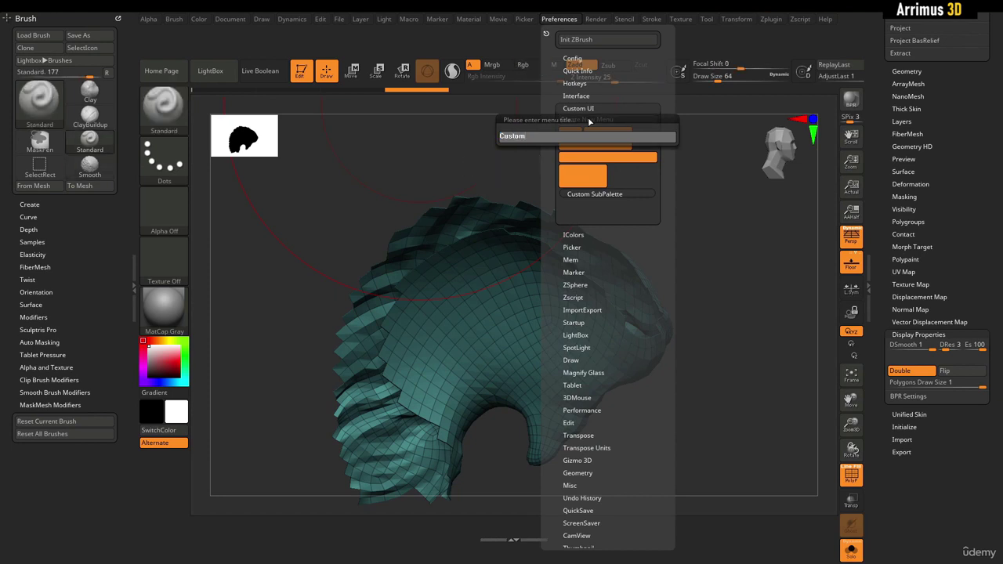
key("Return")
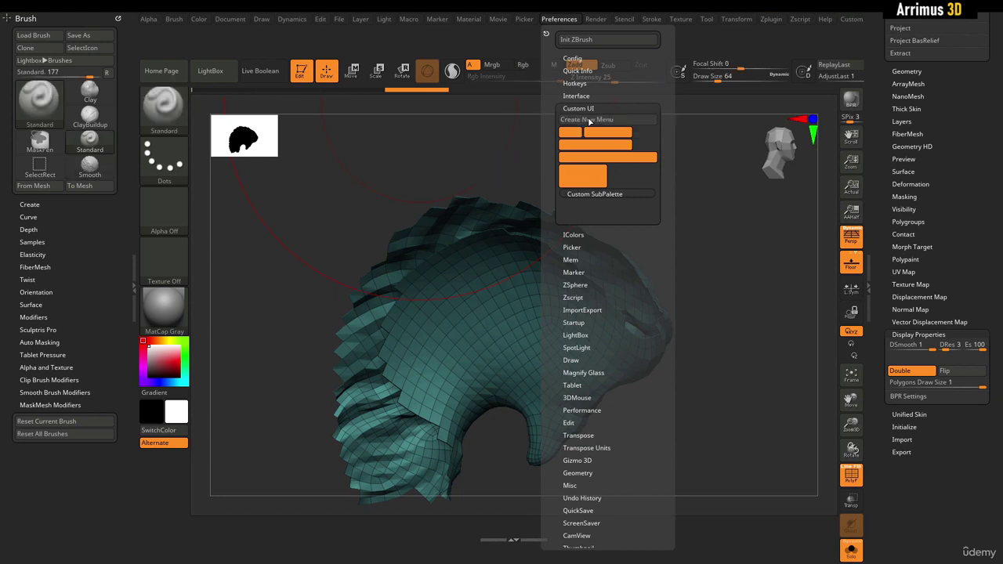
Dock the Custom menu in the tray beneath the Brush palette and collapse the Brush palette.
left_click(853, 22)
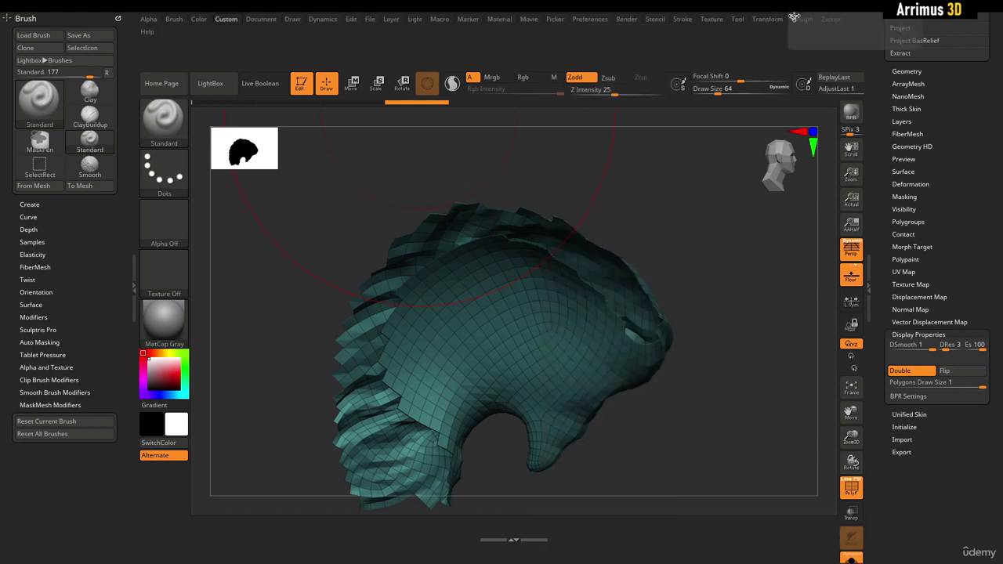
left_click_drag(794, 17, 66, 461, "ctrl+alt")
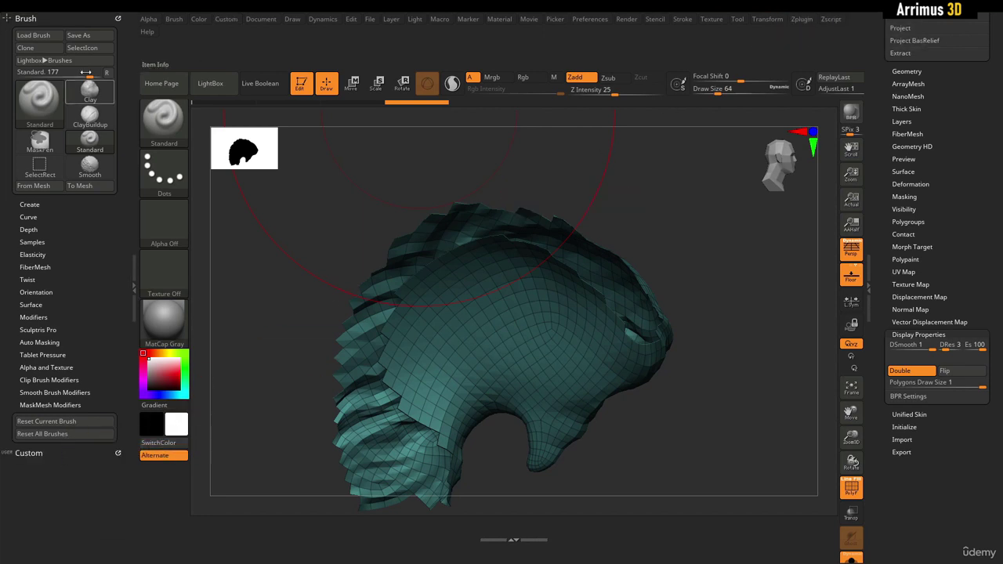
left_click(11, 20)
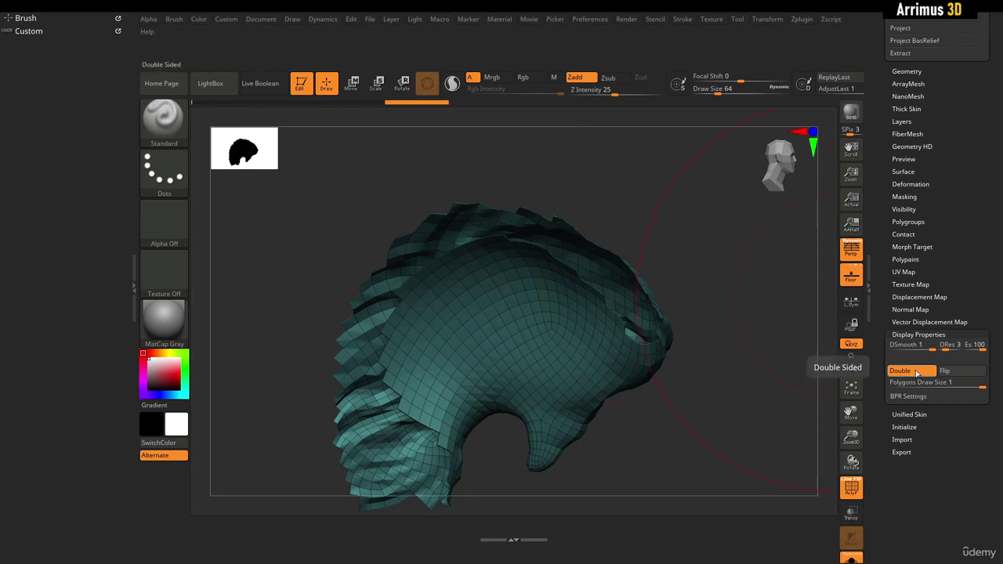
Add a copy of the Double display toggle to the docked Custom menu.
key("ctrl")
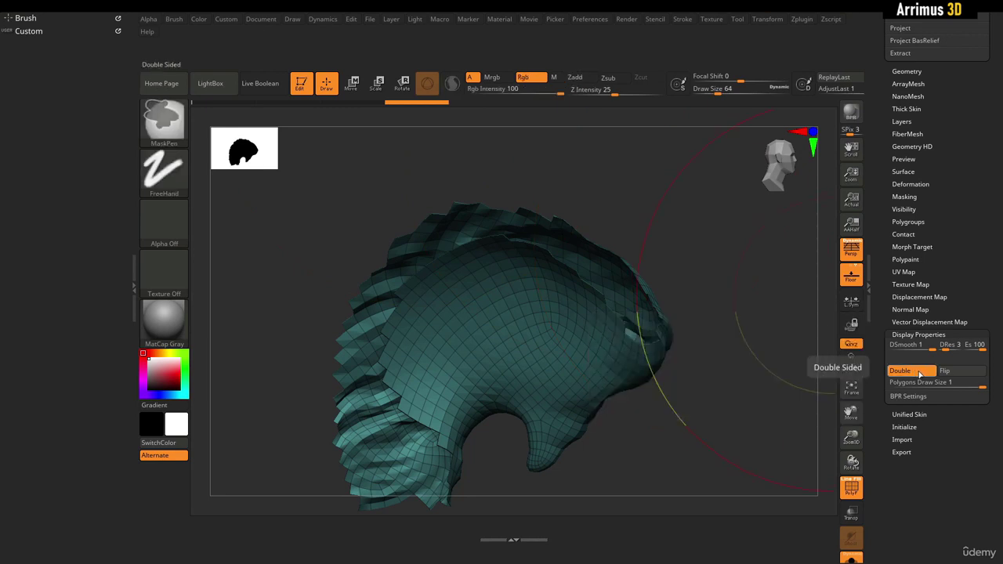
left_click_drag(919, 375, 56, 45, "ctrl+alt")
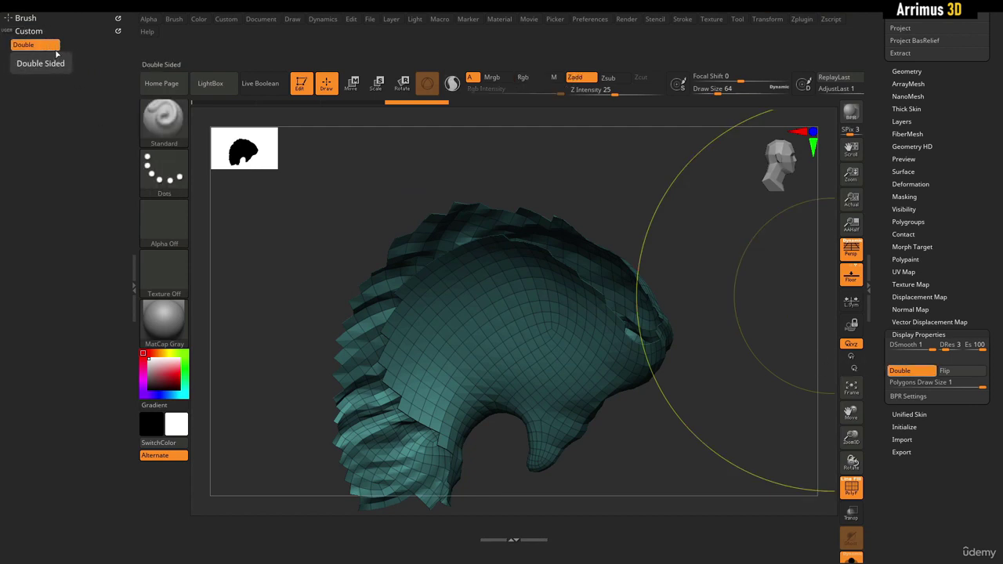
left_click_drag(514, 186, 547, 185)
left_click_drag(539, 186, 545, 184)
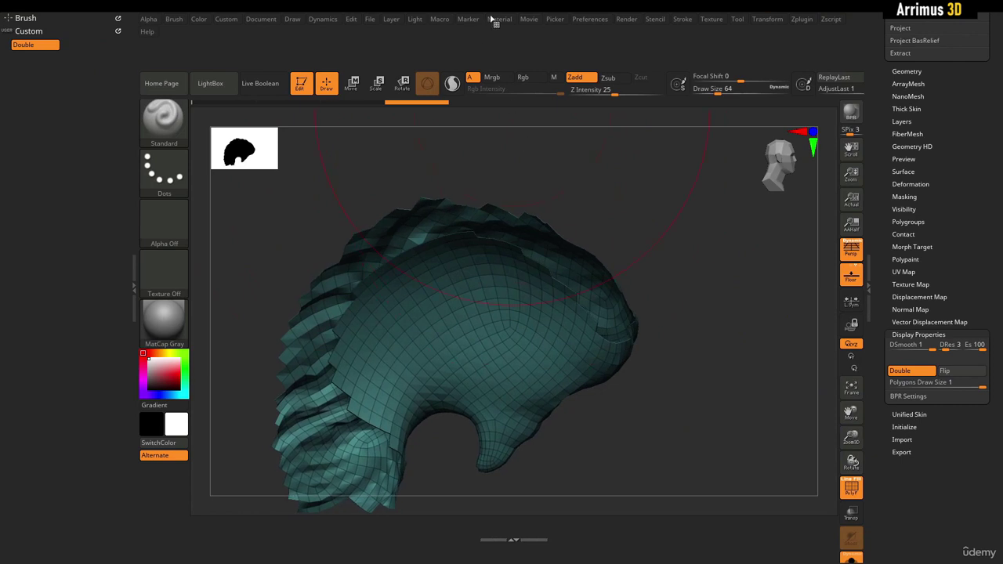
Place the wide UI filler bar from the Custom UI items beneath Double in the Custom menu.
left_click(584, 21)
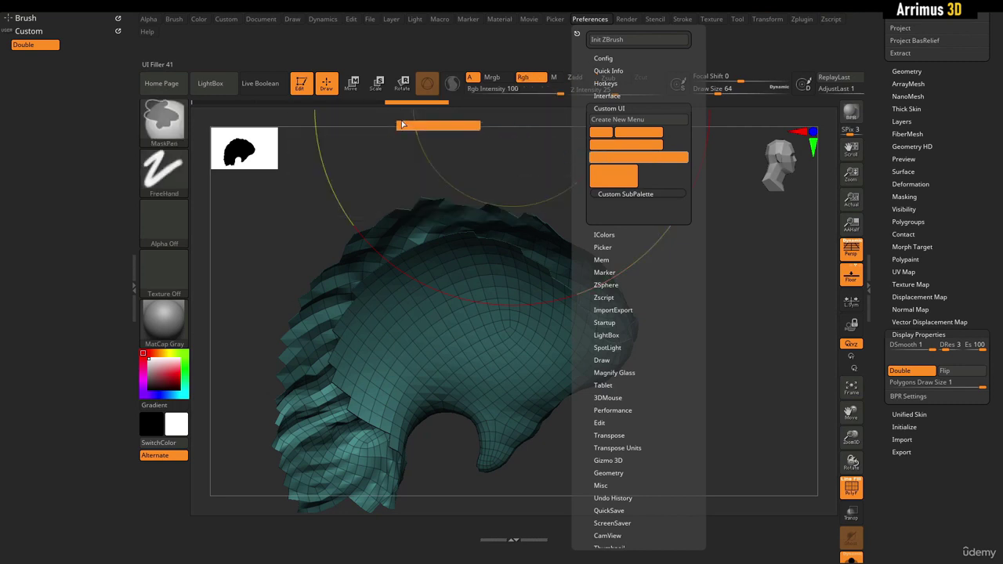
left_click_drag(649, 161, 62, 65, "ctrl+alt")
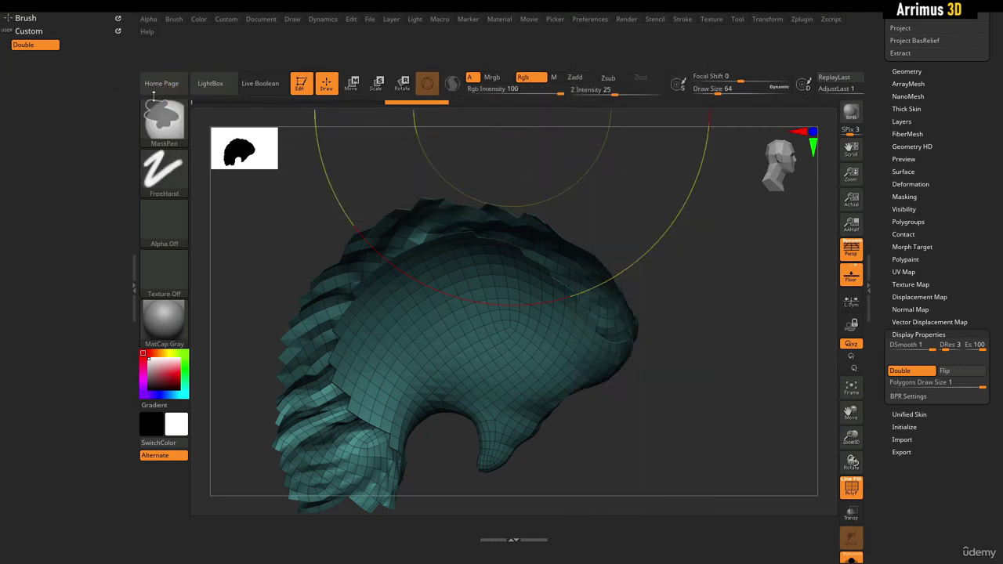
left_click(591, 20)
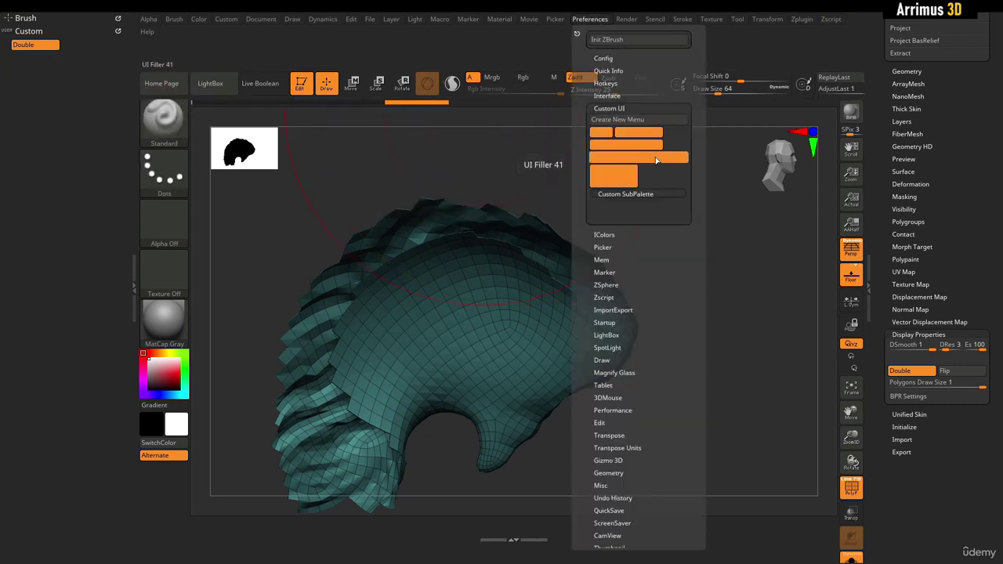
left_click_drag(656, 160, 72, 63, "ctrl+alt")
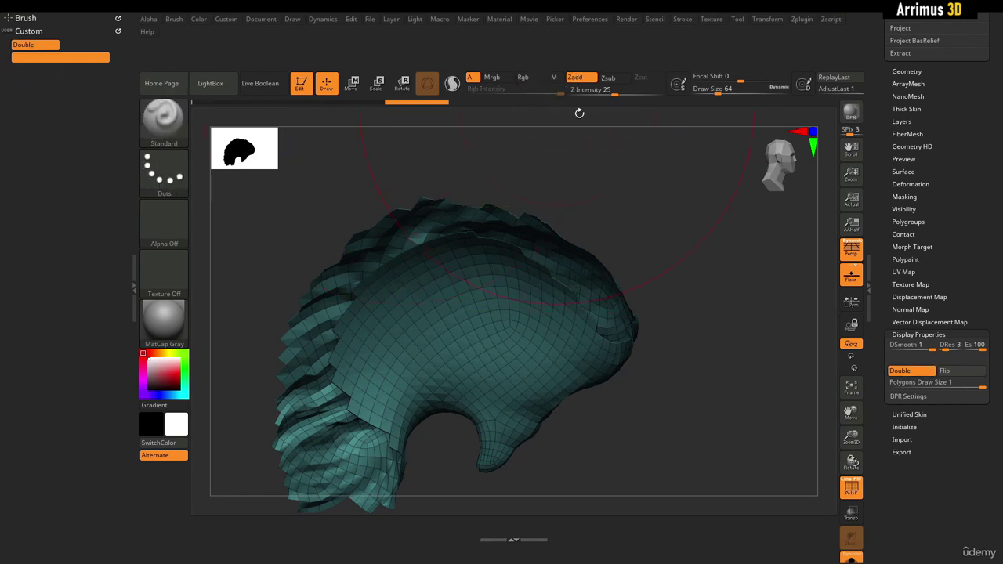
Add the Mirror command from the Deformation options to the Custom menu, between Double and the filler bar.
left_click_drag(964, 158, 972, 211)
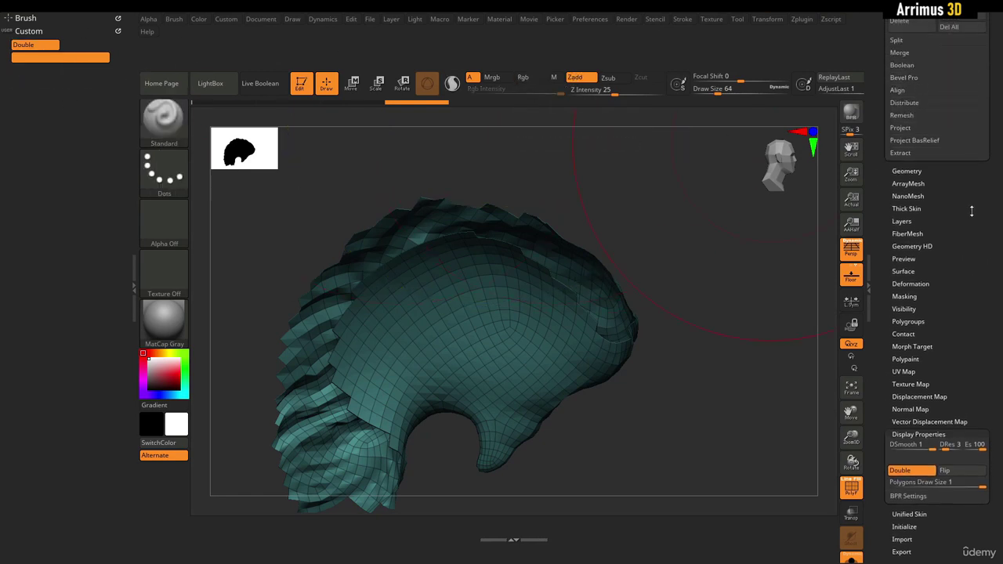
left_click(911, 284)
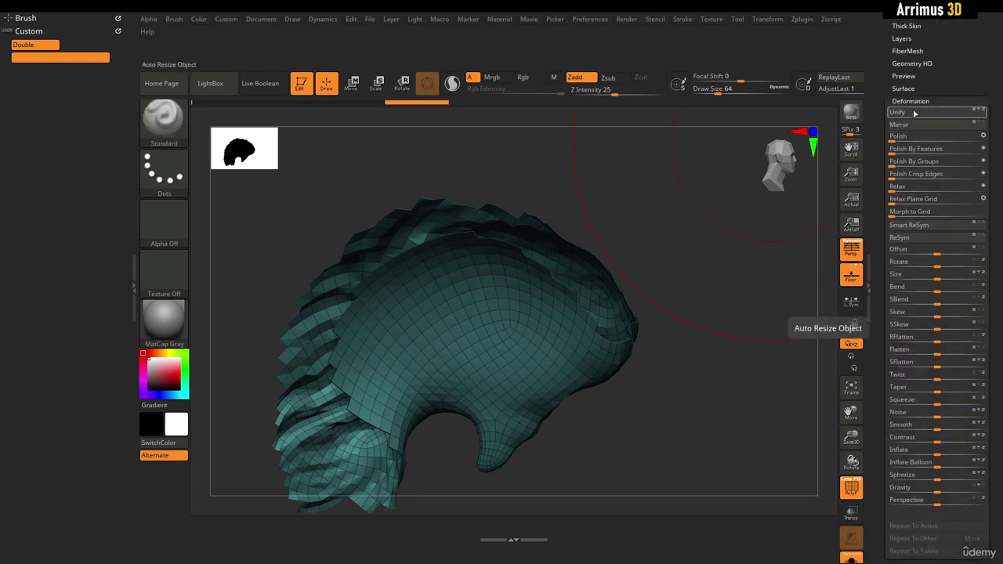
key("ctrl")
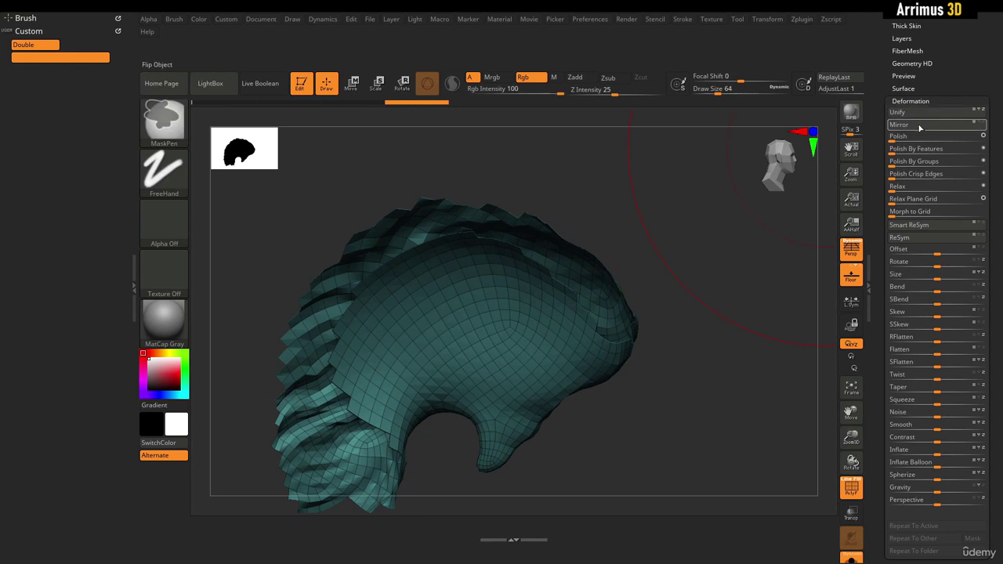
mouse_move(901, 125)
left_mouse_down("ctrl+alt")
mouse_move(314, 47)
mouse_move(81, 48)
left_mouse_up("ctrl+alt")
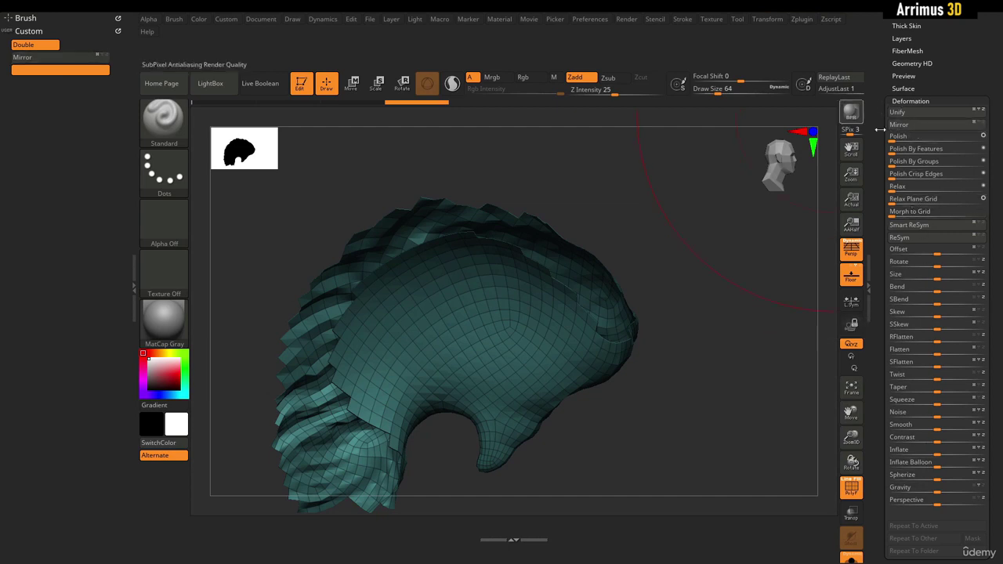
Look through the Subtool and Geometry options for further commands to add to the Custom menu.
left_click_drag(941, 87, 941, 103)
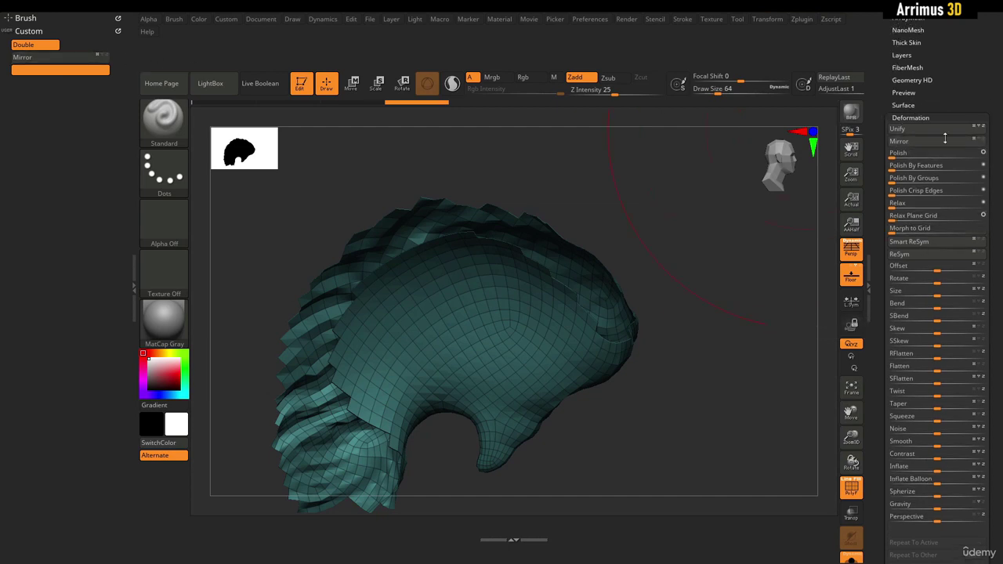
scroll(956, 85, "up", 10)
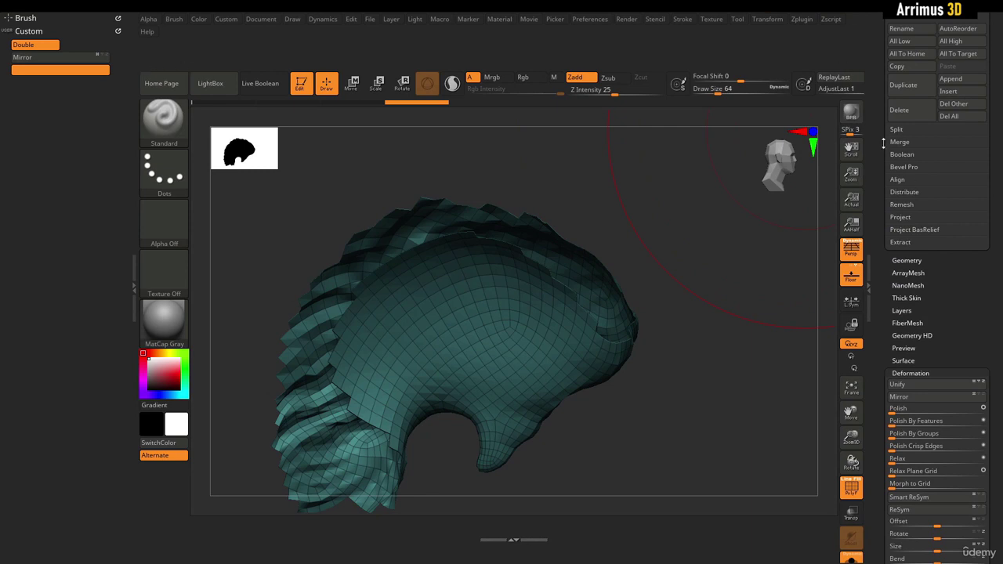
left_click_drag(958, 301, 961, 285)
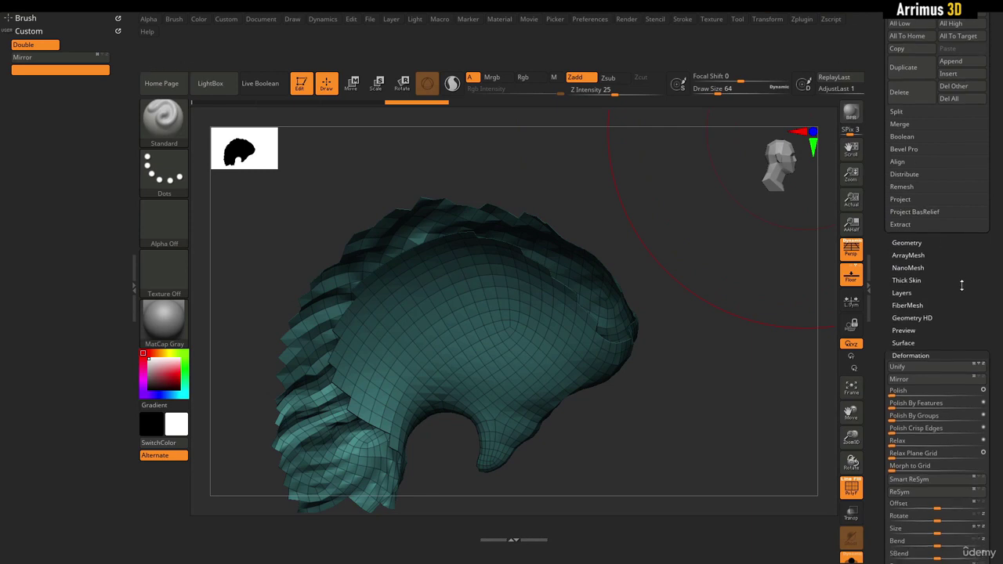
left_click(909, 243)
left_click_drag(882, 193, 893, 362)
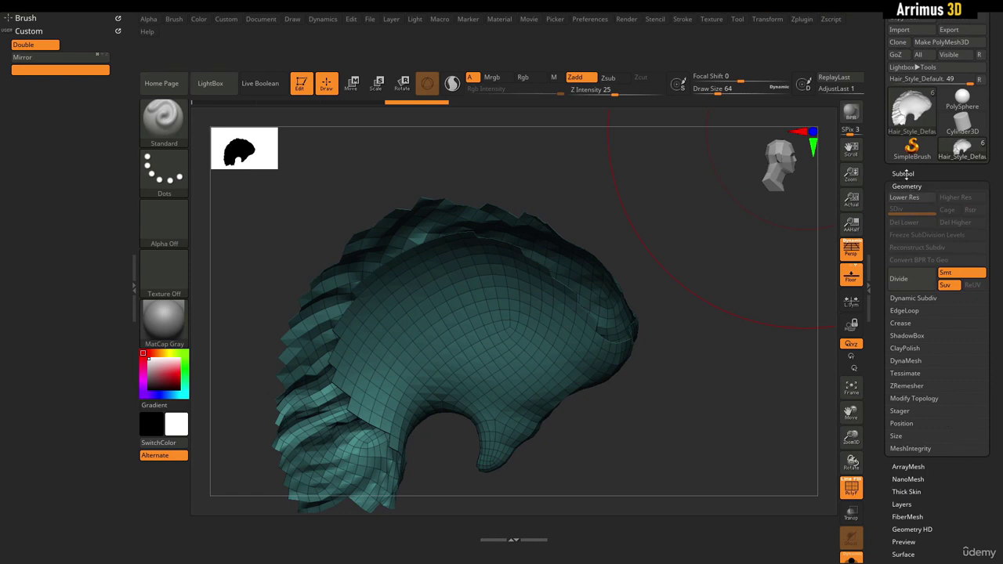
left_click(903, 173)
left_click_drag(878, 224, 881, 157)
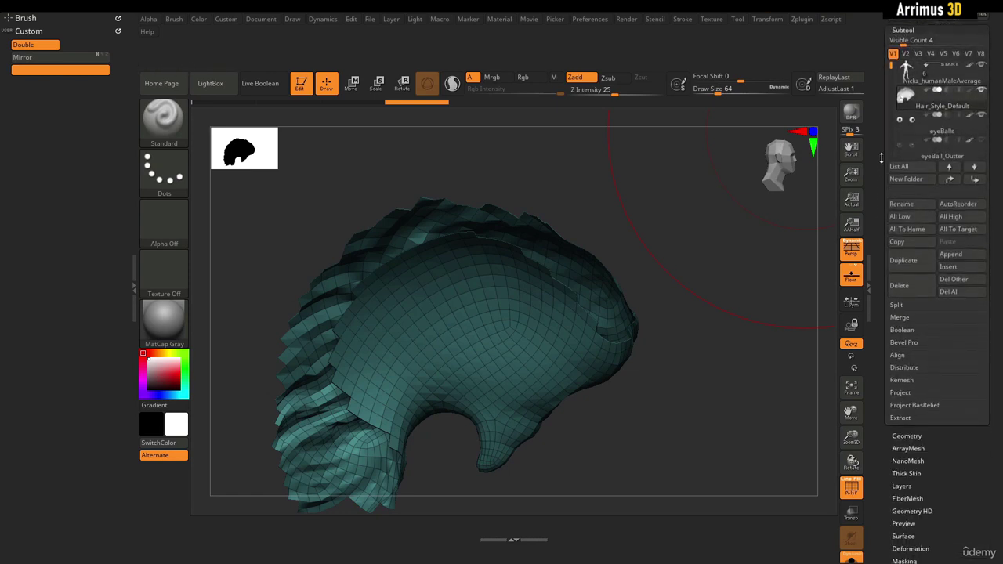
left_click_drag(982, 472, 907, 228)
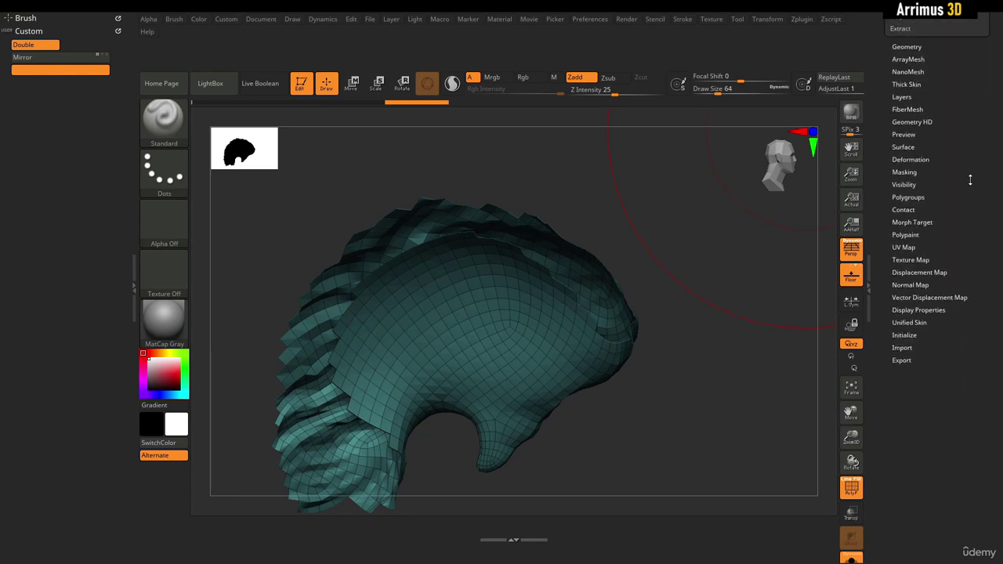
left_click_drag(970, 179, 964, 354)
left_click_drag(964, 308, 961, 251)
Add the Mirror And Weld command from the Modify Topology options in Geometry to the Custom menu, directly beneath Mirror.
left_click(906, 224)
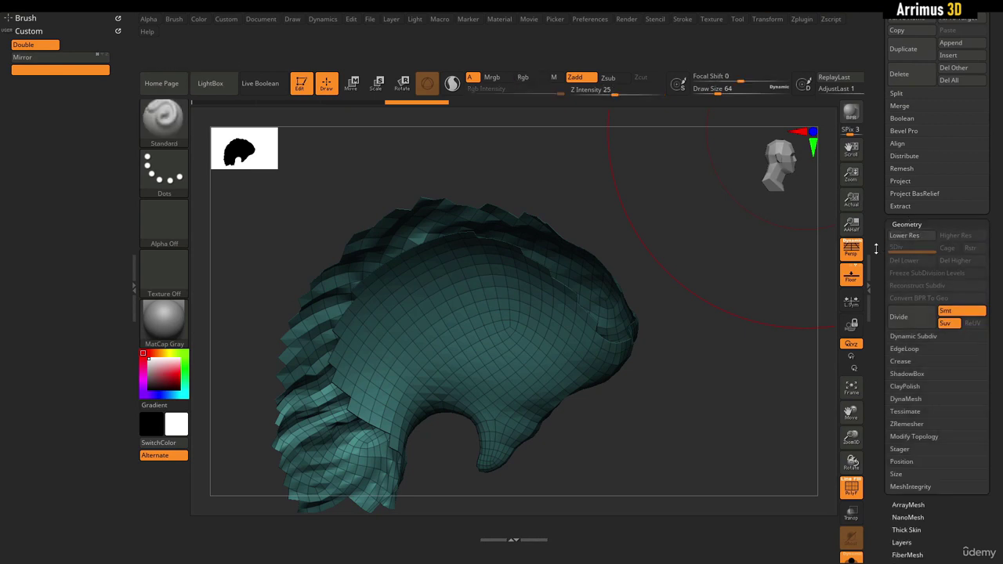
left_click_drag(907, 224, 889, 169)
key("shift")
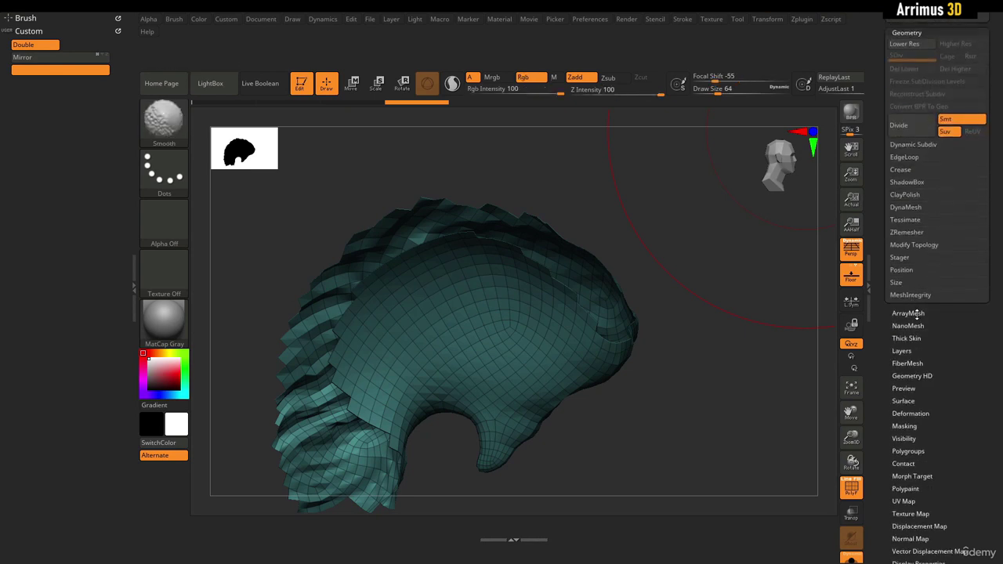
left_click_drag(916, 313, 919, 345, "shift")
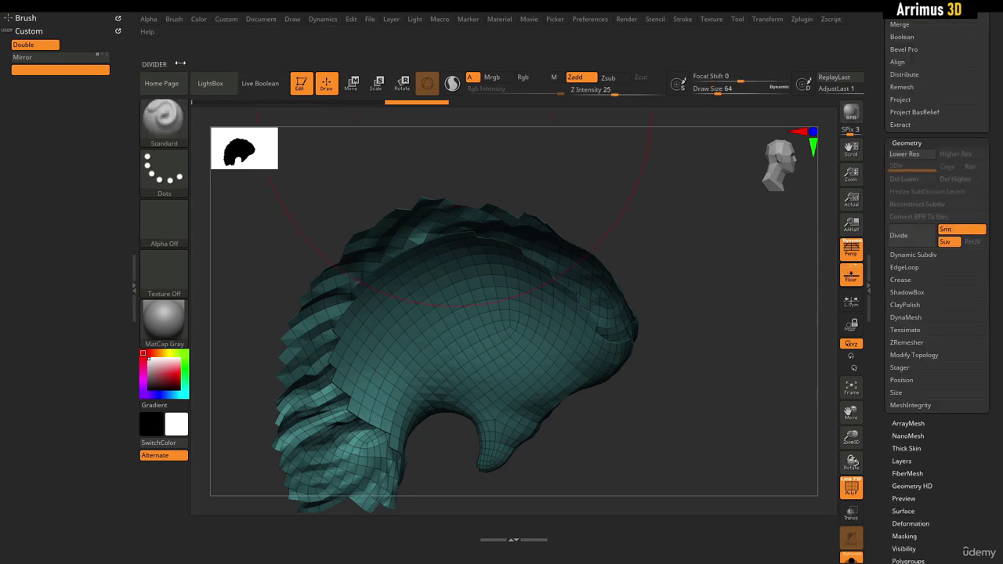
left_click(914, 355)
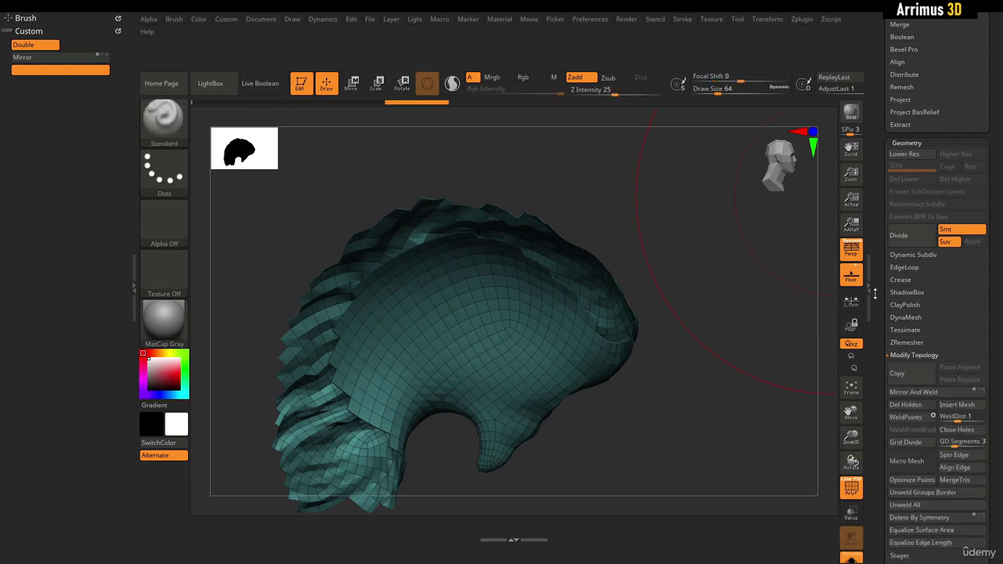
mouse_move(881, 298)
left_mouse_down()
mouse_move(889, 208)
mouse_move(830, 171)
mouse_move(439, 86)
mouse_move(77, 63)
left_mouse_up()
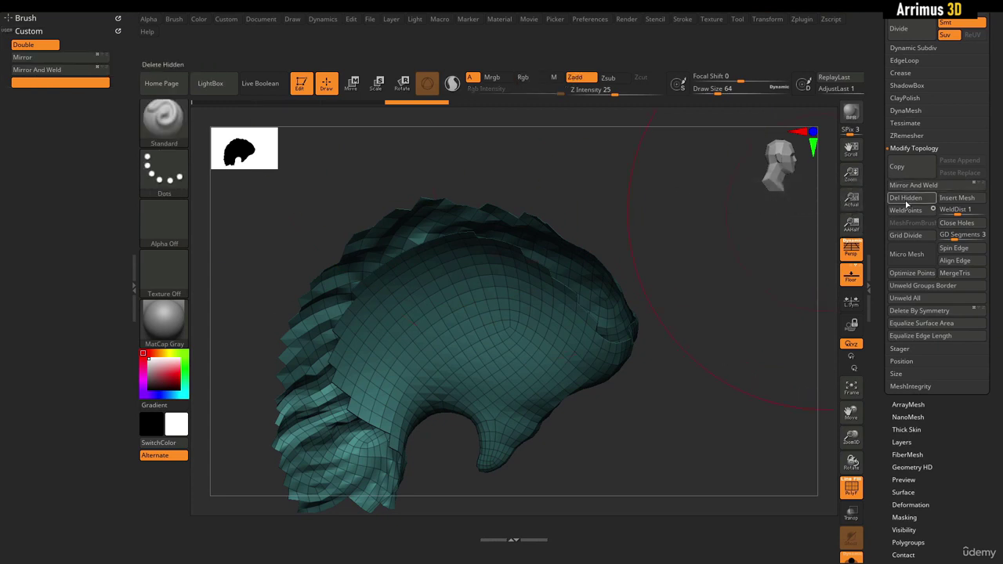
Add Del Hidden and Close Holes from Modify Topology to the Custom menu, beside Double and beneath Mirror respectively, and collapse Modify Topology.
mouse_move(927, 202)
left_mouse_down("ctrl+alt")
mouse_move(829, 157)
mouse_move(421, 134)
mouse_move(40, 63)
left_mouse_up("ctrl+alt")
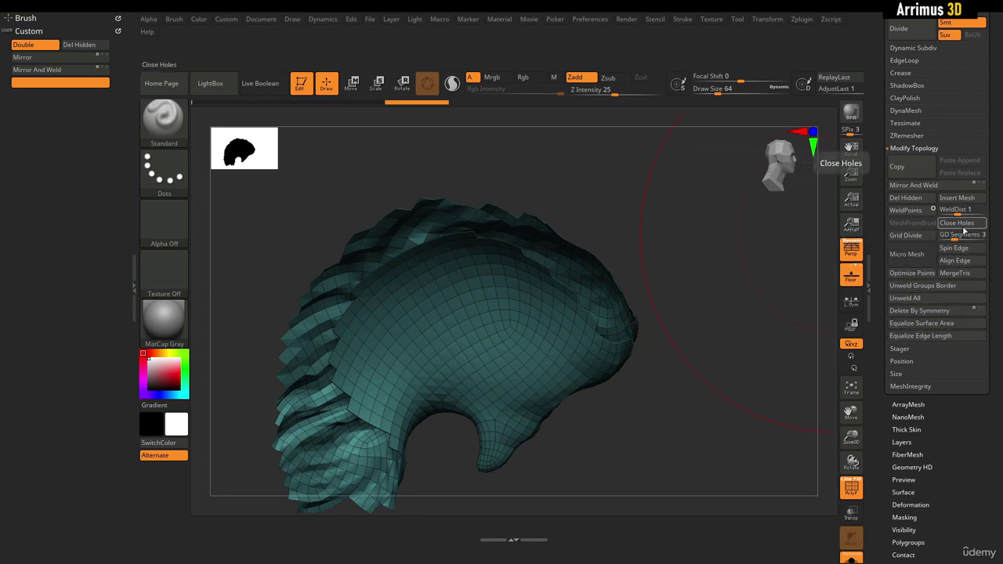
mouse_move(964, 228)
left_mouse_down("ctrl+alt")
mouse_move(165, 102)
mouse_move(36, 70)
left_mouse_up("ctrl+alt")
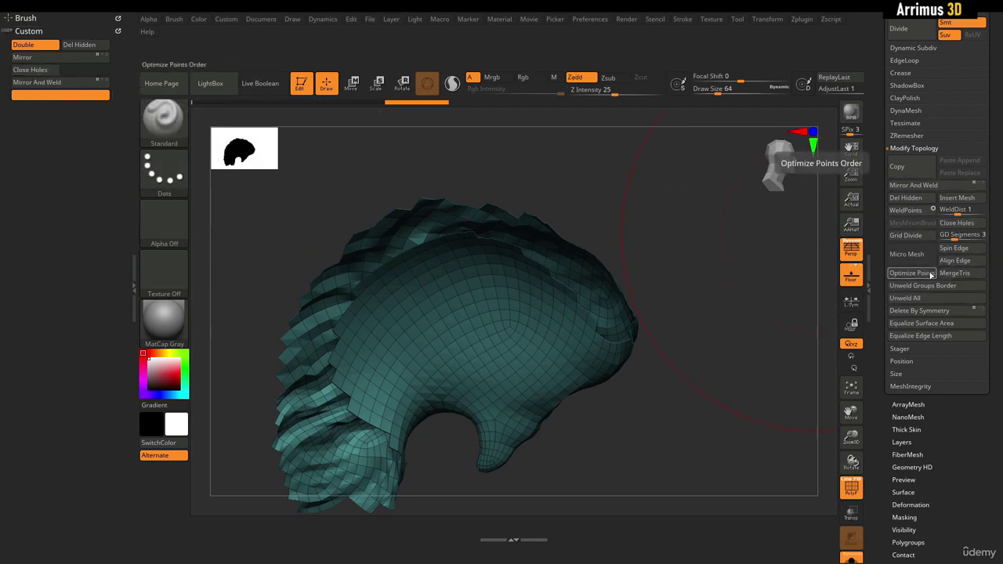
left_click(907, 152)
Add the Auto Groups command from the Polygroups options to the Custom menu beside Close Holes, and collapse Polygroups.
mouse_move(889, 97)
left_mouse_down()
mouse_move(890, 162)
mouse_move(897, 86)
left_mouse_up()
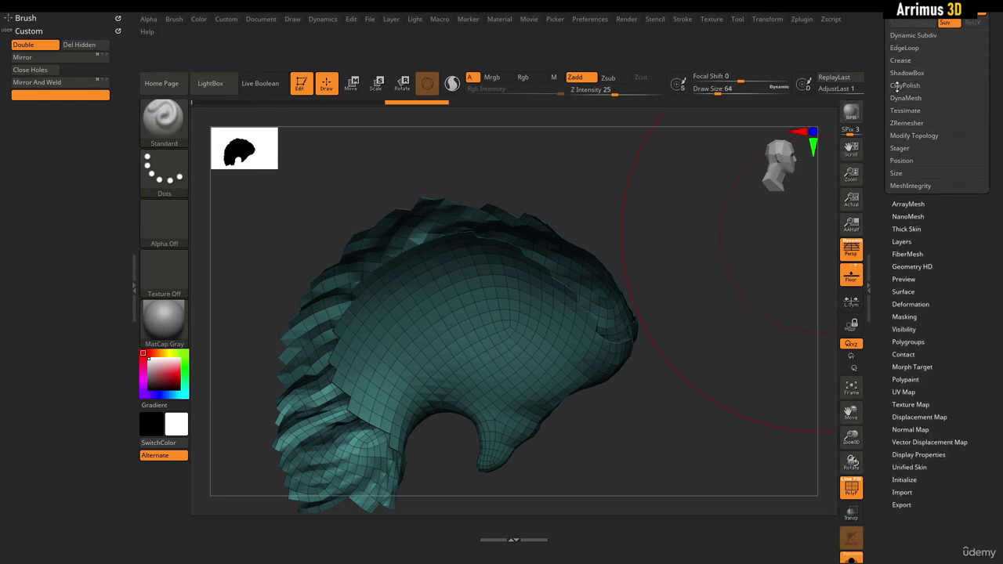
scroll(958, 306, "down", 1)
left_click(908, 324)
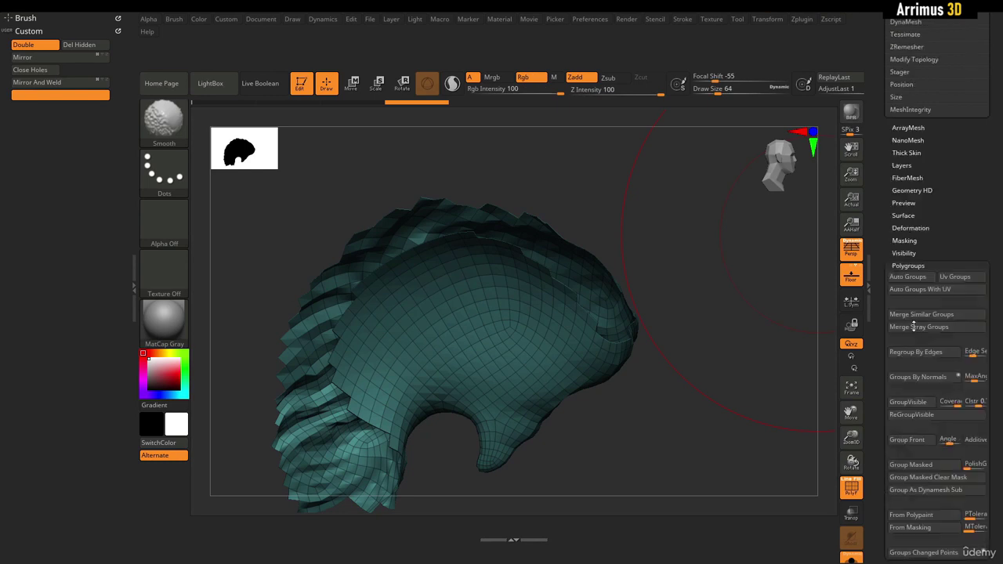
scroll(918, 266, "down", 4)
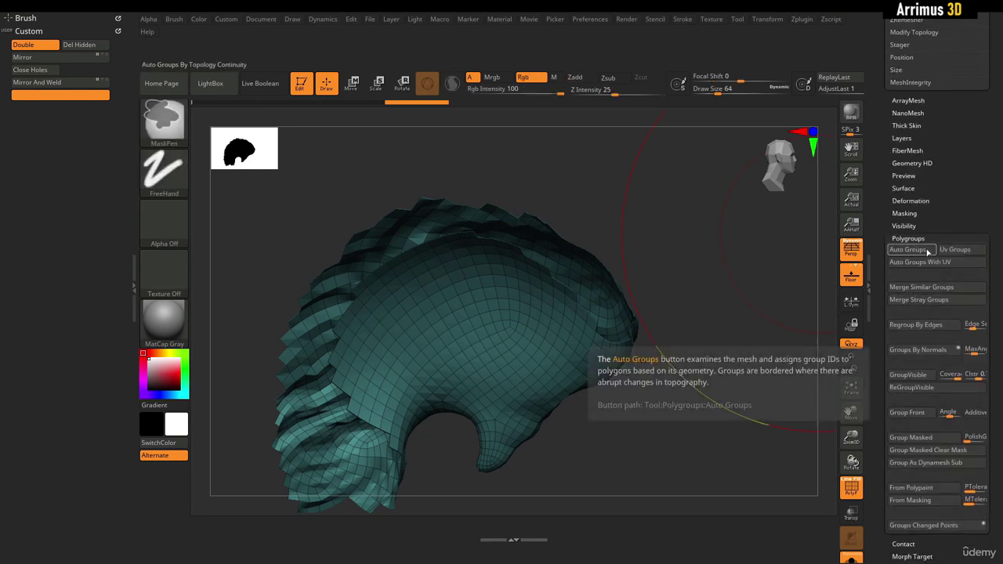
left_click_drag(921, 248, 96, 65, "ctrl+alt")
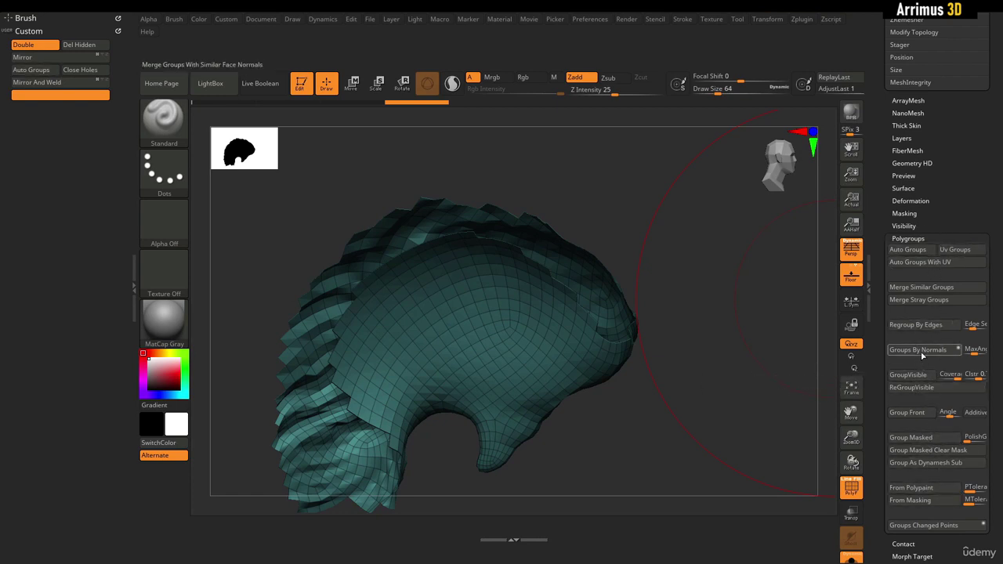
left_click(913, 237)
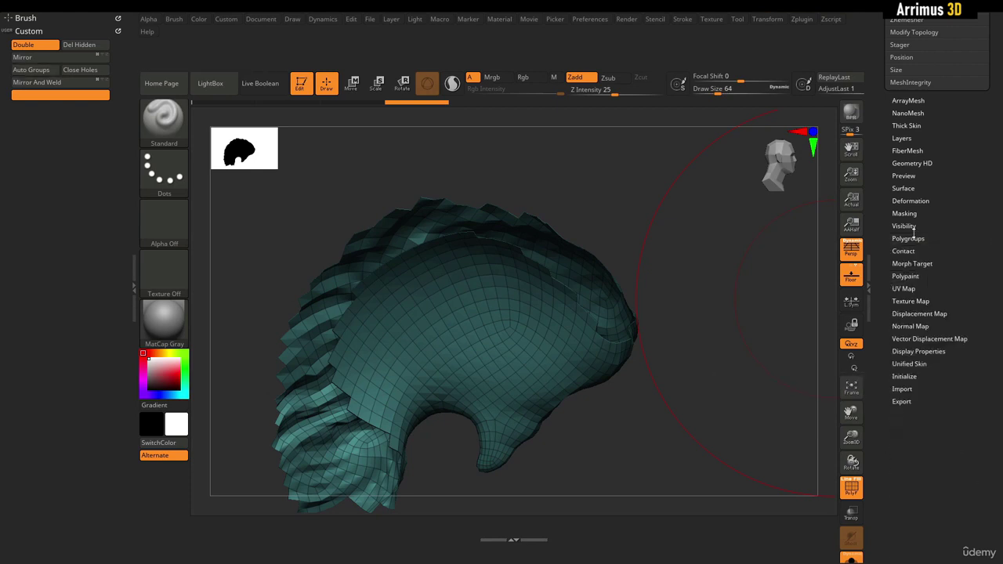
Add the Grow and Shrink commands from the Visibility options to the Custom menu, stacked above Mirror And Weld.
left_click(909, 226)
left_click_drag(931, 248, 969, 315)
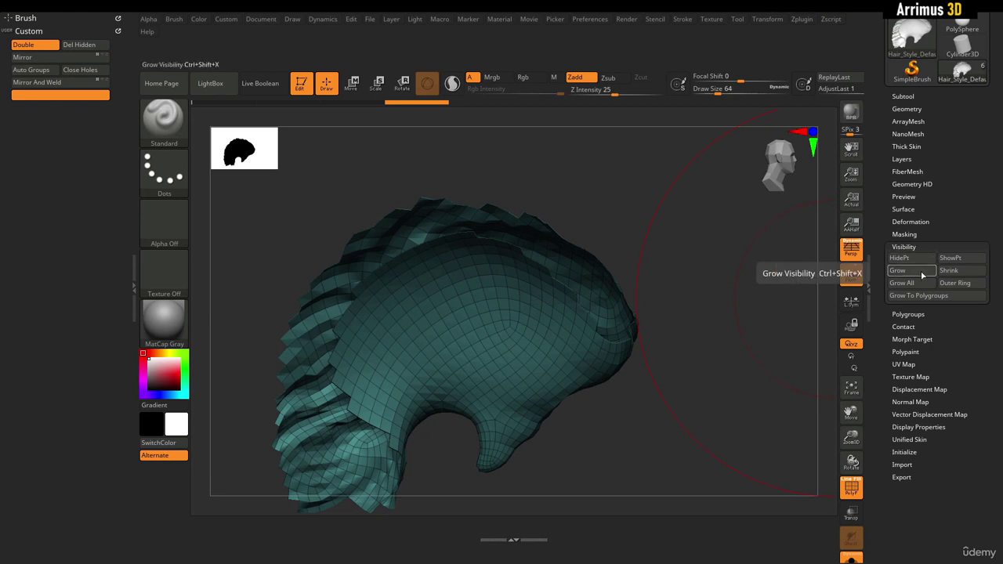
left_click_drag(901, 274, 93, 76, "ctrl+alt")
left_click_drag(950, 271, 63, 89, "ctrl+alt")
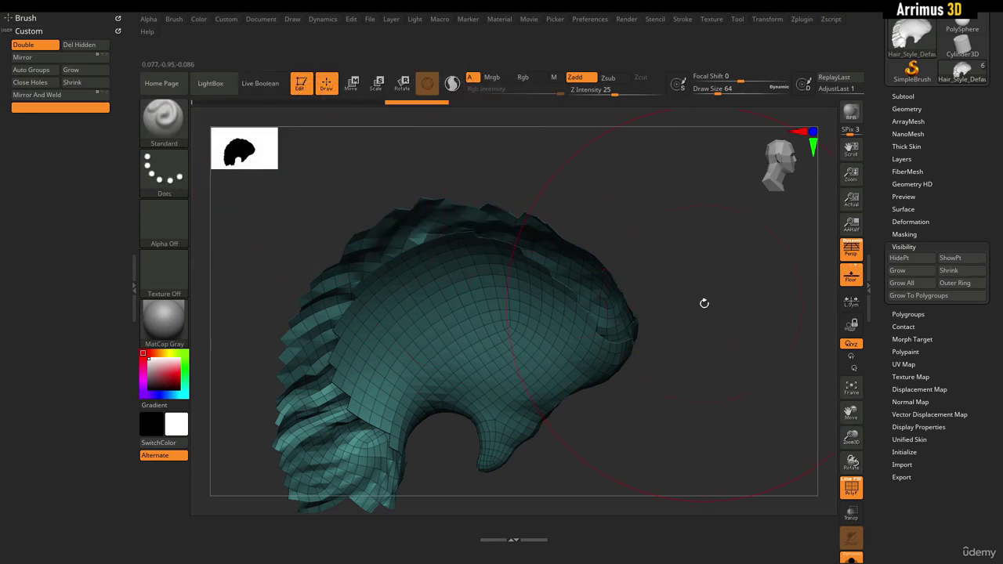
mouse_move(719, 317)
left_mouse_down()
mouse_move(651, 336)
mouse_move(710, 313)
left_mouse_up()
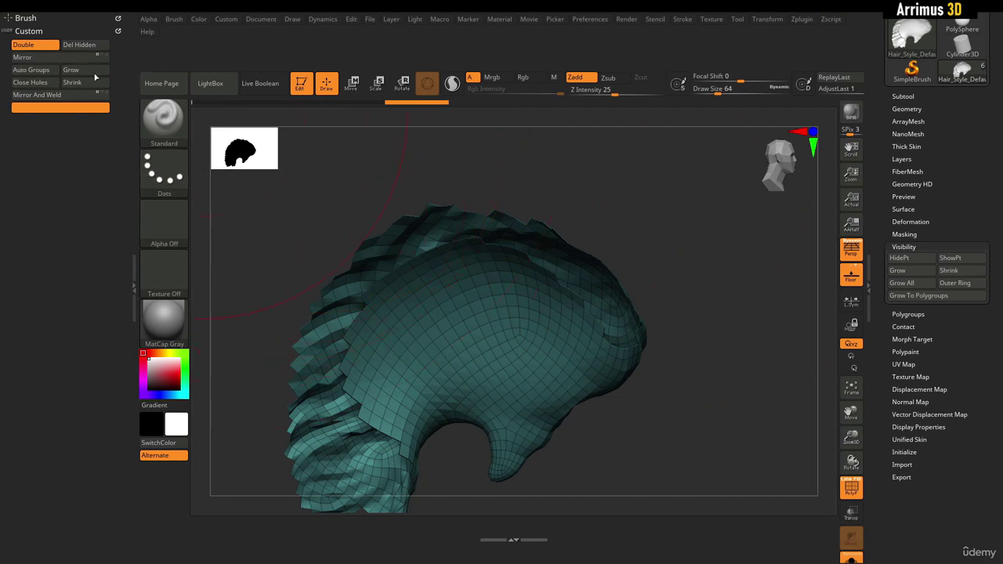
Add the Colorize toggle from the Polypaint options to the Custom menu, between Mirror And Weld and the filler bar.
left_click(903, 234)
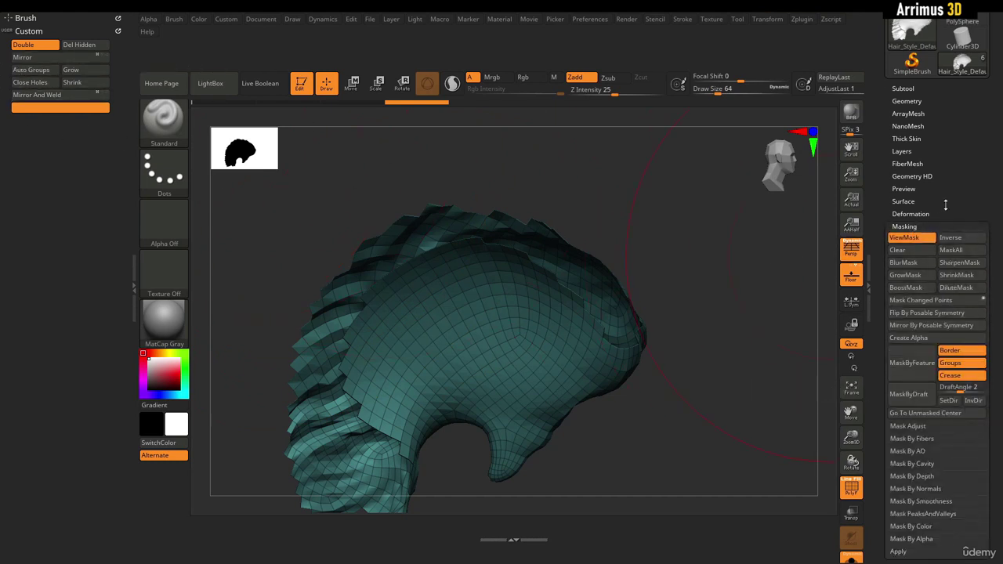
left_click(904, 228)
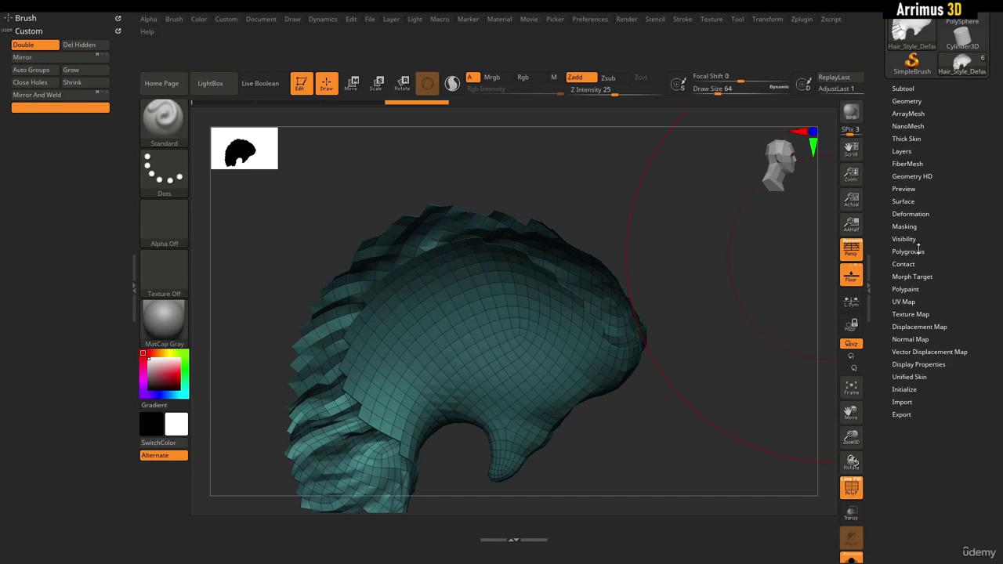
left_click(918, 250)
left_click(916, 252)
left_click(912, 264)
left_click(920, 264)
left_click(917, 289)
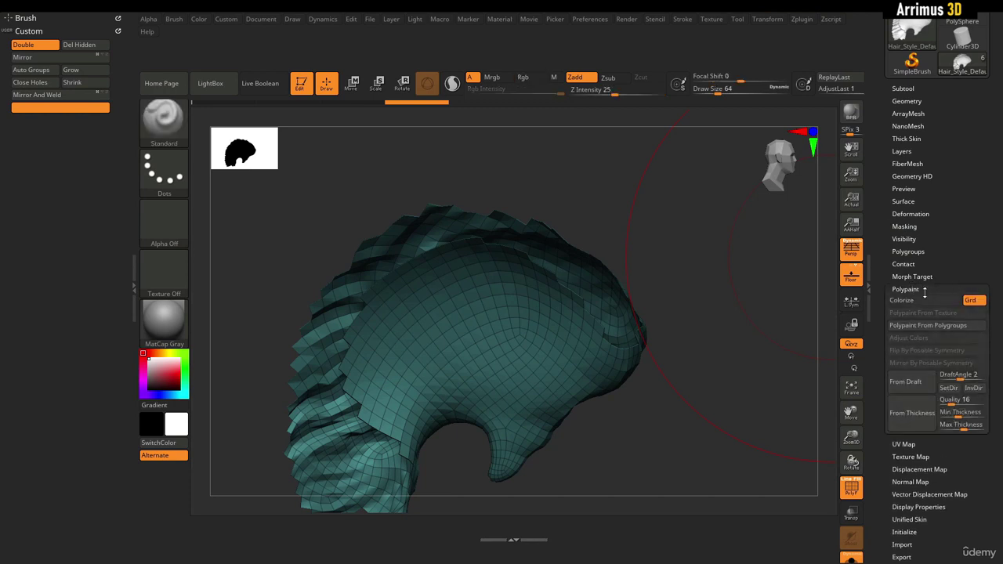
mouse_move(922, 302)
left_mouse_down("ctrl+alt")
mouse_move(225, 129)
mouse_move(57, 109)
left_mouse_up("ctrl+alt")
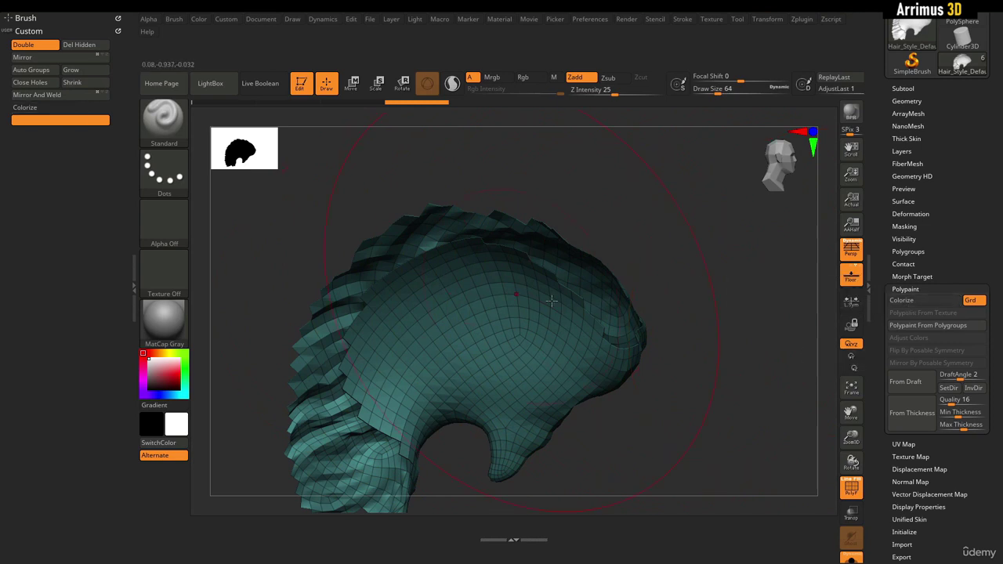
left_click_drag(723, 357, 728, 339)
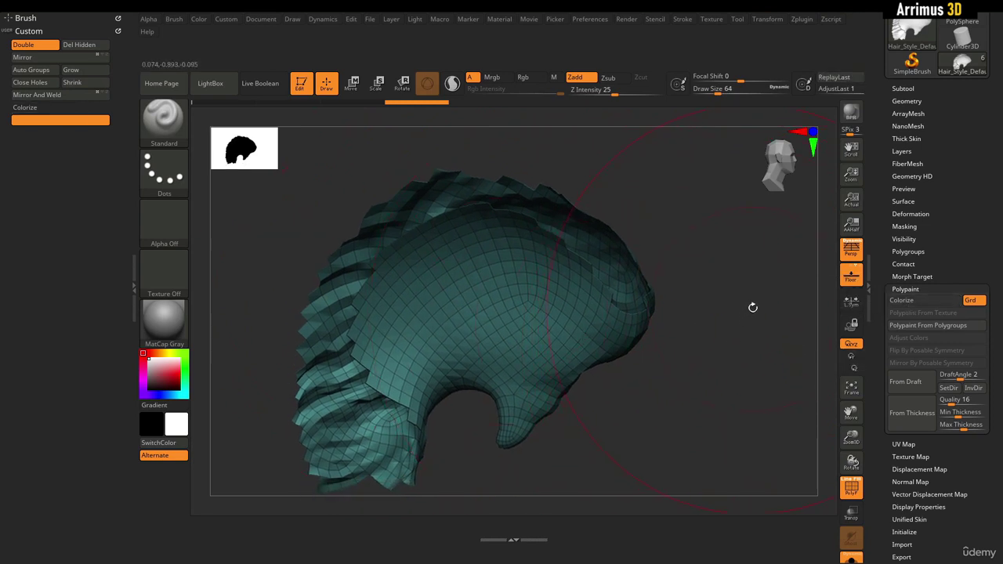
left_click(917, 289)
Add the Texture On toggle from the Texture Map options to the Custom menu, above Colorize, and collapse Texture Map.
left_click_drag(947, 268, 948, 234)
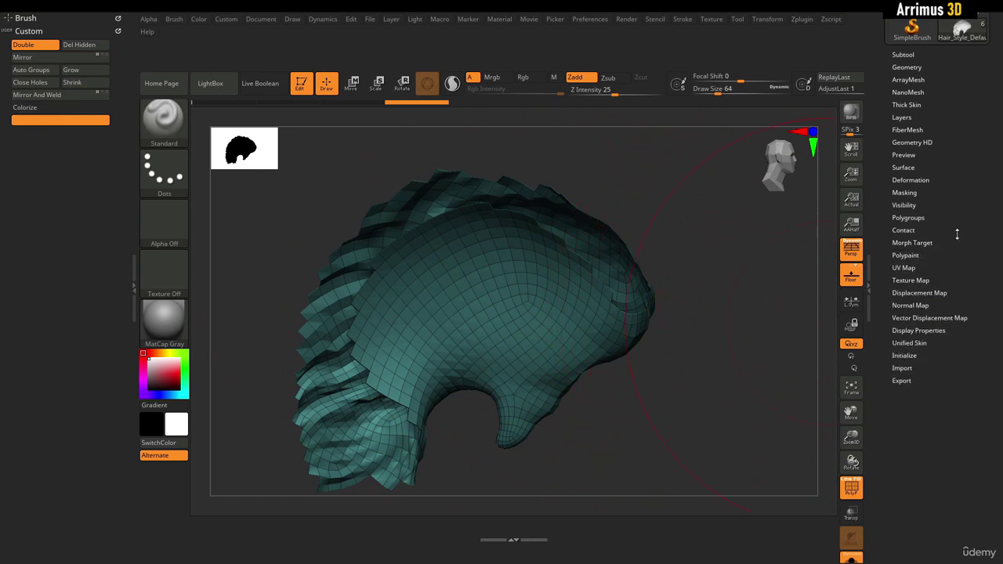
left_click(915, 278)
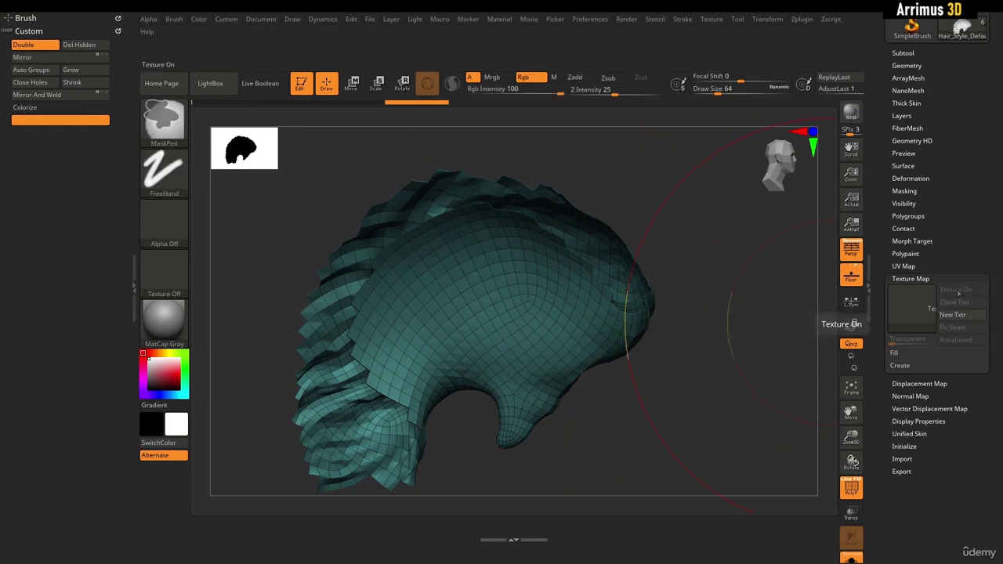
mouse_move(957, 293)
left_mouse_down("ctrl+alt")
mouse_move(655, 213)
mouse_move(120, 112)
left_mouse_up("ctrl+alt")
left_click_drag(65, 98, 63, 101, "ctrl+alt")
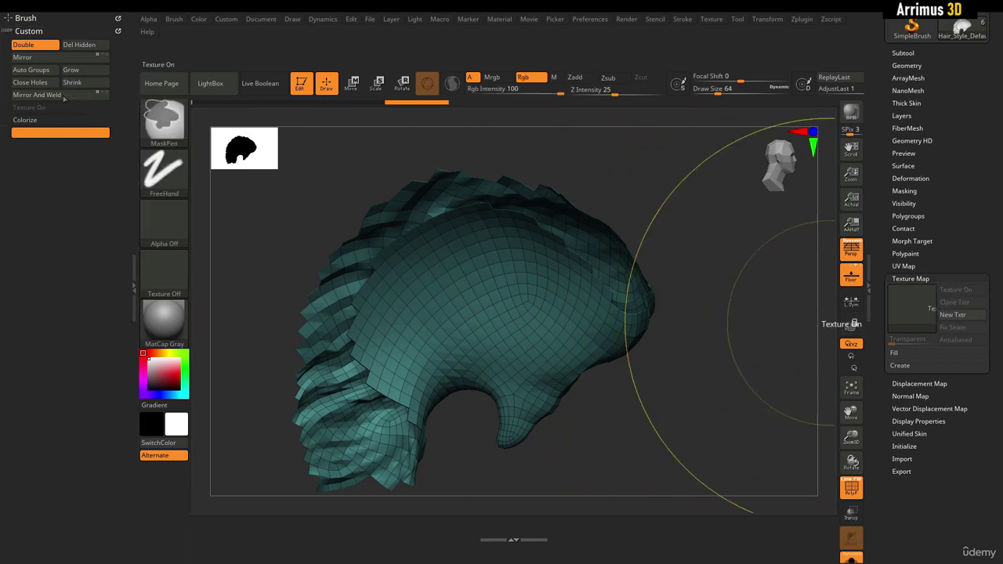
left_click(917, 278)
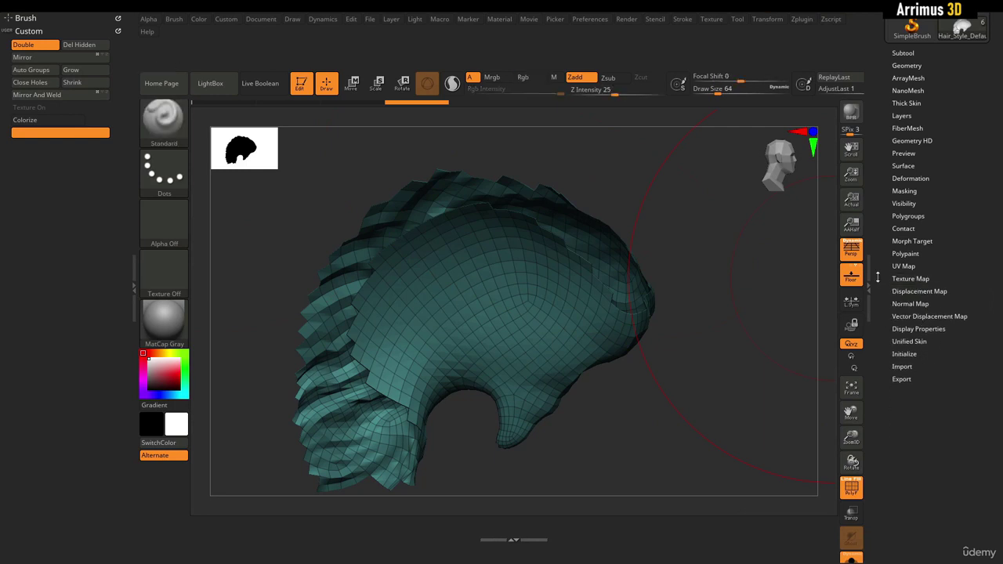
Look through the Displacement Map and Normal Map options for further commands to add to the Custom menu.
left_click(923, 292)
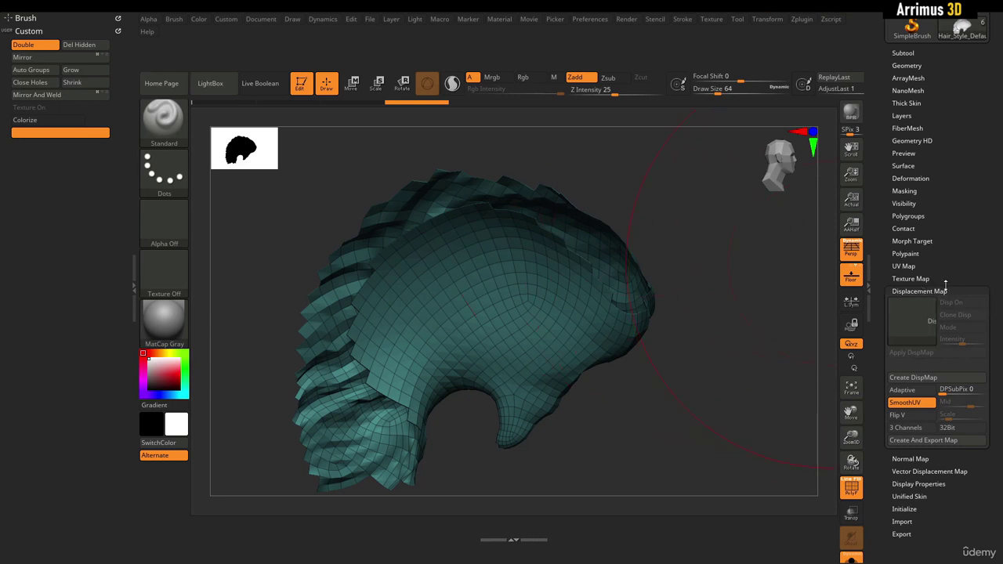
scroll(932, 286, "down", 2)
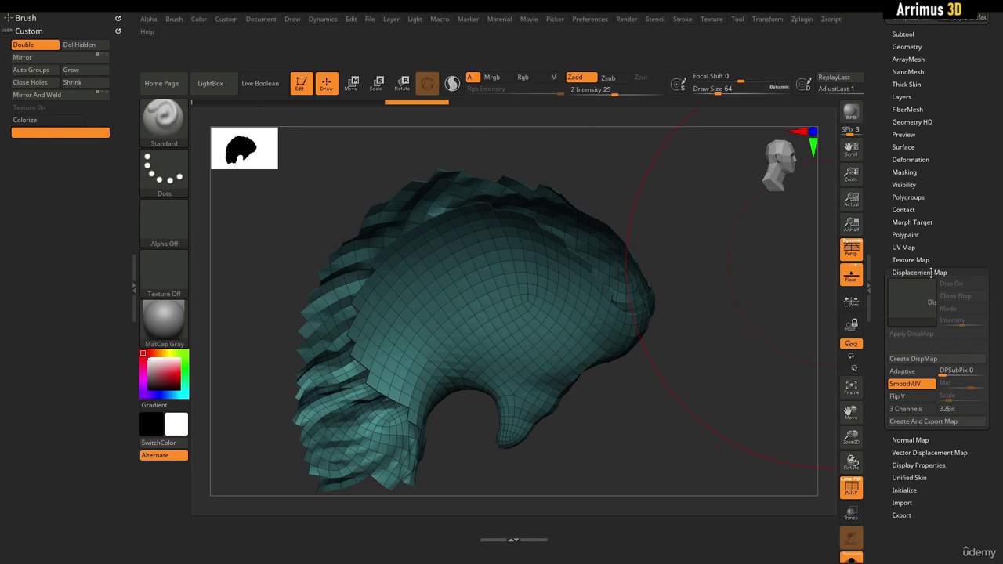
scroll(955, 242, "down", 5)
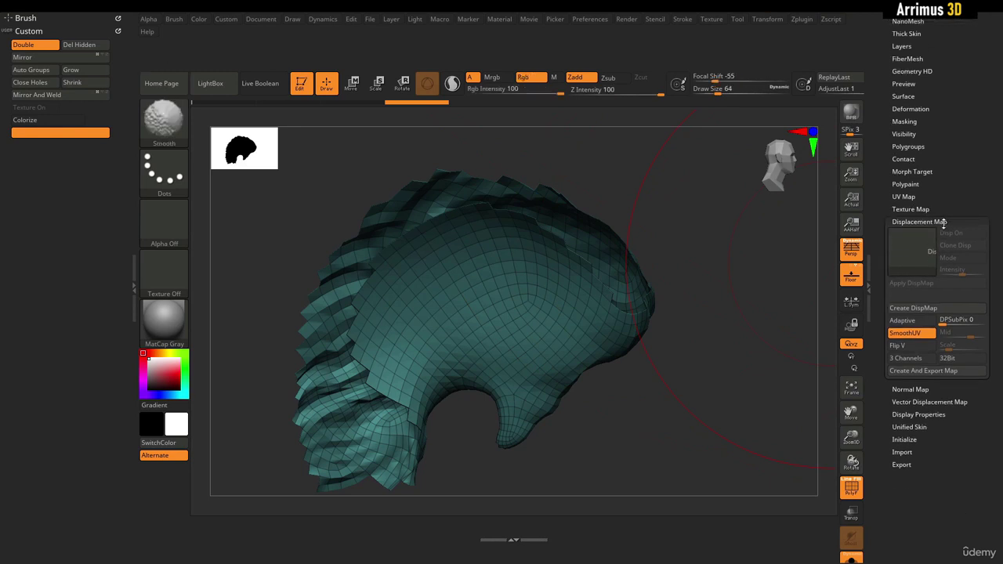
left_click(944, 222)
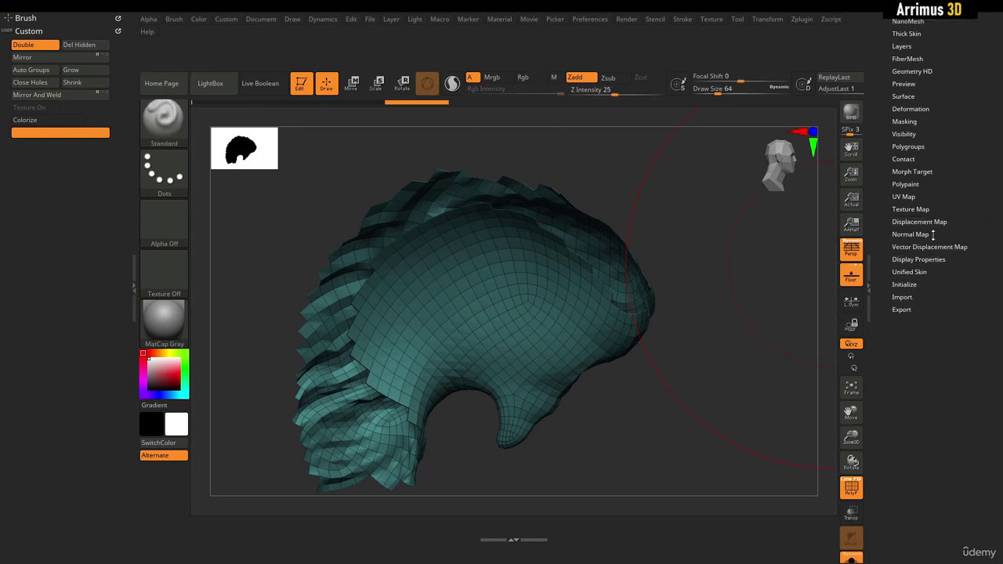
left_click(919, 234)
left_click(921, 235)
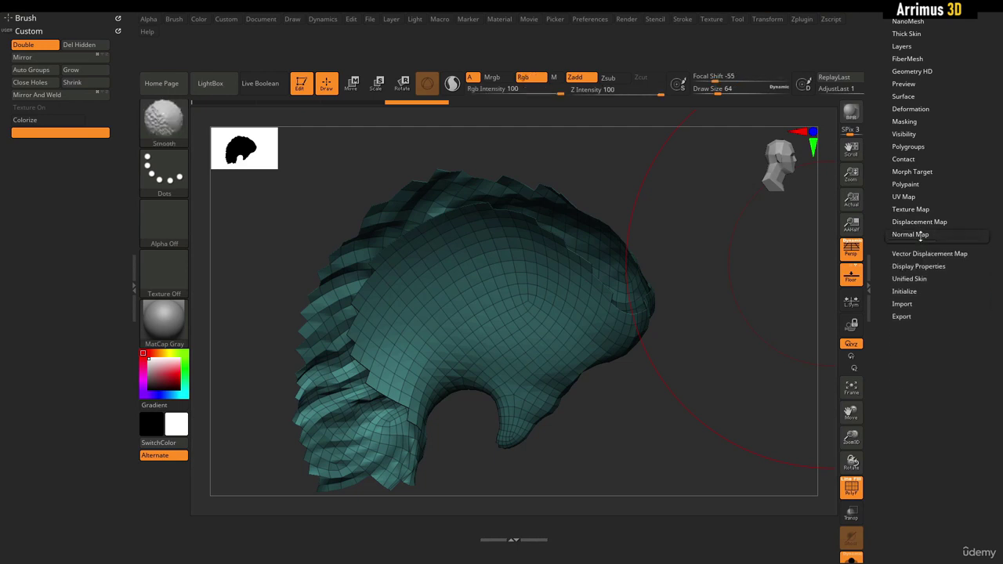
Look through the Display Properties, Unified Skin and Import options for further commands to add to the Custom menu.
left_click(928, 260)
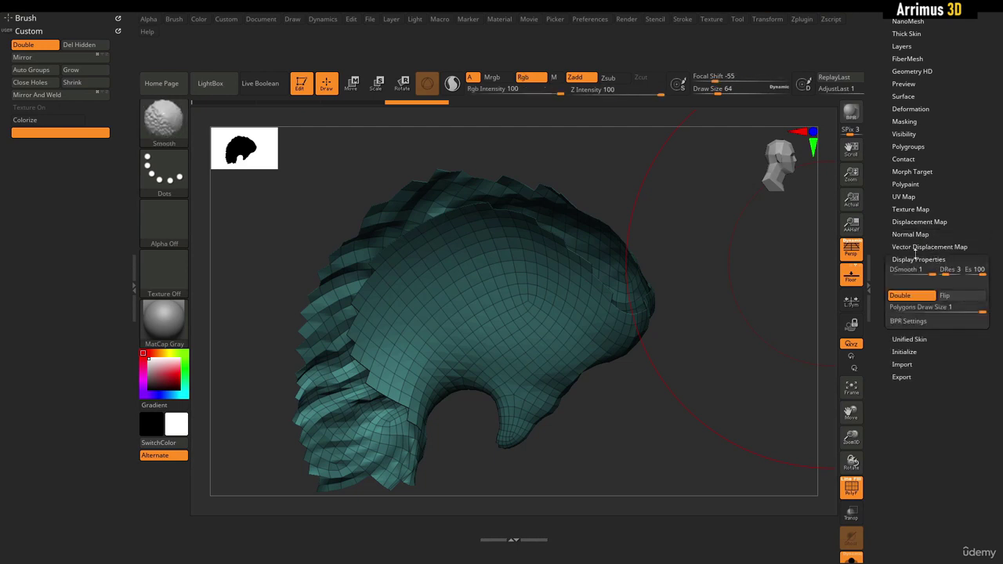
left_click(924, 261)
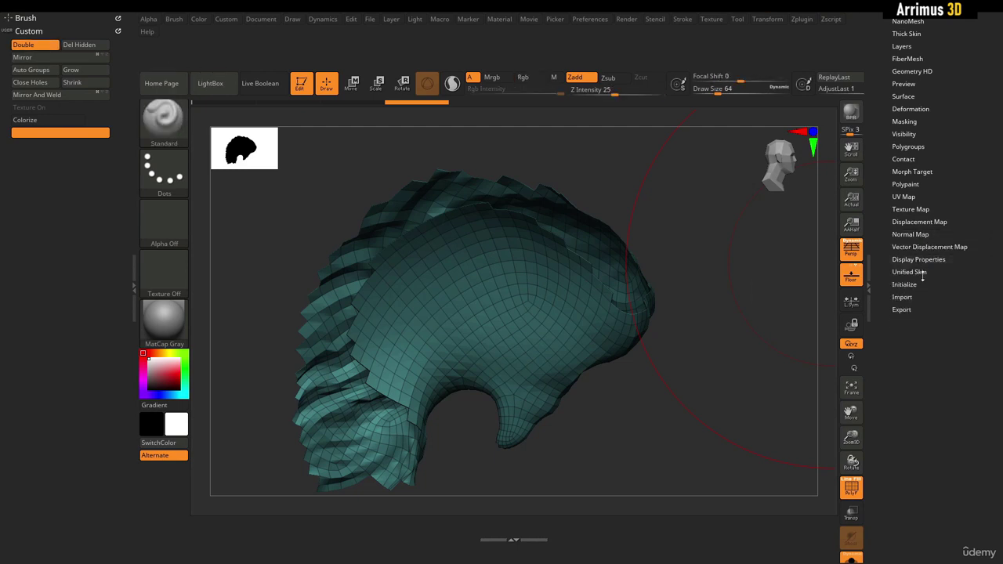
left_click(920, 272)
left_click(920, 272)
left_click(903, 315)
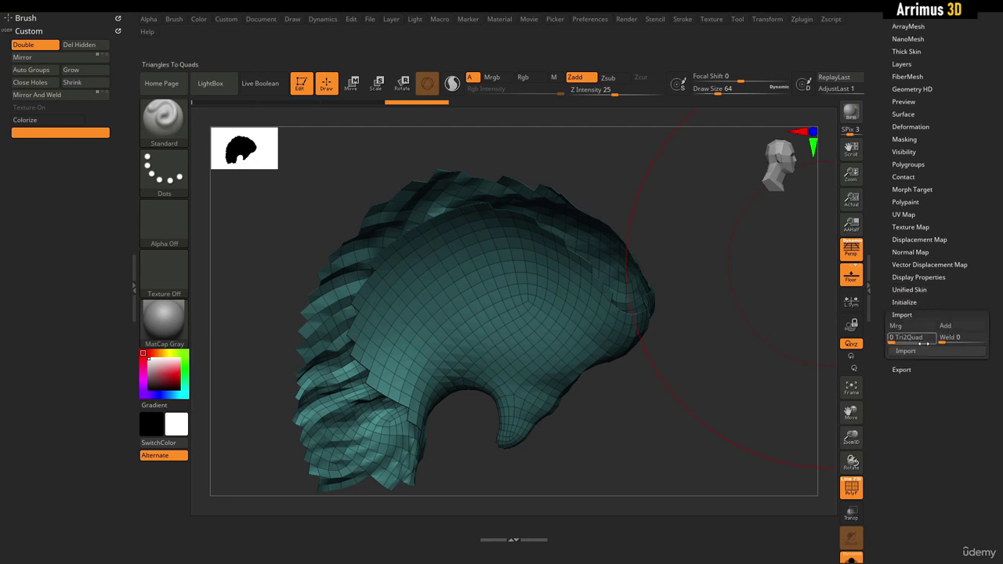
left_click(914, 313)
left_click_drag(965, 196, 969, 232)
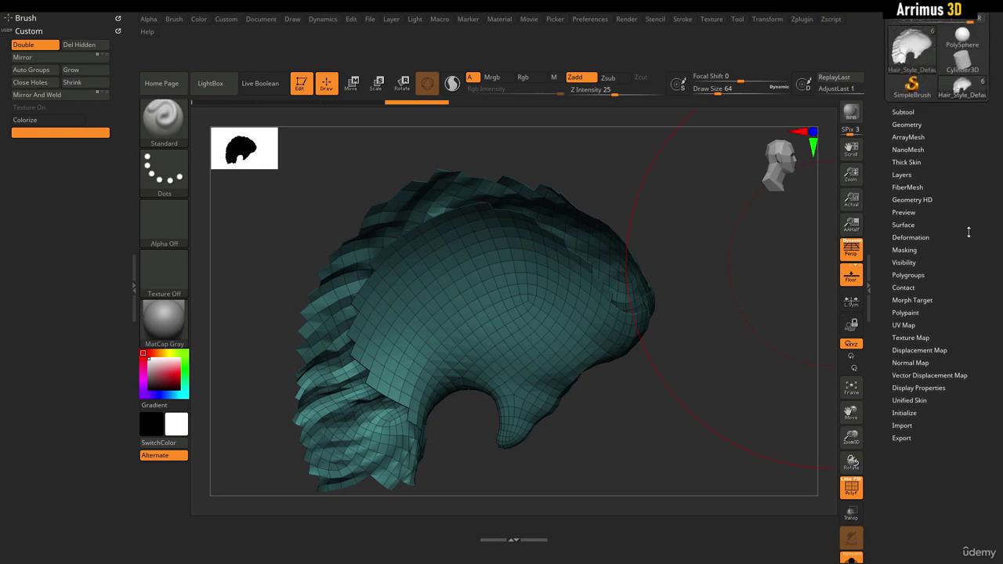
Examine the ArrayMesh and NanoMesh options for commands worth adding to the Custom menu.
left_click_drag(941, 166, 948, 205)
left_click(907, 196)
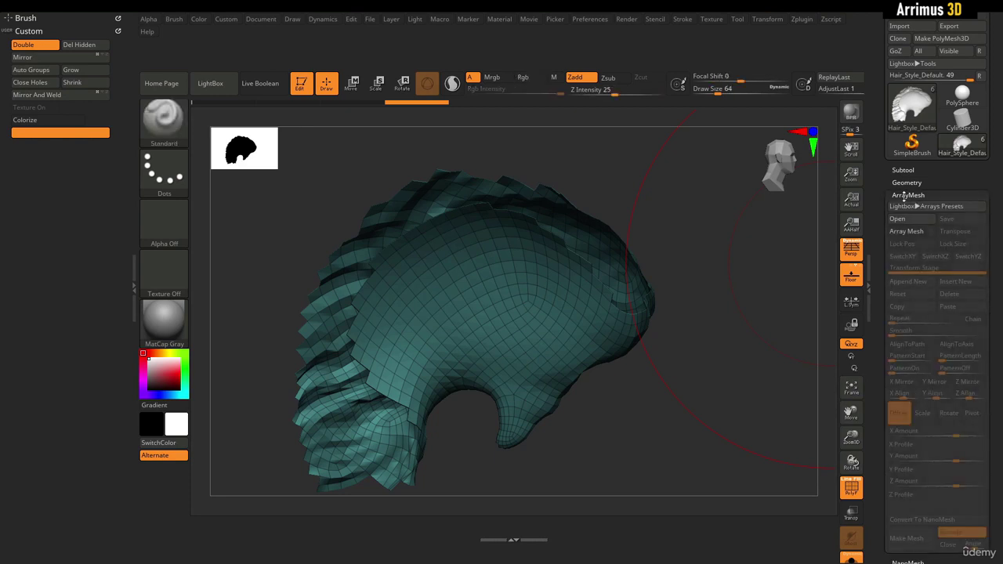
left_click(908, 196)
left_click(918, 208)
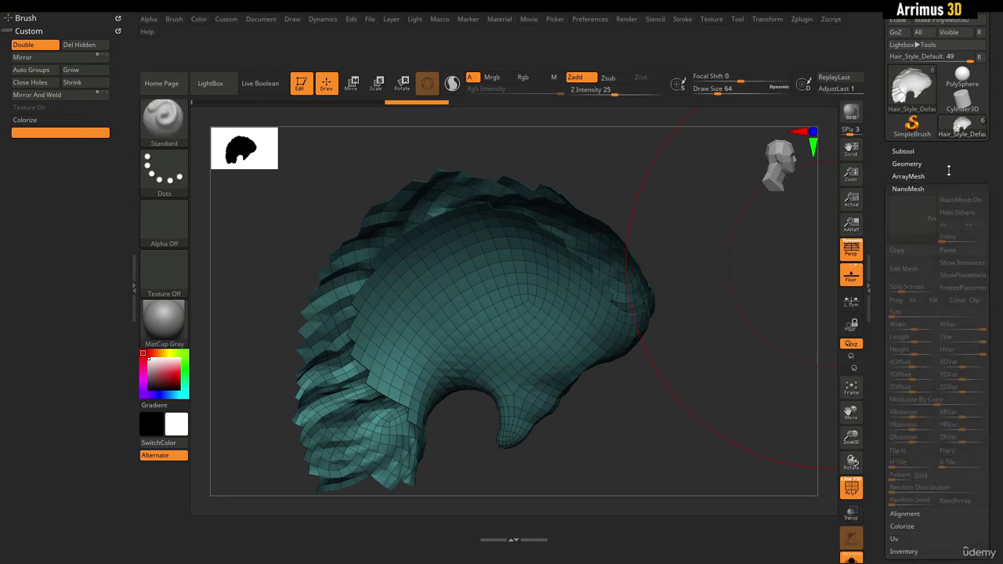
left_click_drag(949, 171, 947, 139)
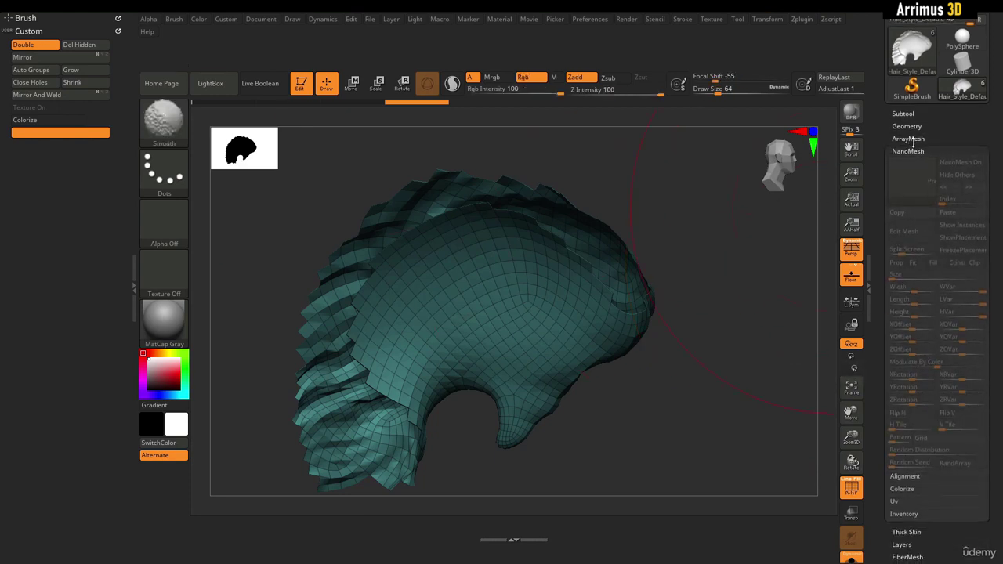
left_click(909, 141)
left_click_drag(944, 123, 948, 149)
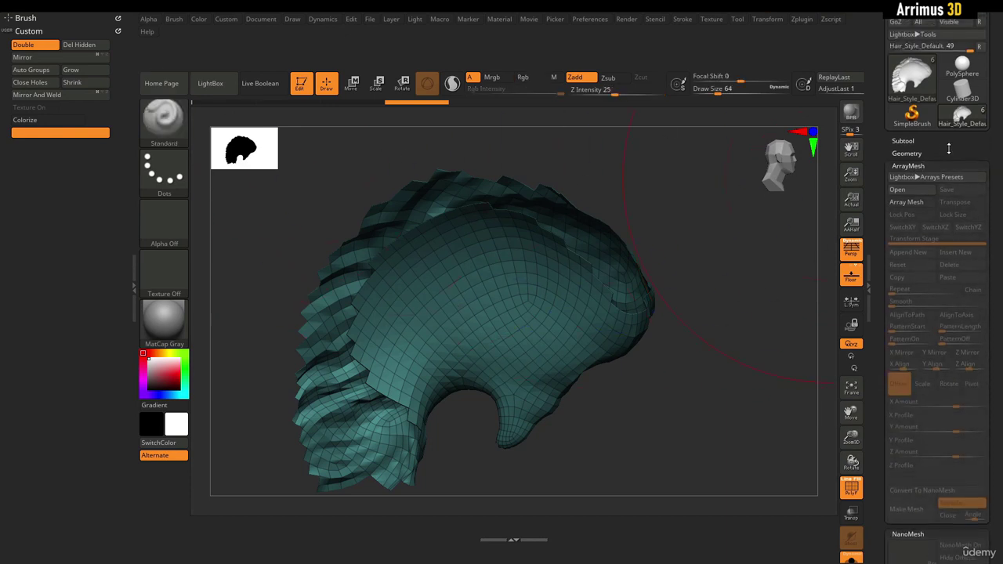
key("shift")
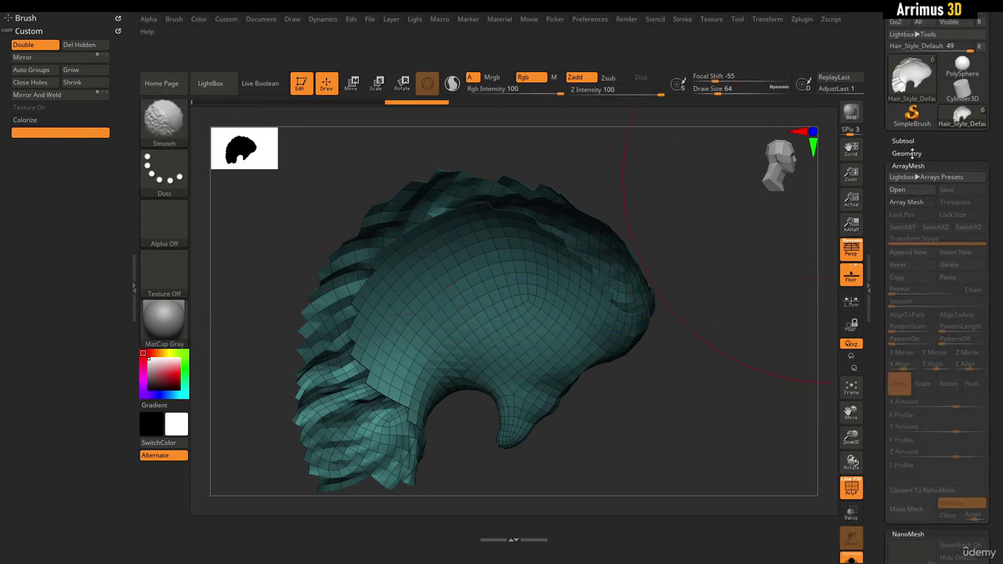
Add the Lower Res command, the DynaMesh command and the DynaMesh Resolution slider from the Geometry options to the Custom menu.
left_click(907, 153)
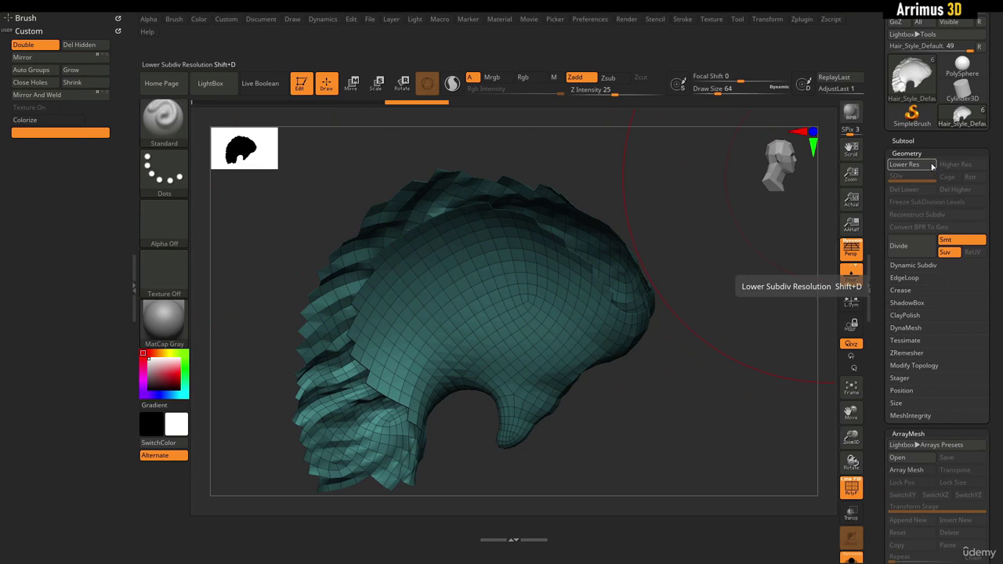
mouse_move(923, 171)
left_mouse_down("ctrl+alt")
mouse_move(251, 111)
mouse_move(32, 107)
left_mouse_up("ctrl+alt")
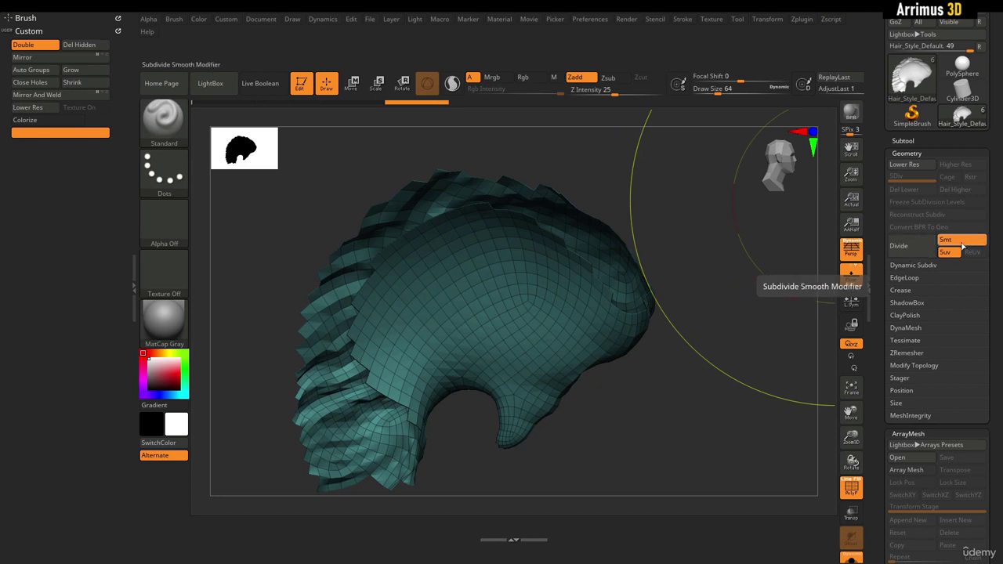
left_click(908, 328)
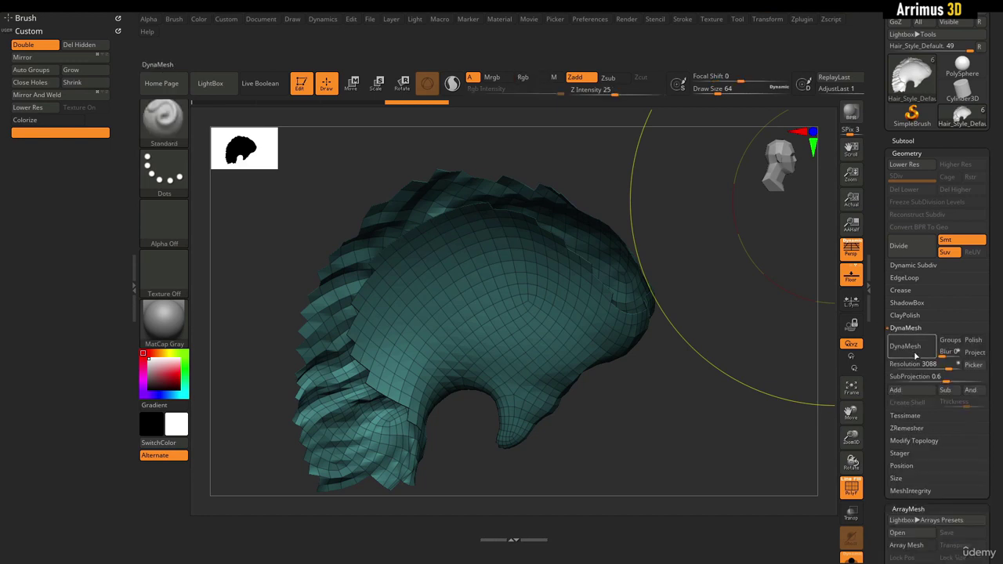
mouse_move(915, 357)
left_mouse_down("ctrl+alt")
mouse_move(705, 287)
mouse_move(75, 113)
left_mouse_up("ctrl+alt")
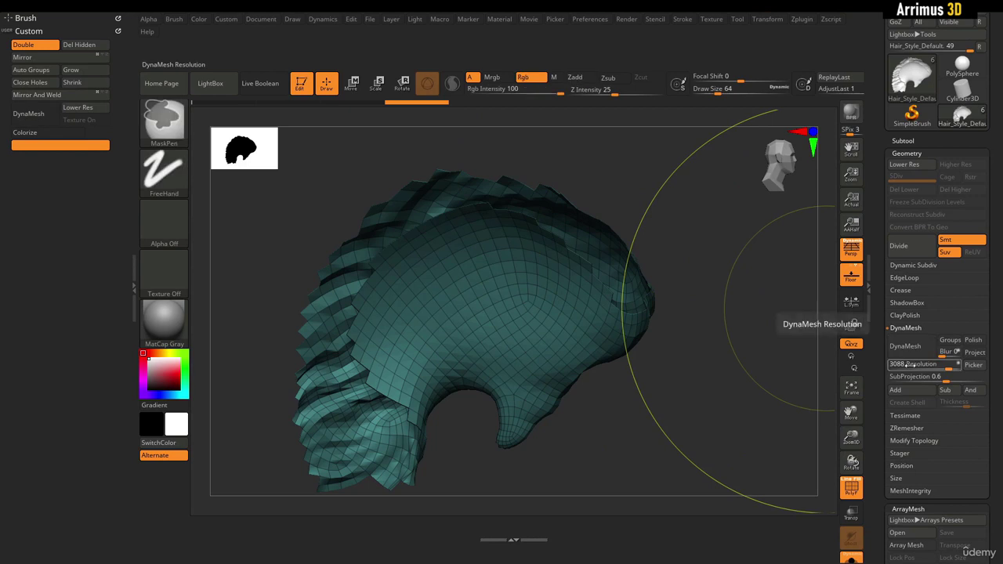
left_click_drag(909, 364, 53, 147, "ctrl+alt")
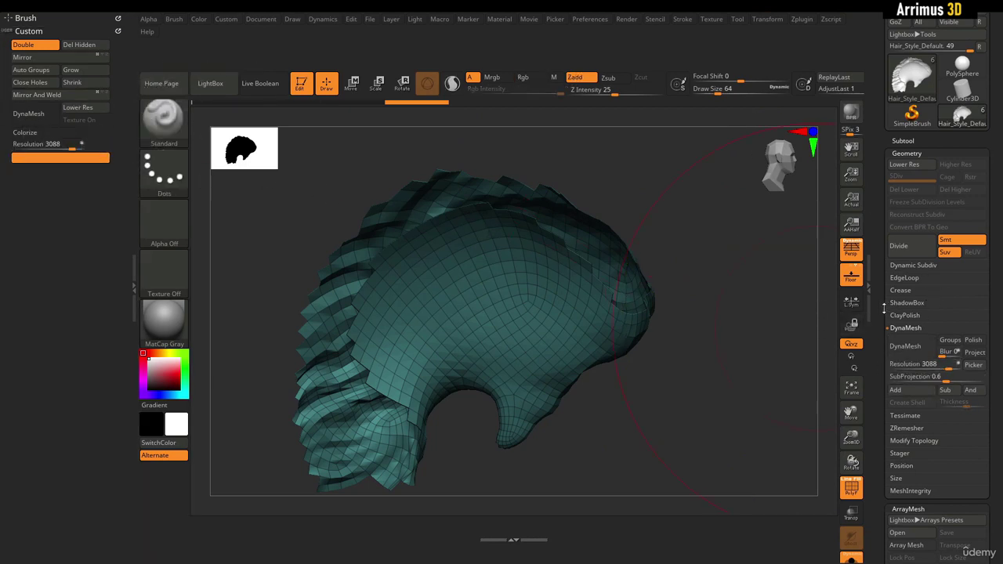
Add the ZRemesher command and Target Polygons Count slider to the Custom menu, and move the filler bar directly below Mirror And Weld.
scroll(884, 313, "down", 1)
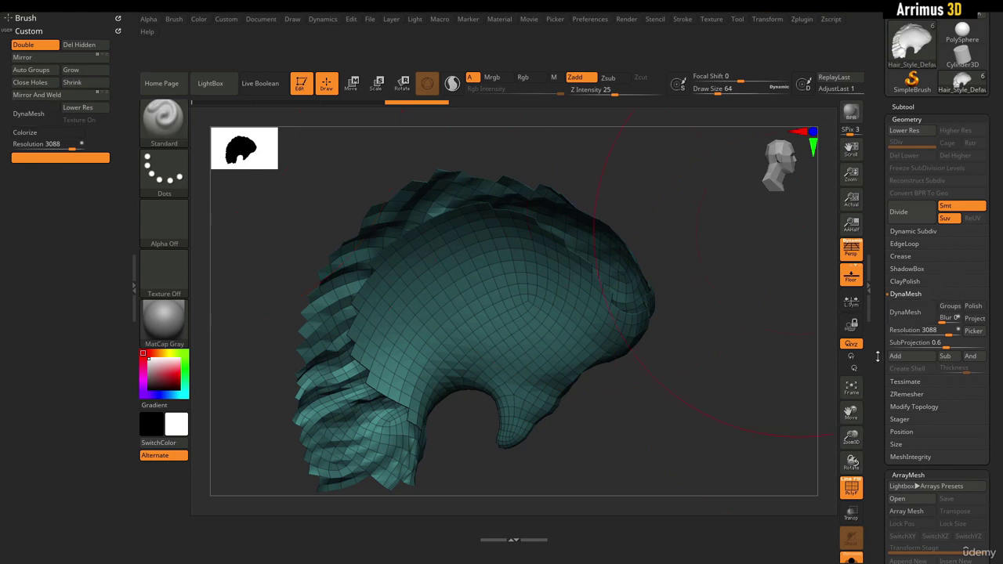
scroll(877, 356, "down", 2)
left_click(887, 346)
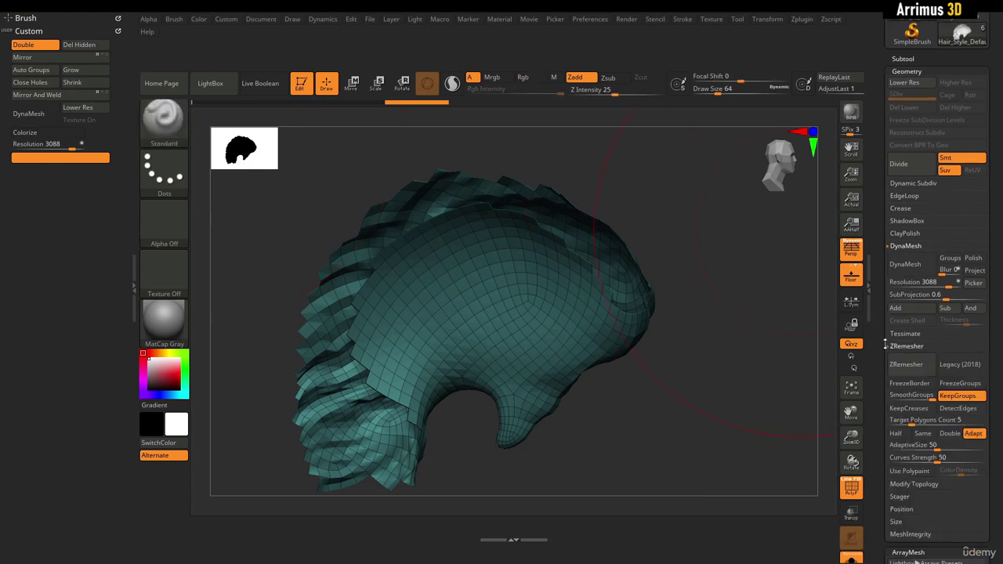
scroll(886, 346, "down", 2)
mouse_move(906, 301)
left_mouse_down("ctrl+alt")
mouse_move(465, 200)
mouse_move(22, 127)
mouse_move(23, 118)
left_mouse_up("ctrl+alt")
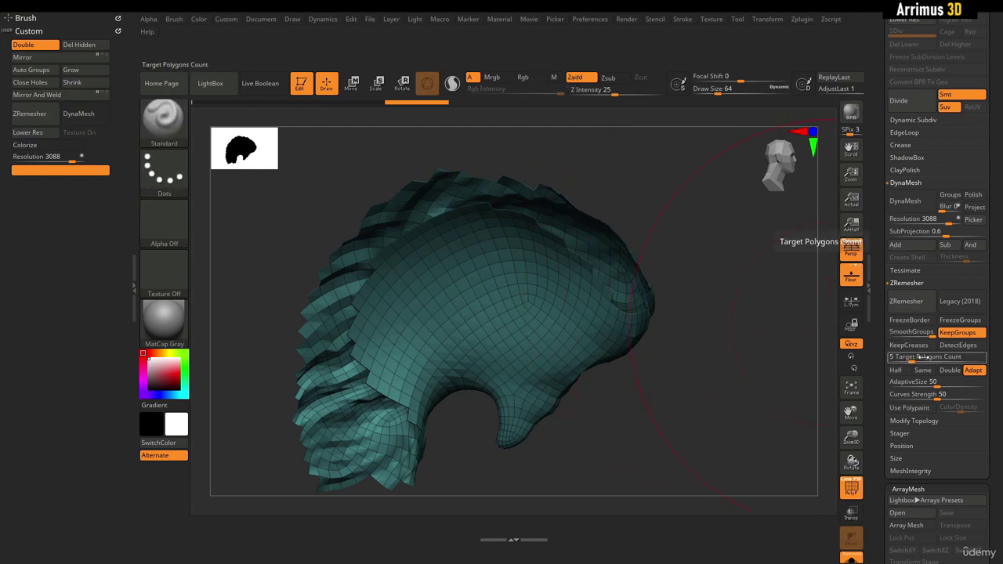
left_click_drag(921, 357, 69, 114, "ctrl+alt")
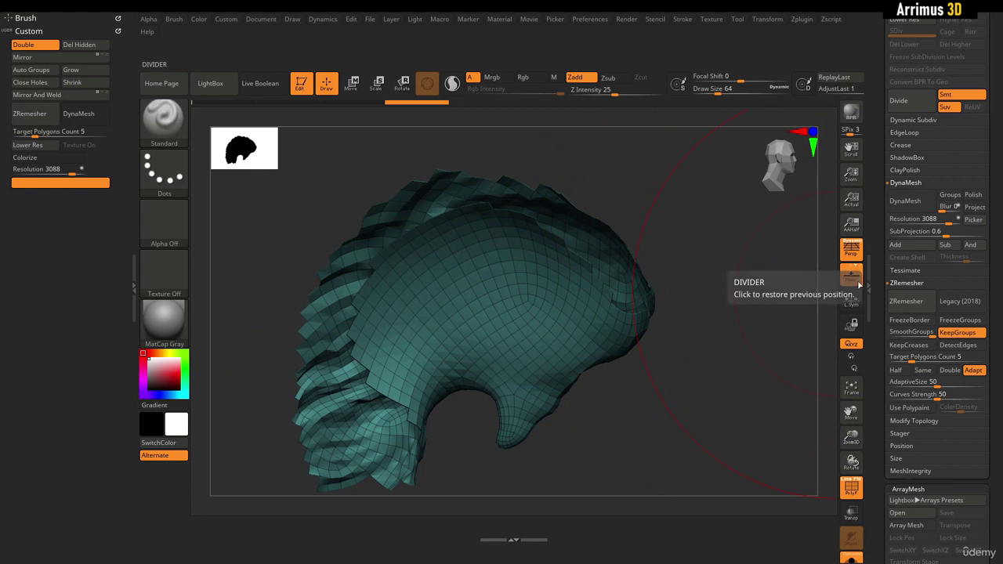
mouse_move(82, 187)
left_mouse_down("ctrl+alt")
mouse_move(77, 143)
mouse_move(39, 108)
left_mouse_up("ctrl+alt")
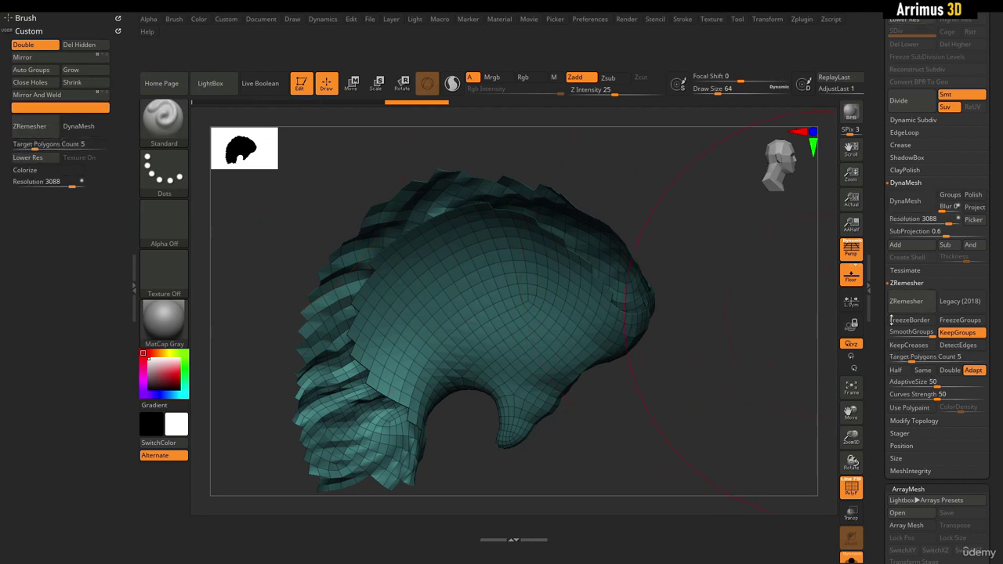
Add Split Hidden and Split Unmasked Points from the Subtool's Split options to the Custom menu, below and above ZRemesher respectively.
left_click_drag(879, 301, 886, 363)
left_click(903, 134, "shift")
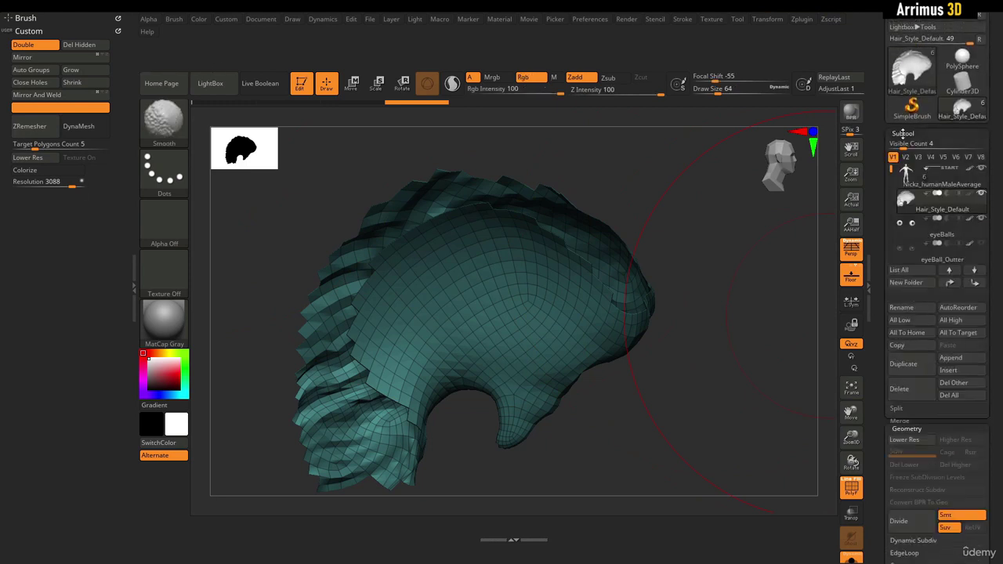
scroll(874, 162, "down", 4)
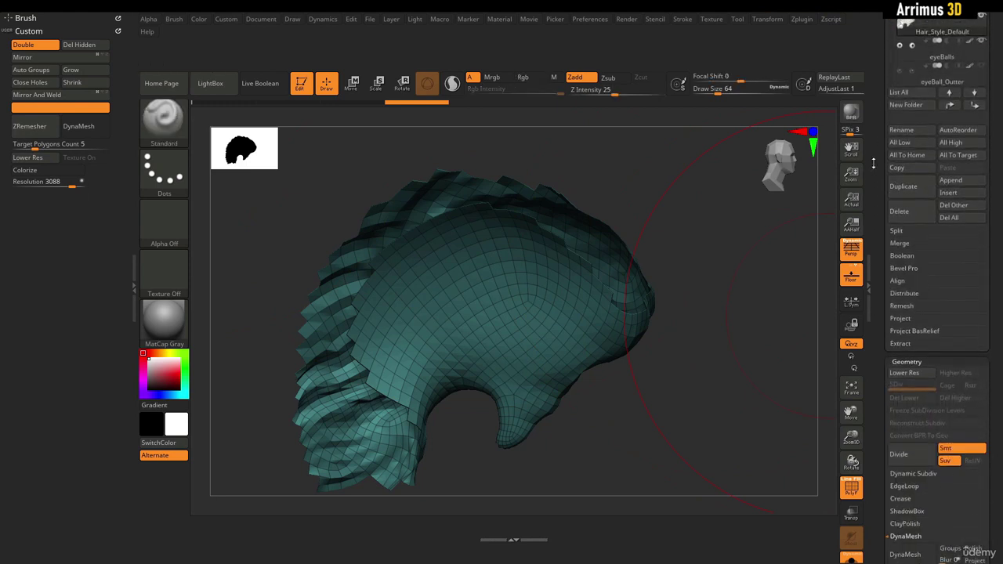
left_click_drag(874, 163, 874, 172)
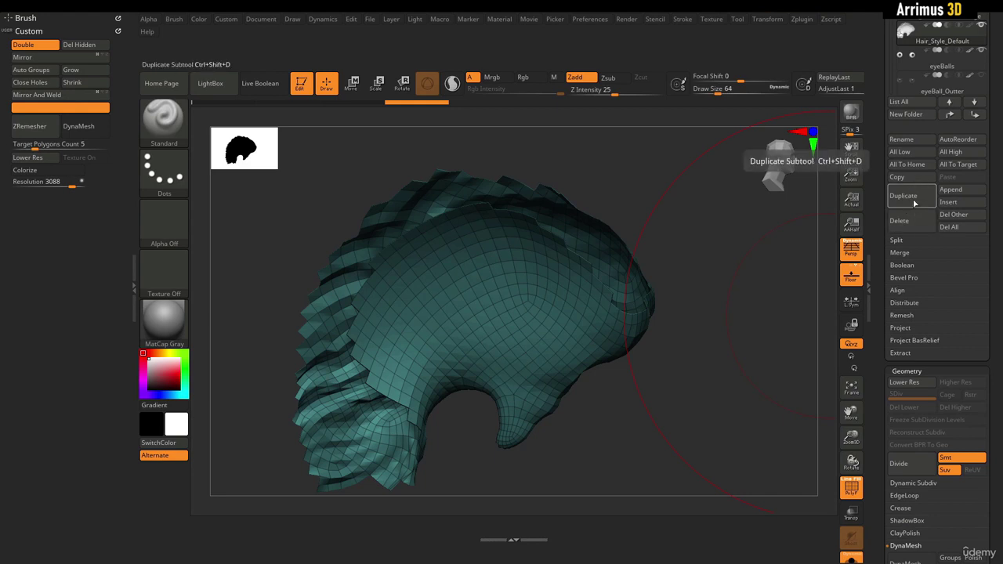
left_click(915, 204)
left_click_drag(883, 234, 884, 199)
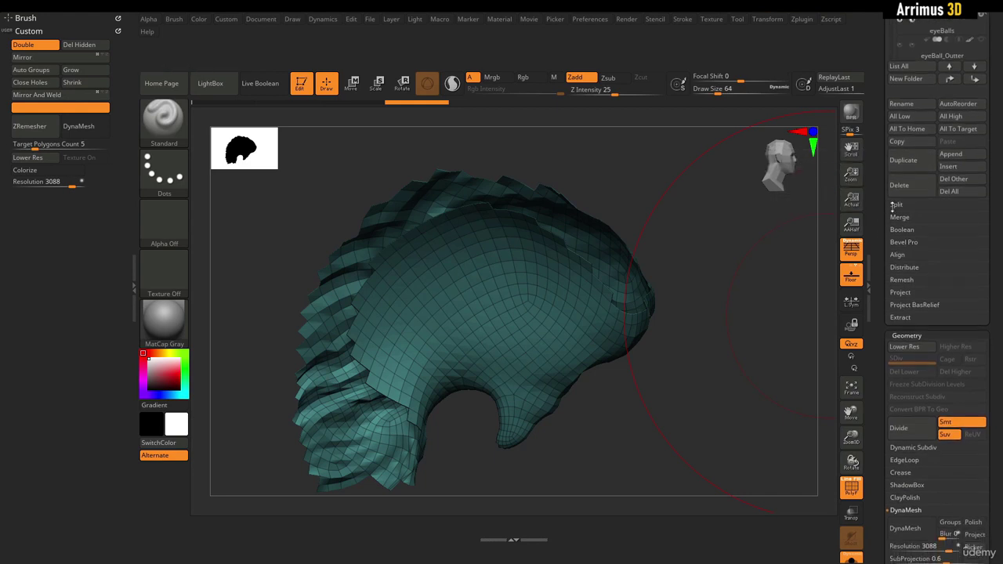
left_click(896, 205)
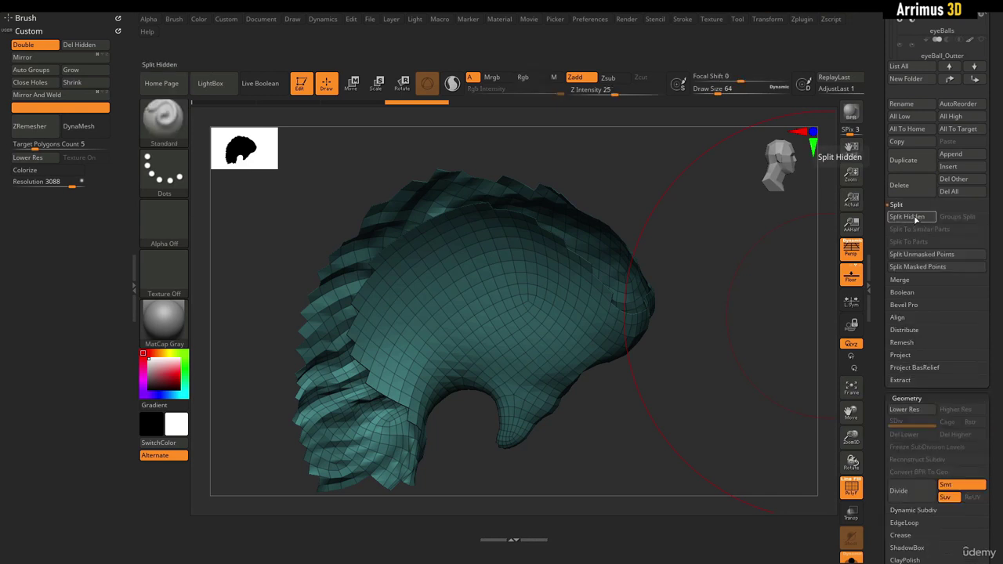
mouse_move(909, 216)
left_mouse_down("ctrl+alt")
mouse_move(317, 124)
mouse_move(47, 129)
mouse_move(62, 132)
left_mouse_up("ctrl+alt")
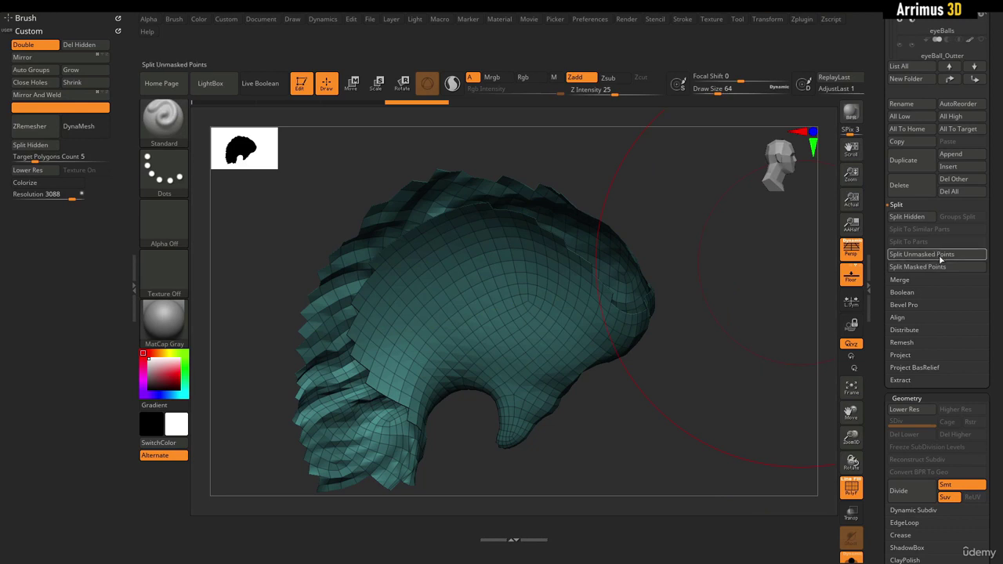
mouse_move(941, 257)
left_mouse_down("ctrl+alt")
mouse_move(863, 235)
mouse_move(47, 120)
left_mouse_up("ctrl+alt")
Add MergeDown and MergeVisible from the Subtool's Merge options to the Custom menu, between ZRemesher and Split Hidden.
left_click(900, 280)
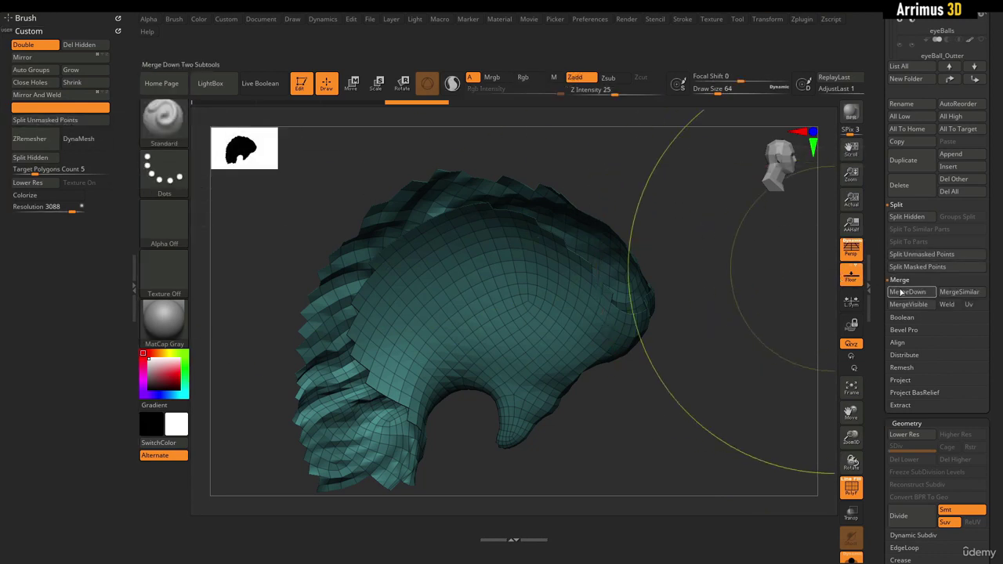
key("ctrl")
left_click_drag(903, 295, 31, 153, "ctrl+alt")
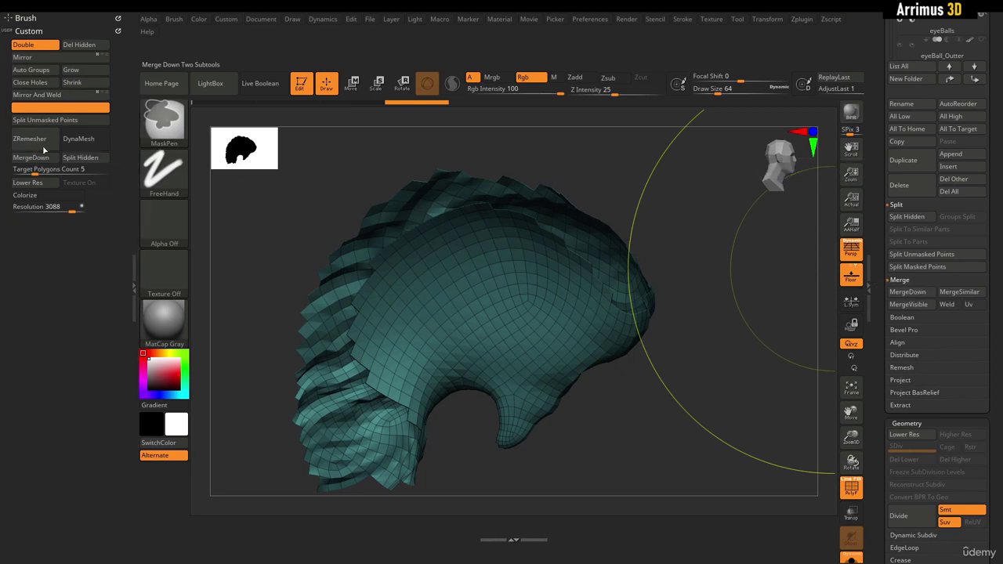
left_click_drag(472, 213, 31, 156, "ctrl+alt")
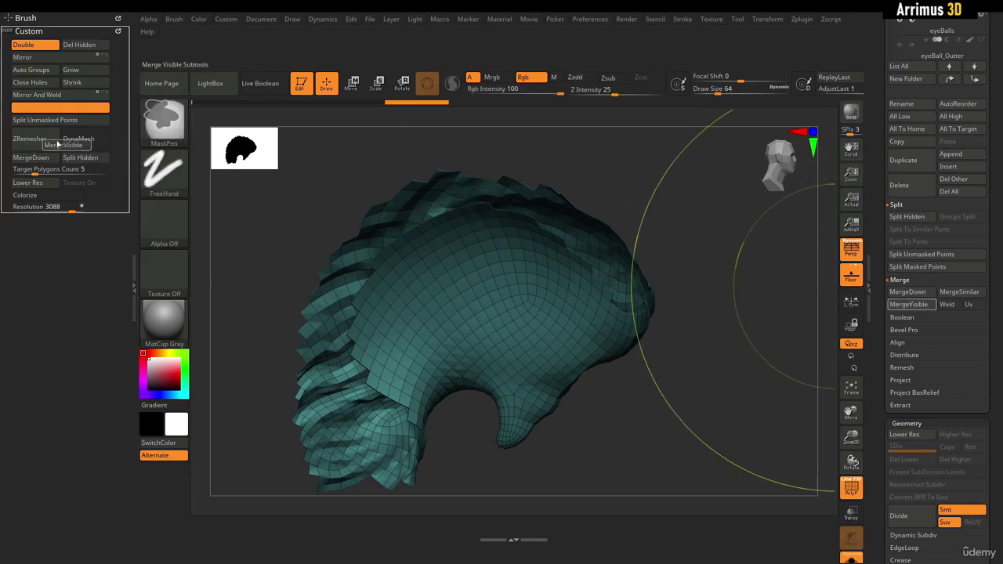
Add Make Boolean Mesh, the Extract command and Extract's Thick slider from the Subtool options to the Custom menu.
left_click(901, 317)
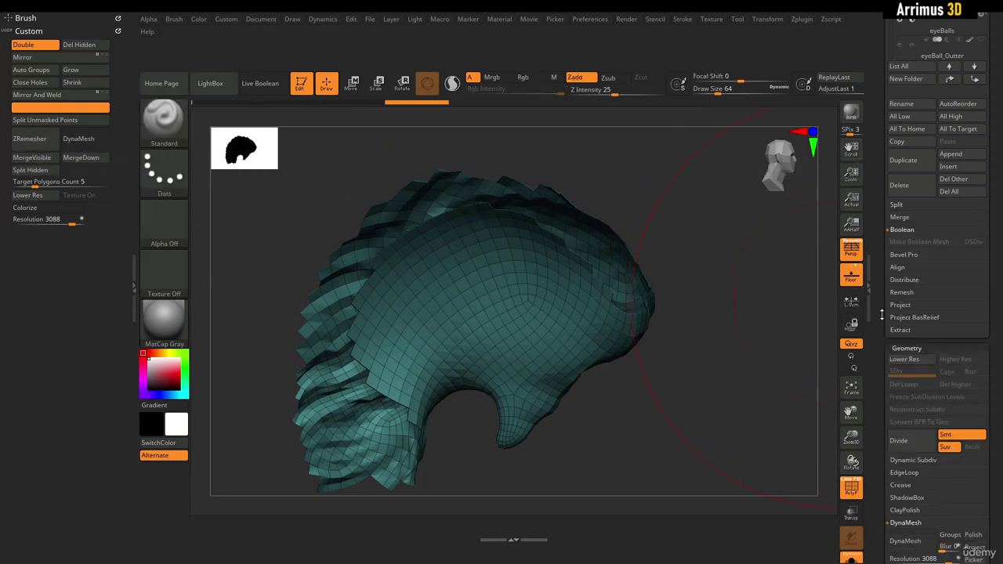
left_click_drag(919, 241, 35, 157, "ctrl+alt")
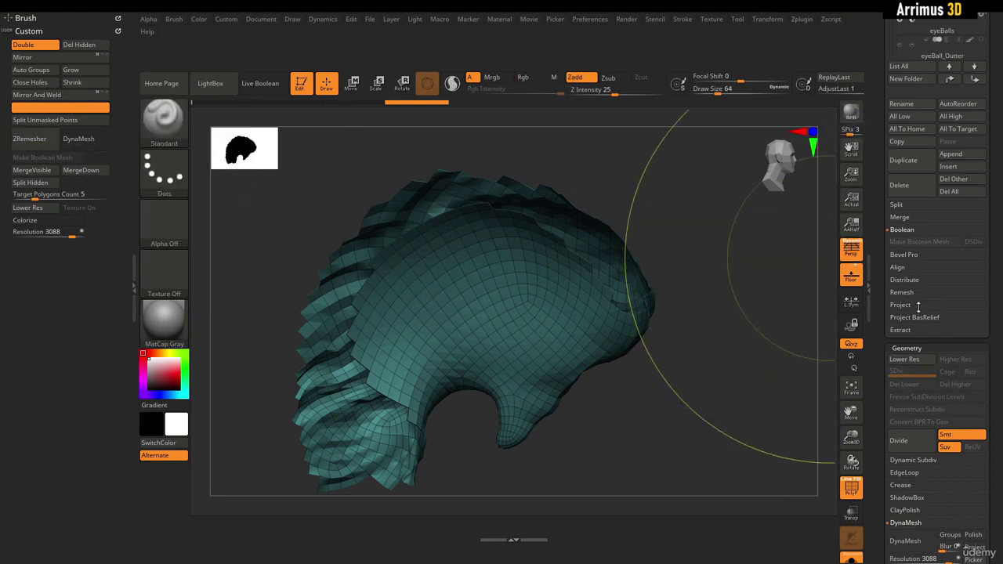
left_click(900, 330)
left_click_drag(900, 348, 23, 138, "ctrl+alt")
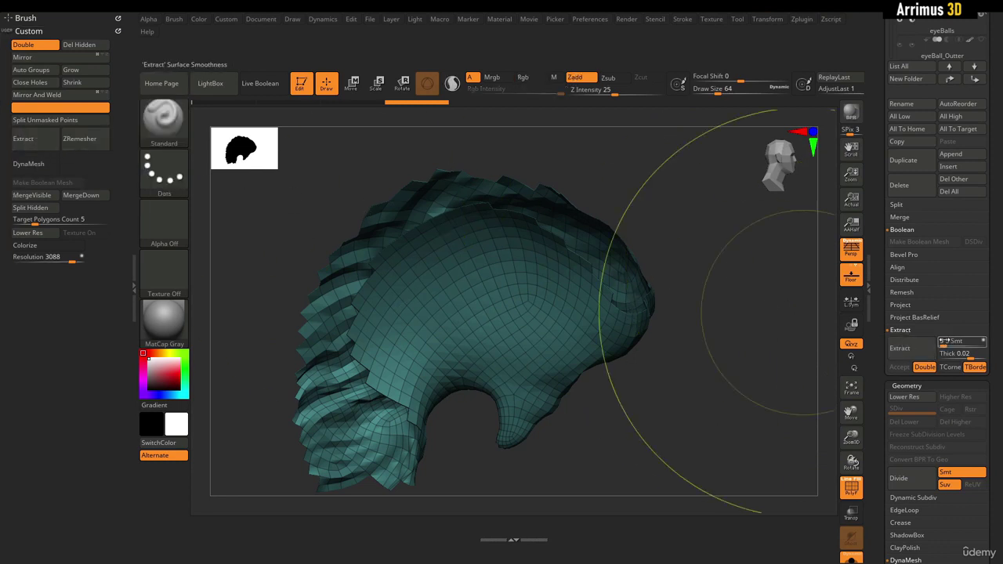
left_click_drag(961, 354, 52, 154, "ctrl+alt")
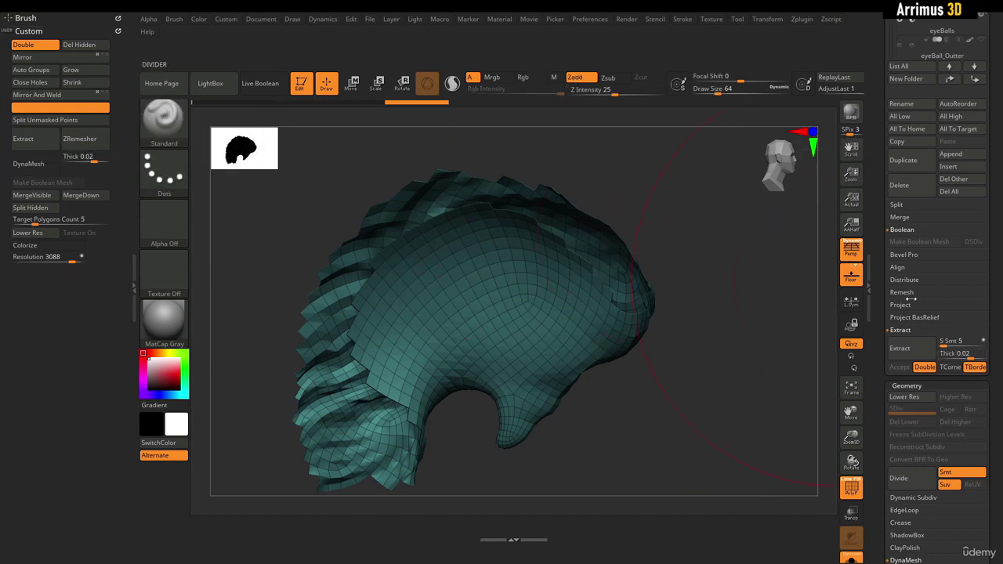
Turn off Enable Customize in the Config preferences and collapse the docked Custom menu.
left_click_drag(883, 270, 897, 360)
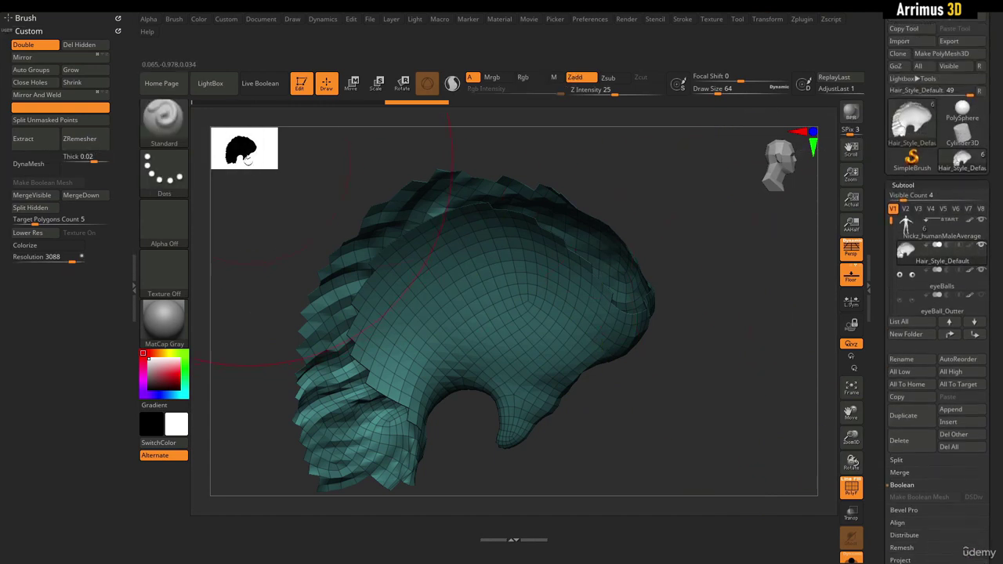
left_click(600, 23)
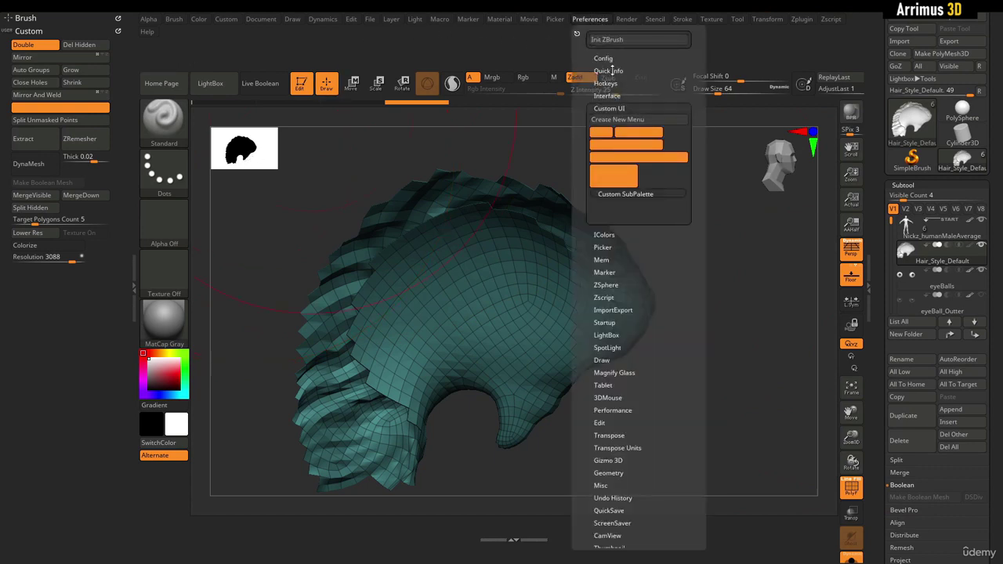
left_click(603, 58)
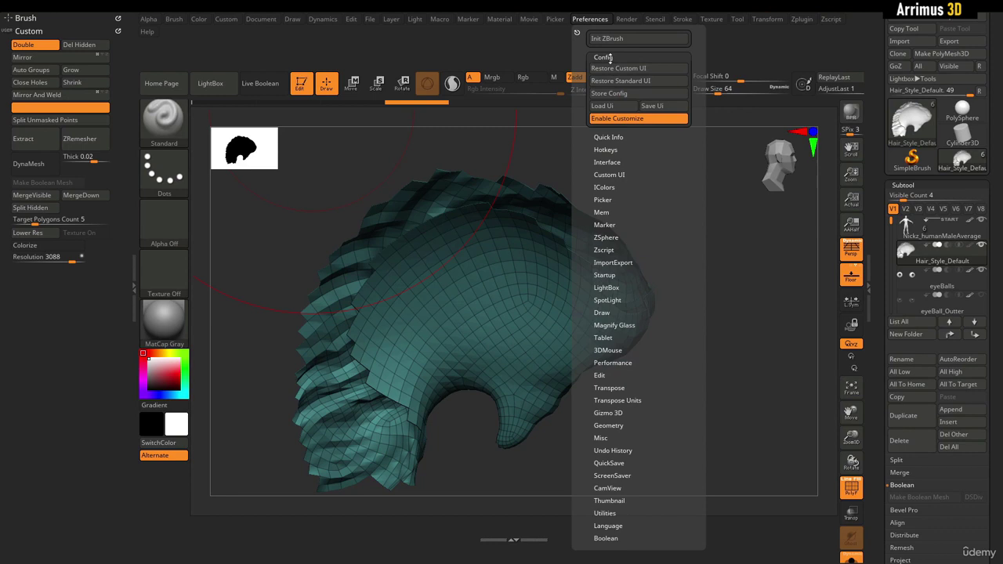
left_click(623, 119)
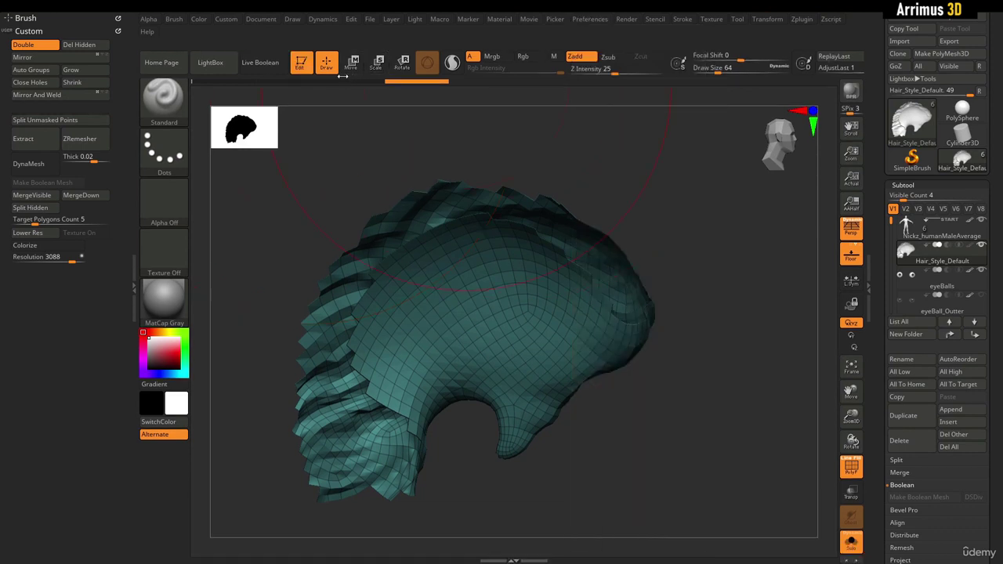
left_click(26, 31)
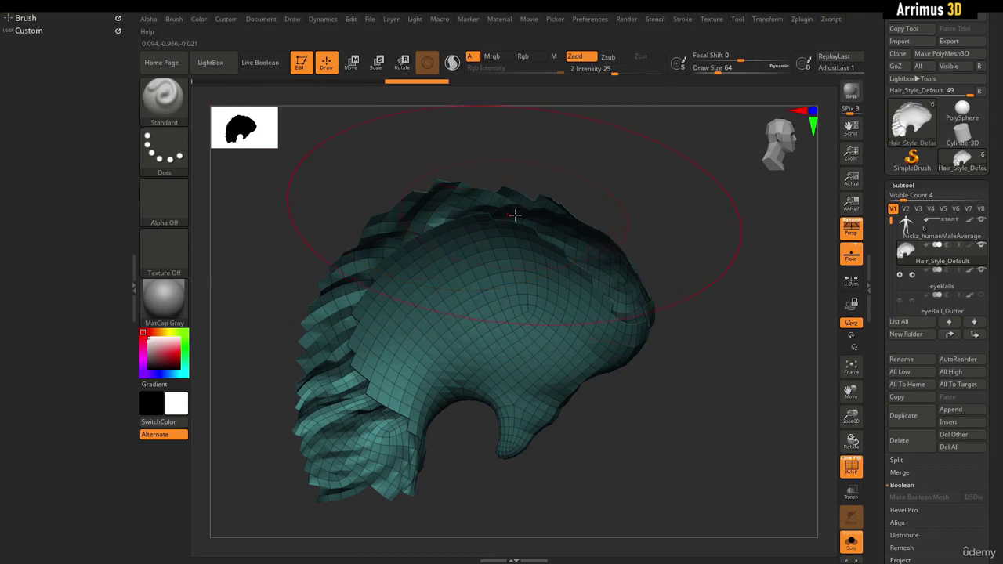
left_click(33, 31, "ctrl+alt")
key("1")
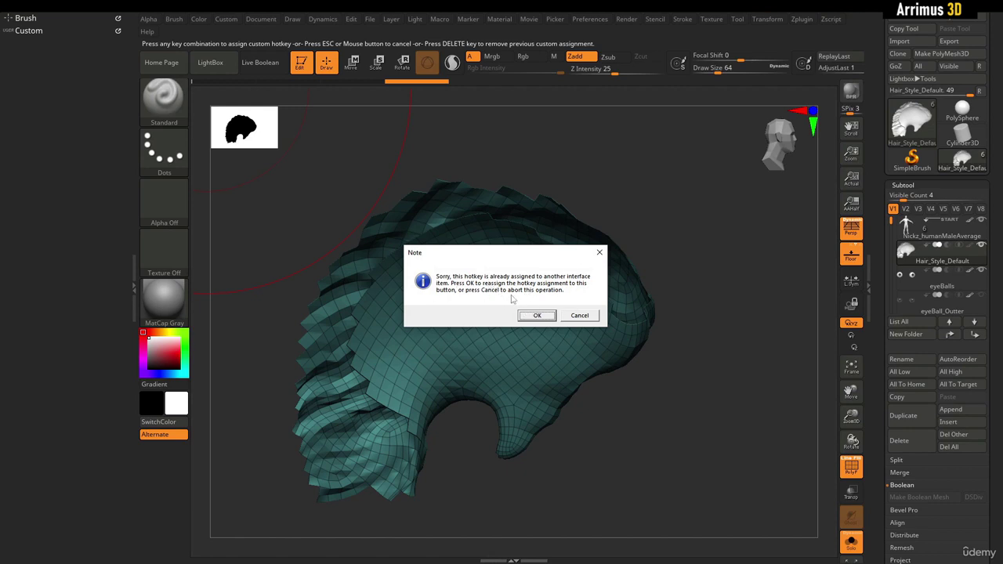
left_click(580, 316)
left_click_drag(700, 287, 710, 285)
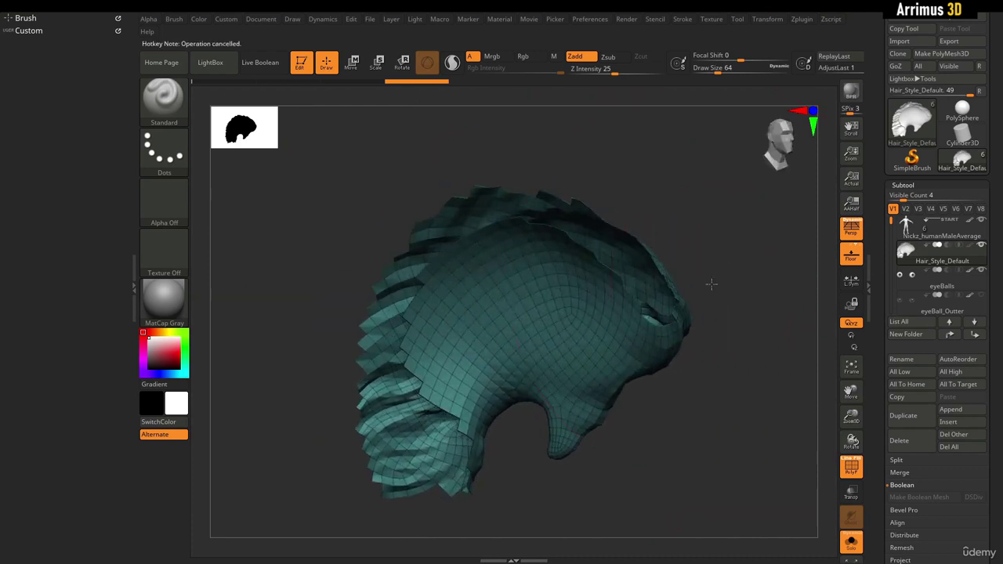
left_click_drag(723, 209, 619, 294)
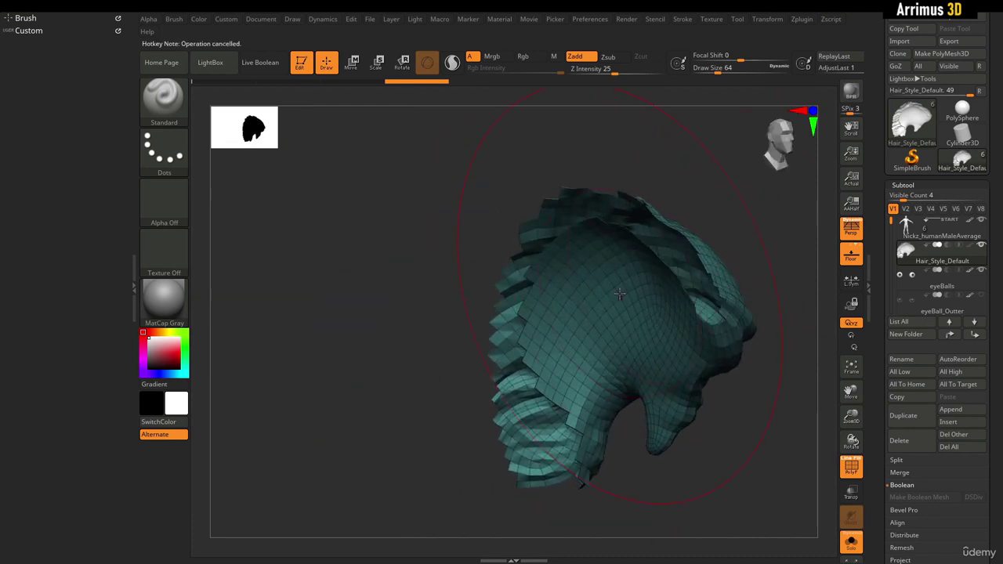
key("alt+q")
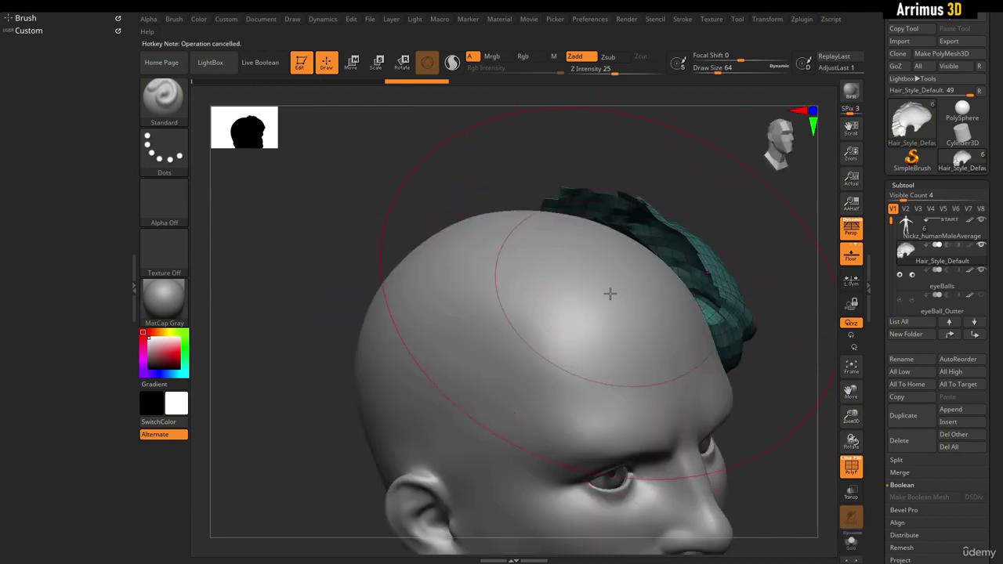
key("ctrl+shift+s")
left_click_drag(683, 206, 726, 241)
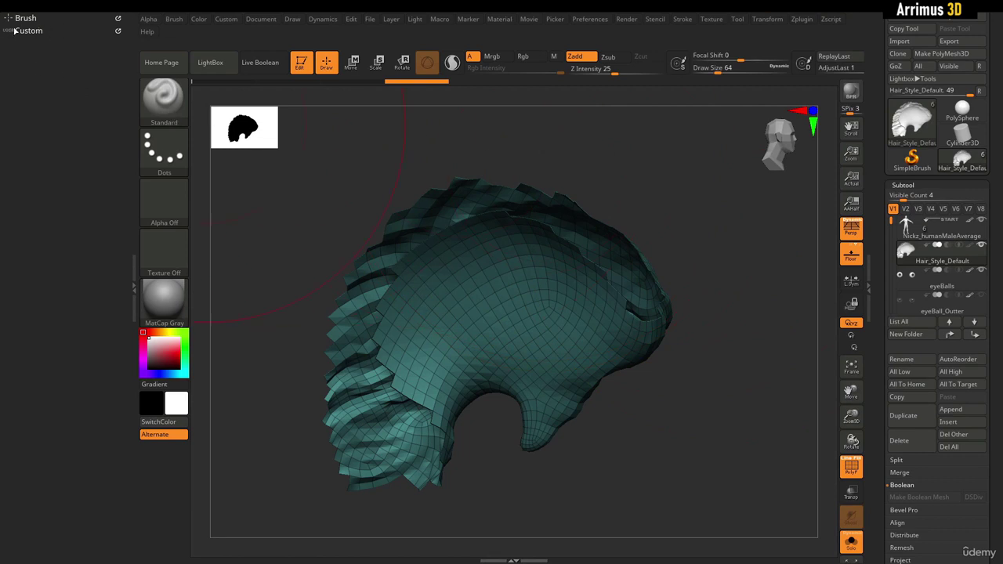
mouse_move(728, 329)
left_mouse_down("alt")
mouse_move(694, 255)
mouse_move(730, 349)
mouse_move(705, 341)
mouse_move(722, 336)
mouse_move(707, 253)
mouse_move(732, 491)
mouse_move(729, 445)
mouse_move(739, 466)
mouse_move(746, 442)
mouse_move(741, 394)
mouse_move(719, 345)
mouse_move(707, 388)
mouse_move(659, 380)
mouse_move(739, 394)
mouse_move(710, 370)
mouse_move(722, 360)
left_mouse_up("alt")
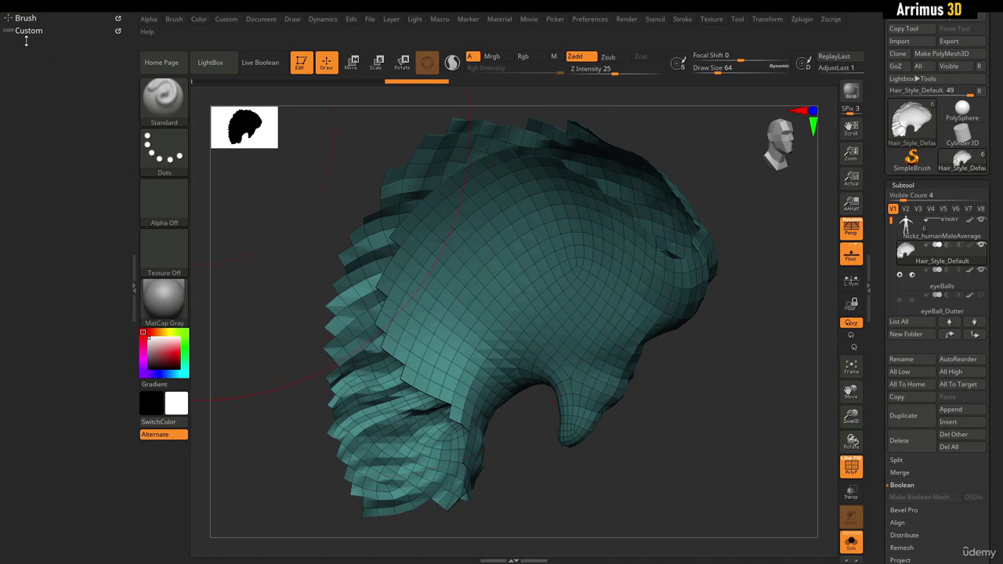
Assign the hotkey 1 to the Custom menu, accepting the reassignment from its existing interface item.
key("ctrl")
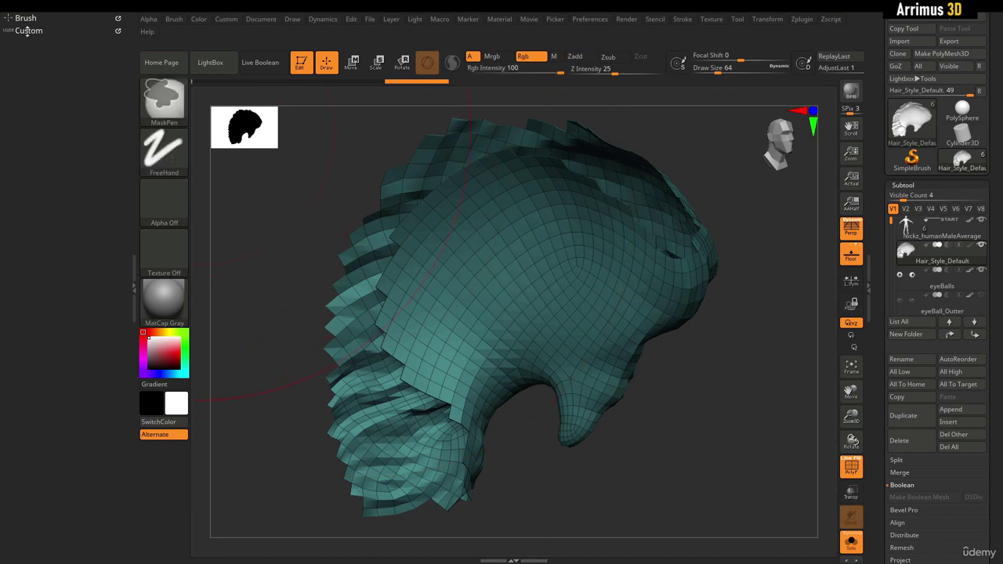
left_click(28, 31, "ctrl+alt")
key("1")
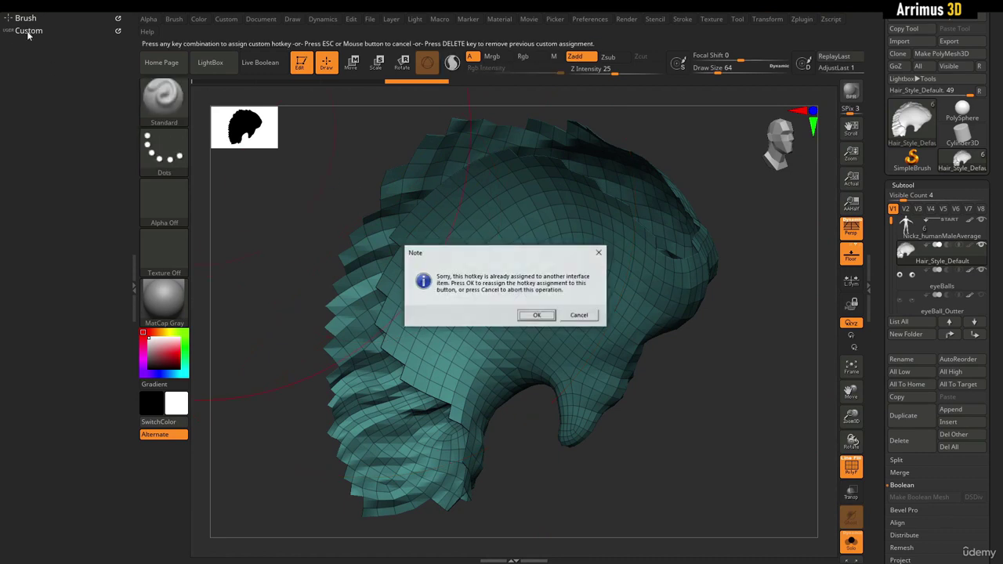
left_click(528, 315)
Test the Custom menu's hotkey by popping the menu up at several spots over the canvas.
left_click_drag(731, 372, 647, 347, "alt")
left_click_drag(570, 173, 578, 195, "alt")
key("1")
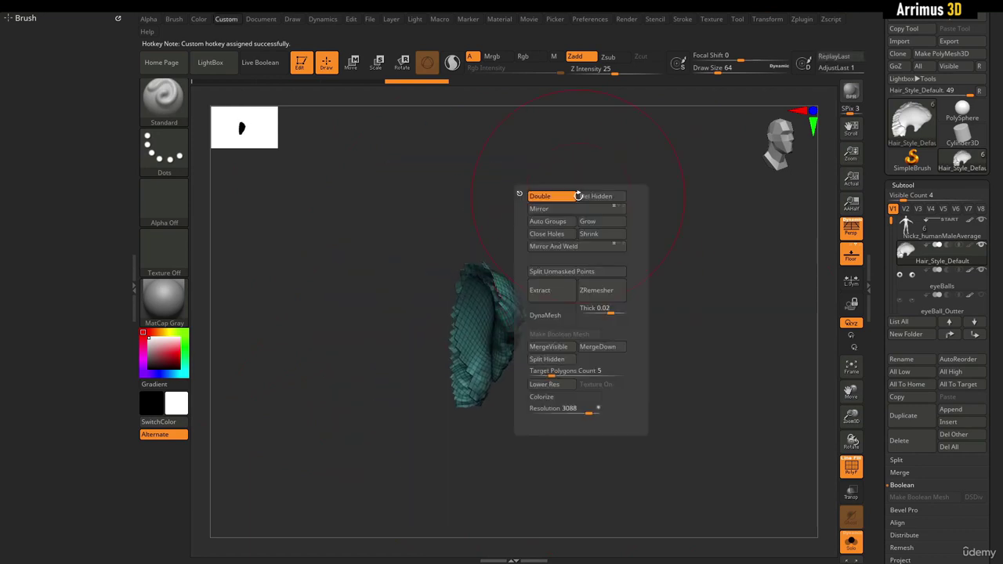
key("ctrl+alt+c")
key("ctrl+alt+c")
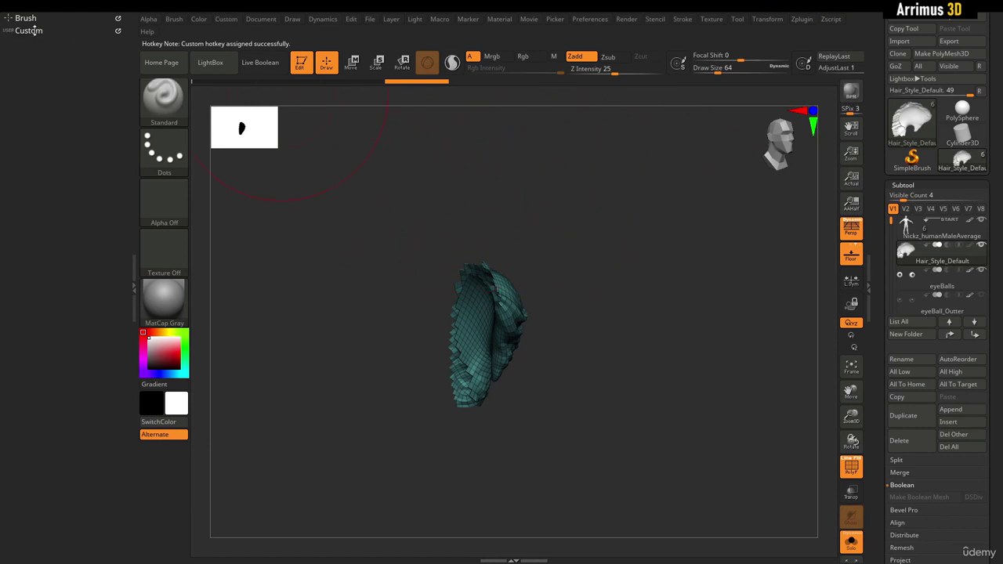
key("1")
key("1")
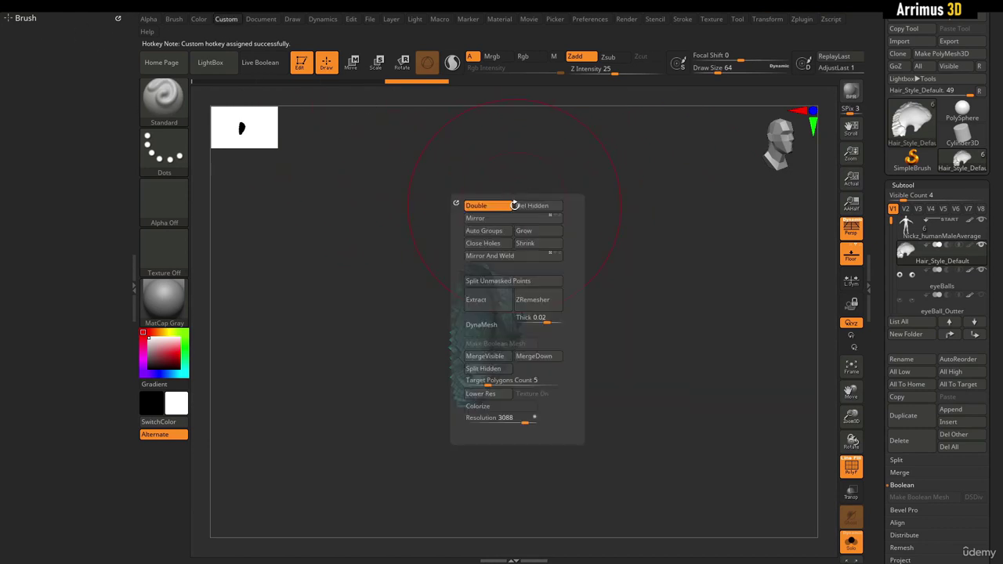
key("1")
key("1")
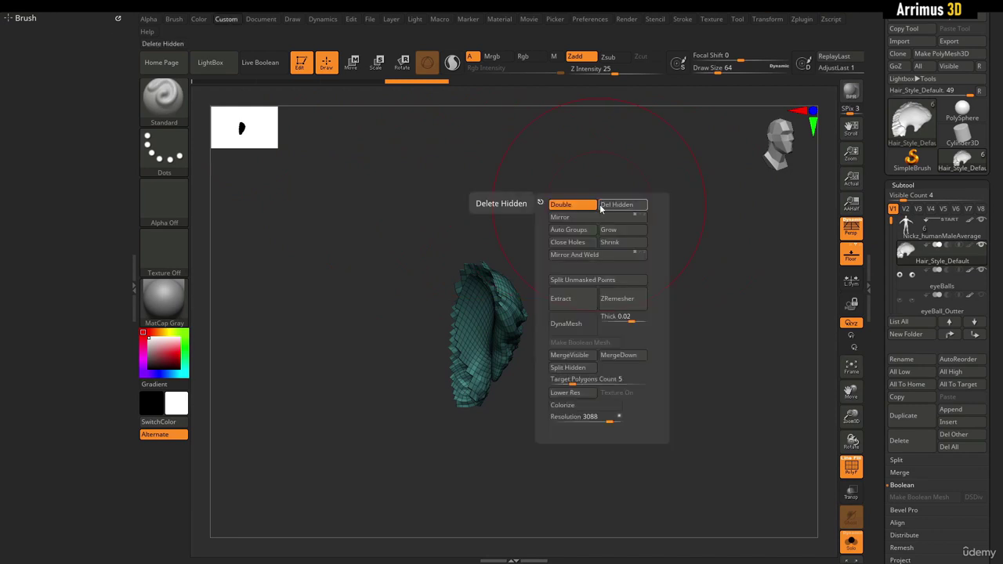
key("1")
key("ctrl+alt+c")
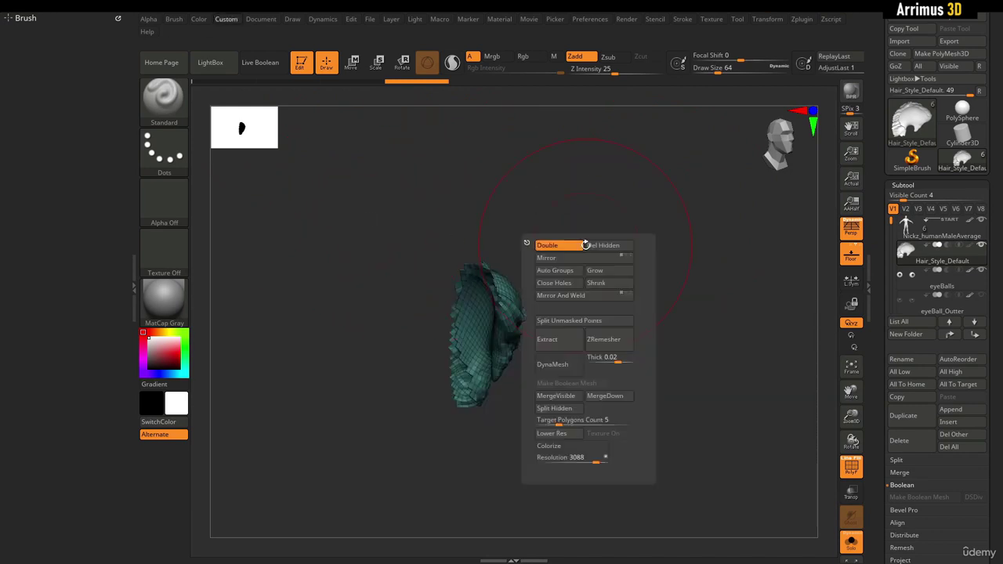
key("ctrl+alt+c")
left_click_drag(541, 184, 600, 239)
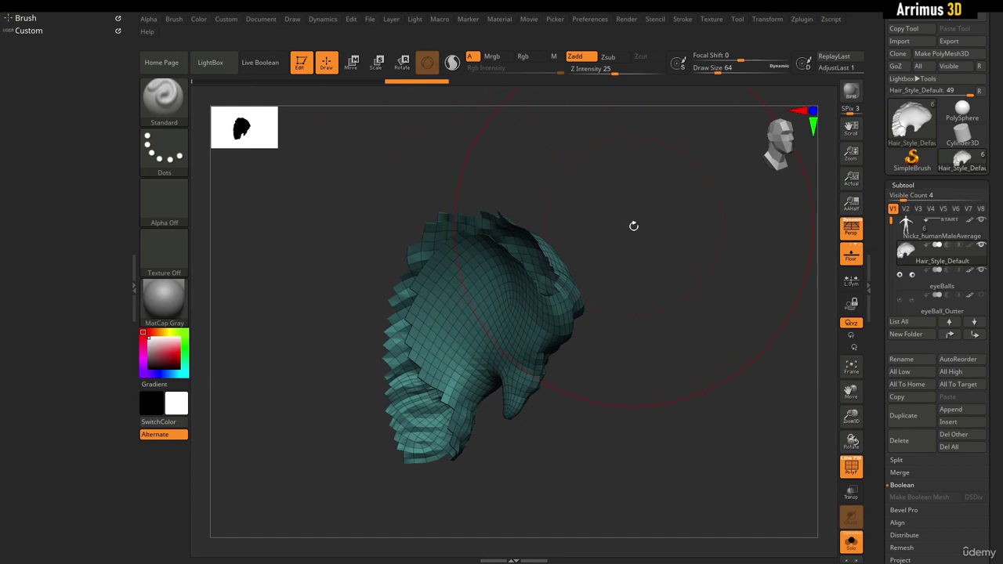
key("ctrl+alt+c")
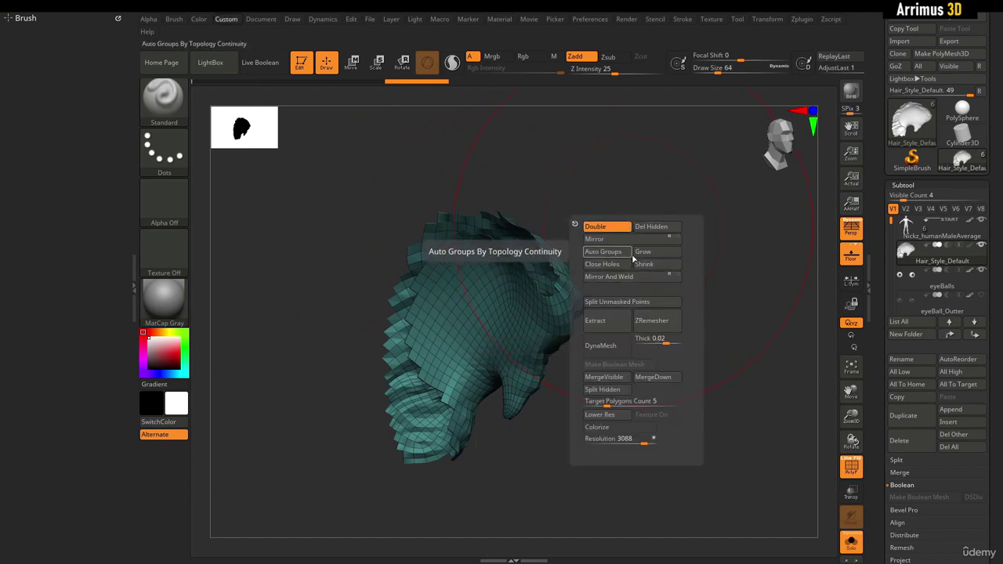
Collapse the Boolean section of the Subtool options.
left_click_drag(879, 342, 881, 287)
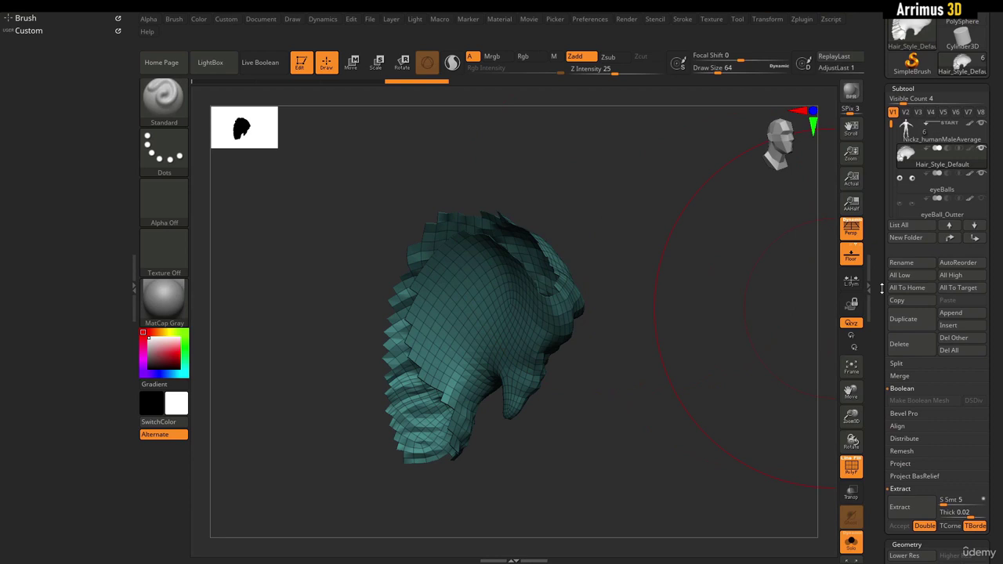
scroll(882, 289, "down", 1)
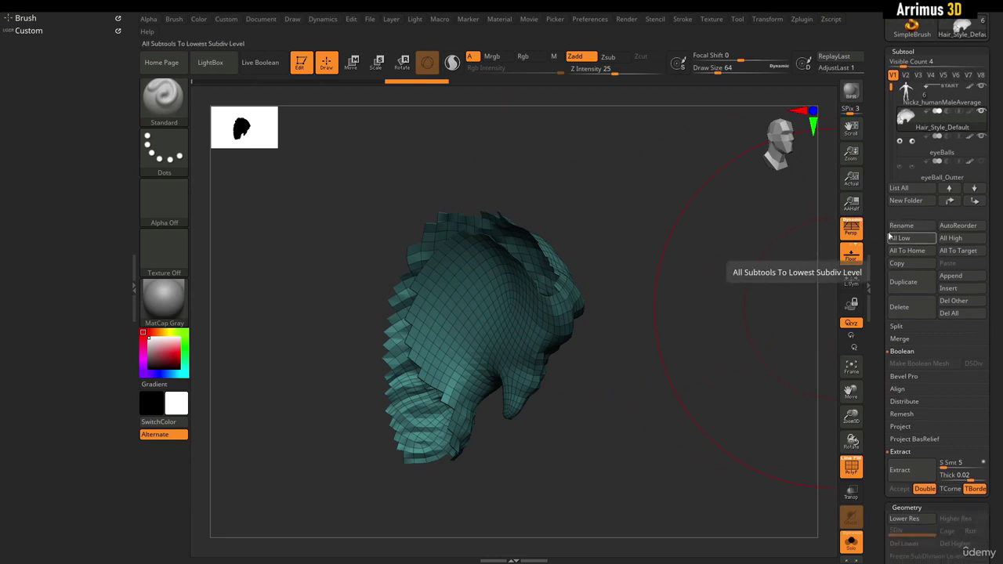
scroll(880, 214, "down", 1)
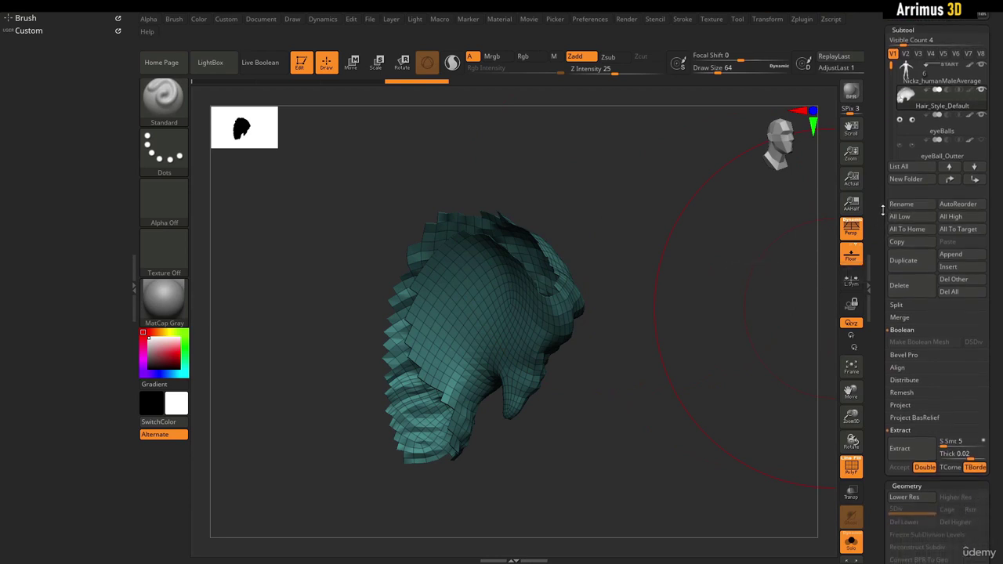
left_click(903, 330)
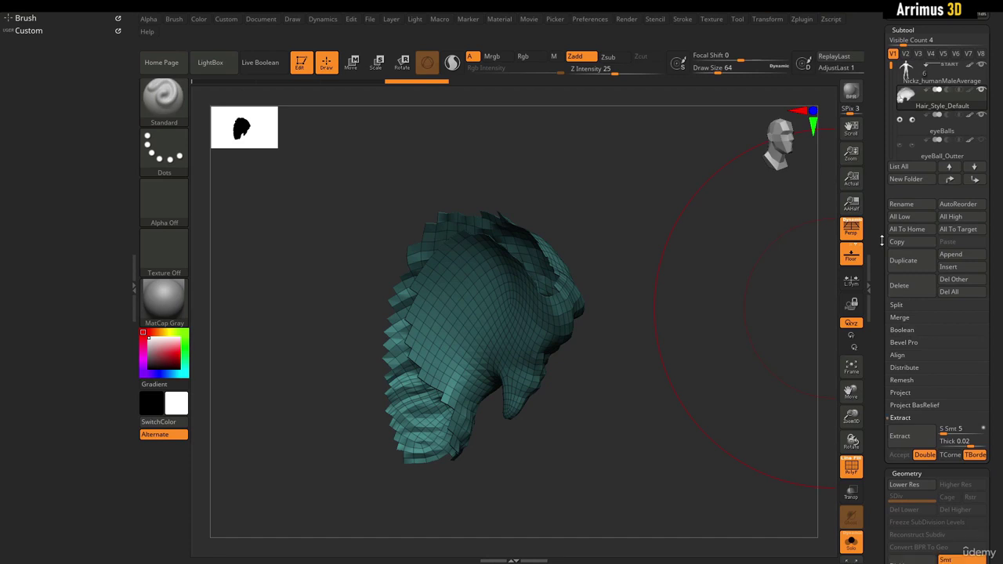
left_click_drag(881, 240, 885, 257)
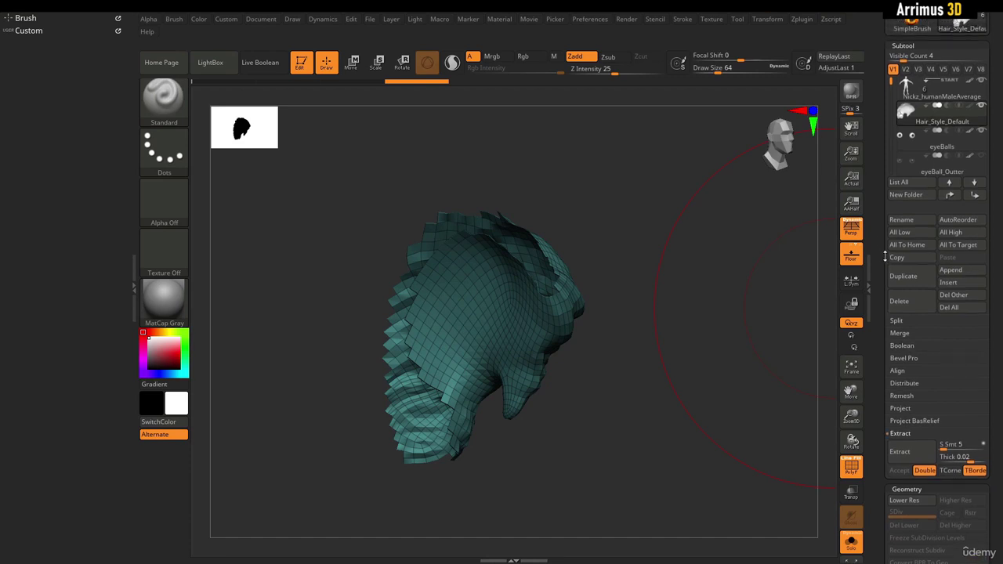
Show the list of all subtools, and step the active subtool down and up the stack, ending on eyeBalls.
left_click(927, 188)
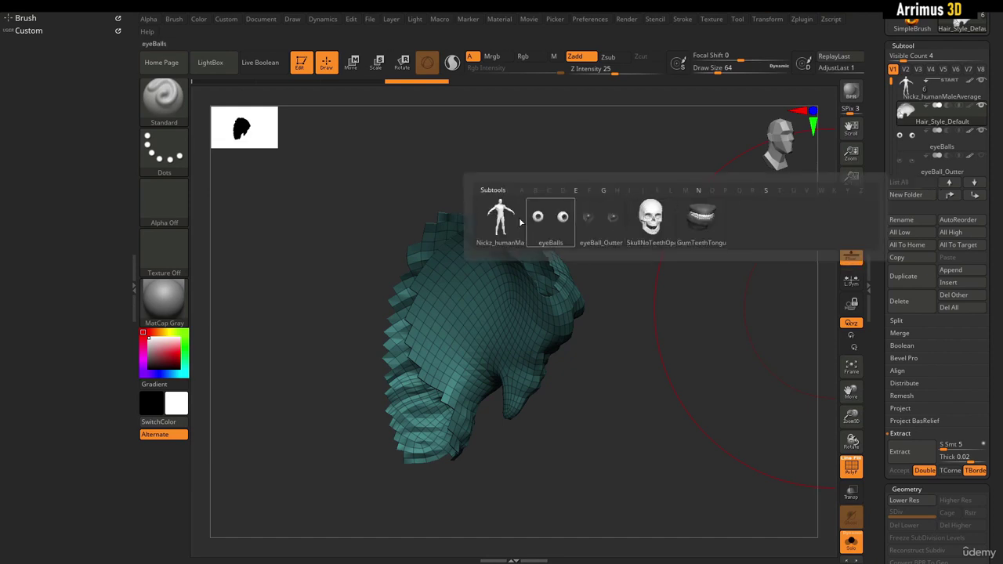
left_click(975, 182)
left_click(975, 182)
left_click(974, 182)
left_click(958, 185)
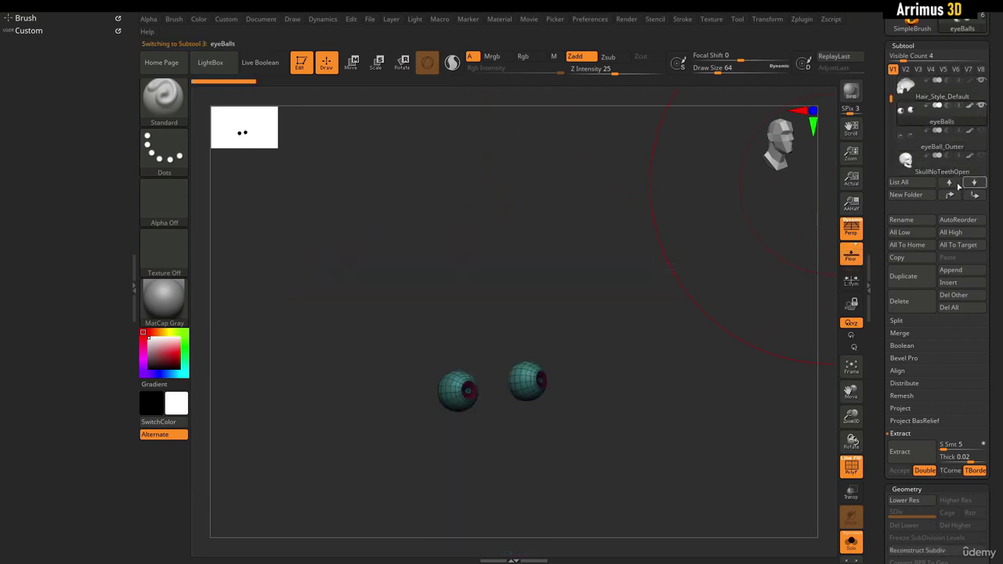
left_click(957, 184)
left_click(958, 184)
left_click(972, 190)
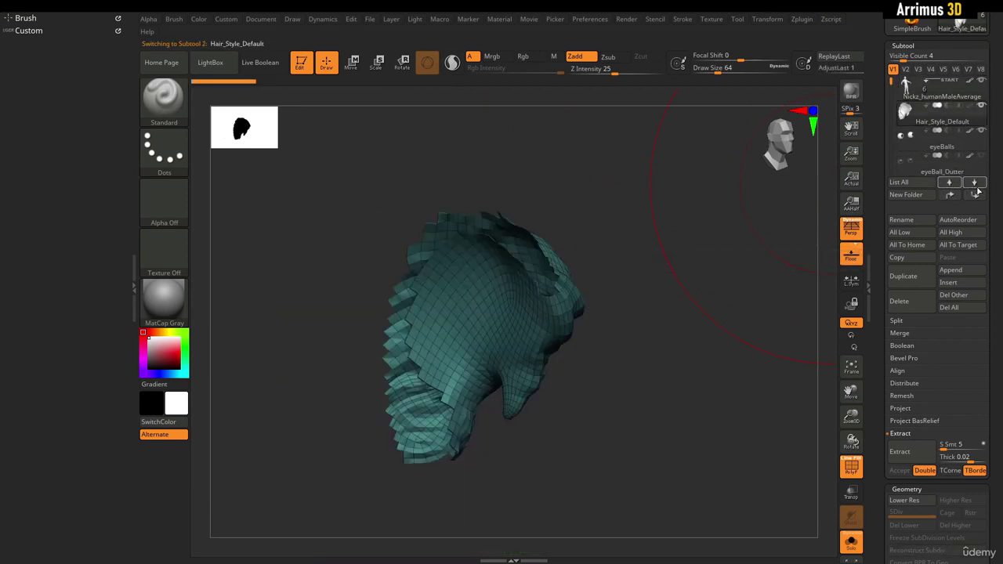
left_click(977, 189)
key("Up")
key("Down")
key("Down")
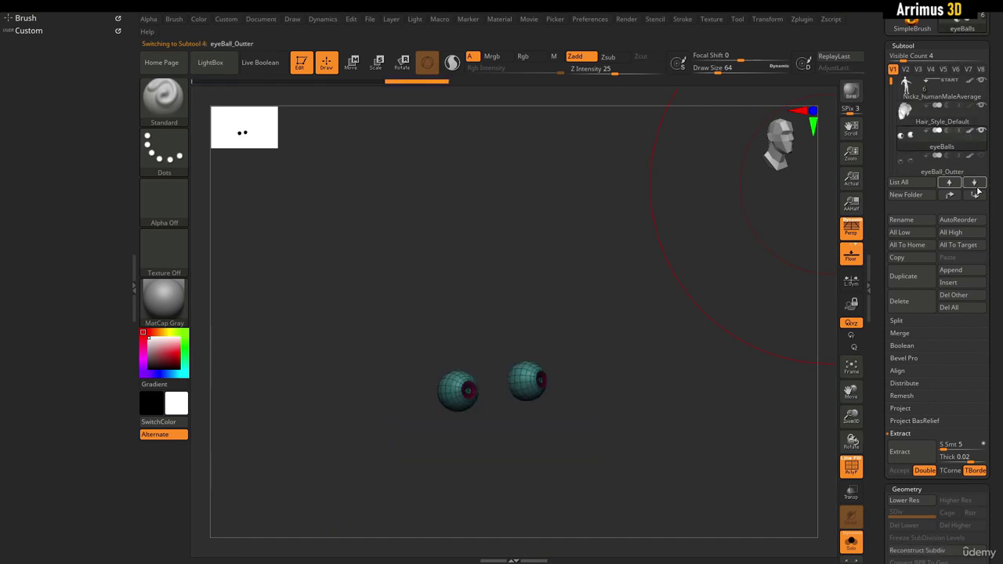
key("Up")
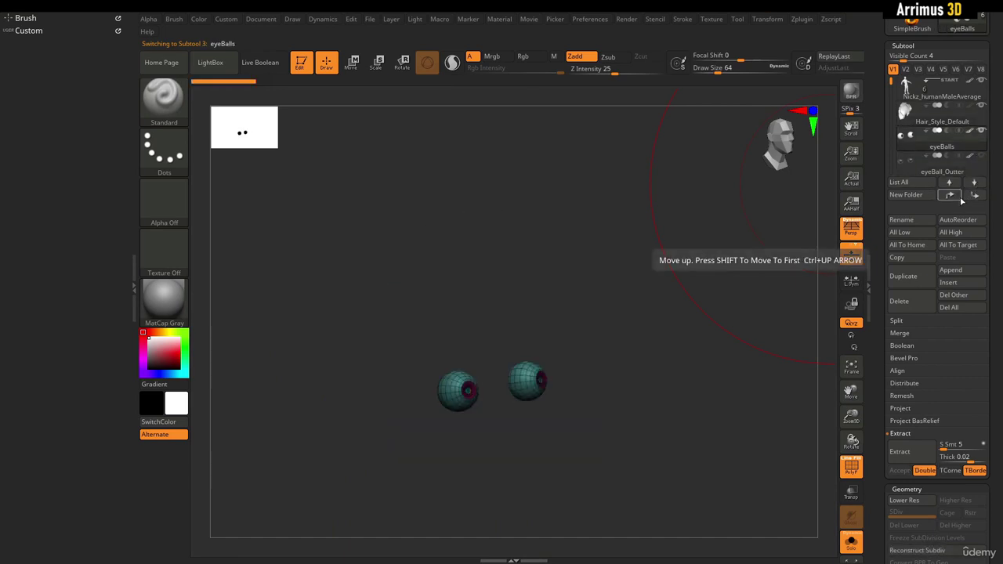
Move the eyeBalls subtool to the top of the subtool stack, and back down to directly below eyeBall_Outter.
left_click(958, 196)
left_click(958, 196)
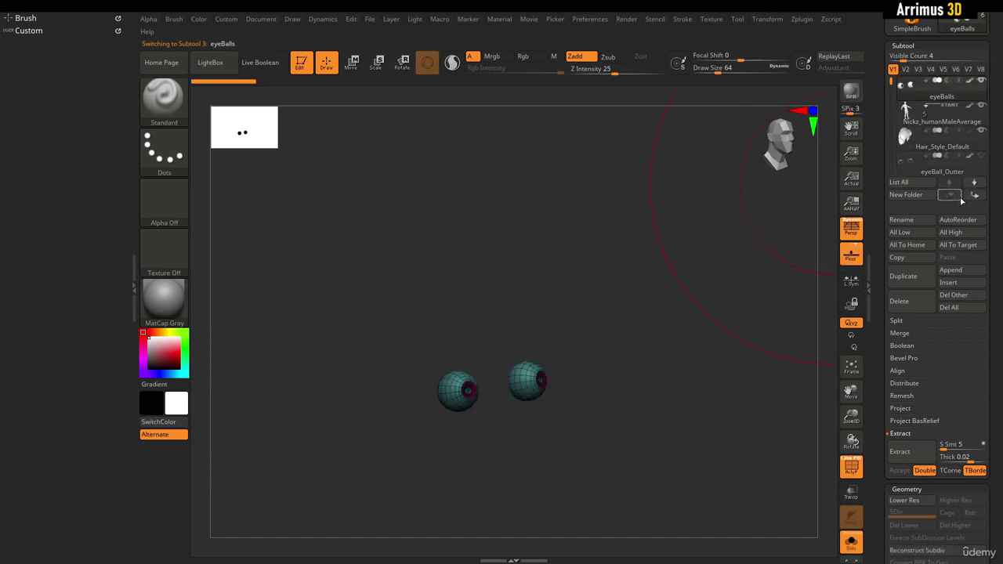
left_click(976, 197)
left_click(976, 197)
left_click(976, 197)
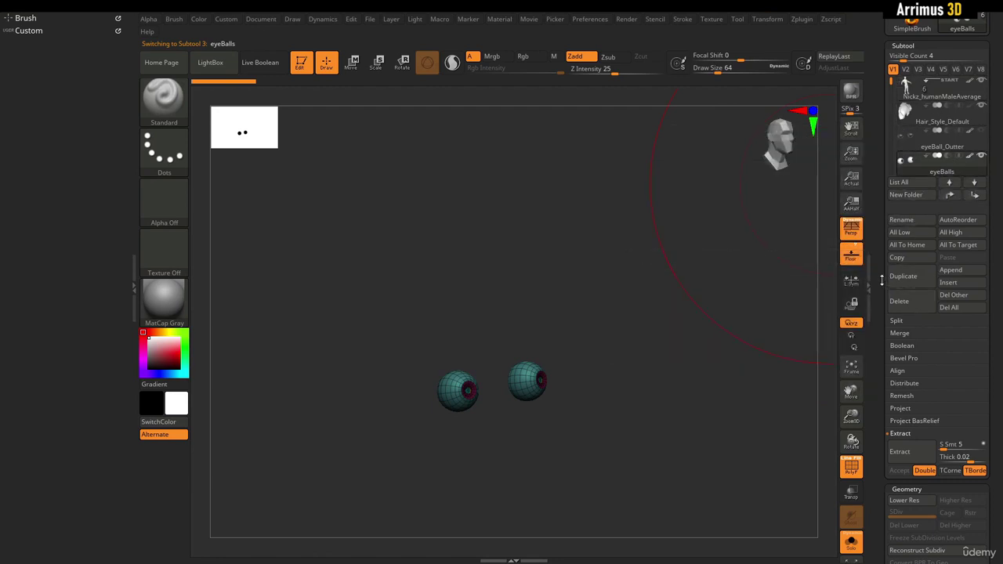
Expand the Subtool's Split options and make the Nickz_humanMaleAverage subtool active with the other visible subtools shown.
scroll(904, 301, "down", 2)
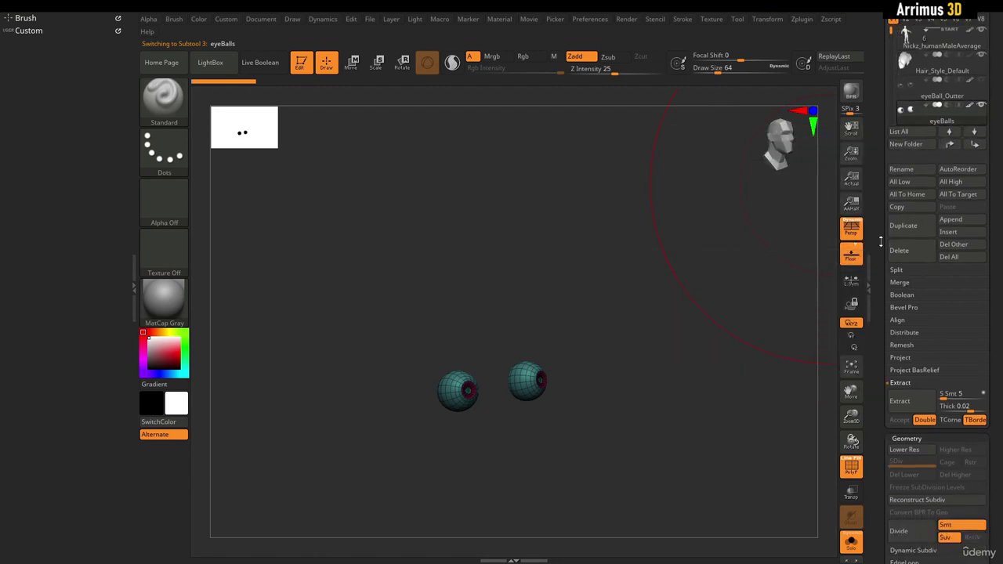
left_click(900, 278)
scroll(879, 278, "down", 2)
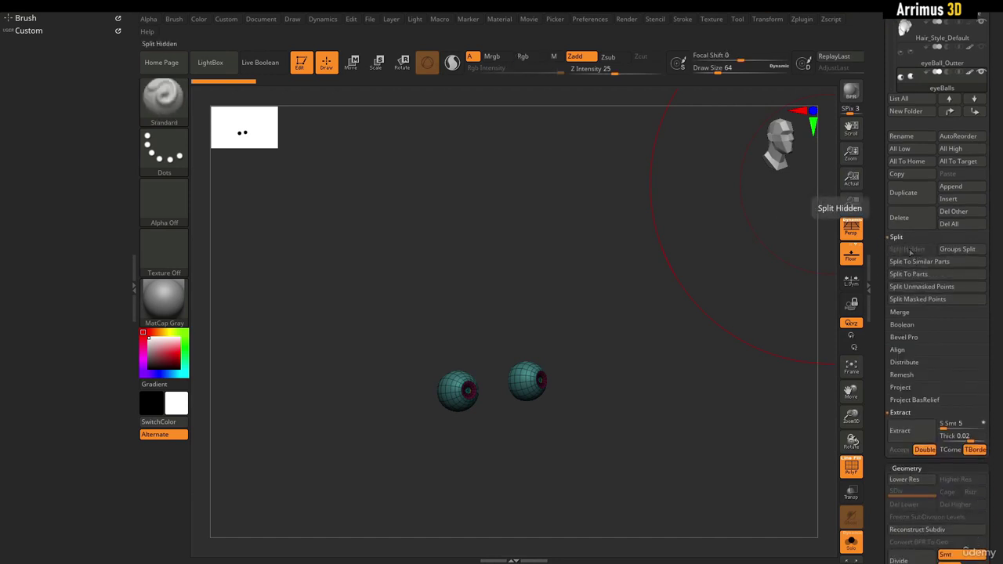
left_click_drag(679, 271, 666, 273)
left_click(425, 289, "alt")
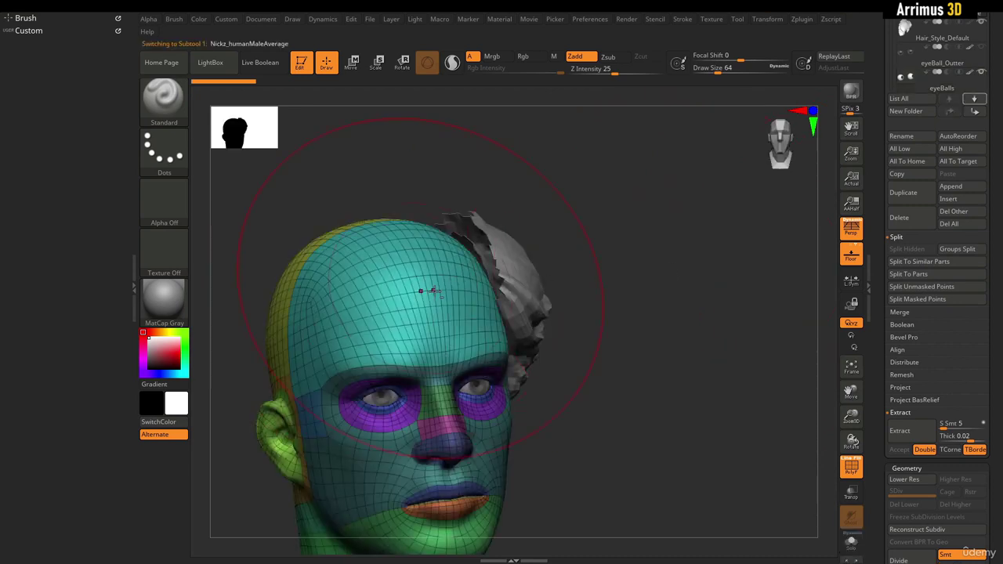
Isolate the head subtool from the others and reduce the brush draw size to about 13.
left_click_drag(656, 332, 707, 284)
mouse_move(551, 255)
left_mouse_down()
mouse_move(533, 259)
mouse_move(617, 267)
mouse_move(580, 281)
left_mouse_up()
key("ctrl+shift")
key("s")
left_click_drag(450, 260, 435, 259)
left_click_drag(653, 298, 540, 260)
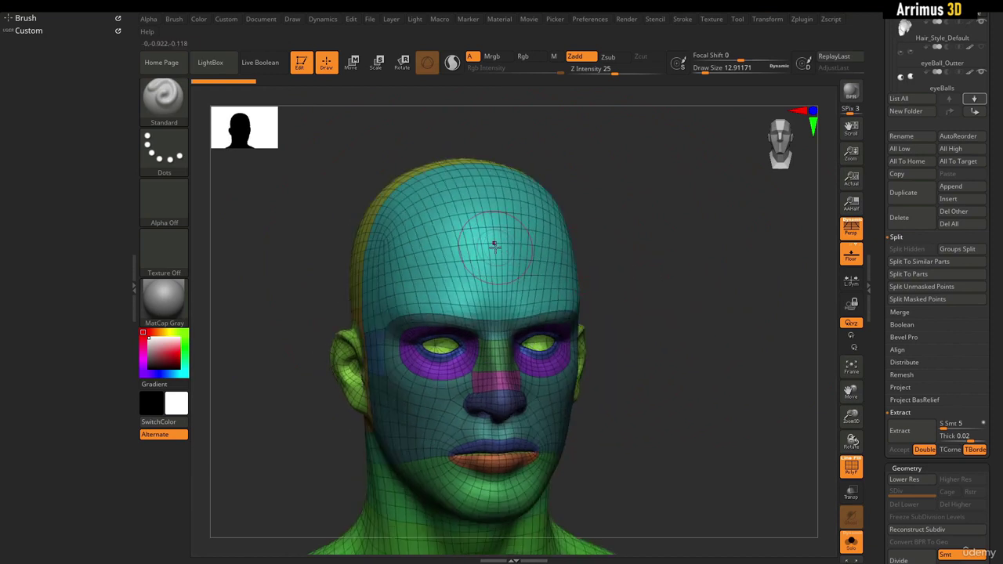
Mask an oval patch on each side of the forehead, and try sculpting over the surrounding surface.
mouse_move(457, 235)
left_mouse_down()
mouse_move(445, 237)
mouse_move(443, 282)
mouse_move(483, 259)
mouse_move(435, 255)
mouse_move(442, 276)
mouse_move(435, 227)
mouse_move(450, 235)
mouse_move(449, 261)
mouse_move(480, 270)
mouse_move(401, 243)
mouse_move(409, 271)
left_mouse_up()
key("ctrl+z")
key("s")
key("s")
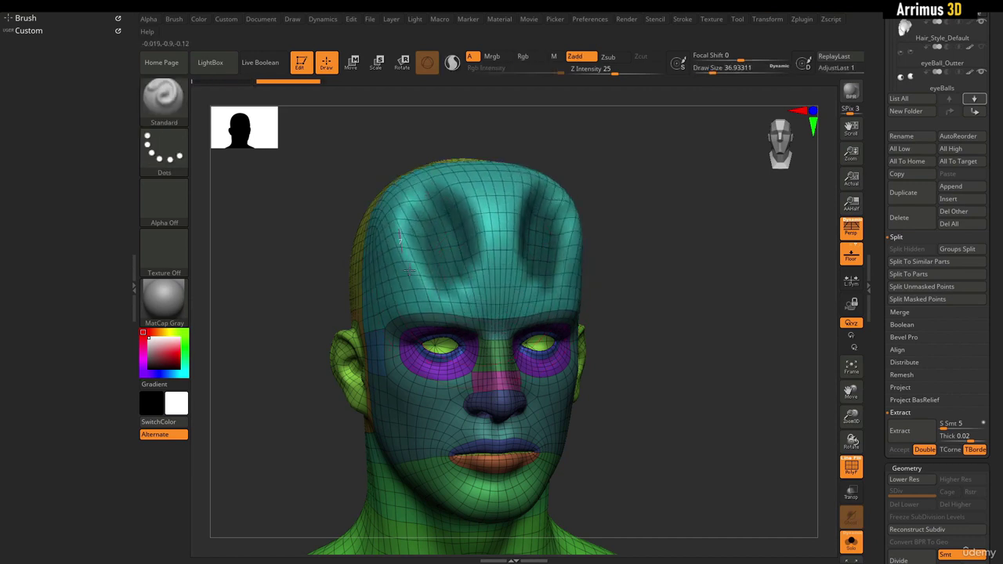
mouse_move(493, 215)
left_mouse_down("shift")
mouse_move(447, 224)
mouse_move(453, 243)
left_mouse_up("shift")
key("s")
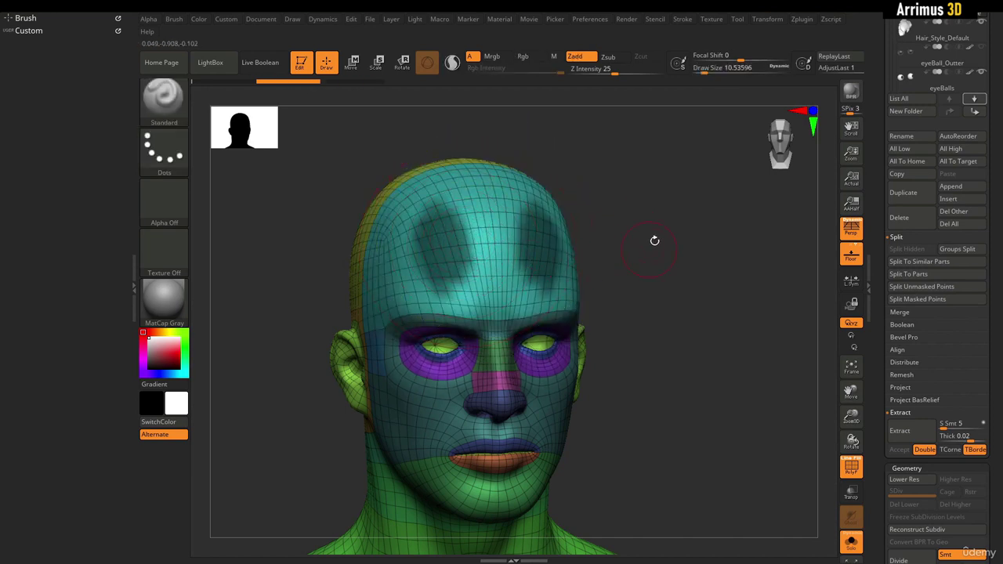
Clear the forehead mask, undo the clearing, and invert the mask back and forth.
left_click_drag(617, 192, 675, 244, "ctrl")
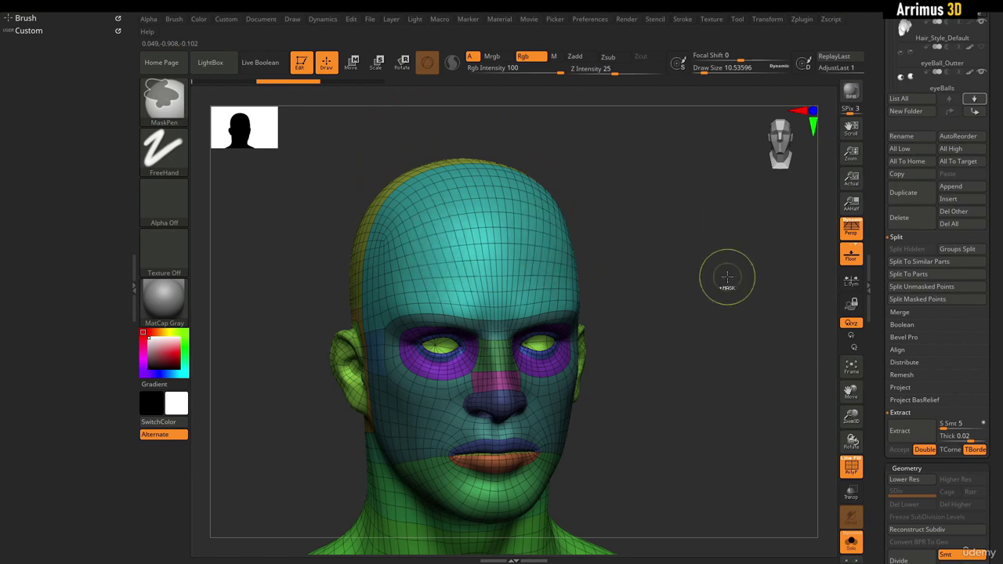
key("ctrl+z")
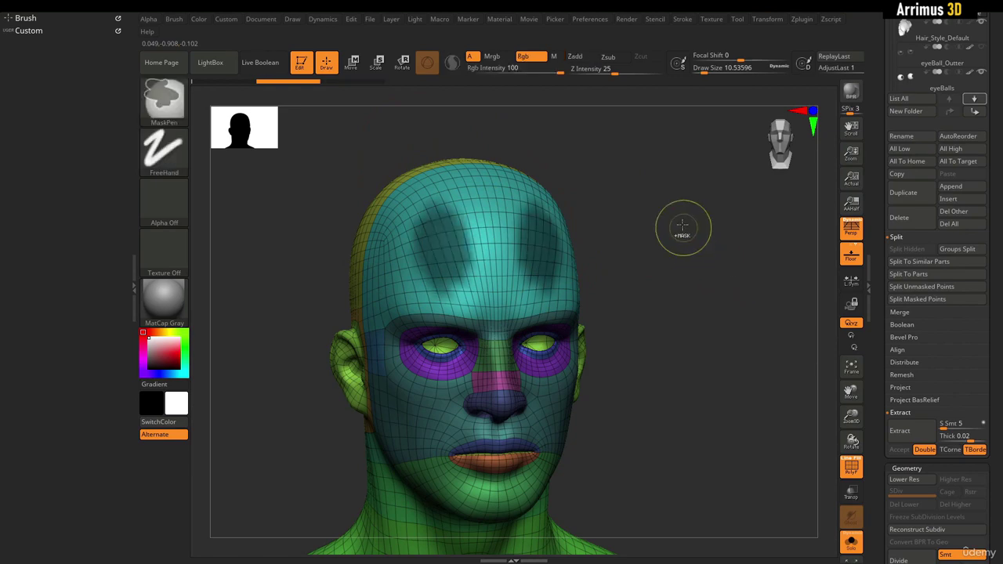
left_click(680, 211, "ctrl")
left_click(680, 212, "ctrl")
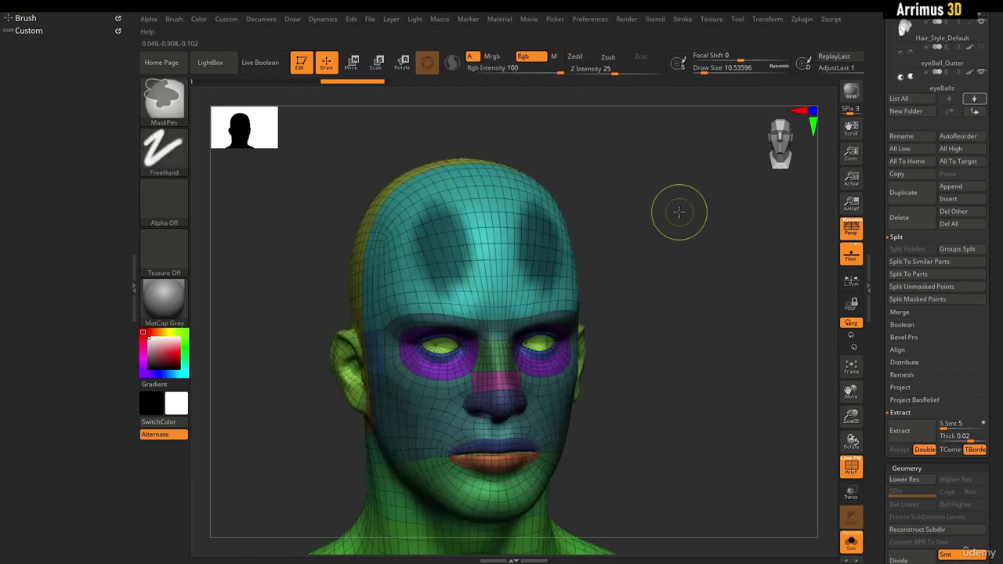
left_click(680, 212, "ctrl")
Clear the forehead mask once more, restore it, and invert it so only the two oval patches stay editable.
left_click_drag(638, 196, 748, 298, "ctrl")
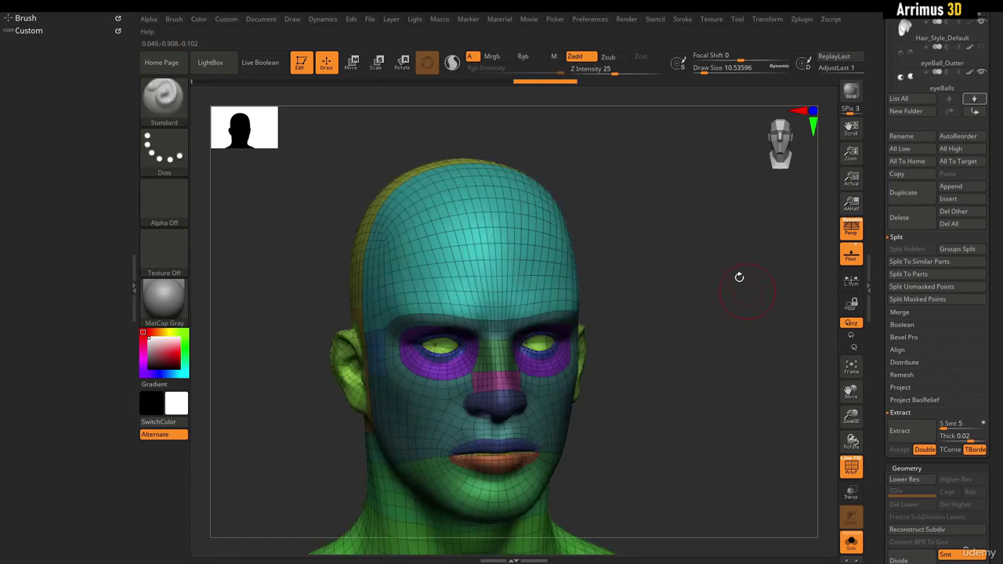
left_click(717, 262, "ctrl")
left_click(665, 220, "ctrl")
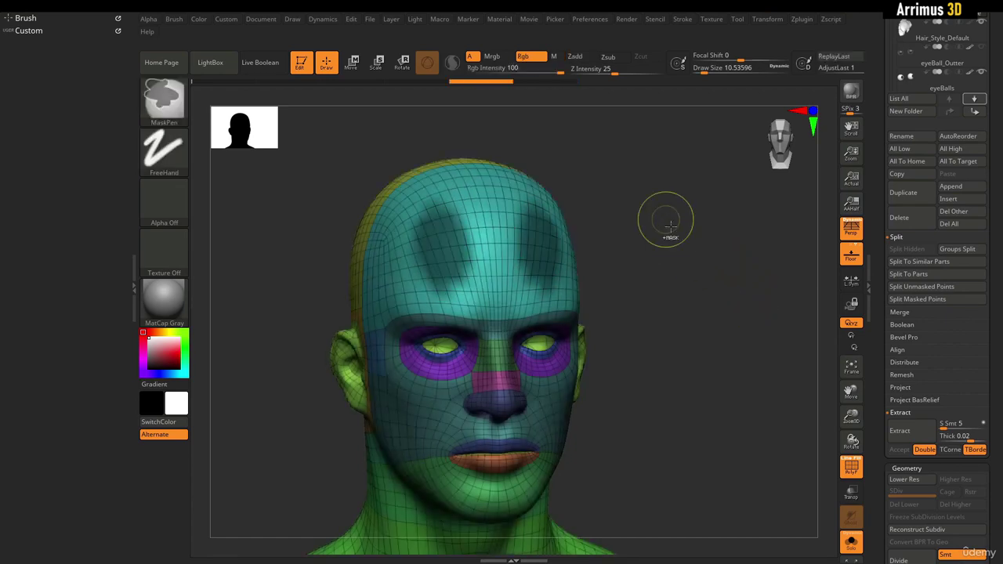
left_click(670, 221, "ctrl")
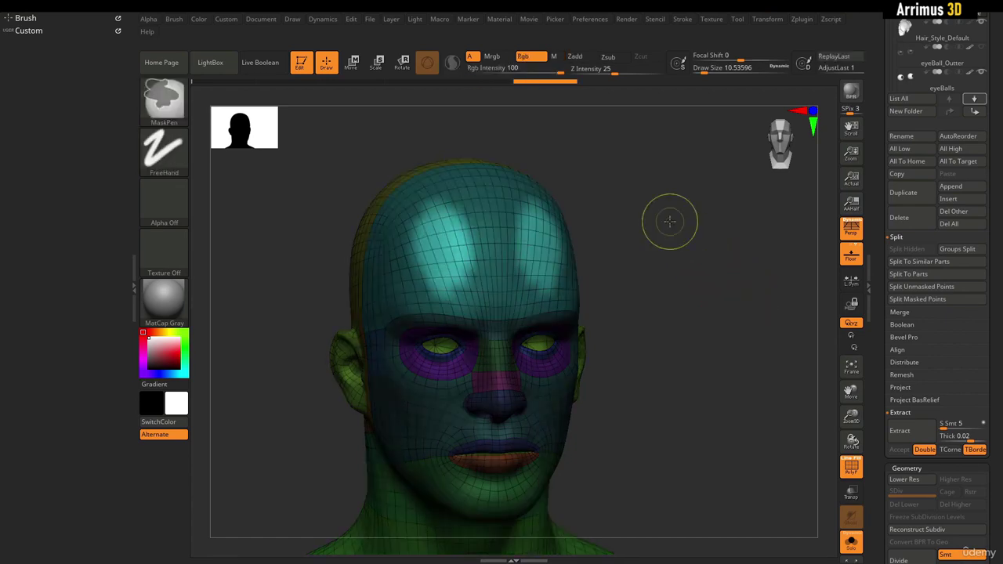
Blur and sharpen the edges of the inverted forehead mask, and clear the mask from the head.
left_click_drag(667, 237, 679, 261, "alt")
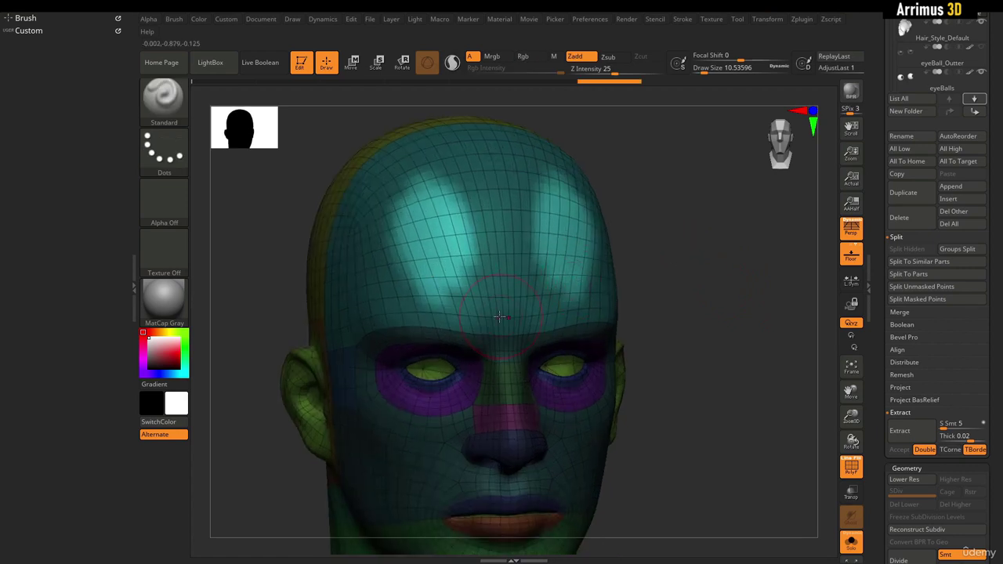
key("ctrl+shift+a")
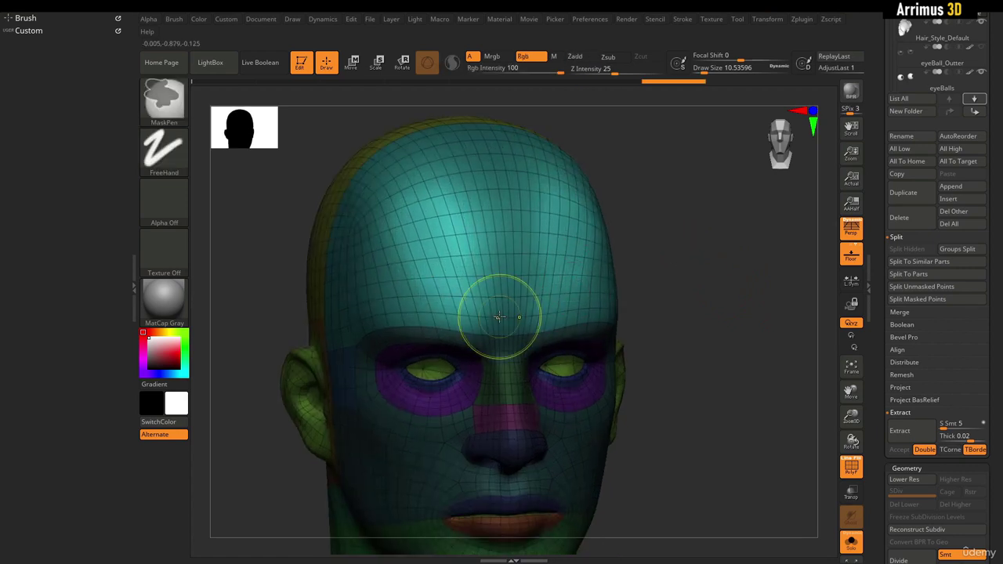
key("ctrl+z")
key("ctrl+z")
key("ctrl+z")
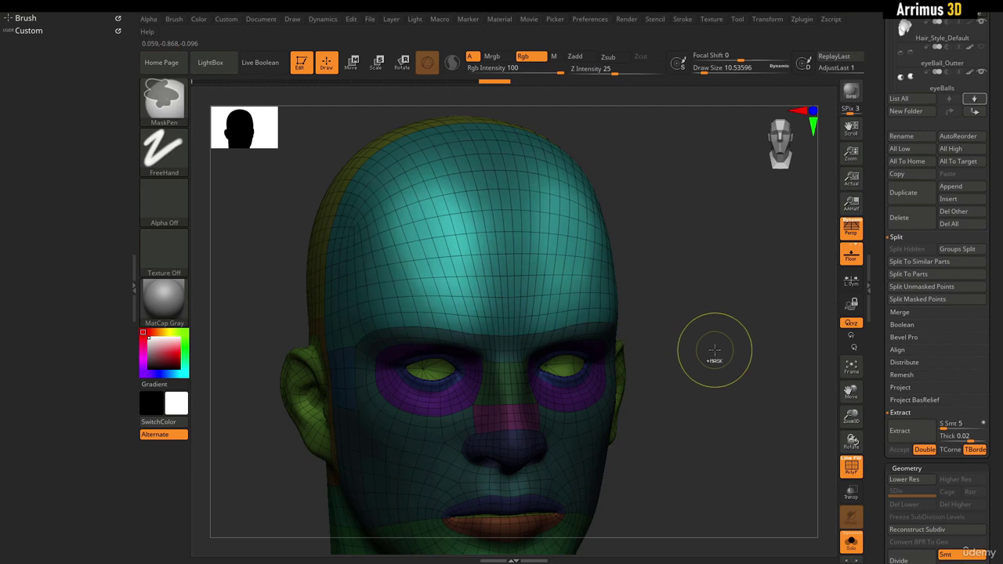
key("ctrl+shift+a")
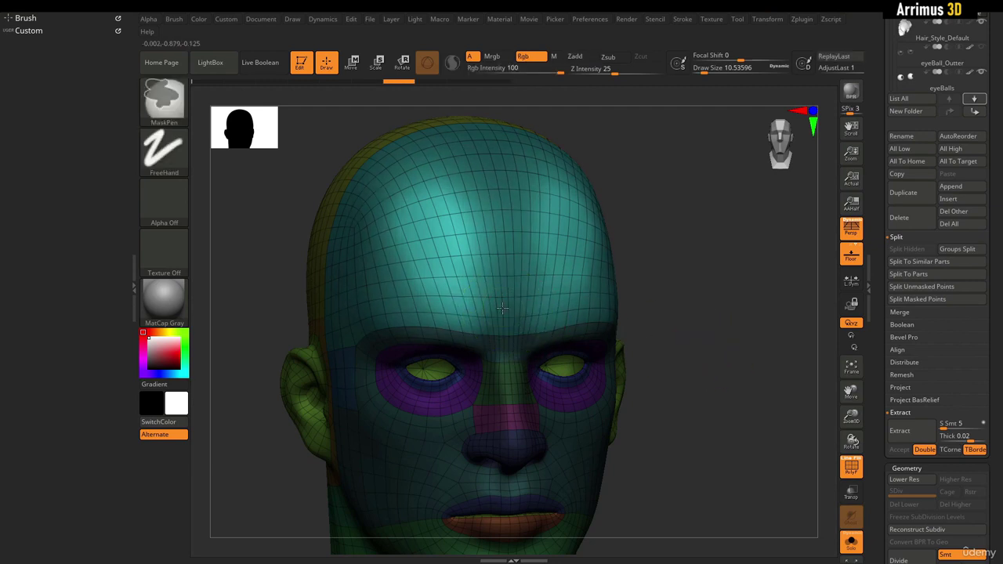
key("ctrl+z")
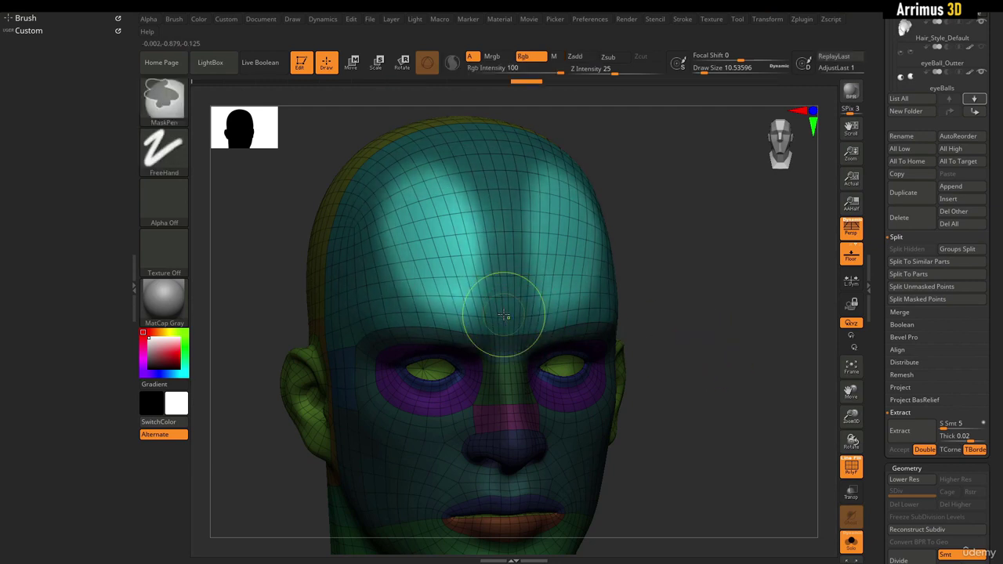
left_click(507, 315, "ctrl")
left_click_drag(716, 343, 690, 273, "alt")
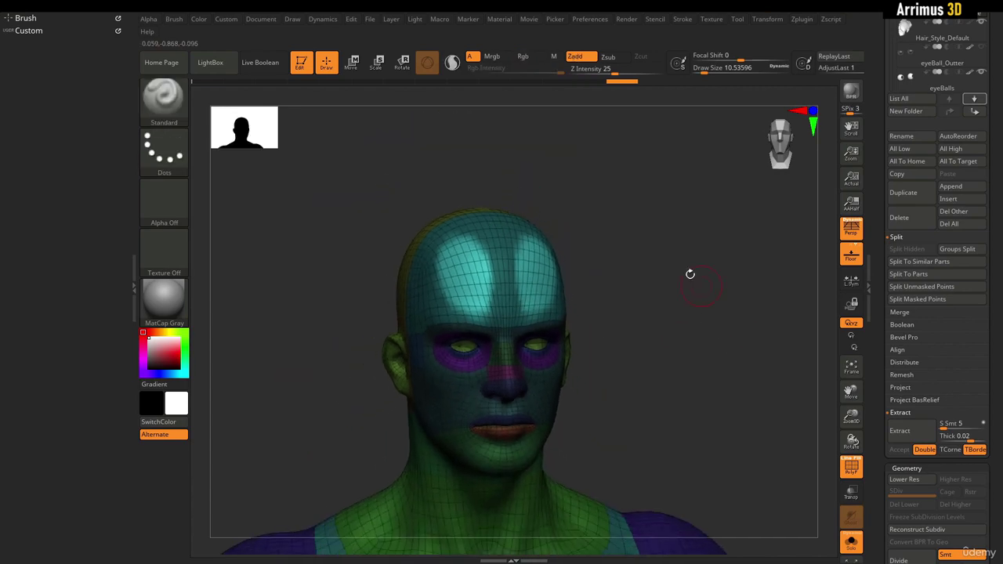
left_click_drag(590, 162, 652, 302, "ctrl")
Try smoothing the face around the eyes, nose and mouth at a draw size of about 56.
key("shift")
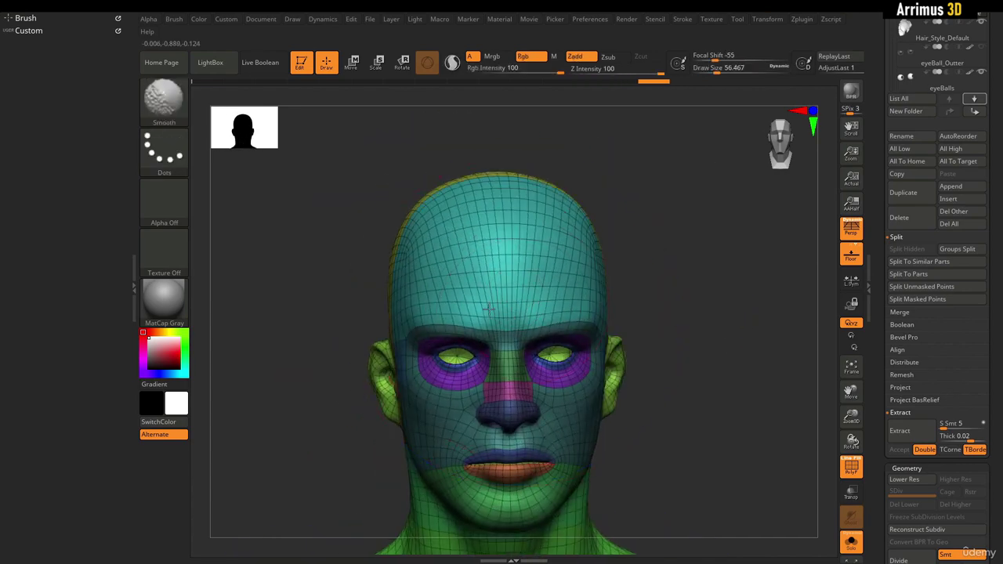
mouse_move(480, 290)
left_mouse_down("shift")
mouse_move(503, 318)
mouse_move(509, 368)
left_mouse_up("shift")
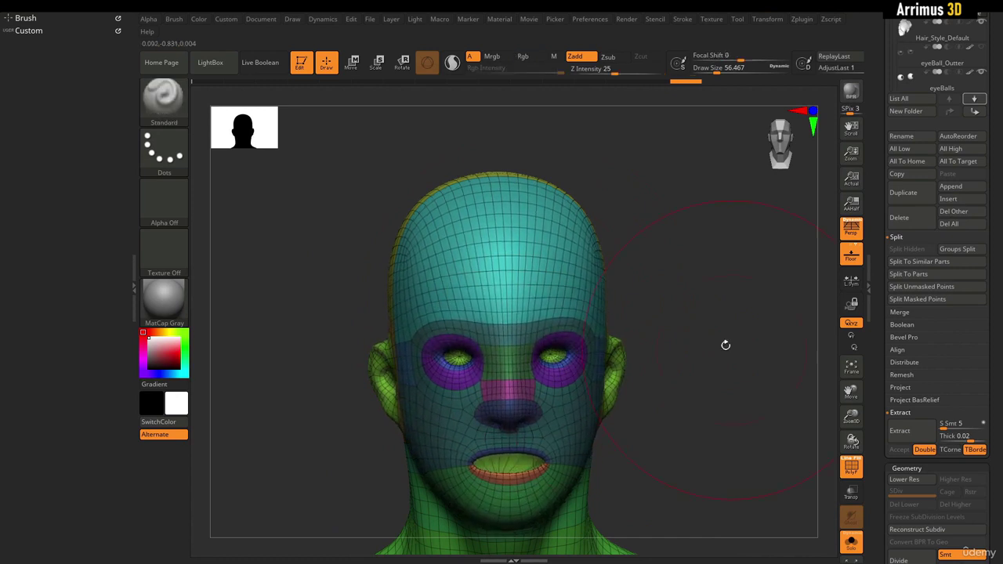
left_click_drag(726, 345, 719, 301)
key("shift")
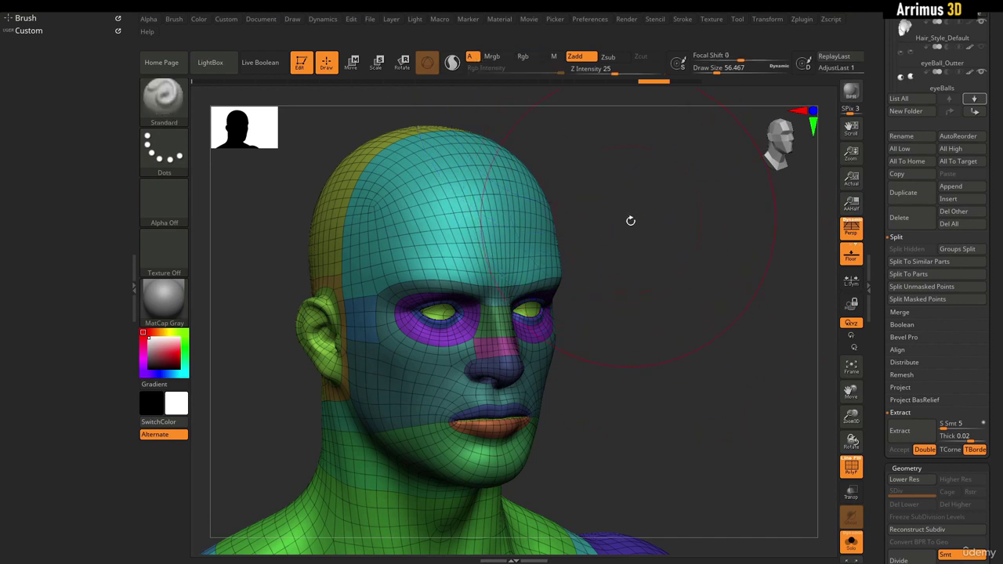
mouse_move(630, 221)
left_mouse_down("alt")
mouse_move(611, 179)
mouse_move(669, 232)
left_mouse_up("alt")
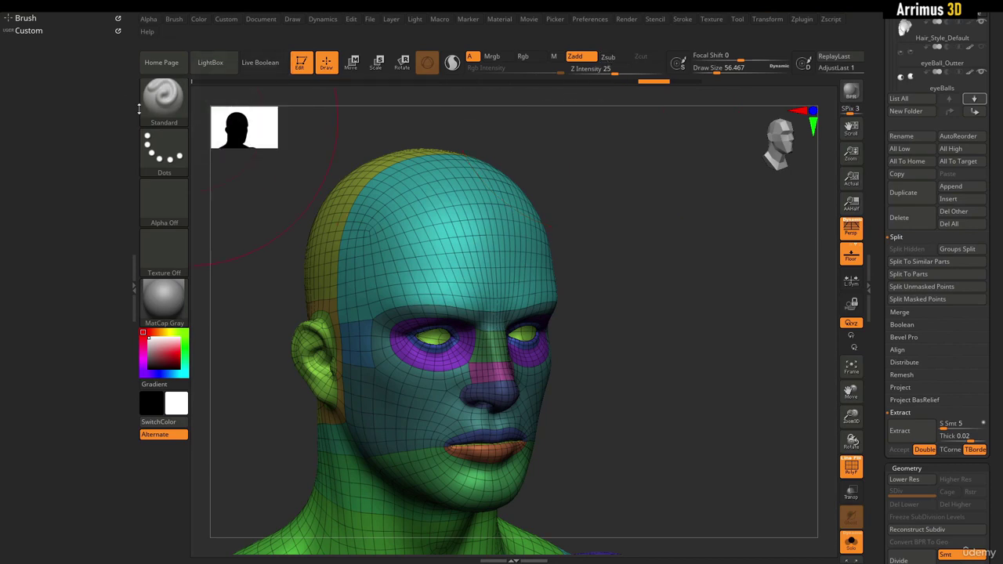
Reduce the draw size to about 15.6, raise a symmetrical bulge on the forehead, and undo the bulge.
key("s")
left_click_drag(457, 269, 447, 269)
left_click_drag(603, 184, 639, 177)
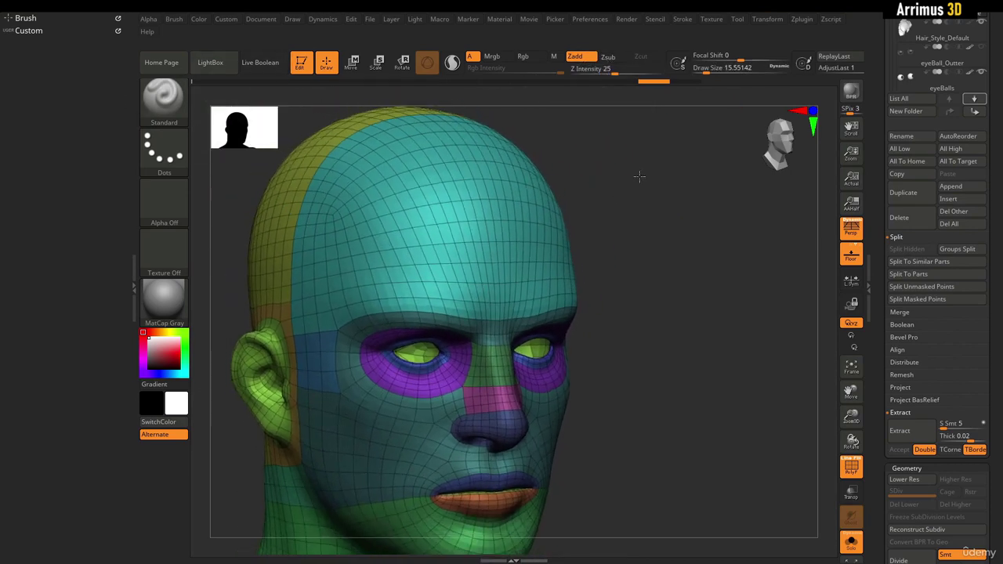
mouse_move(376, 207)
left_mouse_down()
mouse_move(436, 176)
mouse_move(430, 231)
mouse_move(415, 248)
left_mouse_up()
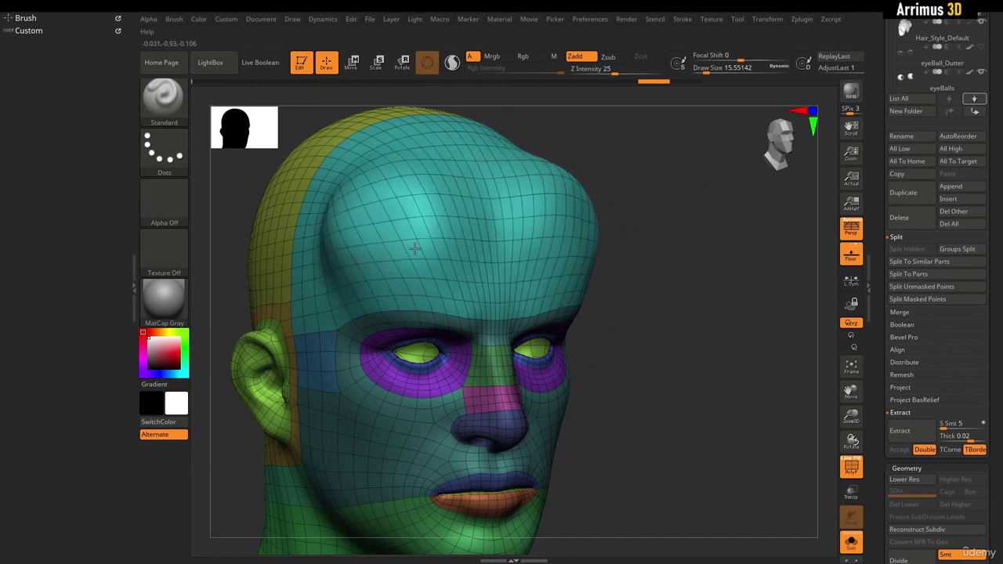
left_click_drag(647, 193, 705, 196)
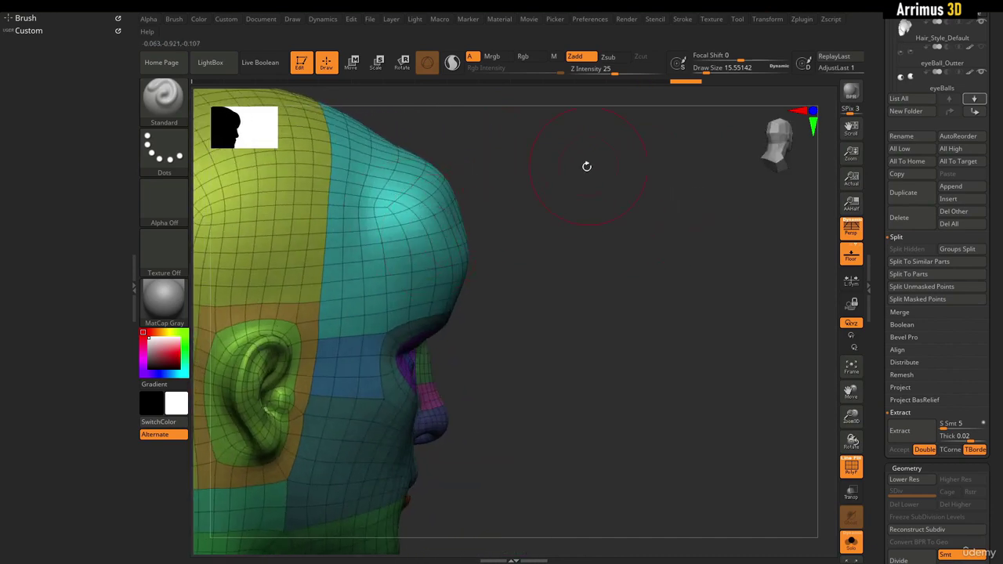
key("ctrl+z")
key("ctrl+z")
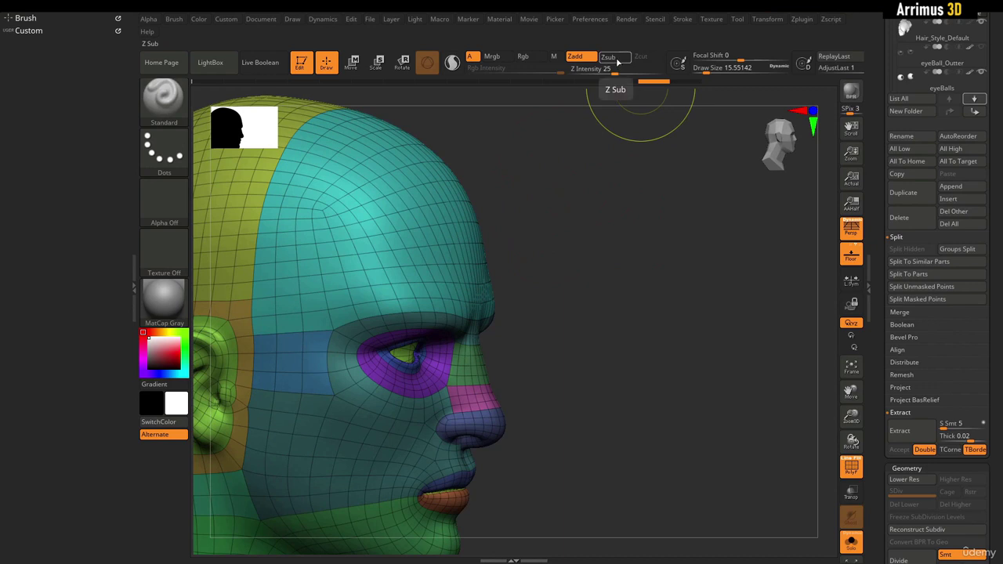
Switch the Standard brush to Zsub, carve a stroke into the forehead, and undo it.
left_click(617, 61)
mouse_move(376, 251)
left_mouse_down()
mouse_move(387, 238)
mouse_move(372, 235)
mouse_move(404, 255)
left_mouse_up()
key("ctrl+z")
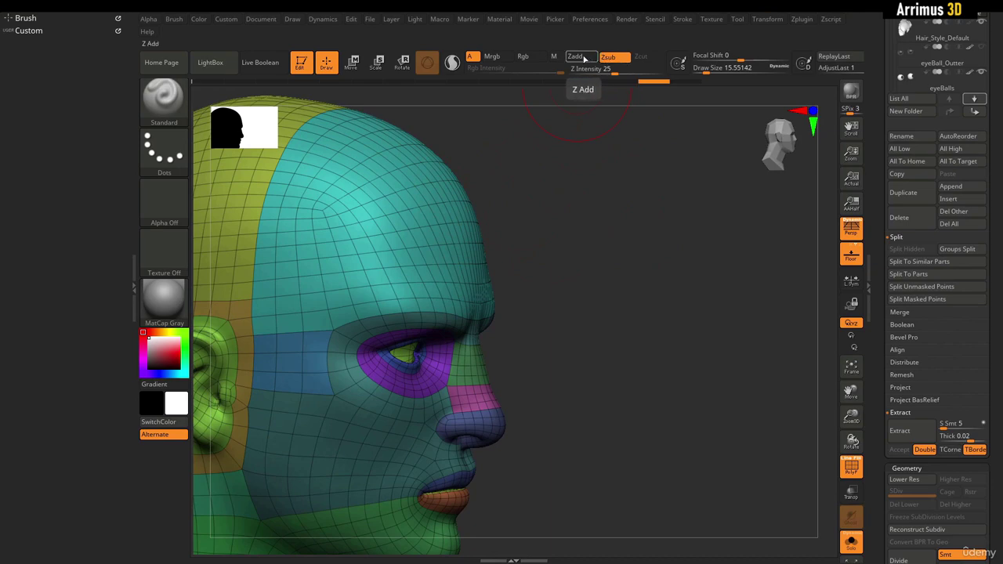
Return the brush to Zadd, carve a hollow in the forehead by temporarily inverting the stroke, and undo it.
left_click(584, 59)
left_click_drag(567, 167, 509, 219)
mouse_move(380, 271)
left_mouse_down("alt")
mouse_move(398, 271)
mouse_move(388, 267)
mouse_move(411, 235)
left_mouse_up("alt")
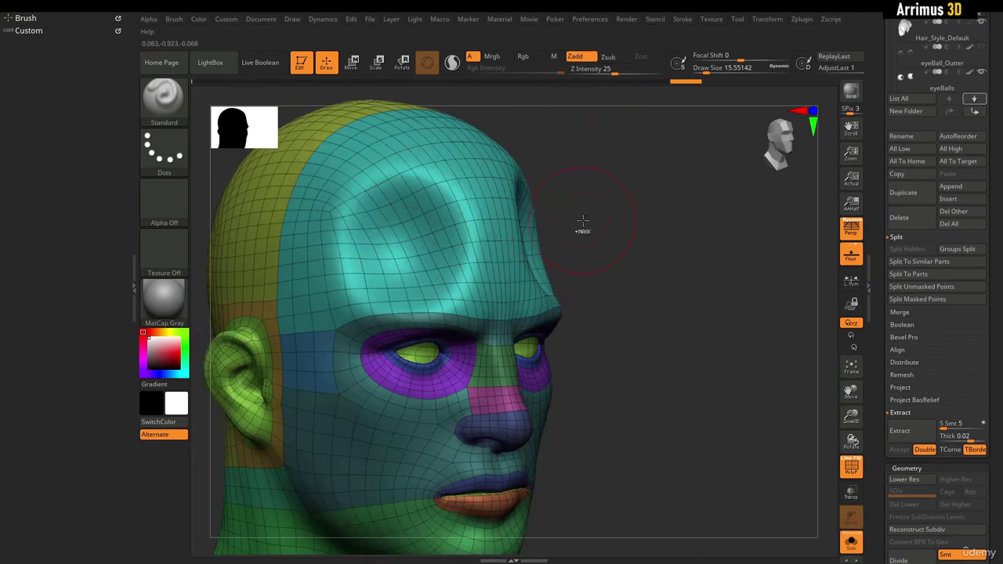
key("ctrl+z")
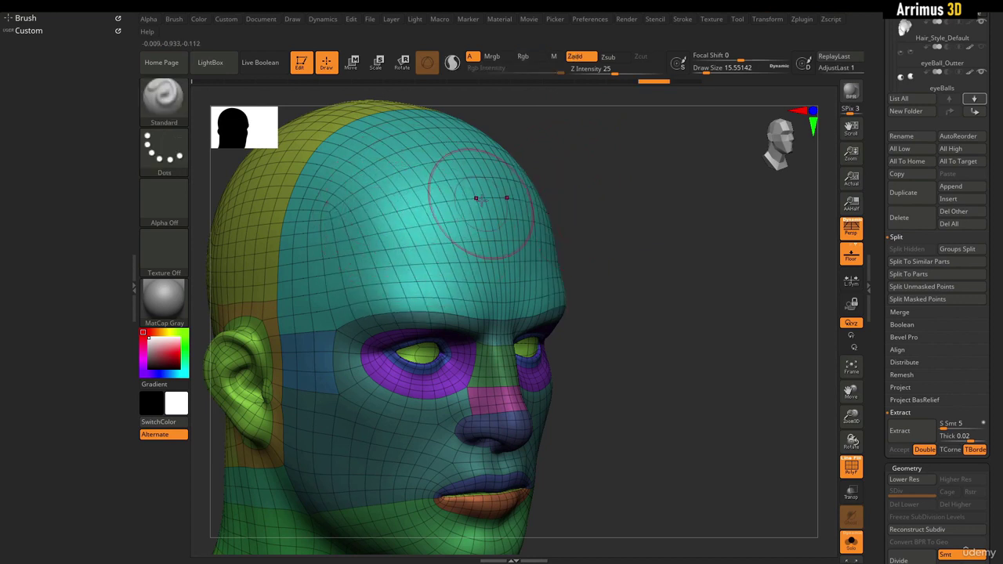
Try another sculpting stroke on the forehead, undo it, and keep the brush in Zadd mode.
left_click_drag(593, 214, 613, 236, "alt")
mouse_move(417, 225)
left_mouse_down()
mouse_move(455, 253)
mouse_move(380, 208)
mouse_move(400, 284)
mouse_move(376, 278)
left_mouse_up()
key("ctrl+z")
key("ctrl+z")
left_click_drag(666, 235, 633, 246)
key("ctrl+z")
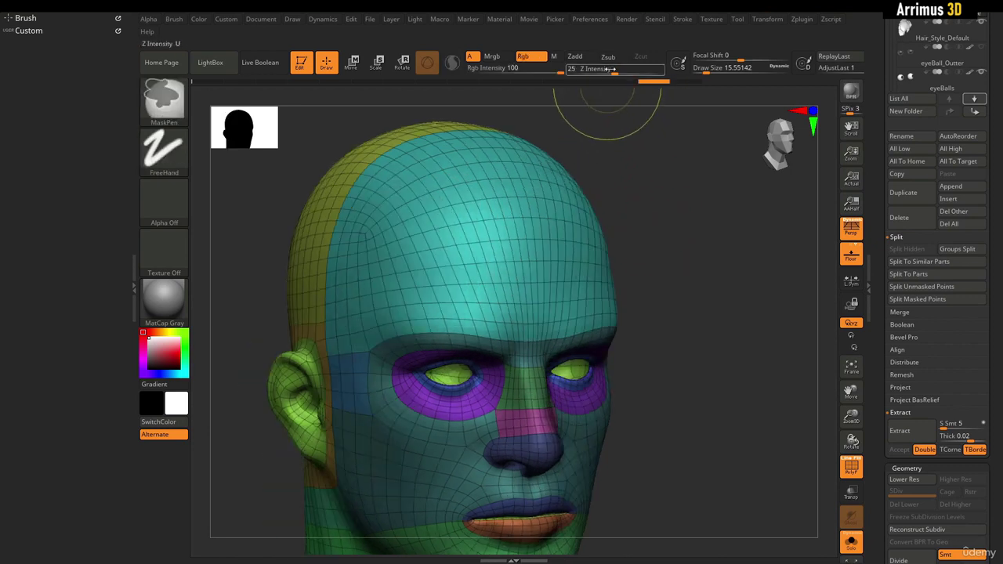
left_click(577, 58)
left_click_drag(627, 167, 644, 168)
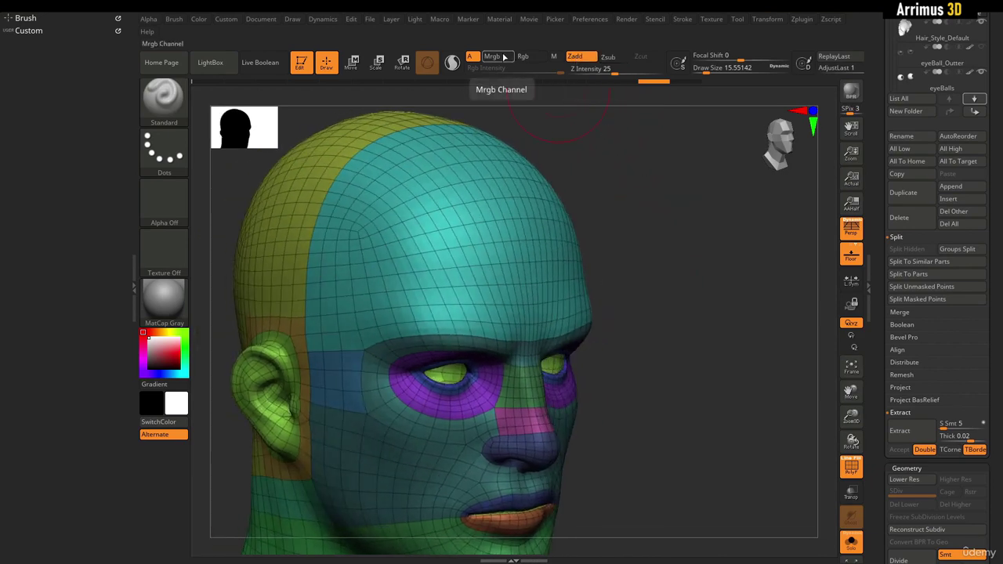
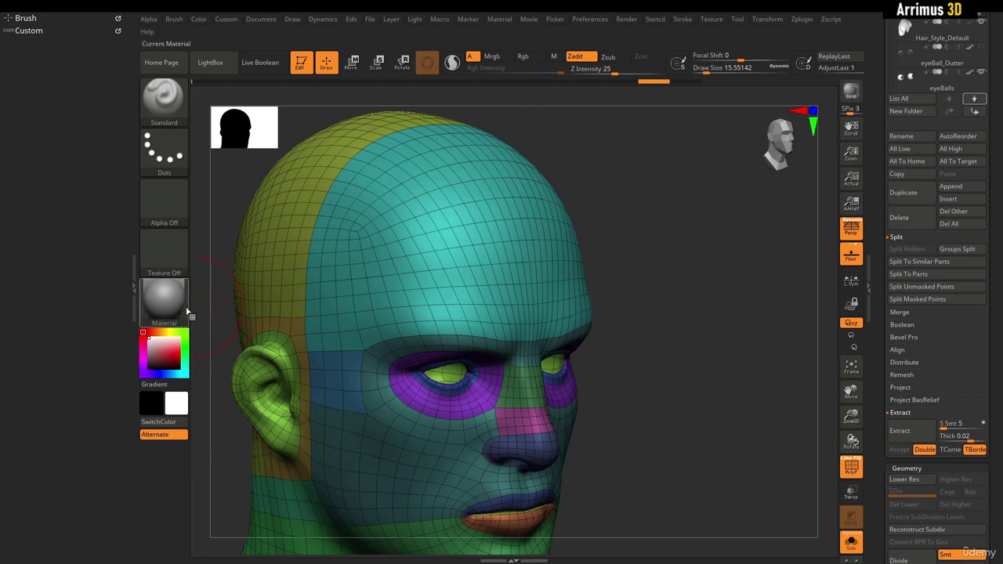
Change the current material to MatCap Red Wax.
mouse_move(184, 312)
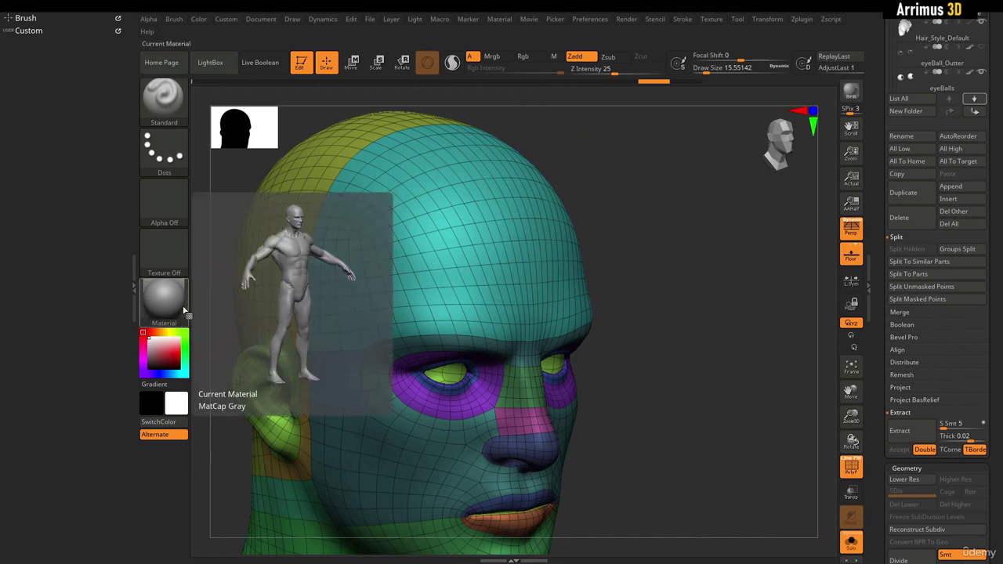
left_click(177, 310)
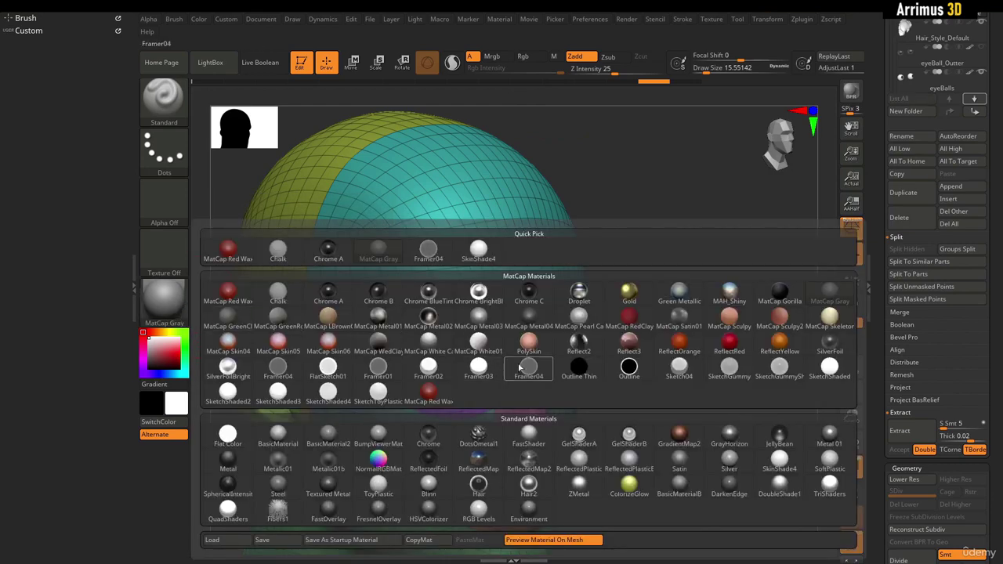
left_click(430, 390)
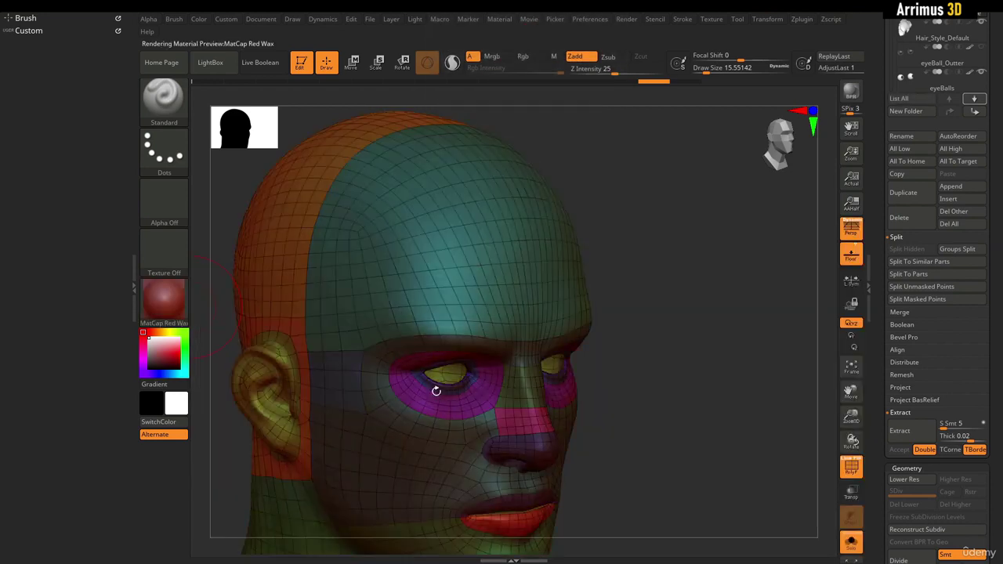
Enable the brush's material channel (M) and turn off Zadd.
left_click_drag(717, 210, 657, 173)
left_click(557, 58)
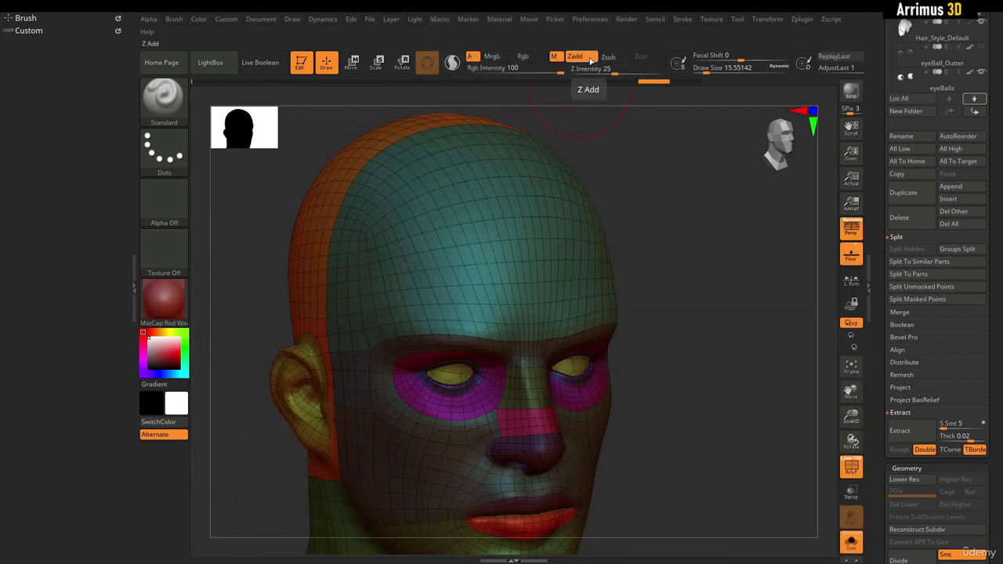
left_click(591, 57)
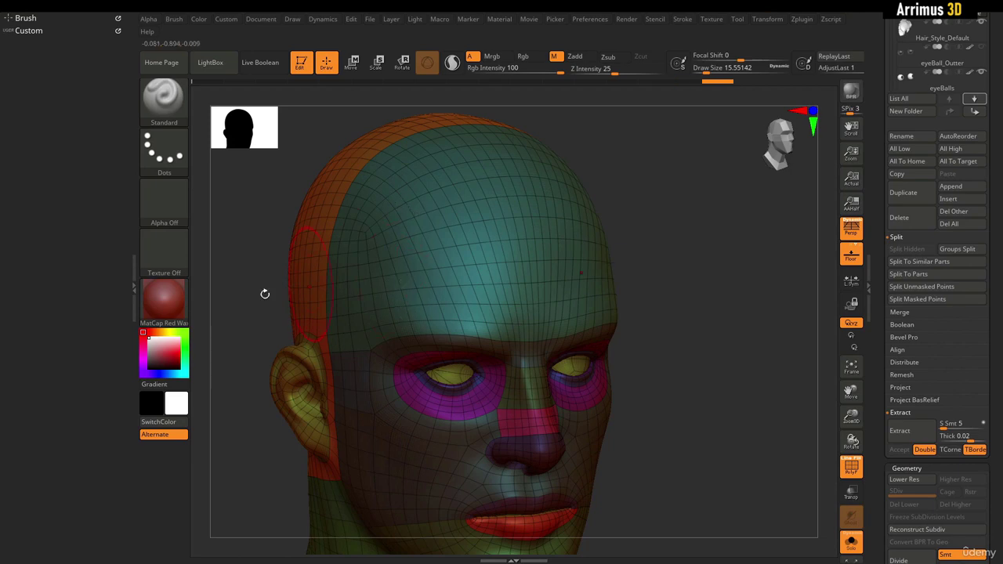
Change the current material to MatCap Gray and hide the PolyFrame display on the head.
left_click(163, 298)
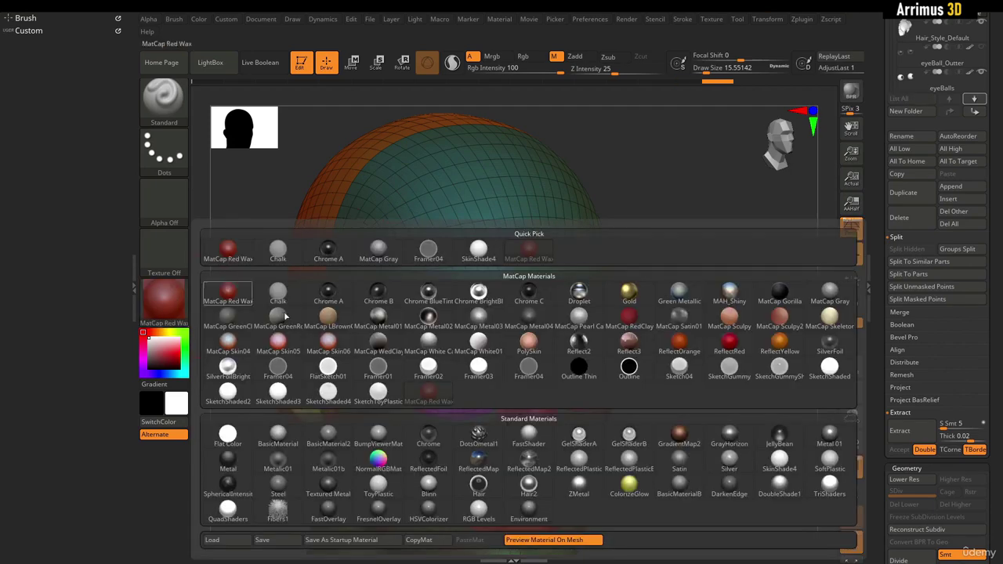
left_click(828, 299)
mouse_move(694, 295)
left_mouse_down()
mouse_move(705, 293)
mouse_move(695, 296)
left_mouse_up()
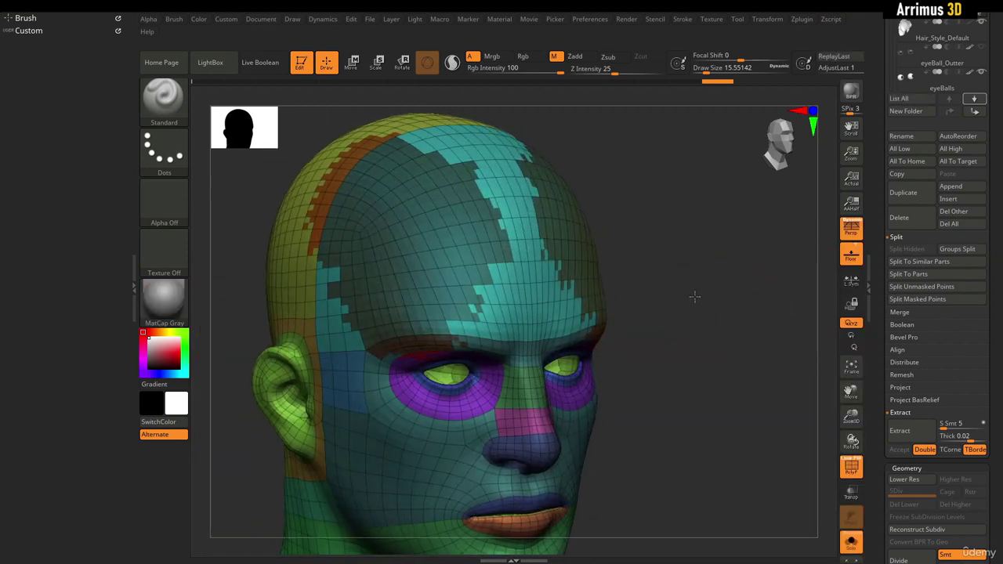
key("shift+f")
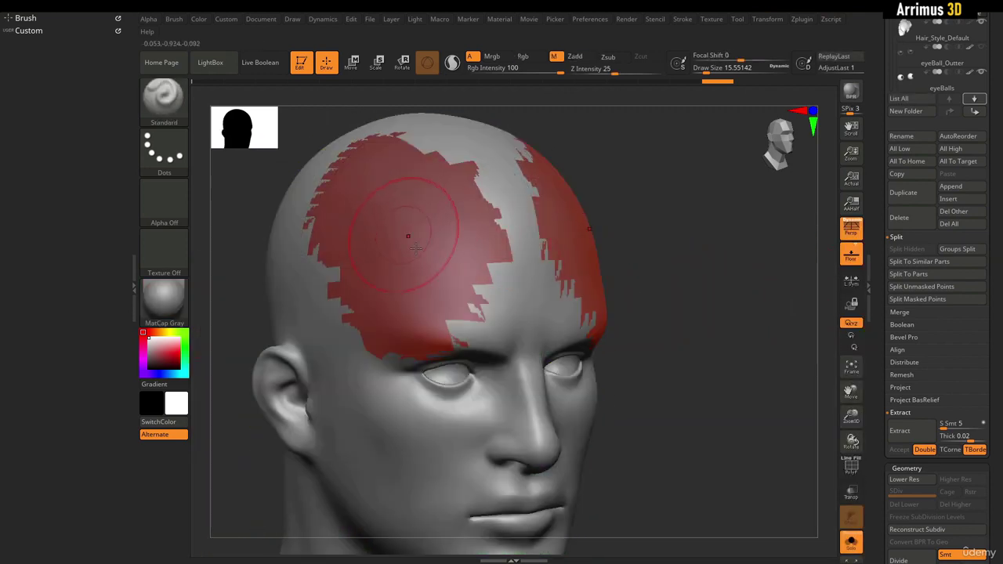
Erase the mask from the forehead and scalp, and set the brush's Draw Size to about 25.
mouse_move(680, 269)
left_mouse_down()
mouse_move(716, 274)
mouse_move(692, 269)
mouse_move(676, 229)
left_mouse_up()
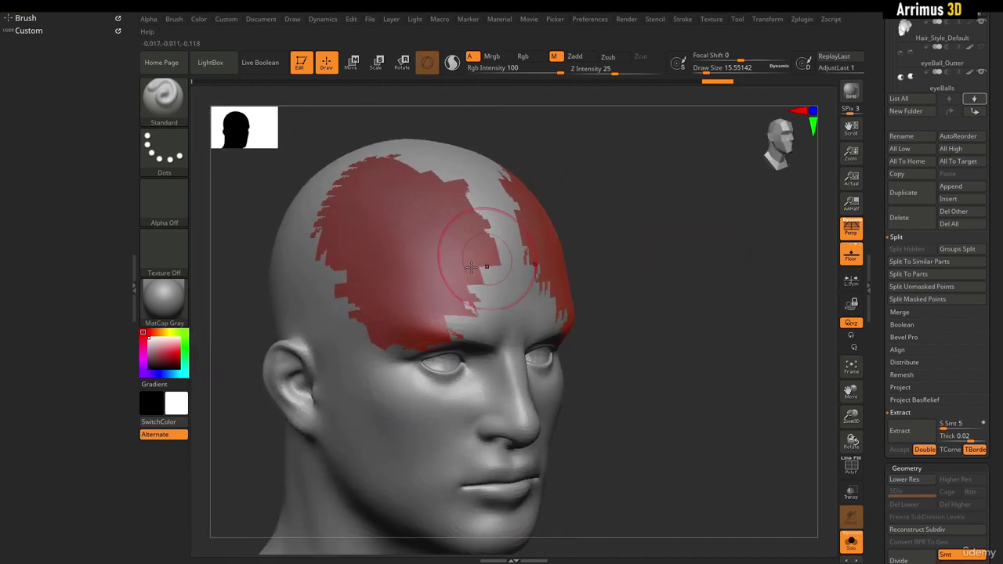
mouse_move(463, 298)
left_mouse_down("ctrl+alt")
mouse_move(466, 286)
mouse_move(408, 329)
mouse_move(400, 354)
mouse_move(306, 221)
left_mouse_up("ctrl+alt")
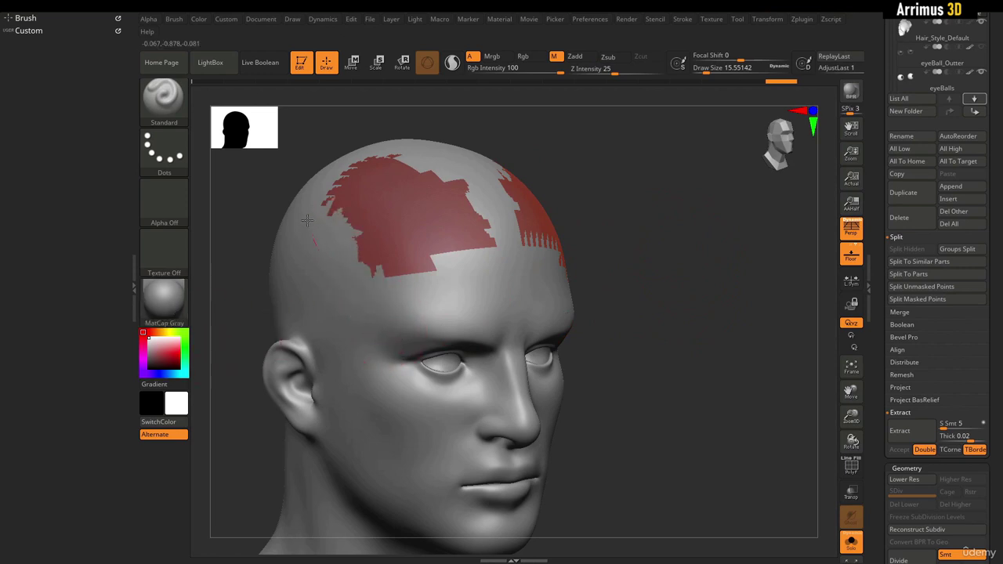
mouse_move(336, 173)
left_mouse_down("ctrl+alt")
mouse_move(385, 159)
mouse_move(350, 192)
left_mouse_up("ctrl+alt")
left_click_drag(643, 252, 652, 285, "alt")
mouse_move(537, 269)
left_mouse_down()
mouse_move(458, 214)
mouse_move(416, 267)
mouse_move(461, 302)
left_mouse_up()
mouse_move(656, 325)
left_mouse_down()
mouse_move(616, 309)
mouse_move(619, 321)
left_mouse_up()
key("s")
left_click_drag(473, 282, 475, 282)
left_click_drag(619, 267, 641, 281, "alt")
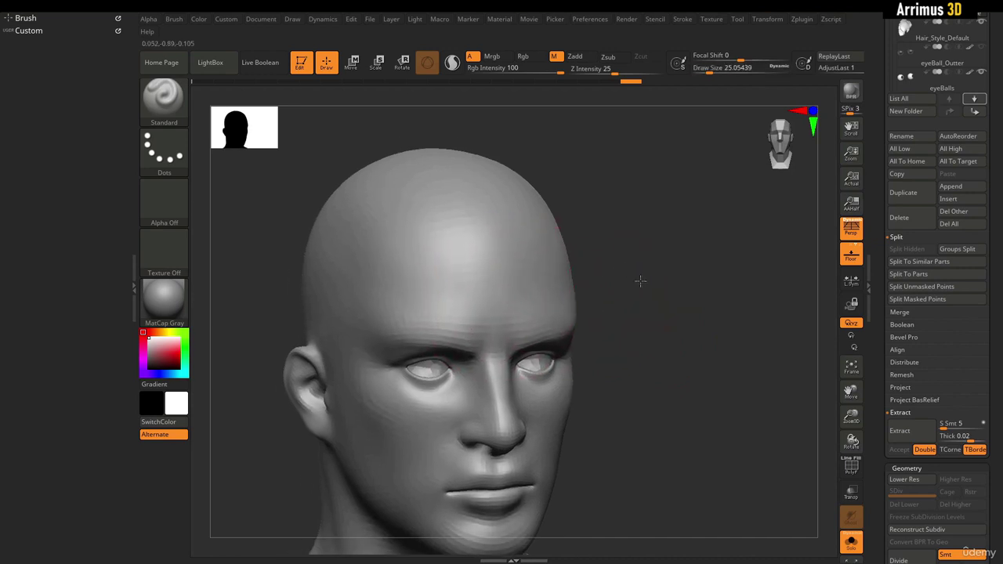
Smooth the area around the inner eye corners and nose bridge twice, undoing each stroke.
key("shift")
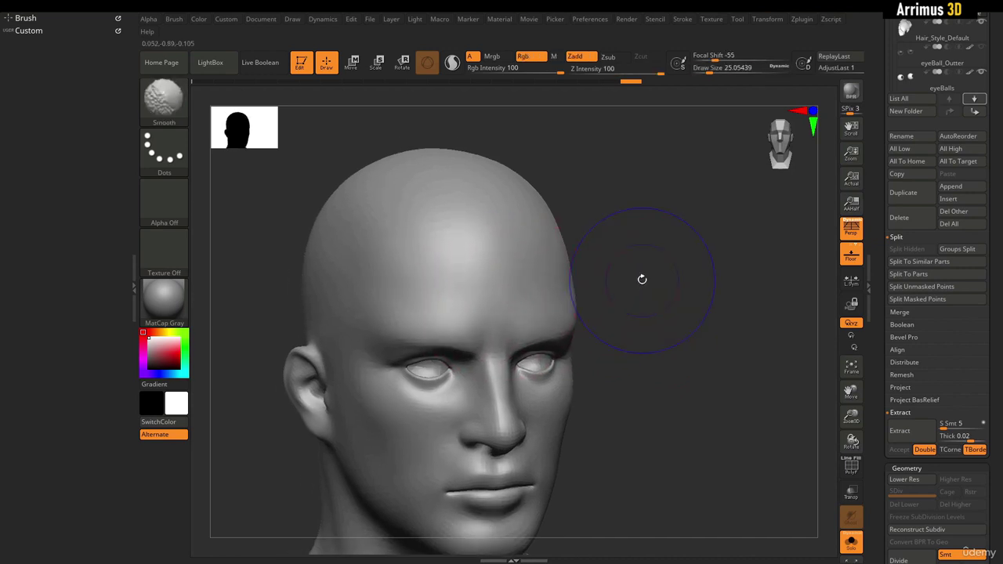
mouse_move(463, 354)
left_mouse_down("shift")
mouse_move(416, 387)
mouse_move(453, 372)
left_mouse_up("shift")
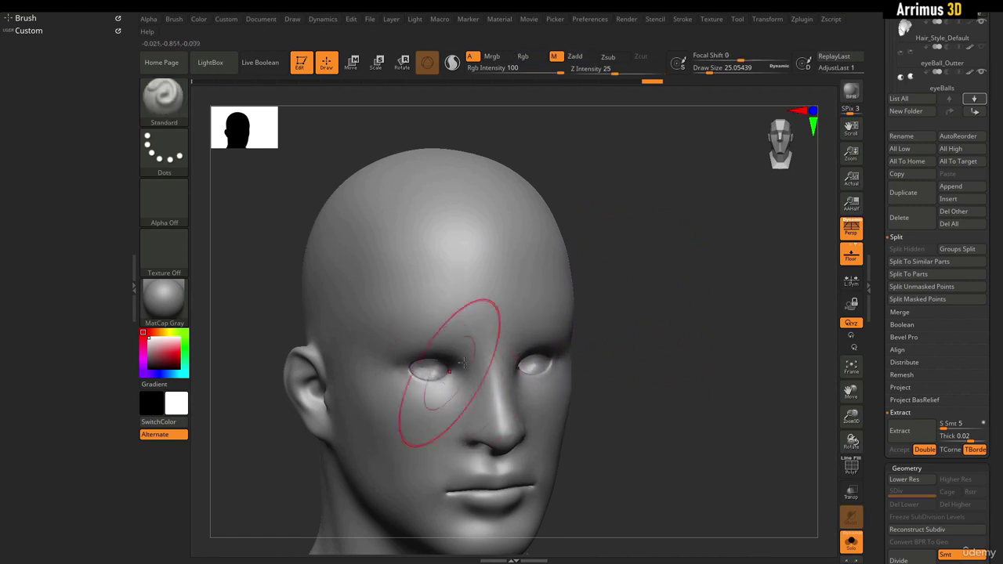
key("ctrl+z")
key("shift")
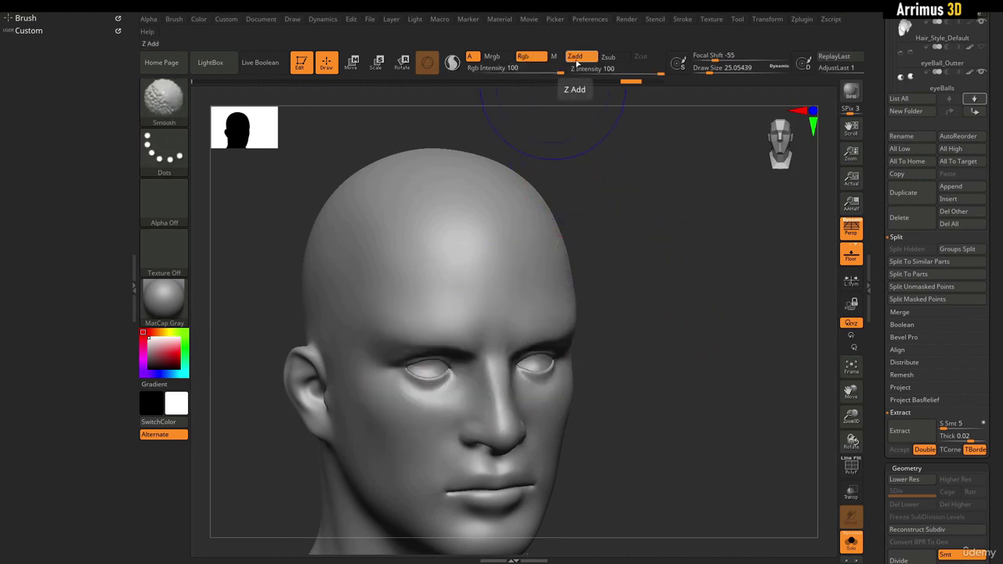
mouse_move(468, 362)
left_mouse_down("shift")
mouse_move(461, 327)
mouse_move(438, 402)
mouse_move(448, 384)
left_mouse_up("shift")
key("ctrl+z")
key("shift")
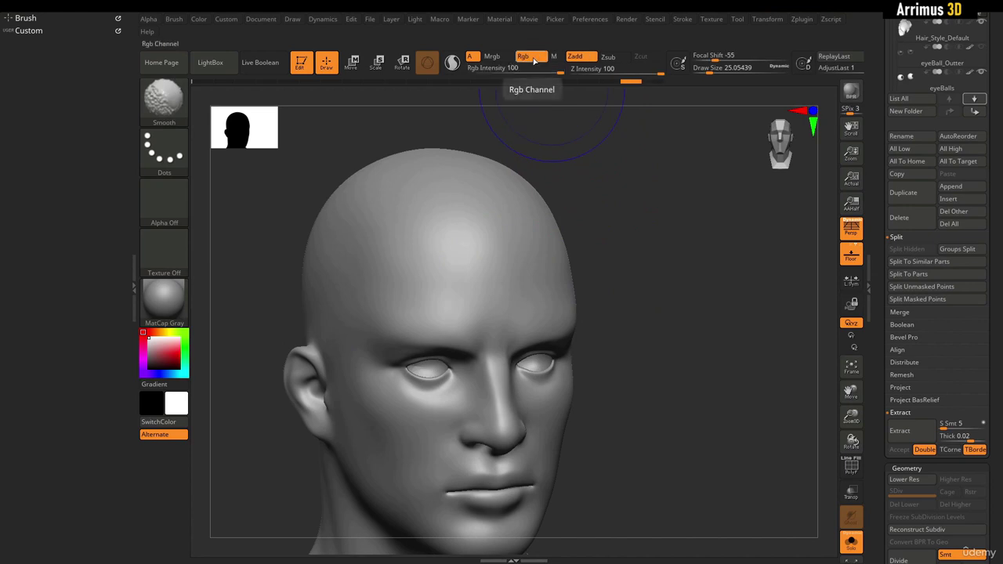
Look through the available stroke types and the 3D sculpting brushes without changing the current ones.
right_click_drag(654, 213, 676, 250, "ctrl")
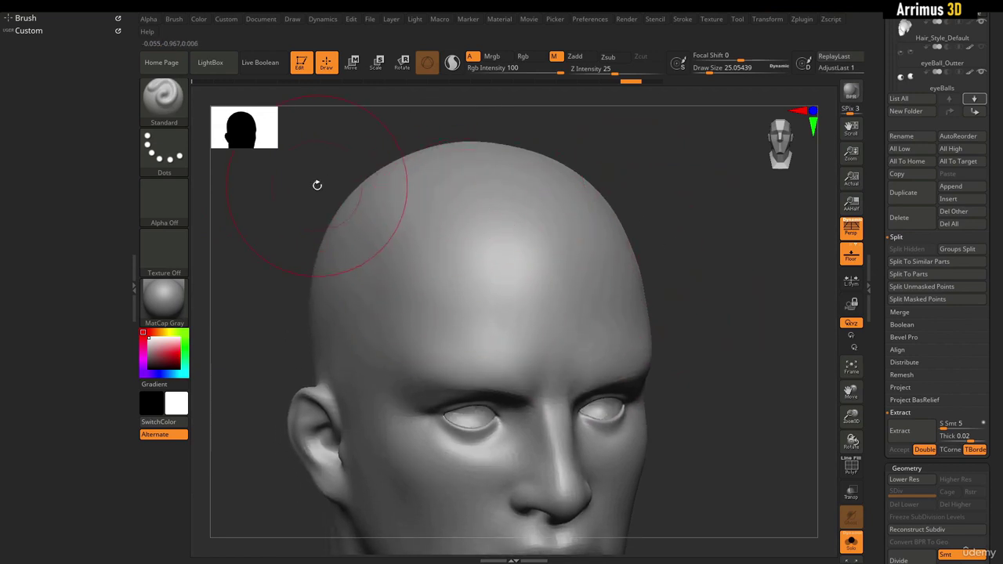
left_click(164, 157)
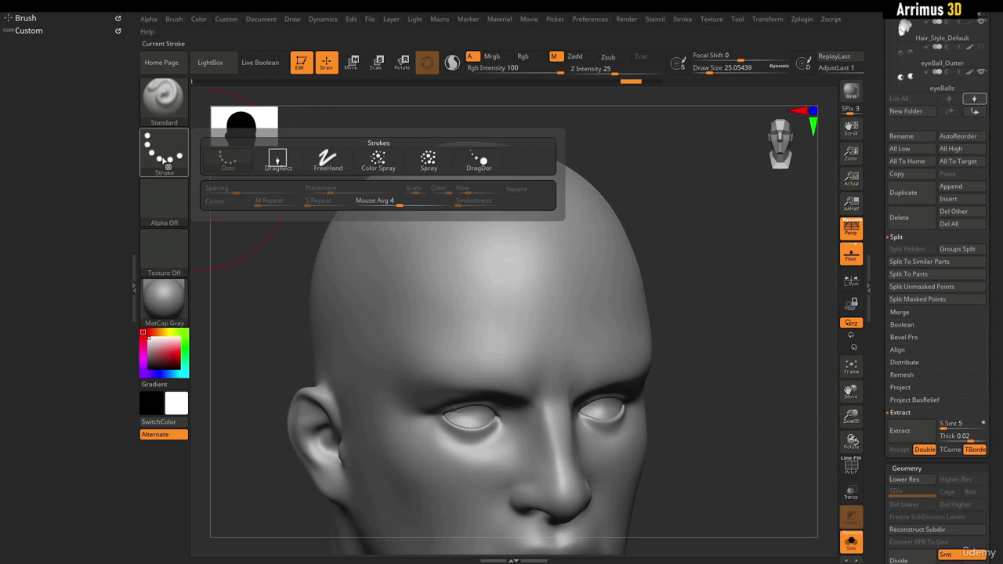
left_click(165, 102)
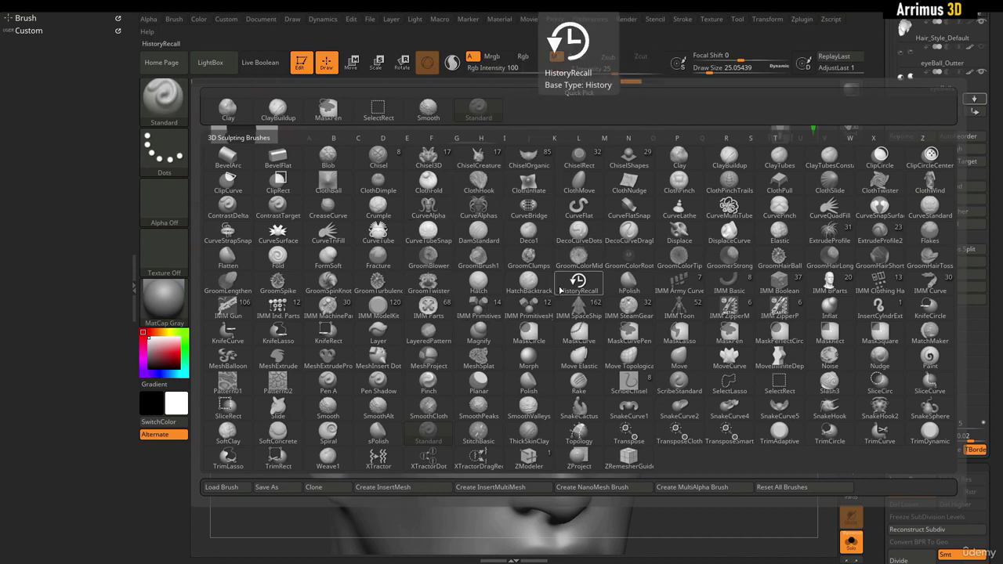
left_click(493, 218)
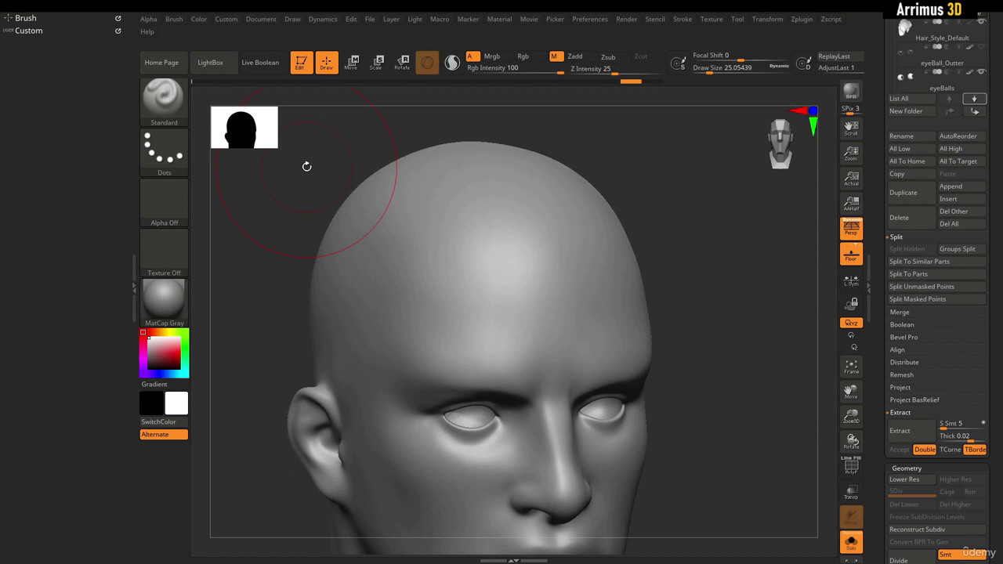
Load the TrimSmoothBorder brush from the Trim folder of the LightBox brush library.
key("comma")
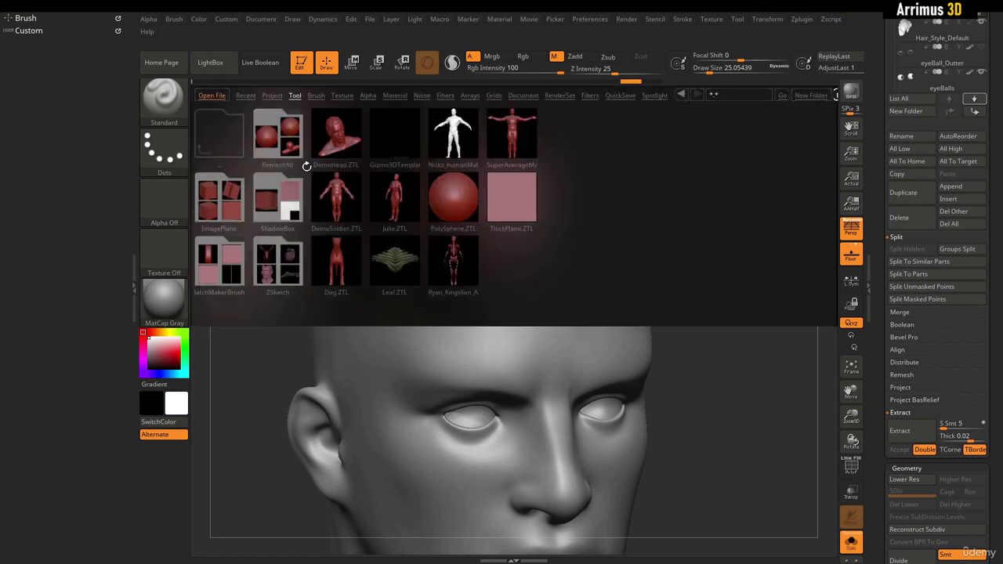
left_click(318, 96)
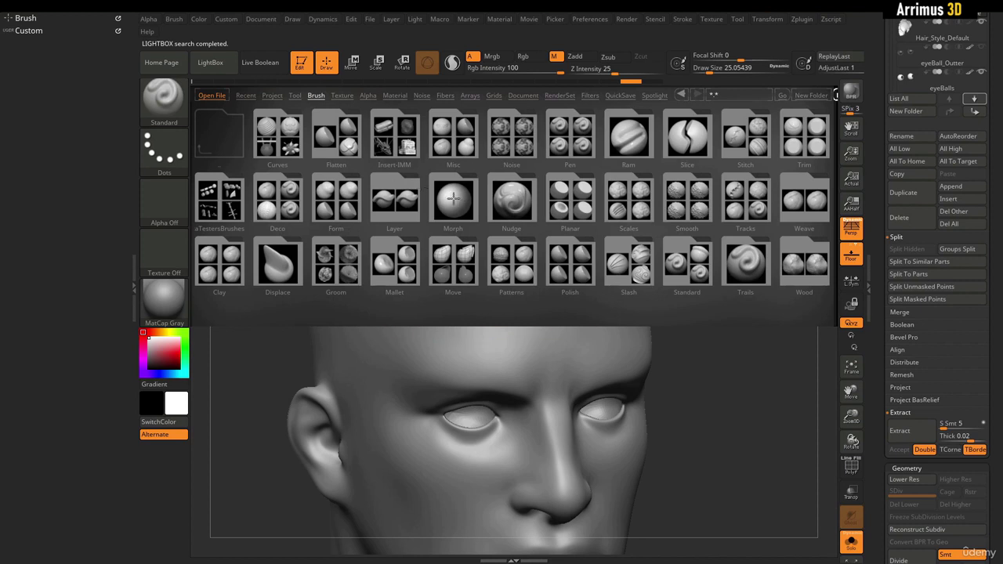
double_click(799, 146)
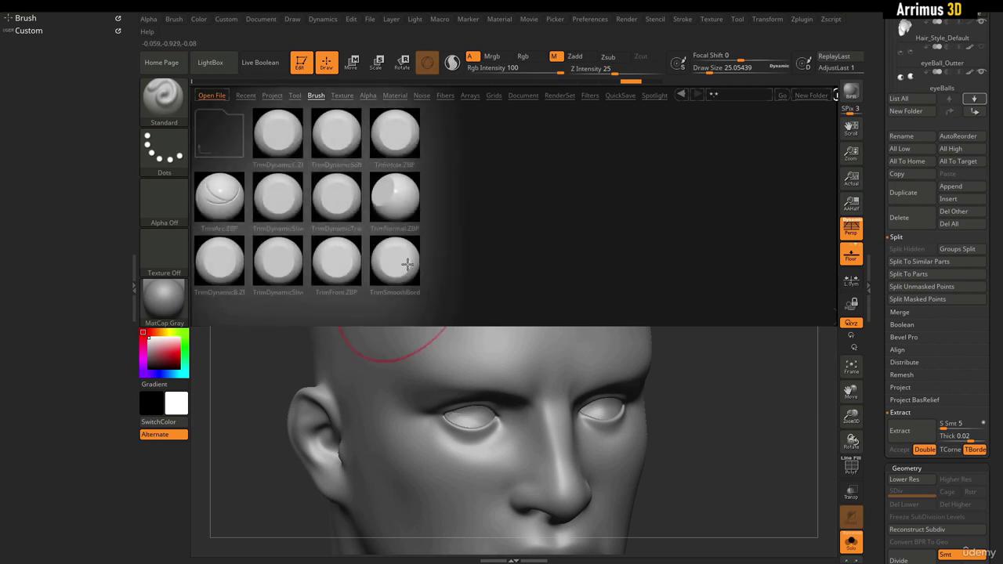
double_click(406, 264)
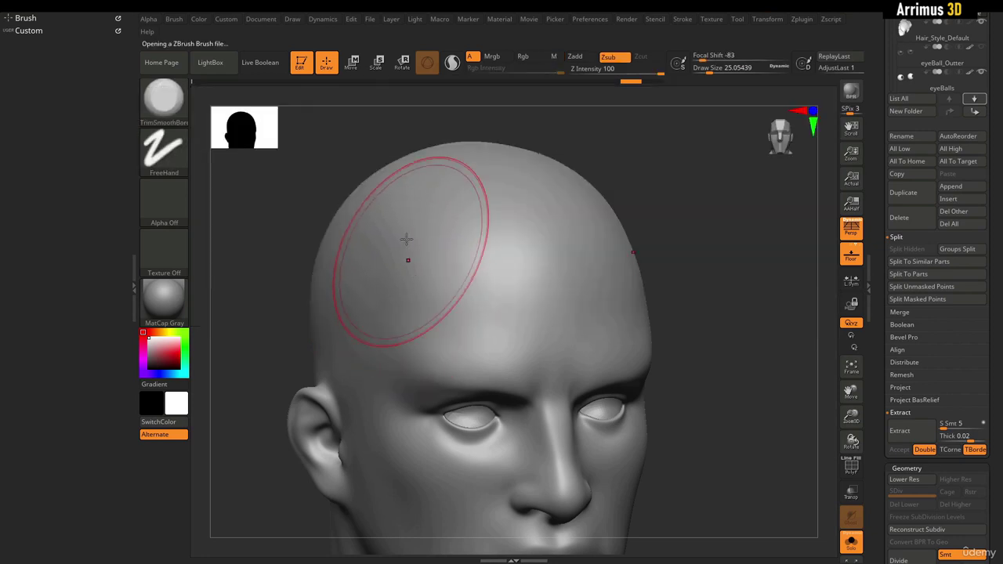
Flatten the skull, forehead, nose and cheeks with several strokes of the TrimSmoothBorder brush.
mouse_move(471, 260)
left_mouse_down()
mouse_move(486, 242)
mouse_move(423, 298)
mouse_move(515, 355)
mouse_move(542, 423)
mouse_move(506, 225)
mouse_move(450, 165)
left_mouse_up()
mouse_move(397, 424)
left_mouse_down()
mouse_move(384, 365)
mouse_move(470, 366)
mouse_move(464, 352)
left_mouse_up()
mouse_move(719, 338)
left_mouse_down()
mouse_move(705, 314)
mouse_move(628, 327)
mouse_move(650, 229)
mouse_move(648, 305)
left_mouse_up()
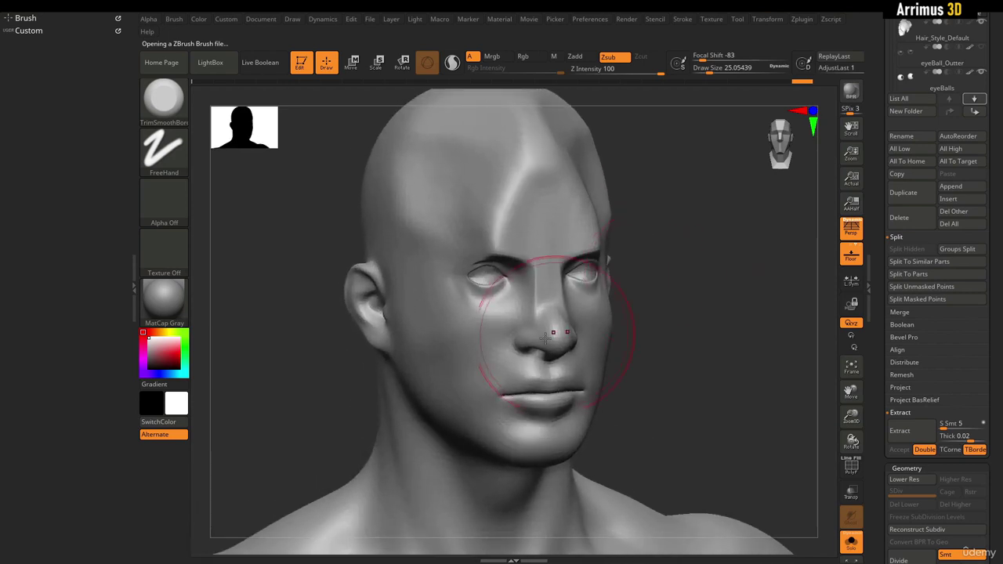
mouse_move(553, 334)
left_mouse_down()
mouse_move(494, 380)
mouse_move(445, 333)
mouse_move(486, 369)
mouse_move(470, 392)
mouse_move(458, 258)
mouse_move(478, 301)
mouse_move(580, 188)
left_mouse_up()
right_click_drag(666, 216, 671, 256)
mouse_move(521, 247)
left_mouse_down()
mouse_move(502, 279)
mouse_move(470, 286)
mouse_move(472, 203)
mouse_move(463, 215)
left_mouse_up()
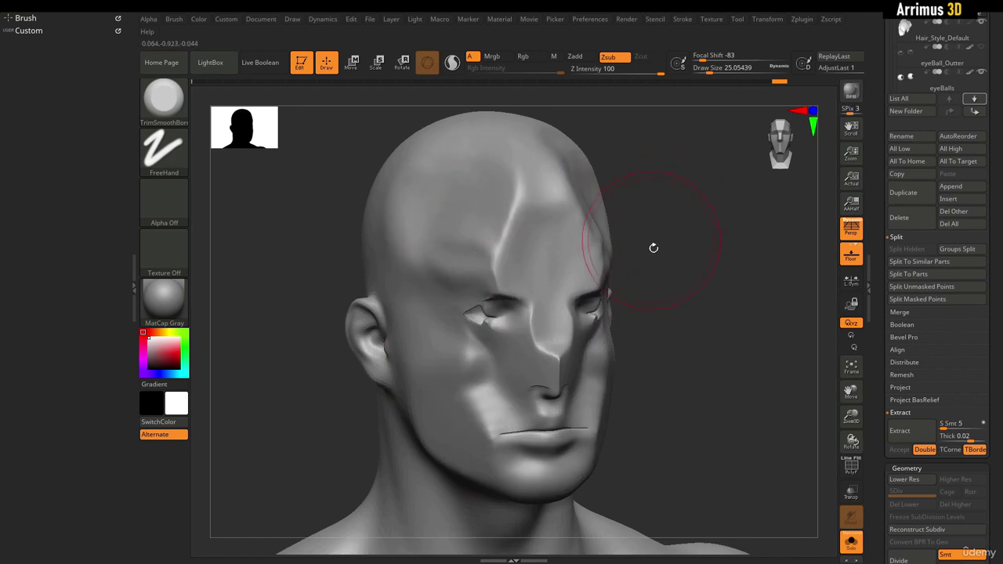
left_click_drag(670, 245, 648, 242)
Undo all the trim strokes on the head and face.
key("ctrl+z")
key("ctrl+z")
key("ctrl+z")
key("ctrl+z")
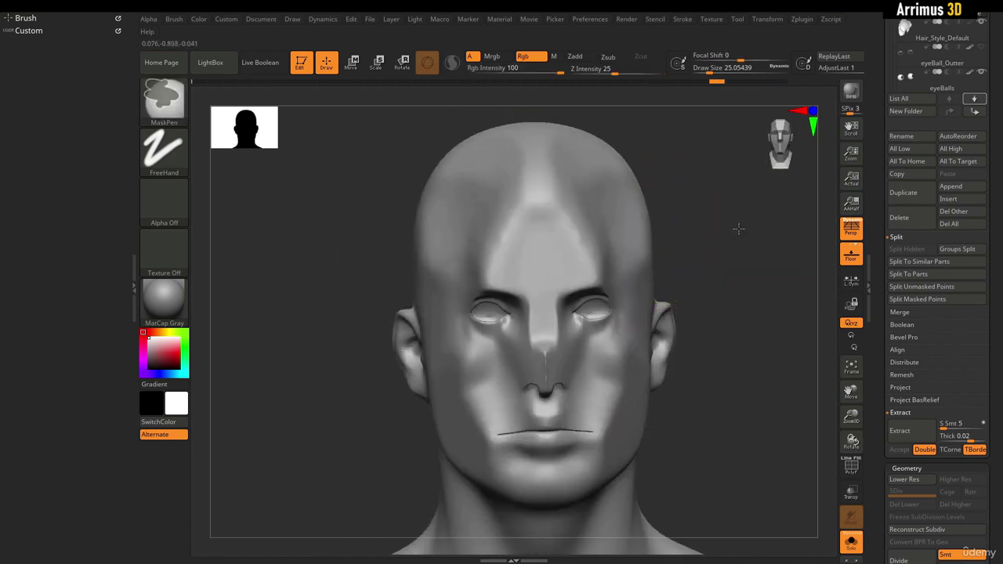
key("ctrl+z")
key("ctrl+z")
Load the IMM Train brush from the Insert-IMM folder of the LightBox brush library.
left_click_drag(739, 235, 720, 337)
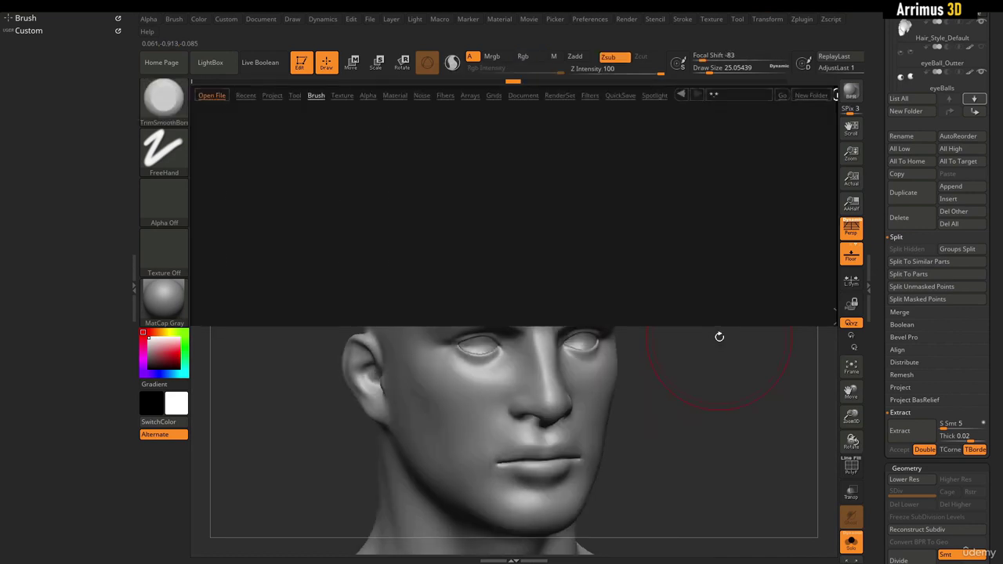
left_click(227, 131)
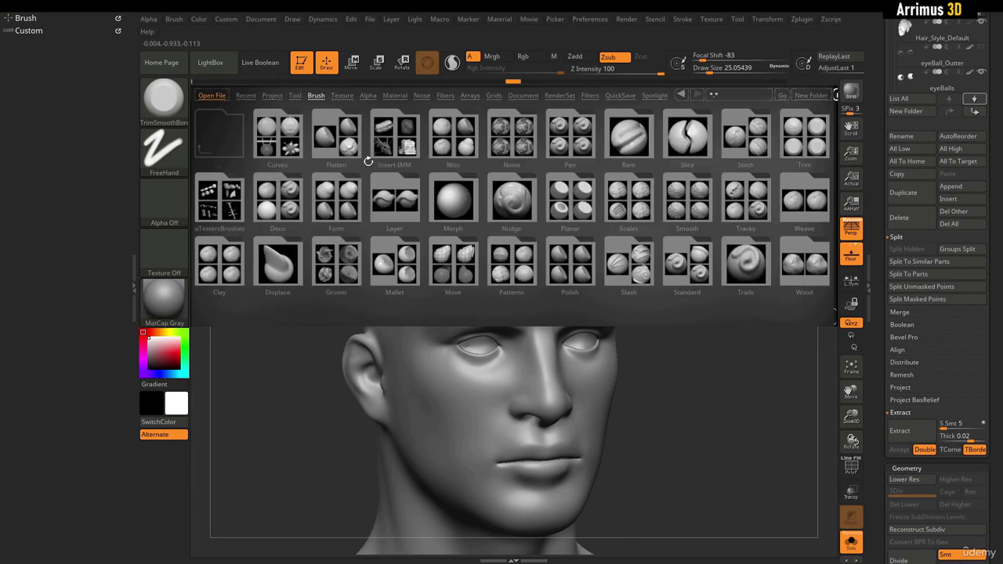
left_click(395, 146)
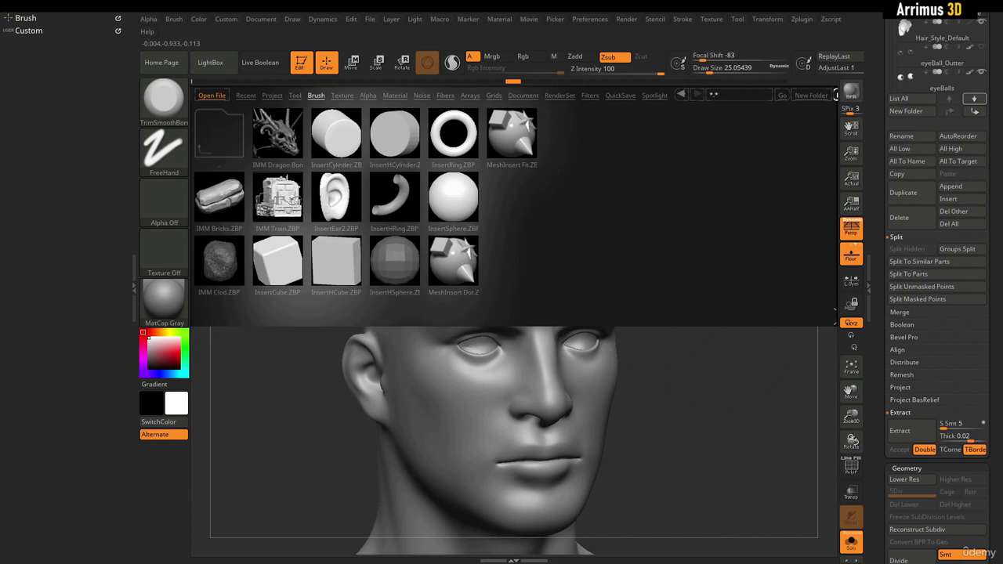
double_click(286, 198)
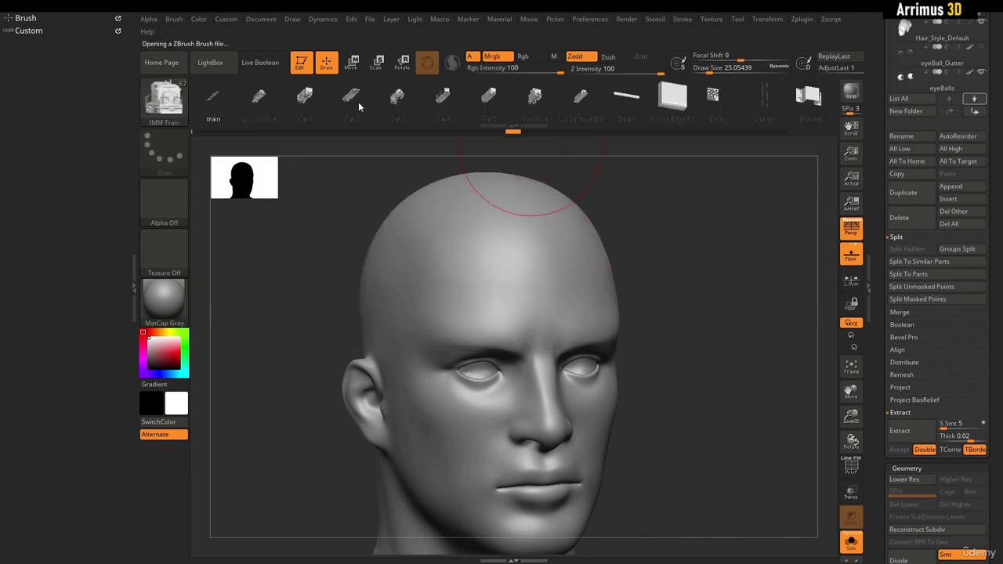
Select the steering wheel mesh among the IMM Train brush's inserts.
left_click(443, 96)
key("m")
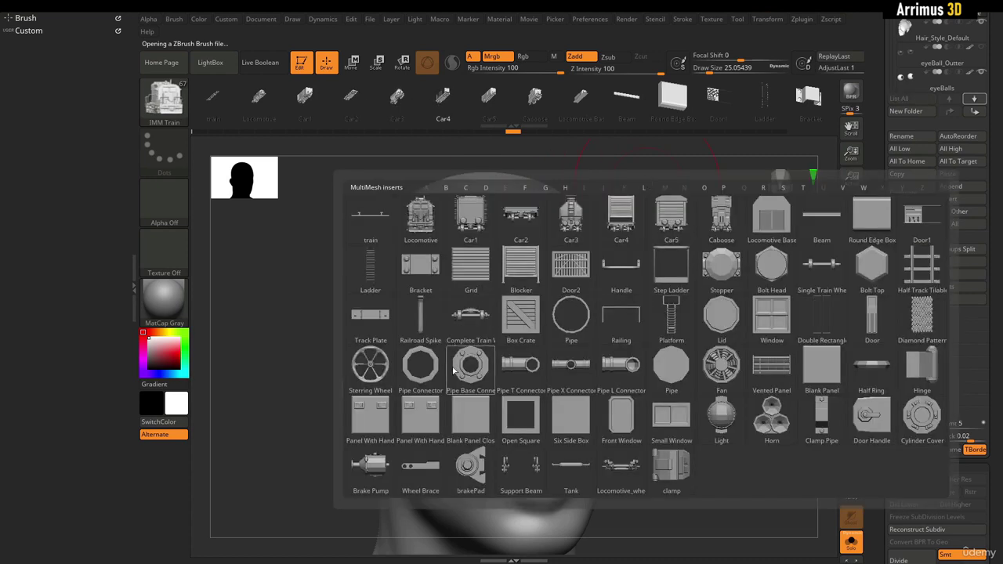
left_click(370, 367)
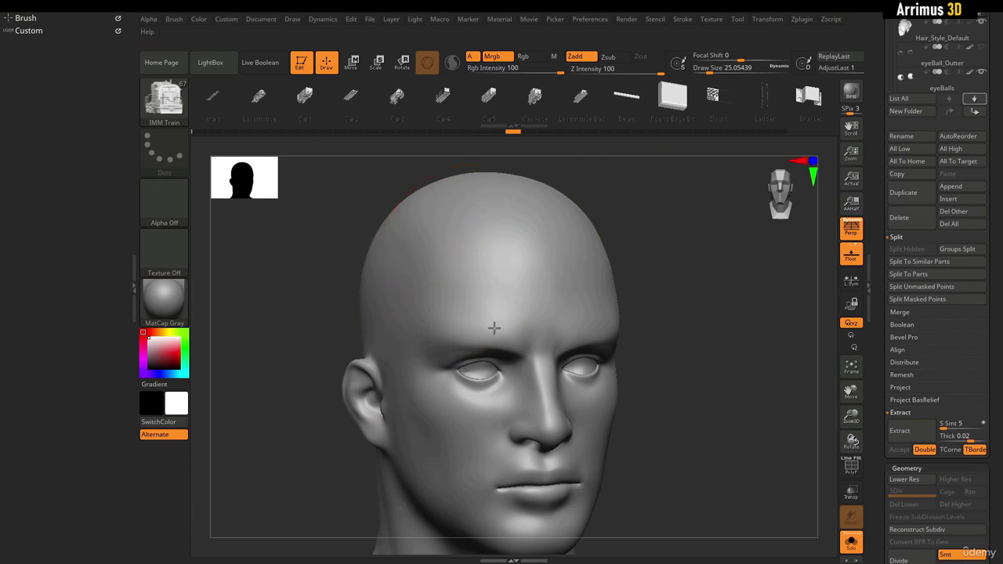
Try to insert the steering wheel on the head, and make Hair_Style_Default the active subtool.
left_click_drag(666, 236, 708, 240)
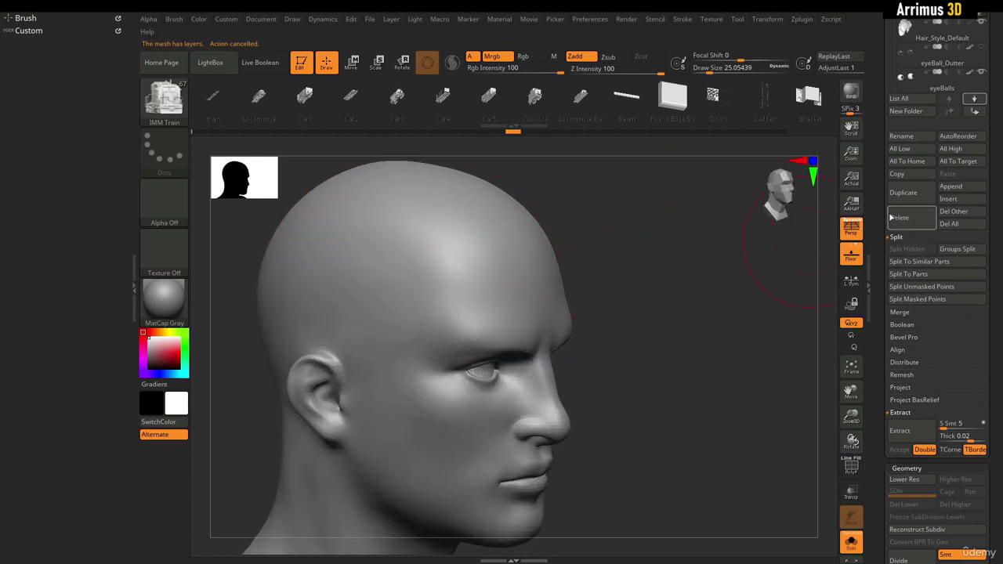
left_click_drag(880, 192, 893, 290)
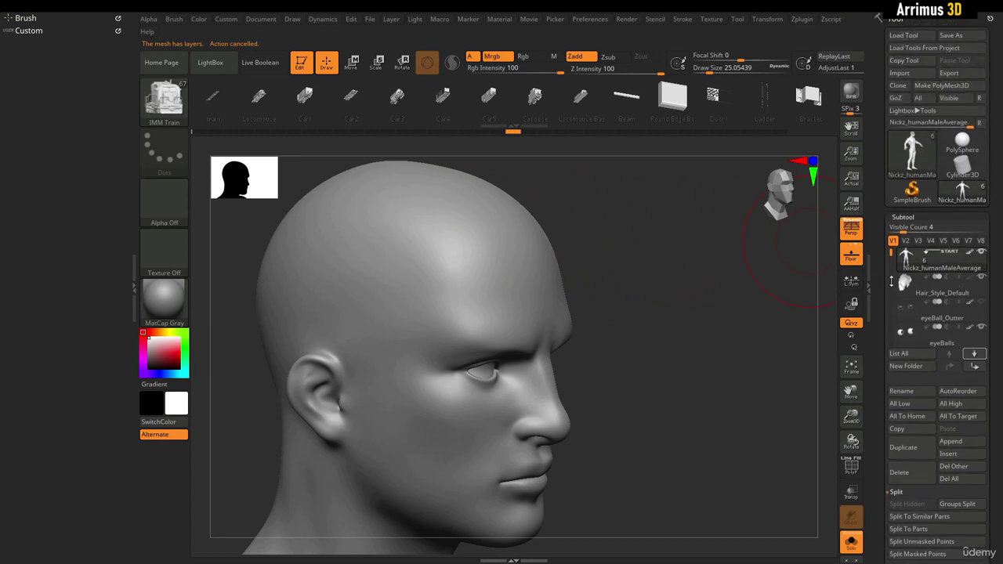
left_click(919, 288)
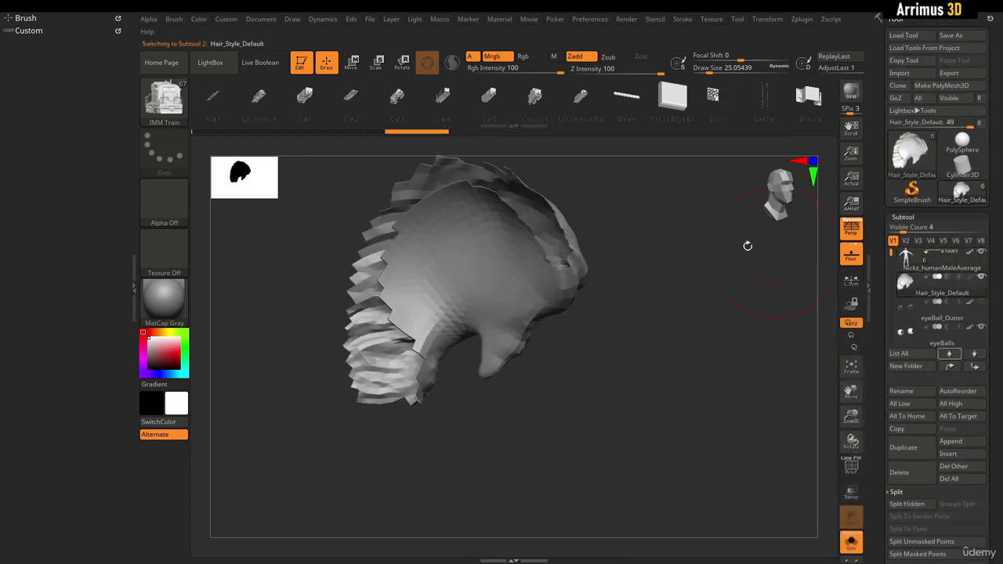
Insert the steering wheel mesh on the front of the hair and inspect it from an angle.
left_click_drag(748, 245, 768, 341)
key("ctrl+shift")
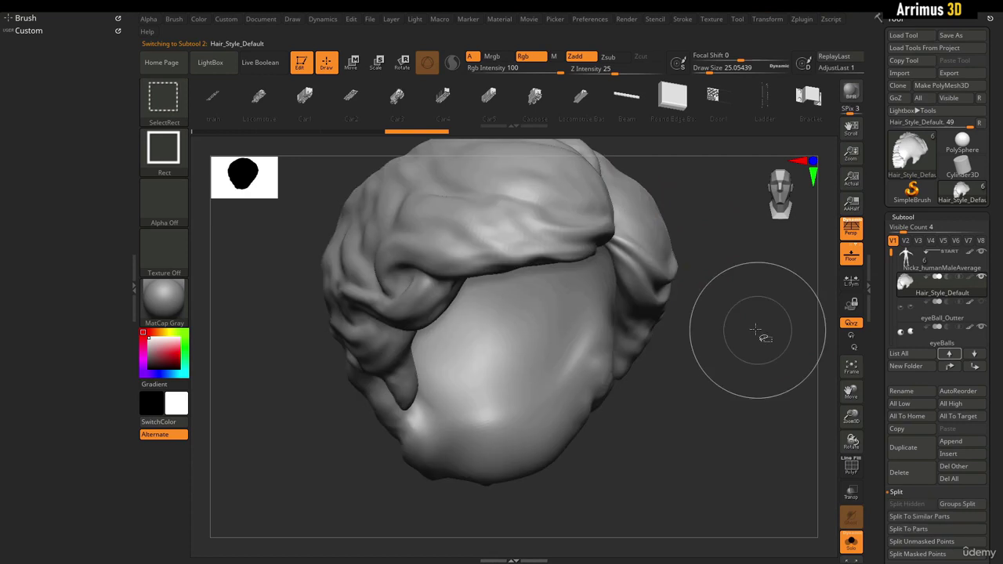
left_click(534, 96)
left_click_drag(452, 214, 525, 311)
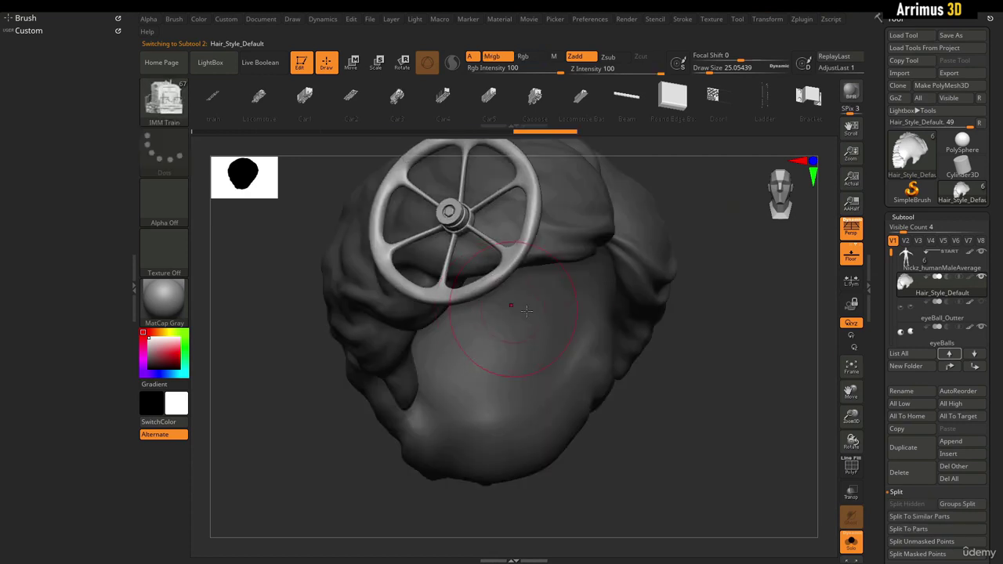
mouse_move(732, 345)
left_mouse_down()
mouse_move(732, 392)
mouse_move(721, 340)
mouse_move(729, 290)
left_mouse_up()
key("ctrl")
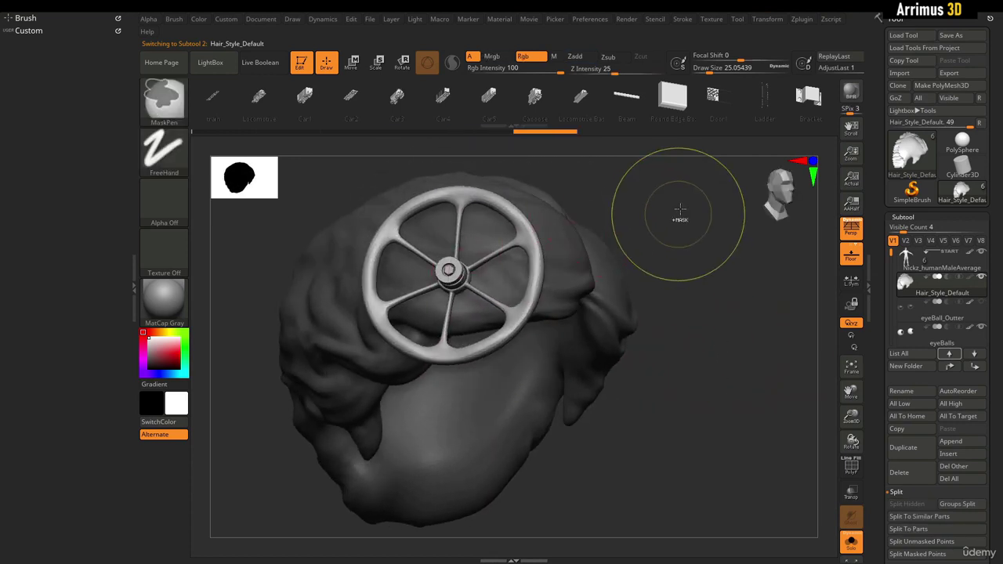
Undo the steering wheel insert and try inserting the Locomotive Base mesh on the hair.
key("ctrl+z")
left_click(581, 98)
left_click_drag(410, 229, 427, 319)
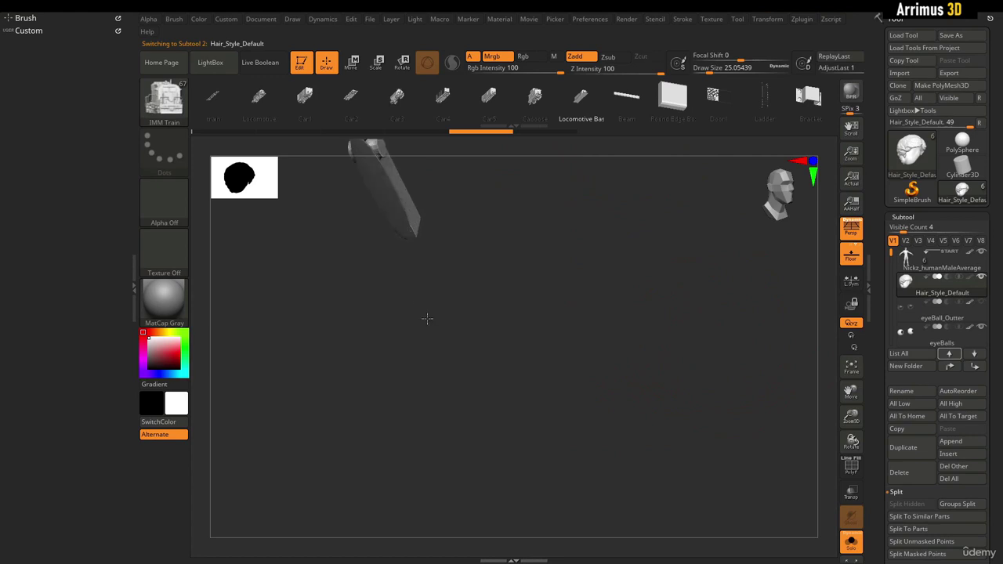
key("ctrl+z")
Try inserting the Car3 mesh from the IMM Train inserts on top of the hair, inspect it and undo it.
key("m")
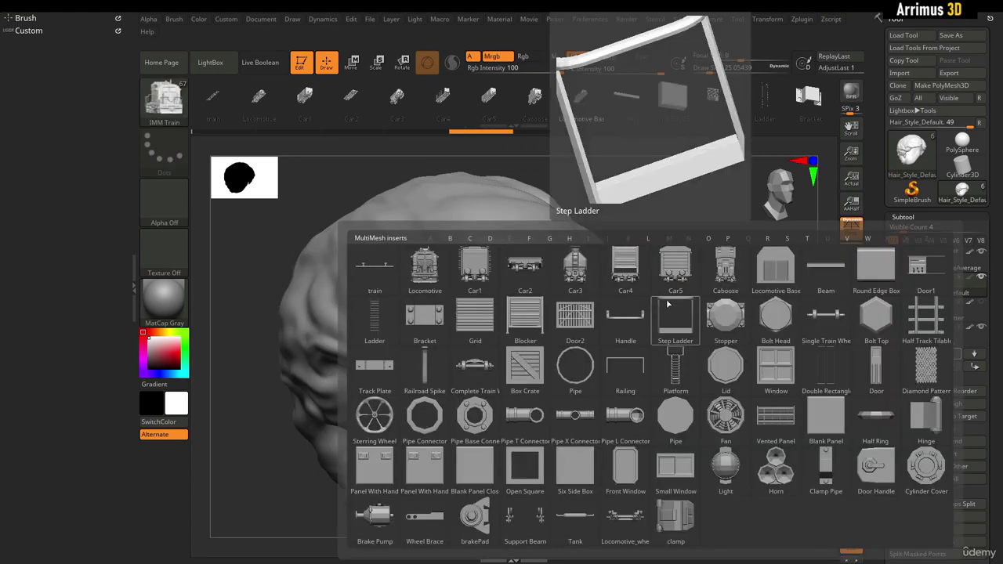
left_click(575, 267)
left_click_drag(399, 235, 470, 316)
left_click_drag(717, 333, 679, 338, "shift")
left_click_drag(703, 239, 698, 338, "alt")
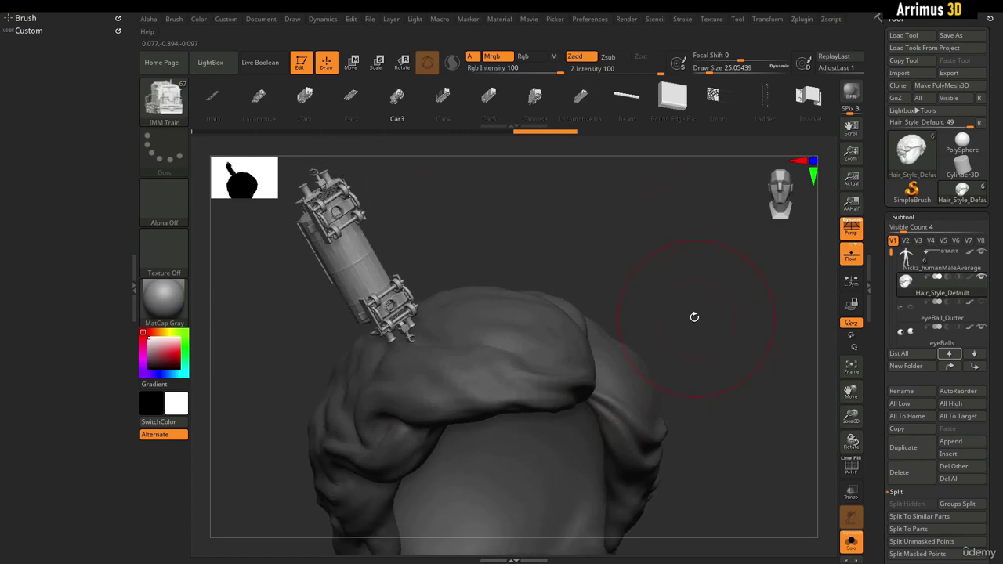
key("ctrl+z")
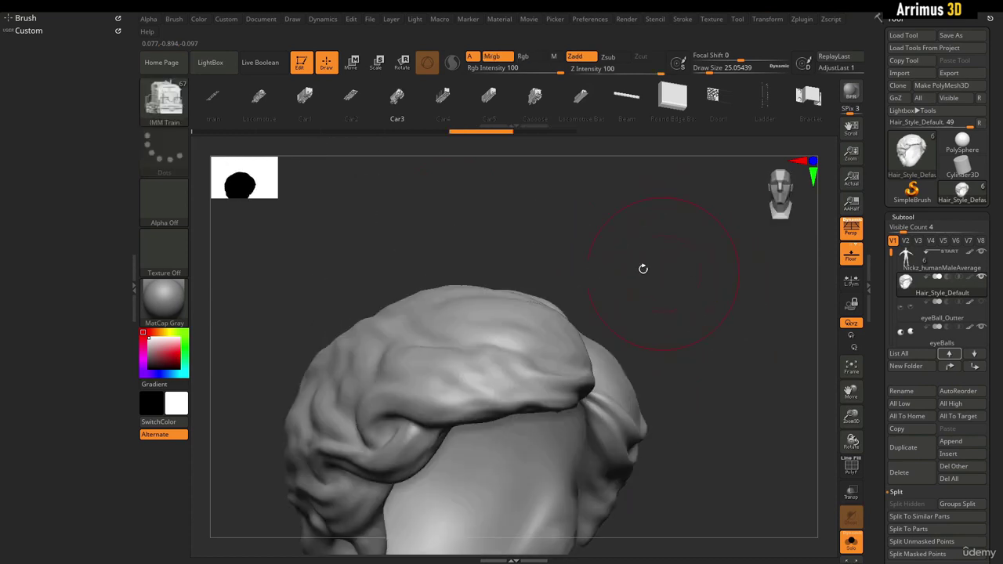
Make SnakeSphere the active brush from the sculpting brush palette.
left_click(165, 119)
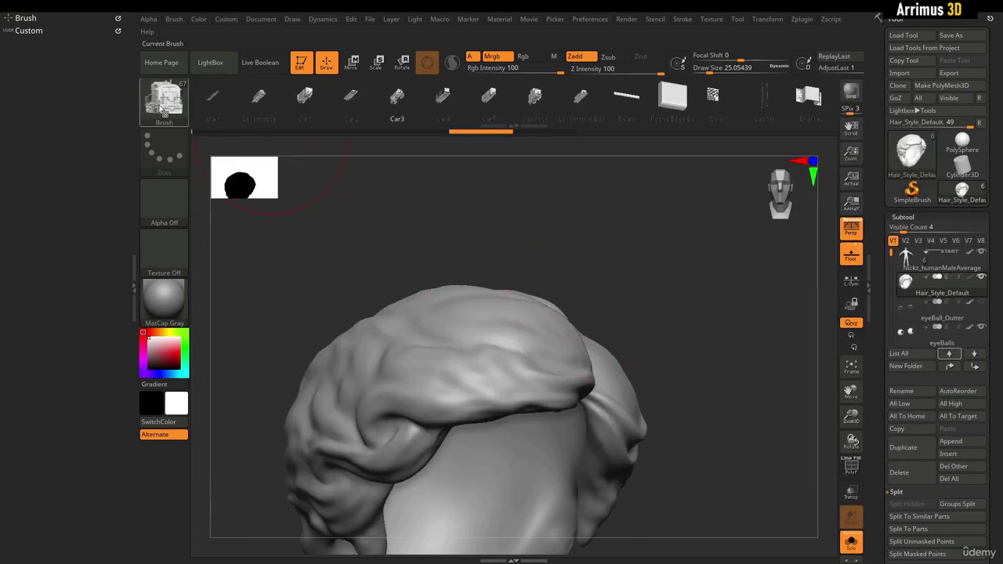
left_click(165, 102)
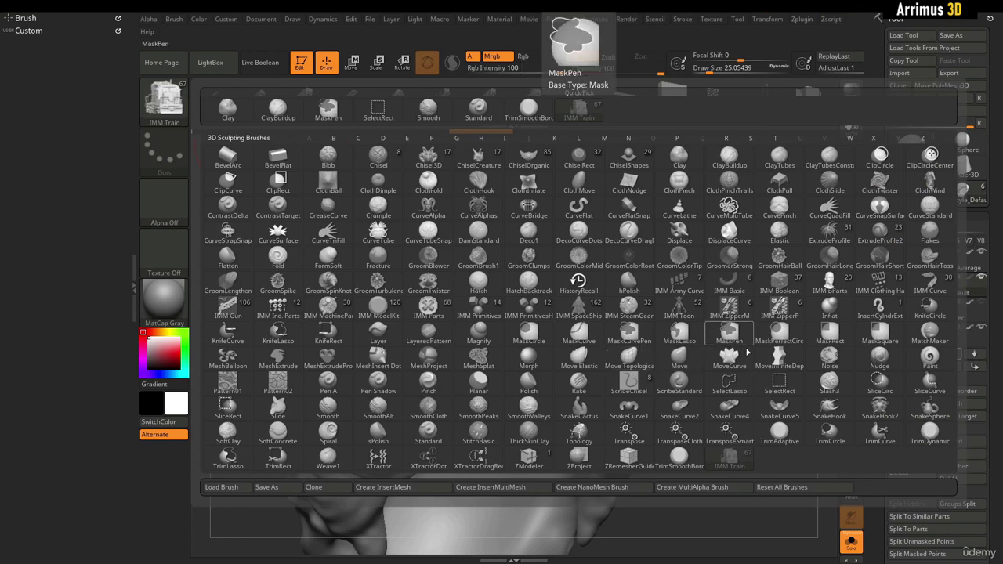
left_click(929, 431)
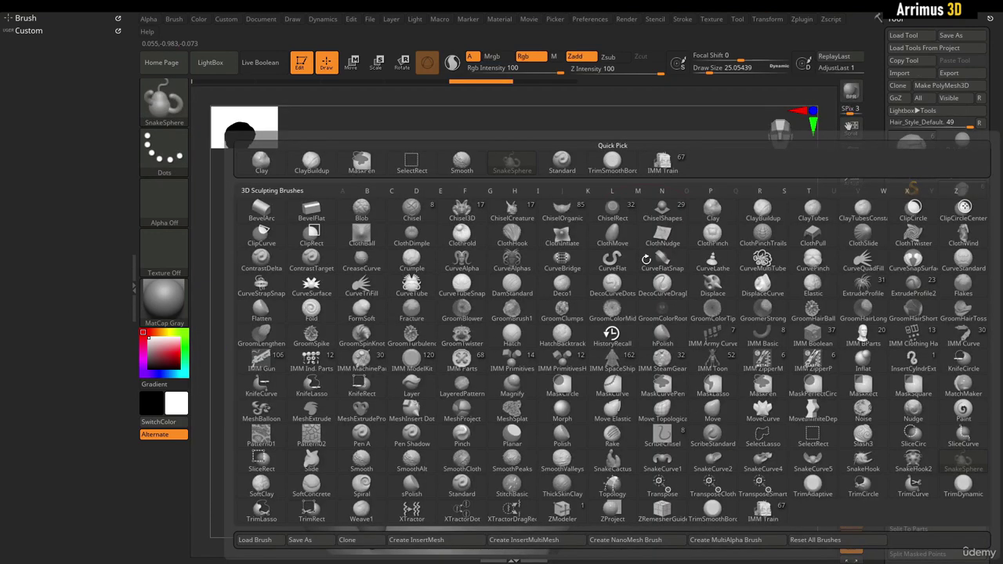
Filter the sculpting brushes by the letter S and assign the custom hotkey 1 to the Standard brush.
key("s")
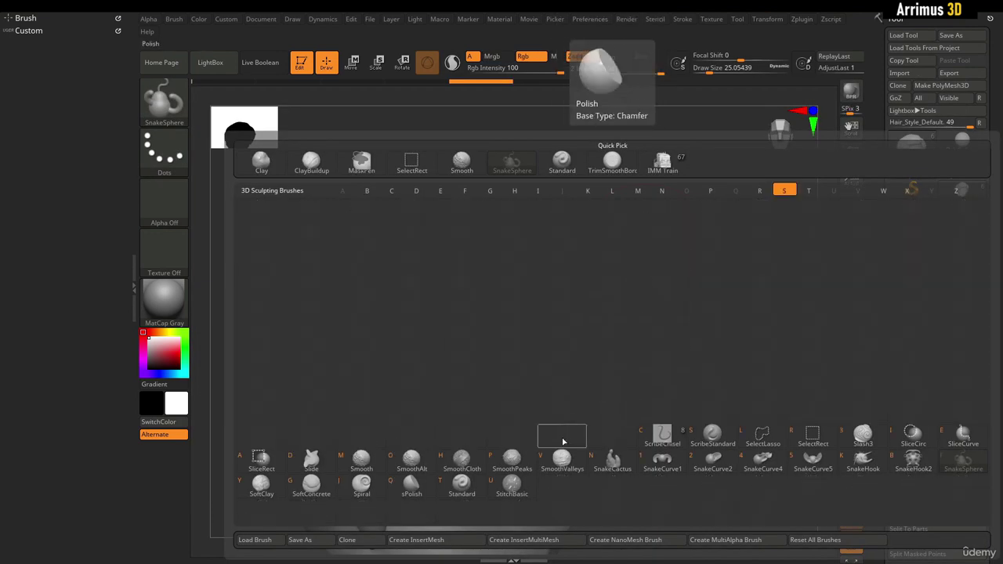
left_click(468, 487, "ctrl+alt")
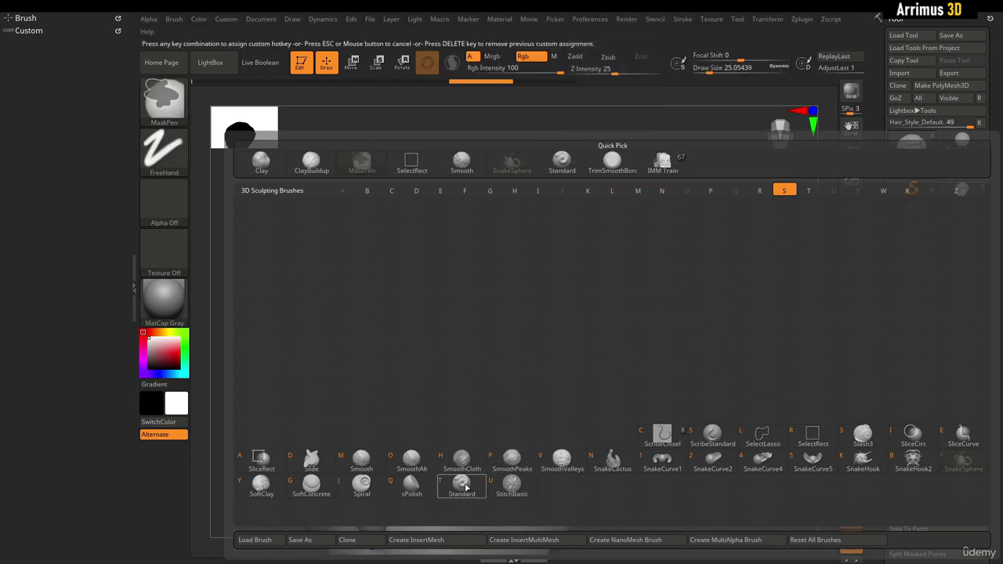
key("1")
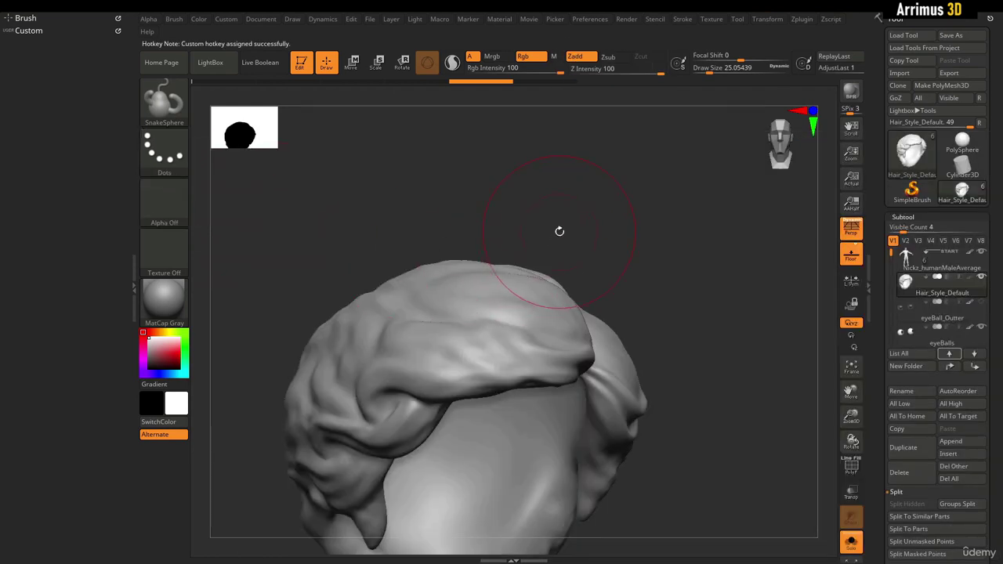
Assign the custom hotkey 2 to the ClayBuildup brush, accepting its reassignment from another interface item.
left_click_drag(580, 215, 549, 206)
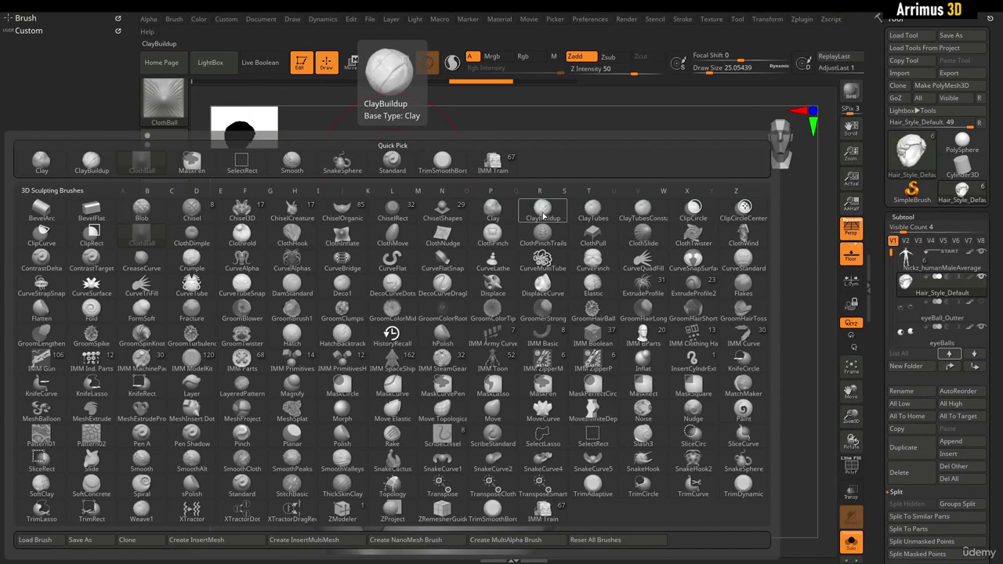
left_click(546, 211, "ctrl+alt")
key("2")
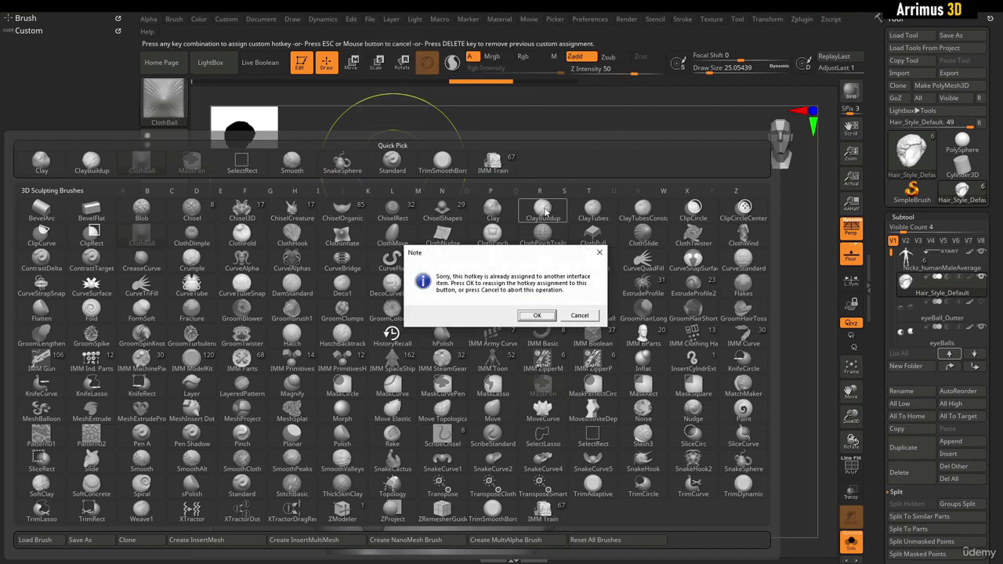
left_click(538, 316)
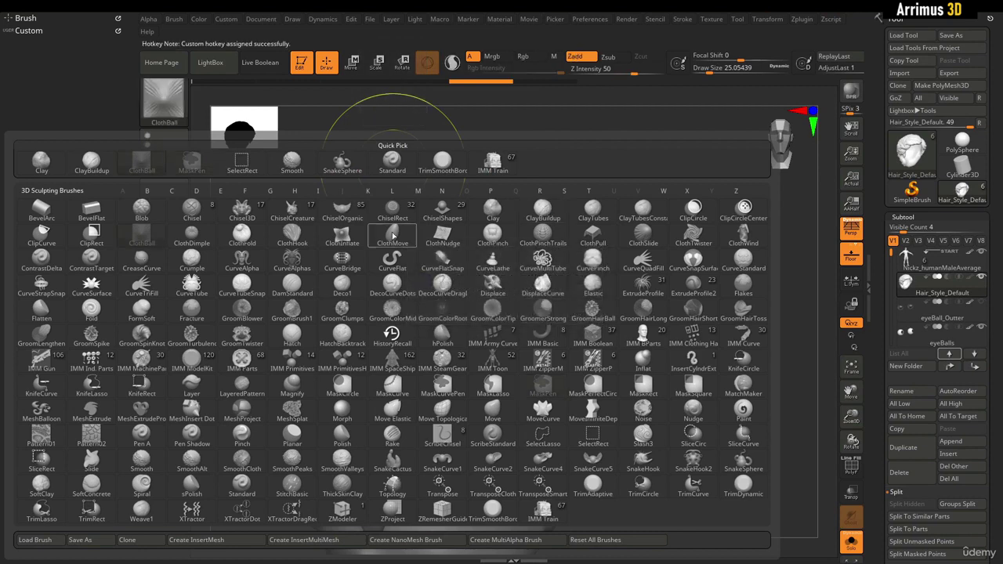
Test the custom brush hotkeys by switching repeatedly between ClayBuildup and Standard, ending on the Standard brush.
key("2")
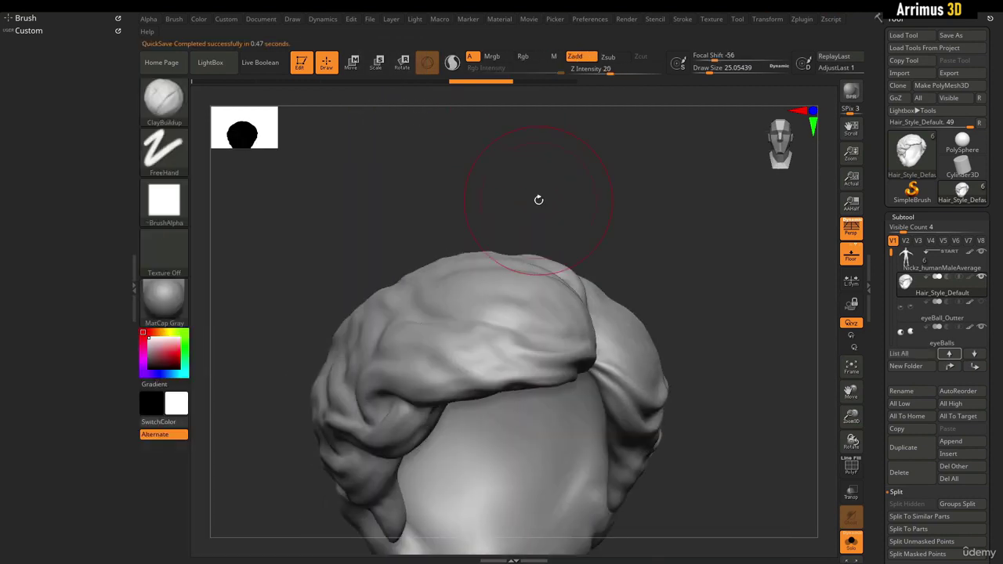
key("shift+s")
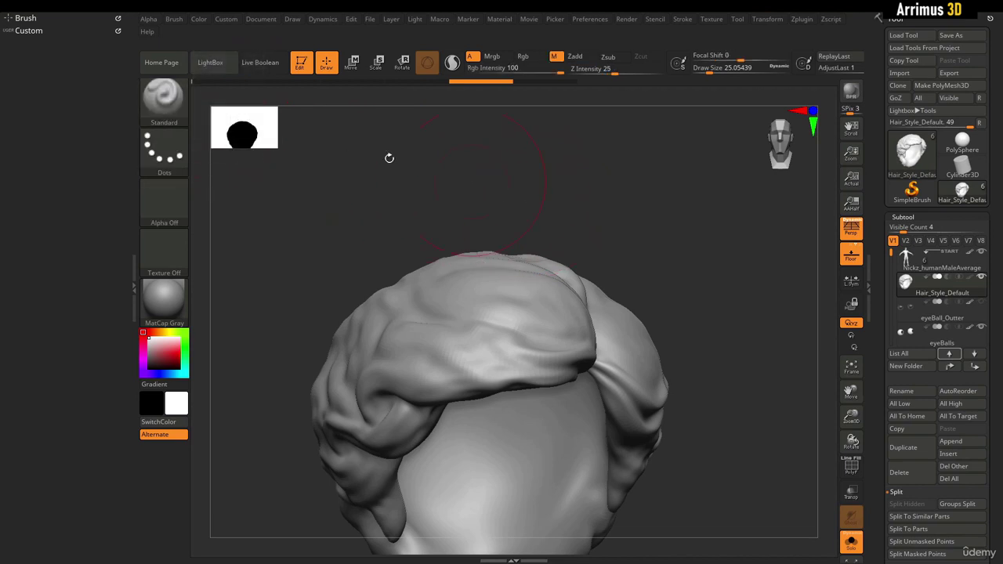
key("shift+c")
key("shift+s")
key("shift+c")
key("shift+s")
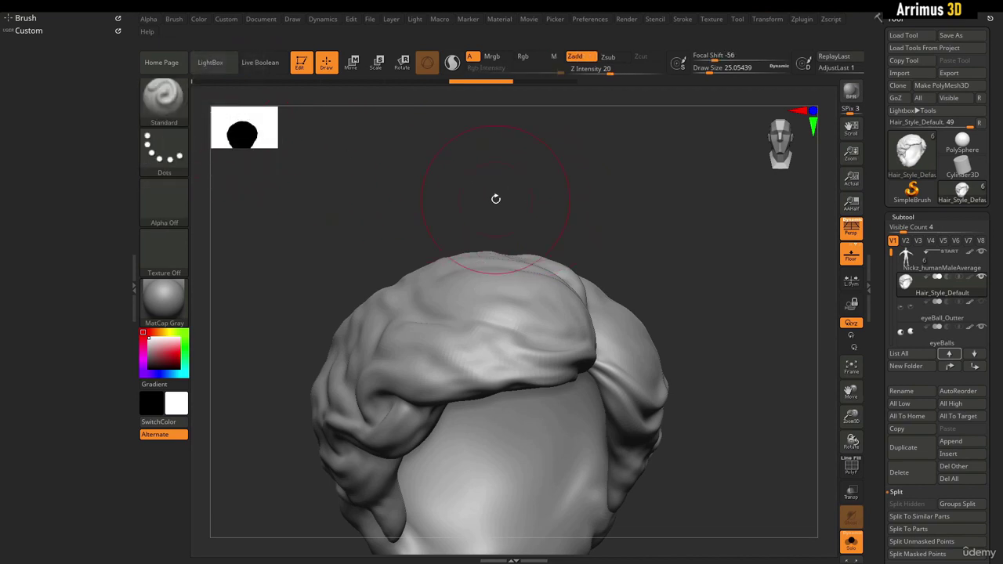
key("shift+c")
key("shift+s")
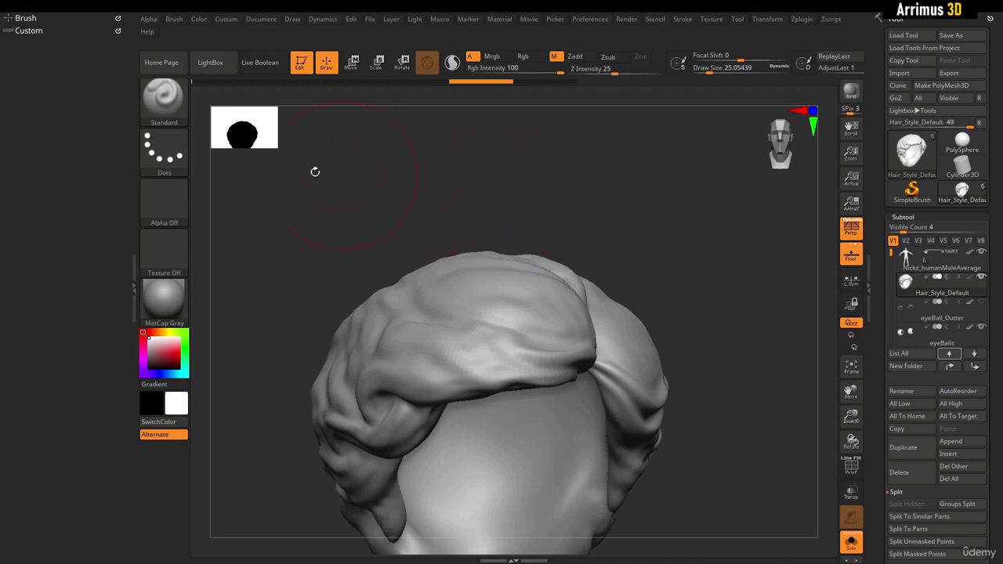
Set the Standard brush's stroke type to DragRect and review the other stroke types up to DragDot.
left_click(164, 149)
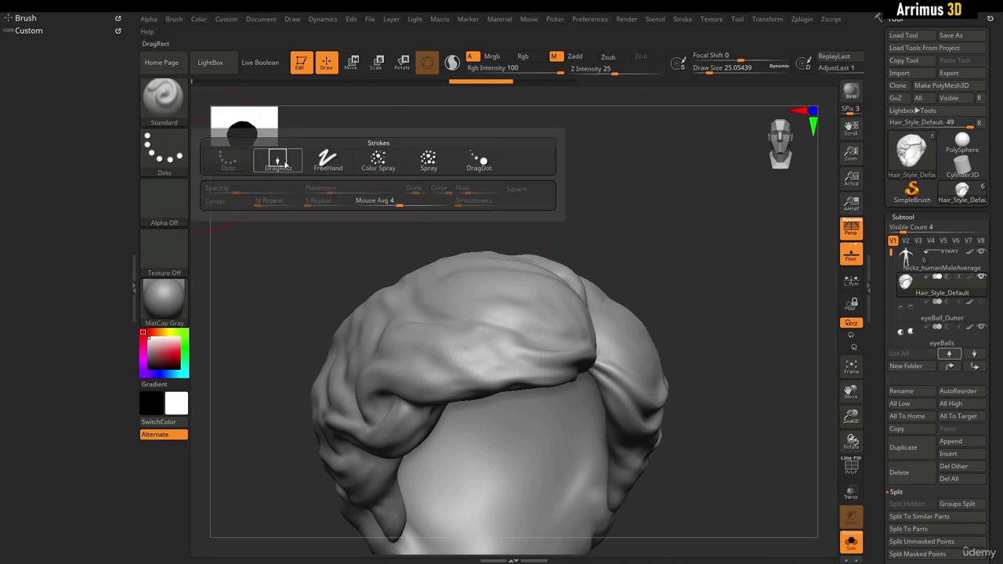
left_click(278, 163)
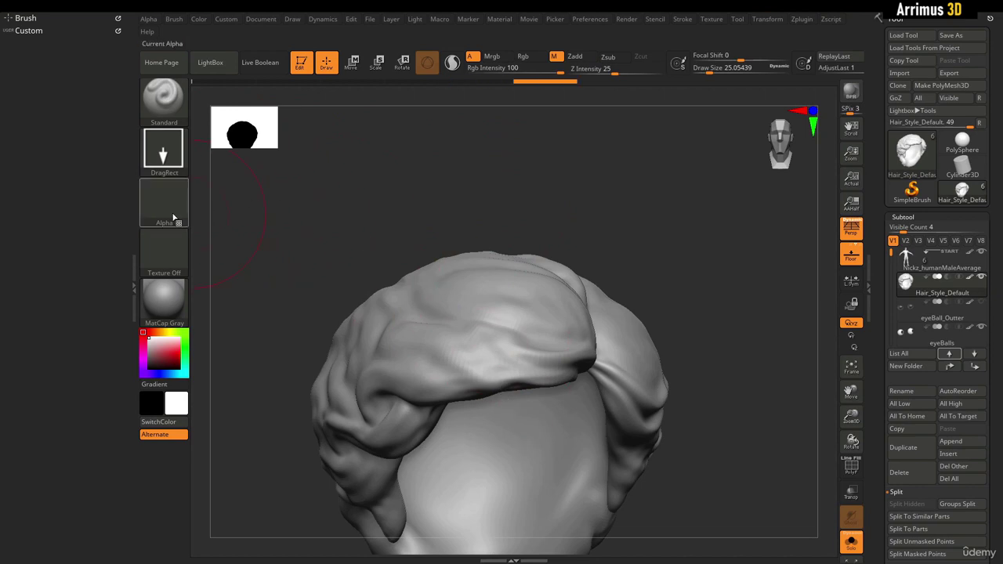
left_click(164, 149)
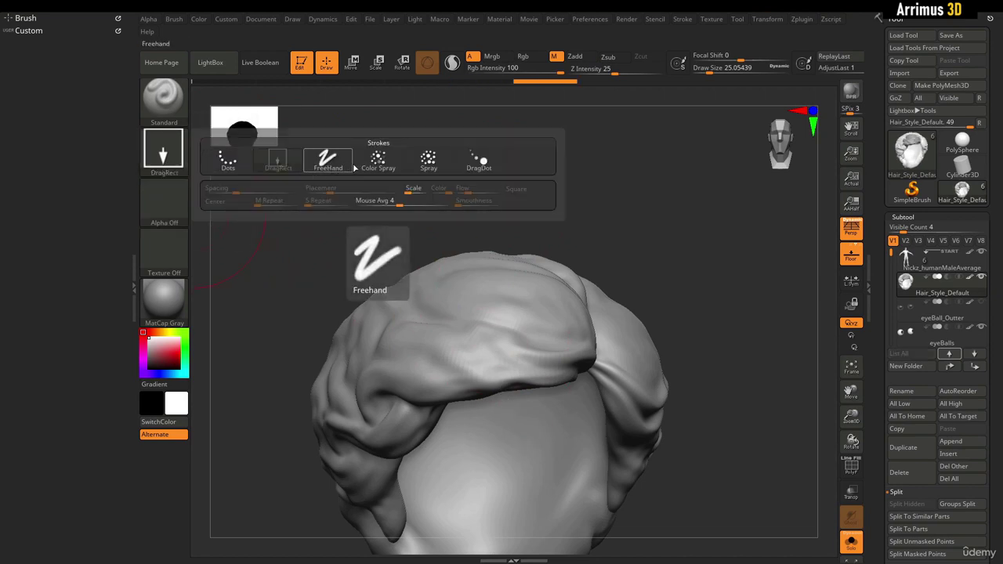
mouse_move(478, 162)
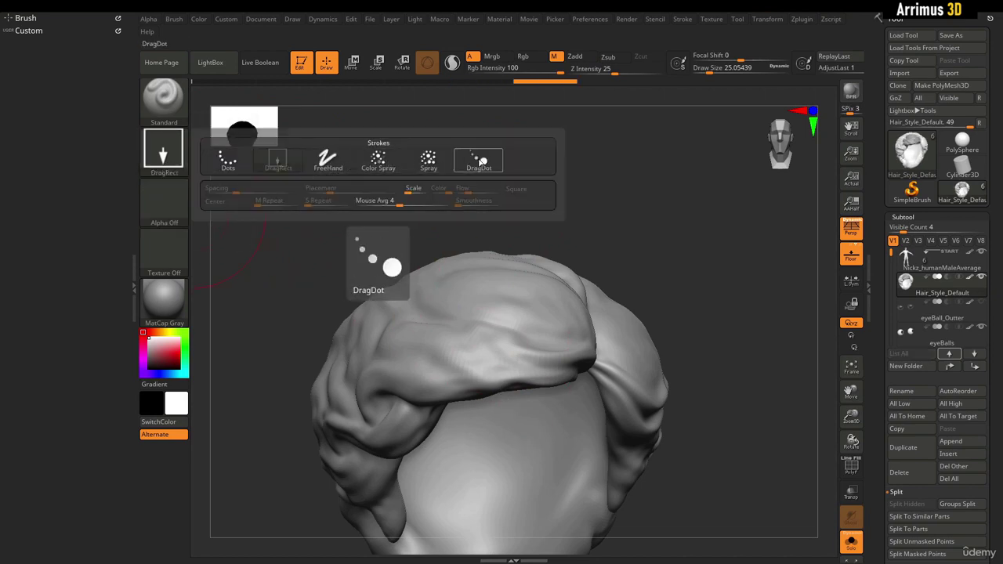
Assign Alpha 22 to the Standard brush and look over the hair mesh.
left_click(161, 202)
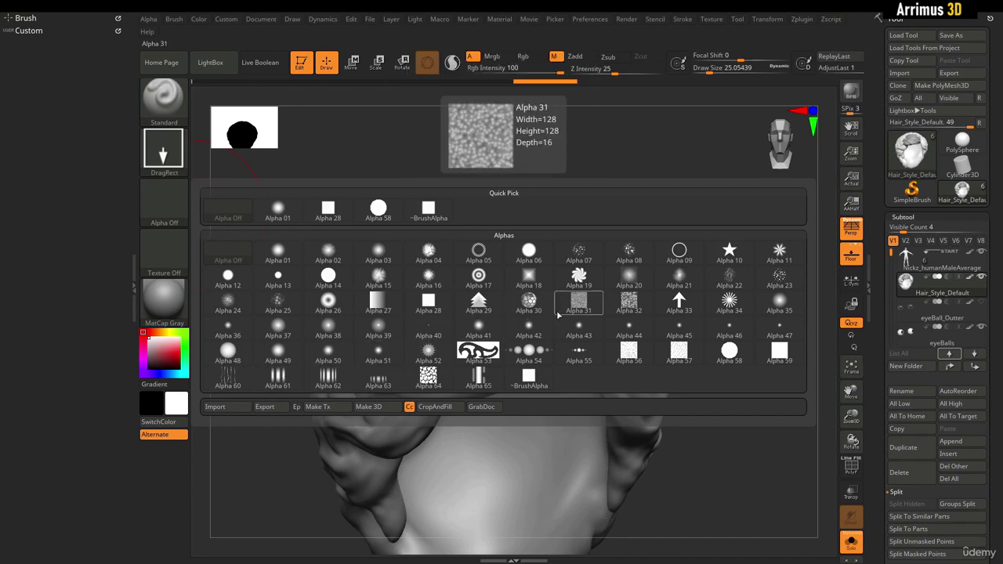
left_click(731, 279)
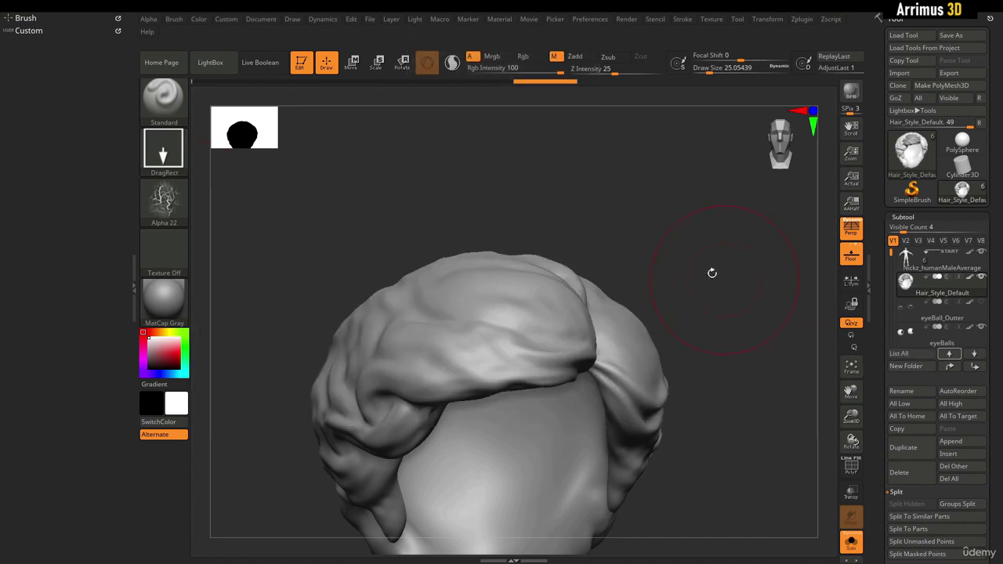
mouse_move(712, 273)
left_mouse_down()
mouse_move(697, 246)
mouse_move(728, 287)
left_mouse_up()
key("shift+f")
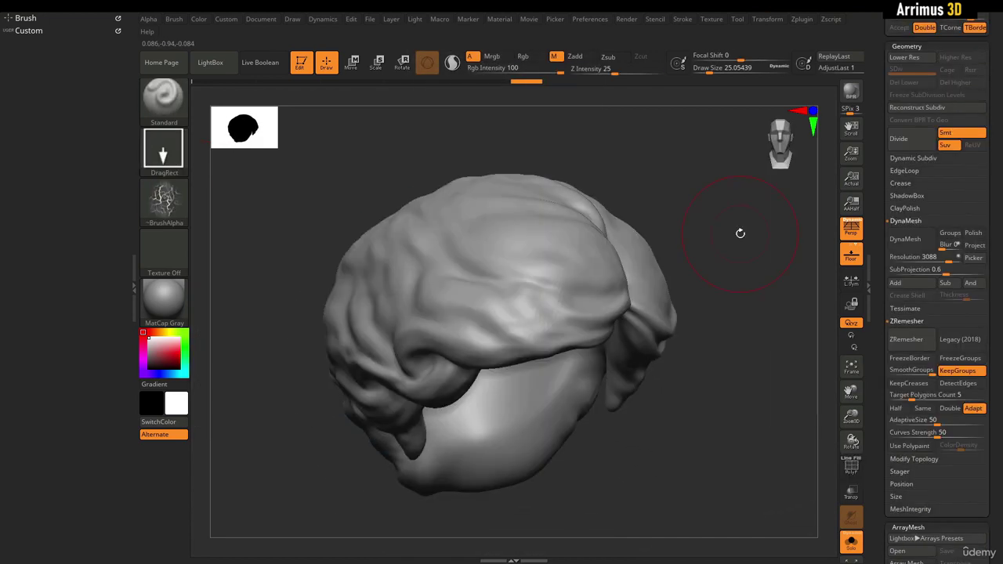
Load a DynaMesh sphere project from LightBox's project library in place of the head model.
key("comma")
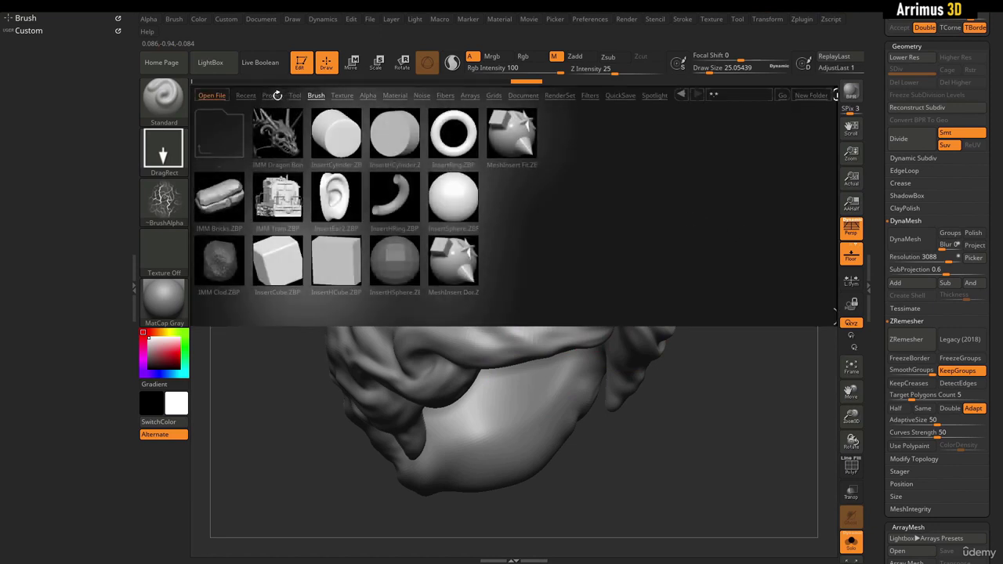
left_click(277, 95)
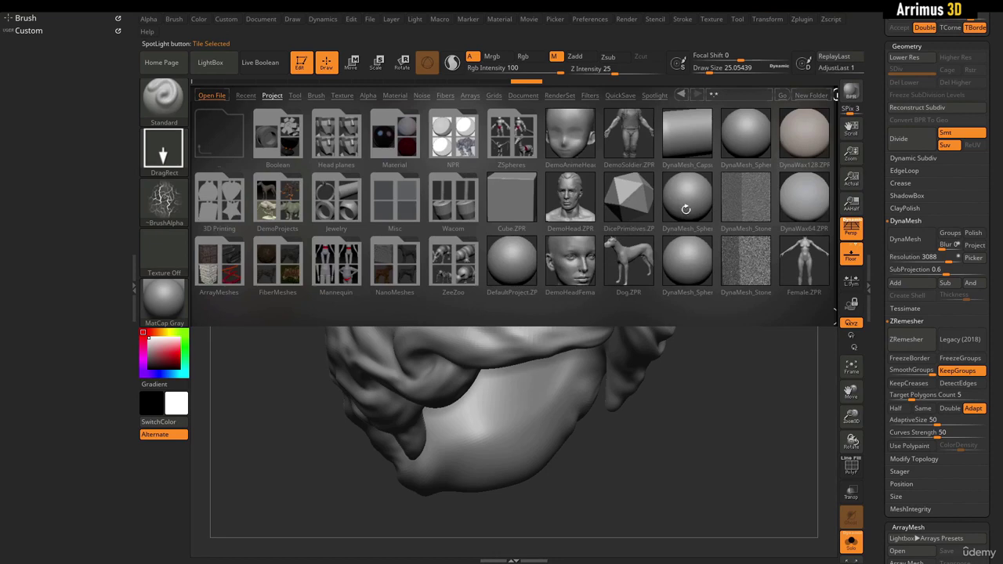
double_click(686, 199)
left_click(495, 314)
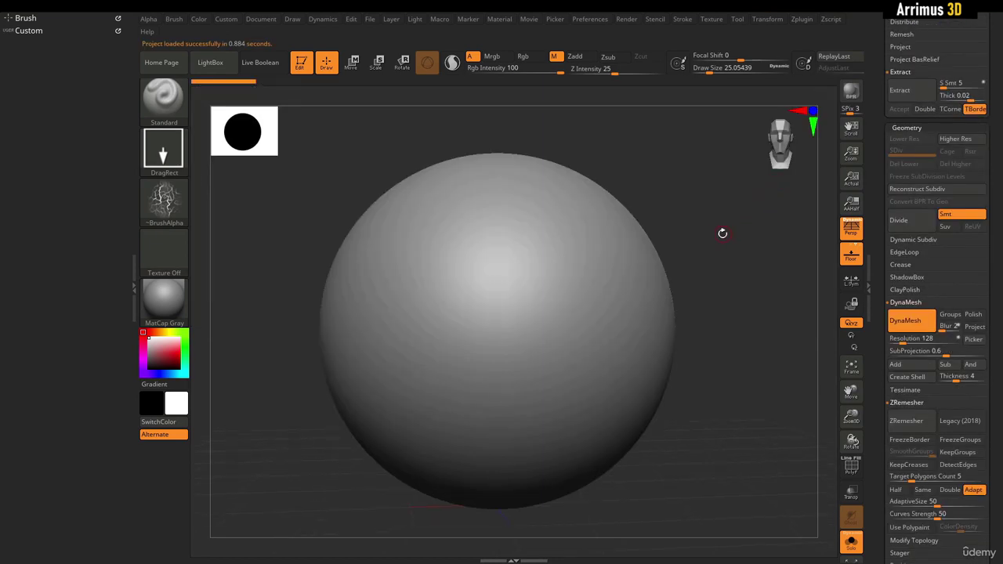
Turn off DynaMesh for the sphere and briefly check its polyframe.
left_click(919, 327)
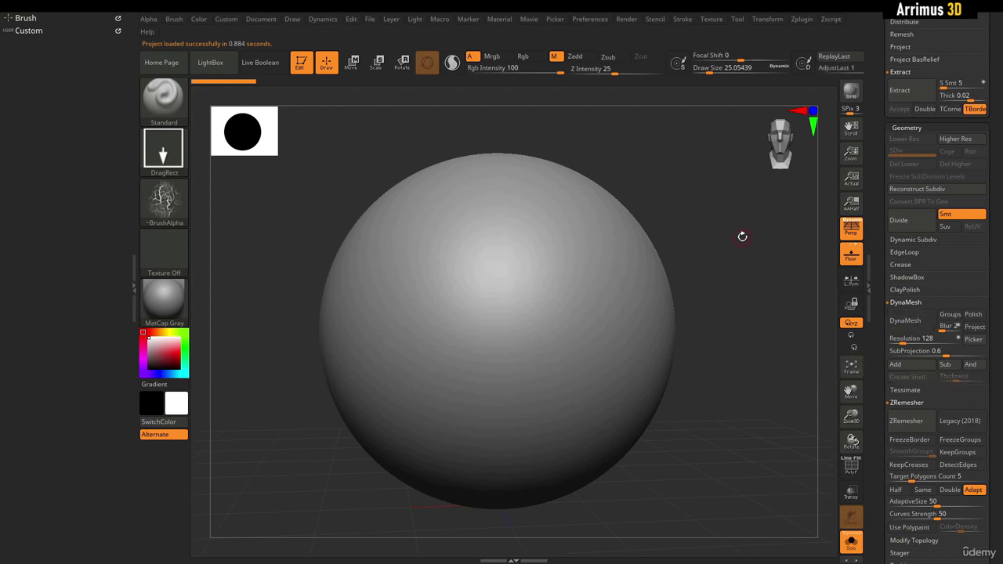
key("shift+f")
key("shift+f")
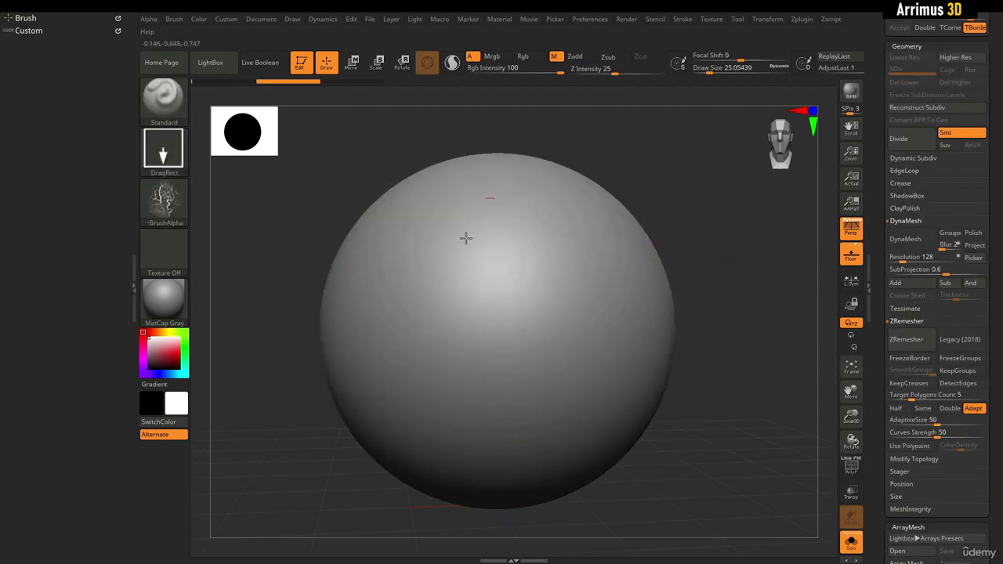
Turn off the brush's material channel, enable Zadd, and make and undo a test stamp of the alpha on the sphere.
left_click(556, 57)
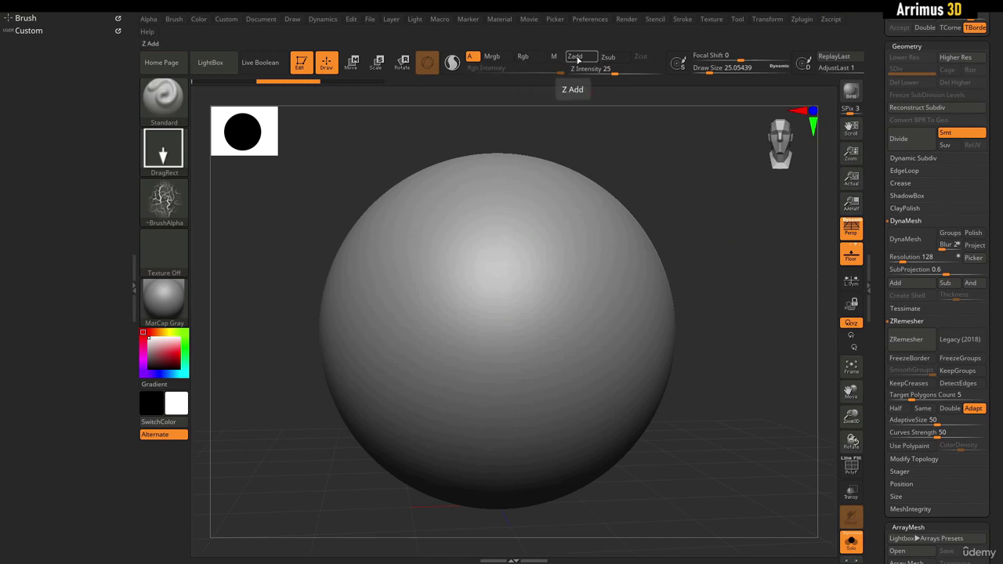
left_click(576, 57)
left_click_drag(422, 267, 469, 356)
left_click_drag(712, 307, 686, 295)
key("ctrl+z")
left_click_drag(716, 262, 711, 269)
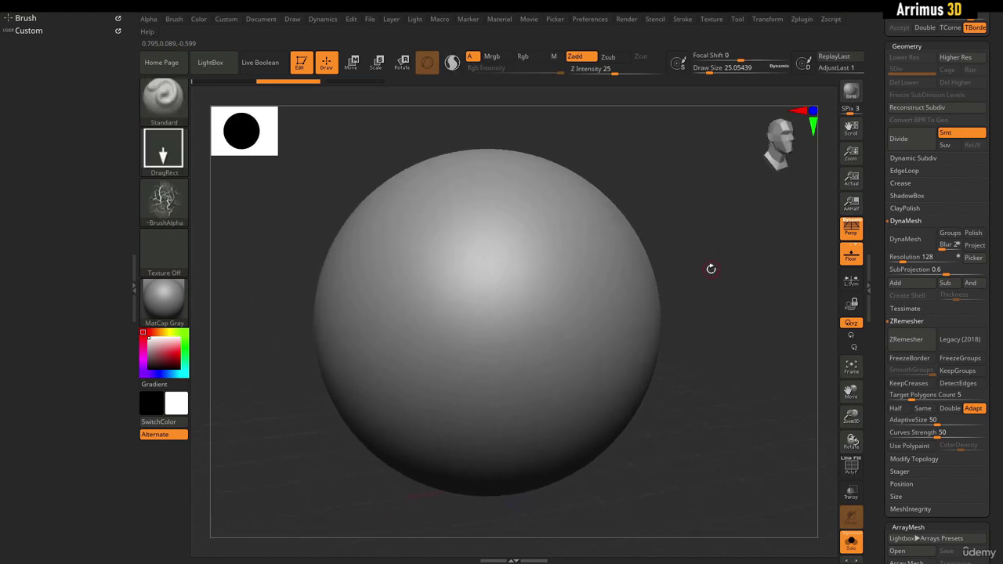
Subdivide the sphere to level 3 and stamp the vein alpha on its front, inspecting the raised detail from an angle.
key("ctrl+d")
key("ctrl+d")
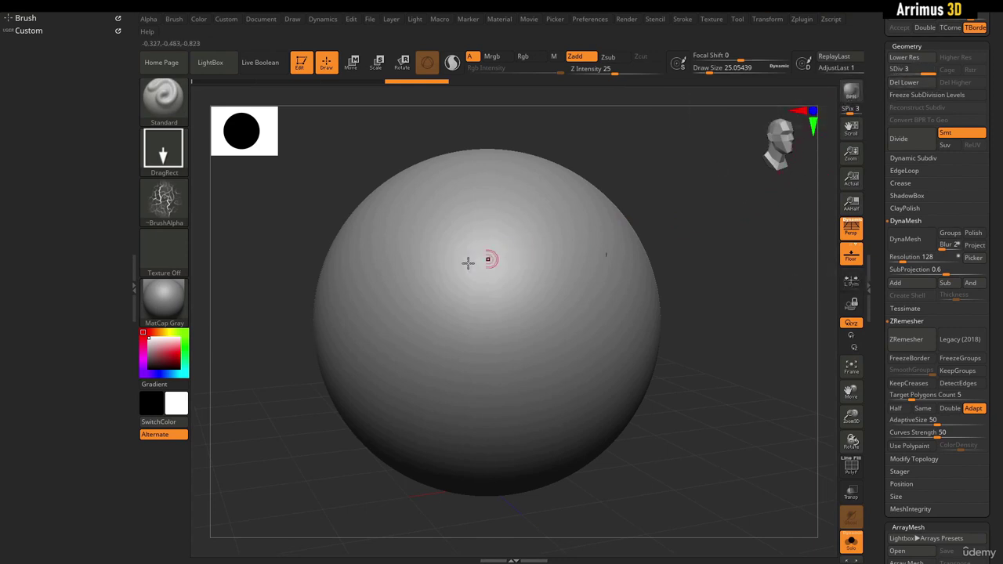
left_click_drag(429, 270, 480, 384)
mouse_move(728, 358)
left_mouse_down()
mouse_move(689, 353)
mouse_move(728, 357)
mouse_move(642, 323)
left_mouse_up()
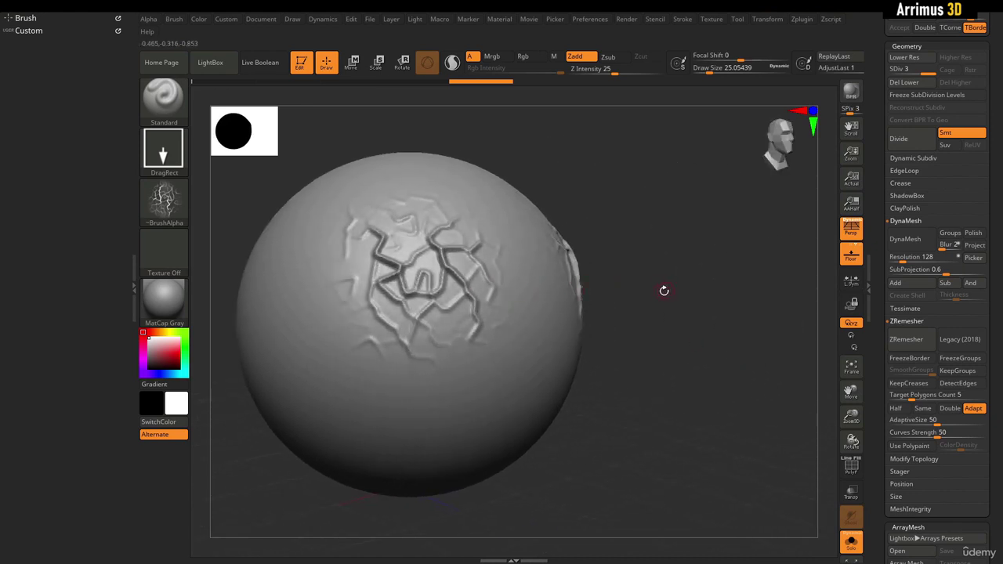
Undo the vein alpha stamps on the sphere while keeping its subdivision levels.
key("ctrl+z")
key("ctrl+z")
key("ctrl+z")
key("ctrl+z")
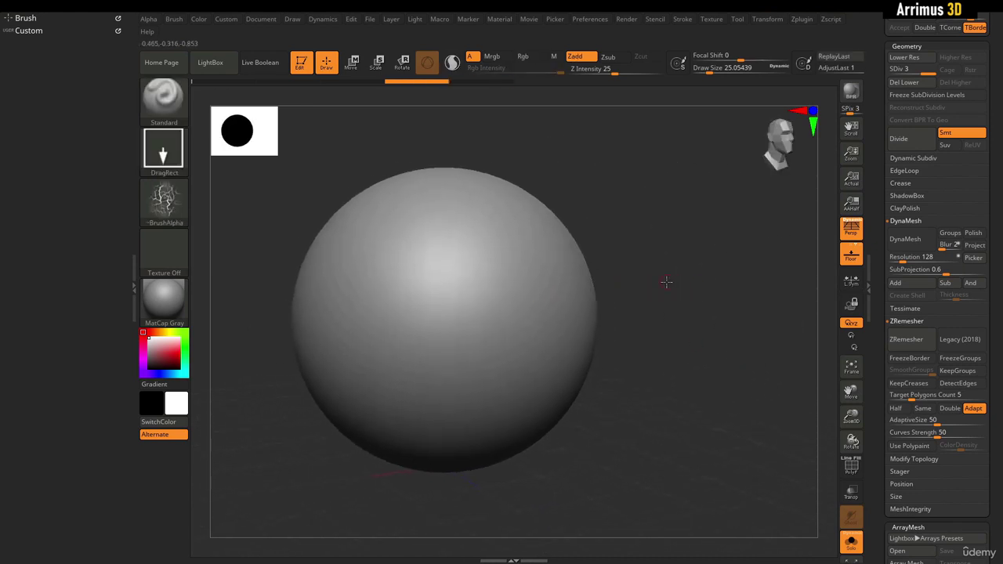
left_click_drag(679, 269, 687, 276, "alt")
key("b")
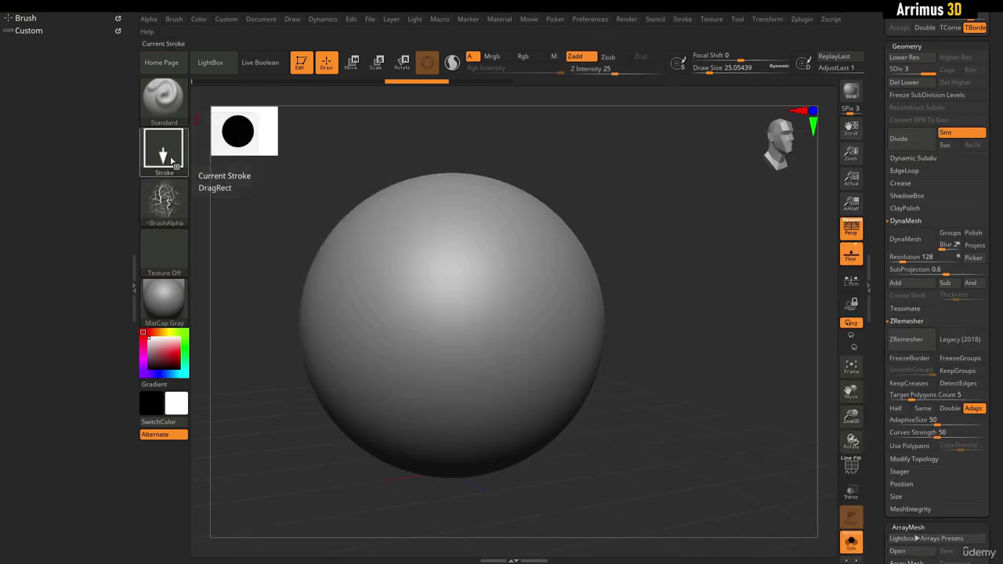
Set the Standard brush's stroke to Dots and turn its alpha off.
left_click(164, 148)
left_click(204, 177)
left_click(165, 201)
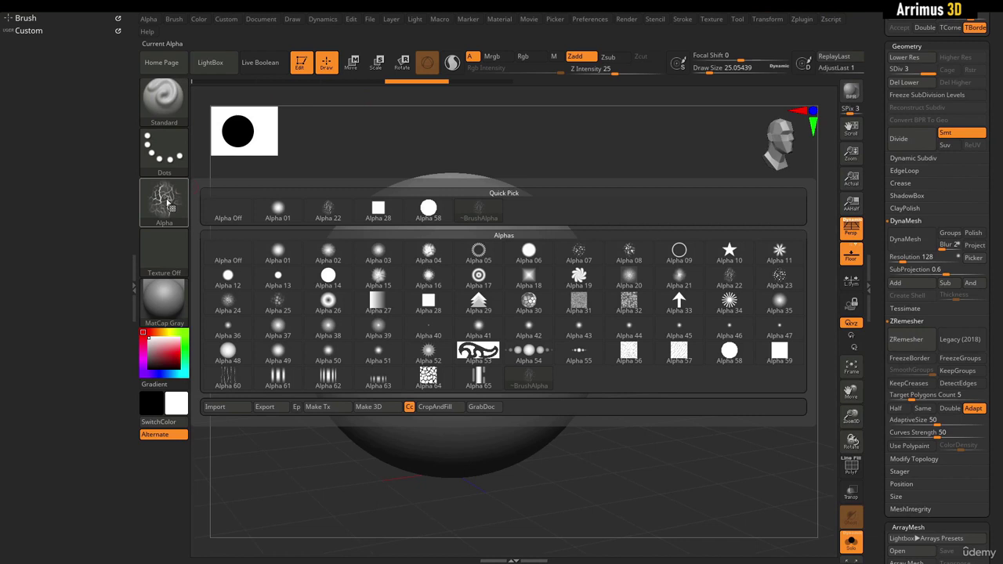
left_click(223, 251)
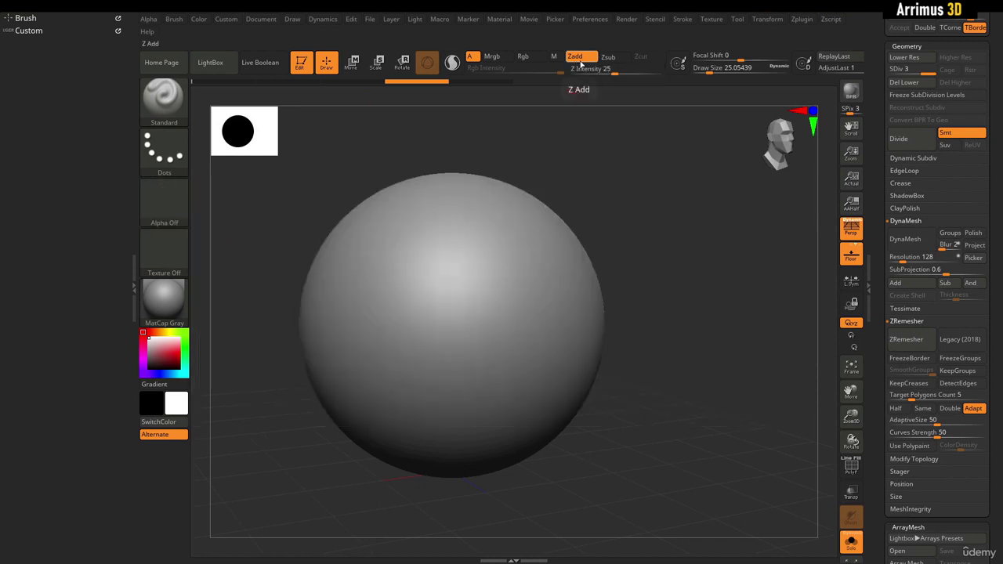
Switch the brush from Zadd to Rgb only and enlarge the draw size to about 286.
left_click(533, 60)
key("s")
left_click_drag(435, 254, 470, 257)
right_click(487, 212)
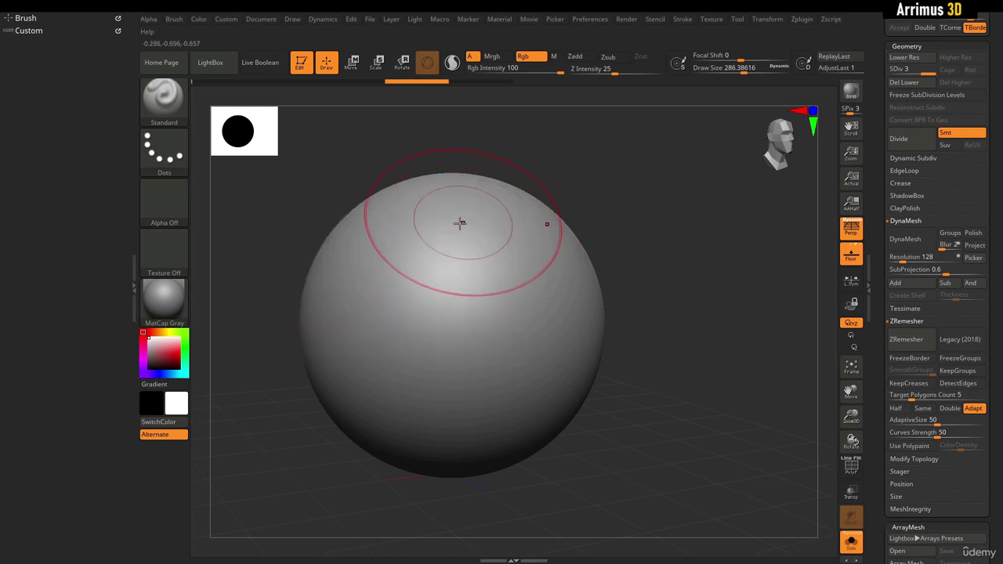
Try red and yellow hues for the paint color and settle on a pale lilac-blue.
key("space")
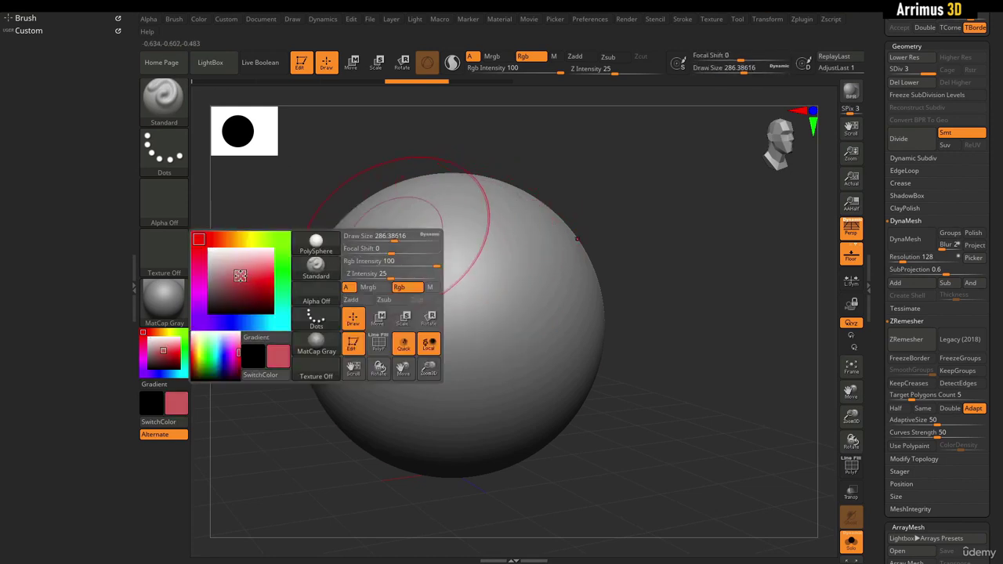
left_click(240, 276)
left_click(223, 239)
left_click(206, 239)
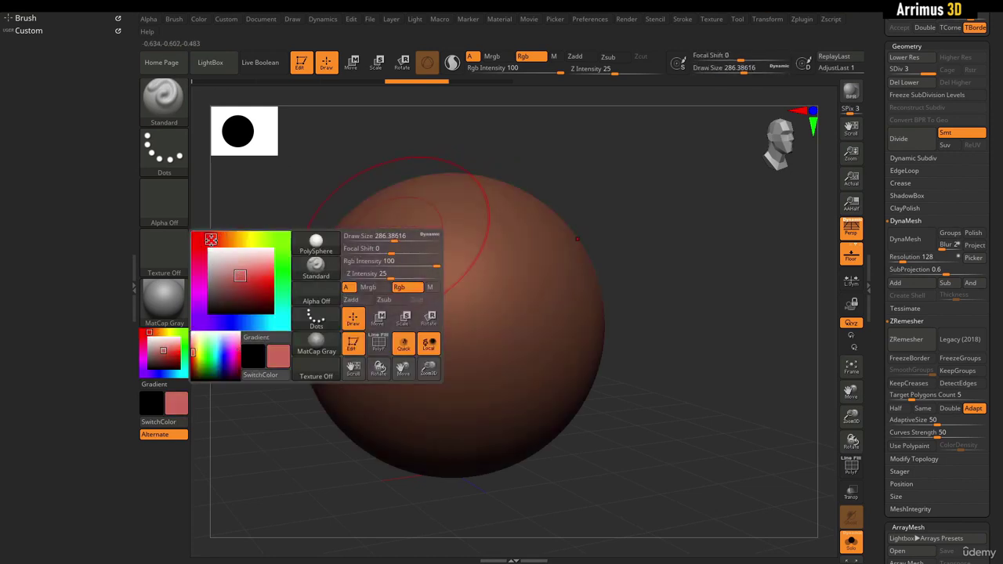
left_click(232, 239)
left_click_drag(239, 236, 249, 239)
left_click(225, 268)
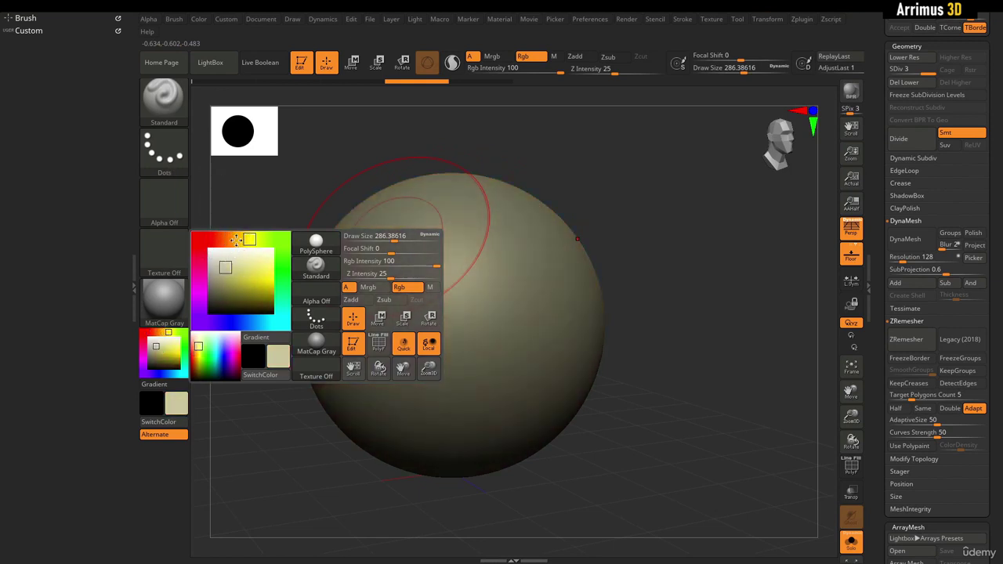
left_click(234, 240)
mouse_move(233, 239)
left_mouse_down()
mouse_move(203, 322)
mouse_move(226, 323)
left_mouse_up()
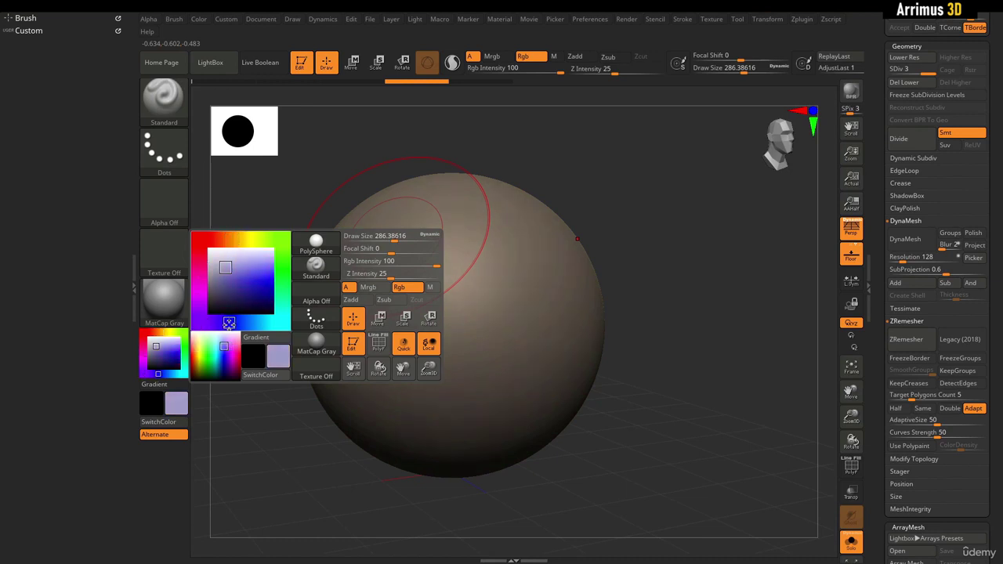
left_click_drag(234, 267, 233, 260)
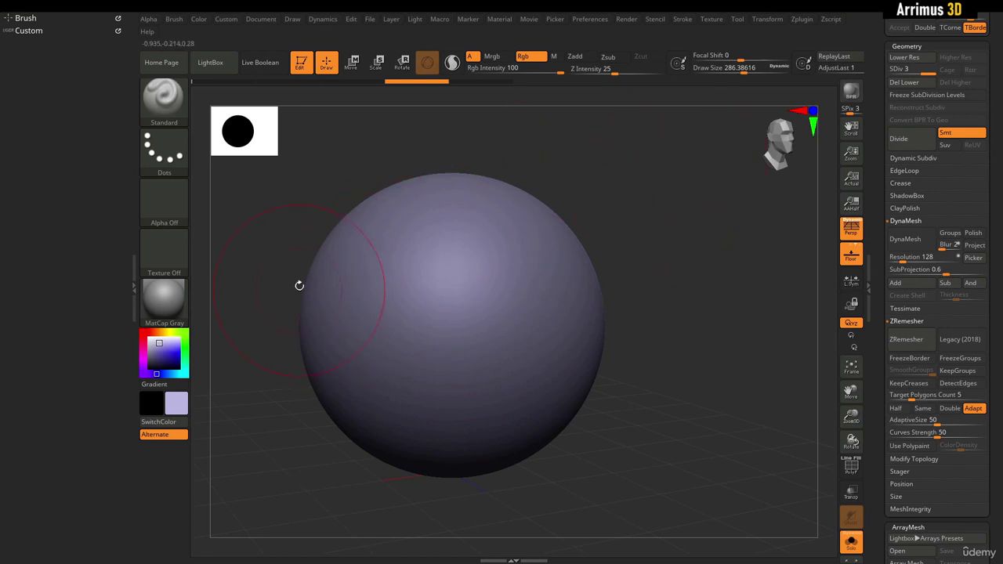
Fine-tune the lilac-blue paint color and fill the whole sphere with it.
key("space")
left_click_drag(131, 333, 107, 322)
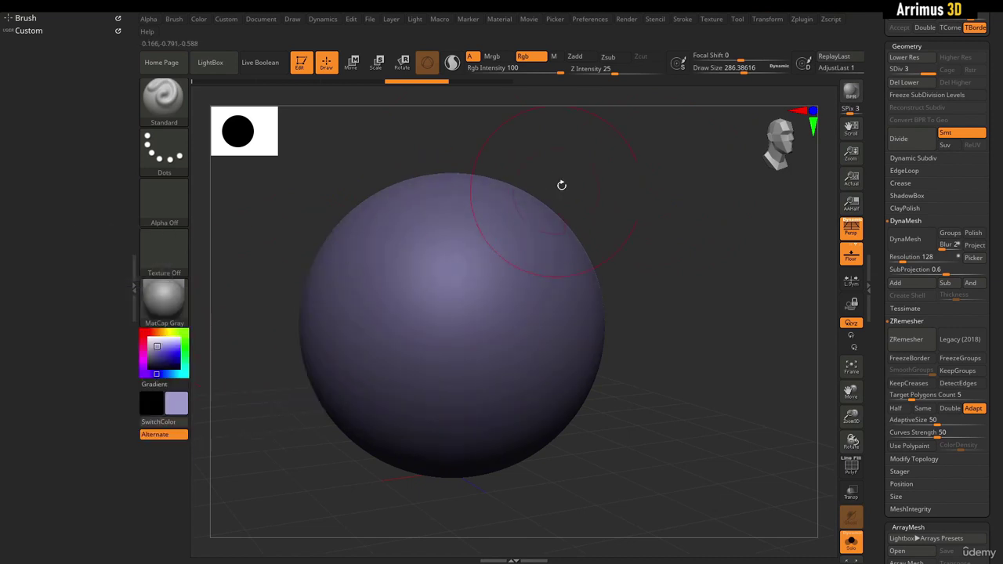
left_click(202, 24)
Change the current paint color to a dark red.
mouse_move(159, 356)
left_mouse_down()
mouse_move(171, 358)
mouse_move(175, 335)
mouse_move(161, 351)
left_mouse_up()
left_click(178, 332)
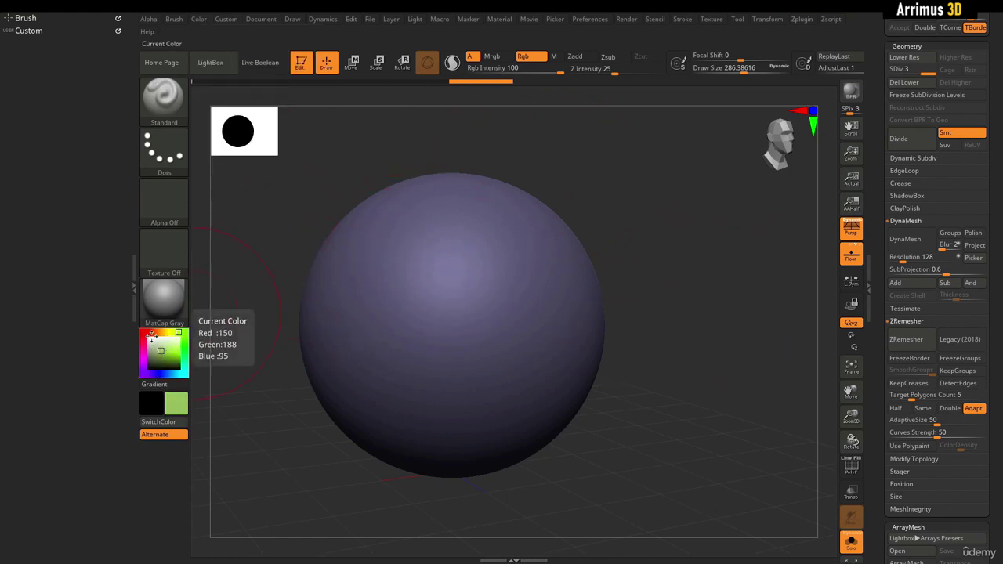
left_click(151, 333)
left_click(167, 355)
left_click(173, 352)
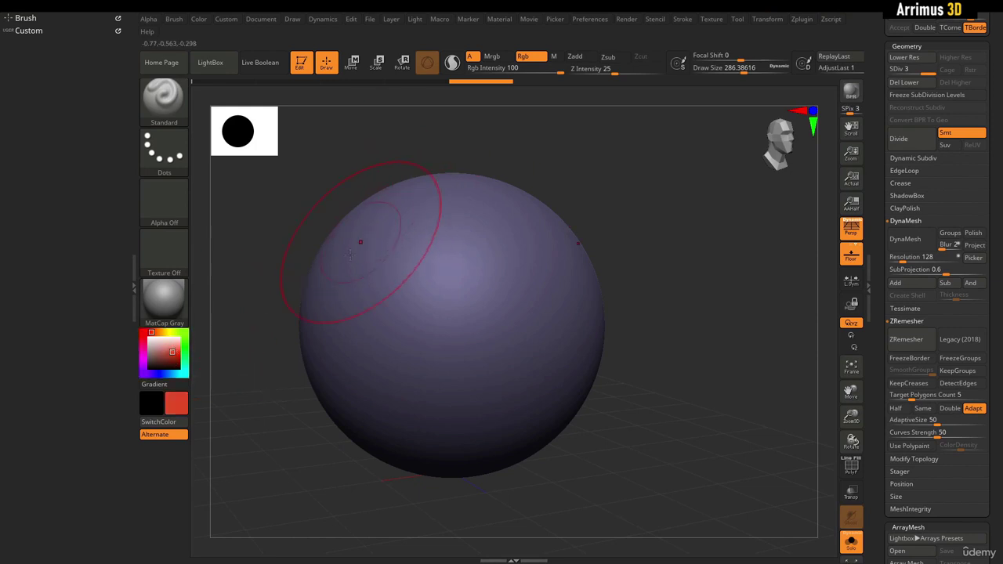
left_click_drag(172, 353, 175, 358)
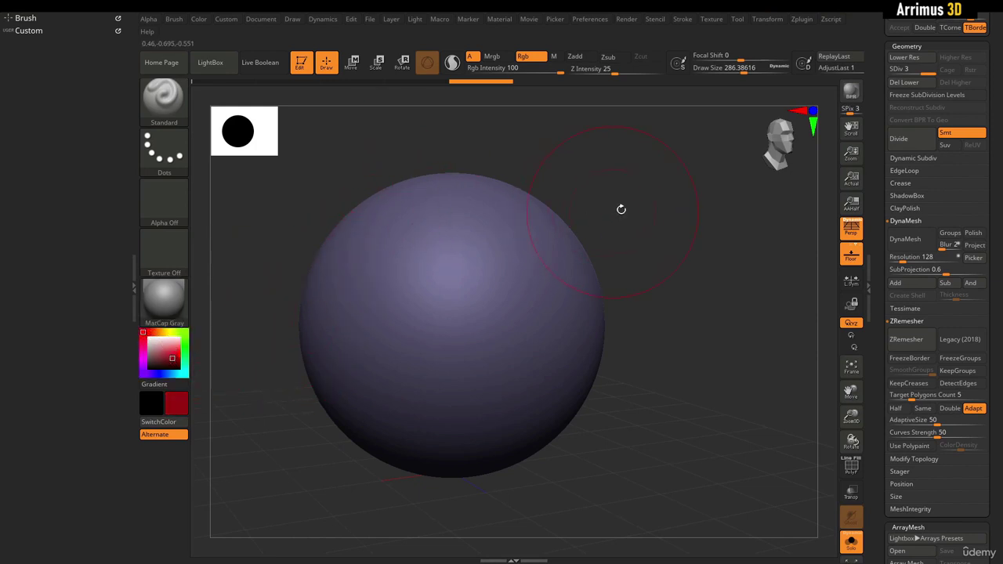
Give the brush the DragRect stroke with Alpha 22 and enable Zadd alongside Rgb.
left_click(164, 149)
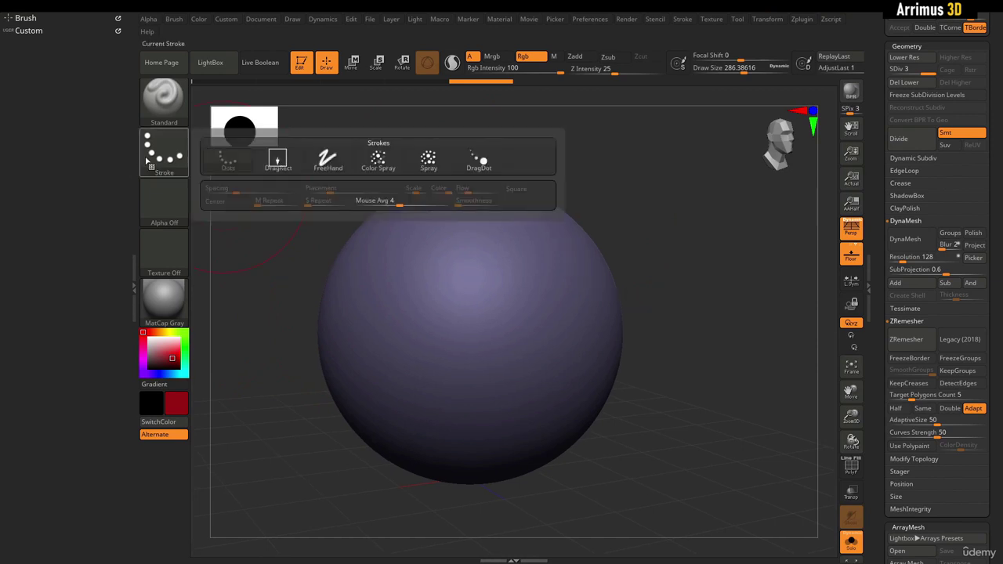
left_click(276, 162)
left_click(164, 203)
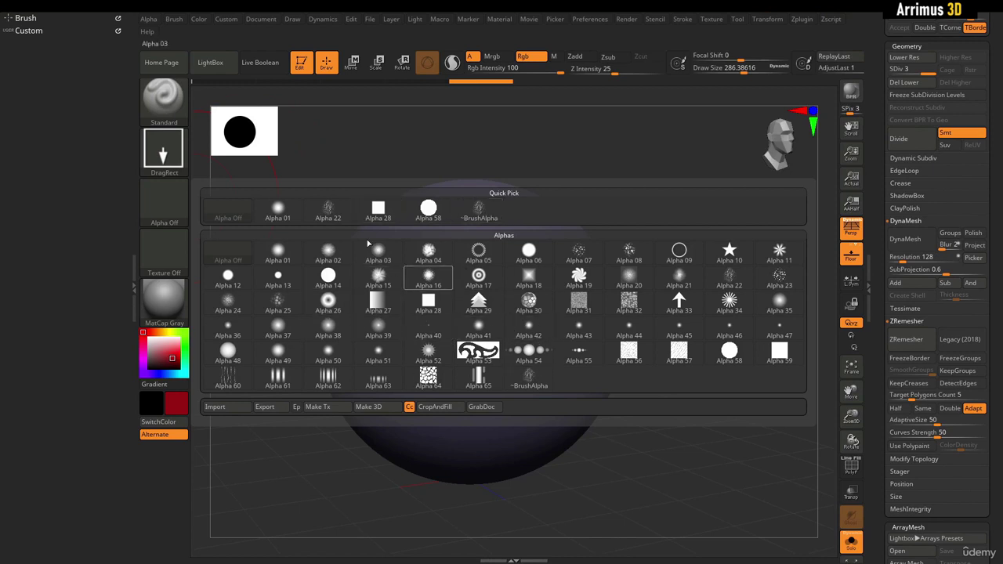
left_click(327, 210)
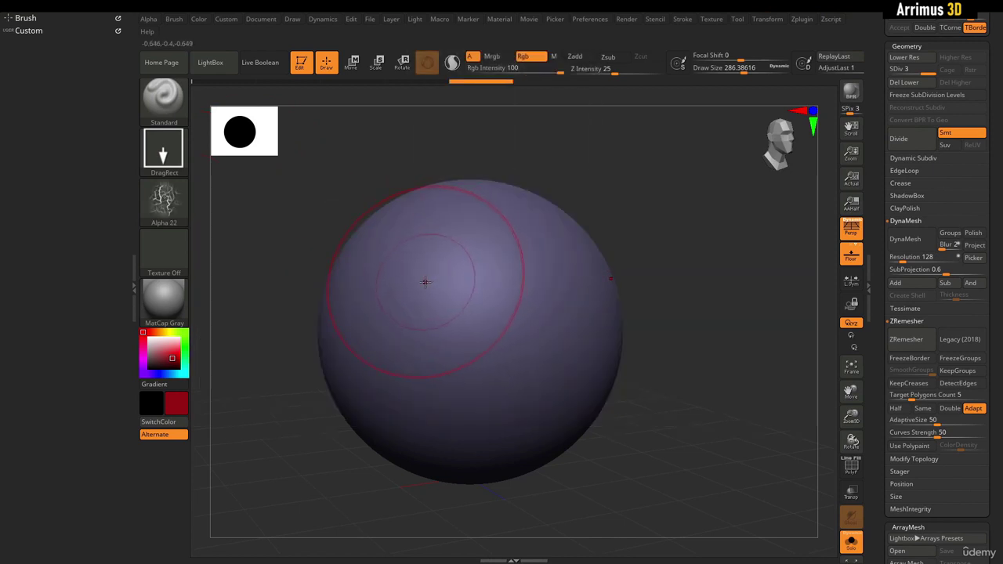
left_click_drag(650, 201, 705, 179, "alt")
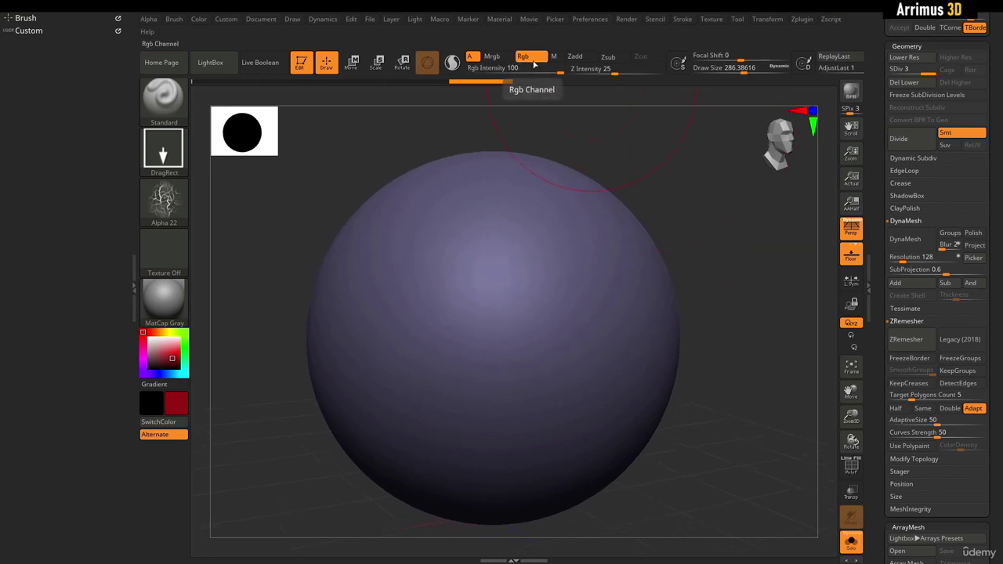
left_click(577, 58)
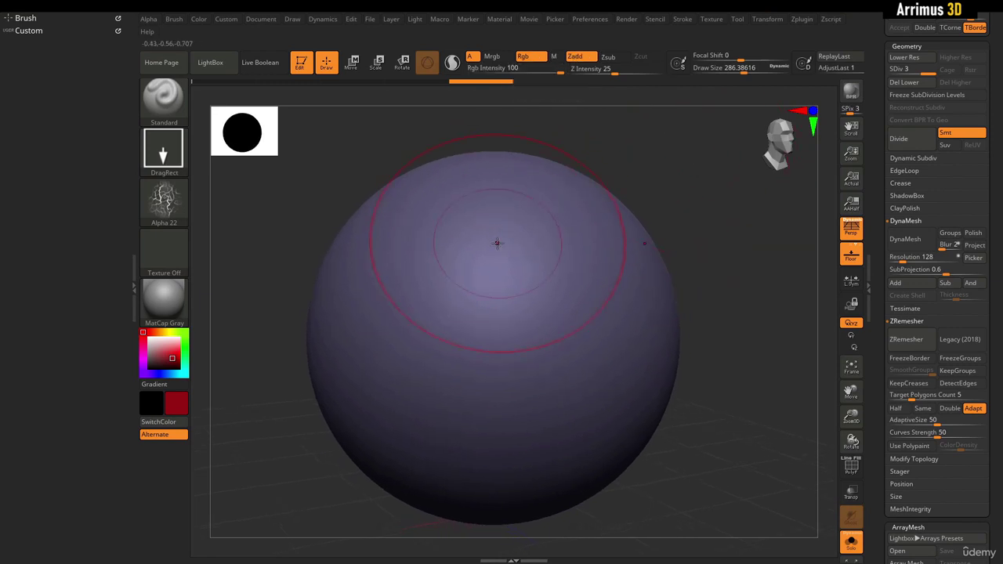
Stamp the dark red vein alpha on the sphere's upper front, inspect it from several angles, and undo the stamp.
left_click_drag(427, 271, 490, 337)
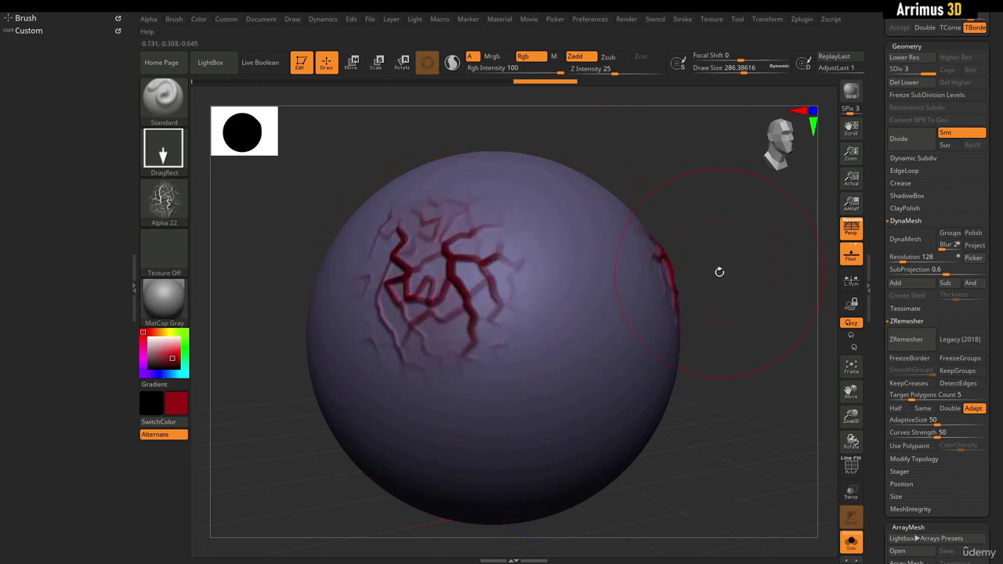
mouse_move(719, 271)
left_mouse_down()
mouse_move(703, 247)
mouse_move(725, 238)
mouse_move(641, 226)
left_mouse_up()
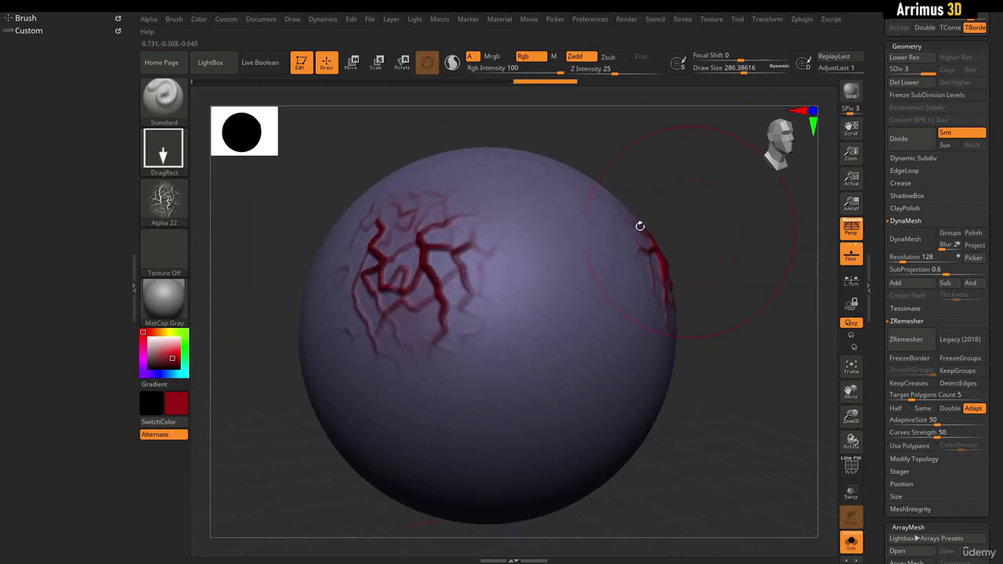
left_click_drag(667, 171, 683, 261)
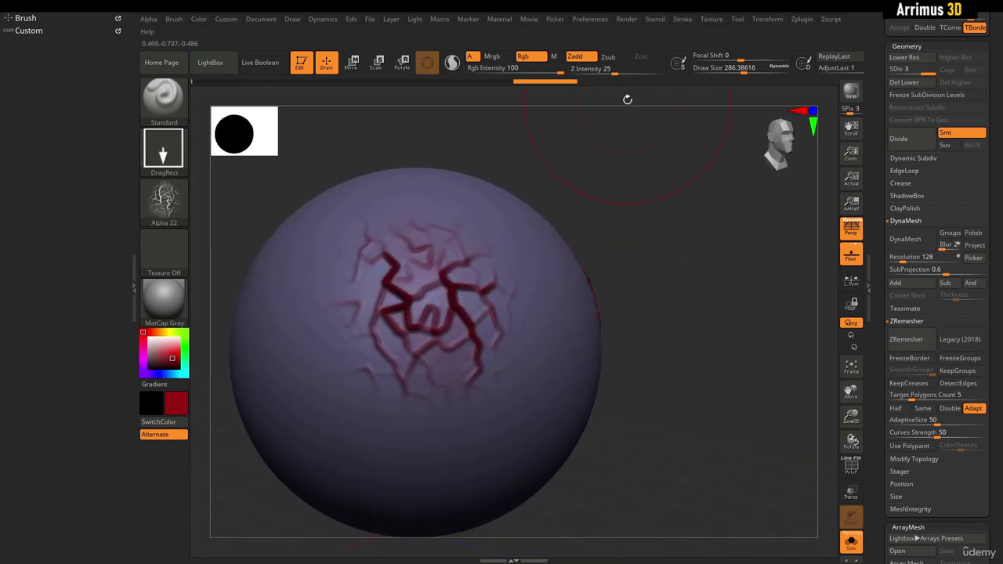
key("ctrl+z")
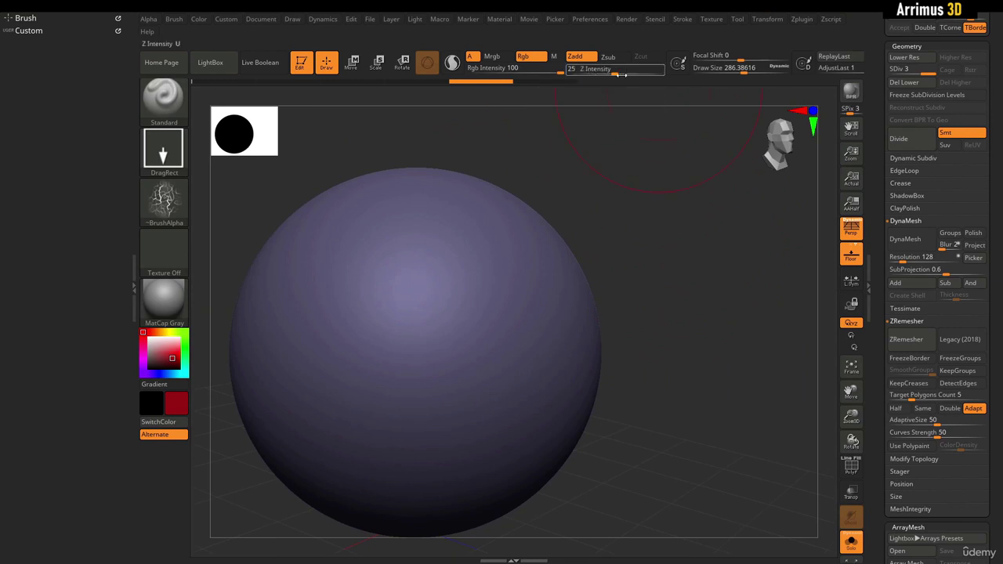
Set the Z Intensity to 25, try a vein alpha stamp on the front of the sphere, and undo it.
mouse_move(599, 73)
left_mouse_down()
mouse_move(584, 72)
mouse_move(619, 72)
left_mouse_up()
left_click_drag(374, 259, 404, 349)
mouse_move(632, 215)
left_mouse_down()
mouse_move(645, 163)
mouse_move(655, 163)
left_mouse_up()
key("ctrl+z")
Lower the Z Intensity to 4, try a red vein stamp on the sphere, and undo it.
left_click_drag(609, 72, 589, 73)
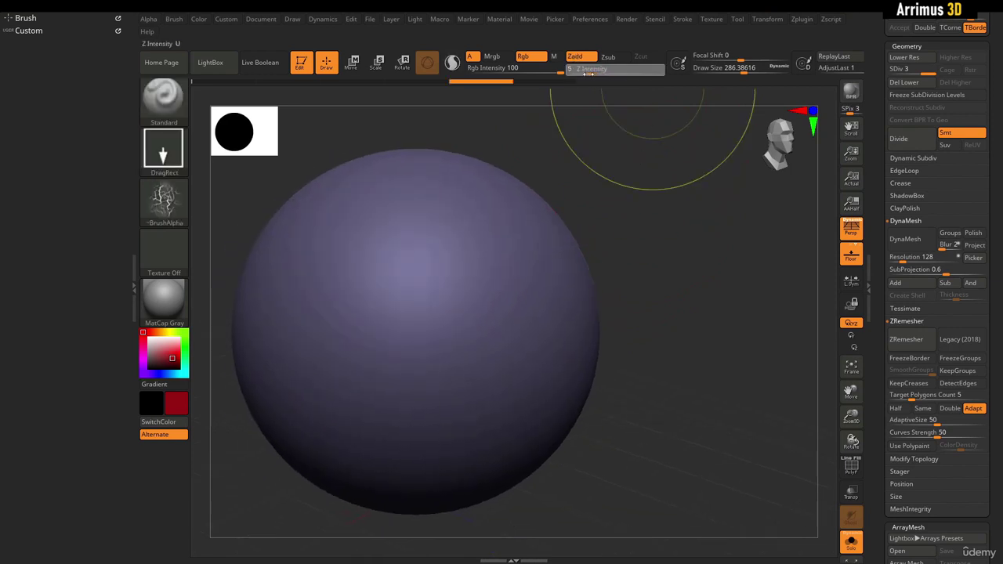
key("Return")
left_click_drag(378, 284, 453, 362)
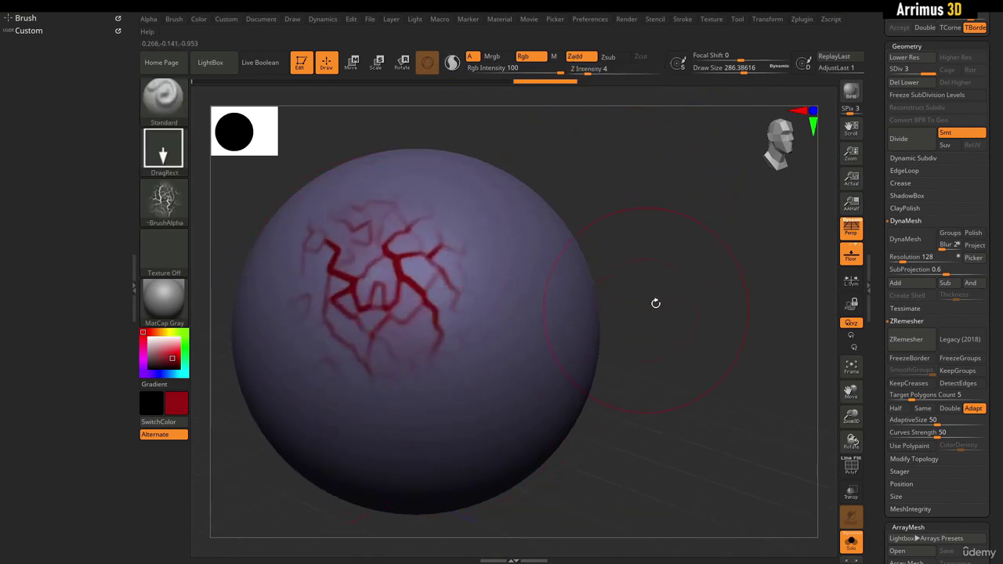
left_click_drag(656, 303, 668, 249)
key("ctrl+z")
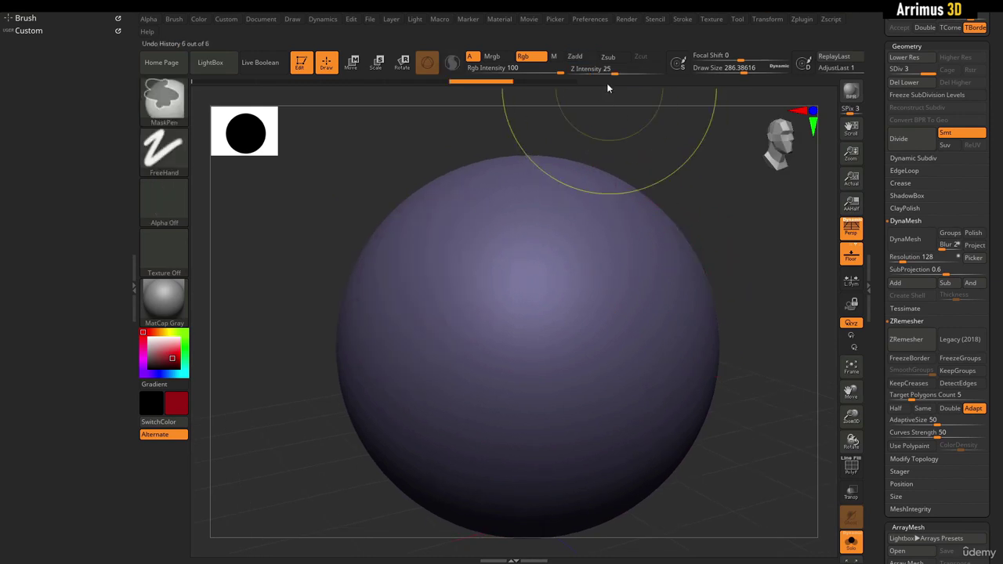
Turn off Rgb, try a colourless vein stamp on the sphere at Z Intensity 4, and undo it.
left_click(539, 59)
left_click_drag(427, 135, 333, 259)
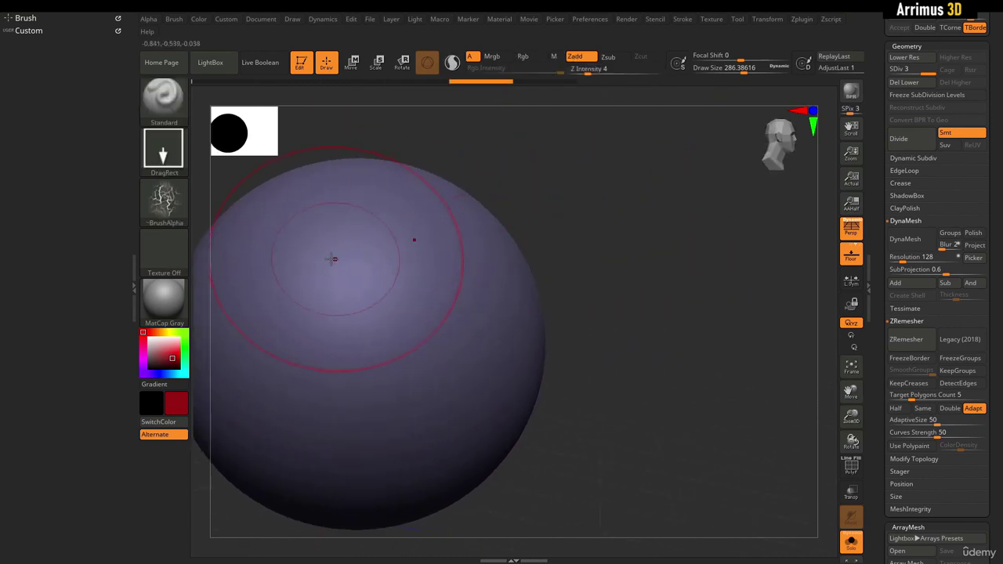
left_click_drag(370, 408, 370, 415)
left_click_drag(572, 238, 602, 247, "alt")
key("ctrl+z")
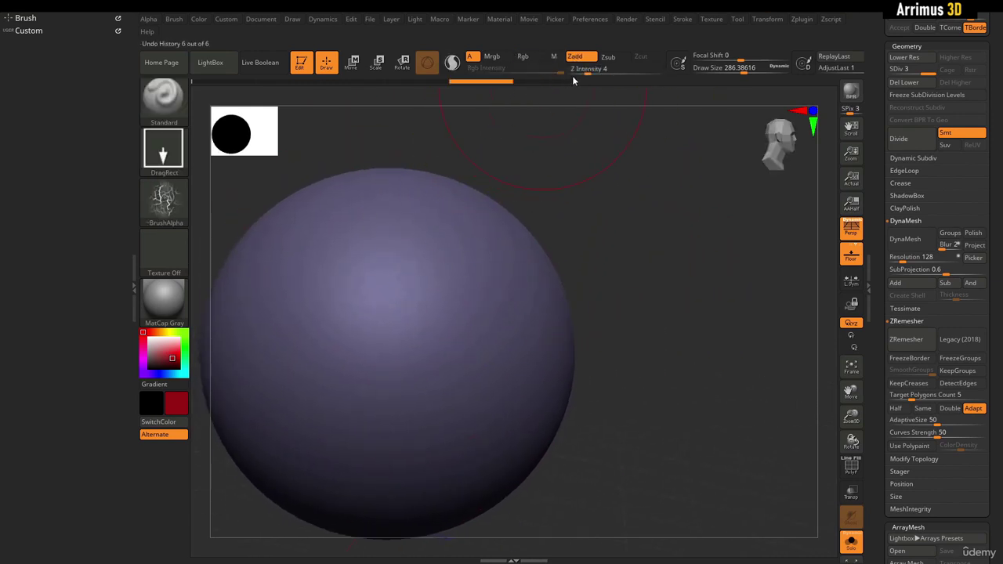
Raise the Z Intensity to 8, try a vein stamp on the sphere without colour, and undo it.
left_click(584, 73)
left_click_drag(584, 72, 597, 72)
left_click_drag(712, 338, 684, 342)
left_click_drag(651, 248, 619, 244)
left_click_drag(642, 194, 680, 192, "alt")
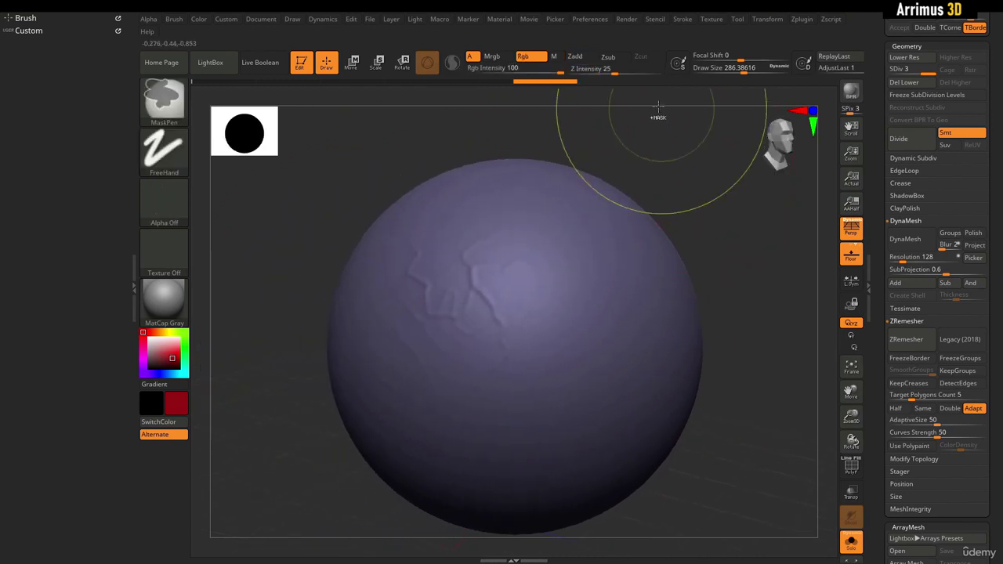
key("ctrl+z")
Turn Rgb back on, try a vein stamp at Rgb Intensity 100, and undo it.
left_click(523, 56)
mouse_move(488, 279)
left_mouse_down()
mouse_move(533, 322)
mouse_move(465, 260)
left_mouse_up()
key("ctrl+z")
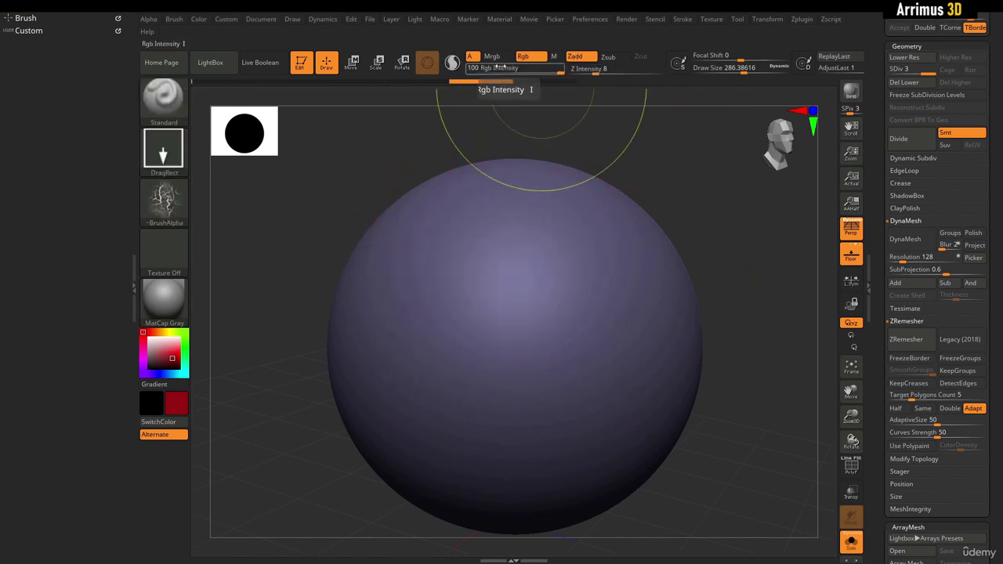
Lower the Rgb Intensity to 16, try a faintly coloured vein stamp on the sphere, and undo it.
left_click_drag(484, 68, 503, 69)
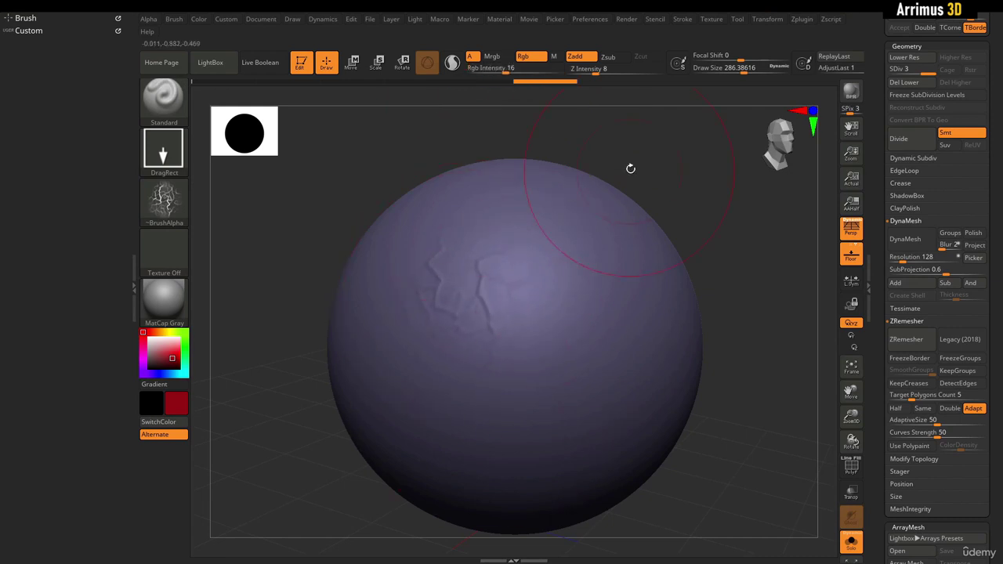
mouse_move(640, 152)
left_mouse_down()
mouse_move(713, 169)
mouse_move(596, 120)
left_mouse_up()
key("ctrl+z")
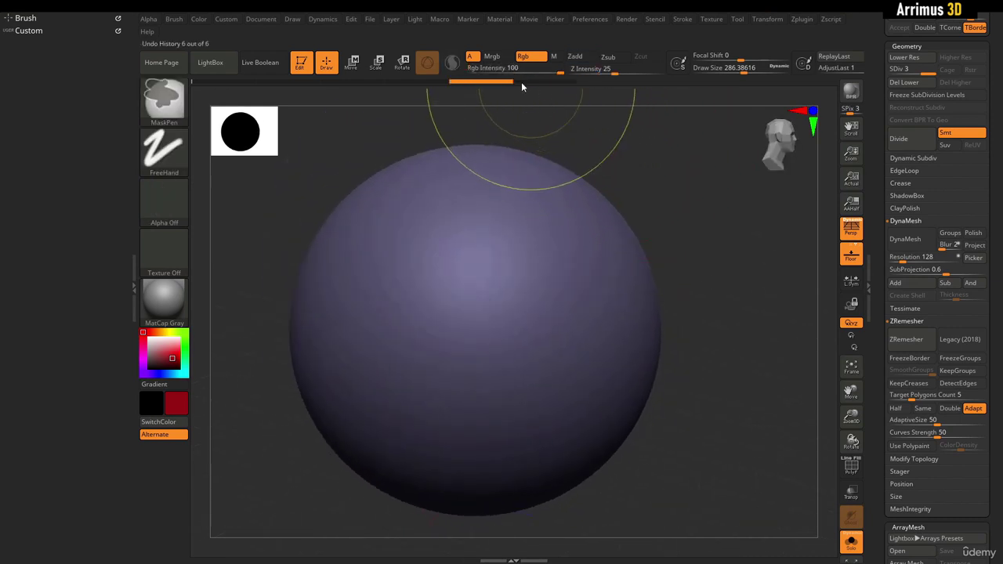
Set the Rgb Intensity to 42, test a red vein stamp on the sphere, and undo it.
left_click(527, 69)
left_click_drag(445, 254, 436, 336)
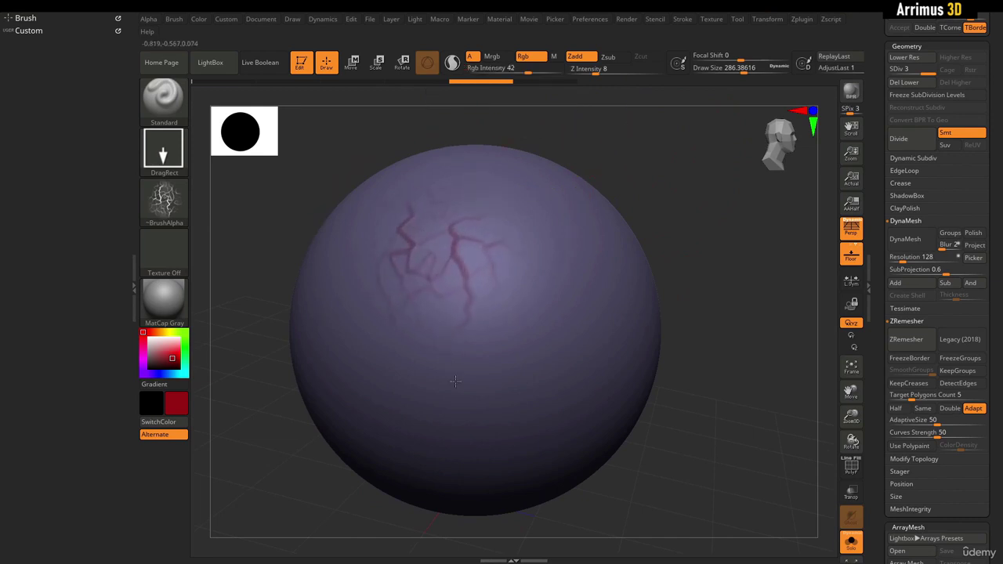
mouse_move(719, 287)
left_mouse_down()
mouse_move(661, 134)
mouse_move(661, 158)
mouse_move(678, 154)
mouse_move(722, 184)
mouse_move(654, 203)
left_mouse_up()
key("ctrl+z")
key("ctrl+z")
key("ctrl+z")
key("ctrl+z")
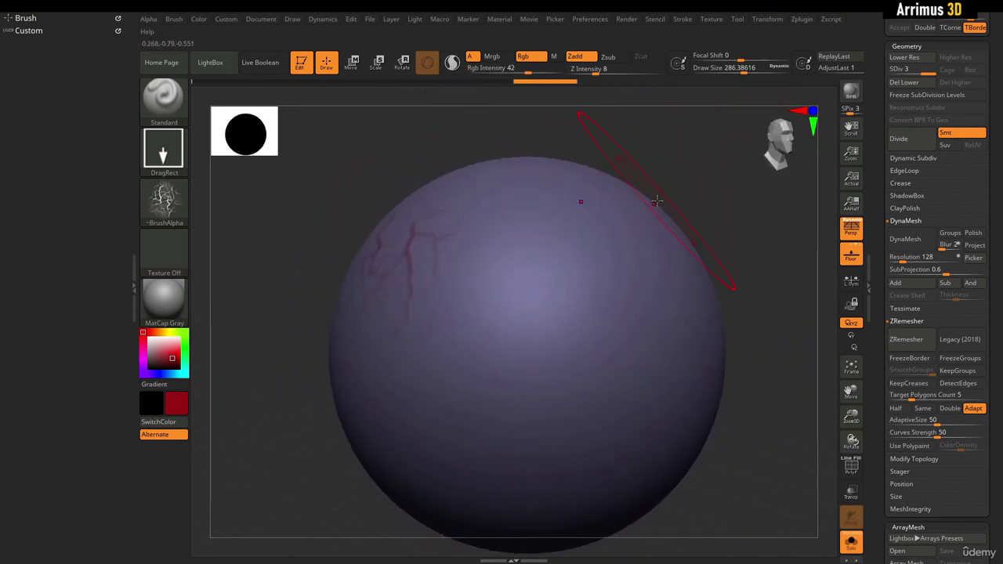
Try small vein stamps across the upper front of the sphere and undo them.
left_click_drag(677, 142, 652, 149)
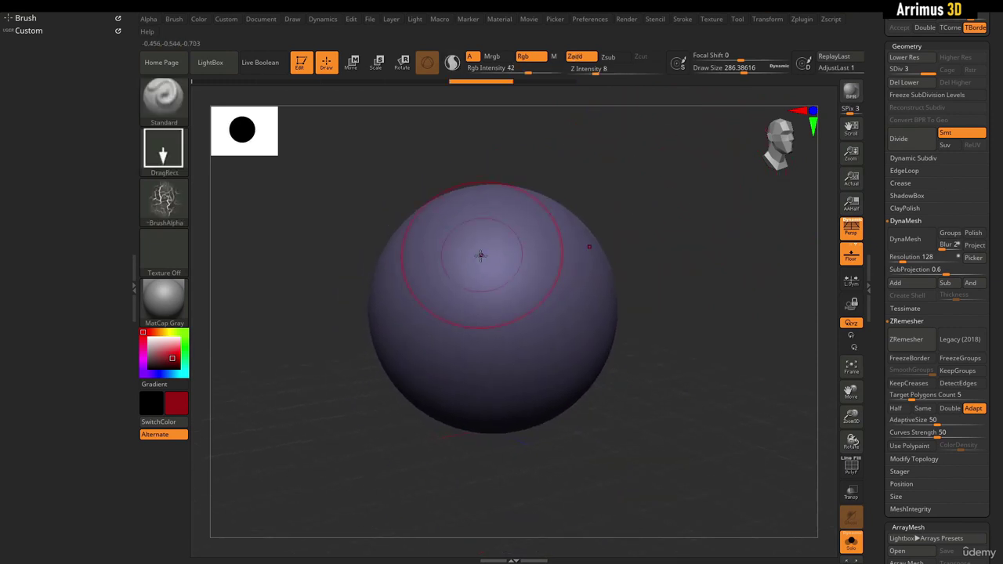
left_click_drag(641, 214, 625, 210)
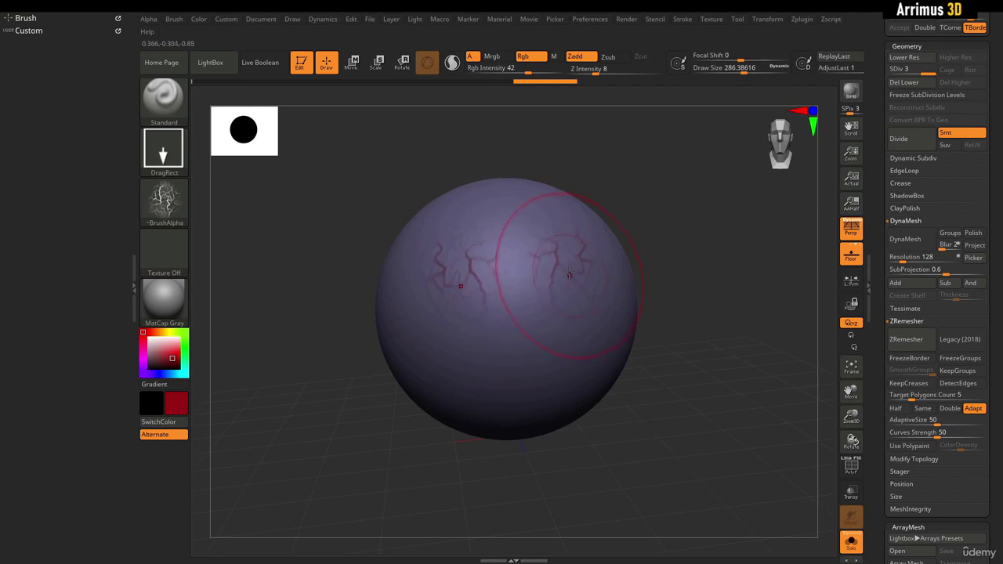
key("ctrl+z")
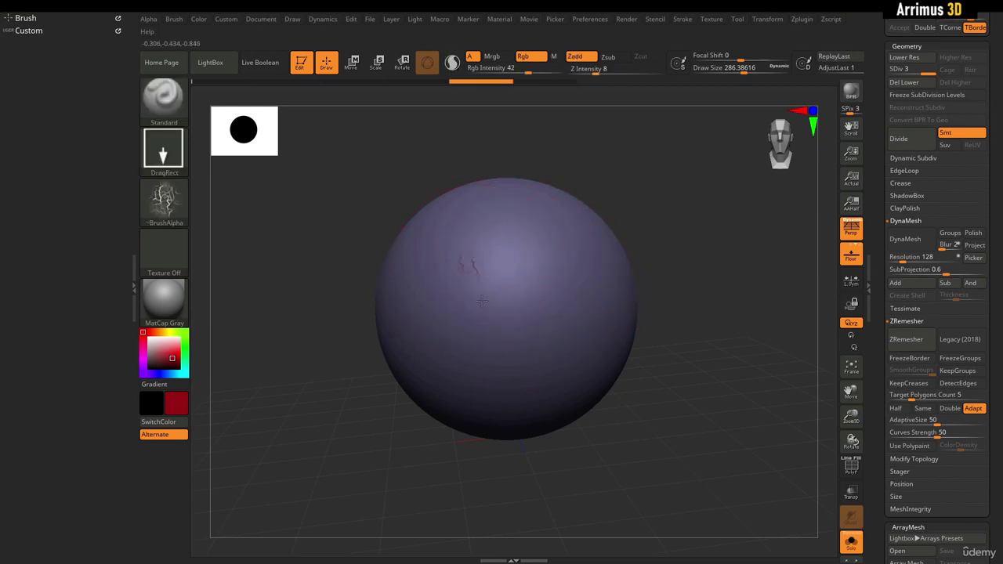
left_click_drag(595, 277, 609, 325)
key("ctrl+z")
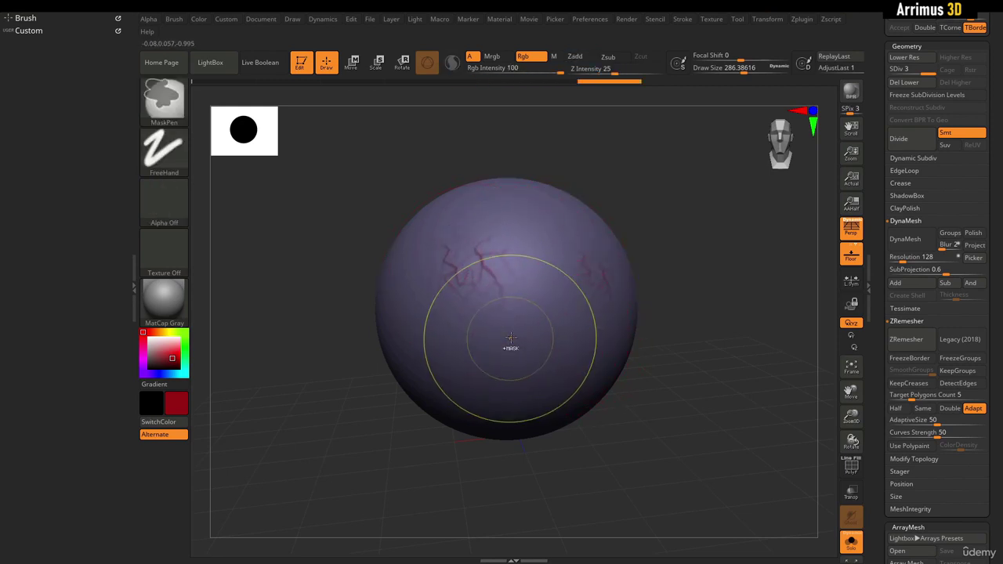
Try vein stamps on the upper and lower front of the enlarged sphere and undo them.
left_click_drag(697, 235, 735, 243, "alt")
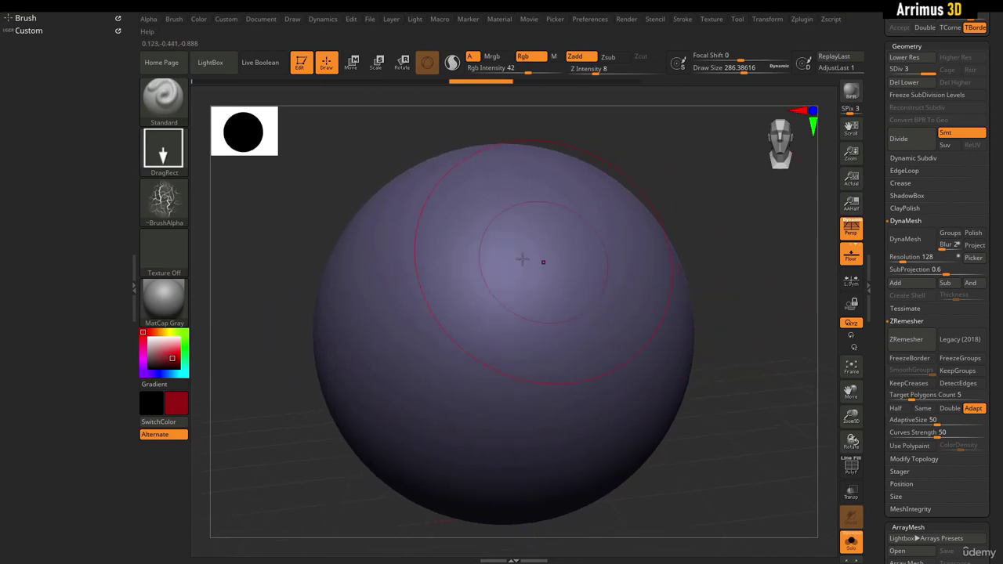
key("ctrl+shift+z")
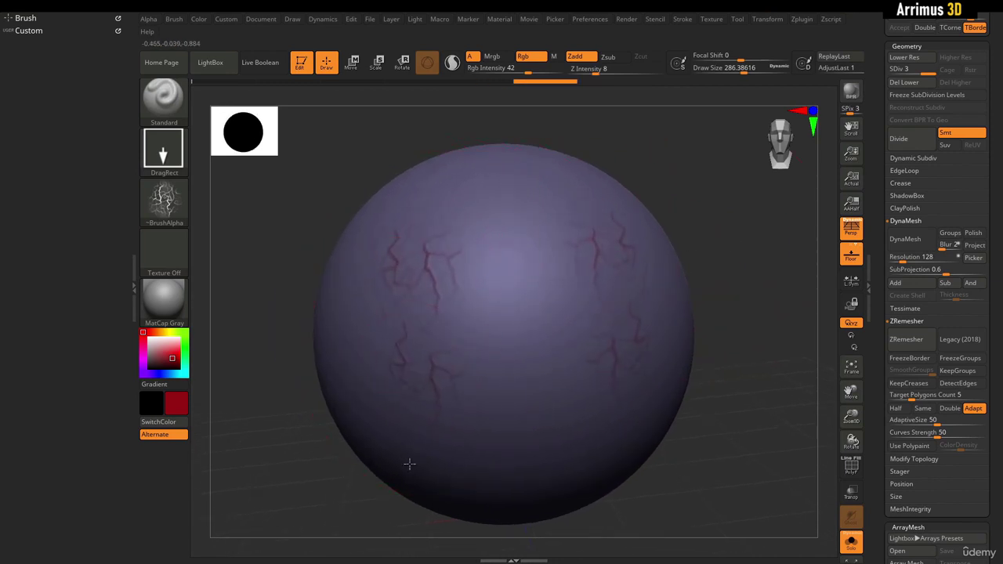
key("ctrl+shift+z")
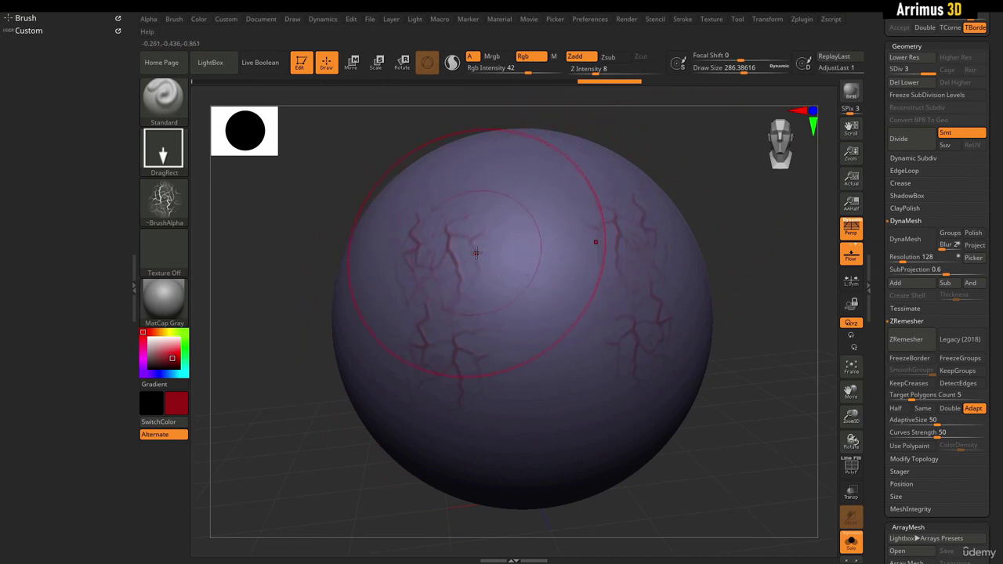
key("ctrl+z")
key("ctrl+z")
key("ctrl+z")
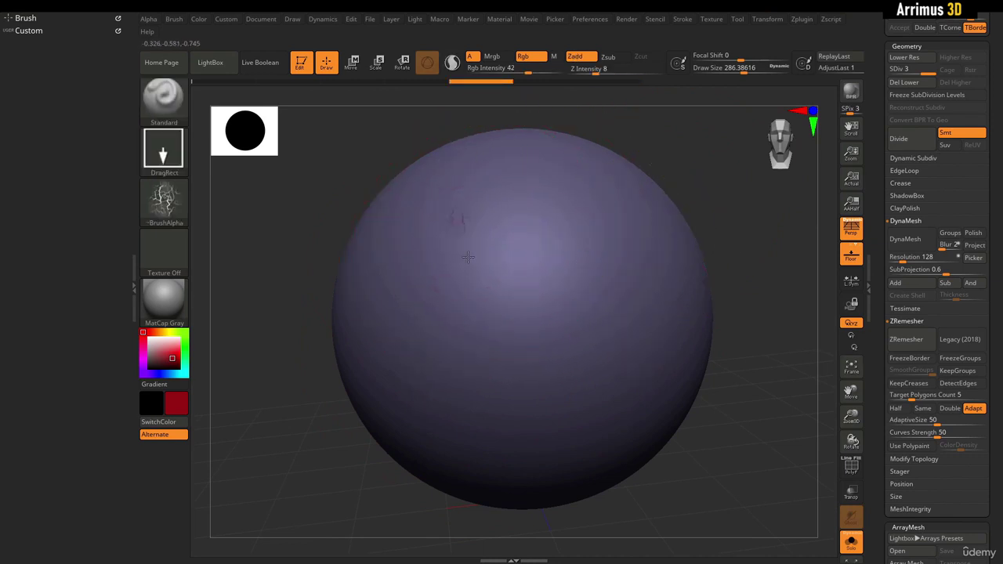
Stamp vein patches of different sizes and rotations over the front of the sphere.
key("ctrl+shift+z")
key("ctrl+shift+z")
key("ctrl+shift+z")
key("ctrl+shift+z")
key("ctrl+shift+z")
key("ctrl+shift+z")
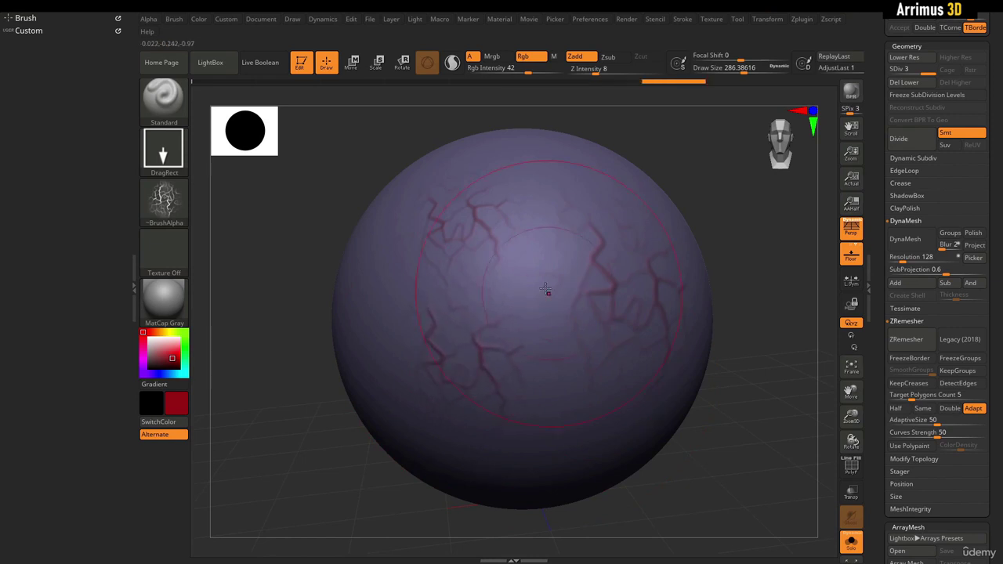
key("ctrl+shift+z")
key("ctrl+shift+z")
Undo all the differently sized vein stamps on the sphere.
key("ctrl+z")
key("ctrl+z")
key("ctrl+z")
key("ctrl+z")
key("ctrl+z")
key("ctrl+z")
key("ctrl+z")
key("ctrl+z")
key("ctrl+z")
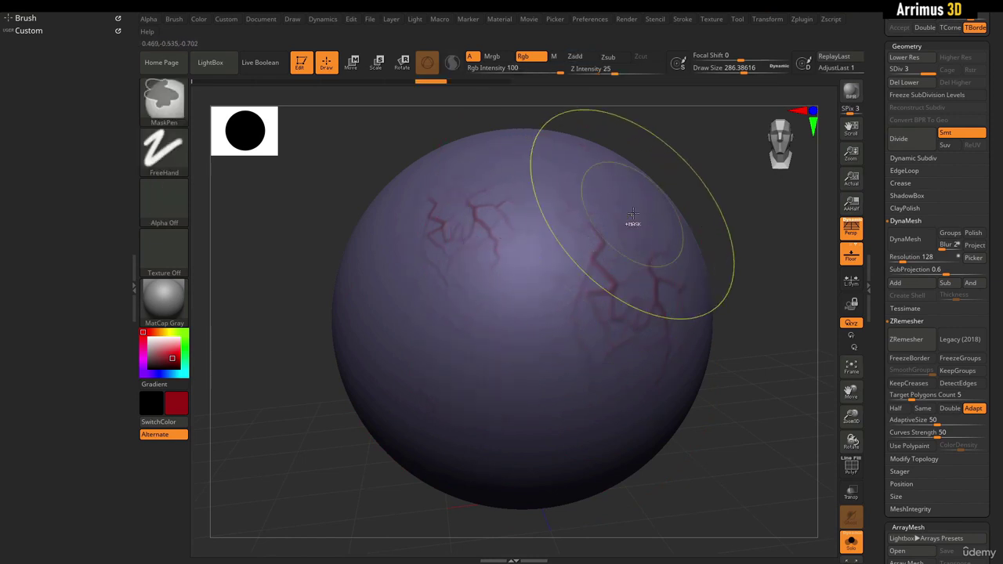
key("ctrl+z")
key("ctrl+z")
key("ctrl+z")
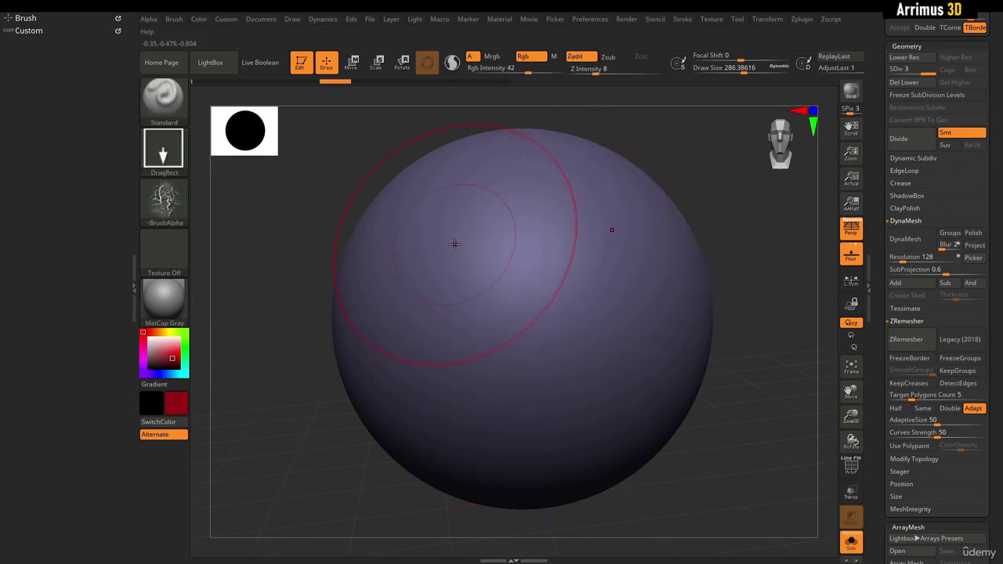
Cover the front and top of the sphere with closely spaced, overlapping vein stamps.
key("ctrl+shift+z")
key("ctrl+shift+z")
key("ctrl+shift+z")
key("ctrl+shift+z")
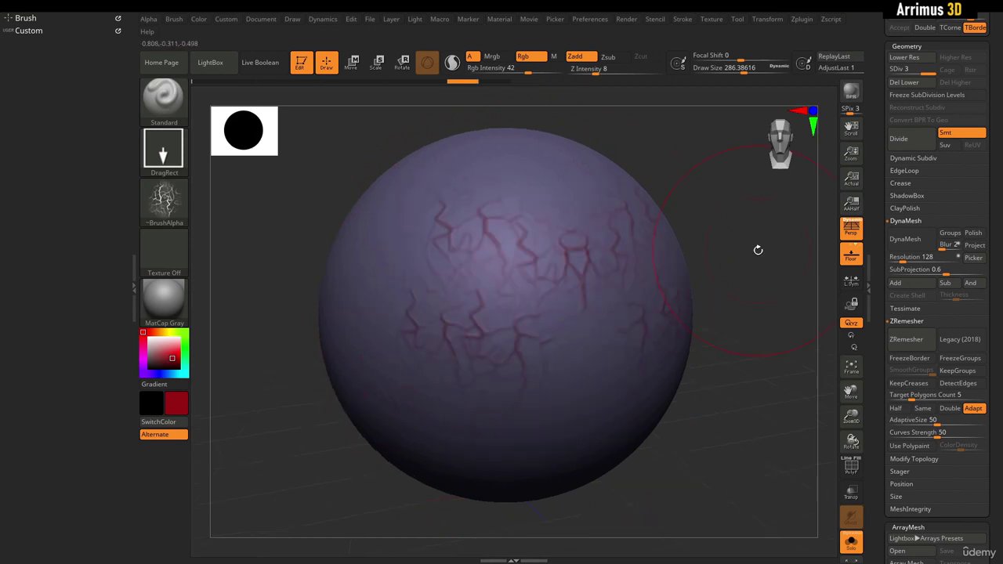
left_click_drag(752, 246, 705, 256)
left_click_drag(517, 295, 519, 301)
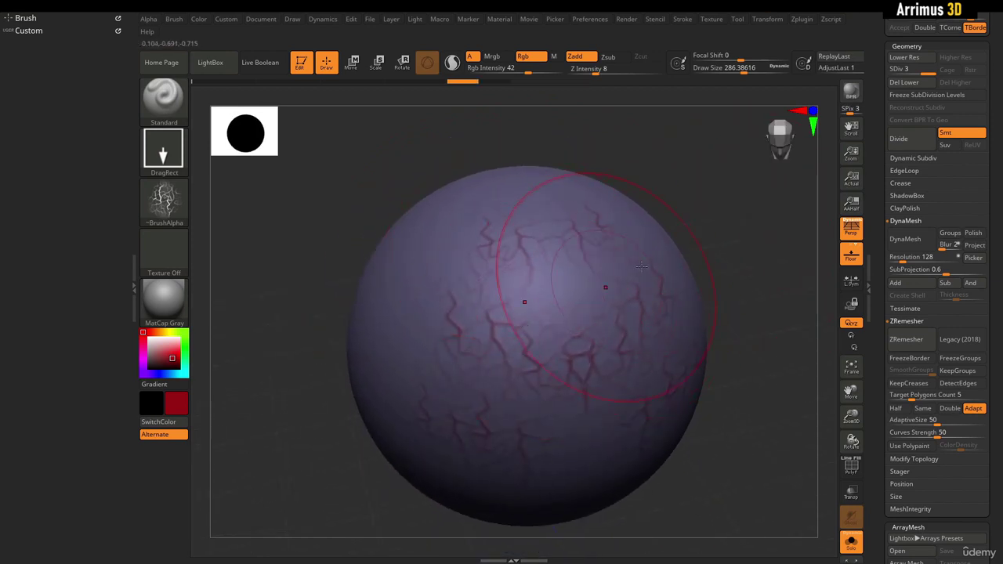
mouse_move(746, 264)
left_mouse_down()
mouse_move(757, 311)
mouse_move(733, 271)
mouse_move(779, 298)
mouse_move(748, 297)
mouse_move(746, 262)
mouse_move(755, 294)
left_mouse_up()
Undo all the overlapping vein stamps to clear the sphere.
key("ctrl")
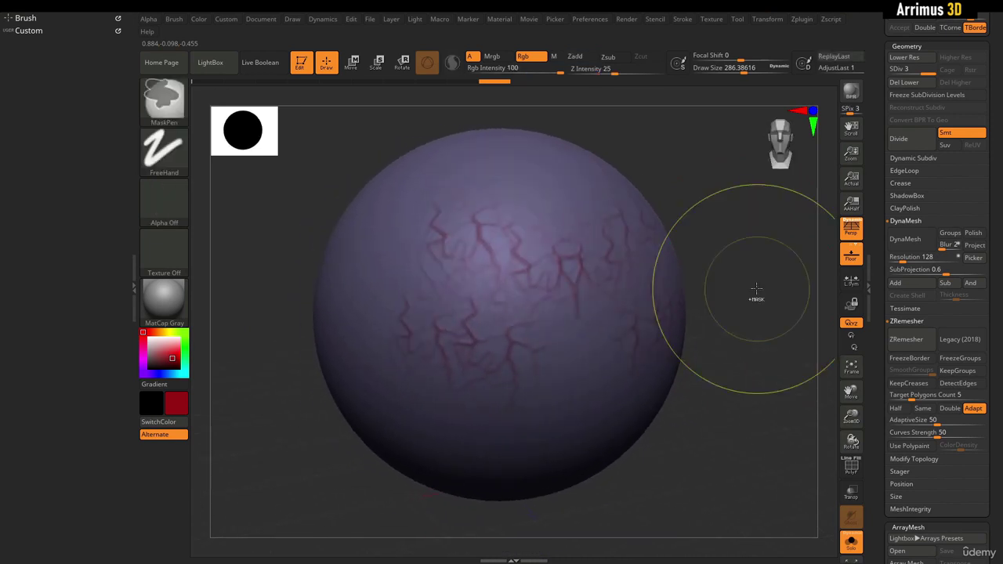
key("ctrl+z")
key("ctrl+z")
key("ctrl+z")
key("ctrl+z")
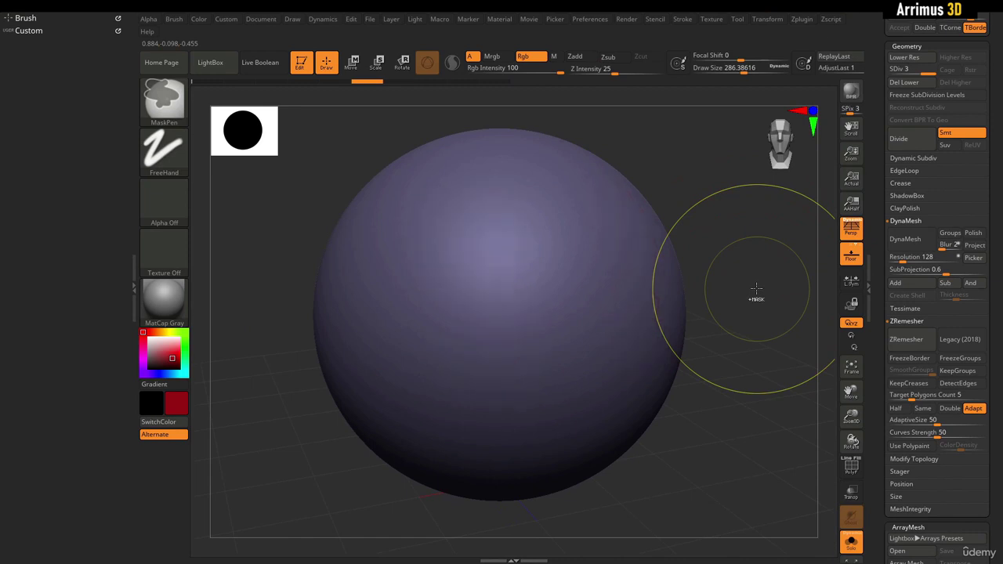
Choose Alpha 07 for the Standard brush and change the paint colour from red to green.
mouse_move(754, 258)
left_mouse_down("alt")
mouse_move(752, 278)
mouse_move(742, 221)
mouse_move(741, 236)
left_mouse_up("alt")
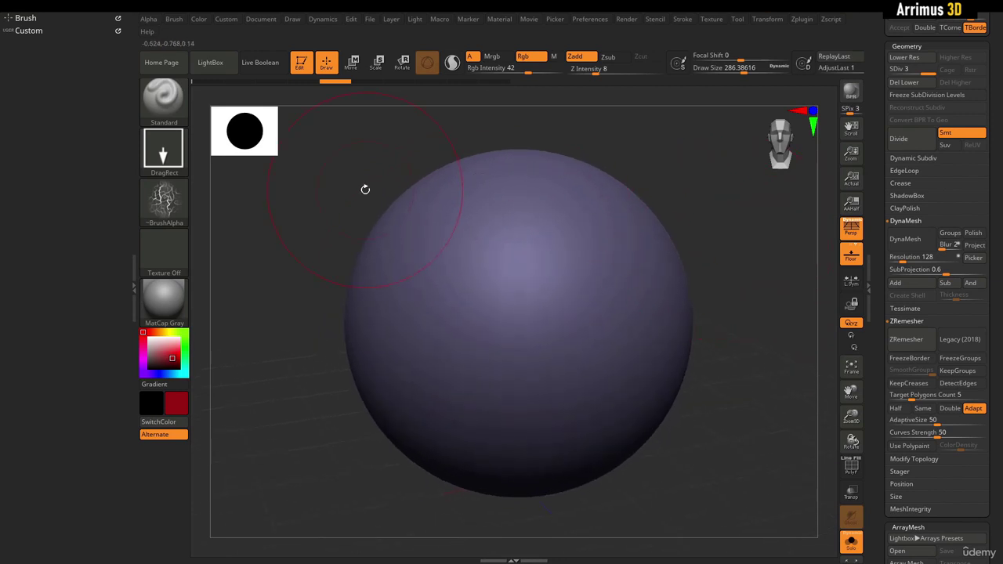
left_click(163, 201)
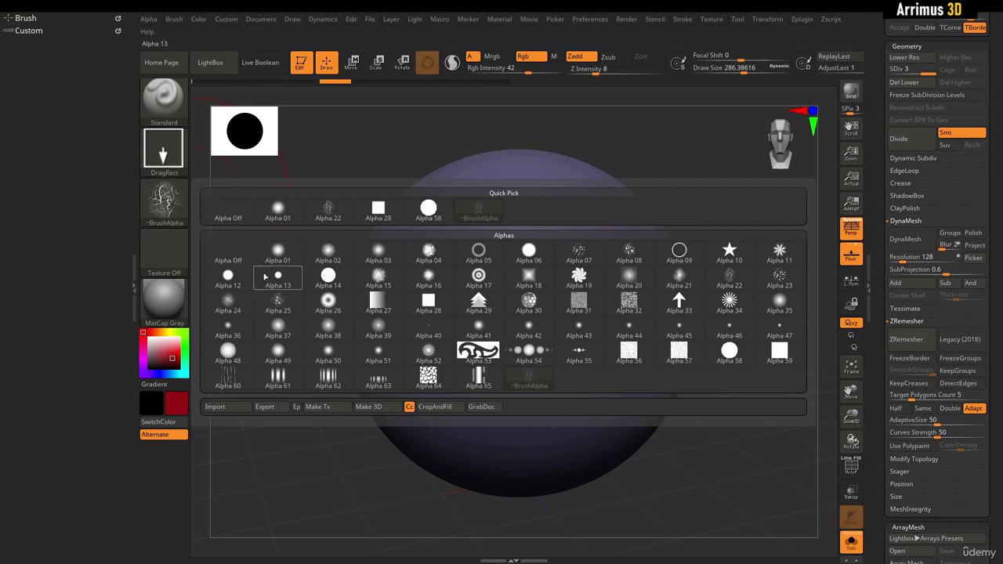
left_click(578, 250)
left_click(184, 333)
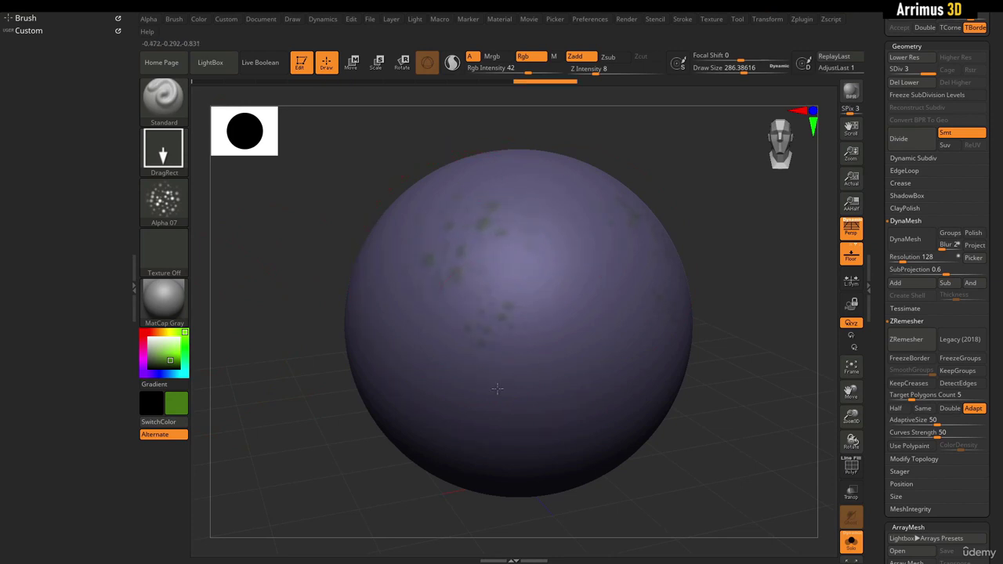
Reduce the Draw Size to about 167, try green spot stamps on the sphere, and undo them.
left_click_drag(455, 355, 455, 354)
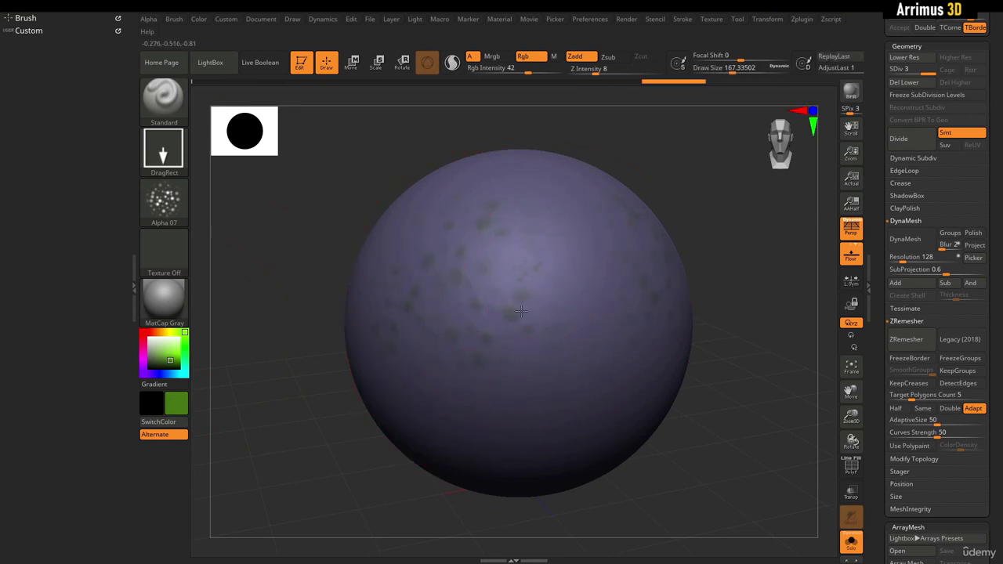
key("ctrl+z")
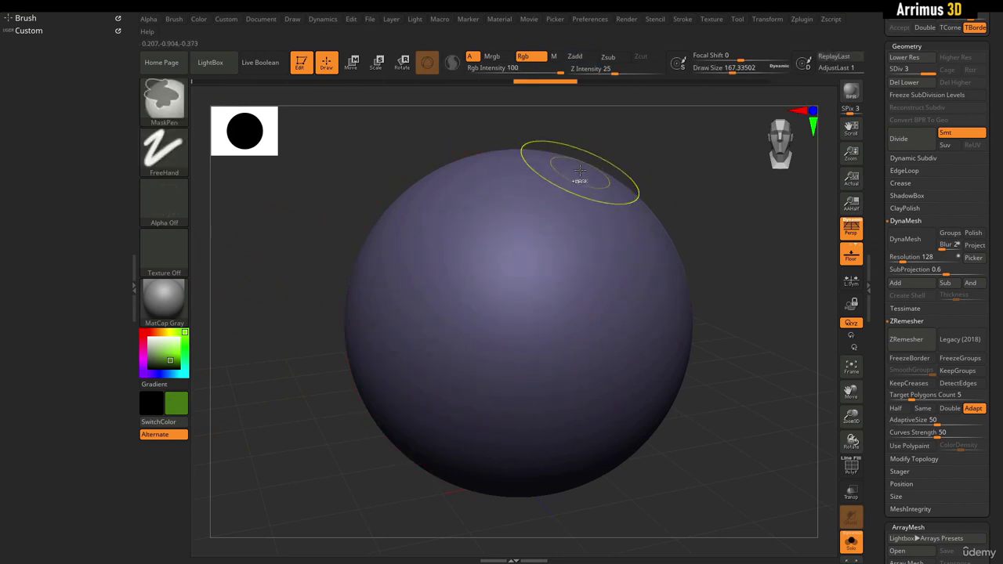
Set the Z Intensity to 27 and stamp several patches of raised green bumps over the front of the sphere.
left_click_drag(604, 73, 619, 73)
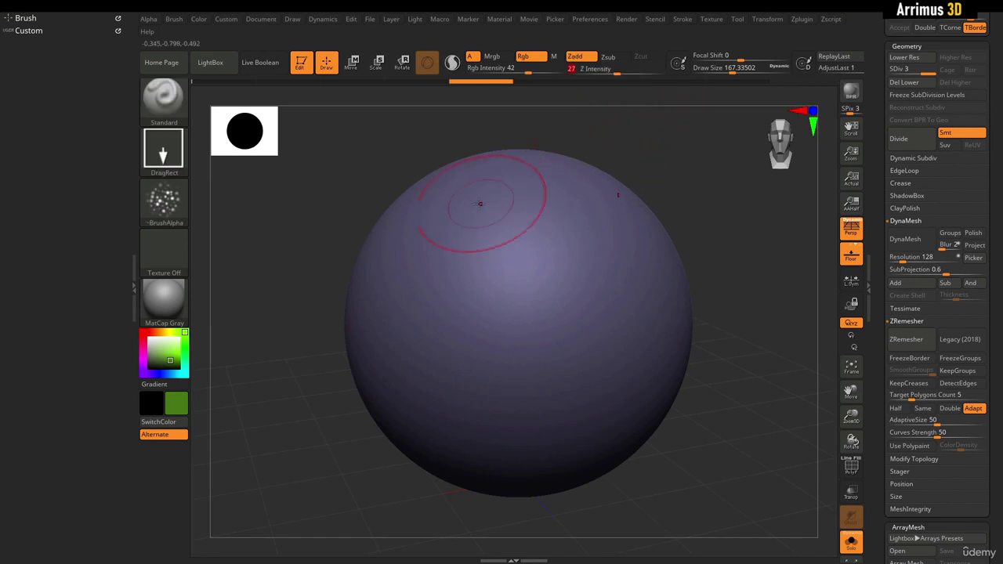
left_click_drag(481, 206, 479, 247)
left_click_drag(432, 274, 438, 318)
left_click_drag(491, 336, 497, 376)
left_click_drag(436, 364, 450, 401)
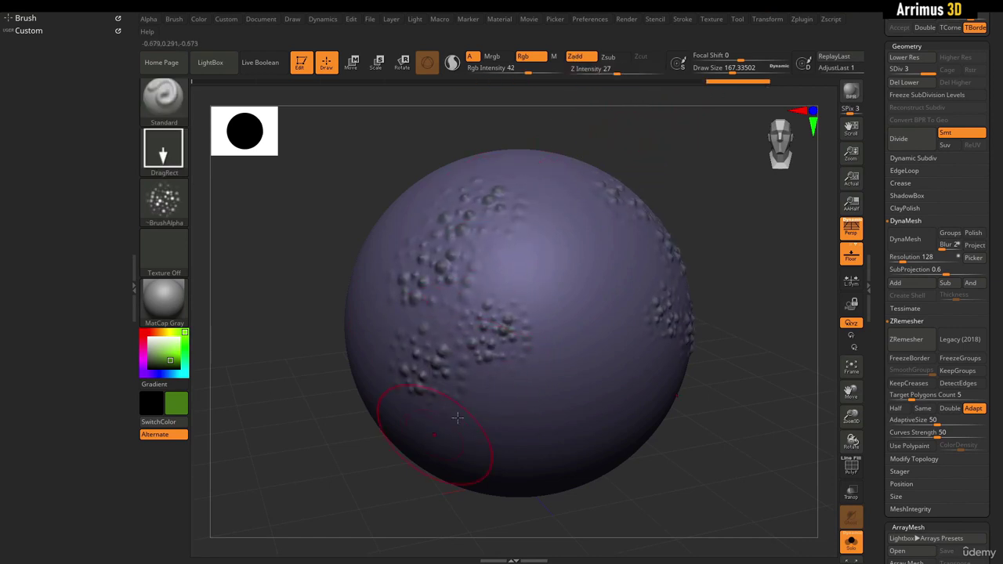
left_click_drag(515, 257, 523, 295)
Undo all the raised bump stamps on the sphere.
left_click_drag(711, 281, 704, 264)
key("ctrl+z")
key("ctrl+z")
key("ctrl+z")
key("ctrl+z")
key("ctrl+z")
key("ctrl+z")
key("ctrl+z")
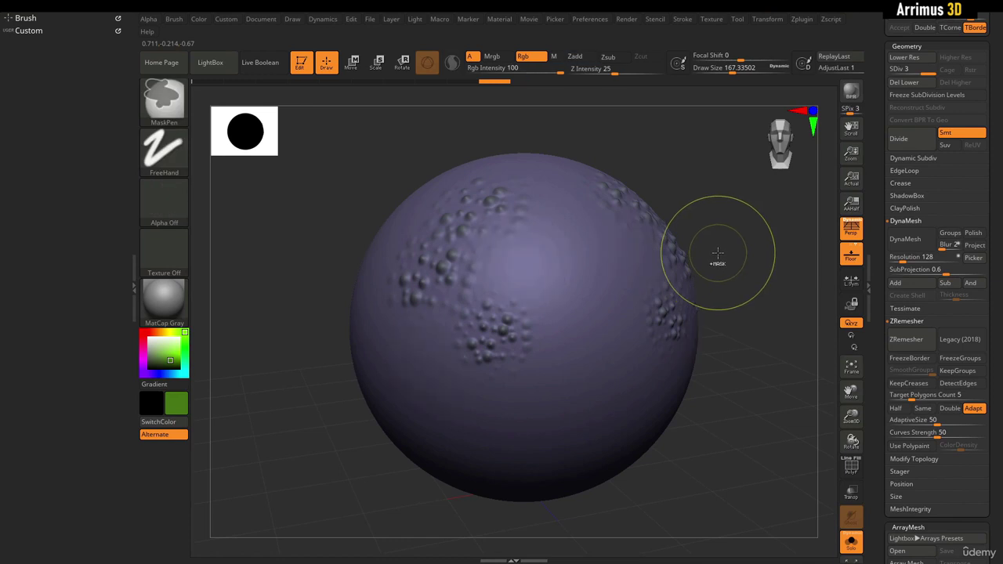
key("ctrl+z")
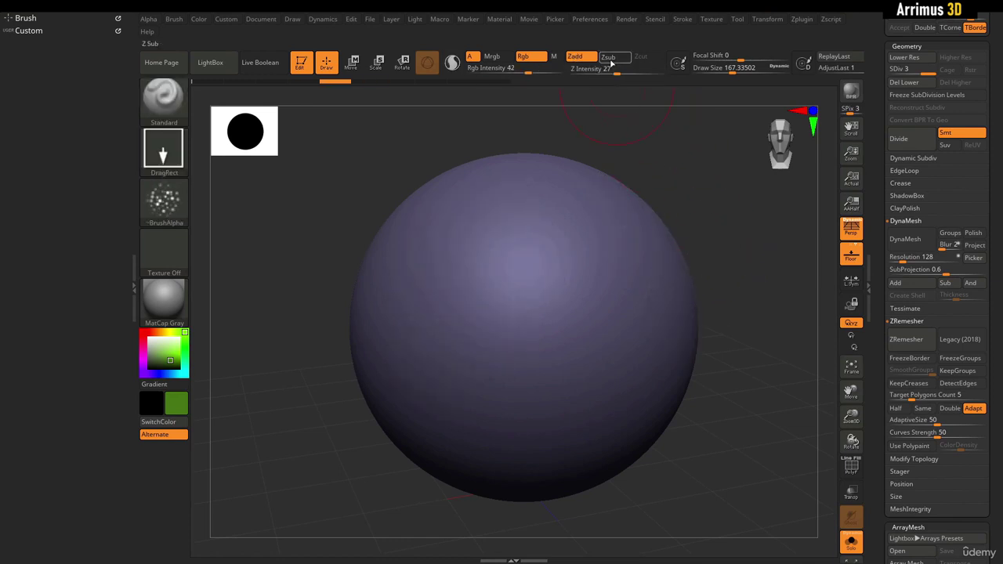
Switch the brush to Zsub and stamp several patches of recessed dots over the front of the sphere.
left_click(612, 61)
left_click_drag(466, 229, 481, 282)
left_click_drag(406, 310, 419, 377)
left_click_drag(491, 343, 520, 415)
left_click_drag(508, 260, 518, 320)
left_click_drag(434, 380, 448, 435)
left_click_drag(711, 232, 683, 257)
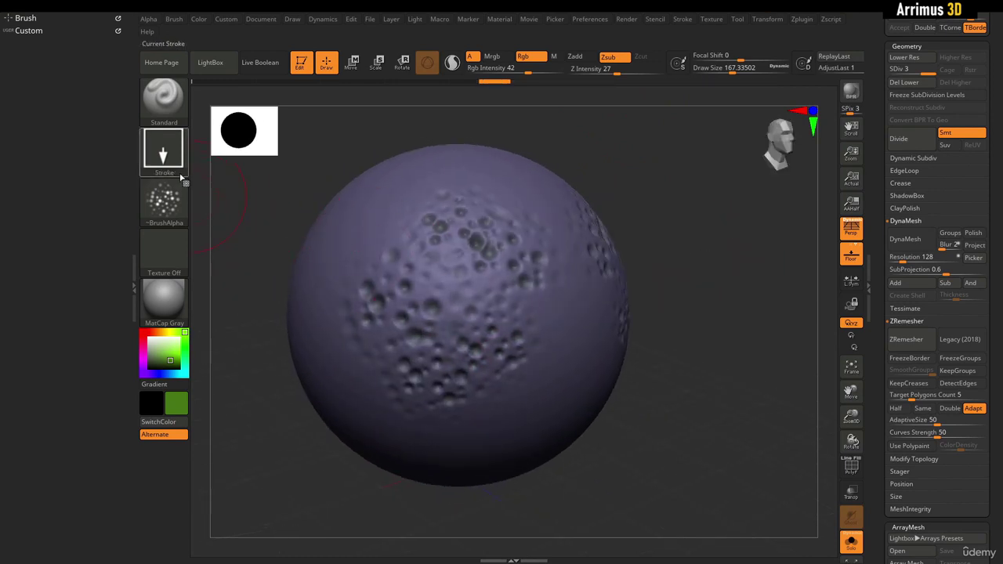
Undo all the recessed dot stamps on the sphere.
left_click(163, 194)
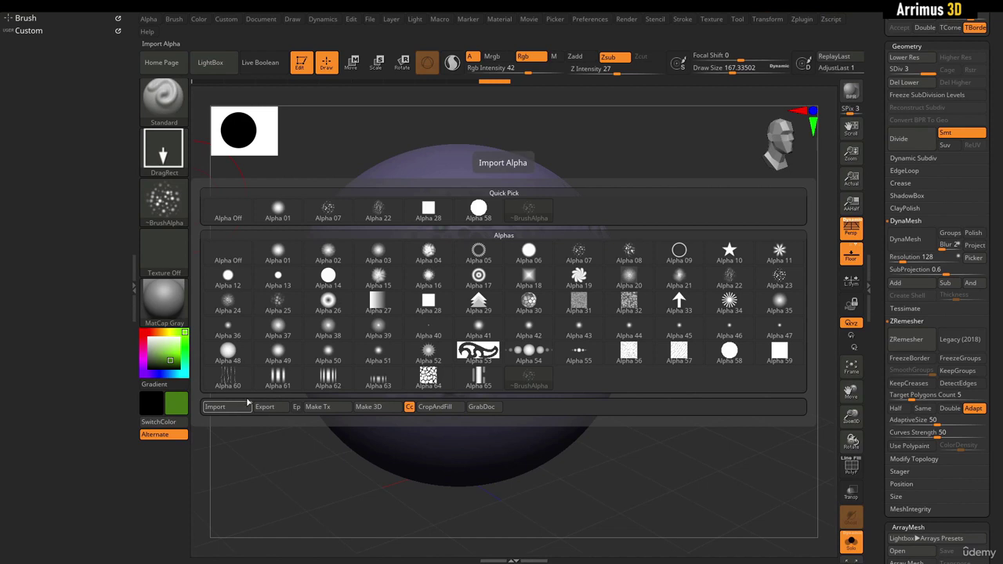
key("ctrl+z")
key("ctrl+z")
key("ctrl+z")
key("ctrl+z")
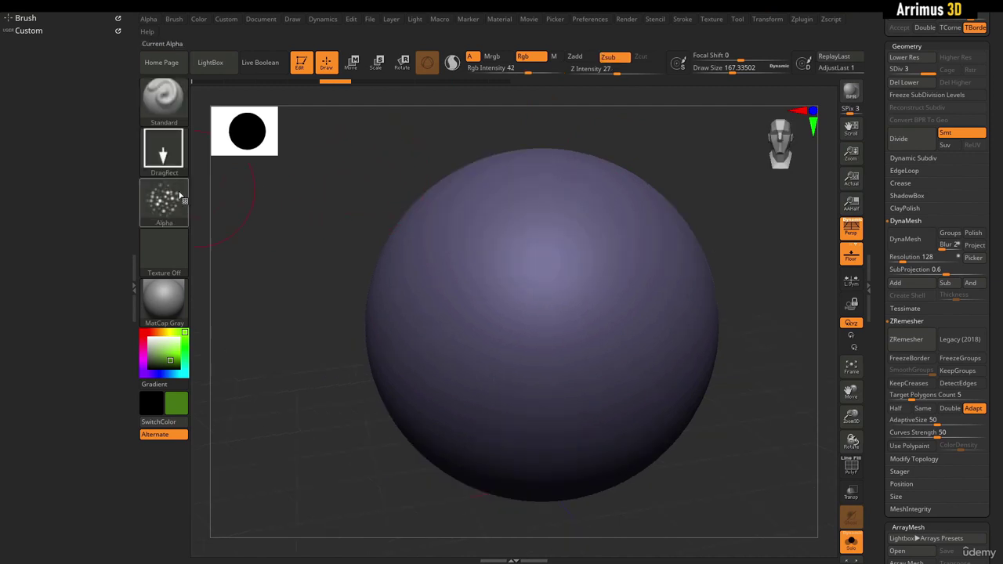
Change the Standard brush's stroke to Dots and set its alpha to Alpha Off.
left_click(162, 154)
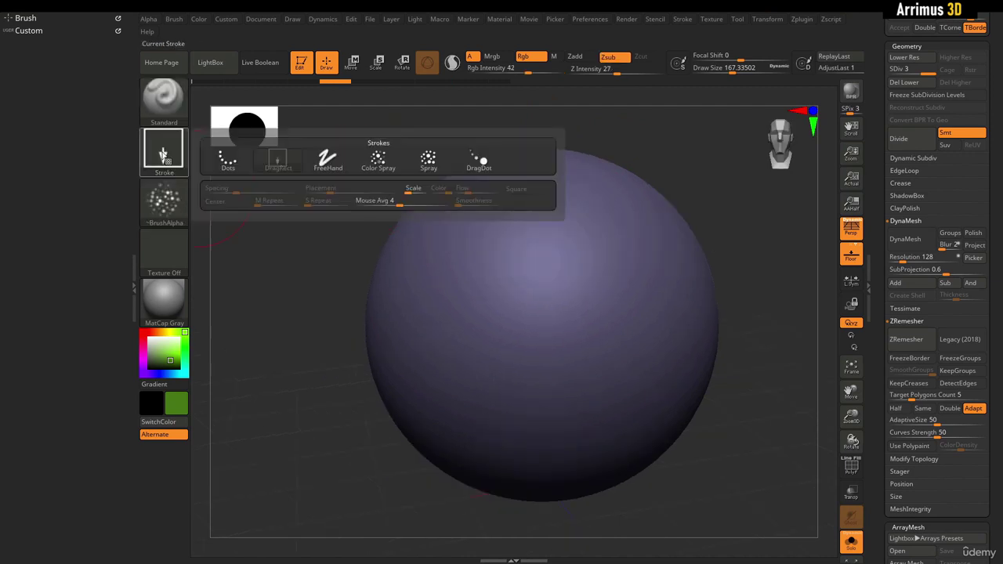
left_click(232, 162)
left_click(164, 202)
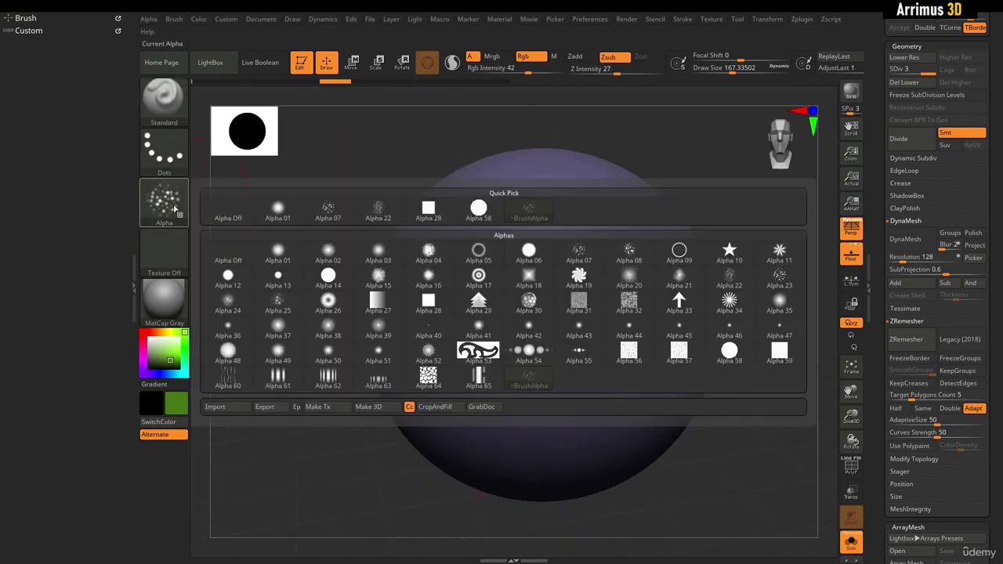
left_click(226, 212)
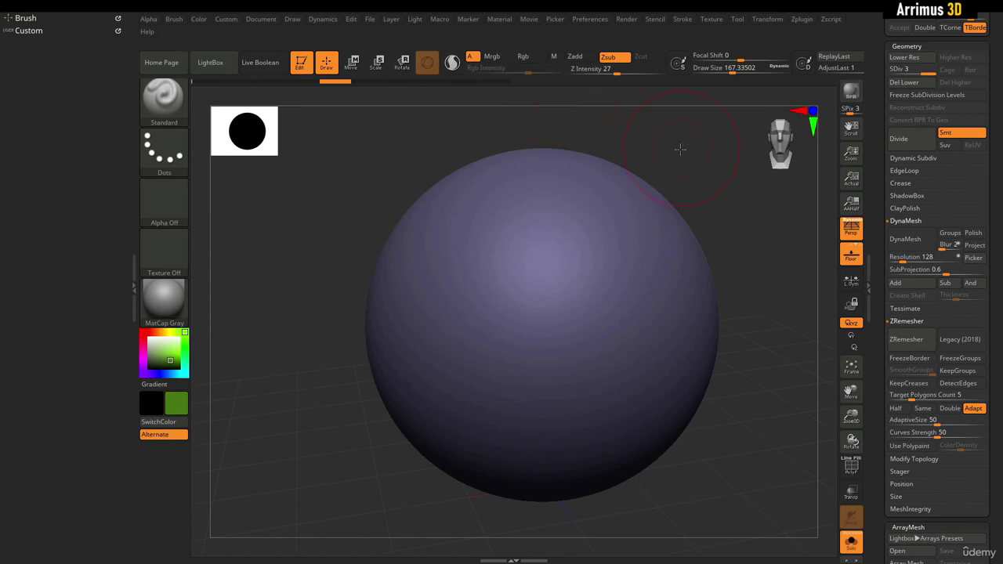
Reduce the brush's Draw Size to about 25.
left_click_drag(680, 149, 575, 177, "alt")
key("s")
left_click_drag(457, 253, 440, 253)
left_click_drag(500, 189, 575, 189, "alt")
key("s")
left_click_drag(522, 246, 513, 246)
left_click_drag(642, 144, 678, 149, "alt")
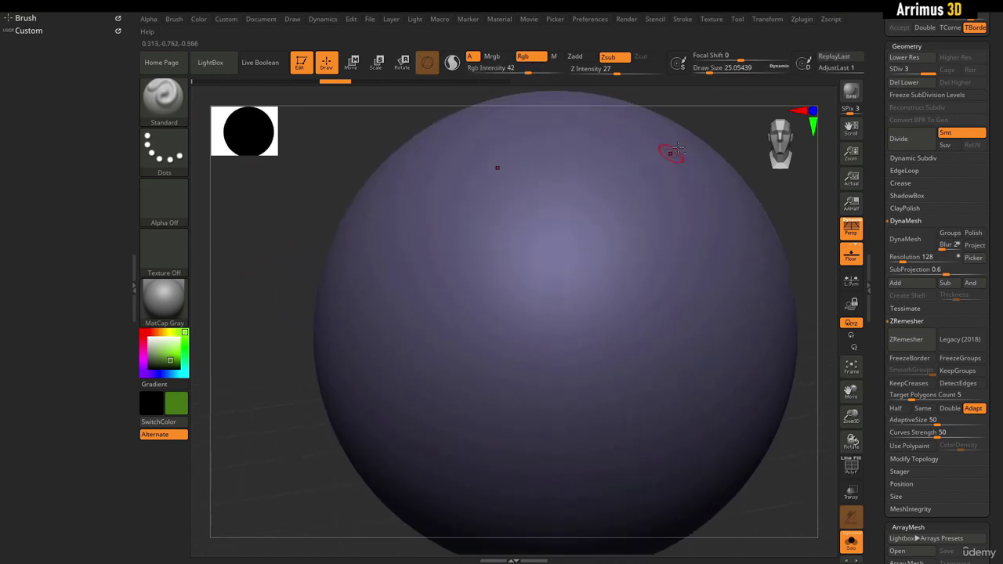
Draw winding raised green strokes over the upper front of the sphere with Zadd.
left_click_drag(727, 129, 666, 182, "alt")
mouse_move(423, 226)
left_mouse_down()
mouse_move(441, 345)
mouse_move(414, 400)
left_mouse_up()
key("ctrl+z")
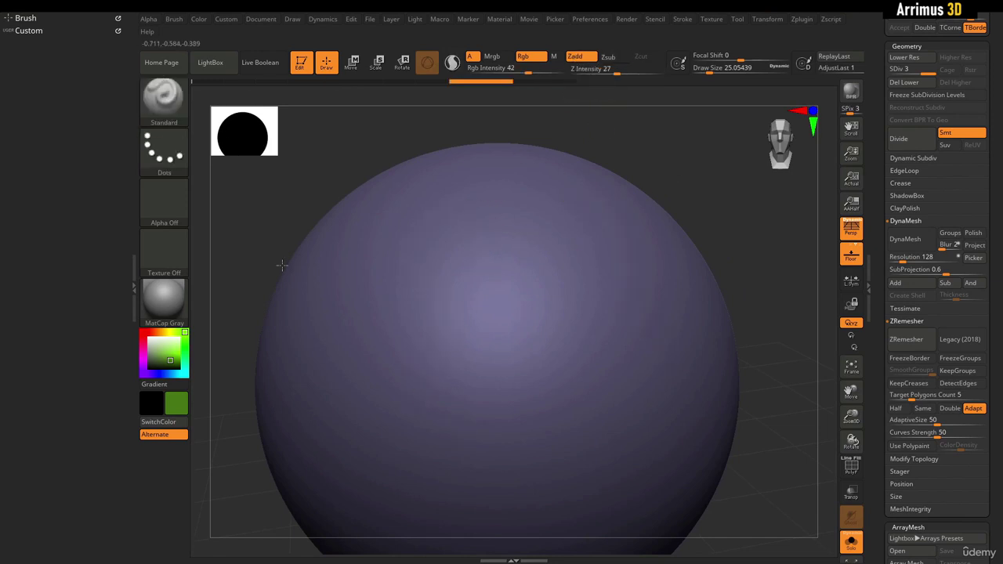
mouse_move(436, 437)
left_mouse_down()
mouse_move(464, 329)
mouse_move(392, 268)
left_mouse_up()
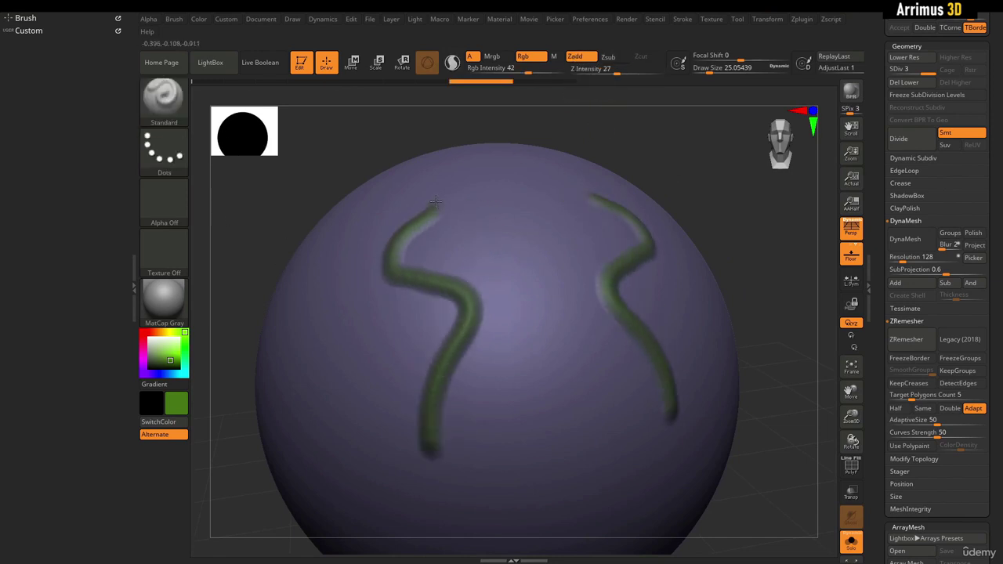
mouse_move(435, 202)
left_mouse_down()
mouse_move(388, 291)
mouse_move(356, 413)
left_mouse_up()
mouse_move(580, 139)
left_mouse_down()
mouse_move(600, 130)
mouse_move(663, 224)
mouse_move(563, 295)
left_mouse_up()
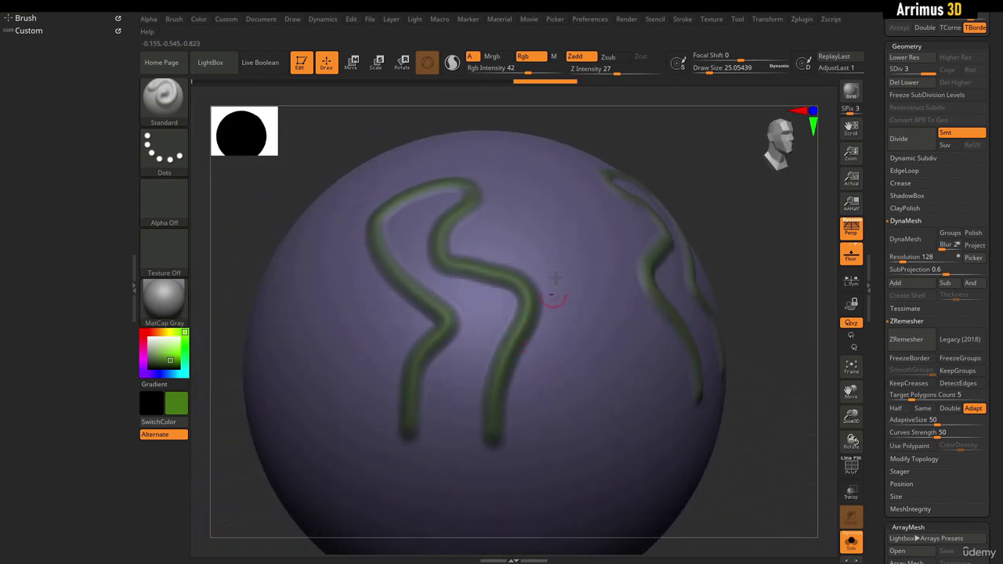
left_click_drag(670, 150, 689, 181)
mouse_move(766, 295)
left_mouse_down()
mouse_move(739, 288)
mouse_move(734, 301)
mouse_move(732, 280)
mouse_move(746, 287)
left_mouse_up()
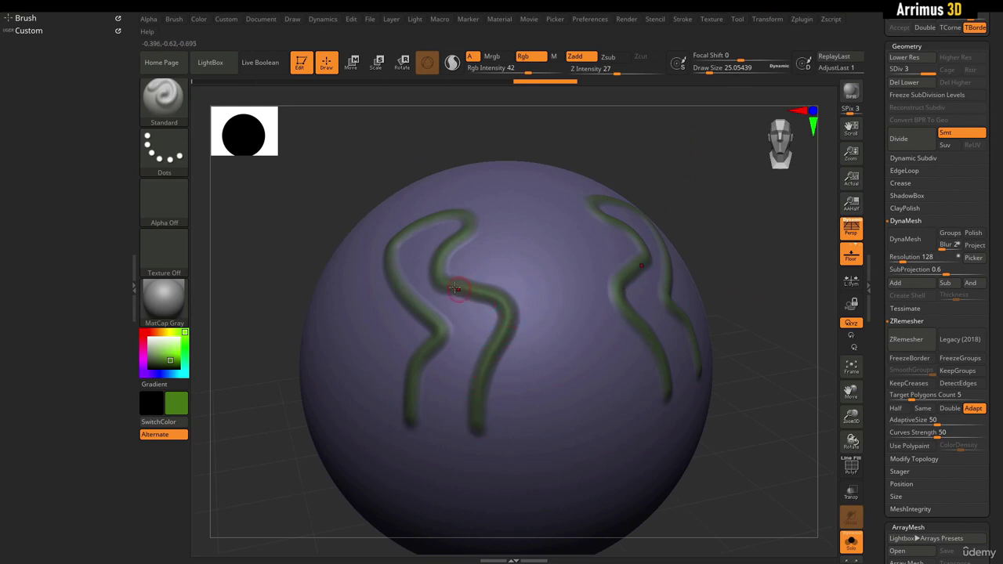
mouse_move(708, 216)
left_mouse_down()
mouse_move(707, 257)
mouse_move(697, 270)
mouse_move(750, 255)
mouse_move(752, 243)
mouse_move(729, 244)
left_mouse_up()
Undo the green strokes, and try another winding stroke and a mask stroke, undoing both.
key("ctrl+z")
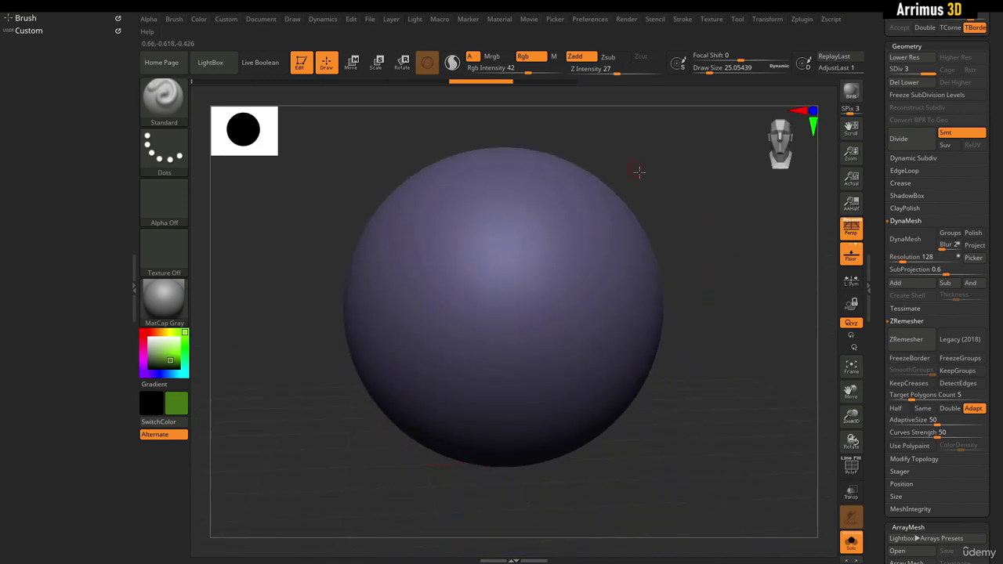
mouse_move(487, 222)
left_mouse_down()
mouse_move(443, 286)
mouse_move(463, 404)
mouse_move(392, 326)
left_mouse_up()
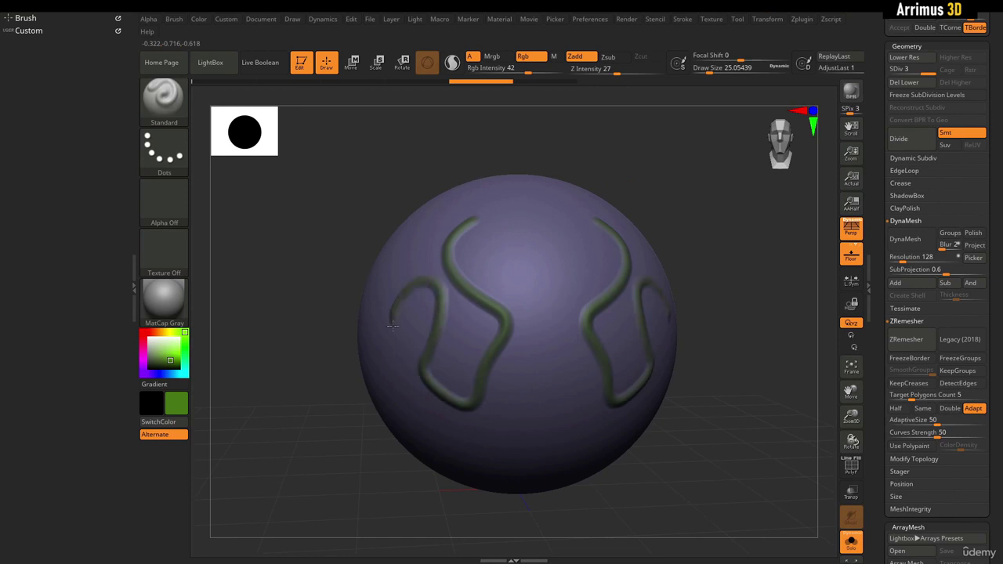
key("ctrl+z")
mouse_move(453, 252)
left_mouse_down("ctrl")
mouse_move(431, 320)
mouse_move(511, 376)
mouse_move(514, 320)
left_mouse_up("ctrl")
key("ctrl+z")
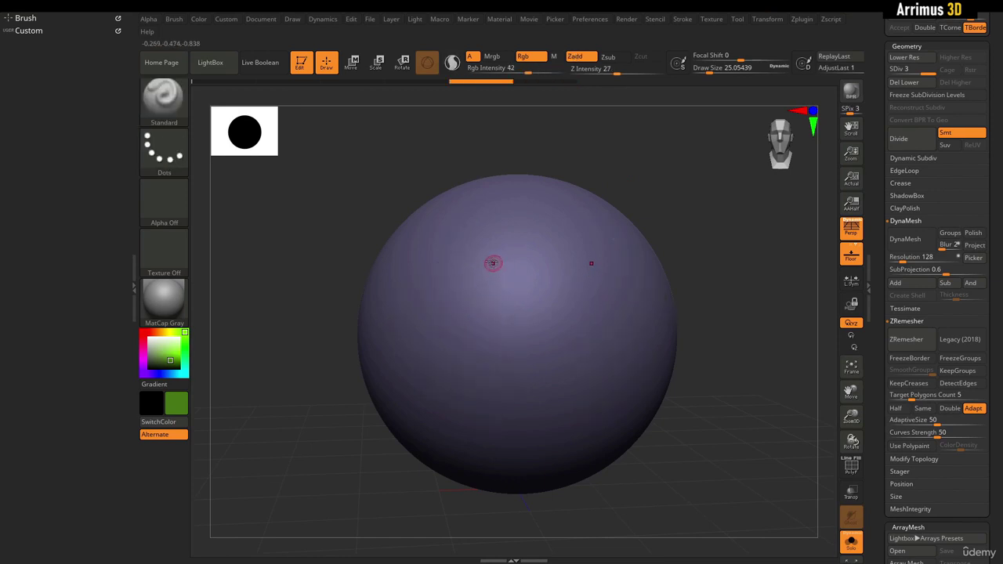
Isolate the upper side portions of the sphere with SelectRect and turn on Double so both faces display.
key("ctrl+shift")
left_click_drag(329, 166, 433, 317, "ctrl+shift")
mouse_move(554, 401)
left_mouse_down()
mouse_move(530, 394)
mouse_move(555, 389)
left_mouse_up()
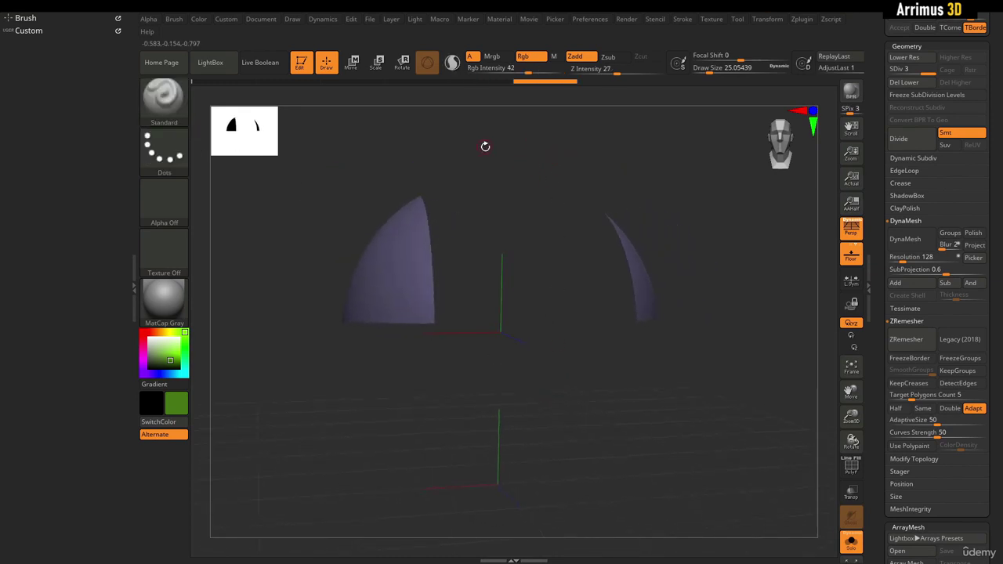
left_click_drag(485, 146, 474, 164)
key("space")
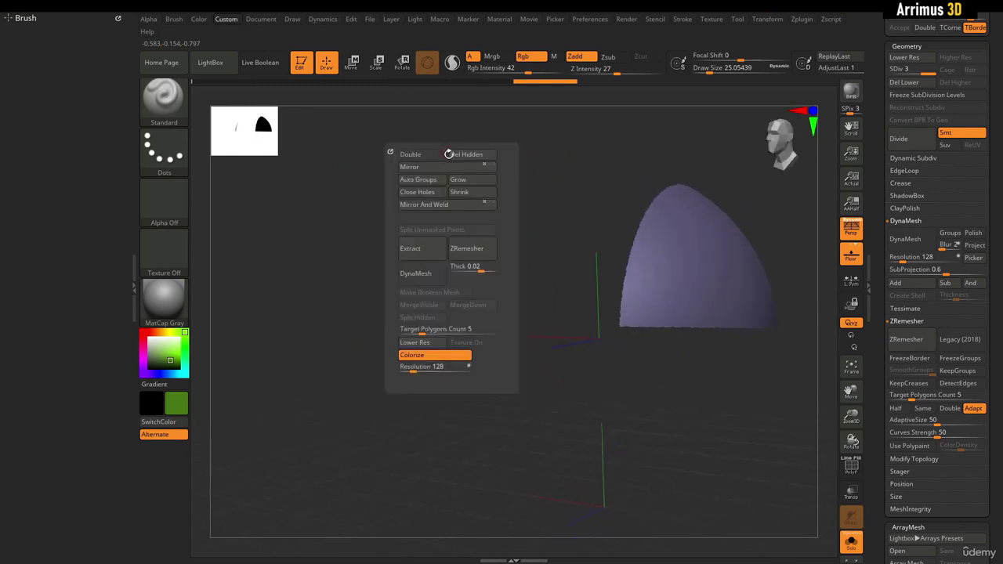
left_click(425, 161)
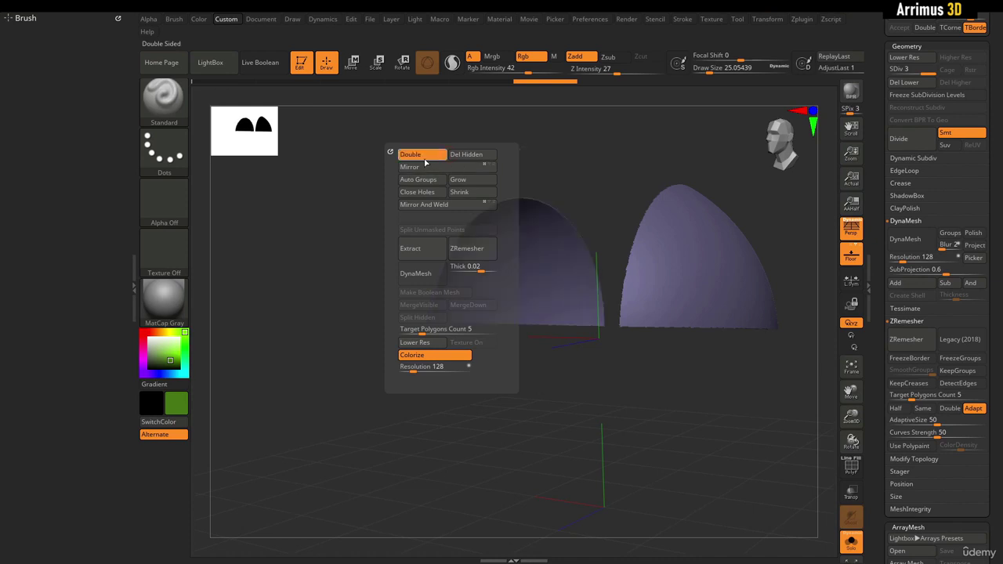
mouse_move(543, 170)
left_mouse_down()
mouse_move(573, 175)
mouse_move(528, 172)
mouse_move(571, 180)
mouse_move(530, 228)
mouse_move(501, 213)
left_mouse_up()
Narrow the visible pieces with successive rectangular selections and show the whole sphere again.
key("ctrl+shift")
mouse_move(385, 183)
left_mouse_down("ctrl+shift")
mouse_move(502, 287)
mouse_move(572, 313)
left_mouse_up("ctrl+shift")
left_click_drag(553, 249, 492, 216)
key("ctrl+shift")
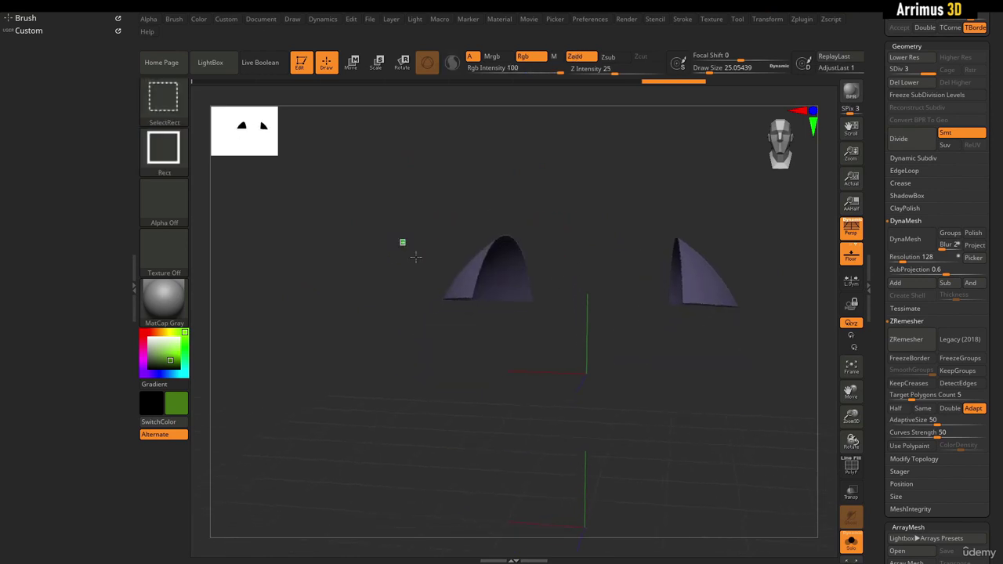
left_click_drag(403, 242, 473, 318, "ctrl+shift")
left_click_drag(426, 227, 493, 280, "ctrl+shift")
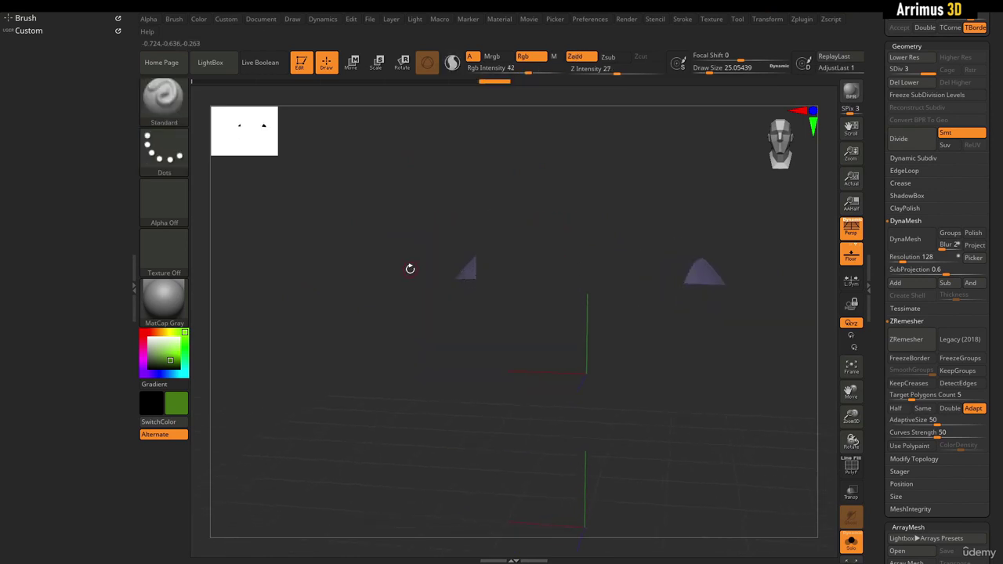
left_click_drag(393, 264, 408, 230)
key("ctrl+shift")
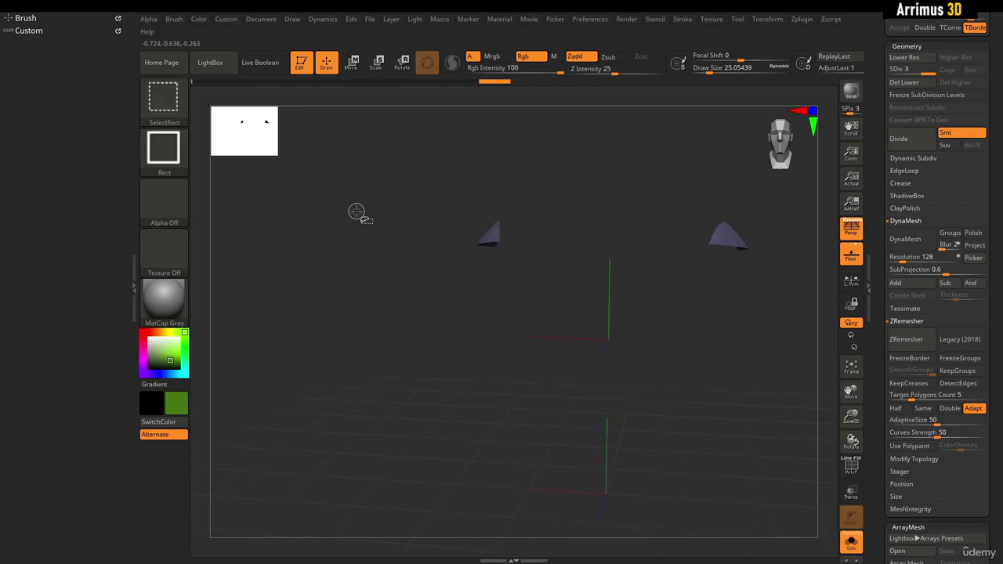
left_click_drag(293, 234, 384, 306, "ctrl+shift")
left_click(364, 243, "ctrl+shift")
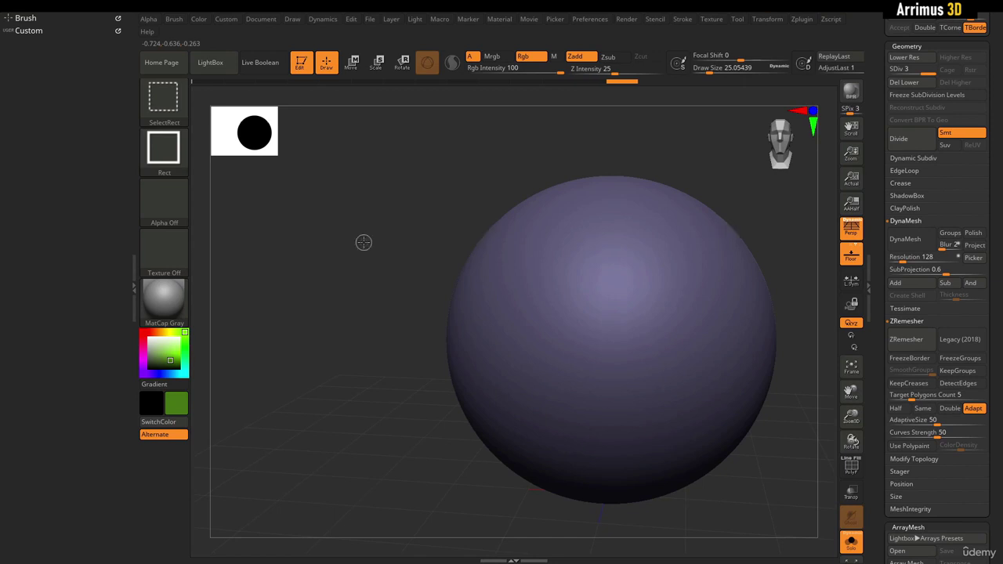
Isolate the sphere's two outer side caps with a tall rectangular selection and restore the full sphere.
mouse_move(352, 239)
left_mouse_down()
mouse_move(362, 248)
mouse_move(394, 208)
mouse_move(519, 432)
mouse_move(521, 499)
left_mouse_up()
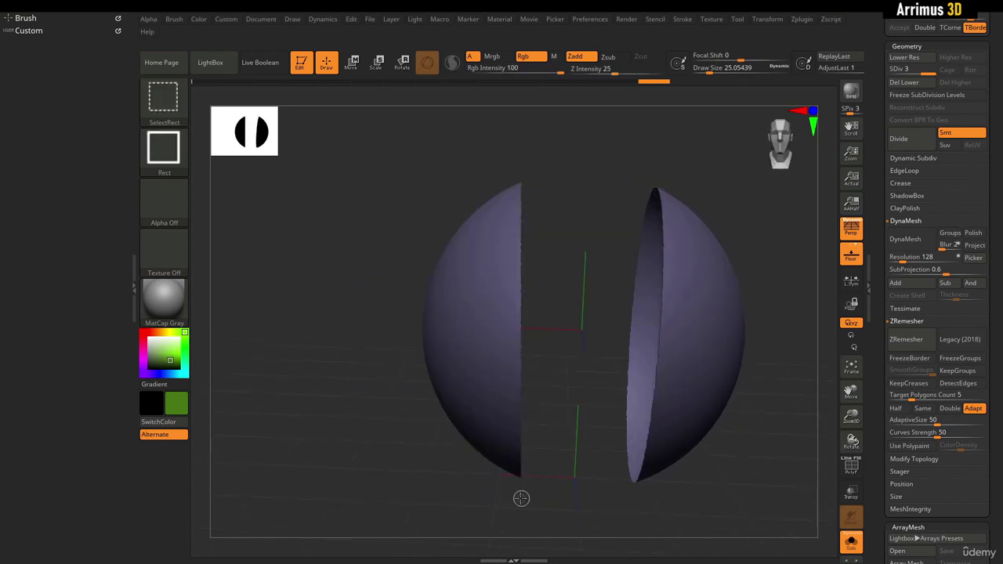
left_click_drag(352, 433, 366, 352)
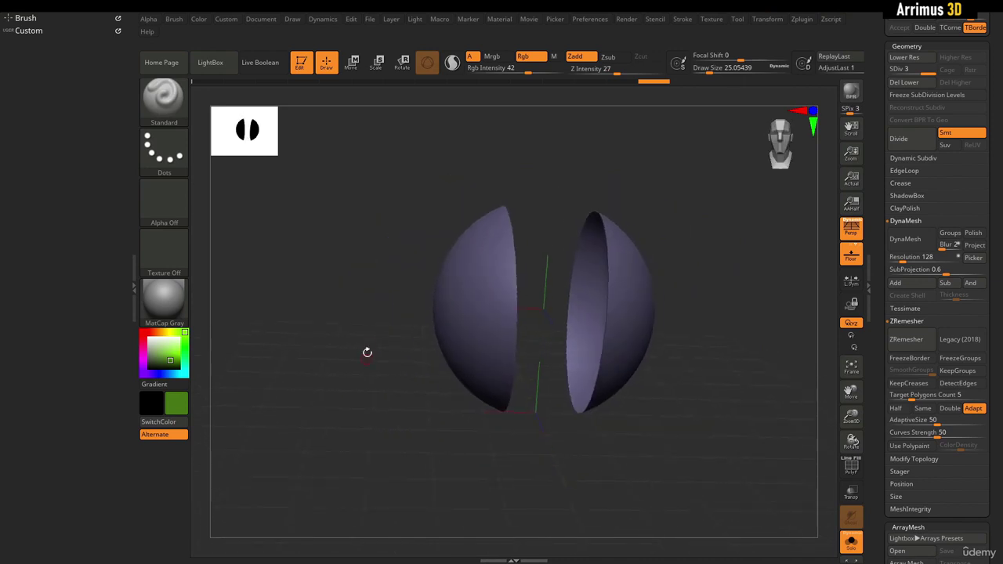
left_click(369, 293, "ctrl+shift")
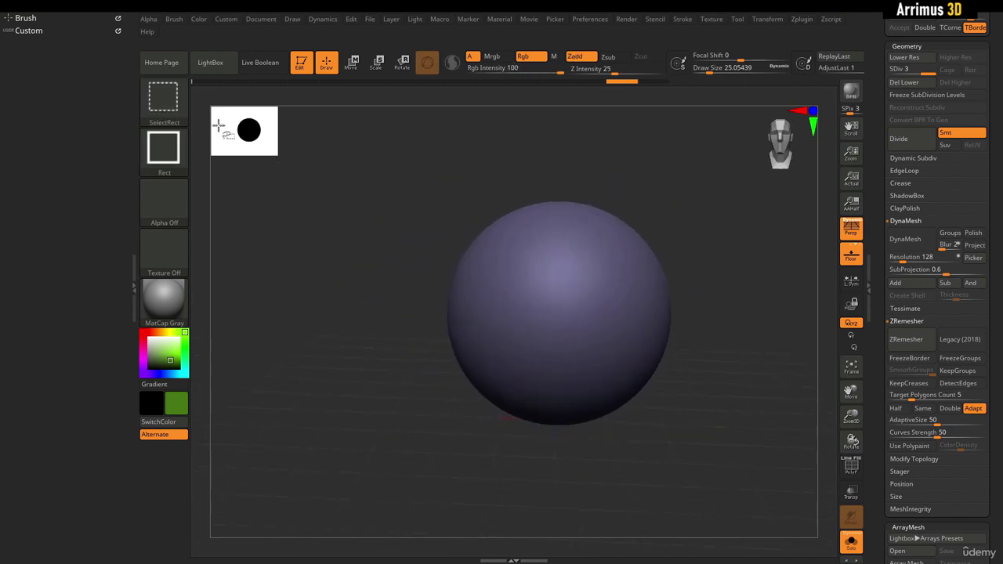
Choose the KnifeCircle brush and try circular cuts across the upper part of the sphere.
left_click(164, 104)
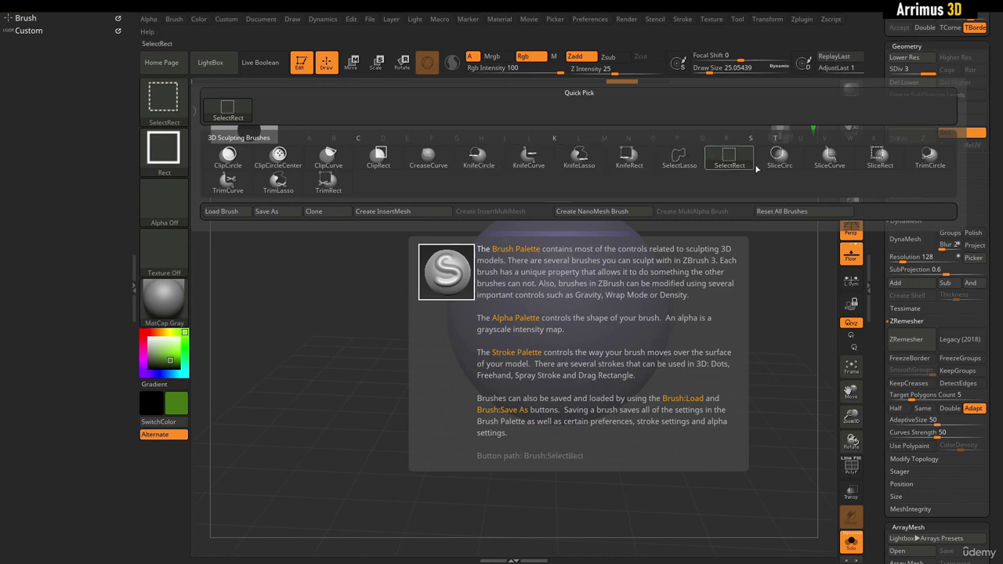
left_click(478, 157)
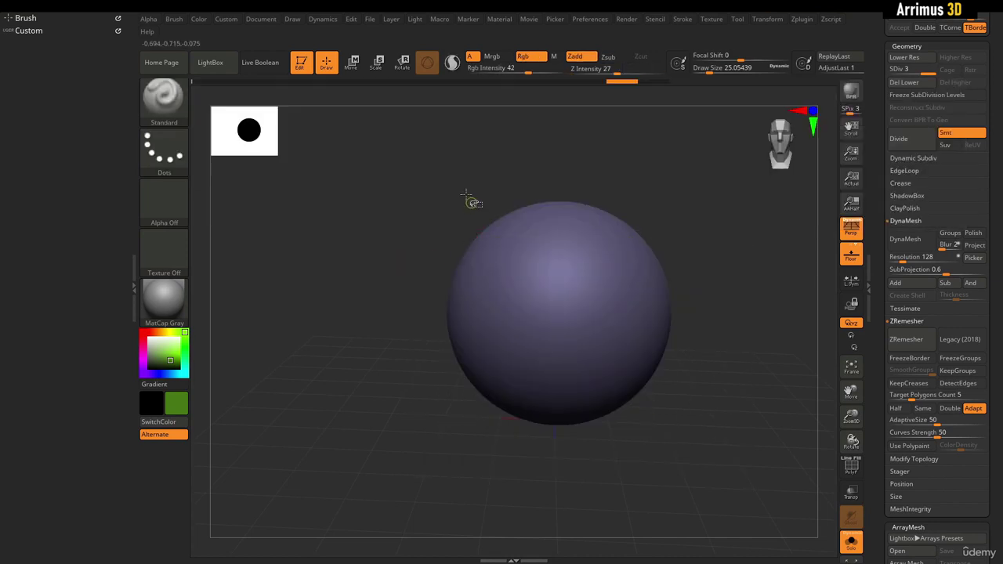
left_click_drag(463, 185, 511, 272, "ctrl+shift")
mouse_move(591, 185)
left_mouse_down()
mouse_move(650, 190)
mouse_move(598, 189)
left_mouse_up()
key("shift+f")
key("shift+f")
mouse_move(479, 161)
left_mouse_down("ctrl+shift")
mouse_move(602, 282)
mouse_move(638, 295)
left_mouse_up("ctrl+shift")
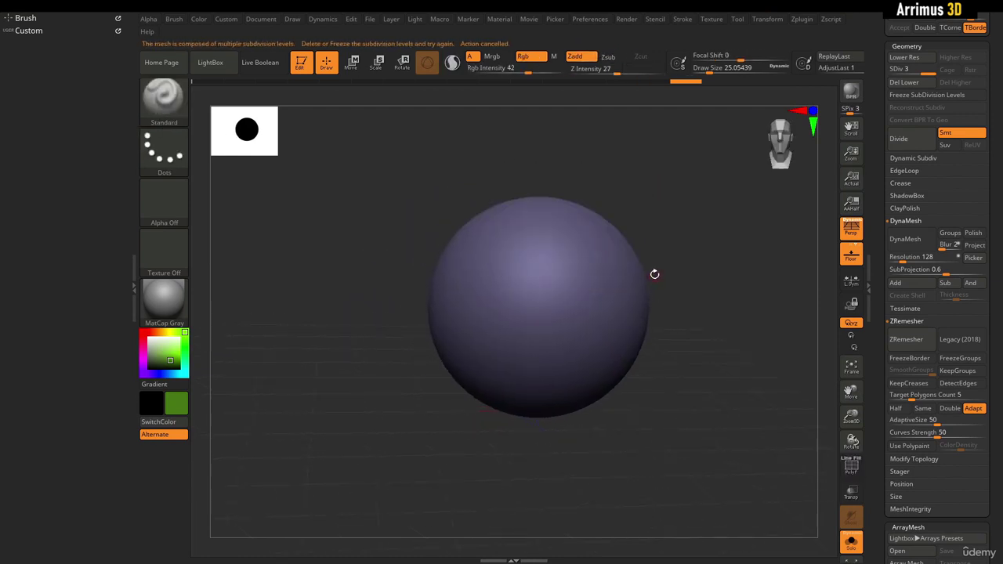
Turn on the polyframe display, set SDiv to 1 and delete the sphere's higher subdivision levels.
key("shift+f")
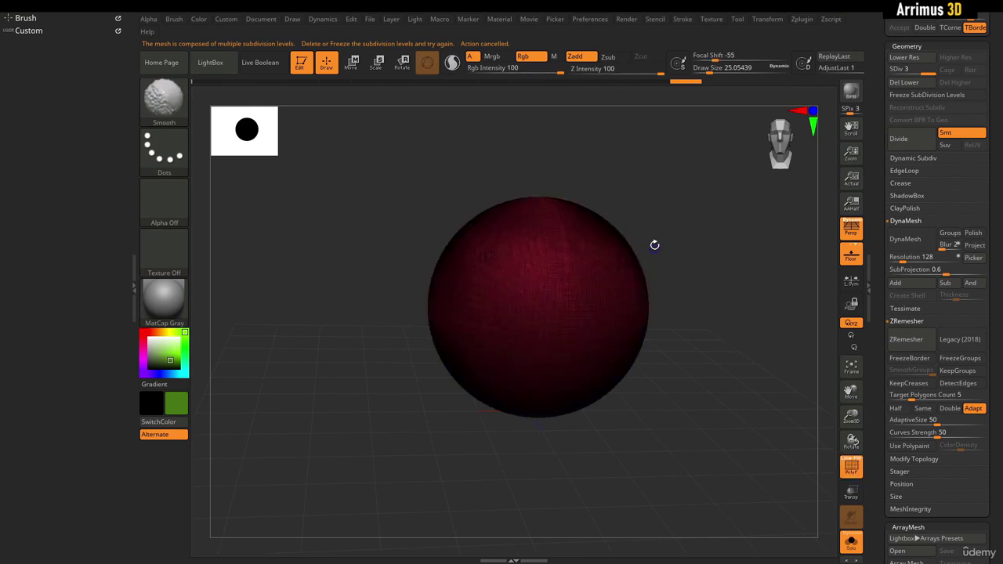
left_click_drag(909, 69, 874, 69)
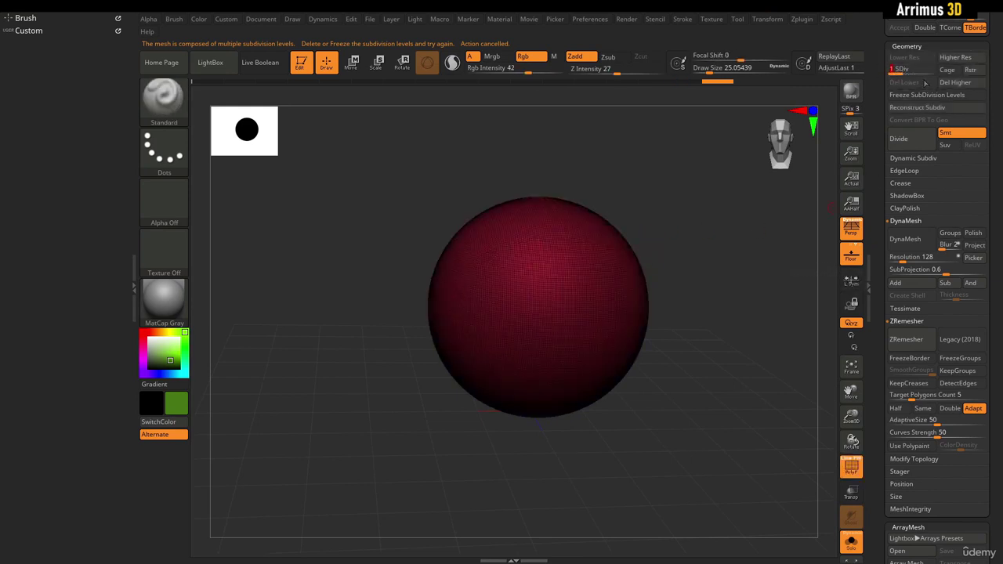
left_click(955, 83)
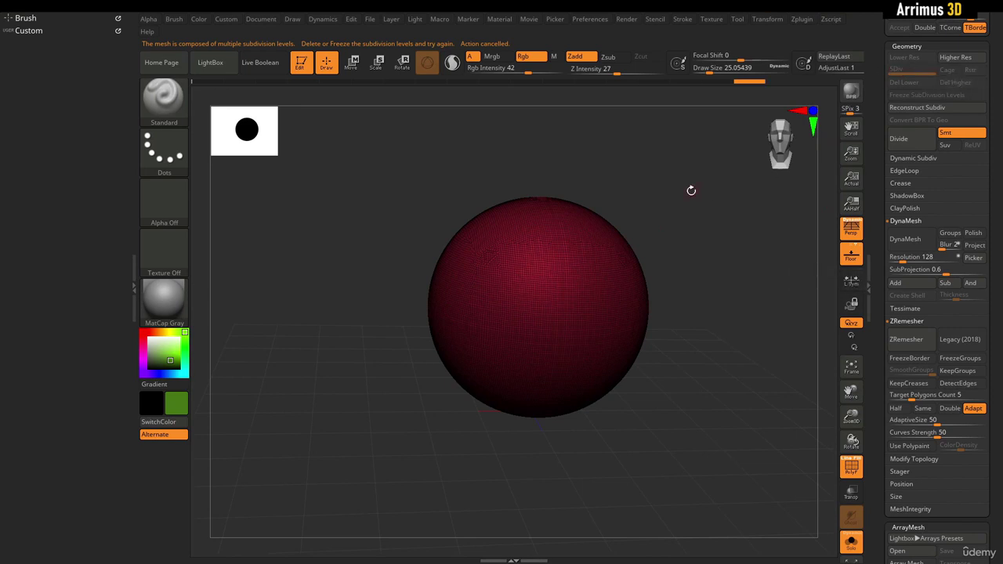
Cut a large circular bite out of the sphere's upper left with KnifeCircle.
left_click_drag(394, 161, 517, 312, "ctrl+shift")
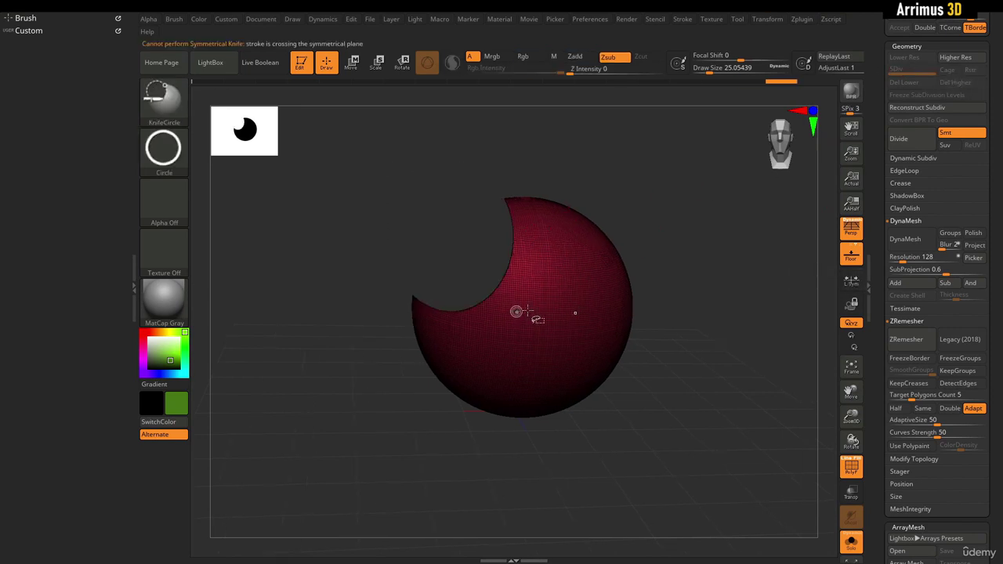
mouse_move(674, 226)
left_mouse_down()
mouse_move(710, 206)
mouse_move(645, 269)
mouse_move(688, 269)
mouse_move(688, 258)
left_mouse_up()
key("shift+f")
key("shift+f")
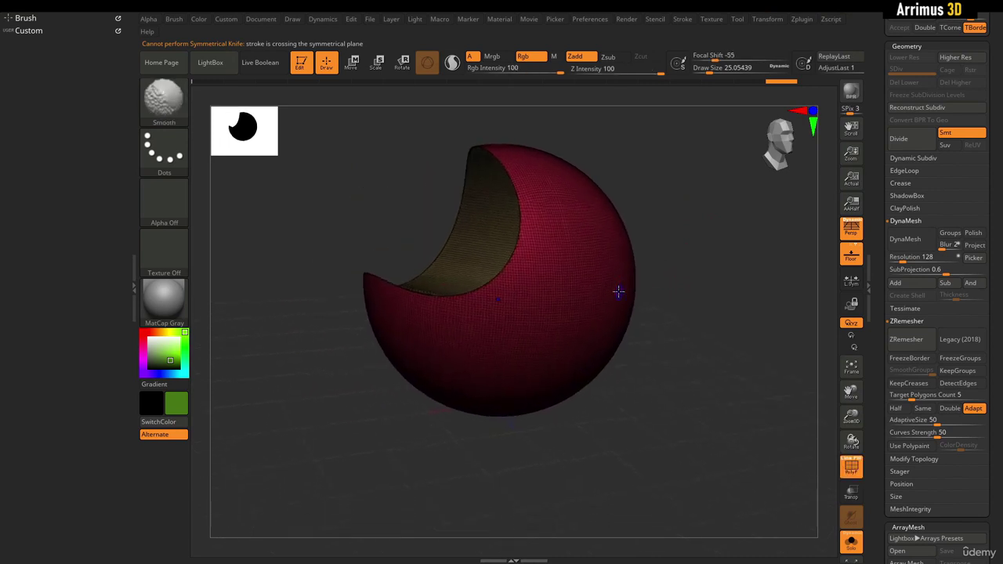
Cut four smaller circular notches around the edge of the sphere with KnifeCircle.
left_click_drag(398, 410, 454, 344, "ctrl+shift")
left_click_drag(621, 231, 593, 265, "ctrl+shift")
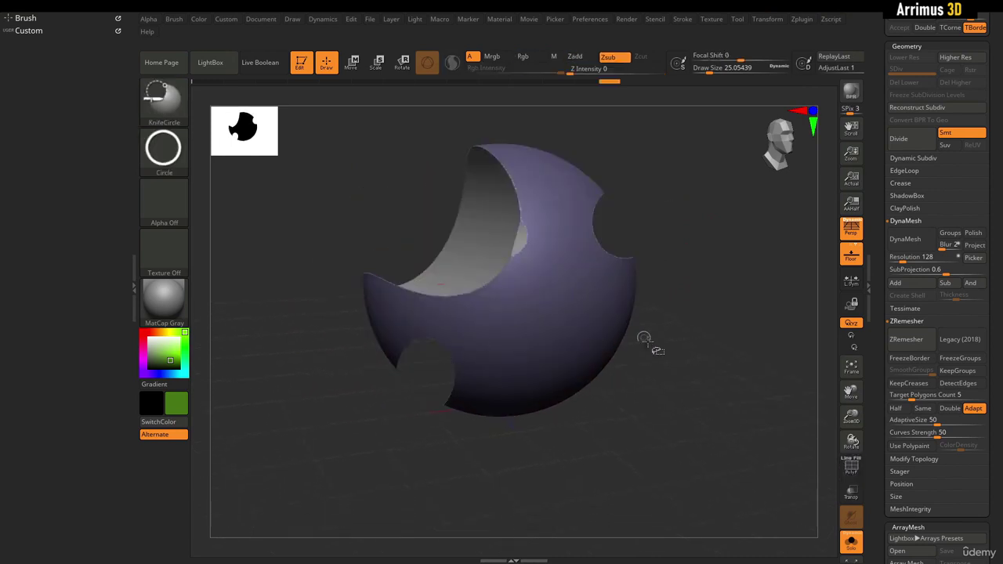
left_click_drag(656, 367, 589, 318, "ctrl+shift")
left_click_drag(575, 429, 526, 377, "ctrl+shift")
Examine the cut surfaces of the sphere from several angles with the polyframe display toggled on.
mouse_move(694, 328)
left_mouse_down()
mouse_move(675, 332)
mouse_move(697, 320)
left_mouse_up()
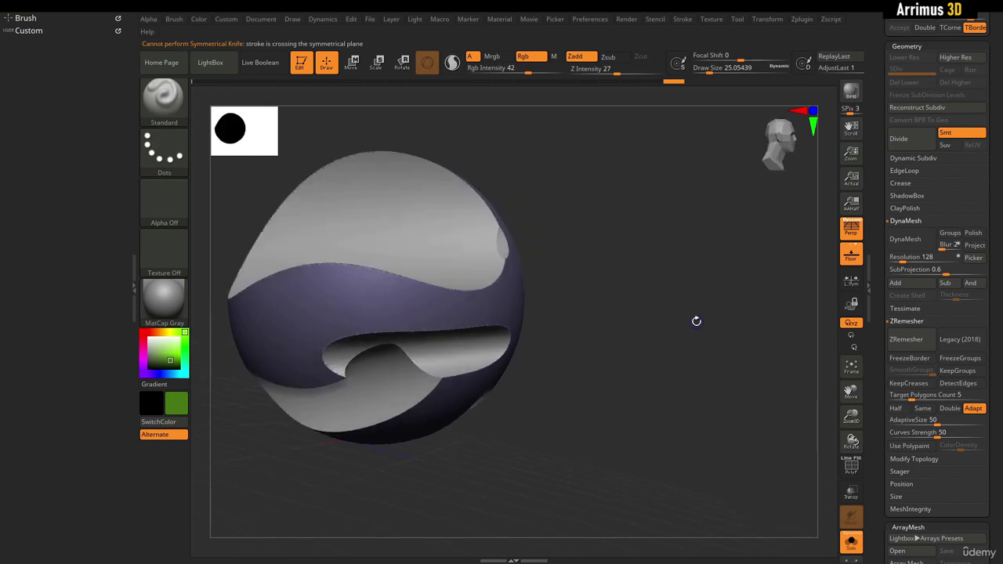
key("shift+f")
left_click_drag(634, 315, 635, 272)
key("shift+f")
key("shift+f")
key("shift+f")
key("shift+f")
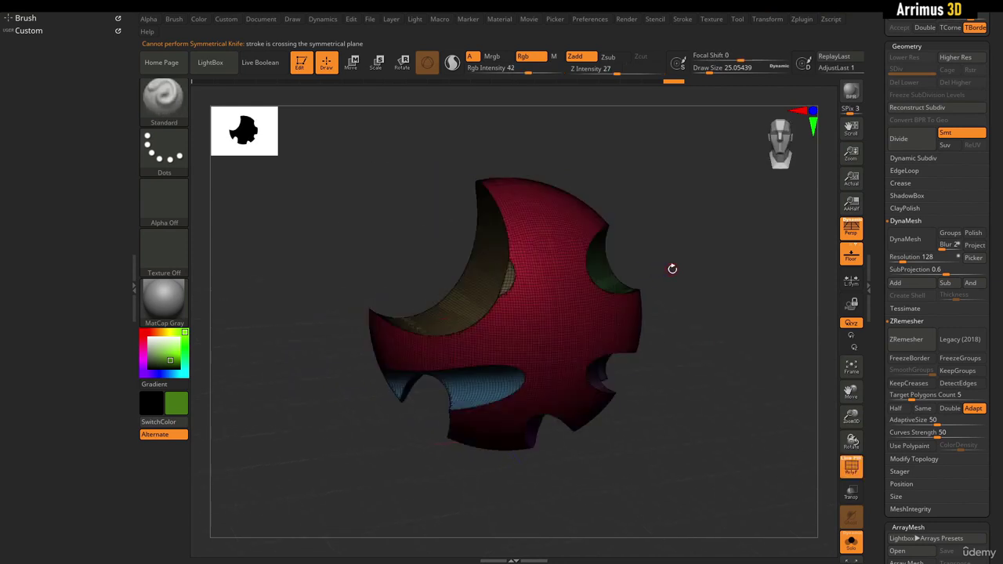
Undo the KnifeCircle cuts to bring back the full sphere.
key("ctrl+z")
key("ctrl+z")
key("ctrl+z")
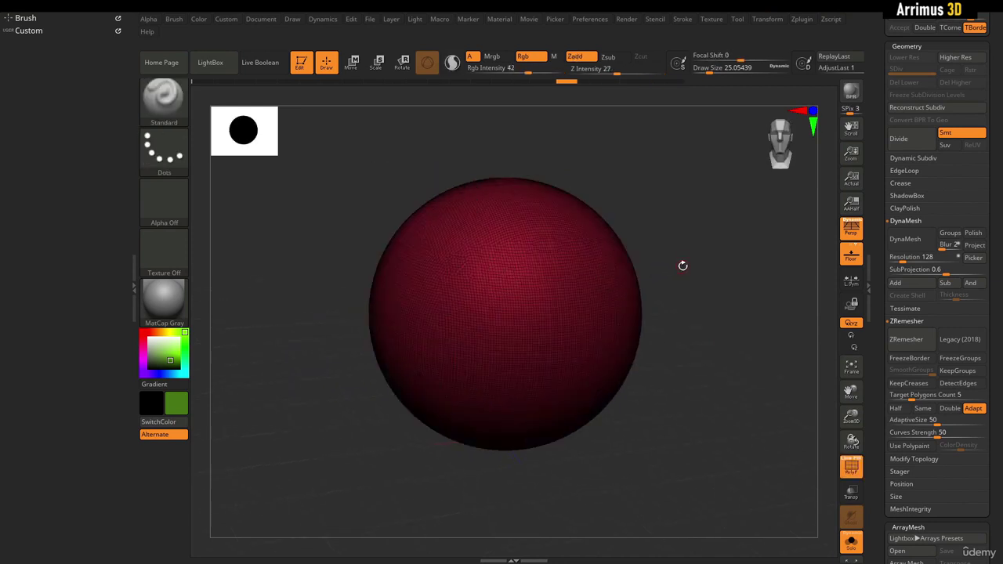
left_click_drag(691, 255, 671, 235)
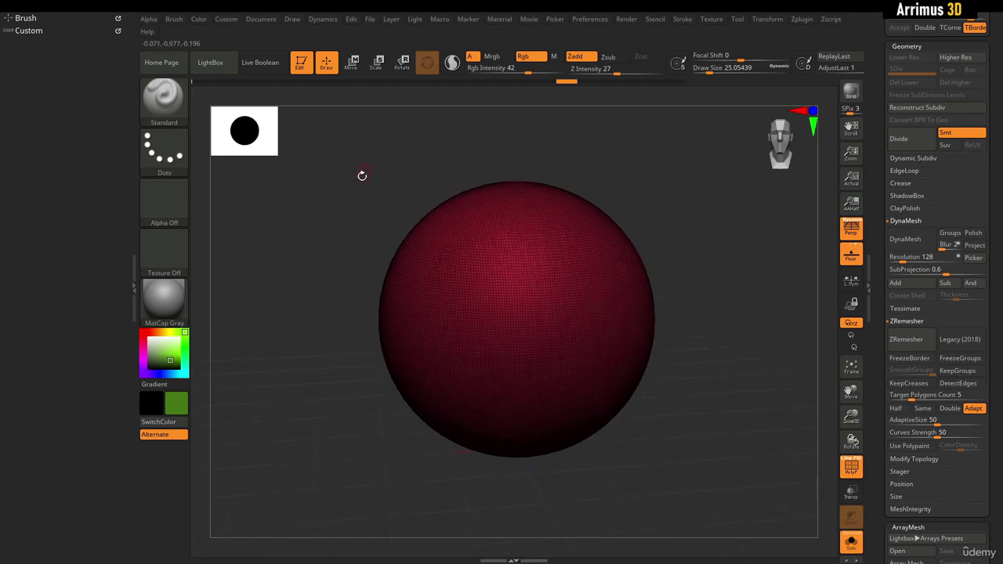
Cut the sphere along a smooth hooked path with KnifeCurve, inspect the cut shape and undo it.
left_click(166, 101, "ctrl+shift")
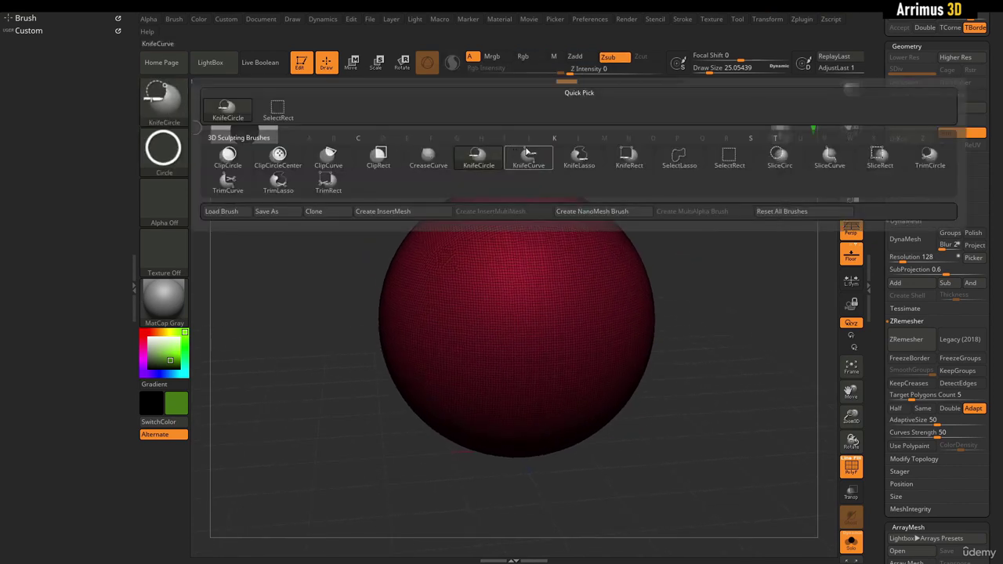
left_click(546, 157)
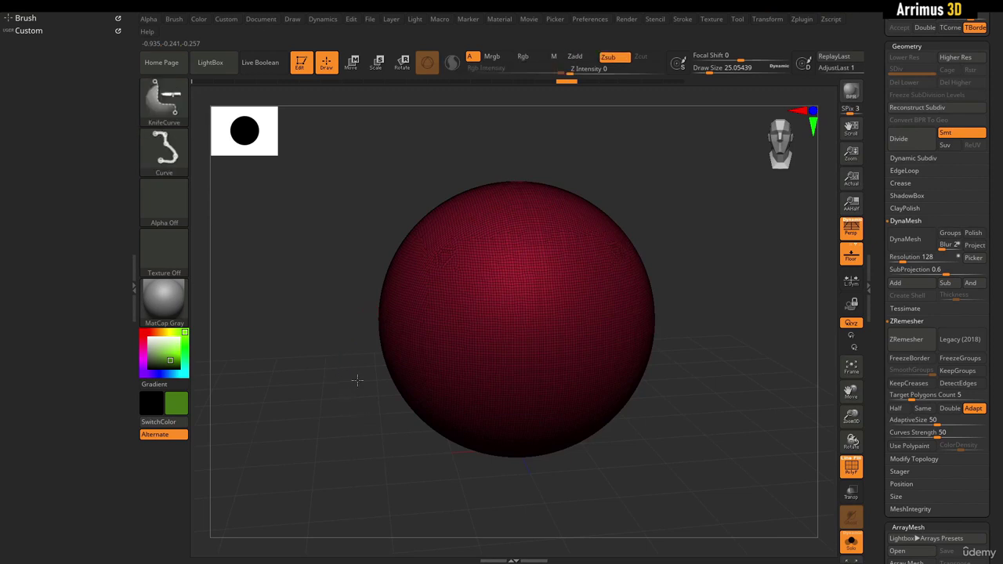
mouse_move(353, 406)
left_mouse_down("ctrl+shift")
mouse_move(370, 302)
mouse_move(381, 317)
mouse_move(531, 293)
mouse_move(547, 242)
mouse_move(509, 247)
left_mouse_up("ctrl+shift")
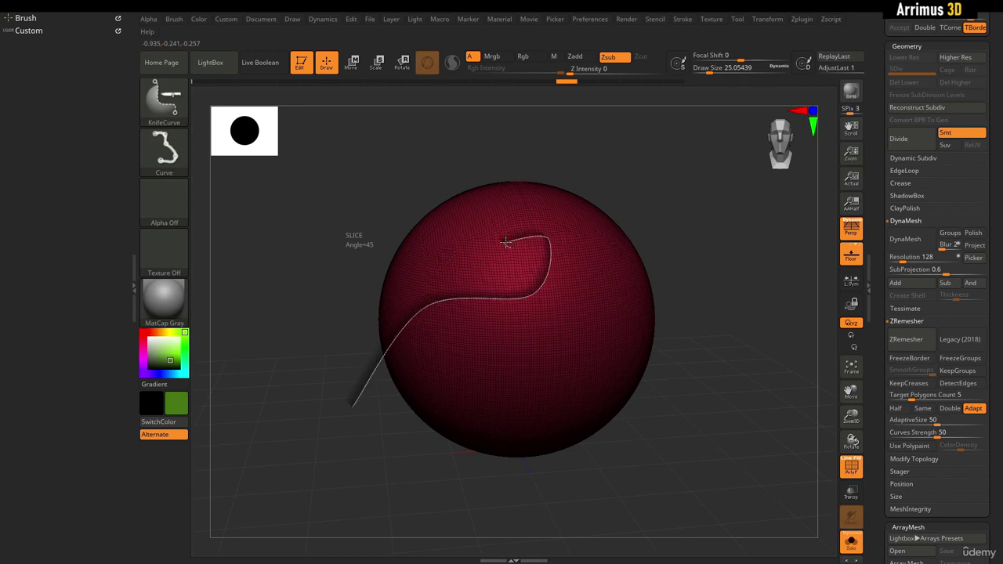
mouse_move(517, 212)
left_mouse_down("ctrl+shift")
mouse_move(566, 218)
mouse_move(653, 447)
mouse_move(650, 321)
mouse_move(679, 330)
mouse_move(601, 308)
mouse_move(650, 324)
left_mouse_up("ctrl+shift")
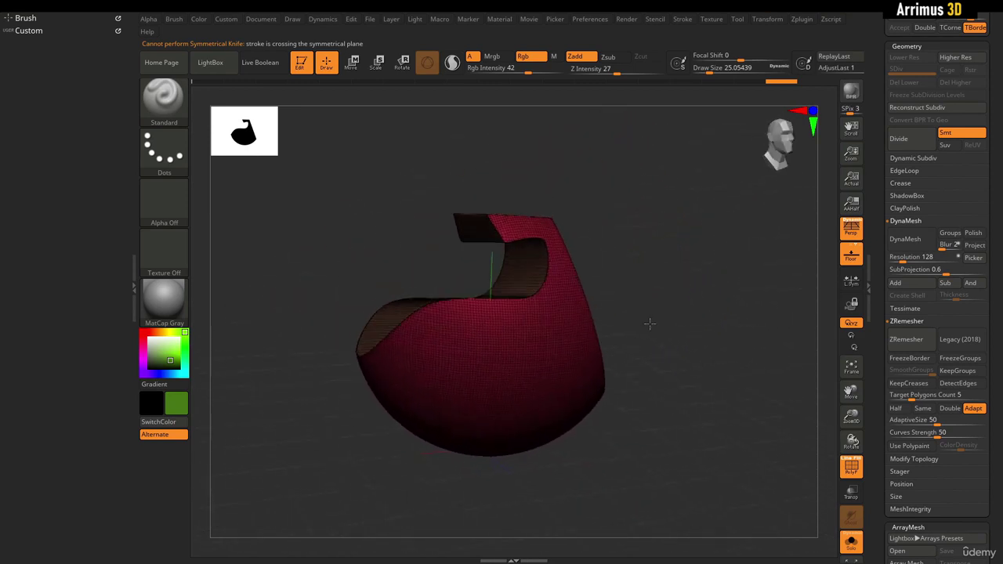
key("ctrl+shift")
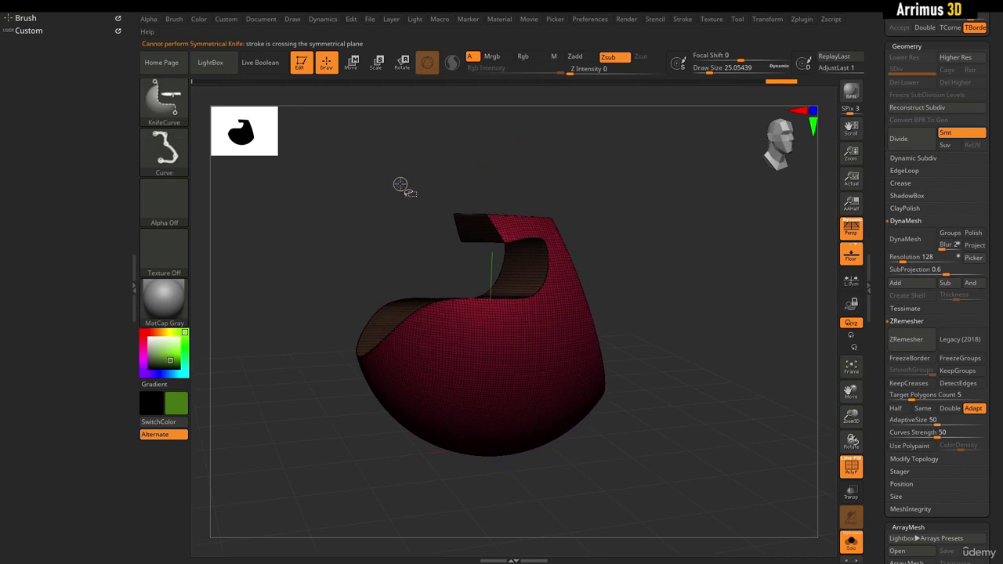
mouse_move(618, 206)
left_mouse_down()
mouse_move(595, 206)
mouse_move(620, 206)
left_mouse_up()
key("ctrl+z")
left_click(164, 98, "ctrl+shift")
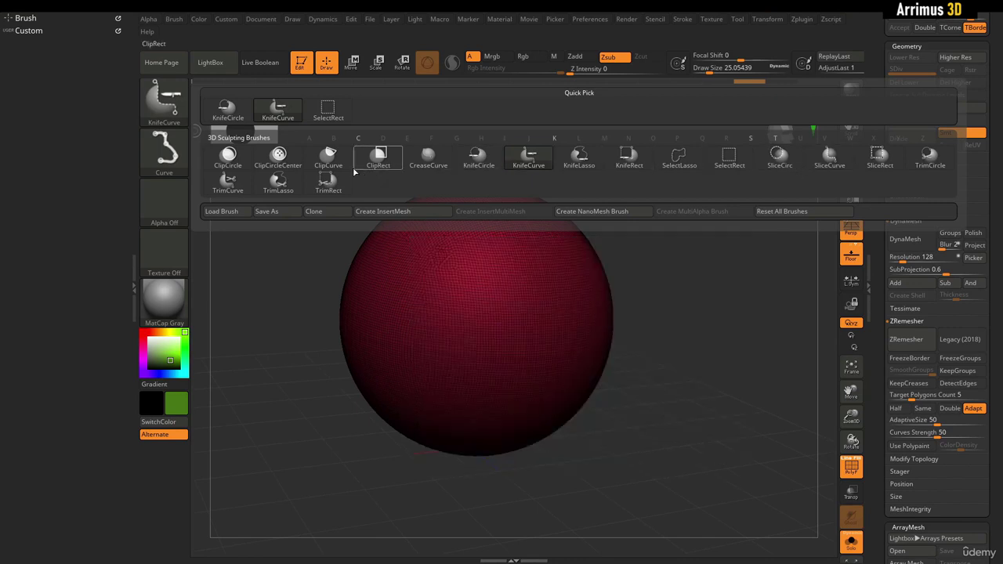
left_click(336, 163)
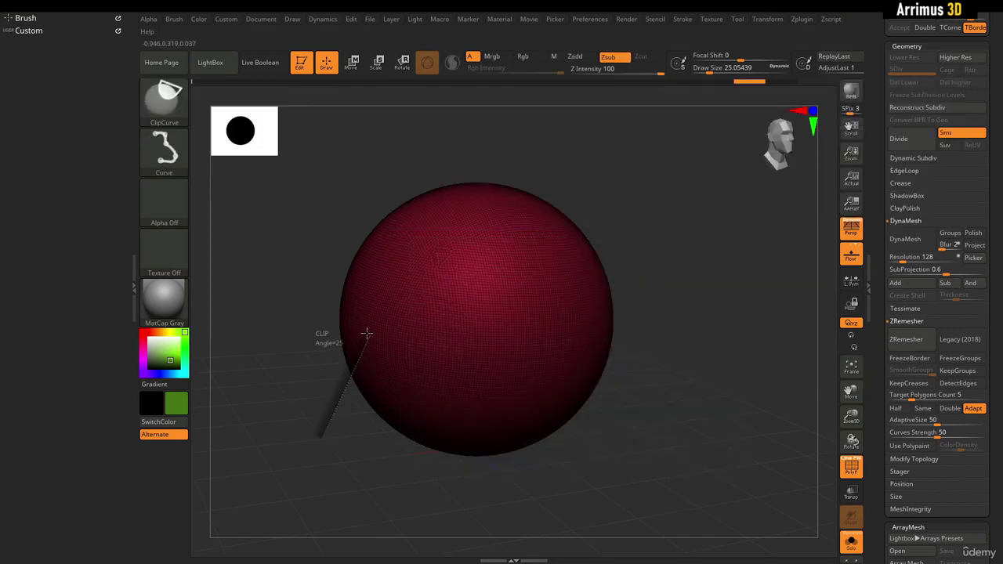
mouse_move(473, 334)
left_mouse_down("ctrl+shift")
mouse_move(489, 291)
mouse_move(416, 286)
mouse_move(410, 260)
mouse_move(645, 217)
mouse_move(728, 284)
mouse_move(707, 287)
mouse_move(690, 267)
mouse_move(711, 250)
mouse_move(707, 266)
left_mouse_up("ctrl+shift")
key("ctrl")
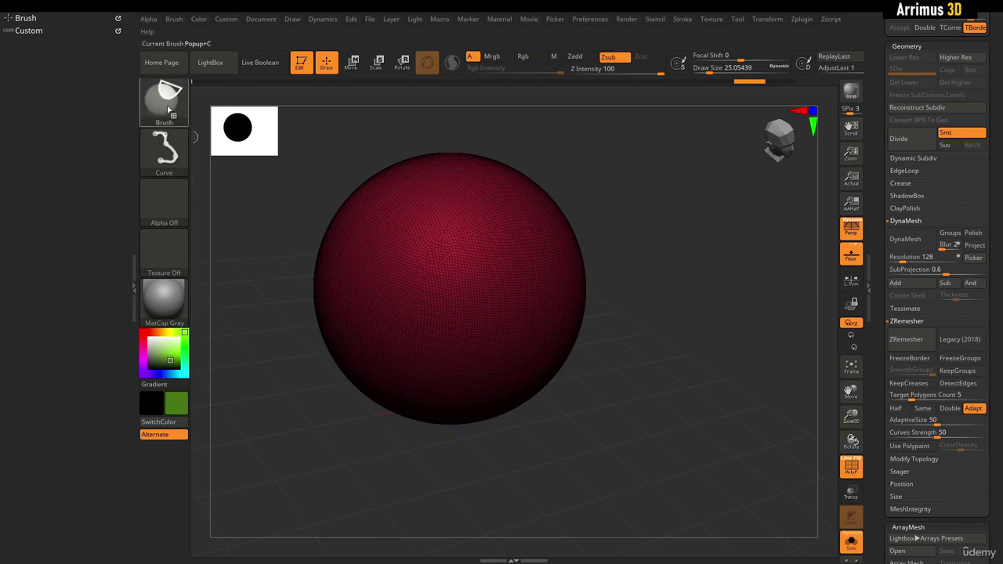
Cut the sphere along a zigzag path of straight segments with KnifeCurve, inspect it and undo the cut.
key("ctrl+shift+b")
left_click(530, 164)
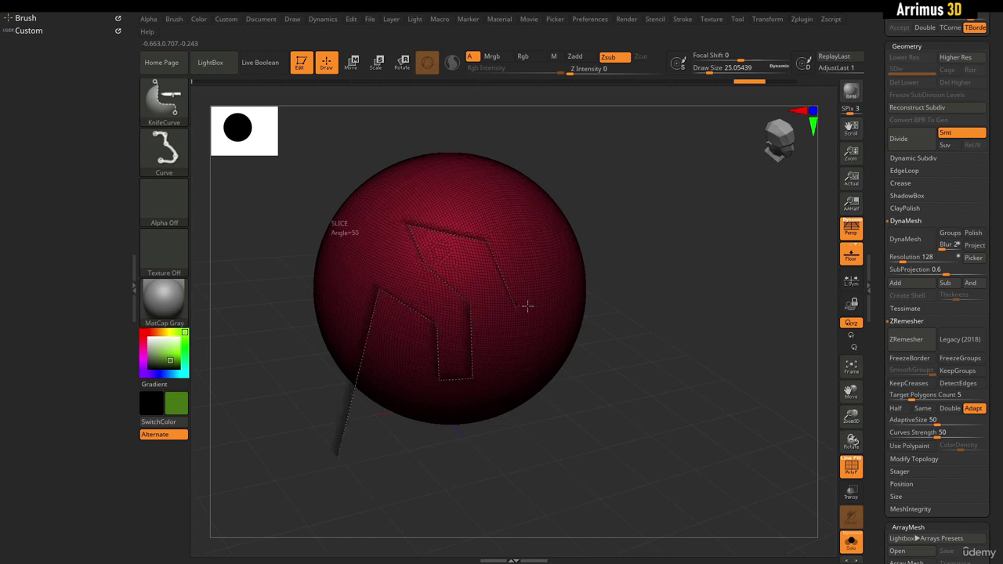
left_click(519, 228)
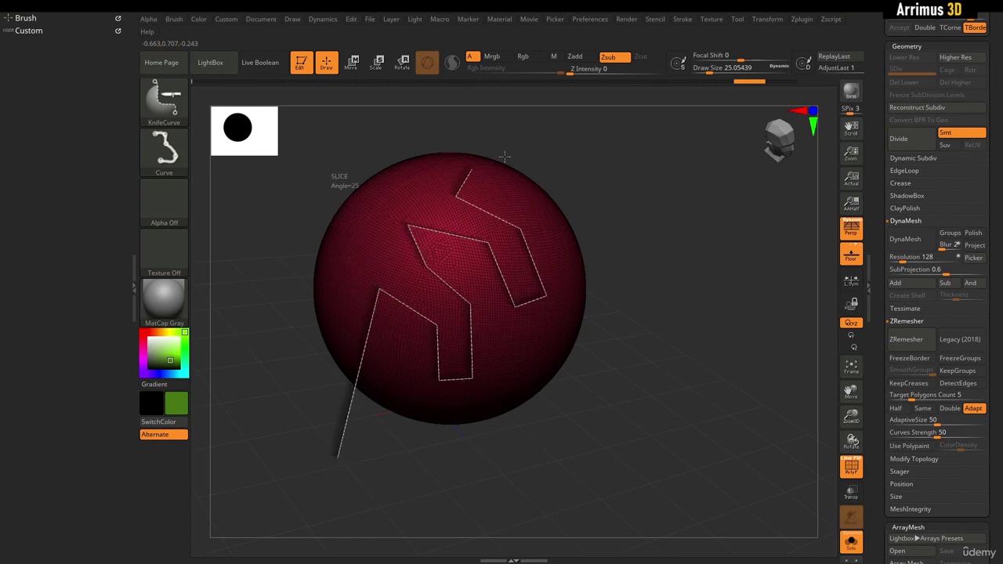
left_click_drag(505, 157, 515, 149, "ctrl+shift")
mouse_move(663, 258)
left_mouse_down()
mouse_move(698, 275)
mouse_move(616, 256)
mouse_move(664, 261)
mouse_move(652, 251)
left_mouse_up()
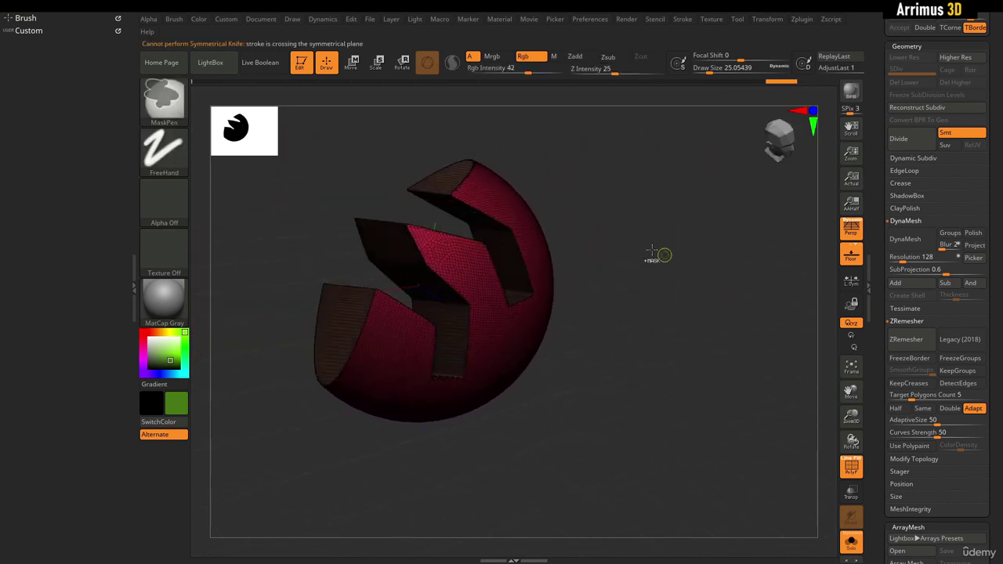
key("ctrl+z")
Look through the available selection brushes and make SelectRect the active one.
left_click(181, 115, "ctrl+shift")
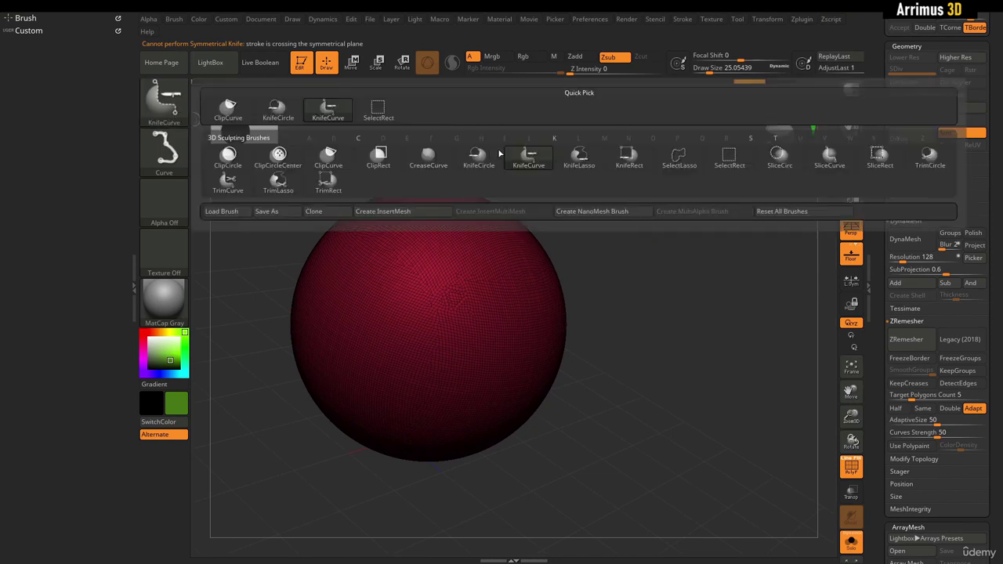
mouse_move(548, 162)
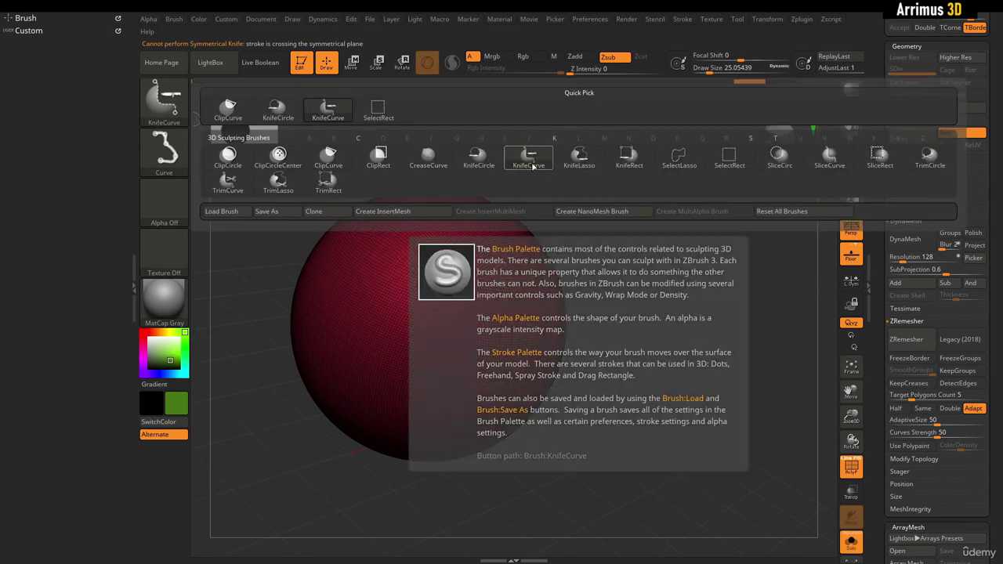
mouse_move(474, 169)
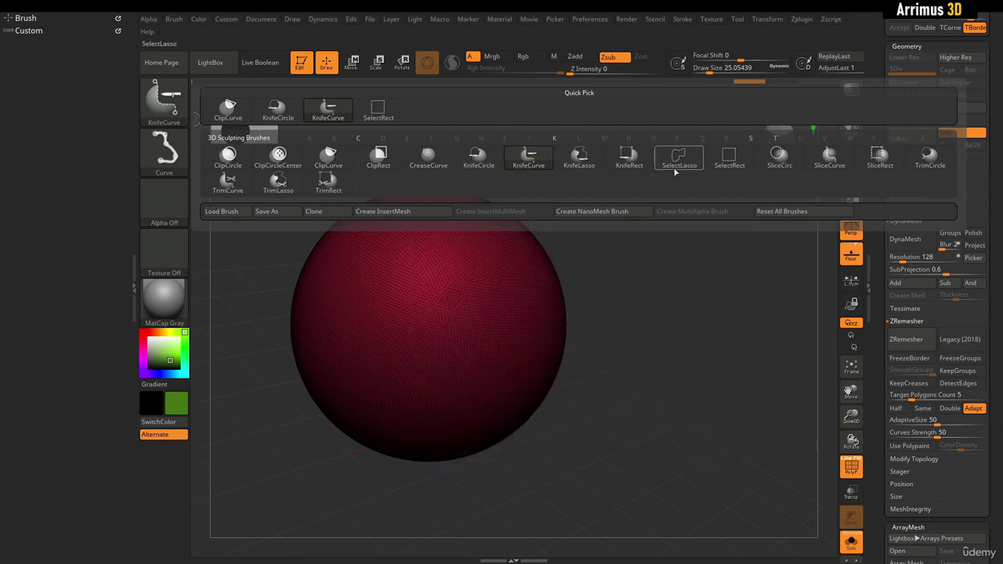
left_click(713, 164)
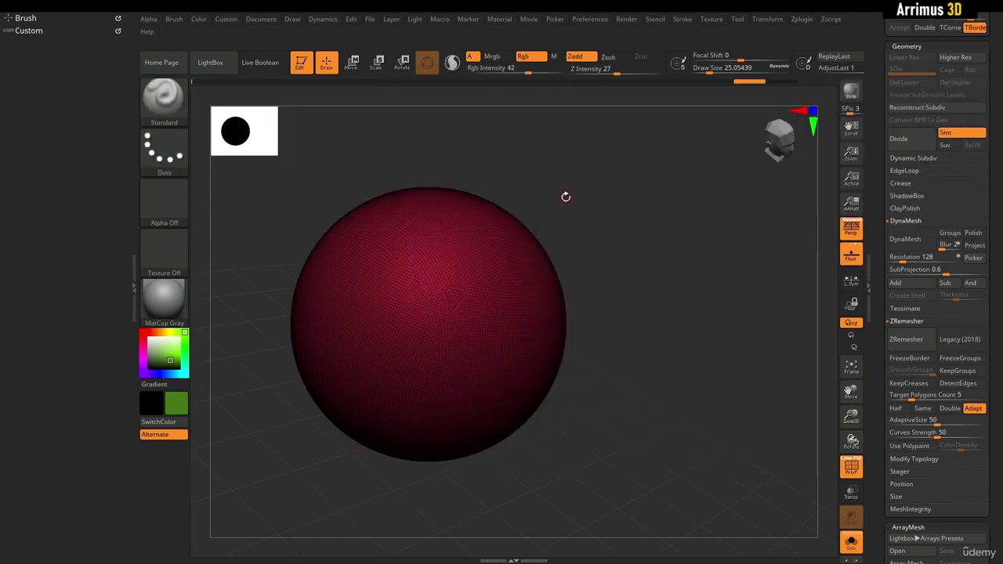
left_click_drag(579, 182, 606, 187, "alt")
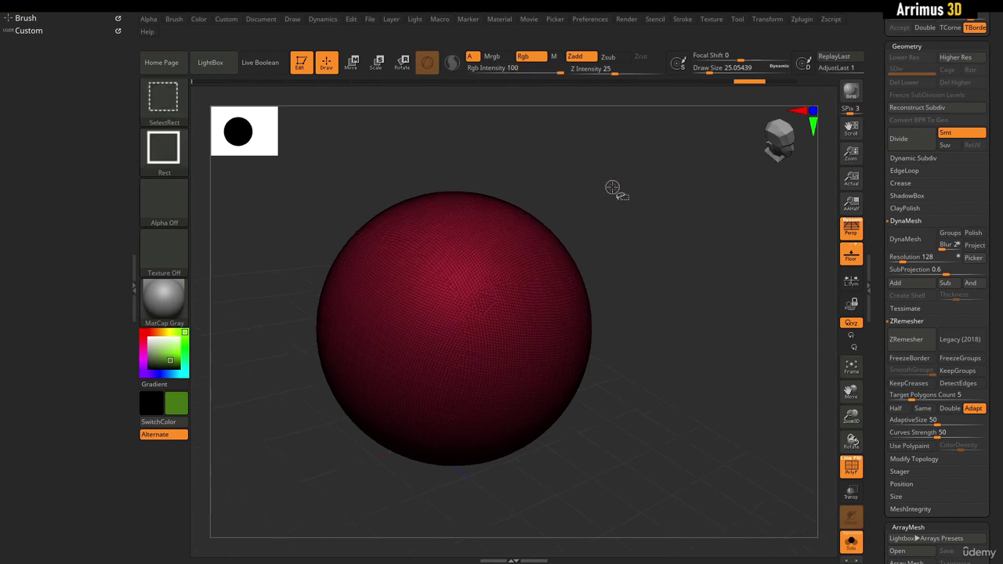
Pick KnifeCurve from the full brush list filtered to the letter K, and accept it as the selection brush.
key("b")
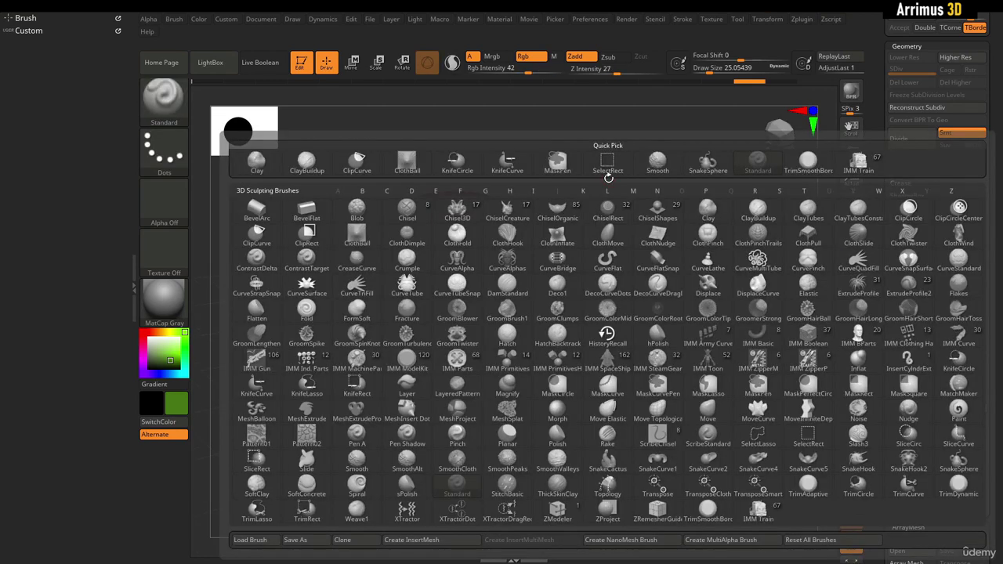
key("k")
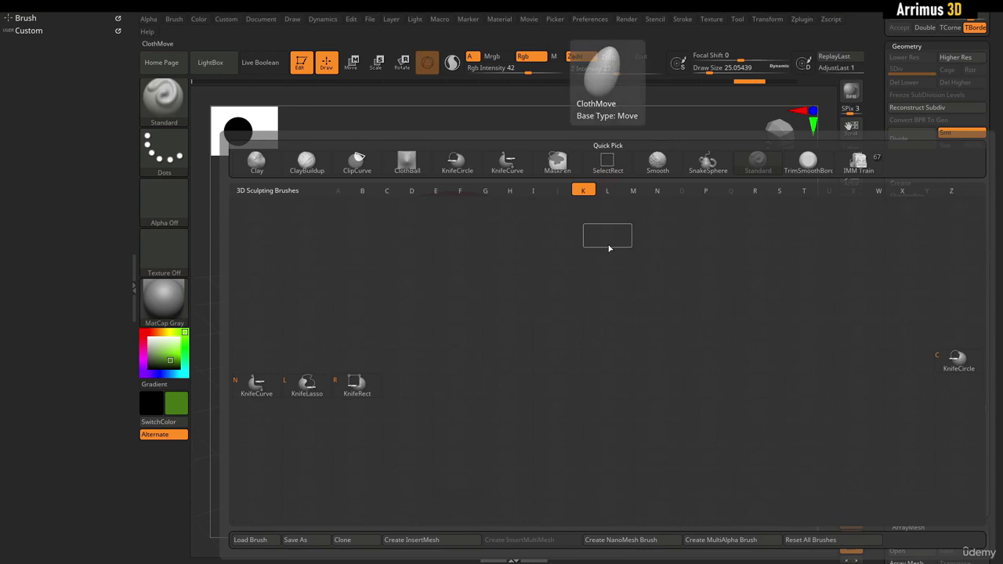
left_click(264, 381)
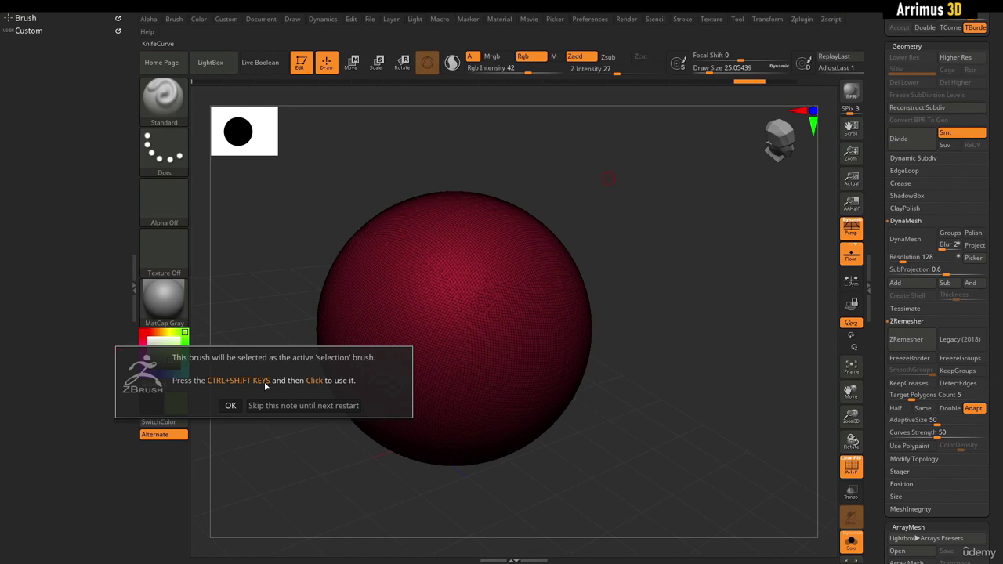
left_click(232, 405)
key("ctrl+shift")
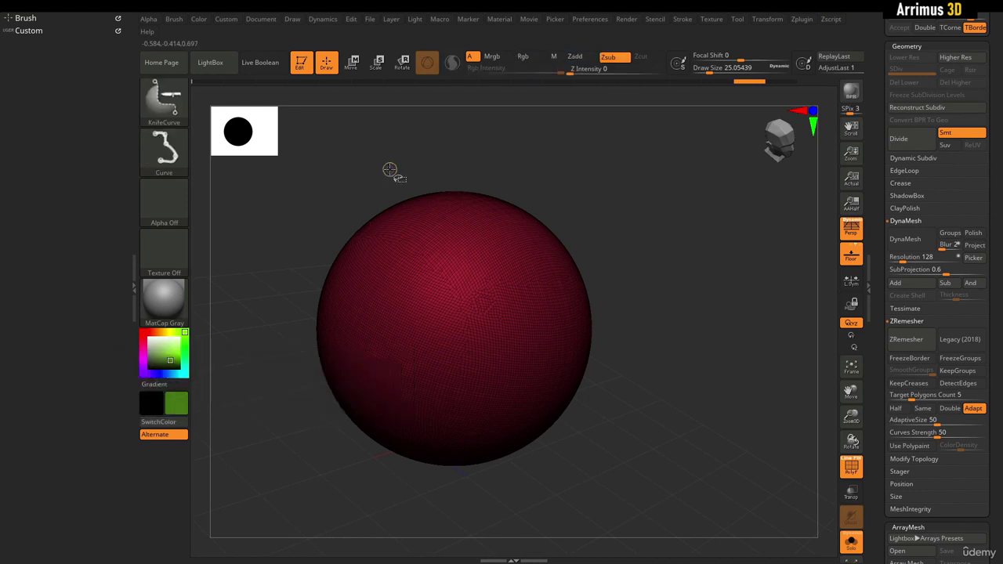
Try to switch the selection brush from KnifeCurve back to SelectRect.
left_click(170, 110)
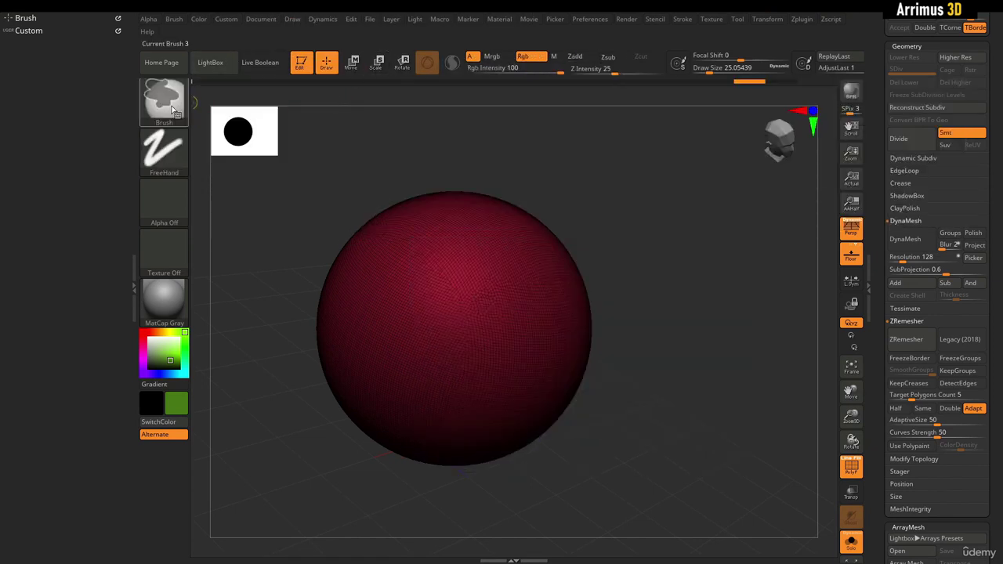
key("ctrl+shift")
left_click(180, 114)
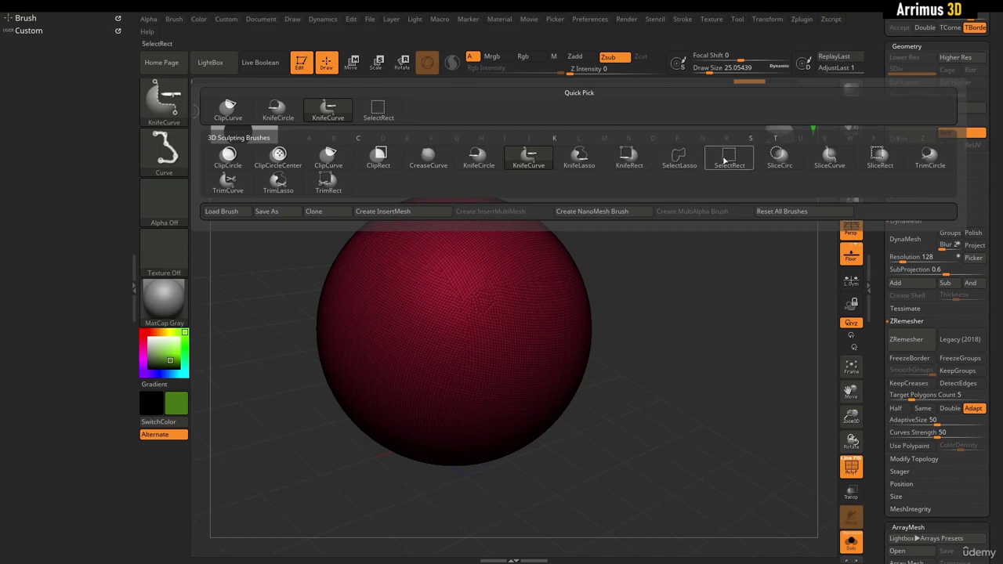
left_click(727, 159, "ctrl+shift")
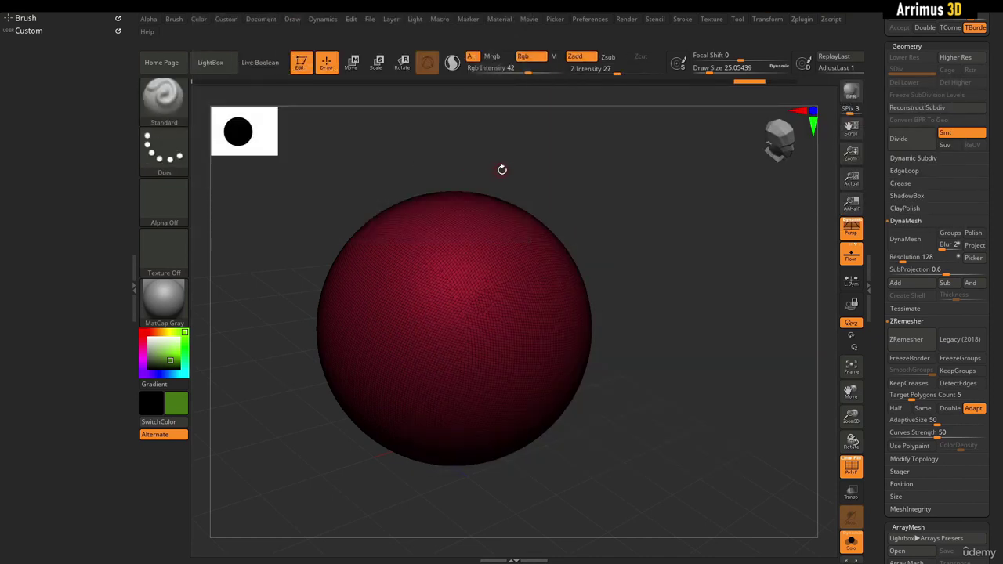
mouse_move(503, 169)
left_mouse_down("alt")
mouse_move(546, 173)
mouse_move(508, 161)
left_mouse_up("alt")
Make SelectLasso the selection brush and isolate two mirrored patches on the sphere's upper sides in front view.
left_click(170, 118, "ctrl+shift")
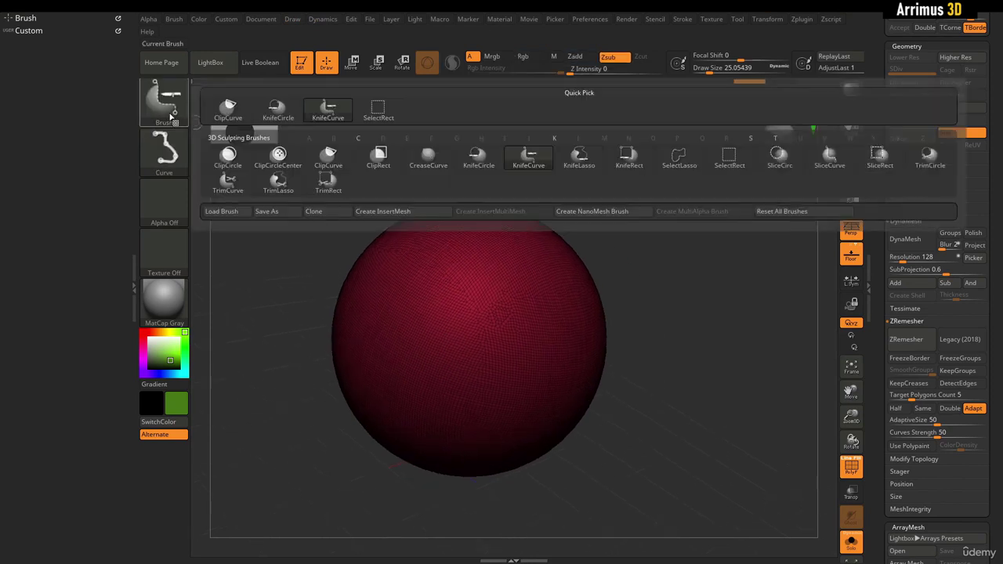
left_click(686, 162, "ctrl+shift")
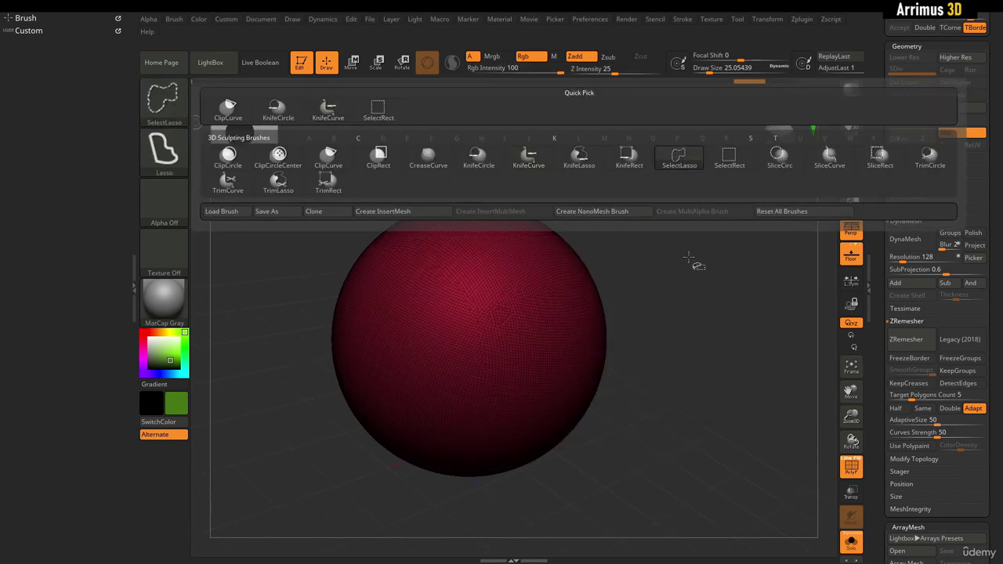
left_click_drag(695, 263, 569, 170)
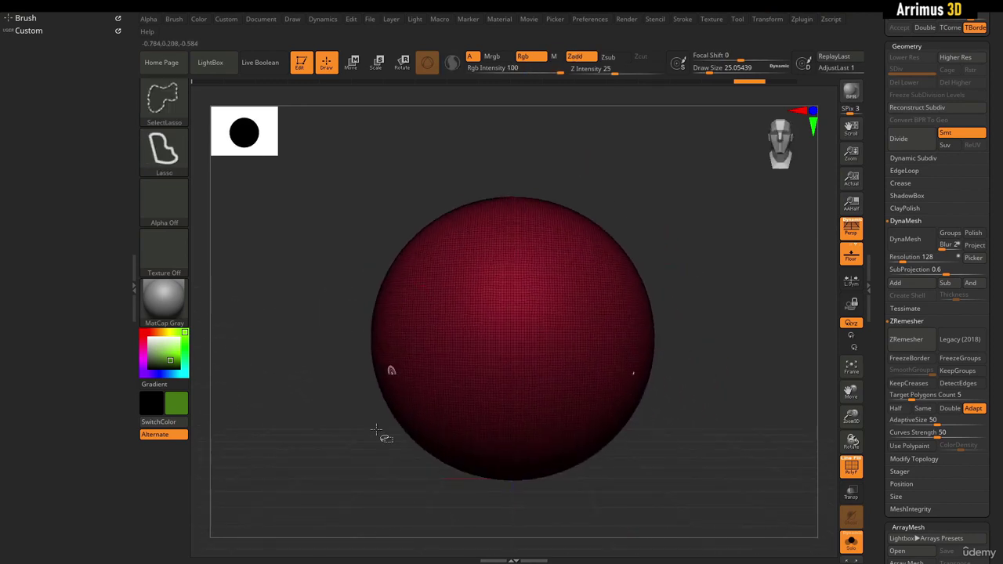
mouse_move(353, 494)
left_mouse_down("ctrl+shift")
mouse_move(376, 370)
mouse_move(482, 269)
mouse_move(392, 141)
mouse_move(280, 212)
mouse_move(349, 490)
left_mouse_up("ctrl+shift")
mouse_move(422, 487)
left_mouse_down()
mouse_move(439, 489)
mouse_move(352, 421)
mouse_move(479, 272)
mouse_move(498, 221)
mouse_move(492, 205)
mouse_move(438, 161)
mouse_move(361, 149)
mouse_move(322, 159)
mouse_move(298, 227)
mouse_move(302, 269)
left_mouse_up()
left_click(371, 376, "ctrl+shift")
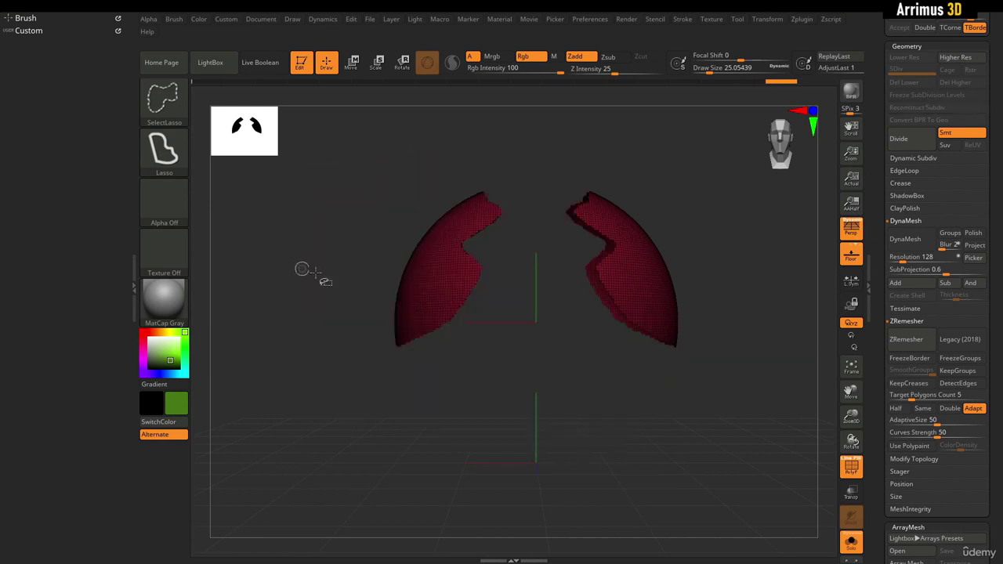
Hide the sphere's upper sides with a SelectLasso stroke, and bring the whole sphere back into view.
left_click(360, 353, "ctrl+shift")
mouse_move(325, 407)
left_mouse_down("ctrl+shift")
mouse_move(400, 331)
mouse_move(408, 150)
left_mouse_up("ctrl+shift")
left_click_drag(322, 236, 323, 237, "ctrl+shift")
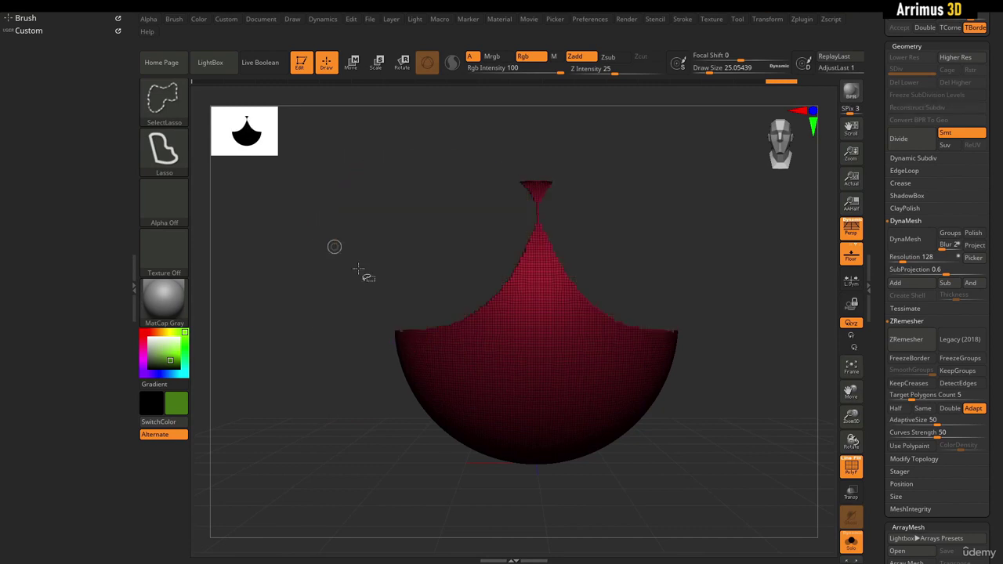
left_click_drag(377, 437, 334, 401, "ctrl+alt+shift")
mouse_move(348, 329)
left_mouse_down()
mouse_move(394, 267)
mouse_move(372, 264)
left_mouse_up()
left_click(622, 213, "ctrl+shift")
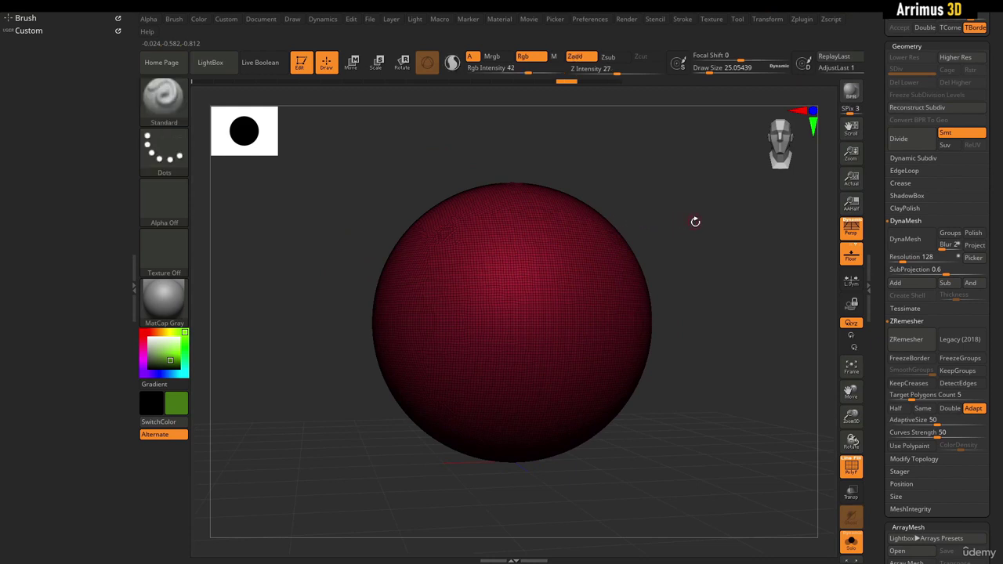
Isolate two rounded patches on the sphere's upper half with SelectLasso and inspect them from an angle and the front.
mouse_move(694, 219)
left_mouse_down()
mouse_move(679, 240)
mouse_move(701, 244)
mouse_move(630, 240)
mouse_move(642, 254)
left_mouse_up()
mouse_move(459, 204)
left_mouse_down("alt")
mouse_move(452, 190)
mouse_move(509, 237)
mouse_move(342, 307)
mouse_move(342, 248)
left_mouse_up("alt")
mouse_move(594, 169)
left_mouse_down()
mouse_move(608, 169)
mouse_move(619, 195)
mouse_move(745, 247)
left_mouse_up()
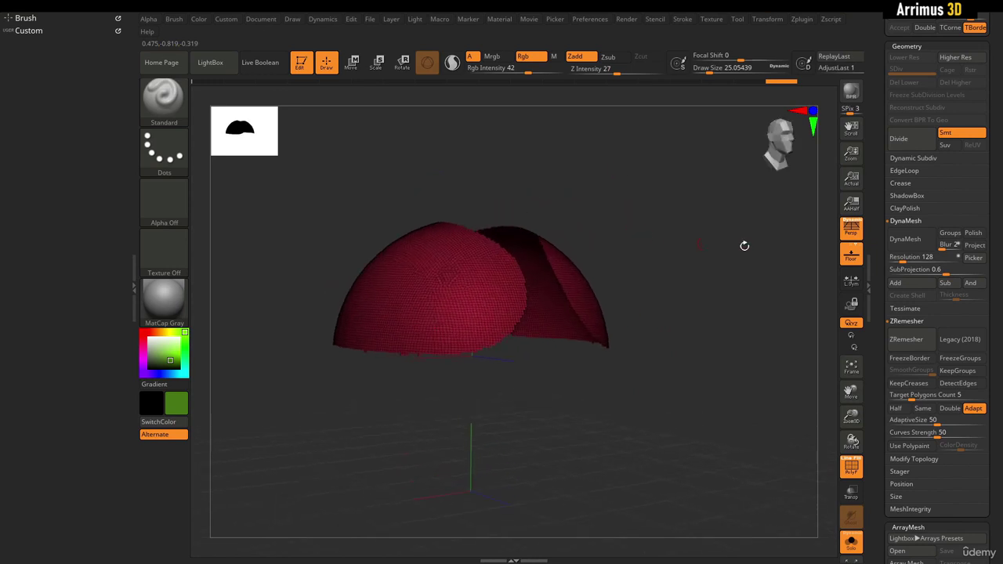
left_click_drag(877, 129, 881, 224)
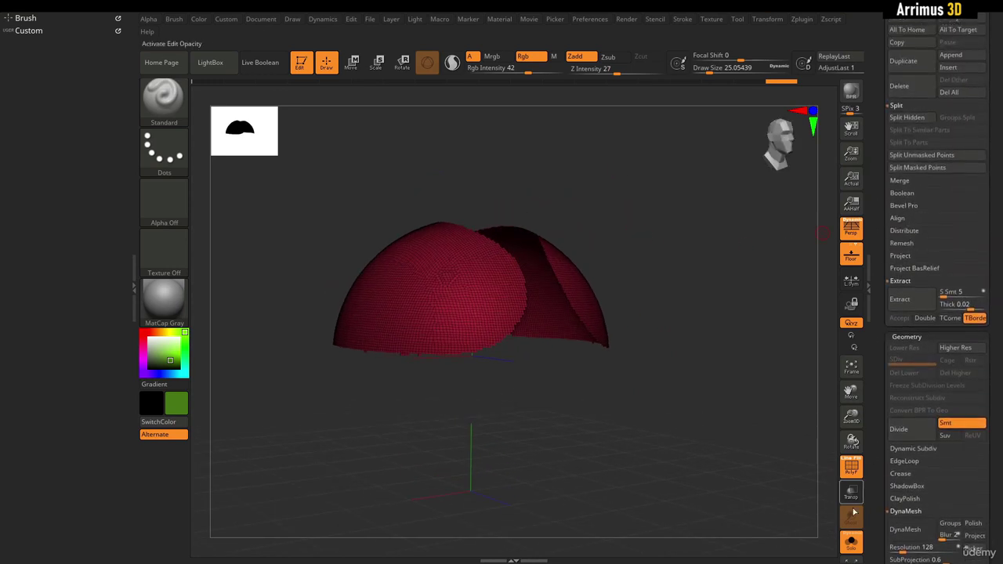
left_click_drag(779, 403, 703, 360, "shift")
left_click_drag(520, 185, 498, 203, "shift")
Try to switch the selection brush from SelectLasso to SelectRect, and bring the whole sphere back into view.
key("ctrl+shift")
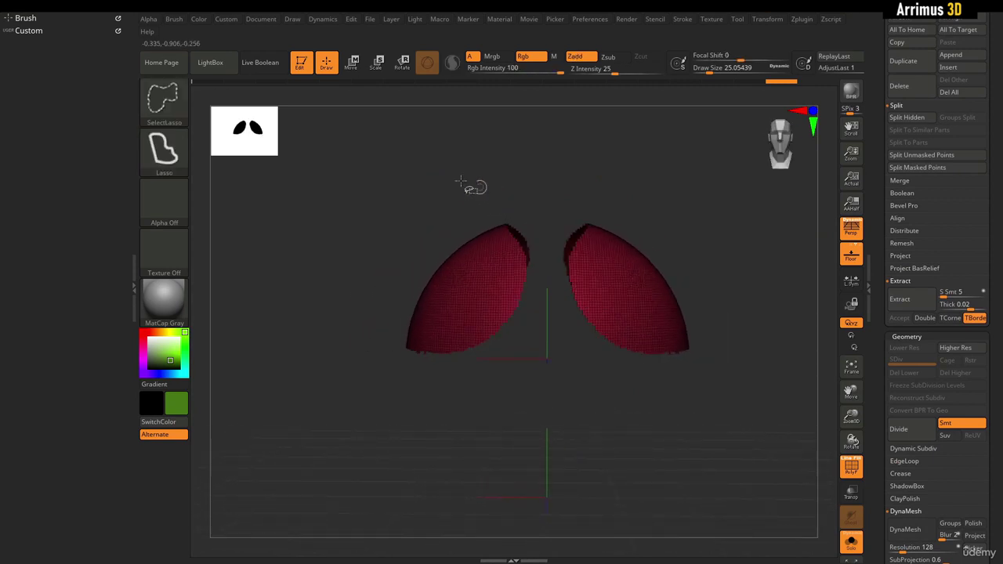
left_click(167, 100)
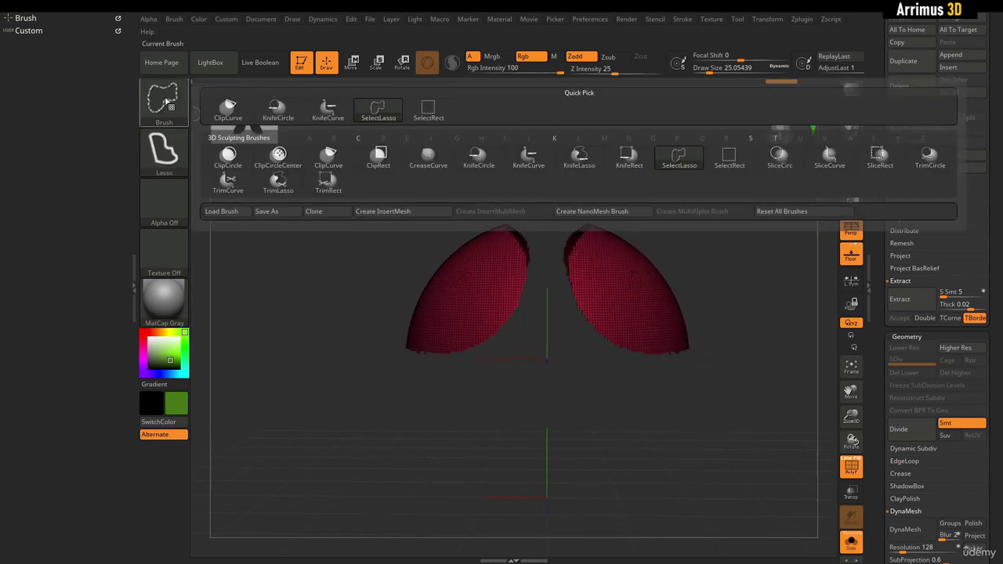
left_click(721, 160)
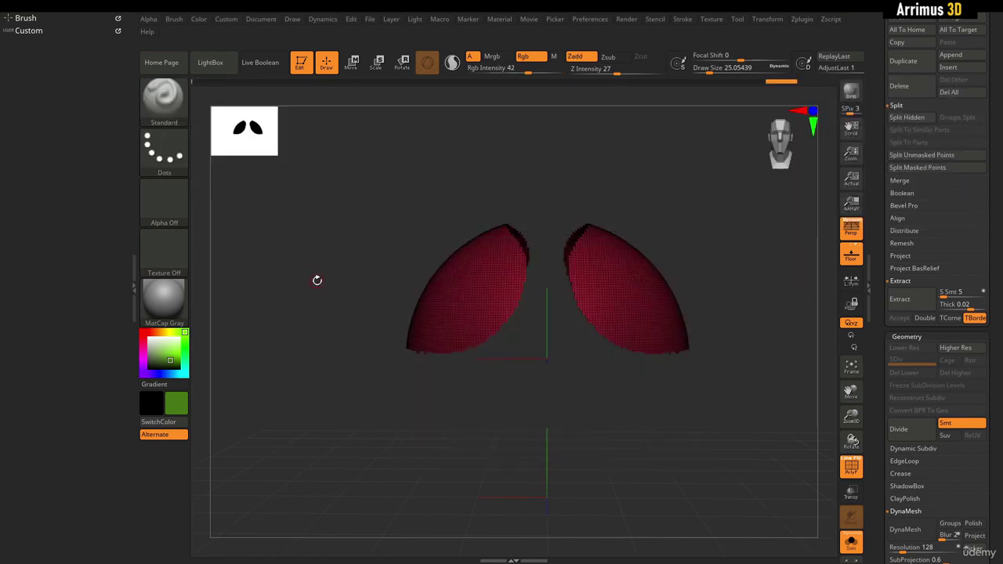
mouse_move(347, 264)
left_mouse_down()
mouse_move(358, 270)
mouse_move(311, 276)
mouse_move(367, 297)
left_mouse_up()
key("ctrl+shift")
key("ctrl+shift")
left_click(346, 273, "ctrl+shift")
Turn the sphere's PolyFrame display off and back on.
key("shift+f")
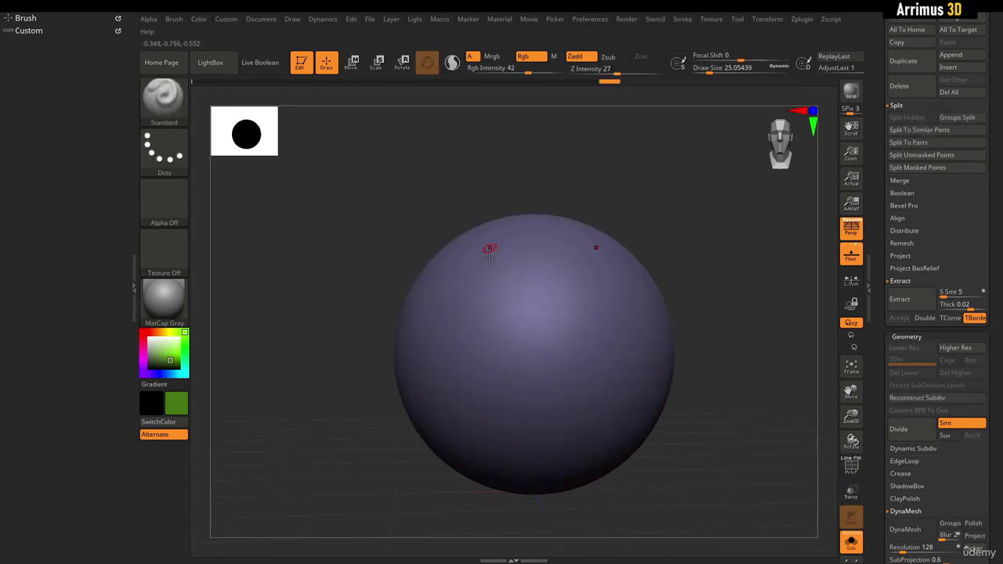
left_click_drag(690, 266, 823, 353, "alt")
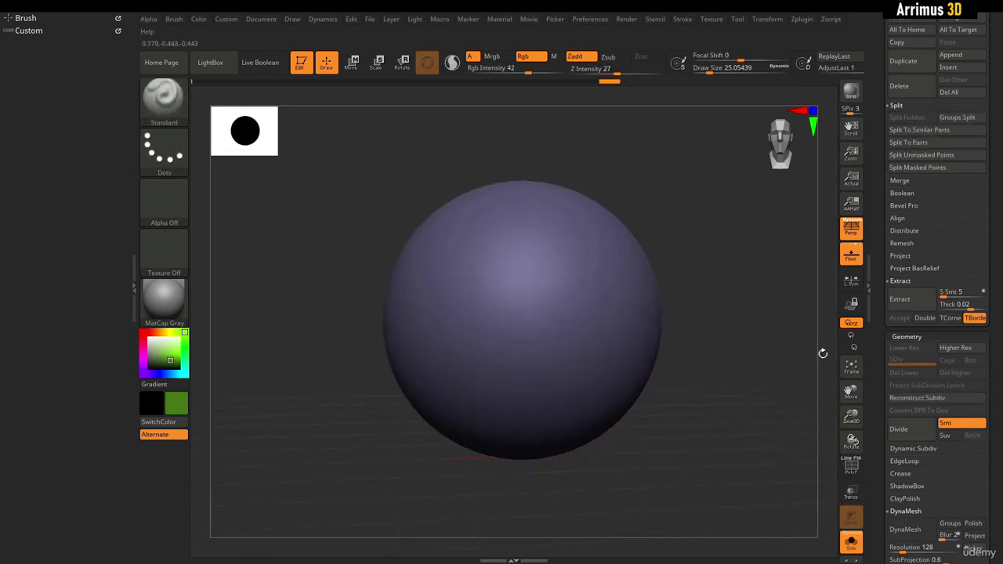
left_click(851, 471)
left_click_drag(722, 201, 727, 141, "alt")
mouse_move(683, 278)
left_mouse_down()
mouse_move(670, 251)
mouse_move(706, 536)
mouse_move(703, 255)
mouse_move(697, 332)
mouse_move(667, 317)
left_mouse_up()
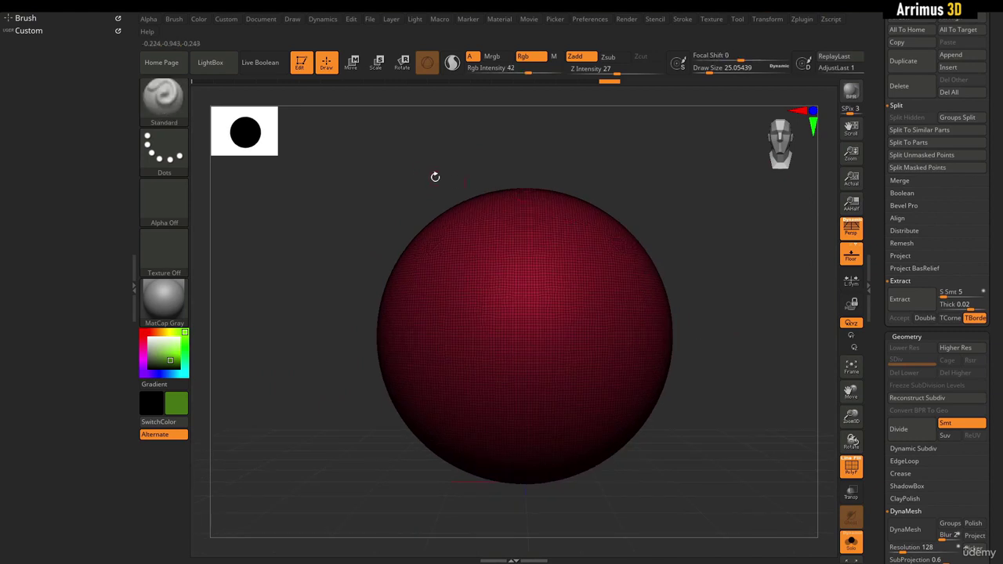
mouse_move(400, 156)
left_mouse_down("ctrl+shift")
mouse_move(491, 275)
mouse_move(325, 338)
mouse_move(310, 274)
left_mouse_up("ctrl+shift")
left_click(724, 223, "ctrl+shift")
left_click_drag(724, 223, 721, 219)
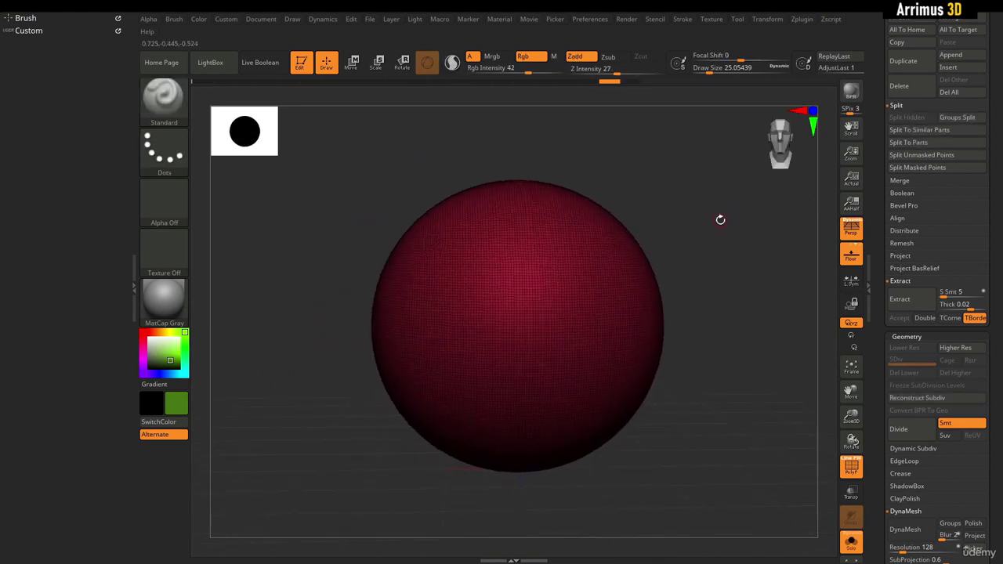
Isolate the sphere's upper sides with a SelectLasso stroke, assign them a new polygroup, and show the whole sphere.
left_click_drag(678, 195, 631, 188)
mouse_move(410, 157)
left_mouse_down("ctrl+shift")
mouse_move(533, 265)
mouse_move(335, 365)
mouse_move(320, 233)
left_mouse_up("ctrl+shift")
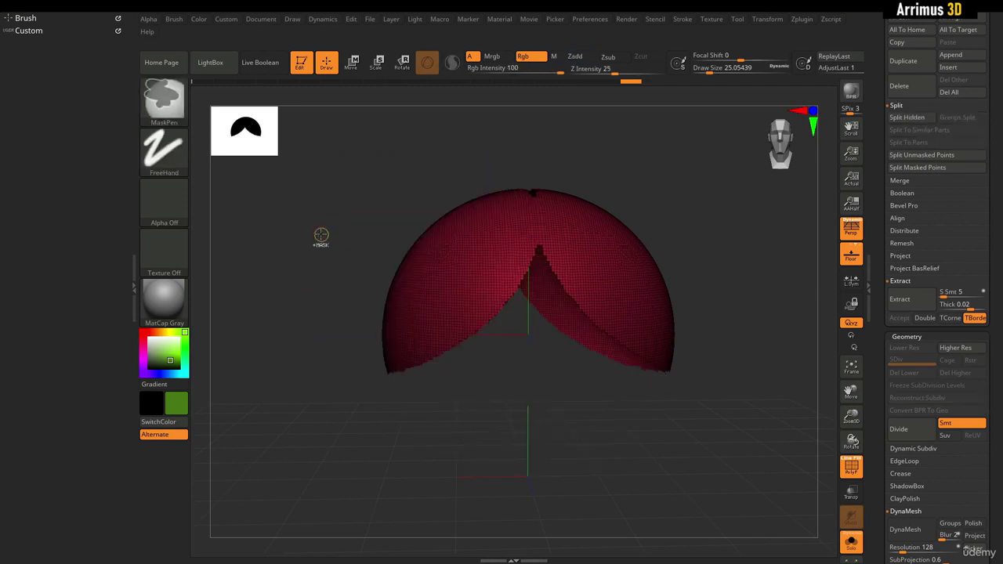
key("ctrl+shift")
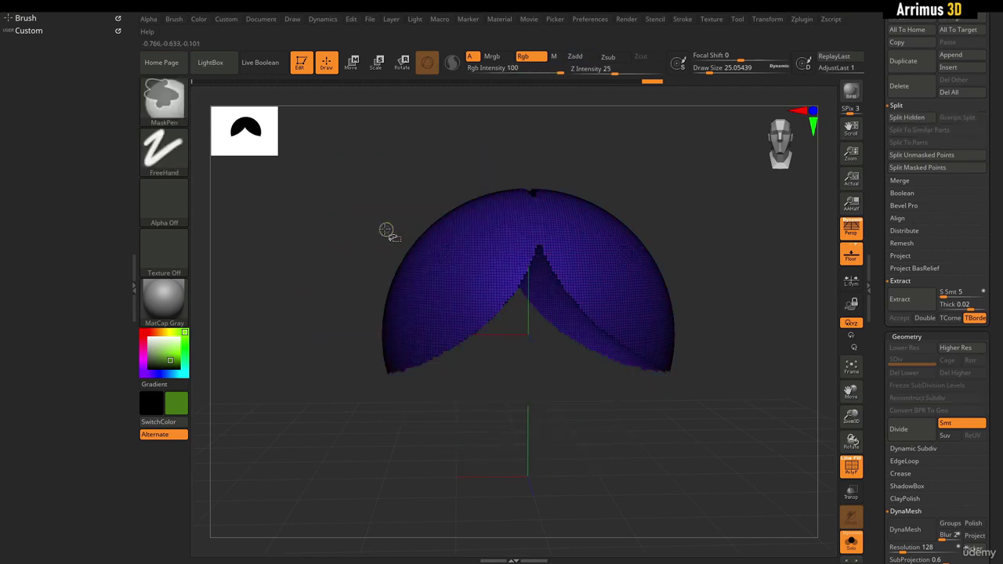
left_click(333, 199, "ctrl+shift")
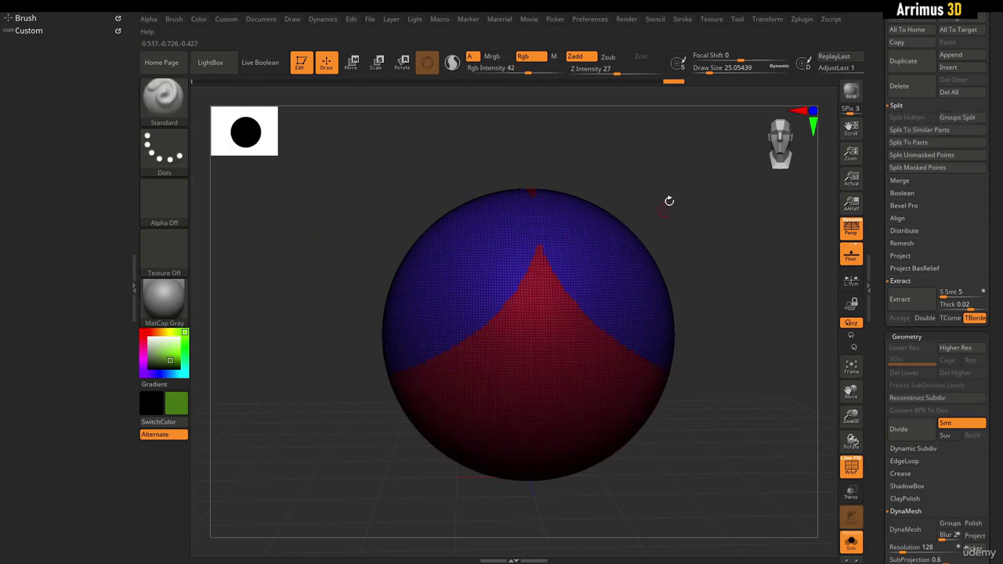
mouse_move(667, 201)
left_mouse_down()
mouse_move(690, 208)
mouse_move(697, 247)
mouse_move(679, 208)
left_mouse_up()
Make SelectRect the selection brush.
key("ctrl+shift")
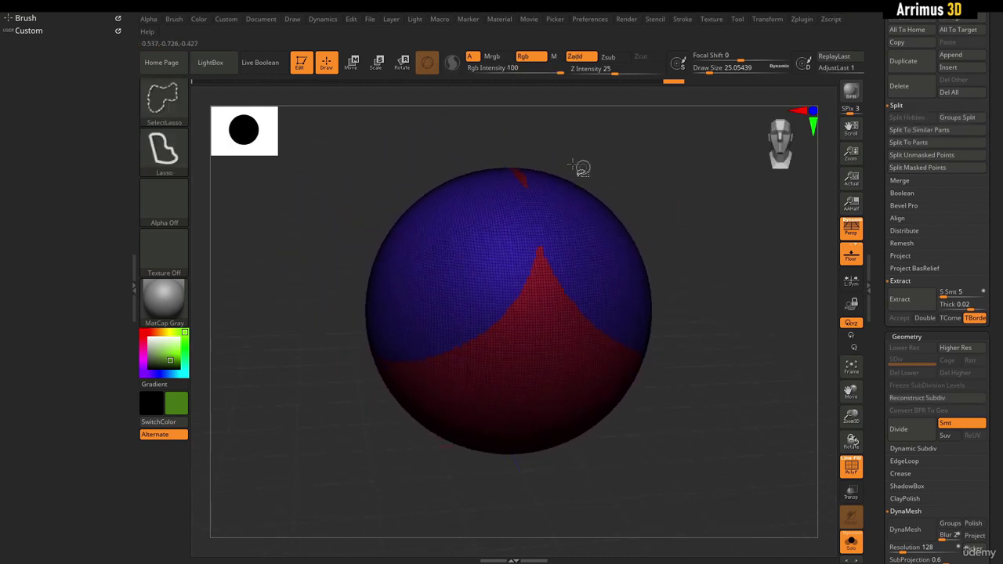
left_click(165, 104)
left_click(728, 159)
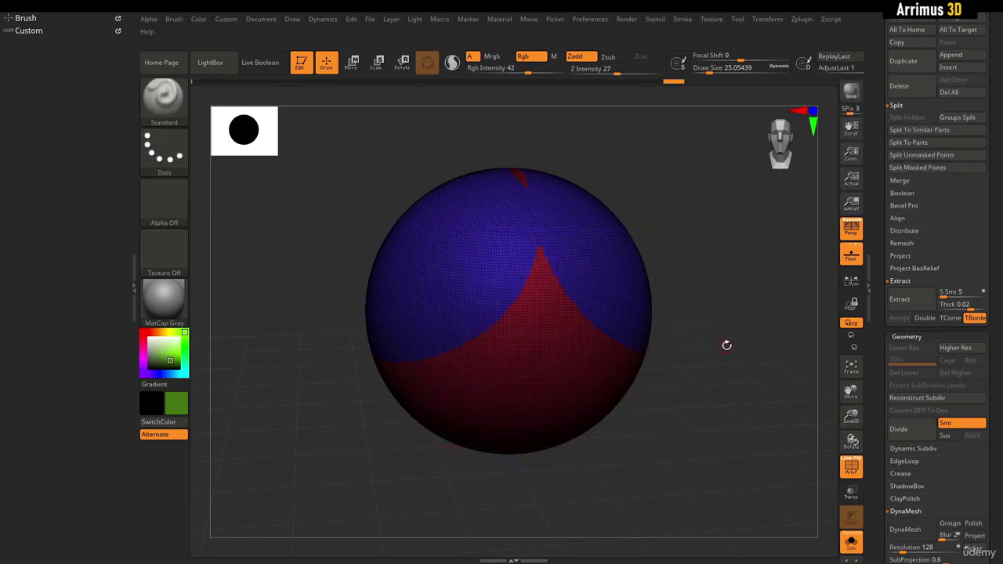
Isolate the blue and the red polygroup in turn, bringing the whole sphere back after each.
left_click(457, 237, "ctrl+shift")
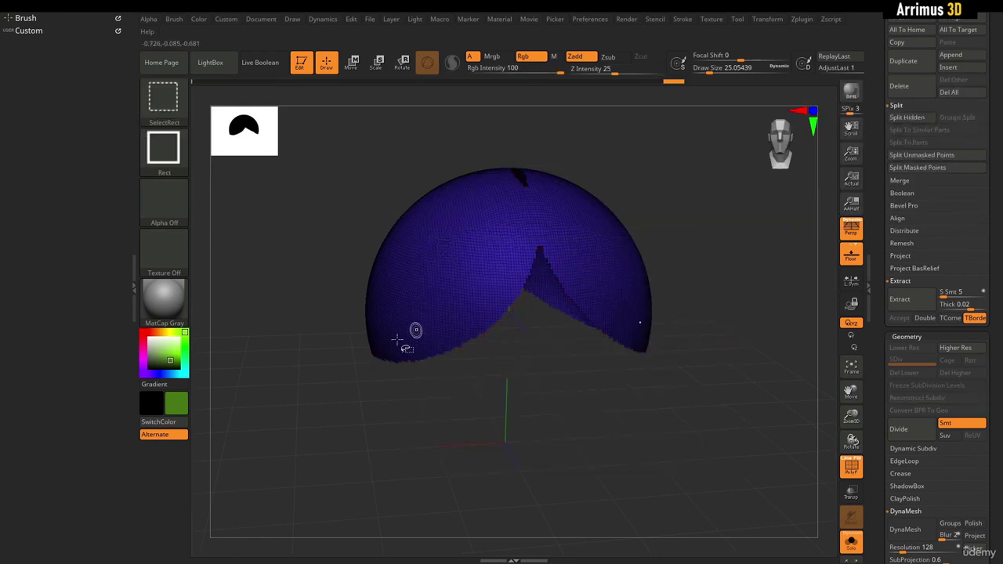
left_click(323, 365, "ctrl+shift")
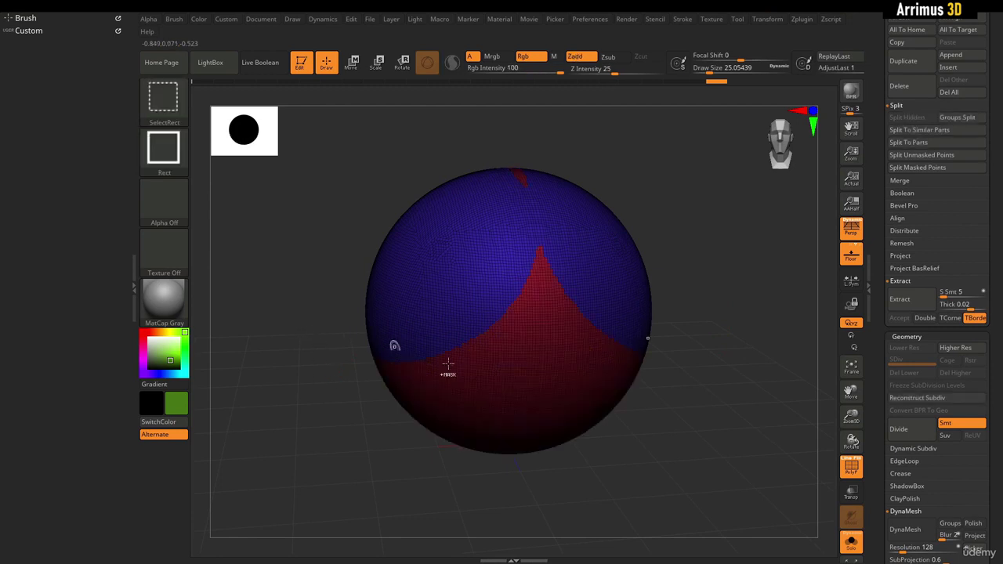
left_click(519, 369, "ctrl+shift")
left_click(681, 376, "ctrl+shift")
Isolate two mirrored patches on the sphere's upper sides with SelectRect, make them a polygroup, and show the whole sphere.
left_click_drag(682, 377, 699, 348)
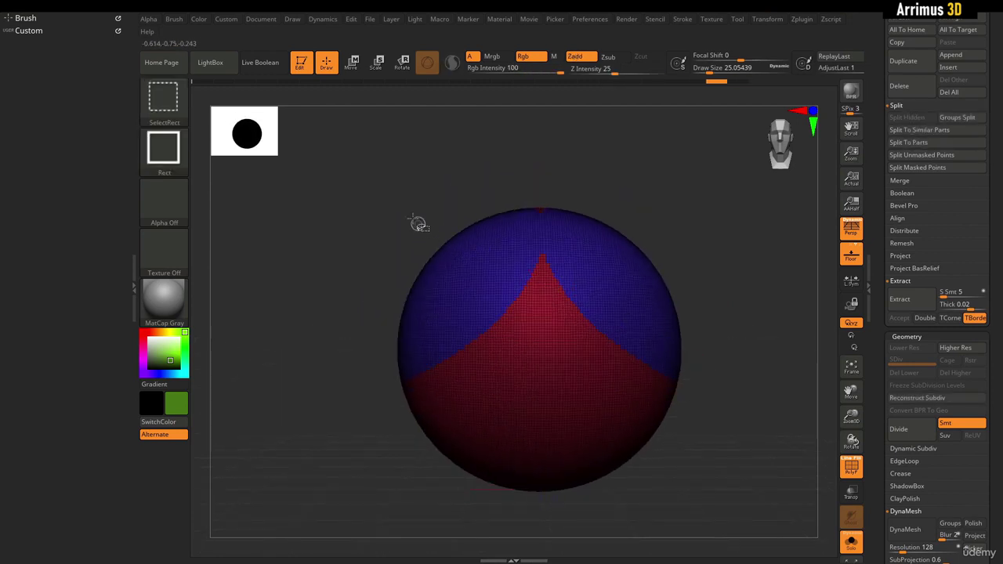
left_click_drag(387, 195, 475, 301, "ctrl+shift")
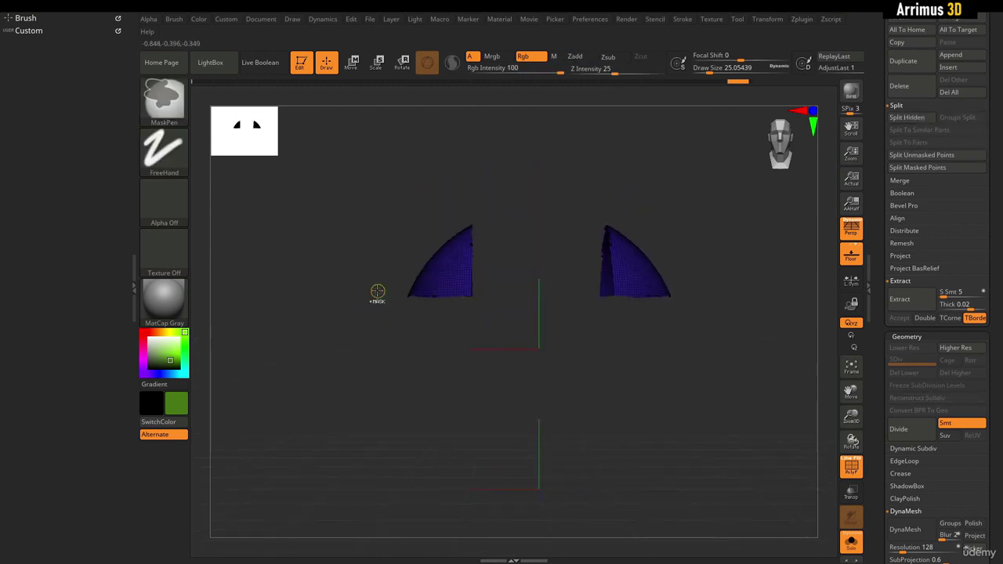
key("ctrl+w")
left_click(347, 311, "ctrl+shift")
Isolate two mirrored rectangular patches on the sphere's lower half, make them their own polygroup, and show the whole sphere.
left_click_drag(352, 353, 508, 448, "ctrl+shift")
key("ctrl+w")
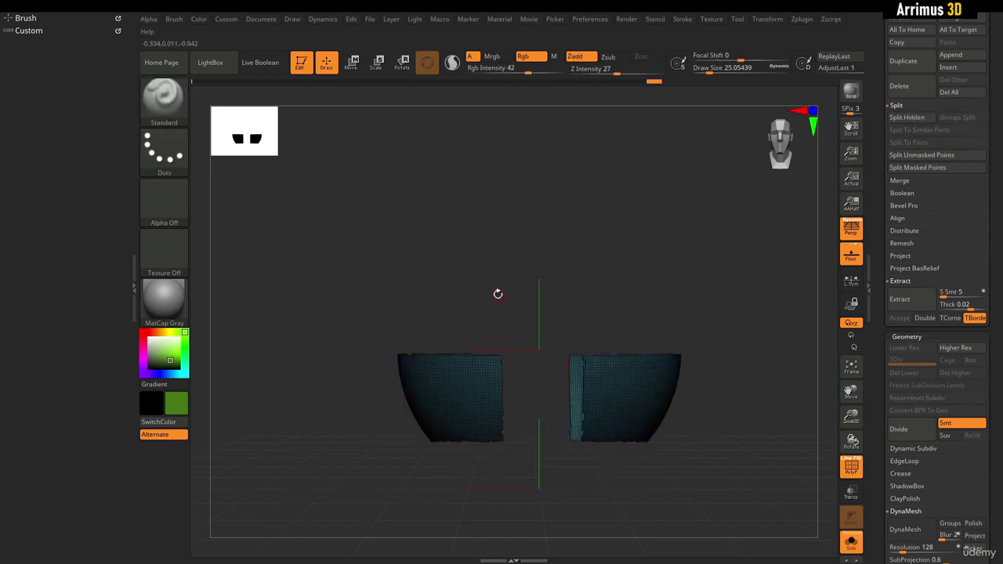
left_click(500, 254, "ctrl+shift")
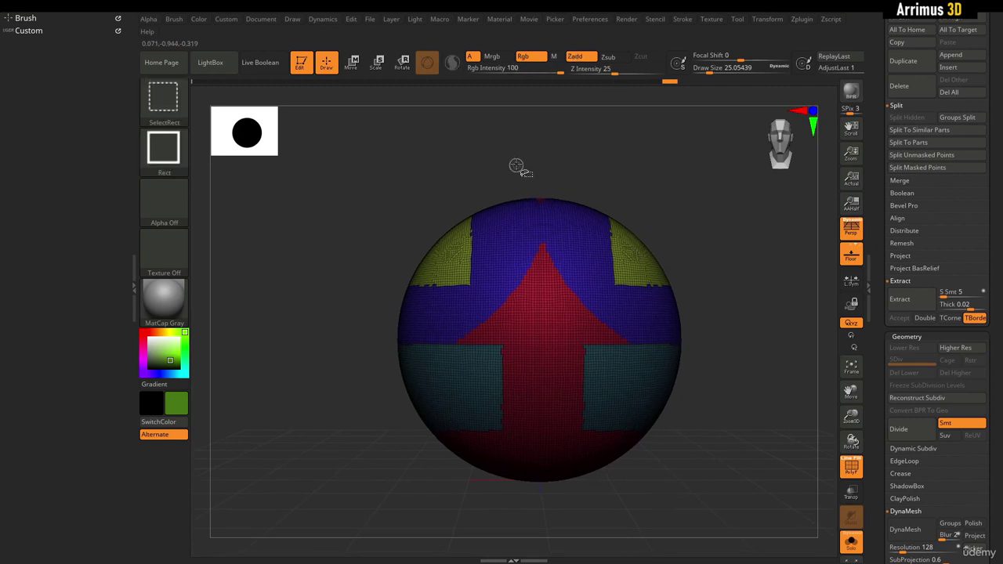
Isolate a central strip at the top of the sphere, turn it into a separate polygroup, and show everything.
left_click_drag(513, 161, 575, 304, "ctrl+shift")
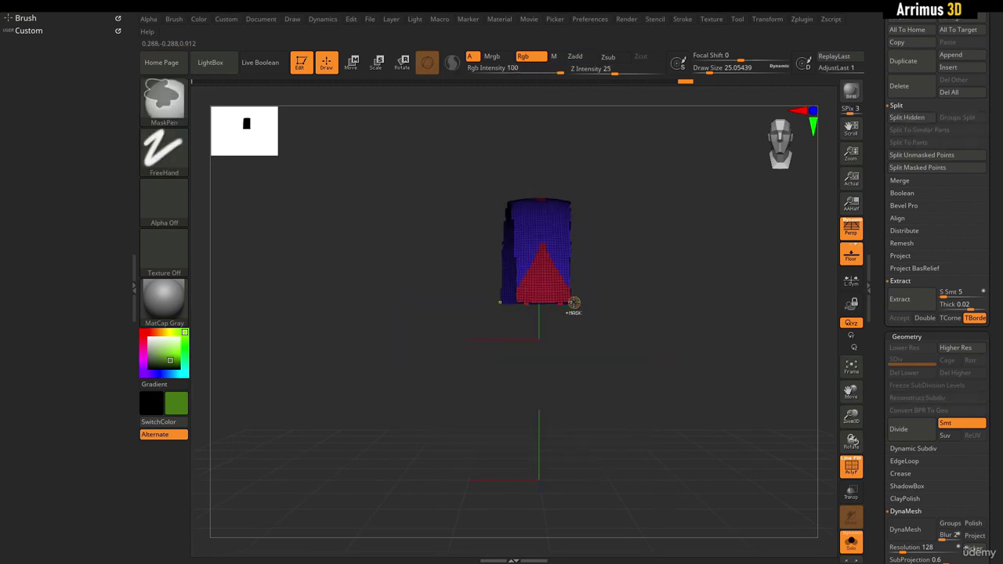
key("ctrl+w")
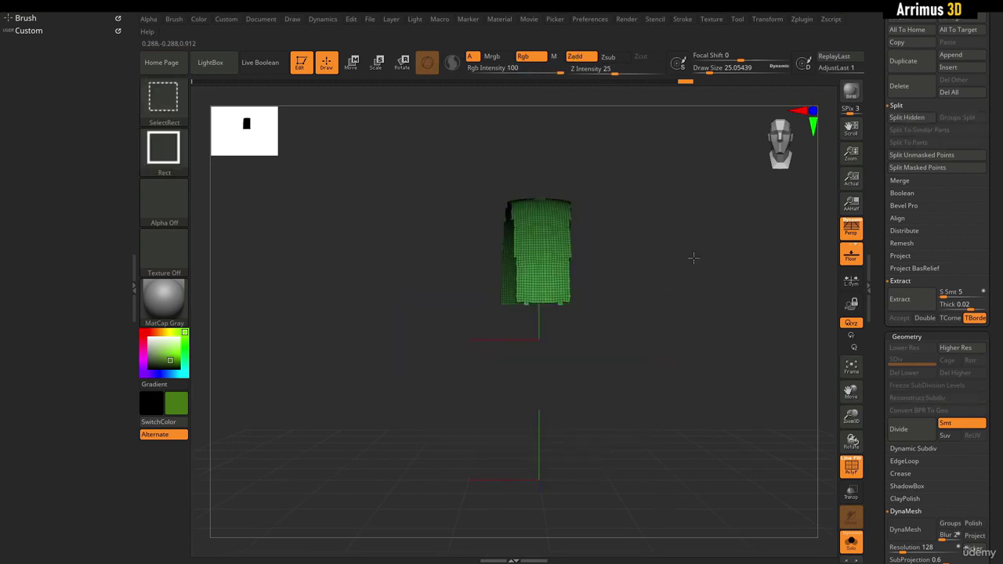
left_click(694, 259, "ctrl+shift")
Isolate the sphere's differently coloured polygroups one after another, showing the whole sphere in between.
mouse_move(726, 294)
left_mouse_down()
mouse_move(735, 306)
mouse_move(714, 301)
left_mouse_up()
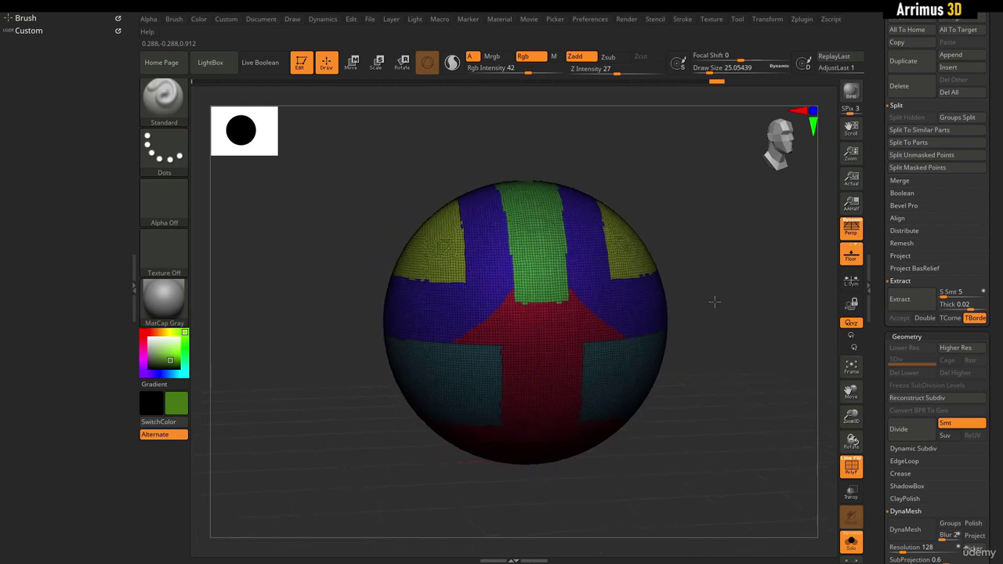
left_click(541, 252, "ctrl+shift")
left_click(639, 329, "ctrl+shift")
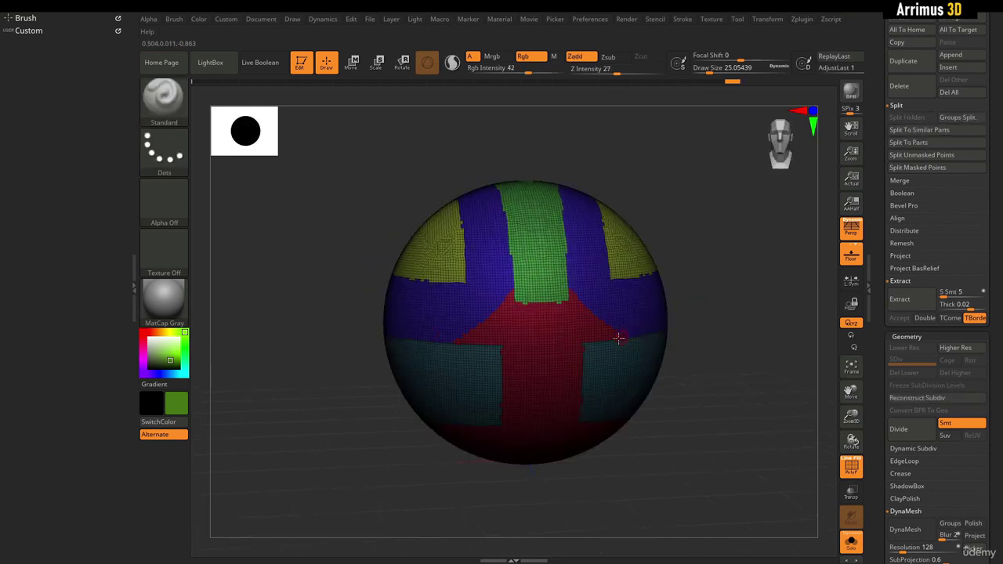
left_click(575, 329, "ctrl+shift")
left_click(482, 288, "ctrl+shift")
left_click(482, 289, "ctrl+shift")
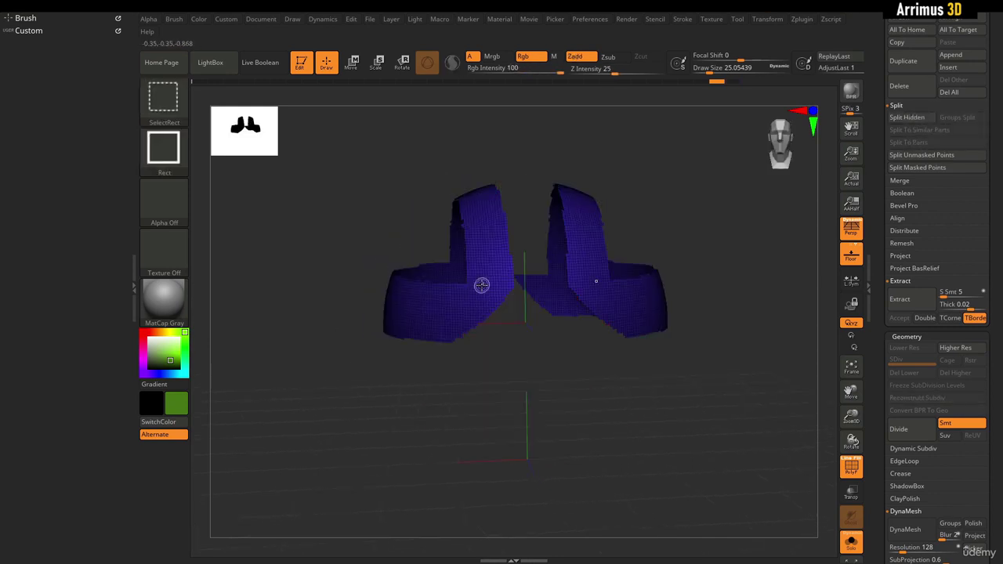
left_click(482, 288, "ctrl+shift")
left_click(435, 249, "ctrl+shift")
left_click(447, 315, "ctrl+shift")
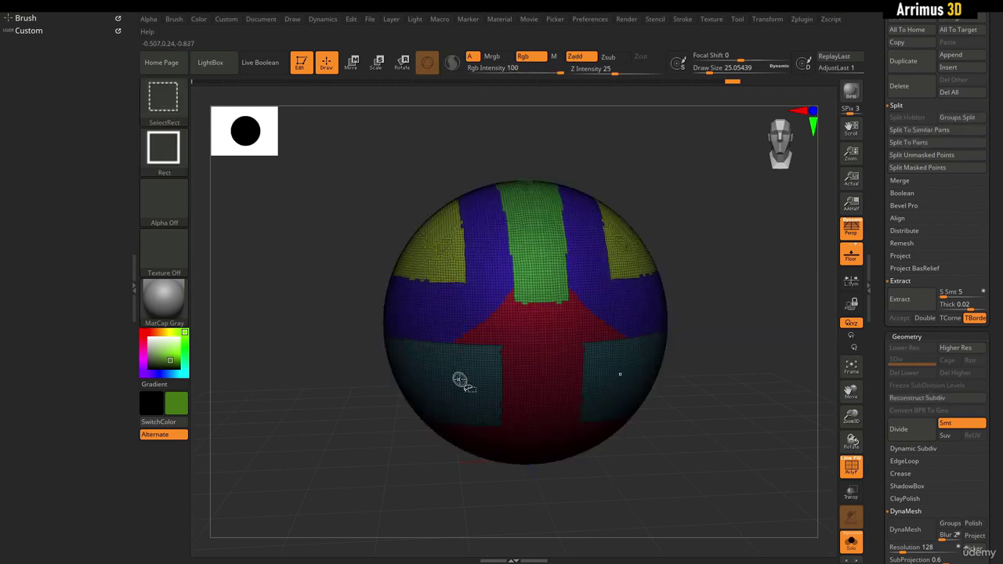
Isolate the teal polygroup on the lower half, inspect it from different angles, and bring back the whole sphere.
left_click(460, 379, "ctrl+shift")
left_click_drag(675, 370, 716, 388)
left_click_drag(712, 350, 710, 391, "alt")
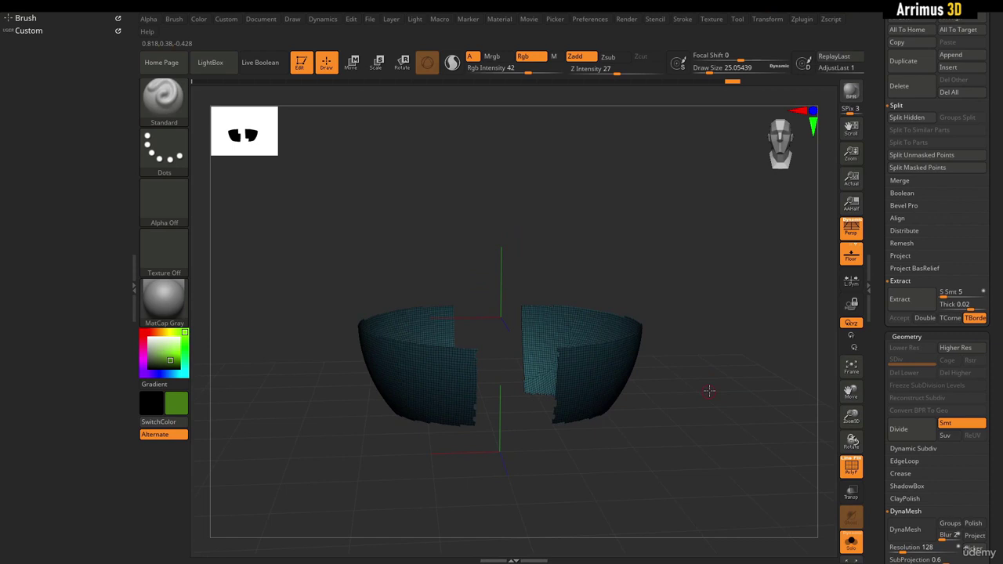
left_click_drag(667, 303, 727, 269)
left_click(669, 315, "ctrl+shift")
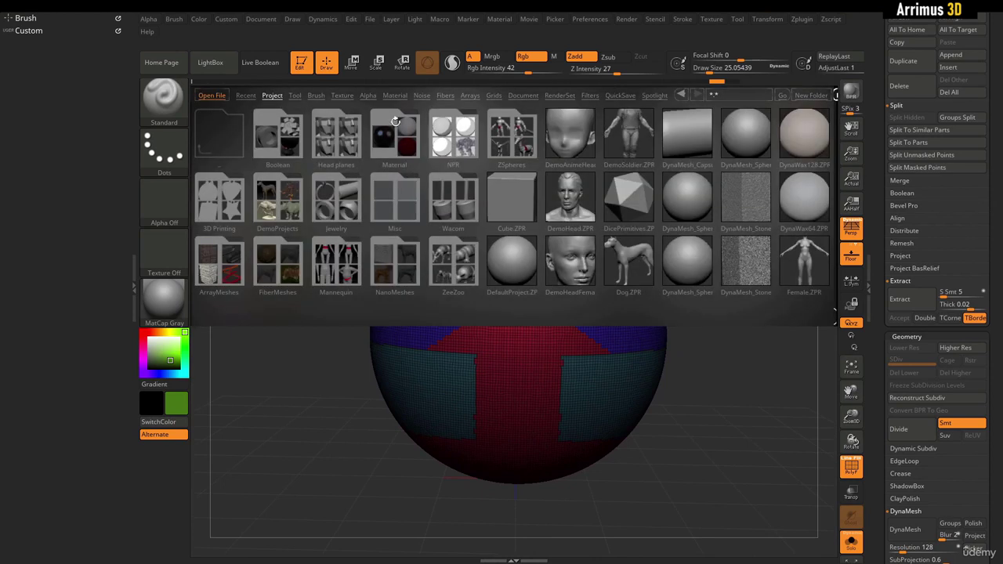
Load the MaleAverage.ZTL figure from LightBox's tool library and close LightBox.
left_click(296, 96)
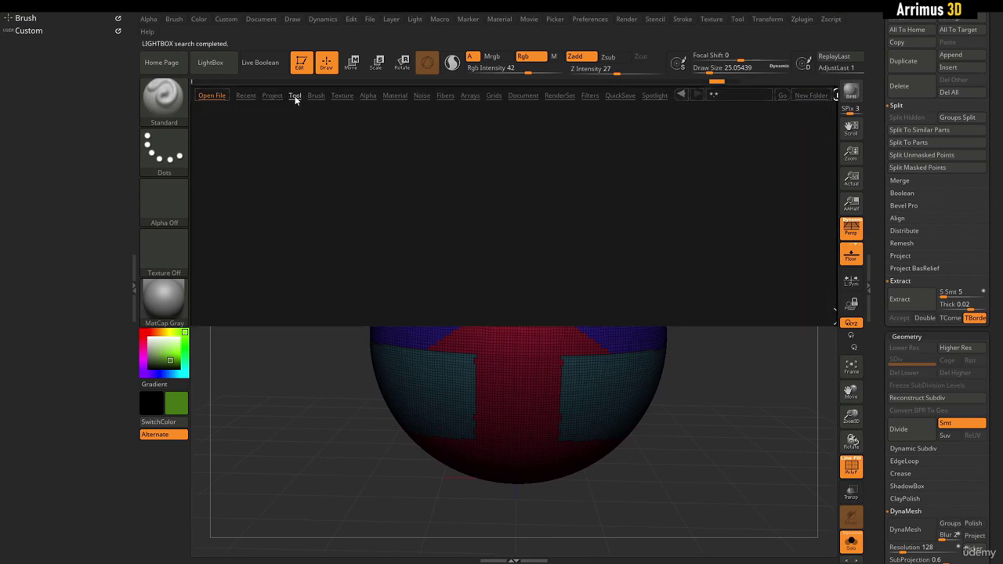
double_click(447, 132)
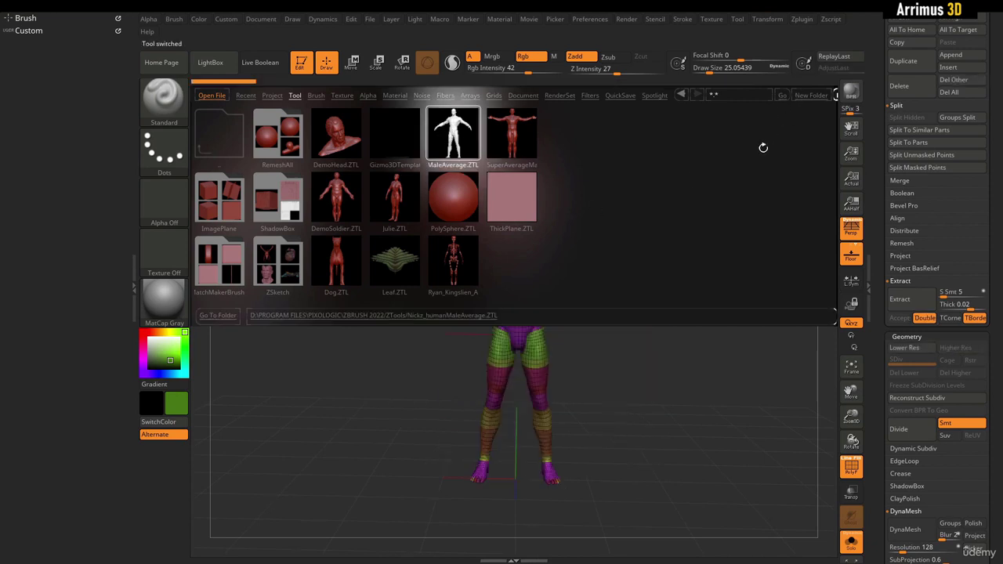
left_click(680, 338)
Isolate the figure's green neck polygroup, inspect it up close from an angle, and show the full body.
left_click_drag(677, 320, 689, 409)
mouse_move(727, 117)
left_mouse_down("alt")
mouse_move(728, 285)
mouse_move(708, 267)
left_mouse_up("alt")
left_click(509, 284, "ctrl+shift")
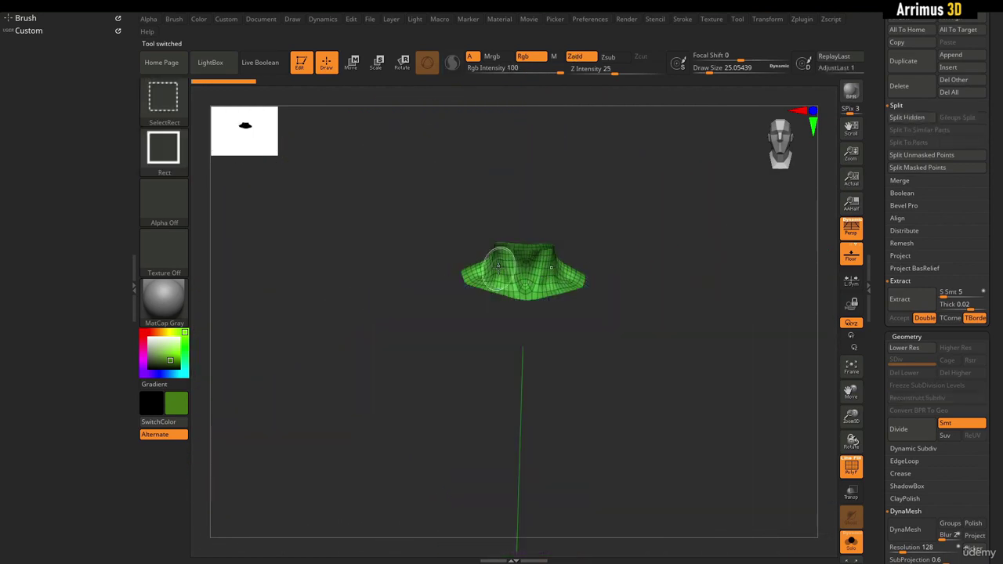
mouse_move(653, 240)
left_mouse_down()
mouse_move(659, 286)
mouse_move(696, 324)
left_mouse_up()
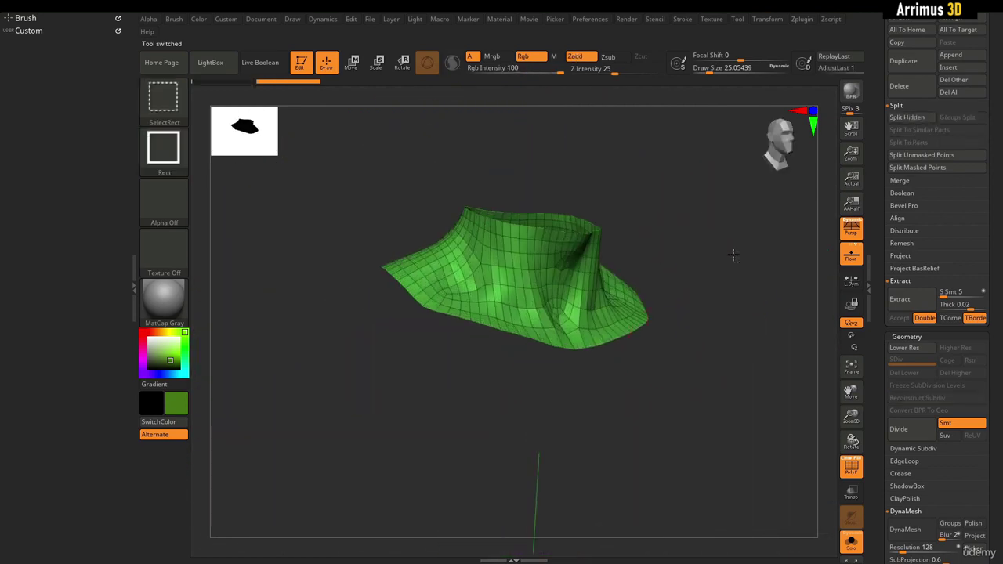
left_click(696, 325, "ctrl+shift")
Isolate the nose polygroup on the figure's face, and restore the full body.
left_click_drag(744, 264, 739, 323)
left_click(627, 242, "ctrl+shift")
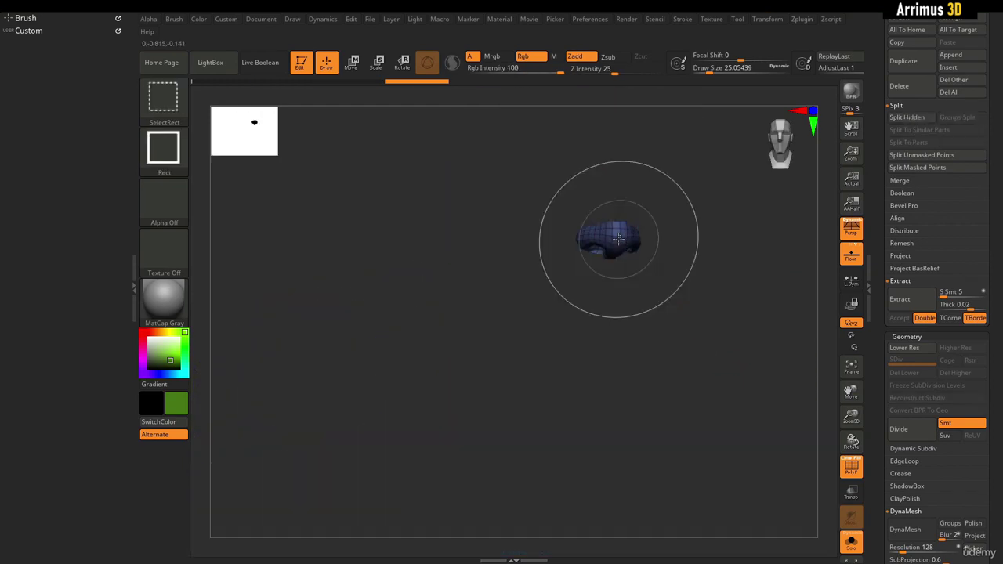
left_click(707, 336, "ctrl+shift")
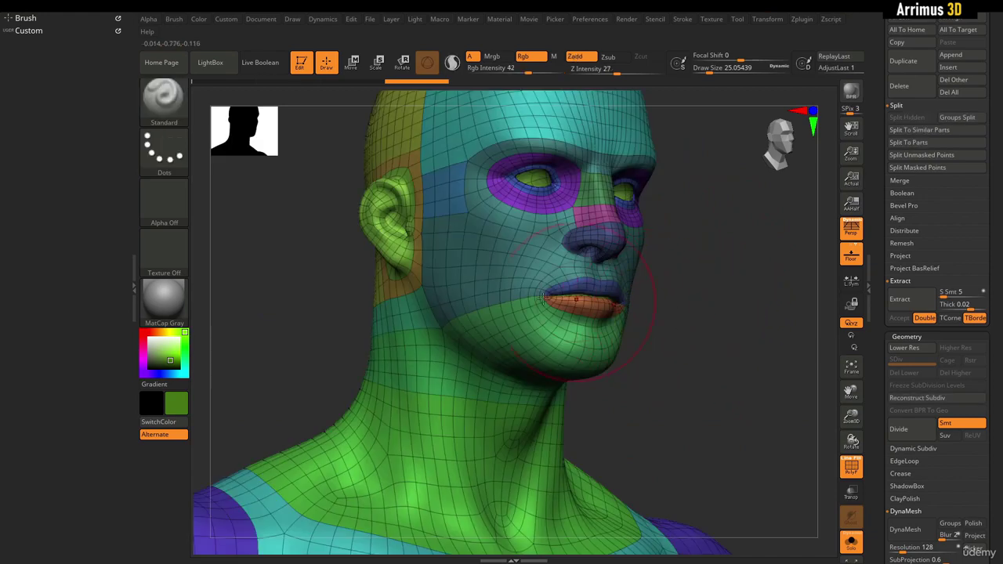
Move to the figure's upper body, isolate one of the arm's polygroups, and inspect it from an angle.
left_click_drag(297, 300, 302, 152, "alt")
left_click_drag(423, 224, 387, 180)
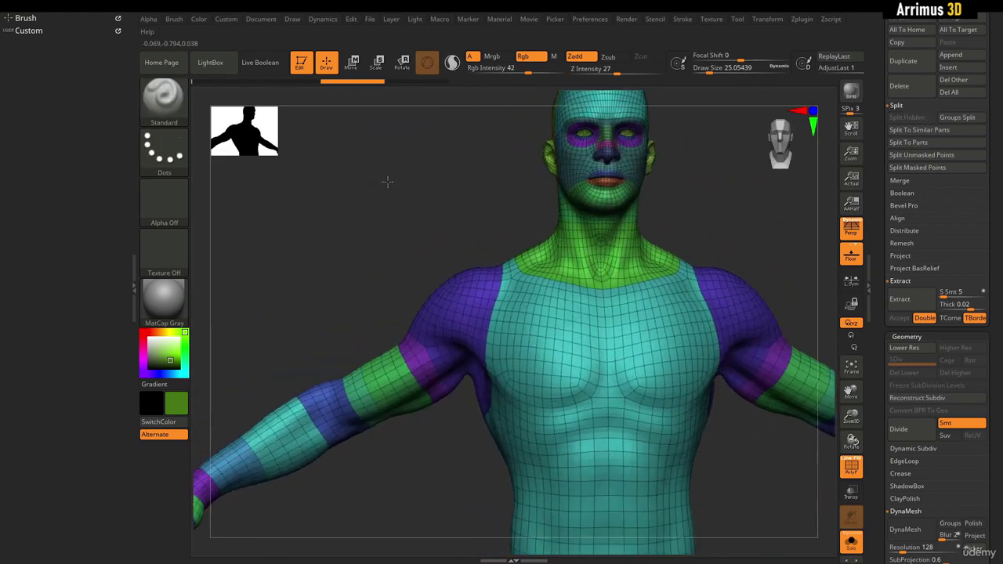
mouse_move(395, 226)
left_mouse_down("alt")
mouse_move(402, 181)
mouse_move(405, 207)
mouse_move(440, 198)
mouse_move(424, 205)
left_mouse_up("alt")
left_click_drag(474, 349, 475, 381, "alt")
left_click(431, 330, "ctrl+shift")
left_click_drag(486, 394, 439, 388)
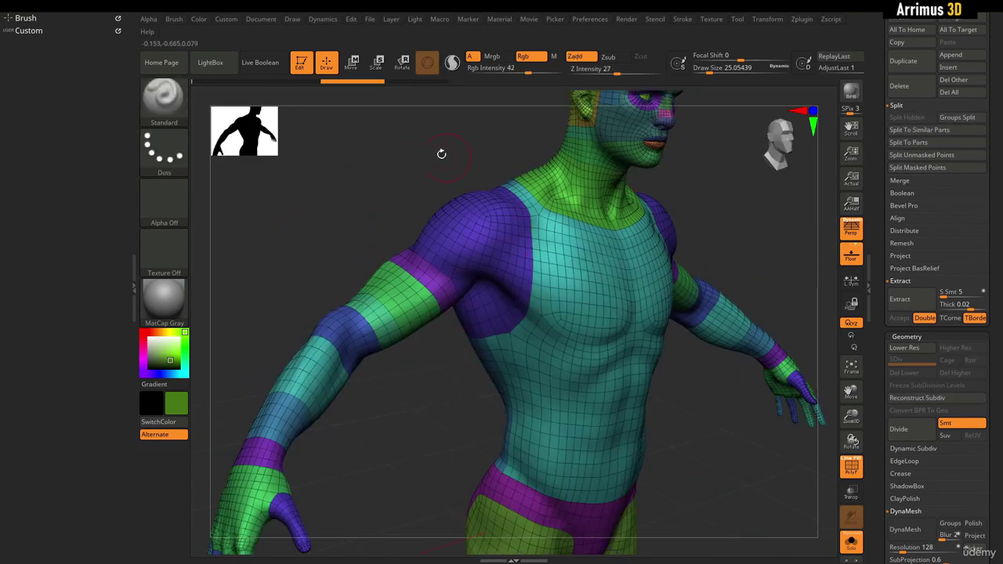
Set the Standard brush's stroke to DragDot and try it on the side of the figure's forehead.
left_click_drag(442, 153, 529, 207)
left_click(166, 100)
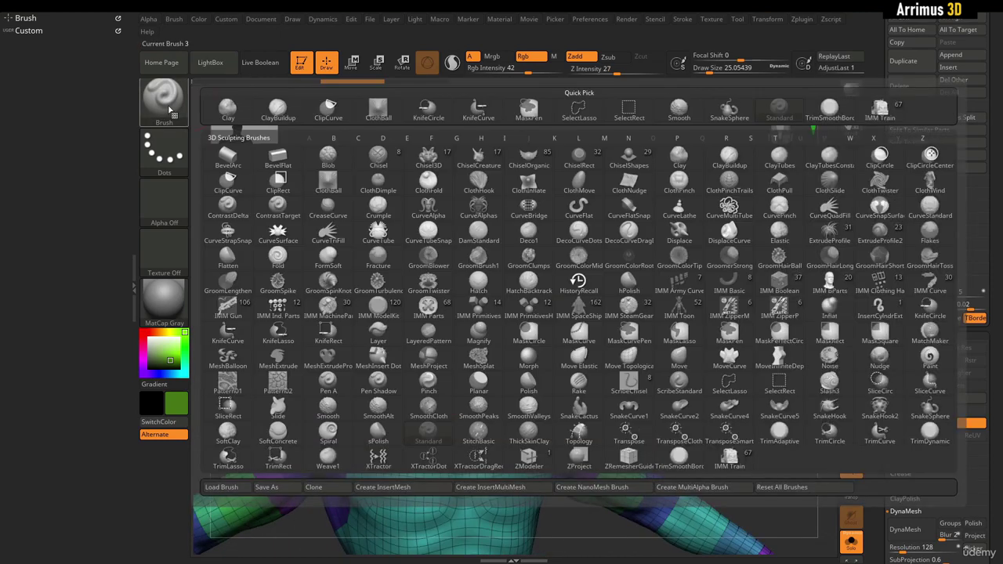
left_click(160, 148)
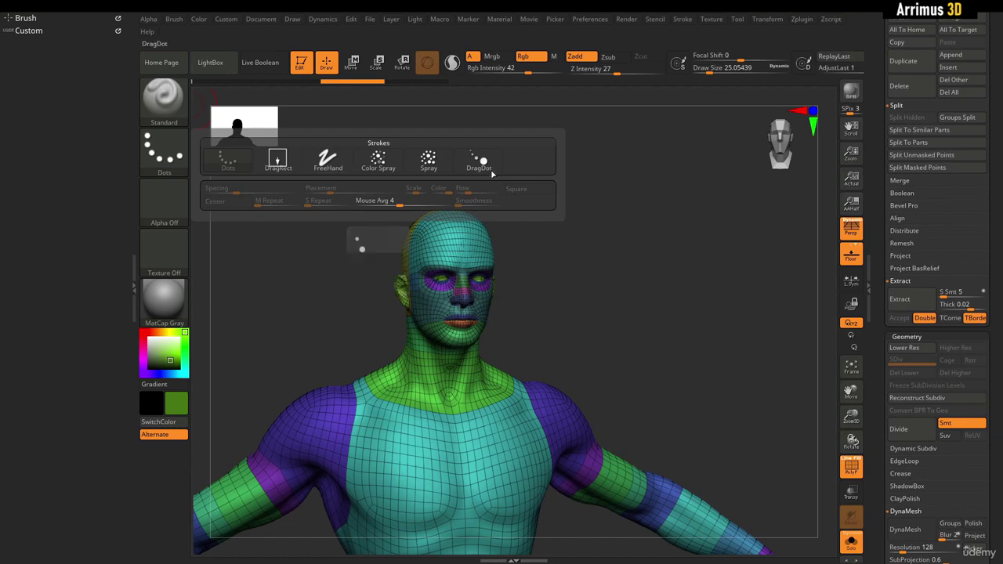
left_click(480, 161)
left_click_drag(563, 229, 601, 361, "alt")
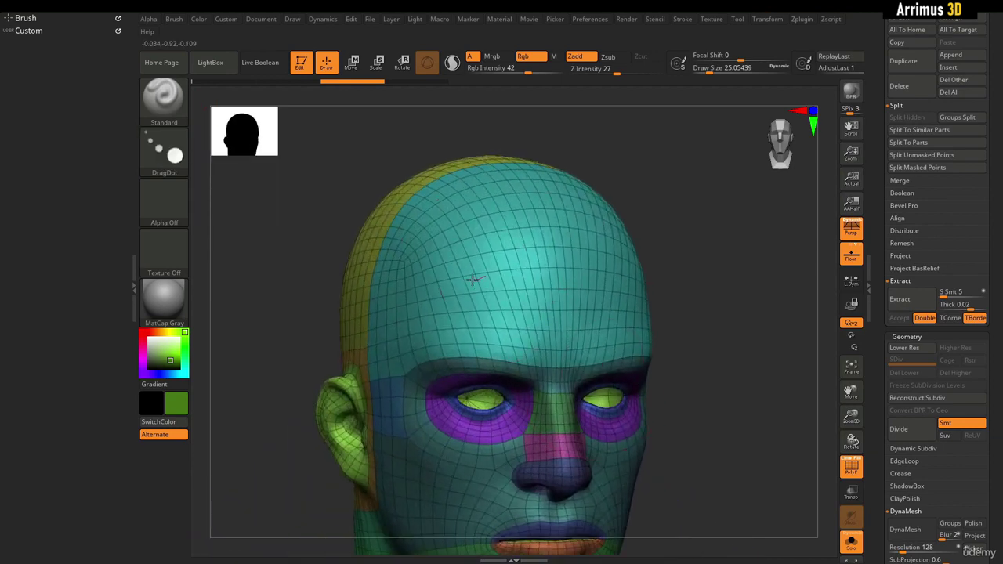
mouse_move(453, 253)
left_mouse_down()
mouse_move(426, 237)
mouse_move(414, 287)
mouse_move(486, 274)
left_mouse_up()
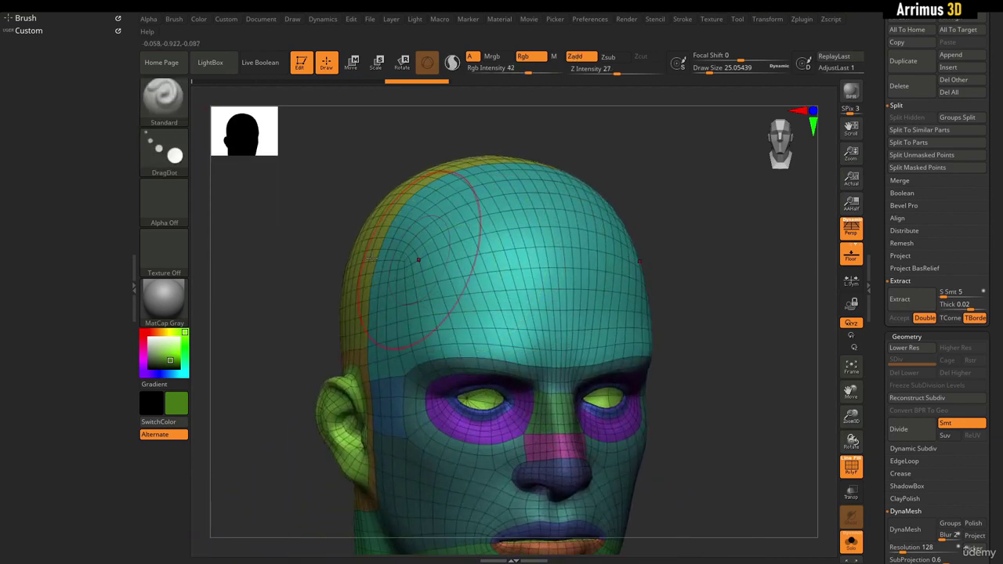
Assign Alpha 64 to the brush and reduce the draw size to about 12.9.
left_click(165, 205)
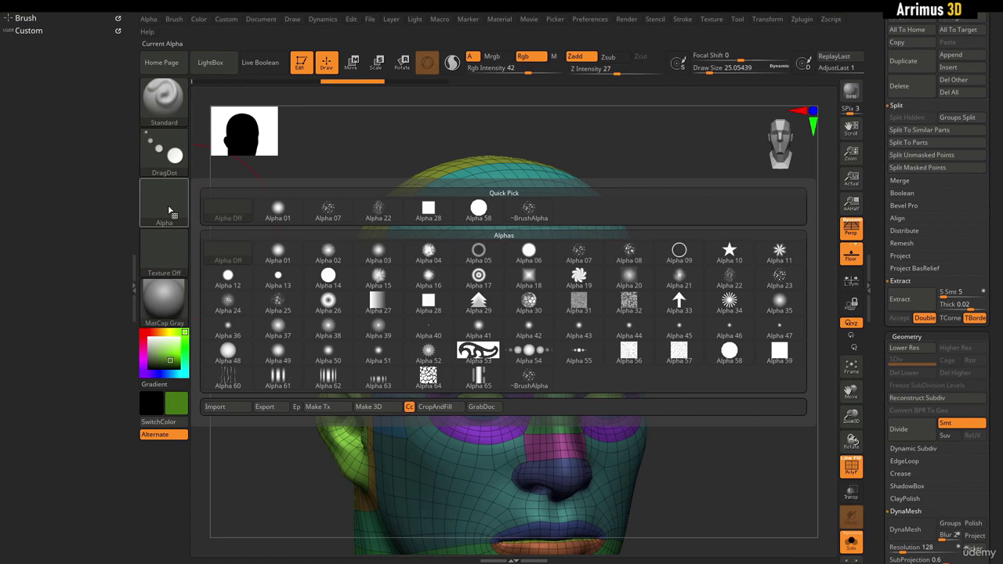
left_click(445, 377)
key("s")
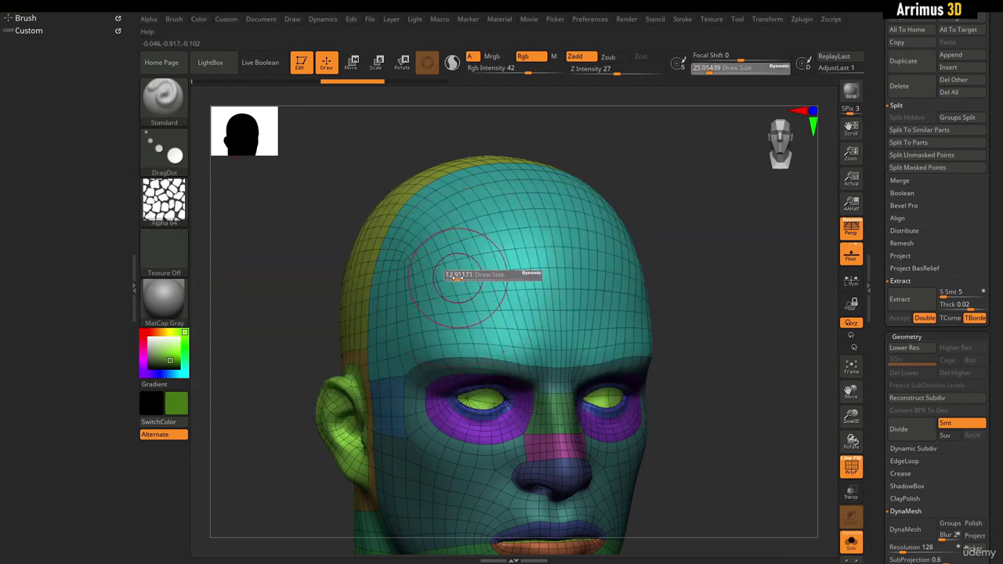
left_click(457, 278)
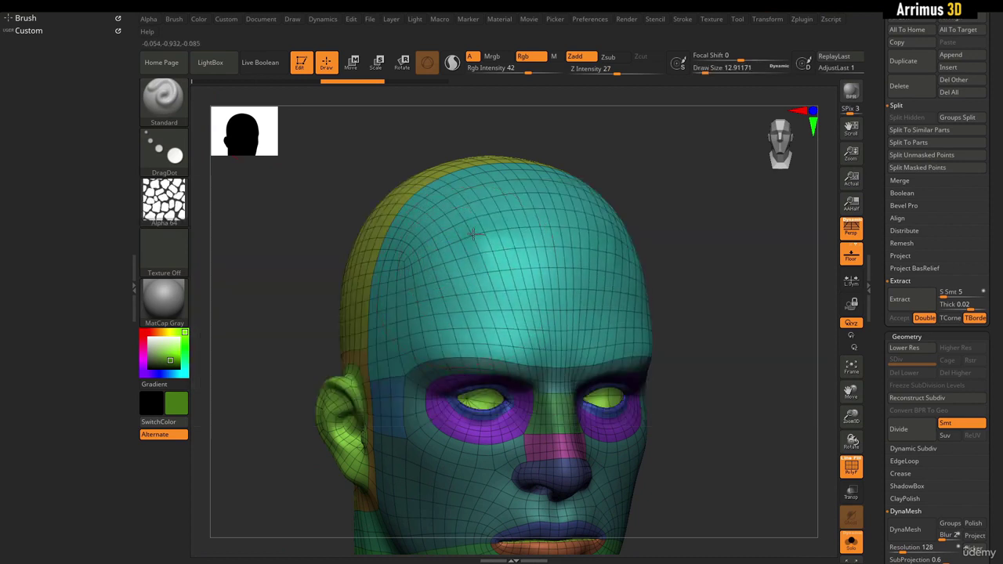
Subdivide the figure to subdivision level 3 and turn off the polyframe display.
key("ctrl+d")
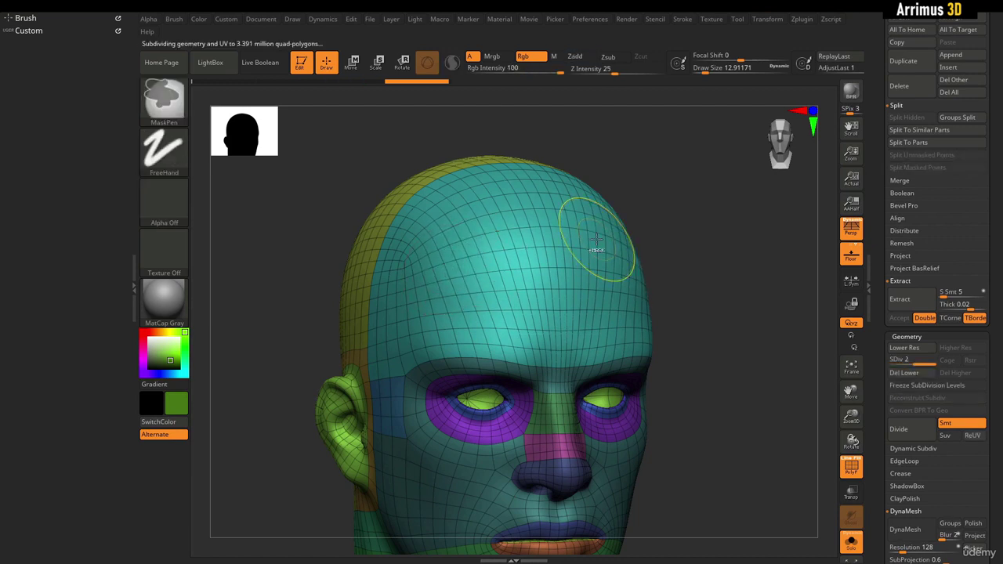
left_click_drag(719, 271, 710, 235)
key("shift+f")
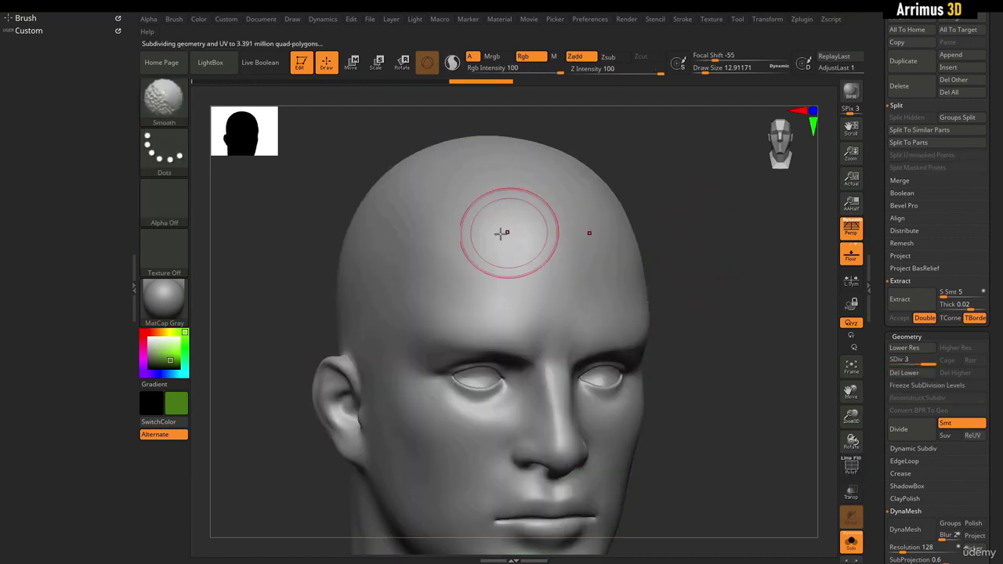
Stamp the cracked alpha onto the side of the forehead, inspect it from an angle, and undo the stamp.
mouse_move(434, 236)
left_mouse_down()
mouse_move(484, 295)
mouse_move(480, 329)
mouse_move(483, 222)
mouse_move(431, 216)
left_mouse_up()
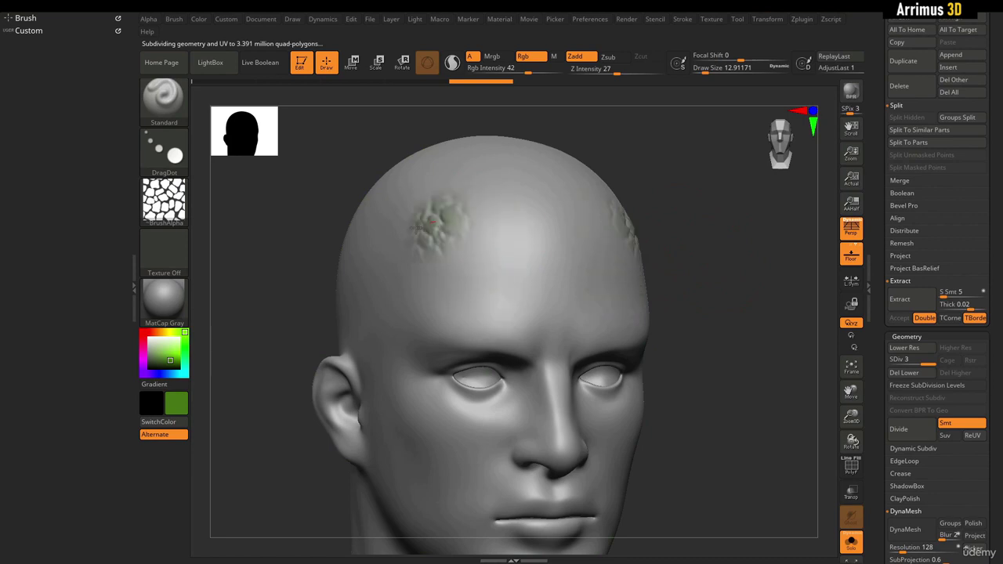
left_click_drag(737, 417, 769, 362)
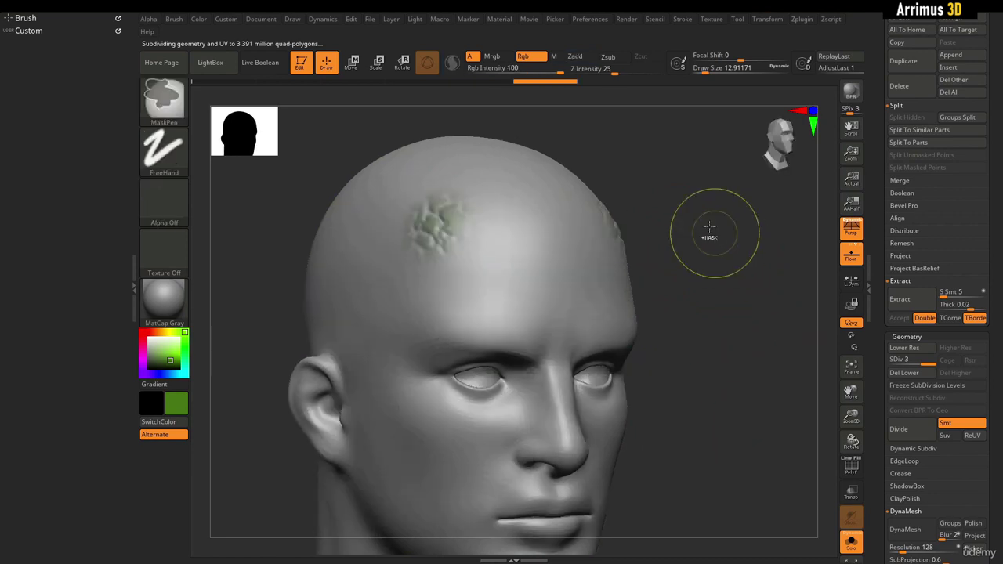
key("ctrl+z")
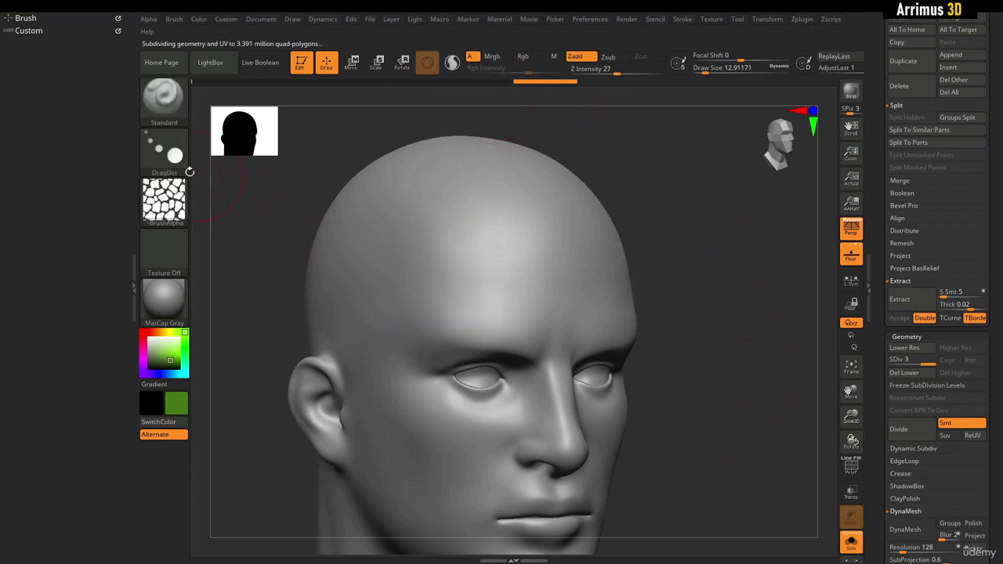
Change the stroke to Spray, cover the forehead and temple with the cracked alpha texture, and undo it.
left_click(172, 164)
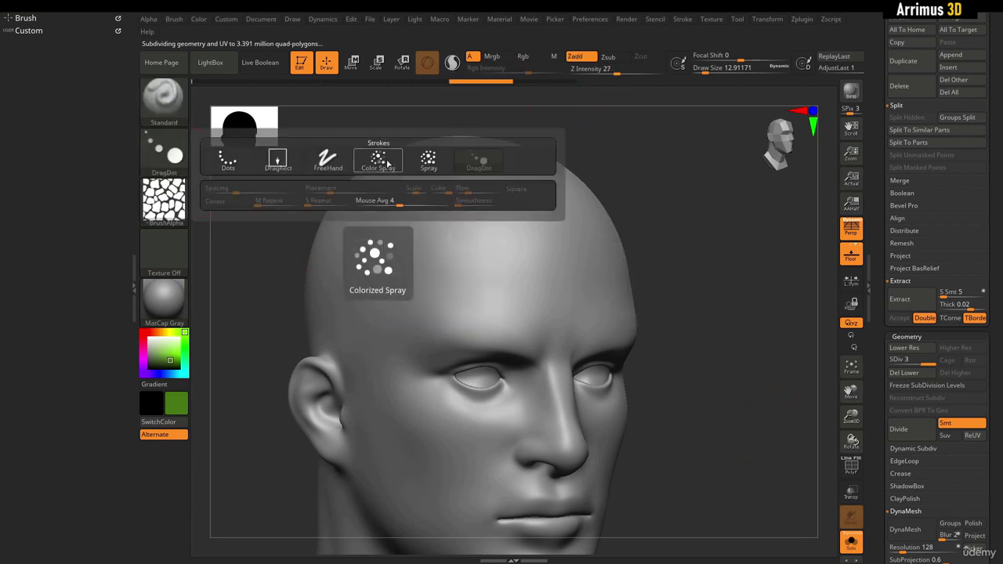
left_click(428, 161)
mouse_move(472, 226)
left_mouse_down()
mouse_move(462, 251)
mouse_move(363, 330)
left_mouse_up()
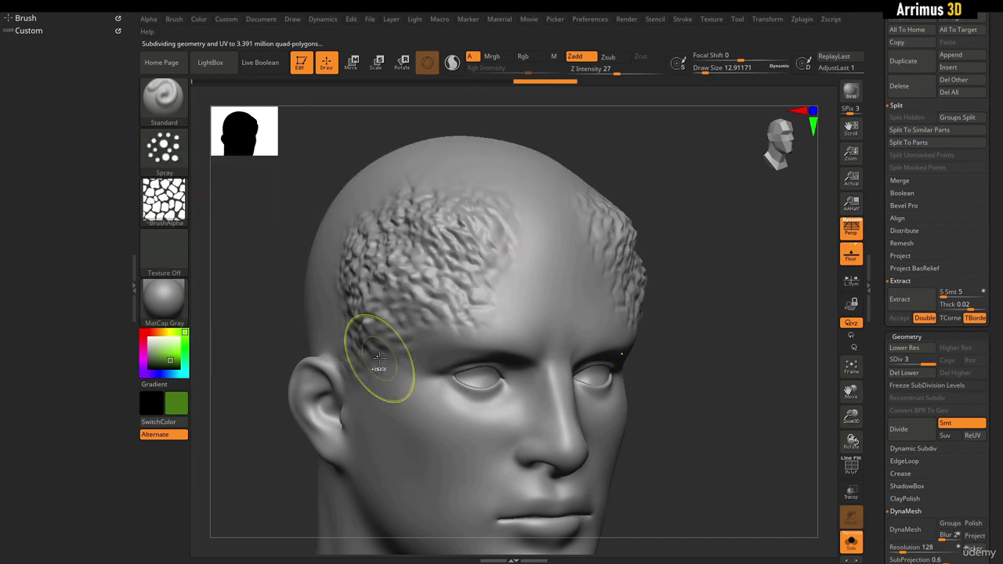
key("ctrl+z")
Set the alpha to Alpha Off, spray over the forehead and temple, and undo the stroke.
left_click(174, 210)
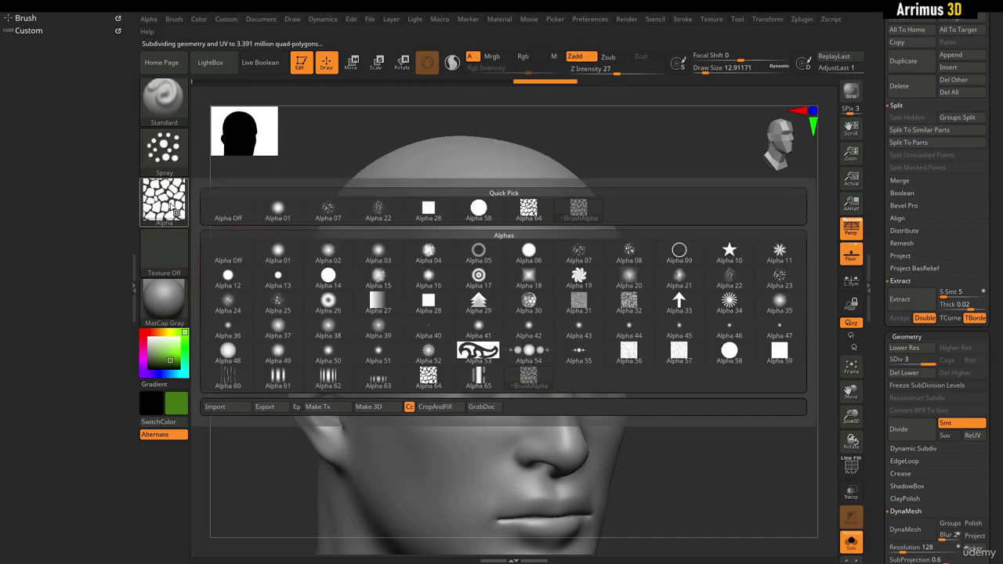
left_click(230, 250)
mouse_move(392, 285)
left_mouse_down()
mouse_move(489, 235)
mouse_move(415, 198)
mouse_move(439, 192)
mouse_move(354, 275)
mouse_move(348, 320)
left_mouse_up()
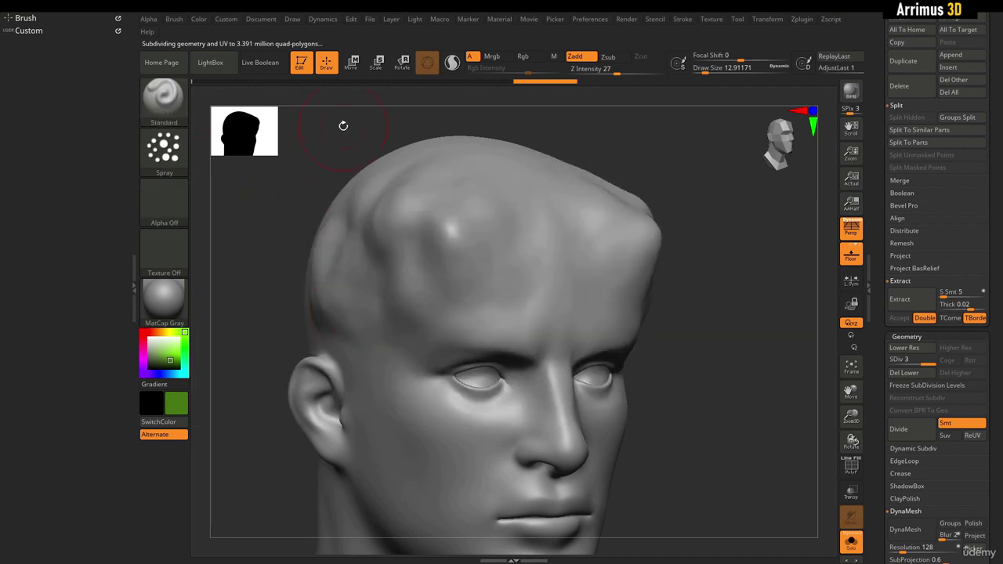
key("ctrl+z")
Select the DamStandard brush and carve trial grooves down the forehead and temple, undoing the last one.
left_click(170, 112)
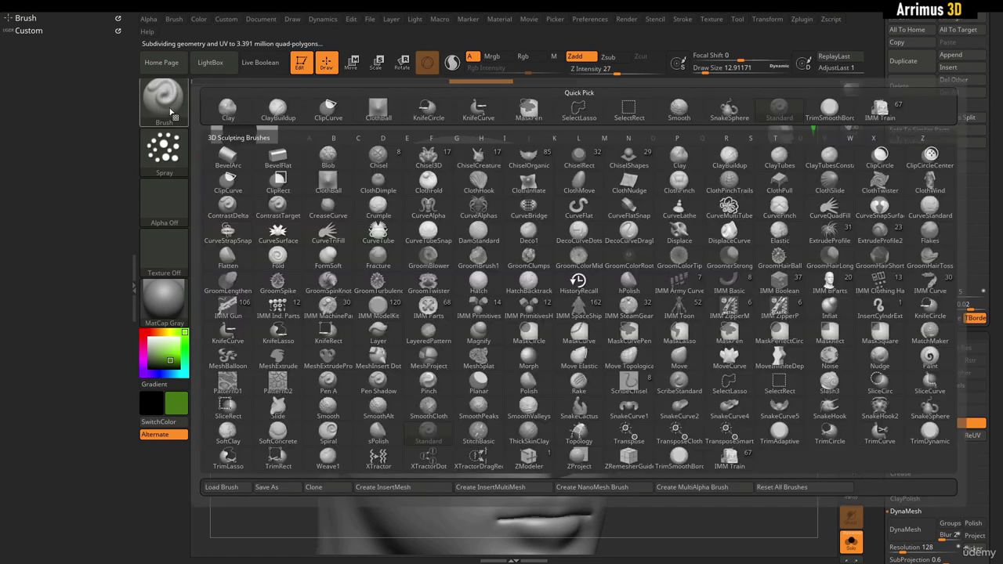
key("d")
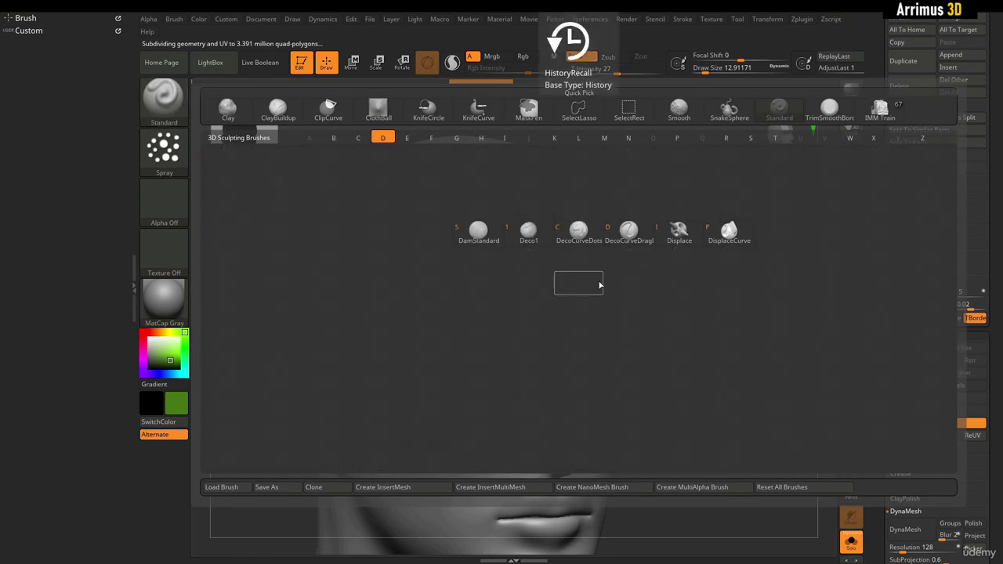
left_click(475, 229)
left_click_drag(468, 186, 404, 321)
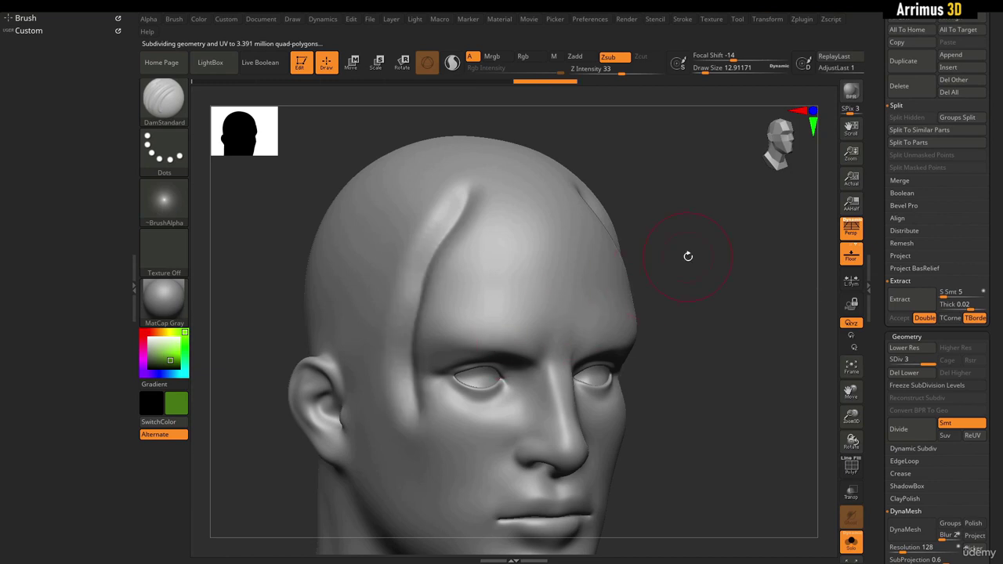
mouse_move(688, 258)
left_mouse_down()
mouse_move(723, 260)
mouse_move(661, 271)
left_mouse_up()
left_click_drag(728, 319, 739, 275, "alt")
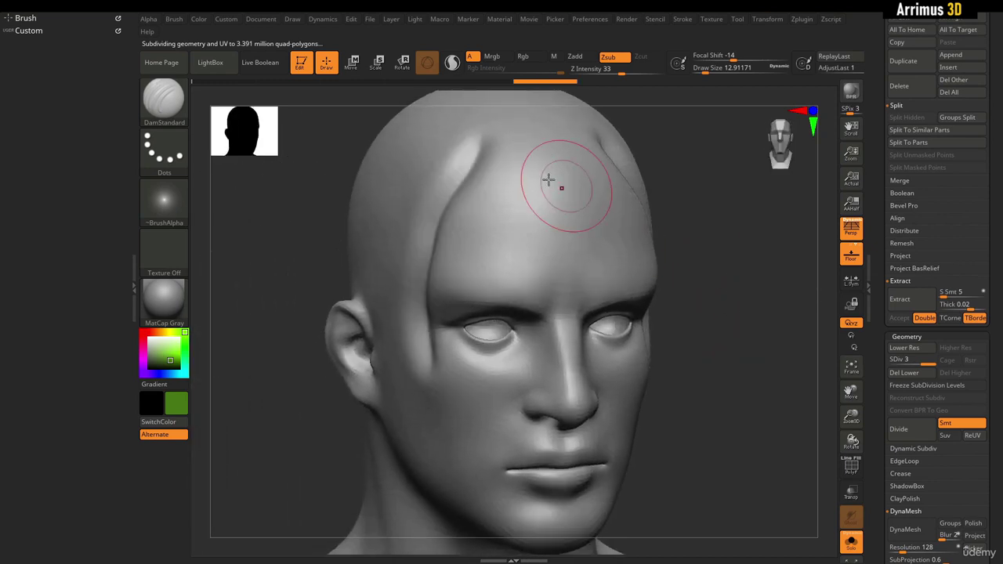
left_click_drag(518, 192, 475, 266)
key("ctrl+z")
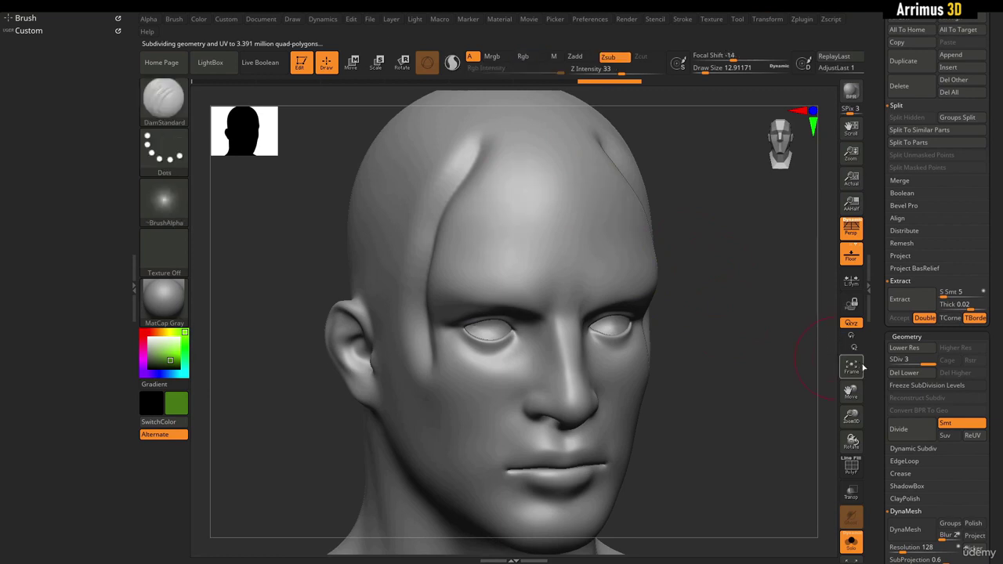
Undo the remaining trial groove on the head and expand the Dynamic Subdiv settings.
left_click_drag(875, 365, 870, 320)
key("ctrl+z")
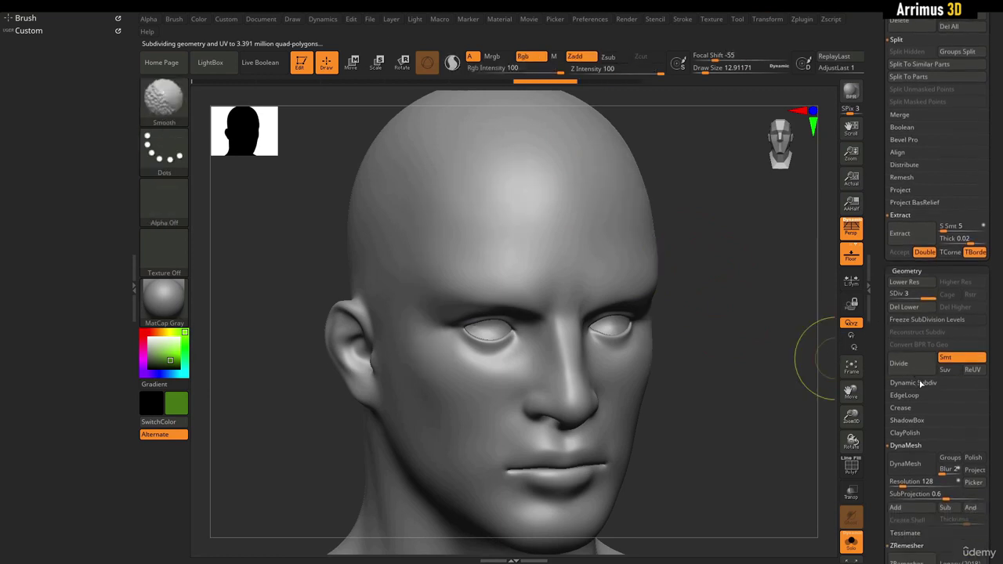
left_click(924, 384, "shift")
left_click(921, 399)
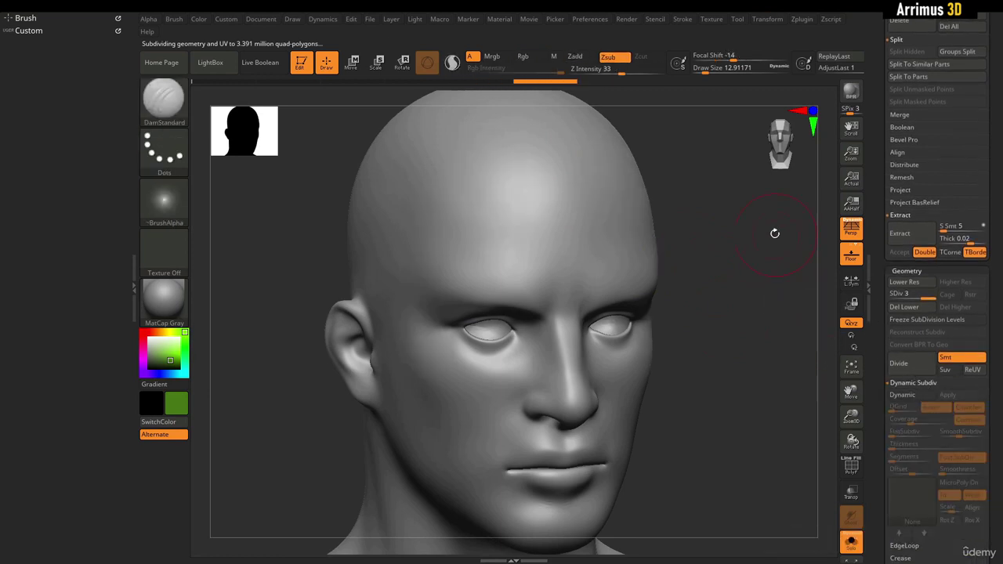
Try several curved DamStandard grooves around the temple and side of the forehead, undoing each one.
left_click_drag(774, 233, 801, 235)
mouse_move(475, 174)
left_mouse_down()
mouse_move(452, 183)
mouse_move(403, 304)
mouse_move(359, 249)
mouse_move(377, 209)
left_mouse_up()
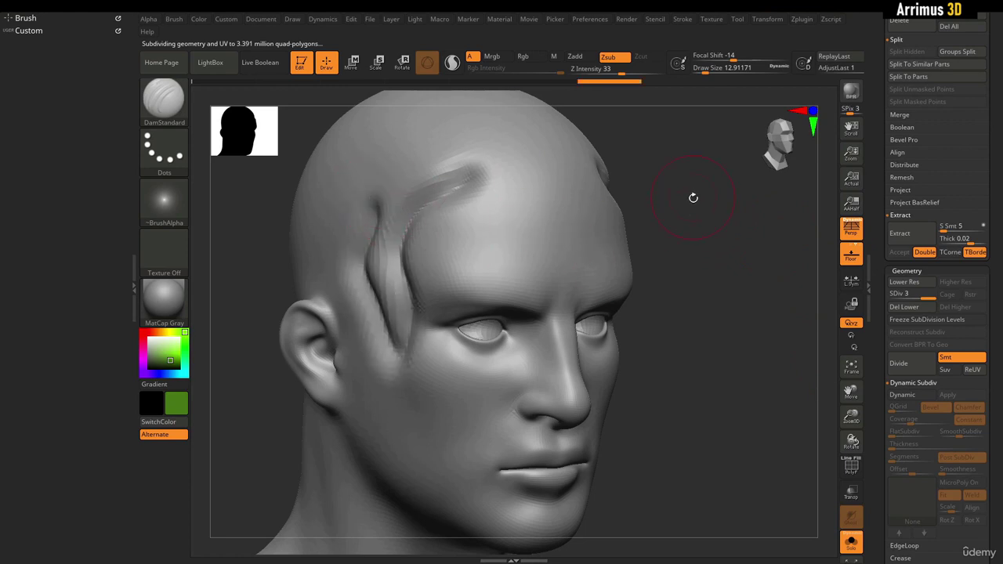
mouse_move(692, 197)
left_mouse_down()
mouse_move(702, 253)
mouse_move(719, 231)
mouse_move(711, 204)
left_mouse_up()
key("ctrl+z")
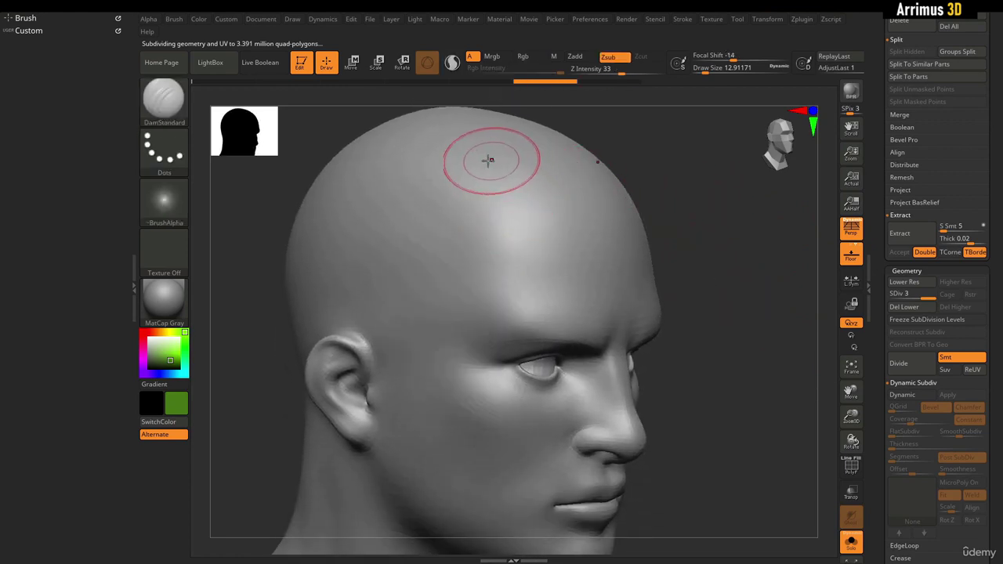
left_click_drag(487, 160, 442, 320)
key("ctrl+z")
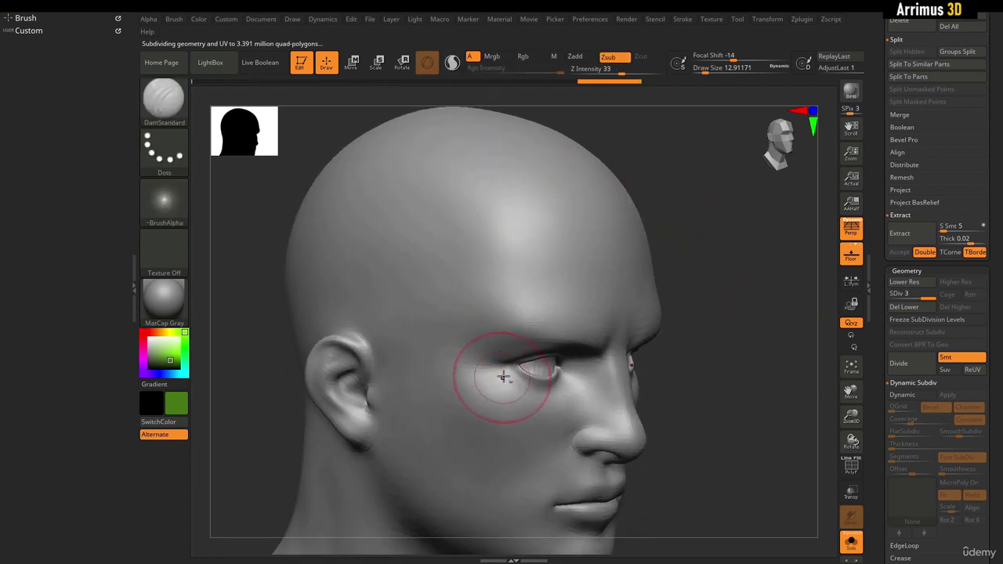
mouse_move(508, 367)
left_mouse_down()
mouse_move(427, 325)
mouse_move(364, 243)
mouse_move(401, 194)
mouse_move(563, 194)
left_mouse_up()
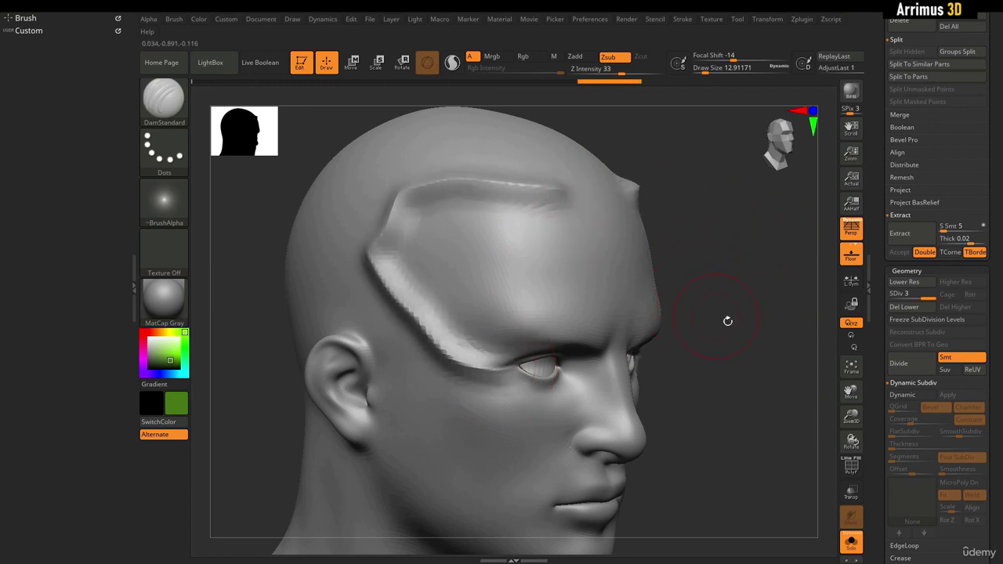
mouse_move(728, 320)
left_mouse_down()
mouse_move(750, 287)
mouse_move(748, 259)
left_mouse_up()
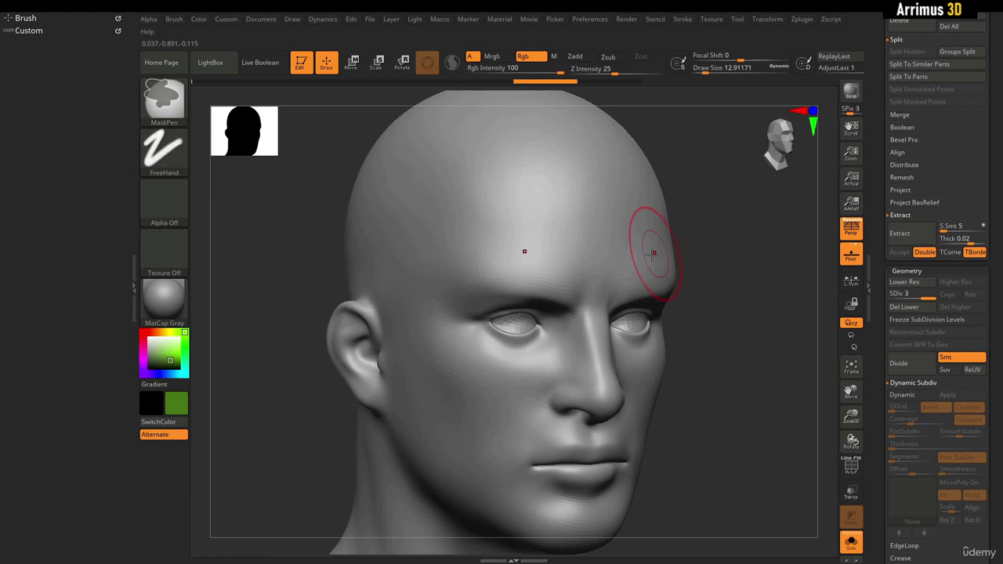
Set the draw size to about 5.75 and carve horizontal wrinkles across the forehead and a crease at the brow.
key("s")
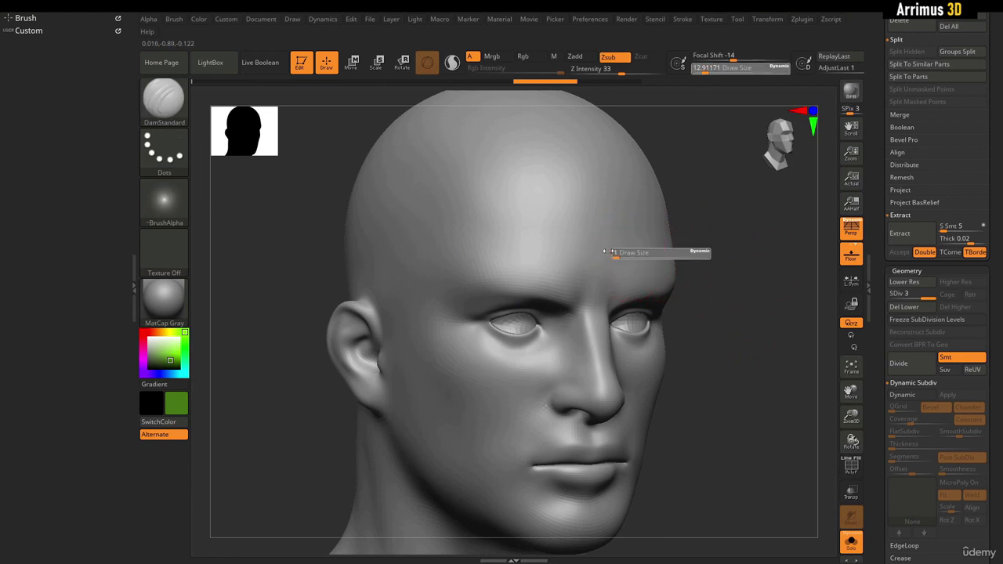
left_click(611, 249)
key("s")
mouse_move(622, 239)
left_mouse_down()
mouse_move(645, 236)
mouse_move(519, 229)
left_mouse_up()
left_click_drag(650, 196, 470, 198)
left_click_drag(627, 172, 498, 168)
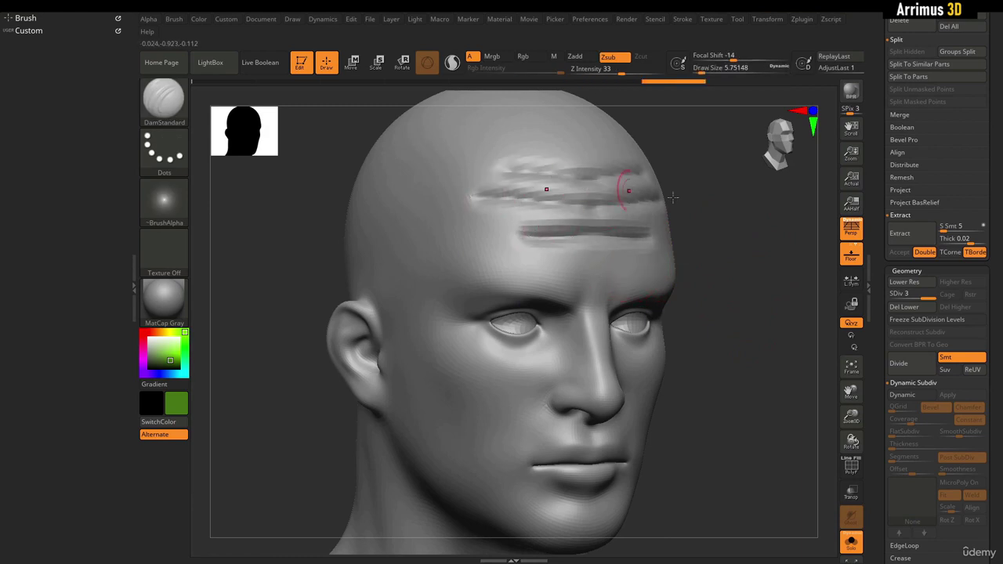
left_click_drag(770, 252, 677, 273)
mouse_move(546, 304)
left_mouse_down()
mouse_move(568, 277)
mouse_move(541, 250)
left_mouse_up()
Carve a symmetrical crease along the lower edge of the chest muscles with the DamStandard brush.
left_click_drag(760, 318, 747, 122, "alt")
mouse_move(299, 280)
left_mouse_down("alt")
mouse_move(421, 178)
mouse_move(324, 208)
mouse_move(393, 217)
left_mouse_up("alt")
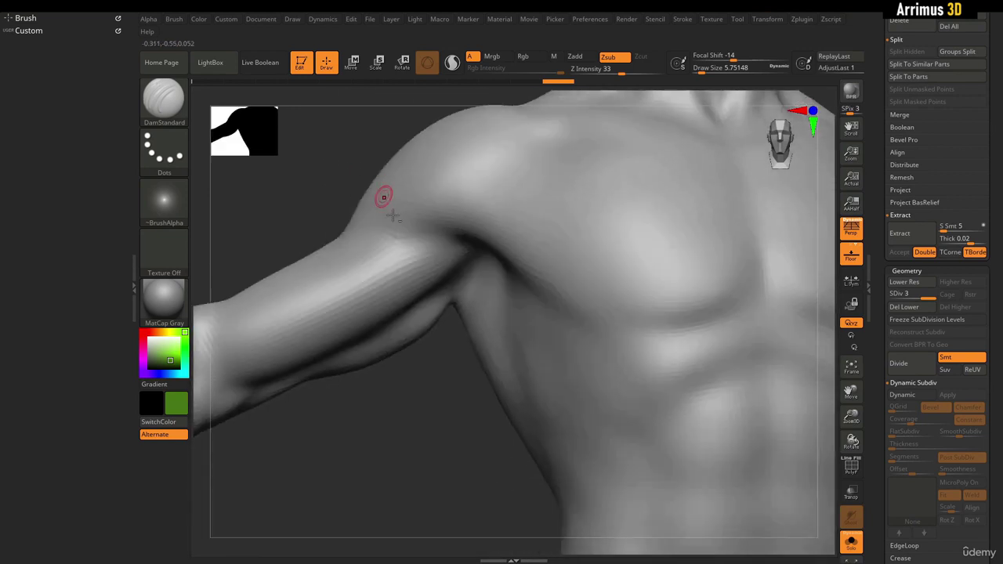
left_click_drag(420, 404, 373, 446)
left_click_drag(690, 360, 573, 366)
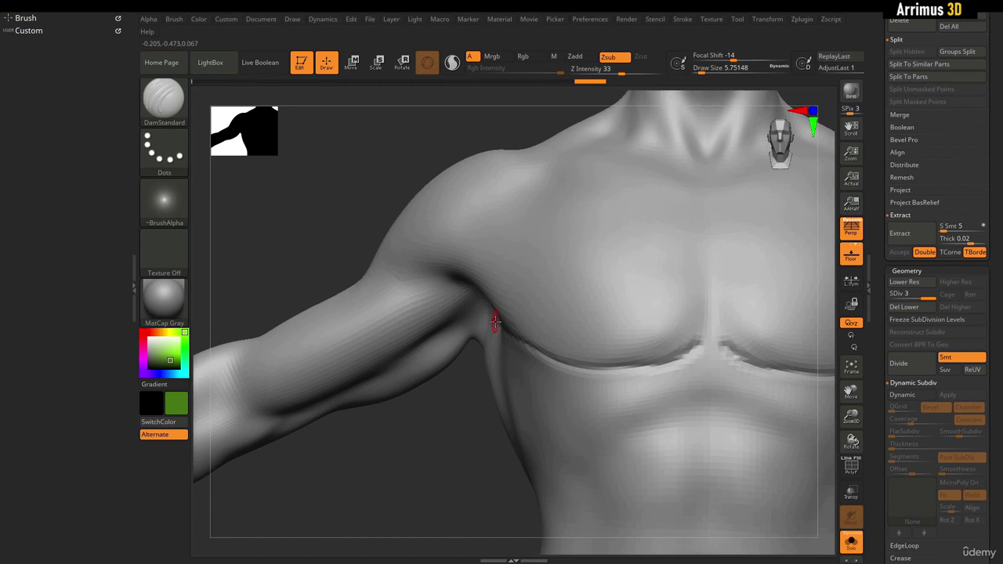
Carve the abdomen's vertical centre line and two rows of curved abdominal muscle creases on both sides.
mouse_move(439, 378)
left_mouse_down()
mouse_move(405, 342)
mouse_move(419, 374)
mouse_move(440, 373)
left_mouse_up()
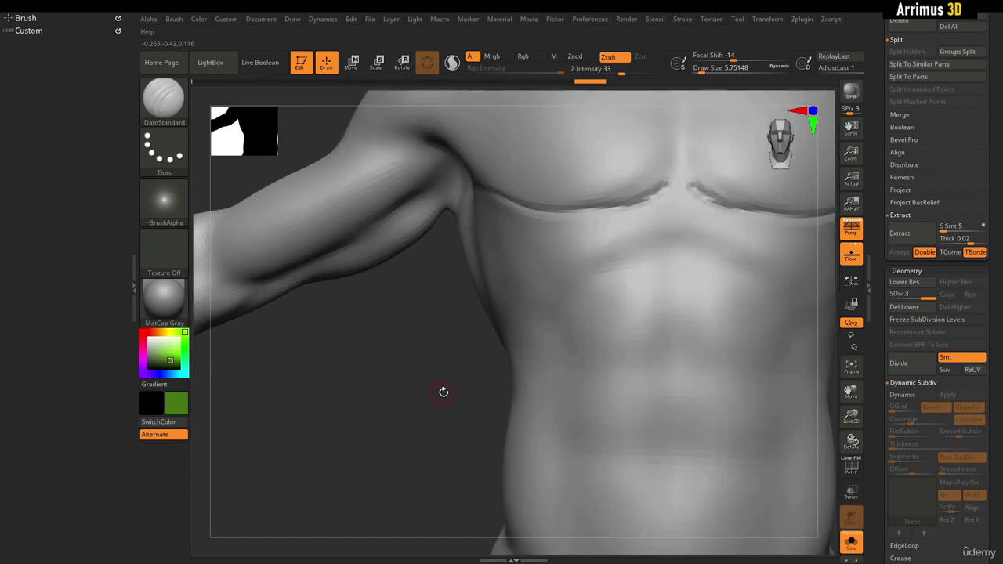
left_click_drag(441, 418, 369, 348)
mouse_move(620, 201)
left_mouse_down()
mouse_move(602, 304)
mouse_move(533, 305)
mouse_move(517, 266)
left_mouse_up()
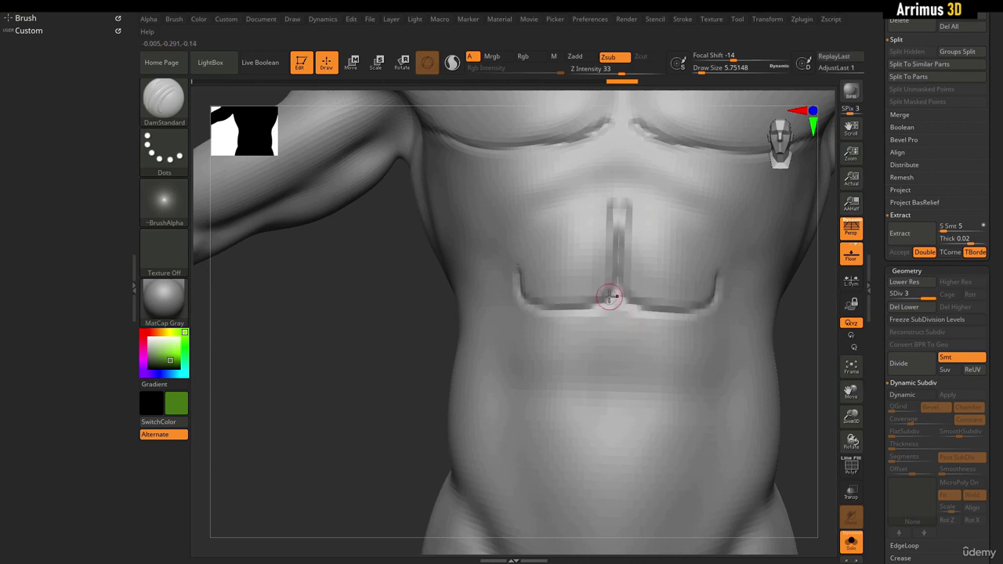
mouse_move(610, 296)
left_mouse_down()
mouse_move(616, 384)
mouse_move(514, 370)
mouse_move(511, 349)
left_mouse_up()
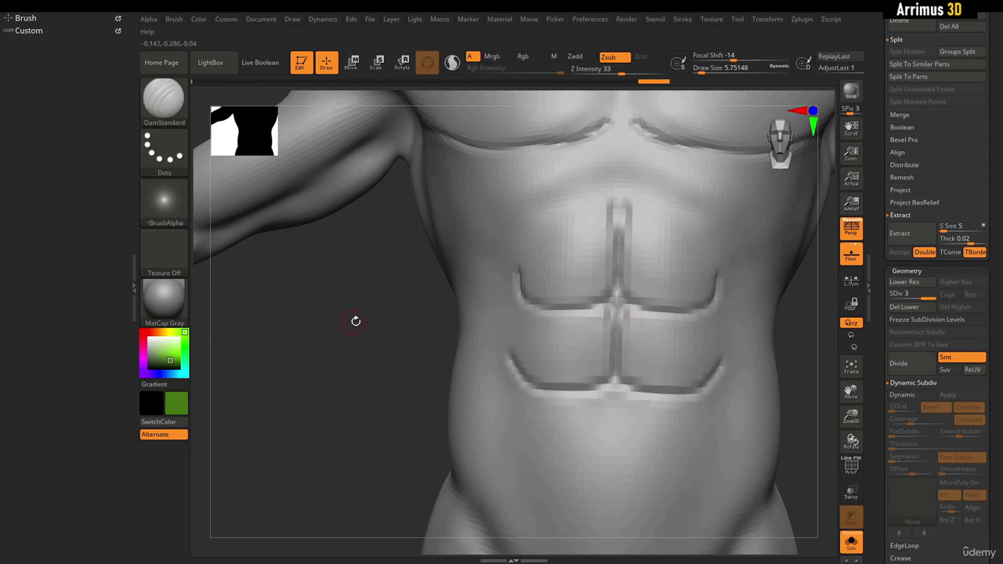
Carve the rib-cage creases below the chest with DamStandard and build up the side rib muscles with ClayBuildup.
left_click_drag(356, 322, 403, 320)
mouse_move(603, 141)
left_mouse_down()
mouse_move(580, 183)
mouse_move(449, 246)
left_mouse_up()
key("b")
key("c")
key("b")
key("s")
left_click_drag(439, 208, 455, 211)
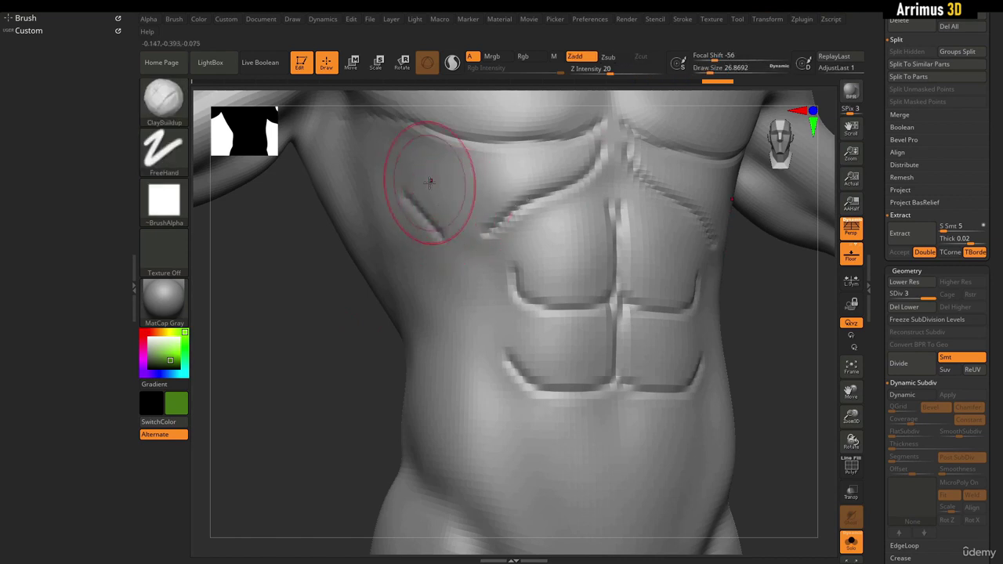
left_click_drag(429, 179, 470, 228)
key("s")
mouse_move(485, 174)
left_mouse_down()
mouse_move(474, 175)
mouse_move(497, 210)
left_mouse_up()
Set the ClayBuildup draw size to about 30.7 and add volume to the abdominal muscle blocks.
key("s")
left_click_drag(523, 233, 537, 234)
mouse_move(538, 228)
left_mouse_down()
mouse_move(544, 258)
mouse_move(588, 250)
mouse_move(567, 347)
mouse_move(594, 384)
mouse_move(575, 454)
left_mouse_up()
mouse_move(357, 353)
left_mouse_down("alt")
mouse_move(358, 291)
mouse_move(376, 372)
mouse_move(370, 362)
left_mouse_up("alt")
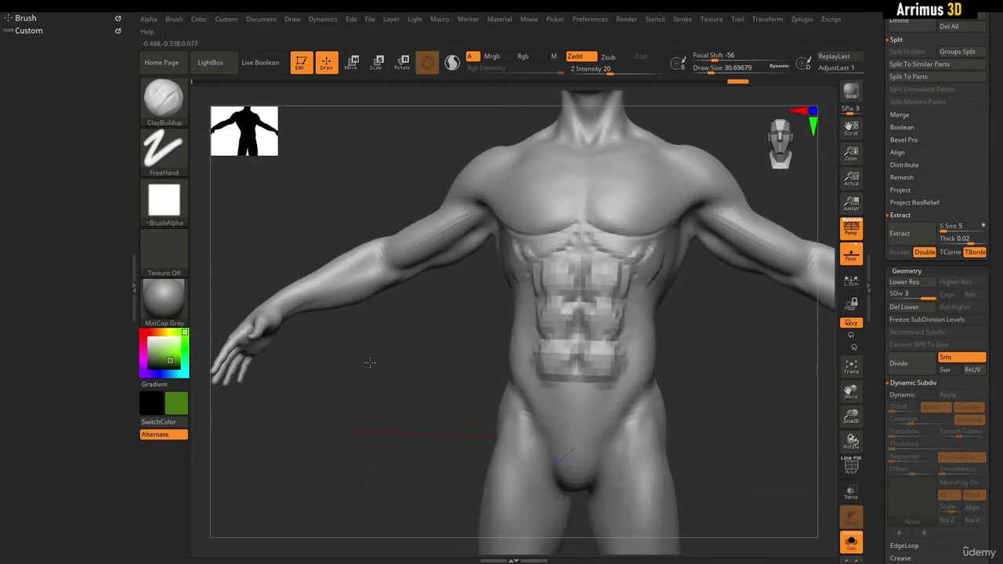
right_click_drag(370, 362, 375, 357)
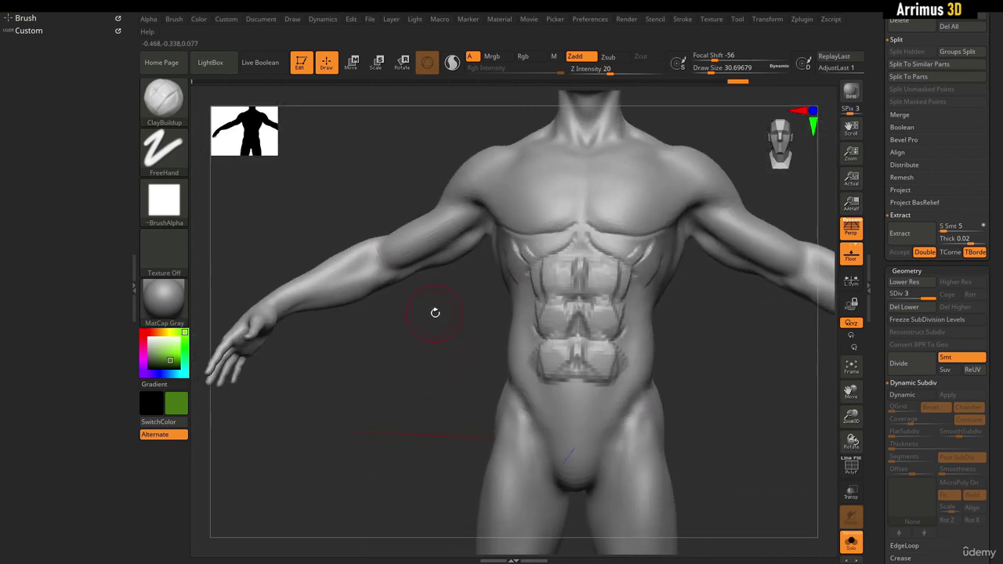
right_click_drag(435, 313, 431, 367)
Carve a vertical sternum groove and symmetrical diagonal creases across the chest with DamStandard at a draw size of about 7.5.
key("b")
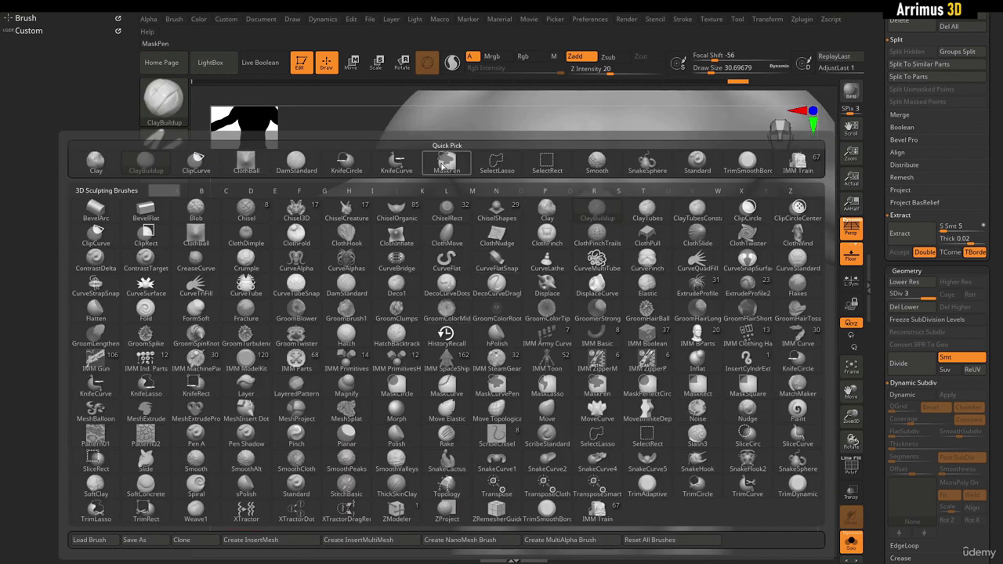
left_click(316, 163)
right_click_drag(313, 224, 385, 491)
key("s")
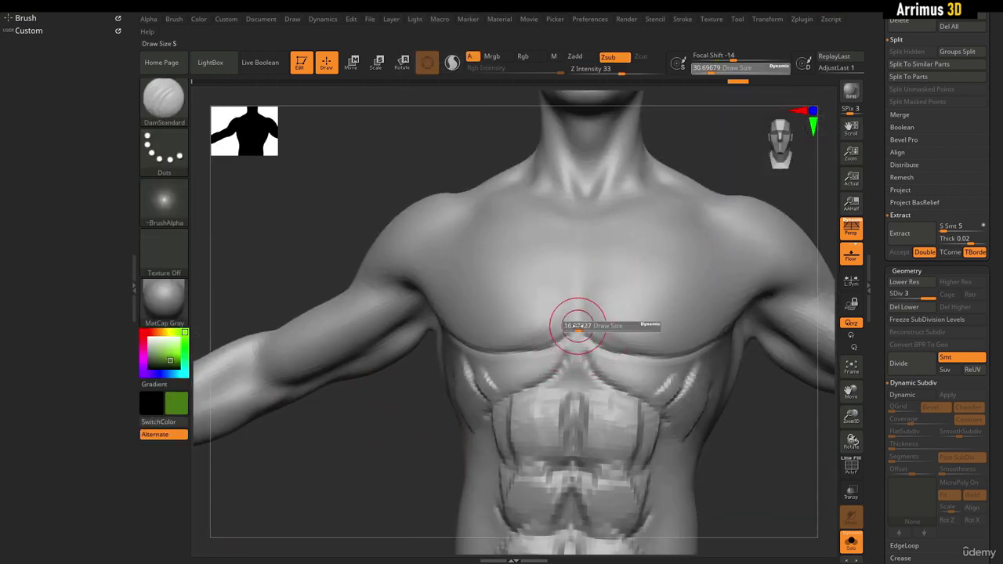
left_click_drag(577, 326, 569, 333)
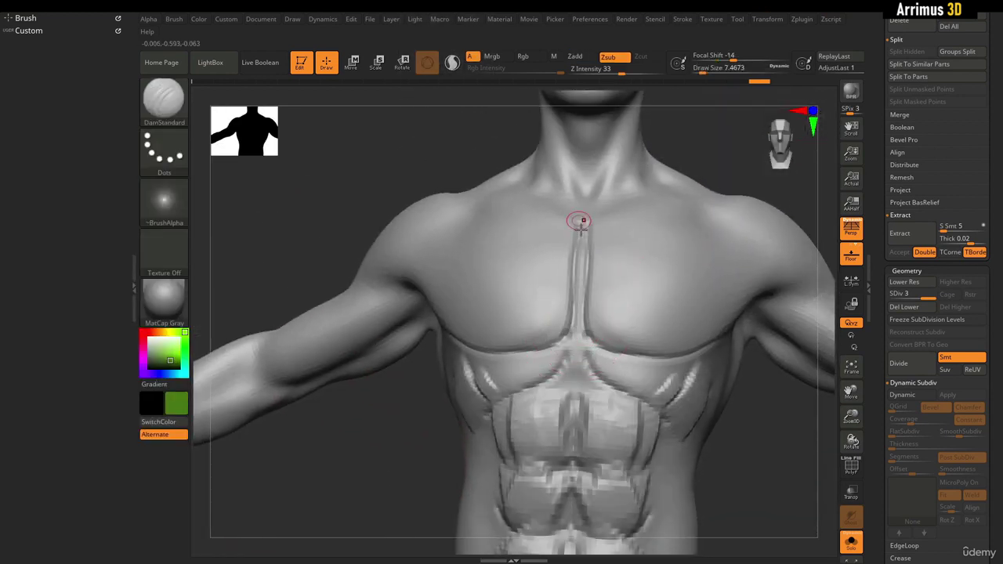
left_click_drag(572, 259, 500, 234)
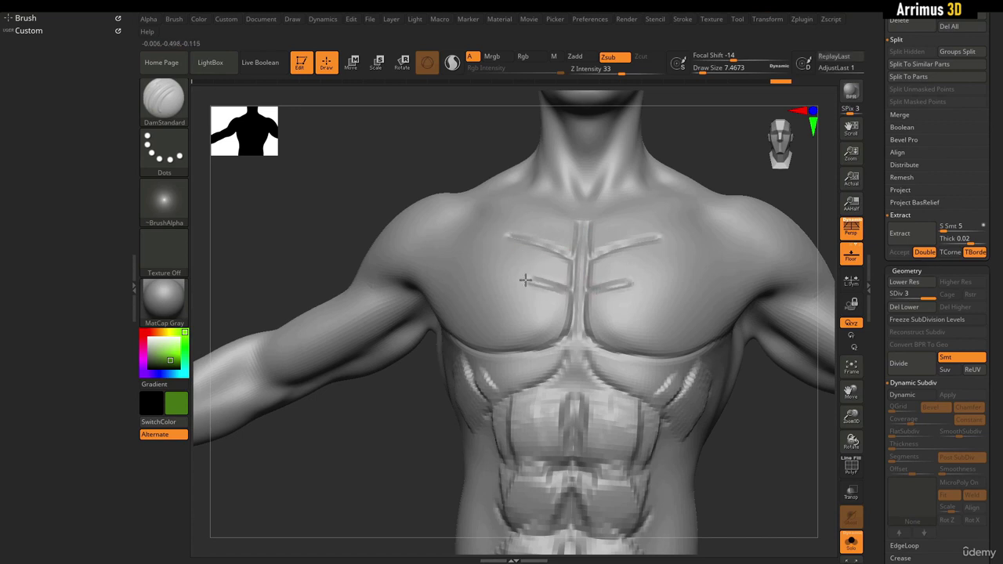
left_click_drag(570, 319, 501, 312)
Build up raised diagonal muscle bands across the chest with ClayBuildup at a draw size of about 17.
key("b")
key("c")
key("b")
key("s")
mouse_move(553, 265)
left_mouse_down()
mouse_move(561, 268)
mouse_move(504, 242)
mouse_move(541, 271)
mouse_move(472, 246)
left_mouse_up()
key("s")
mouse_move(569, 301)
left_mouse_down()
mouse_move(471, 279)
mouse_move(544, 309)
mouse_move(477, 322)
mouse_move(555, 319)
left_mouse_up()
left_click_drag(568, 245, 484, 198)
left_click_drag(414, 163, 427, 179)
mouse_move(334, 398)
left_mouse_down("alt")
mouse_move(365, 437)
mouse_move(349, 407)
left_mouse_up("alt")
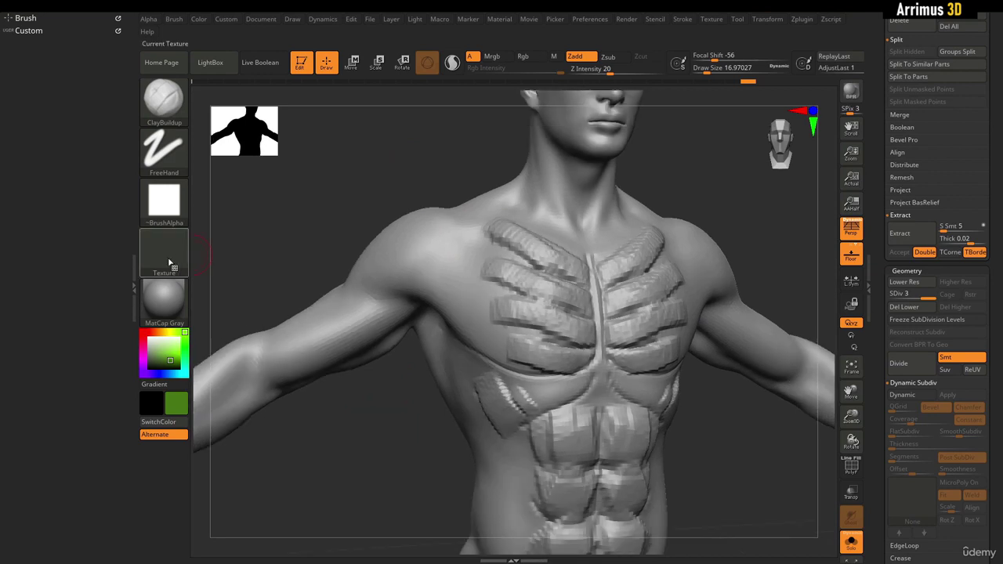
Assign Texture 06 to the ClayBuildup brush and try strokes on the shoulder and chest, undoing each one.
left_click(168, 262)
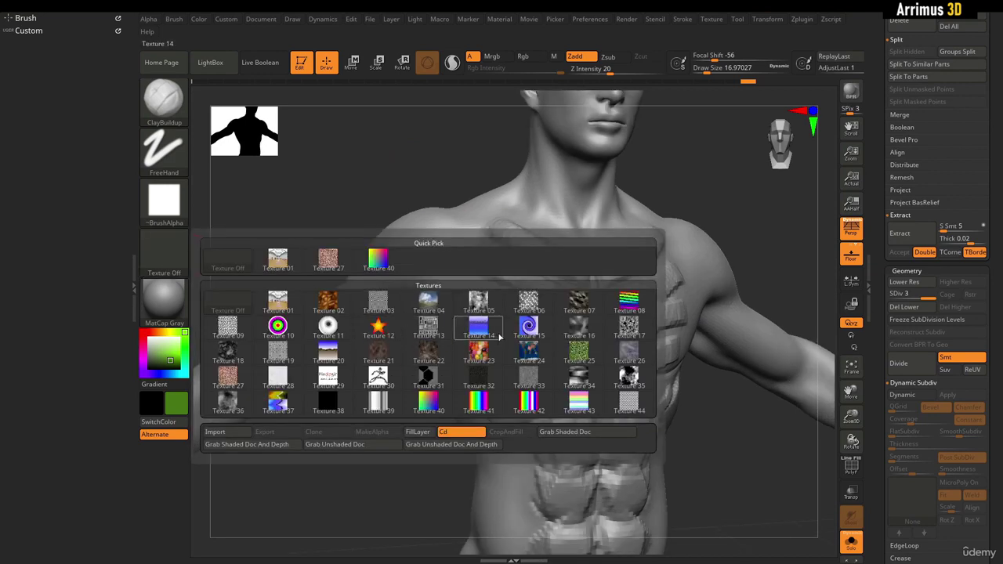
left_click(529, 307)
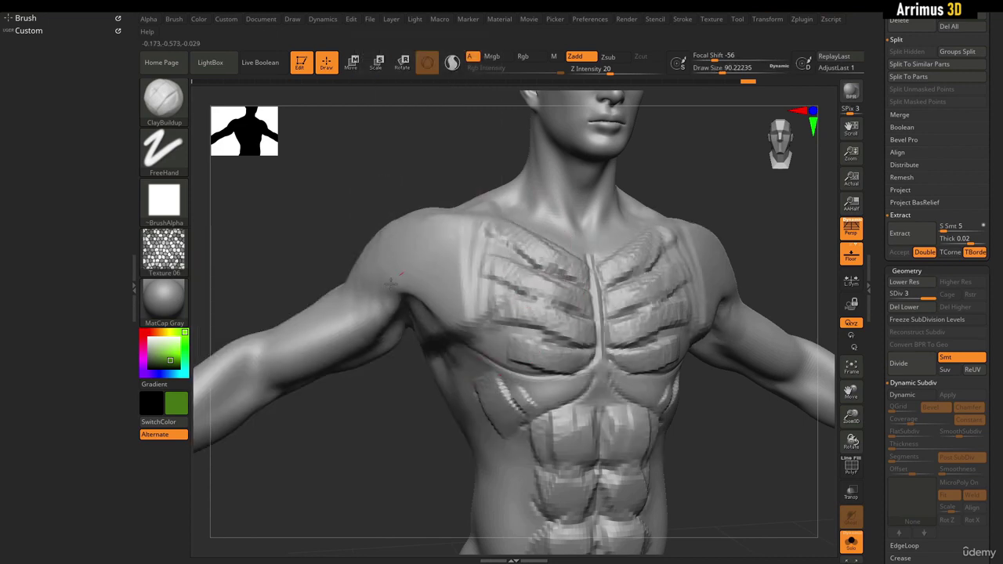
left_click_drag(391, 281, 373, 303)
key("ctrl+z")
key("s")
mouse_move(432, 278)
left_mouse_down()
mouse_move(374, 302)
mouse_move(472, 285)
left_mouse_up()
key("ctrl+z")
Switch the brush texture to the star, Texture 12, and try strokes over the shoulder and chest, undoing each one.
left_click(173, 269)
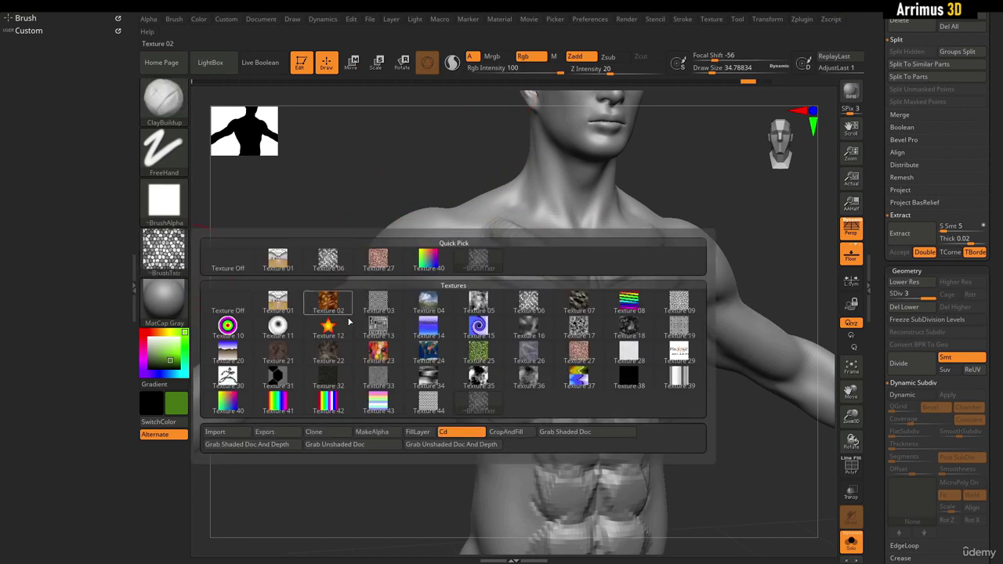
left_click(330, 336)
left_click_drag(435, 235, 320, 356)
key("ctrl+z")
mouse_move(479, 290)
left_mouse_down()
mouse_move(435, 284)
mouse_move(300, 348)
left_mouse_up()
key("ctrl+z")
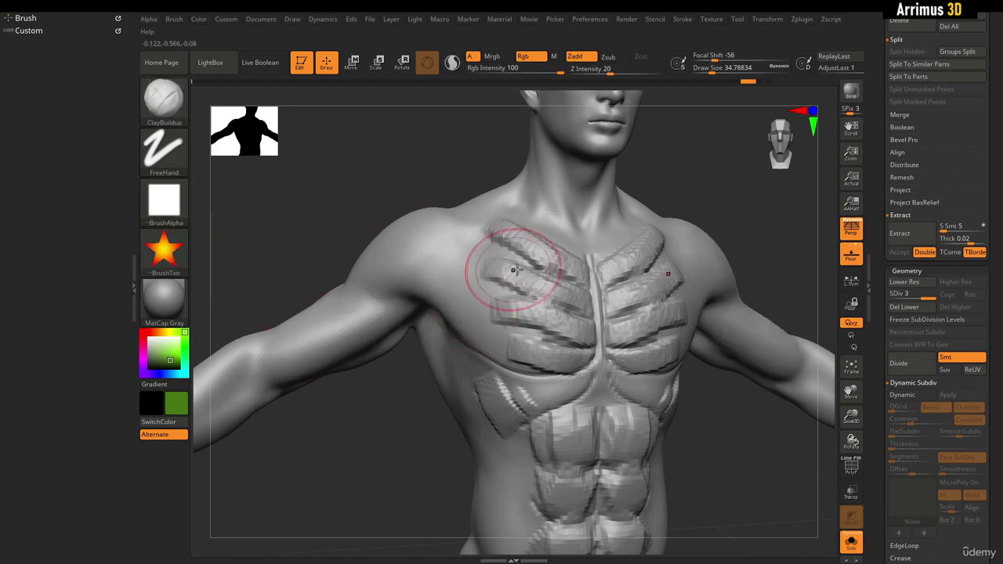
Turn off the ClayBuildup brush's texture.
left_click_drag(299, 231, 727, 320)
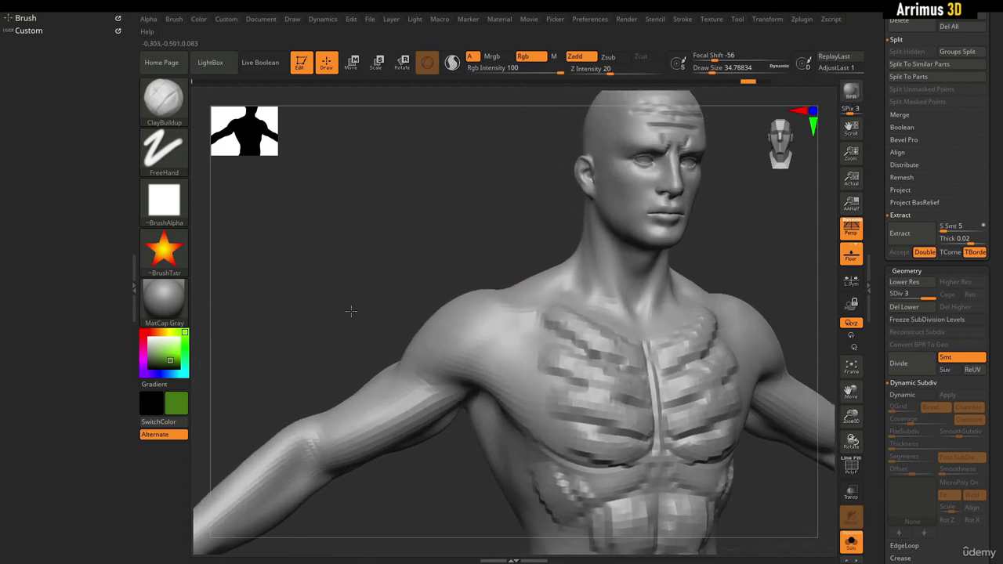
left_click_drag(876, 415, 880, 243)
left_click_drag(480, 243, 416, 215, "shift")
left_click(168, 250)
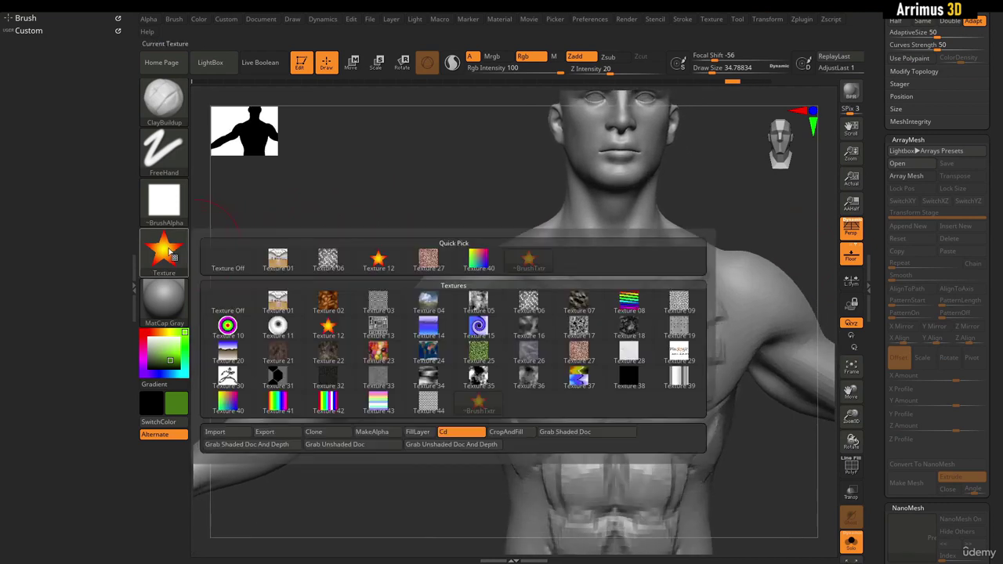
left_click(232, 313)
left_click_drag(332, 224, 370, 223)
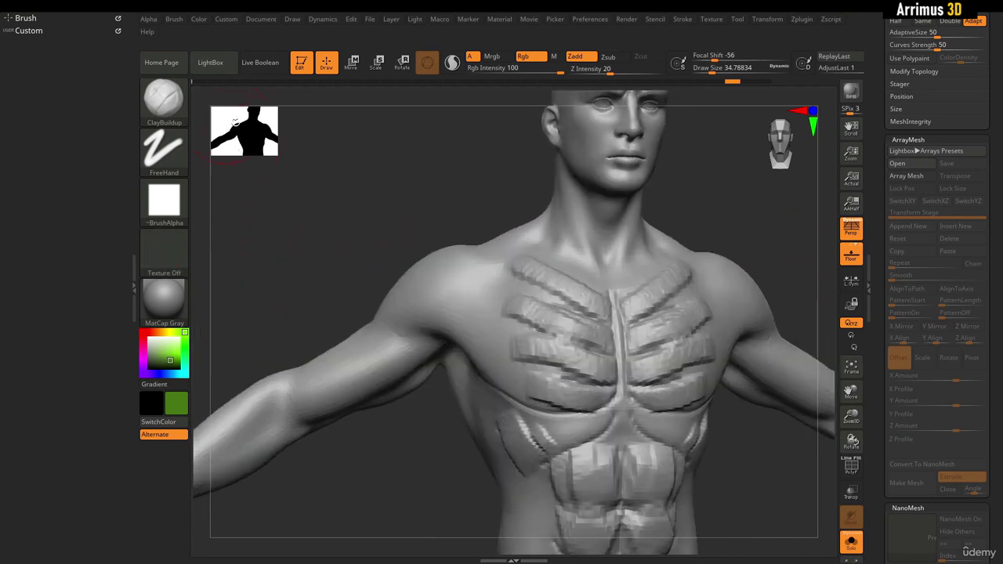
Switch to the Standard brush and change its stroke type to Dots.
key("b")
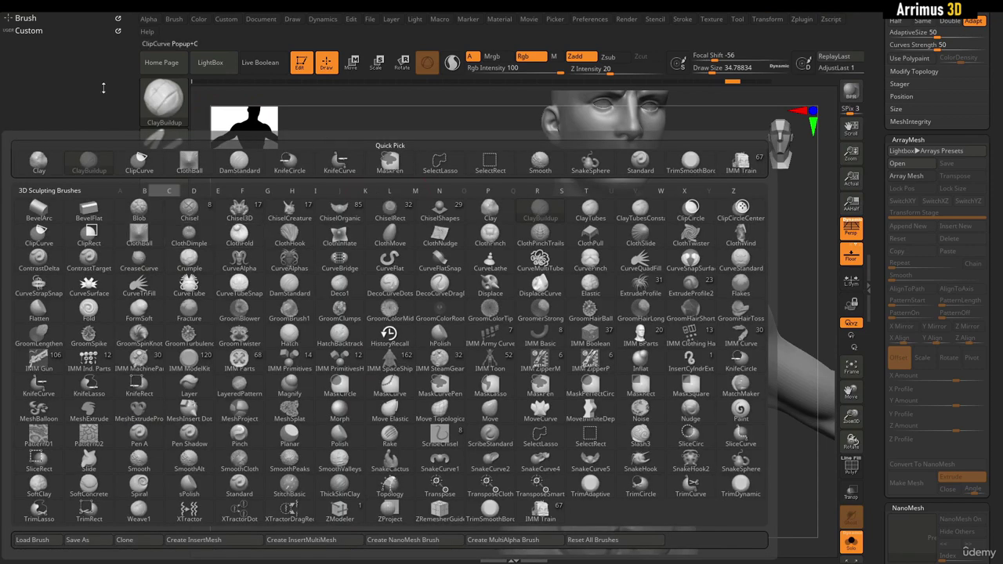
key("s")
key("t")
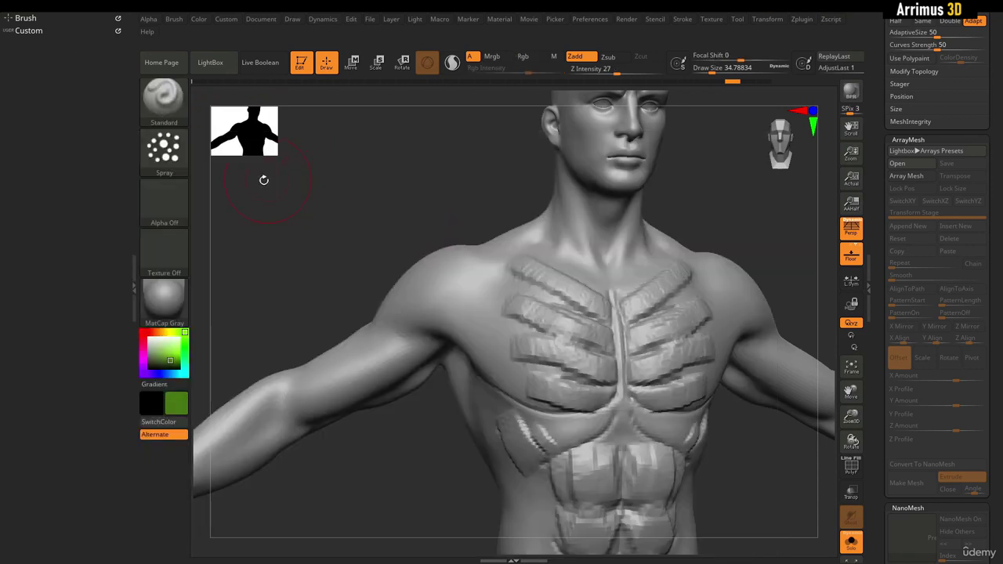
left_click(173, 156)
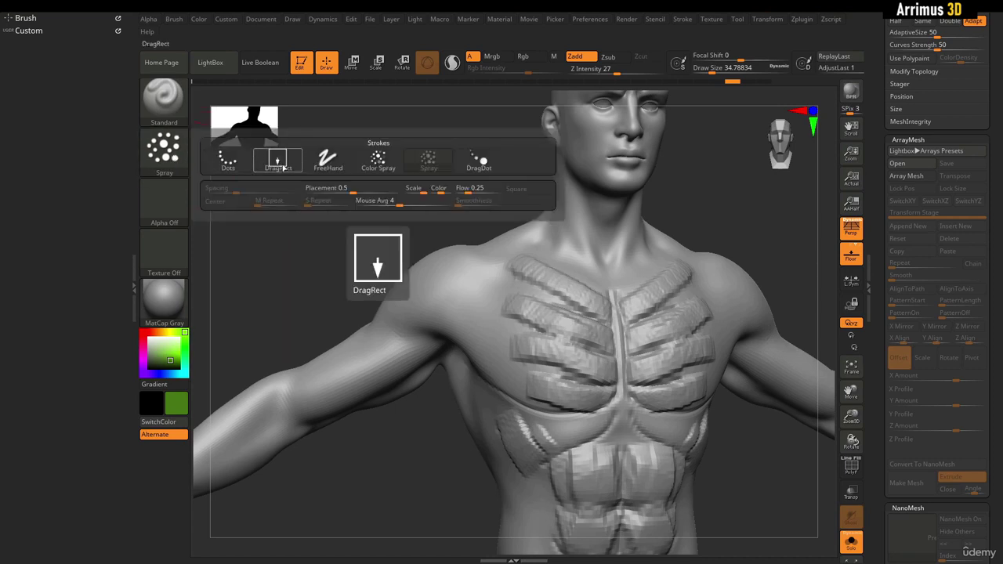
left_click(232, 163)
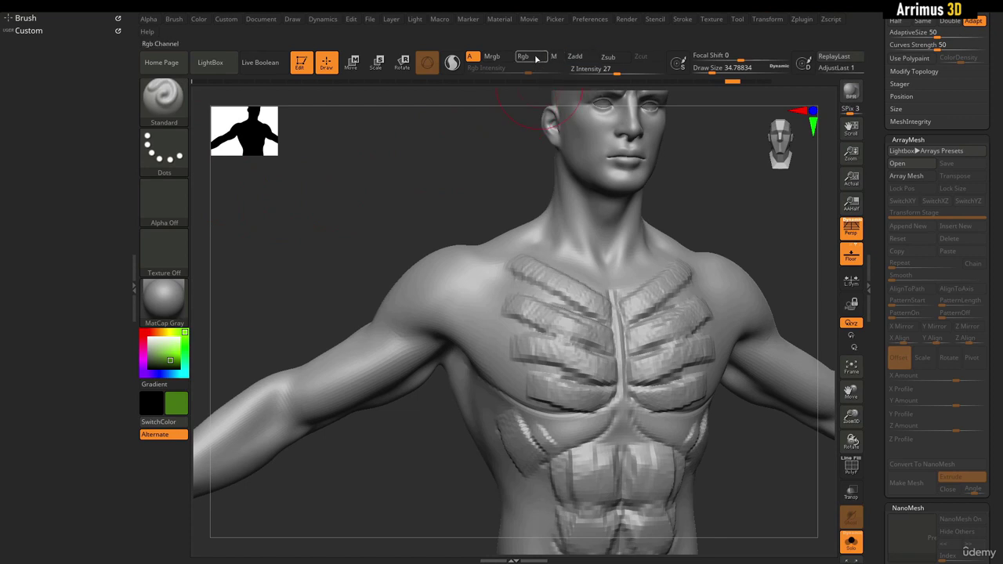
Set the Standard brush to Rgb colour only without Zadd and clone it as a separate brush.
key("b")
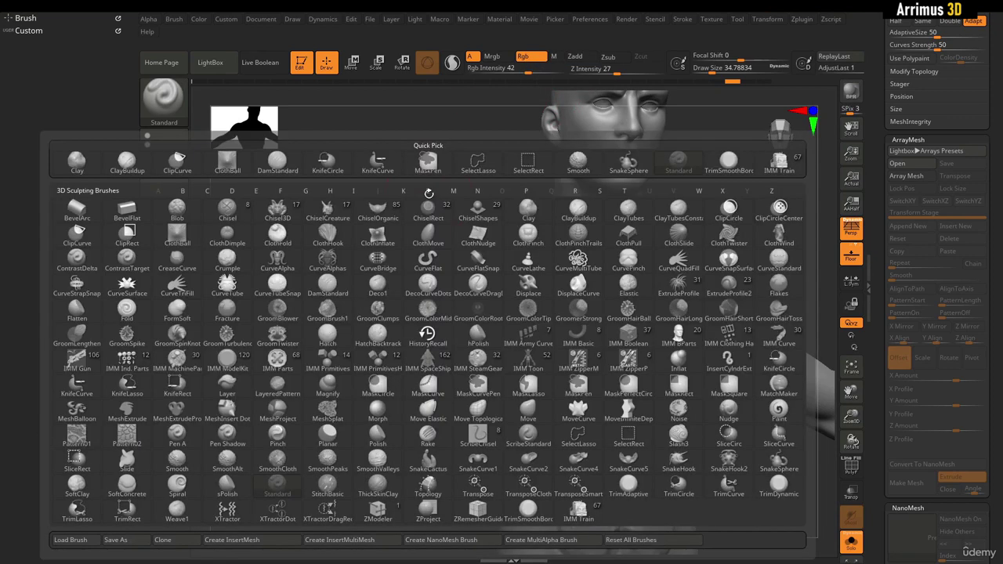
left_click(163, 540)
left_click(163, 109)
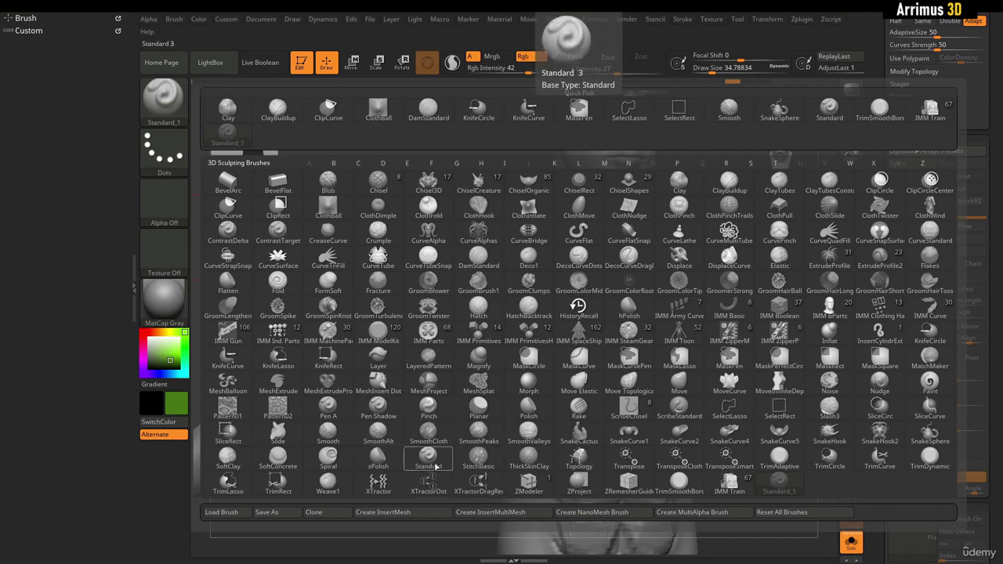
Assign the custom hotkey 1 to the cloned Standard_1 brush and accept replacing the existing assignment.
key("b")
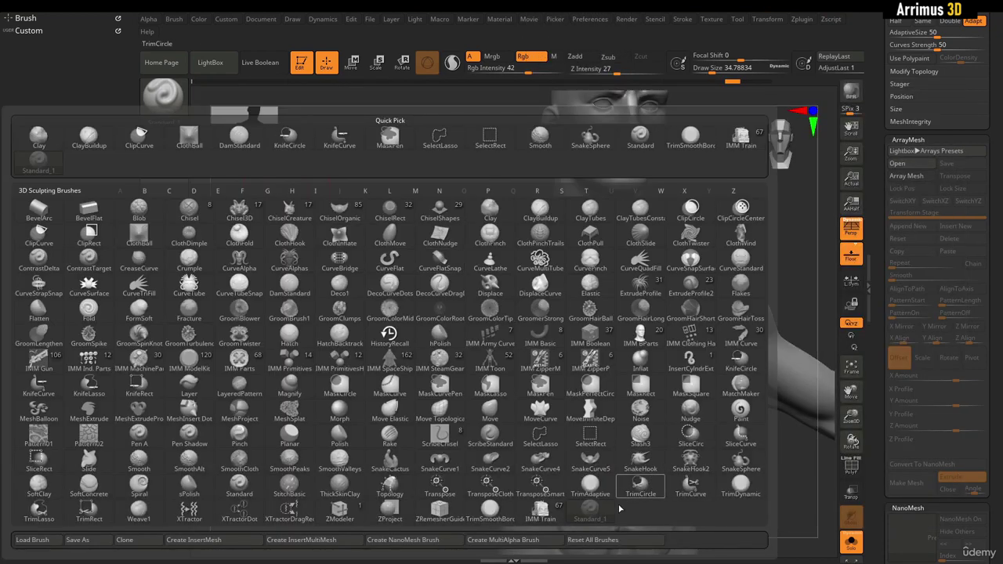
key("ctrl")
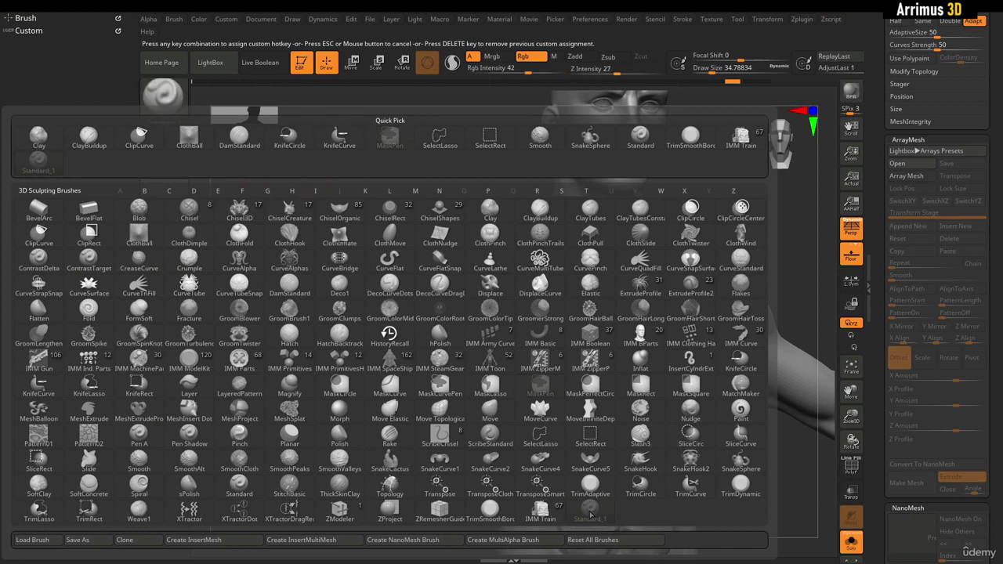
key("1")
left_click(538, 315)
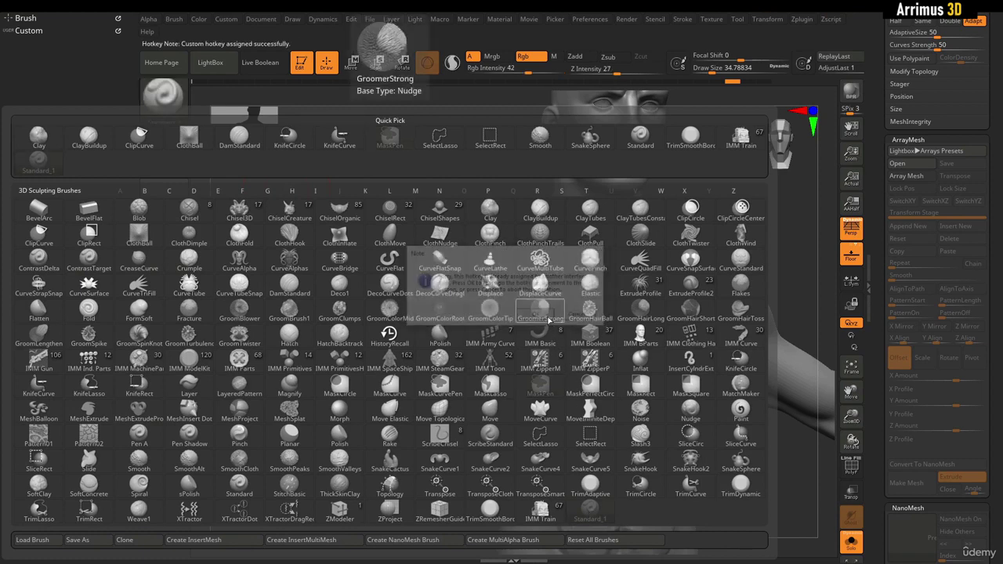
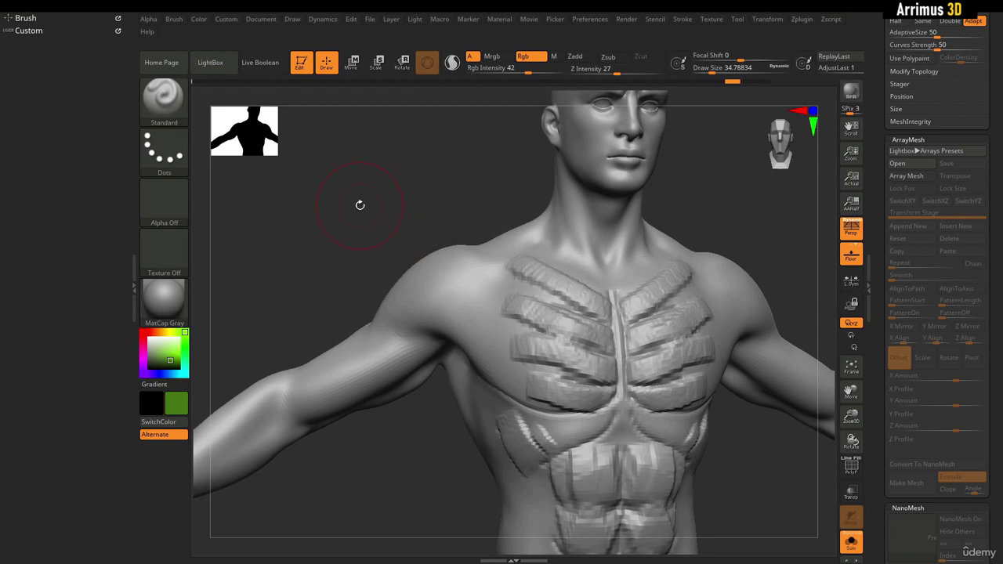
Set the original Standard brush to Zadd without Rgb, test a chest stroke, undo it and set the draw size to about 11.7.
left_click(574, 57)
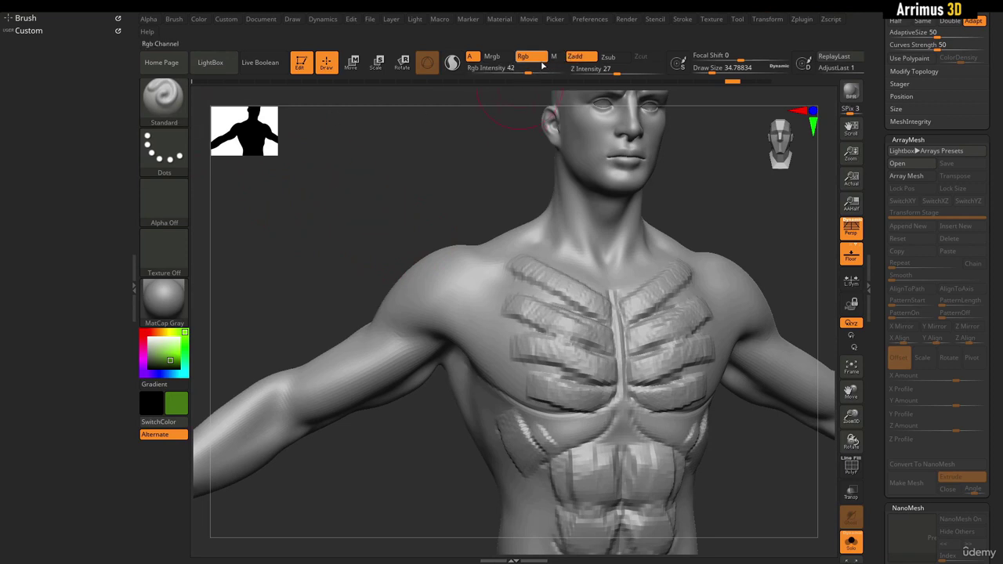
left_click(523, 57)
left_click_drag(481, 274, 377, 354)
key("ctrl+z")
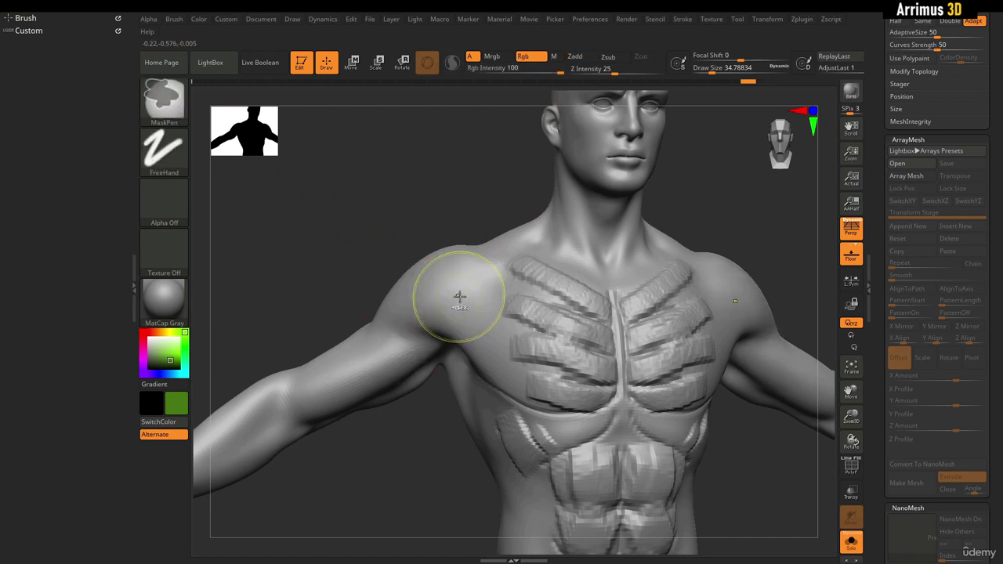
key("s")
left_click_drag(459, 297, 452, 295)
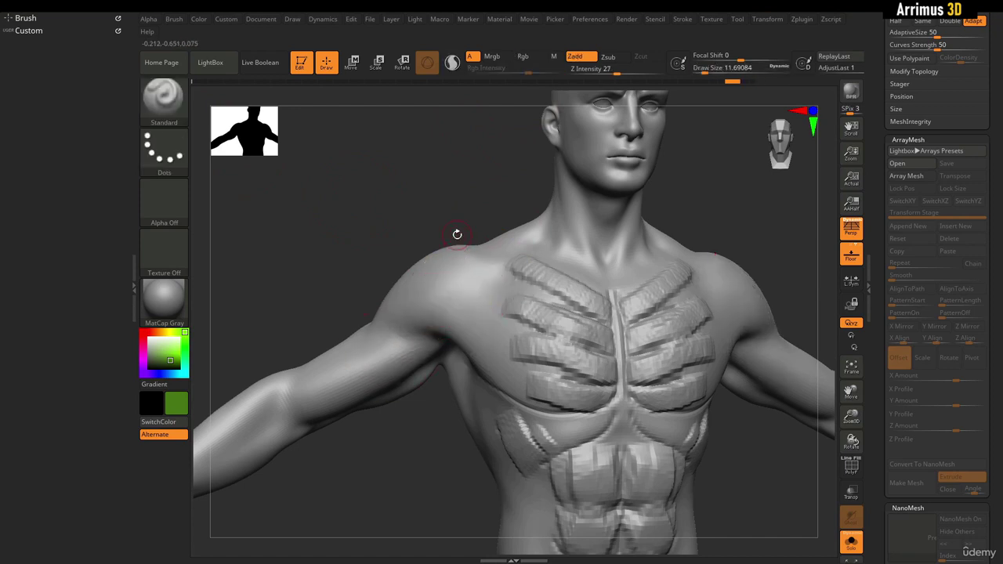
Switch to the Standard_1 painting brush and fill the whole figure with the current green colour.
key("1")
left_click_drag(506, 156, 381, 183, "alt")
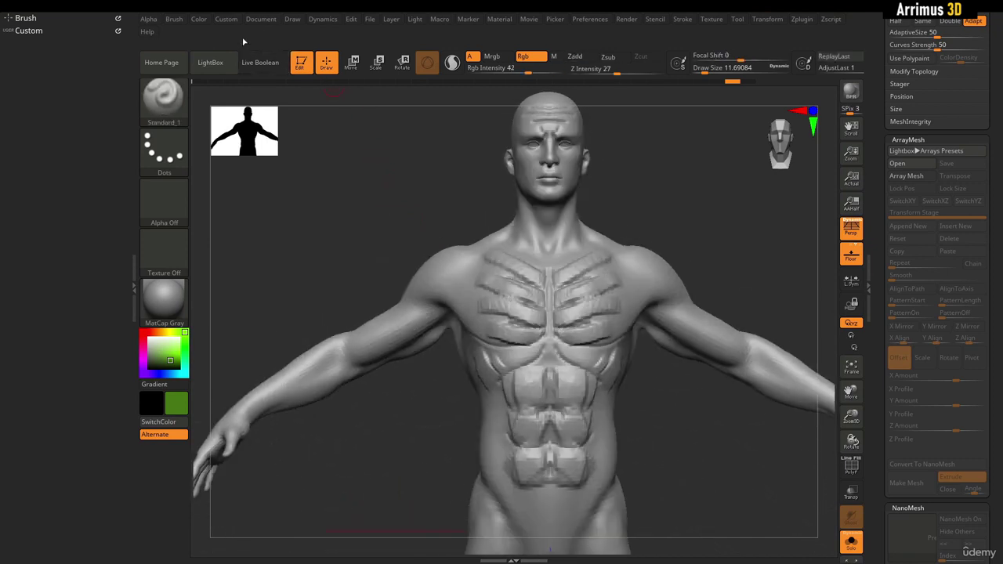
left_click(200, 20)
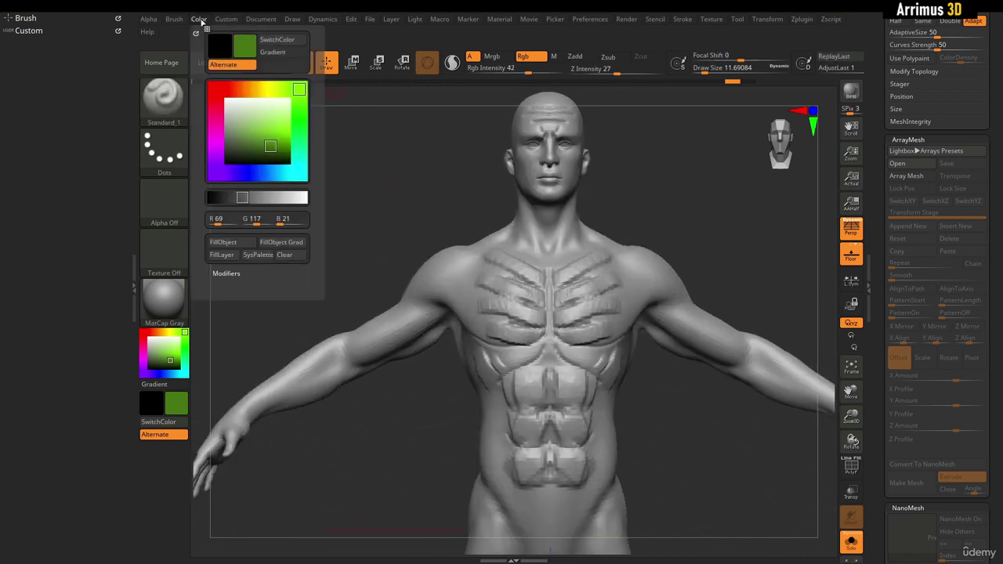
left_click(236, 246)
left_click_drag(391, 217, 383, 236)
Choose dark red, set the draw size to about 77 and paint over the chest muscles, undoing unwanted test strokes.
left_click(151, 335)
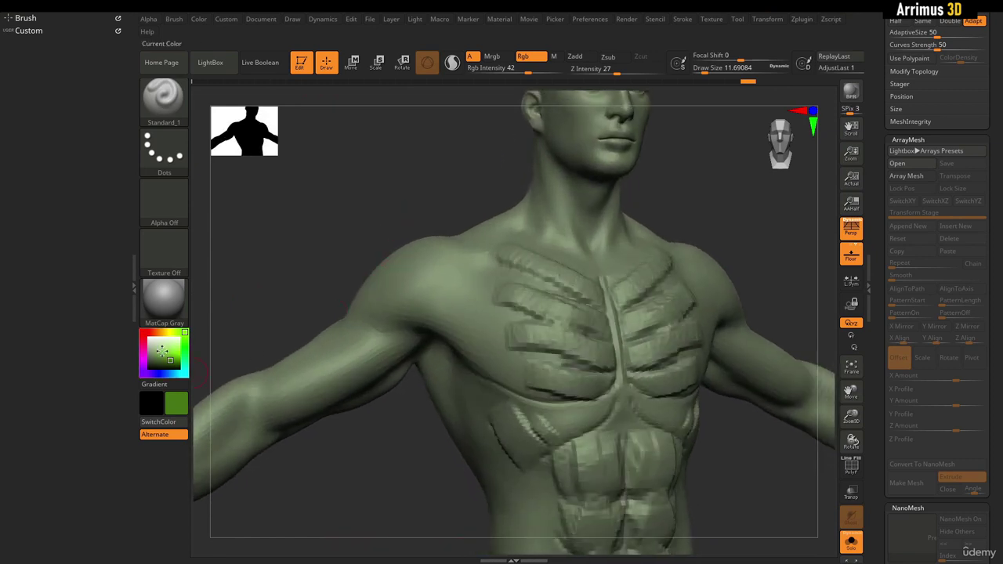
left_click_drag(150, 335, 142, 332)
key("s")
mouse_move(427, 287)
left_mouse_down()
mouse_move(373, 320)
mouse_move(395, 310)
mouse_move(505, 379)
mouse_move(475, 332)
mouse_move(548, 344)
mouse_move(558, 331)
mouse_move(549, 342)
left_mouse_up()
key("ctrl+z")
key("s")
key("s")
key("ctrl+z")
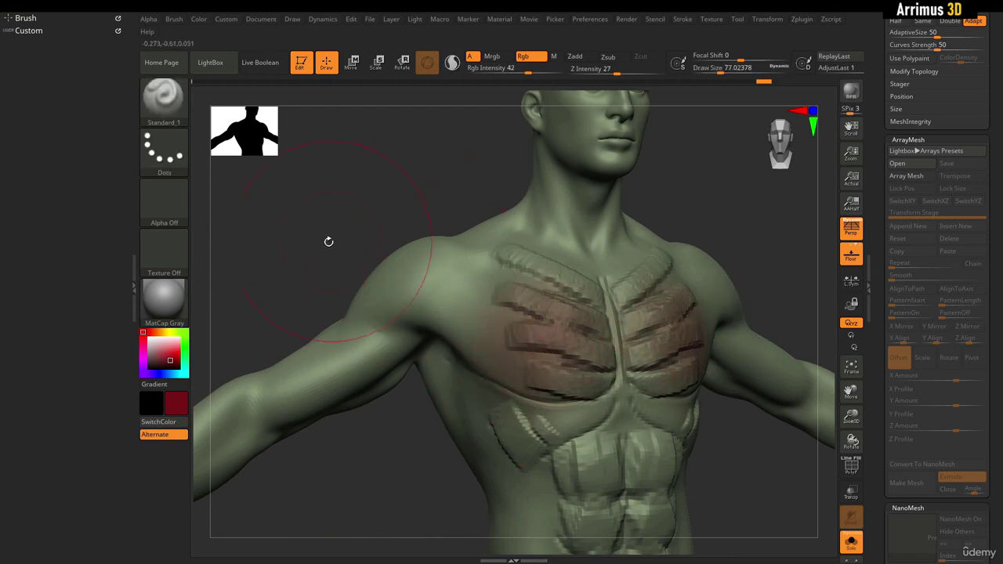
Paint dark red shading over the face, the abdominal muscles and the upper arms with Standard_1.
left_click_drag(329, 240, 366, 175, "alt")
left_click_drag(430, 166, 341, 339, "alt")
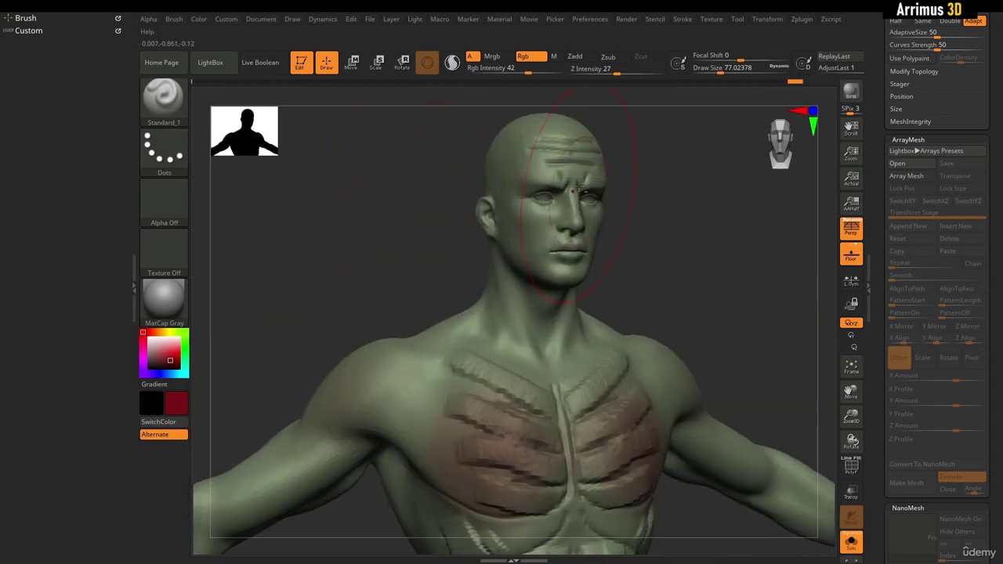
mouse_move(542, 176)
left_mouse_down()
mouse_move(547, 159)
mouse_move(552, 174)
left_mouse_up()
left_click_drag(352, 287, 392, 140)
left_click_drag(403, 412, 430, 217, "alt")
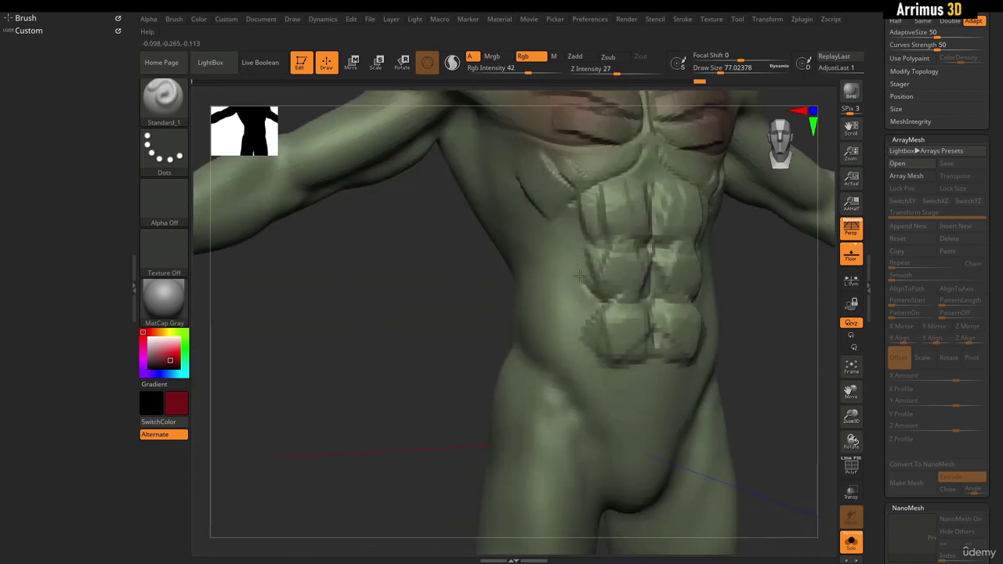
left_click_drag(615, 275, 603, 309)
left_click_drag(376, 267, 484, 417, "alt")
left_click_drag(472, 287, 436, 313)
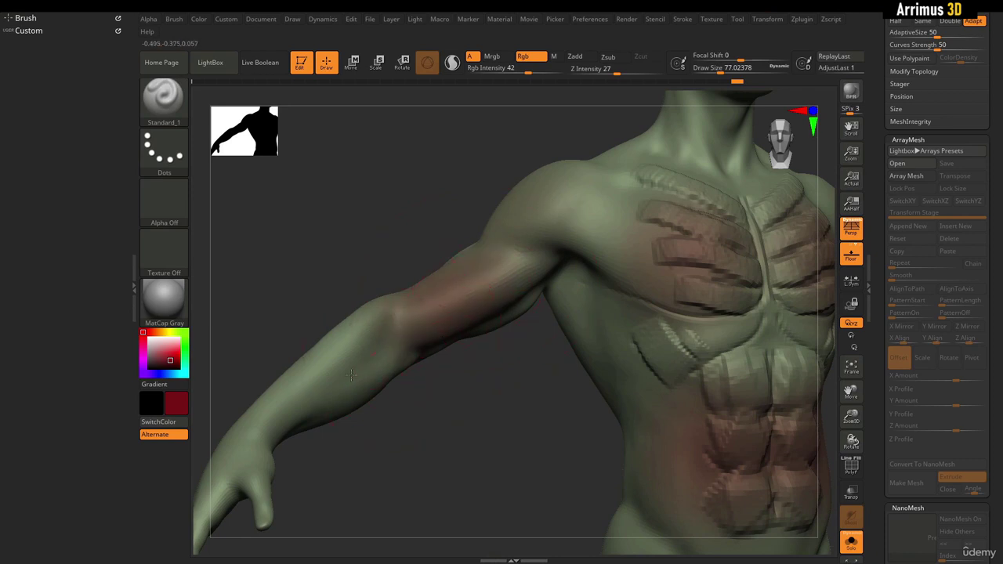
Paint dark red shading over the forearms with Standard_1 and set the draw size to about 39.
left_click_drag(347, 350, 328, 384)
left_click_drag(515, 403, 431, 361, "alt")
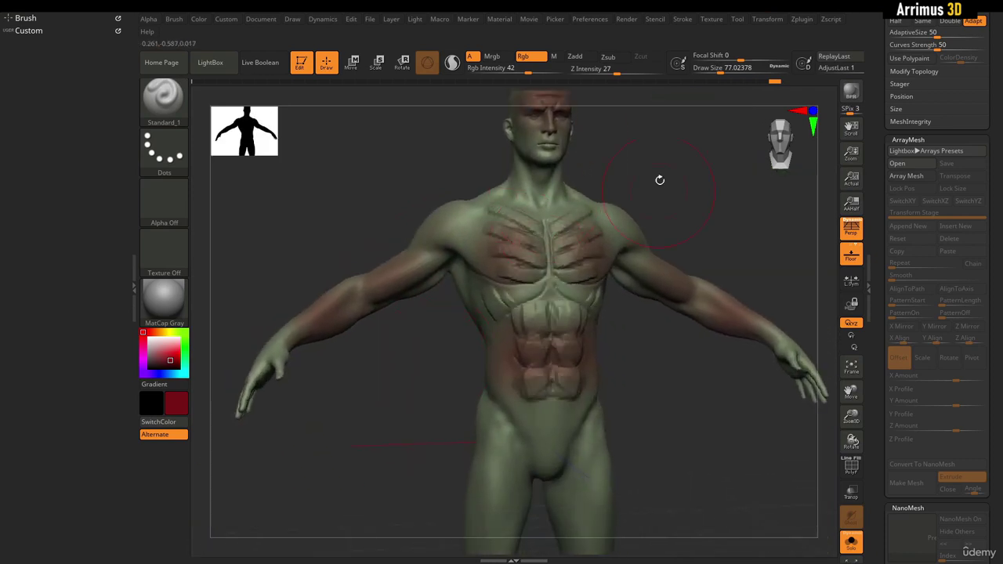
left_click_drag(661, 180, 682, 270)
left_click_drag(376, 223, 337, 227)
mouse_move(337, 227)
left_mouse_down("alt")
mouse_move(318, 266)
mouse_move(363, 284)
mouse_move(399, 213)
left_mouse_up("alt")
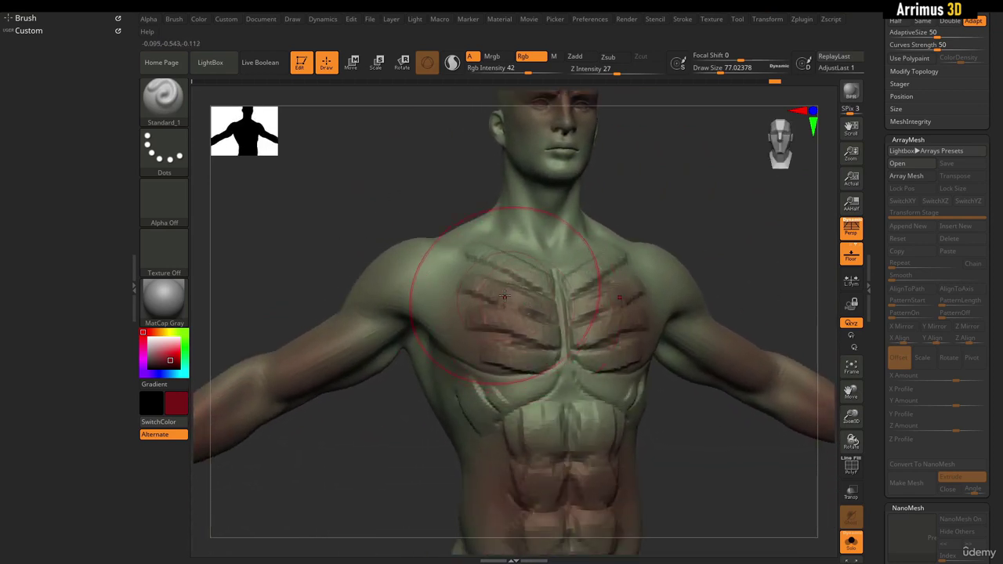
left_click_drag(344, 186, 363, 239, "alt")
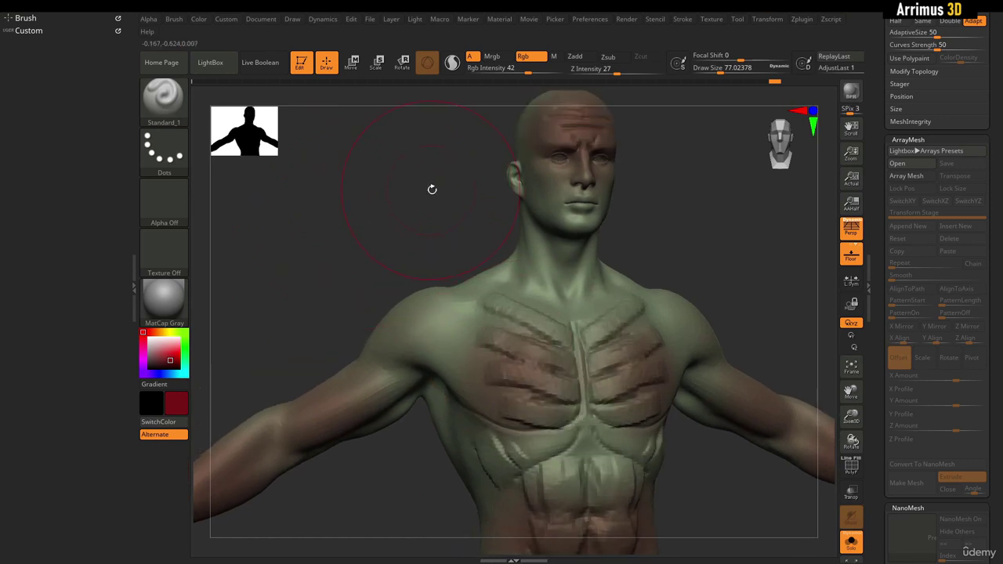
key("s")
left_click(477, 307)
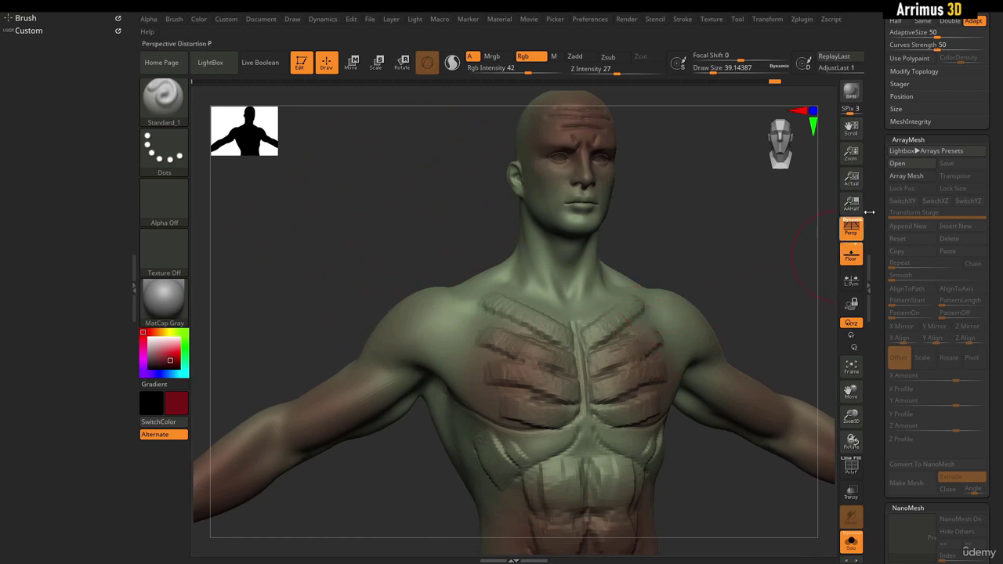
Switch the figure between subdivision levels 3 and 1 in the Geometry settings, ending at level 1.
scroll(879, 330, "up", 10)
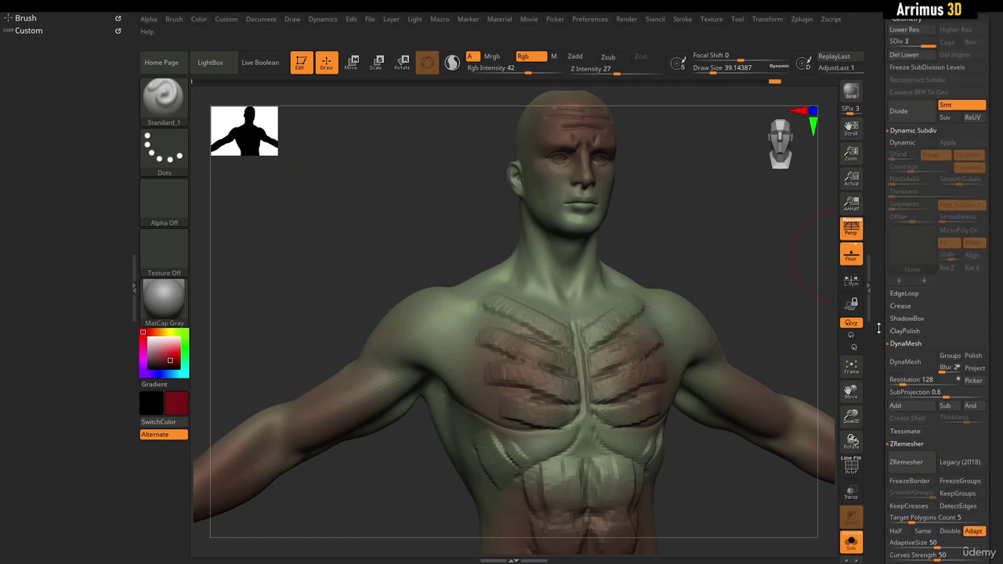
scroll(883, 304, "up", 3)
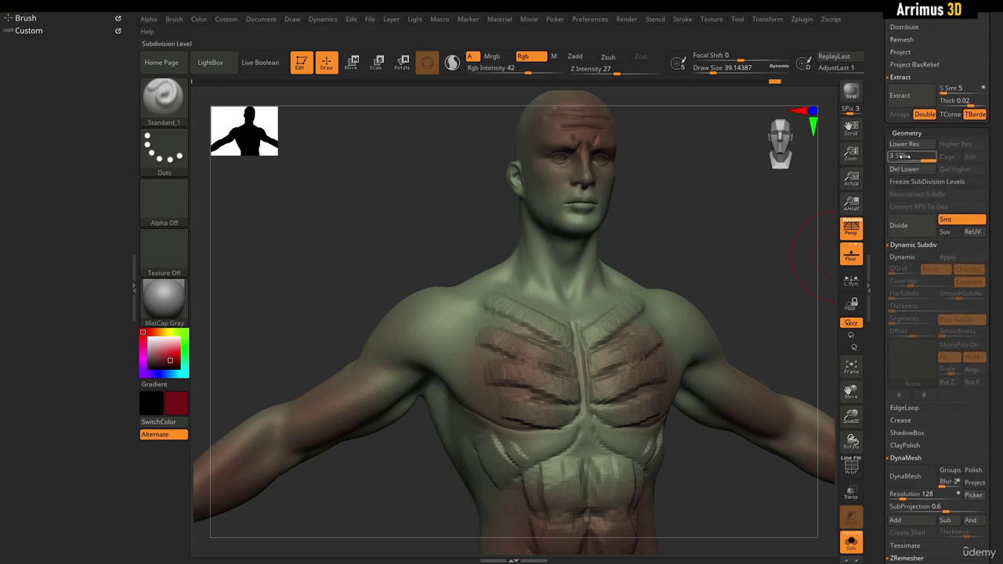
key("shift+d")
key("shift+d")
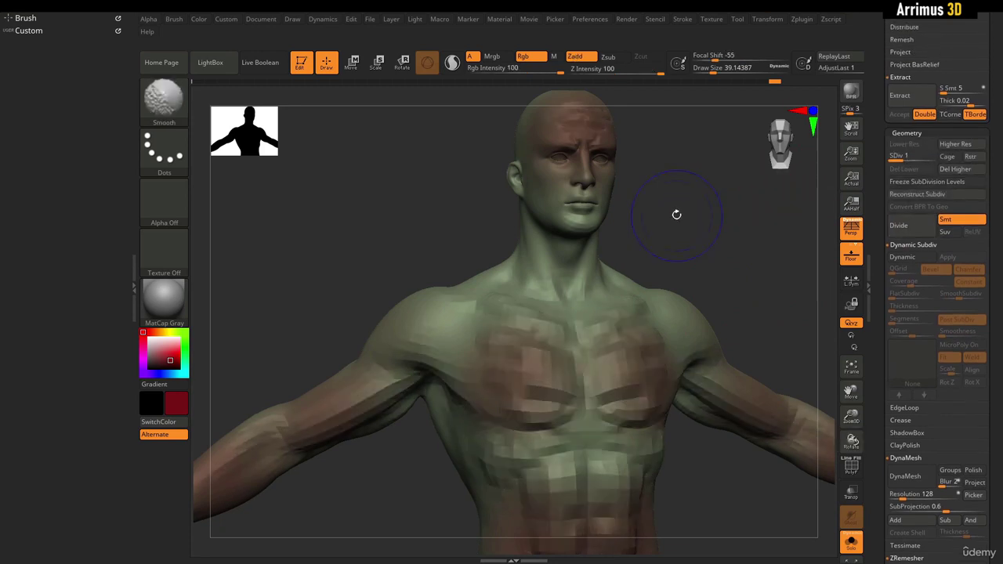
key("d")
key("d")
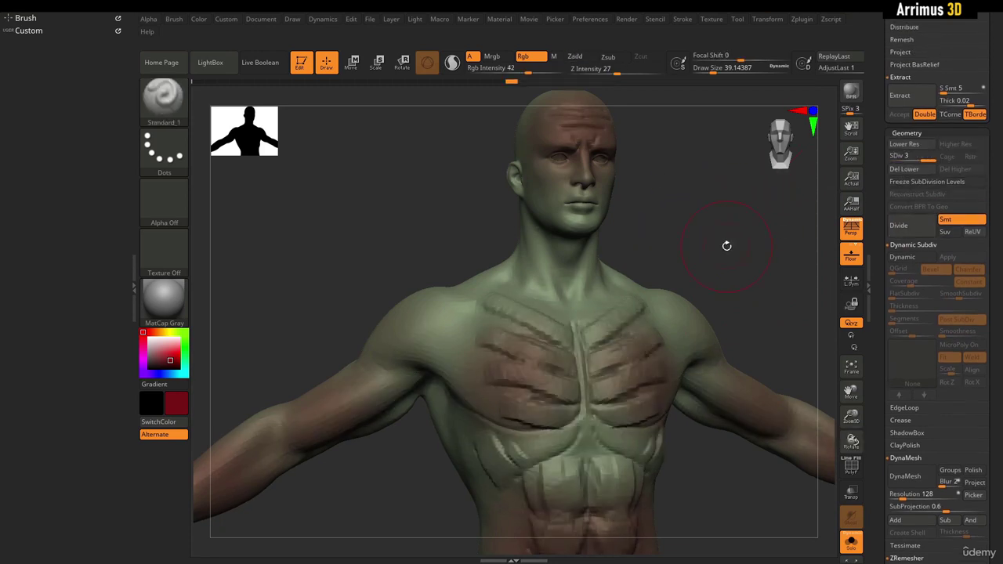
key("shift+d")
key("shift+d")
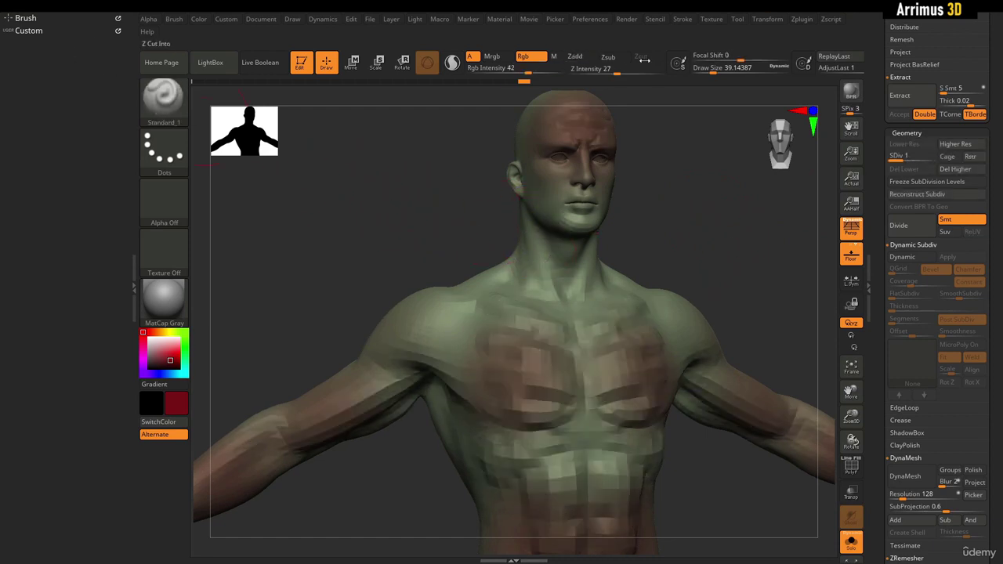
Dock the Zplugin palette, expand UV Master and turn off Symmetry for the unwrap.
left_click(808, 21)
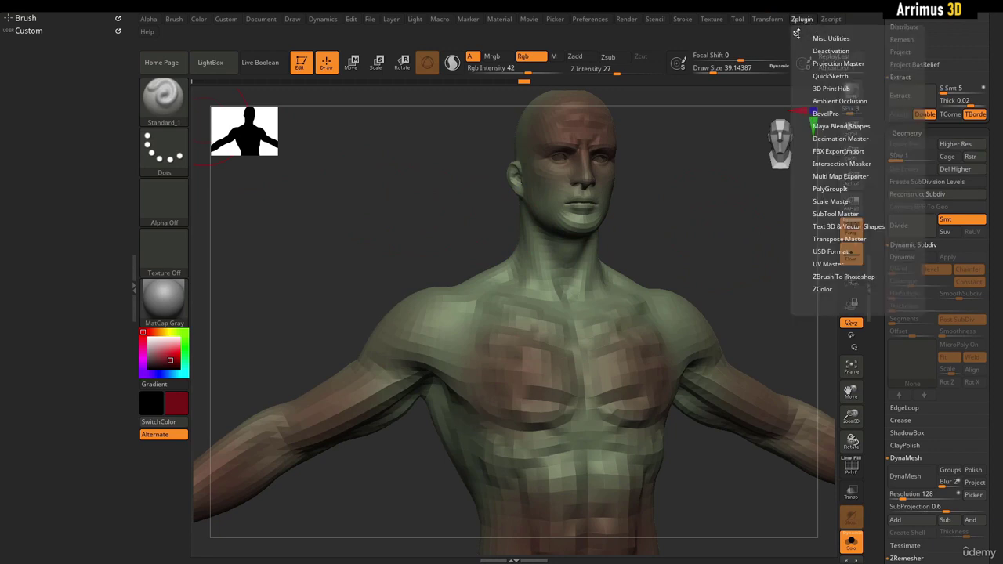
left_click_drag(797, 33, 33, 136)
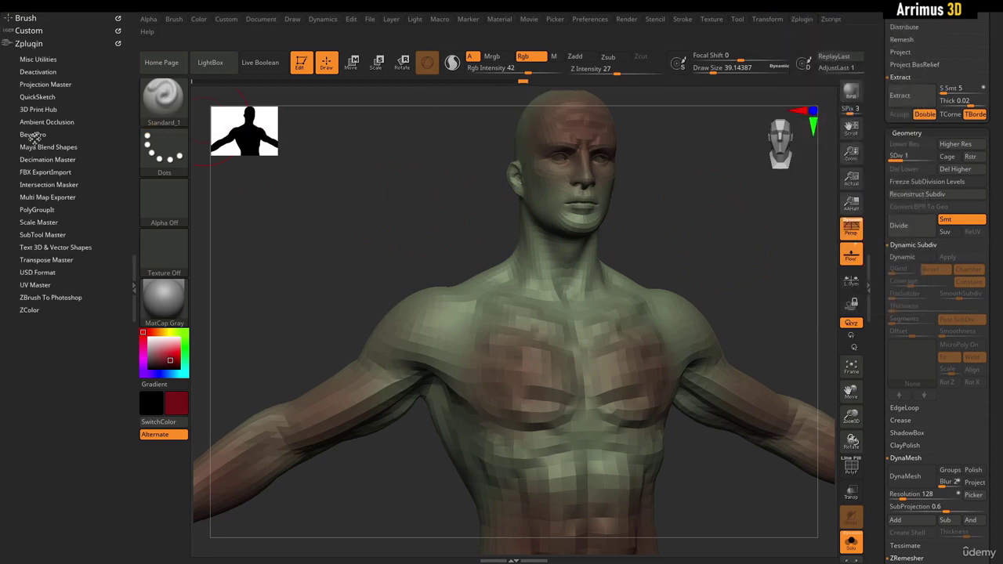
left_click(35, 285)
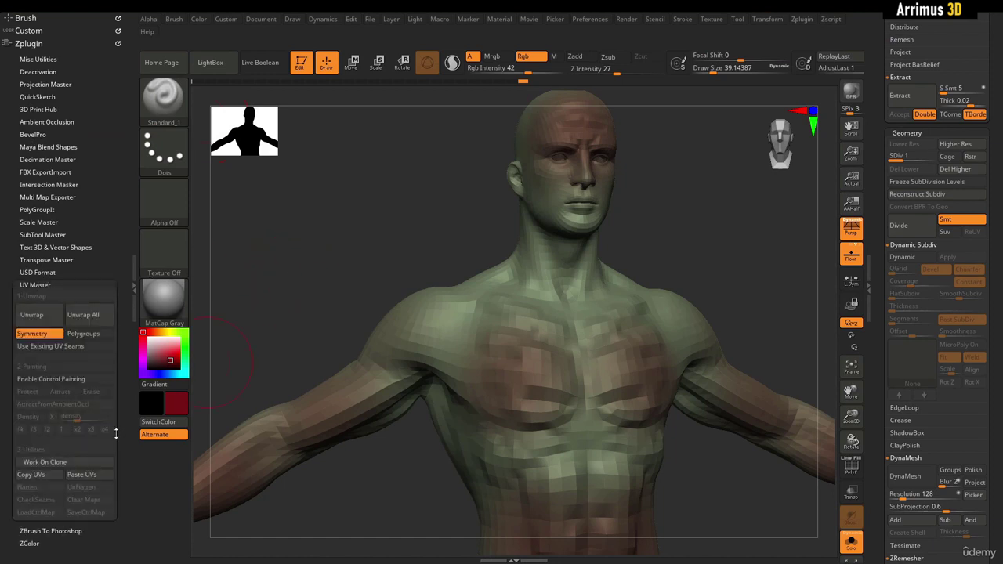
left_click_drag(397, 265, 338, 280)
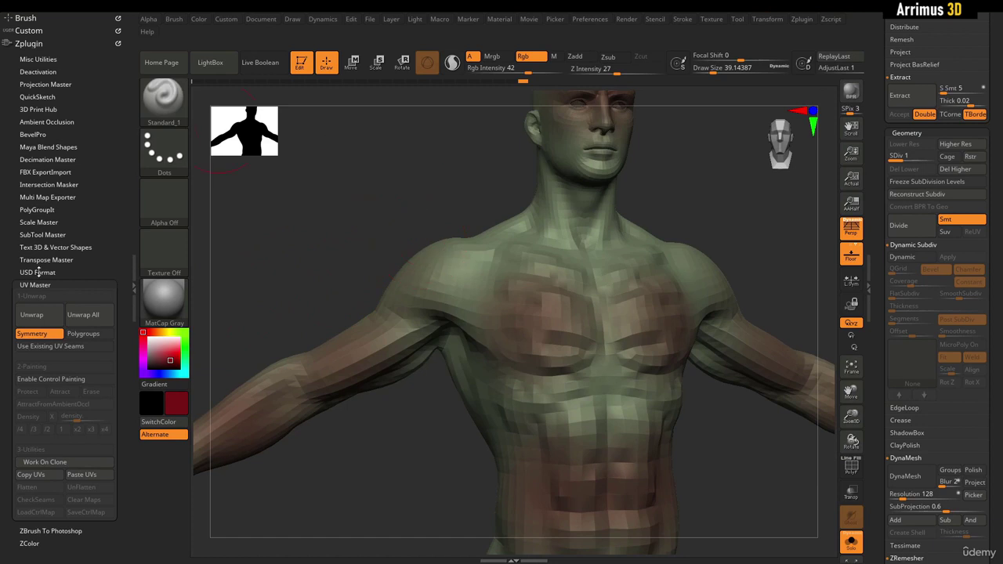
left_click(40, 335)
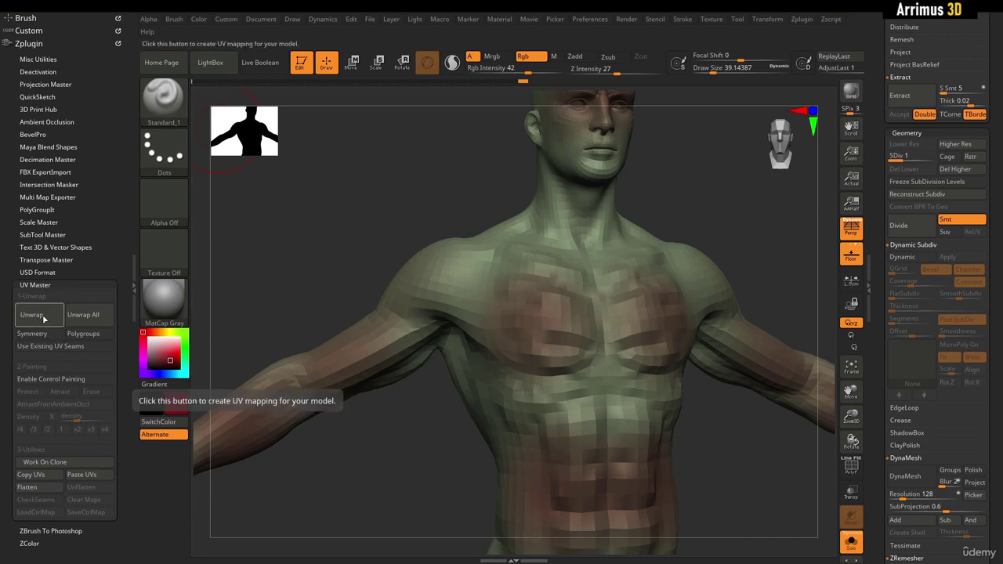
left_click_drag(321, 225, 231, 297)
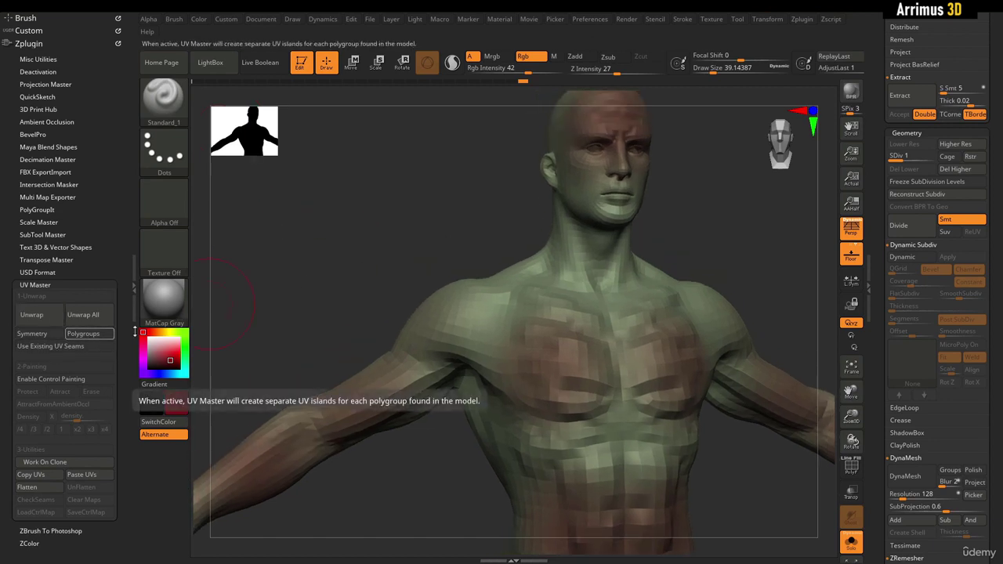
left_click_drag(363, 248, 313, 262)
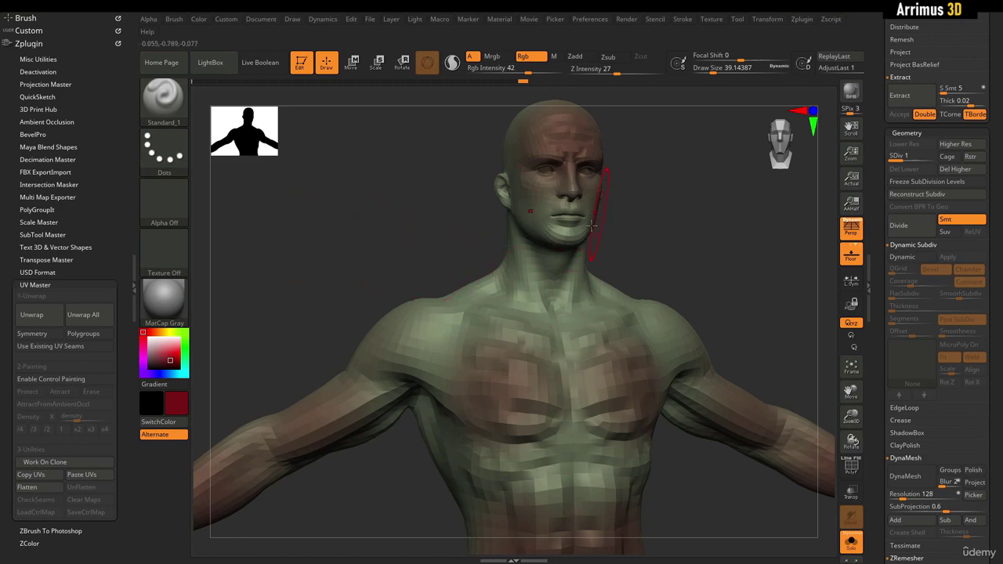
Return the figure to subdivision level 3 and create a new texture map from its polypaint.
left_click_drag(700, 275, 697, 205, "alt")
key("d")
key("d")
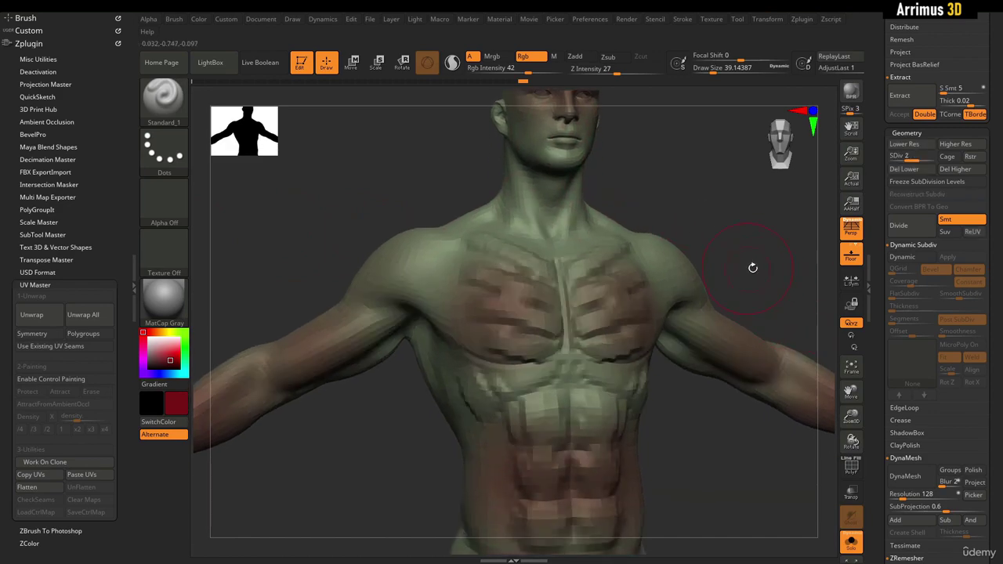
left_click_drag(881, 346, 881, 135)
left_click(921, 321)
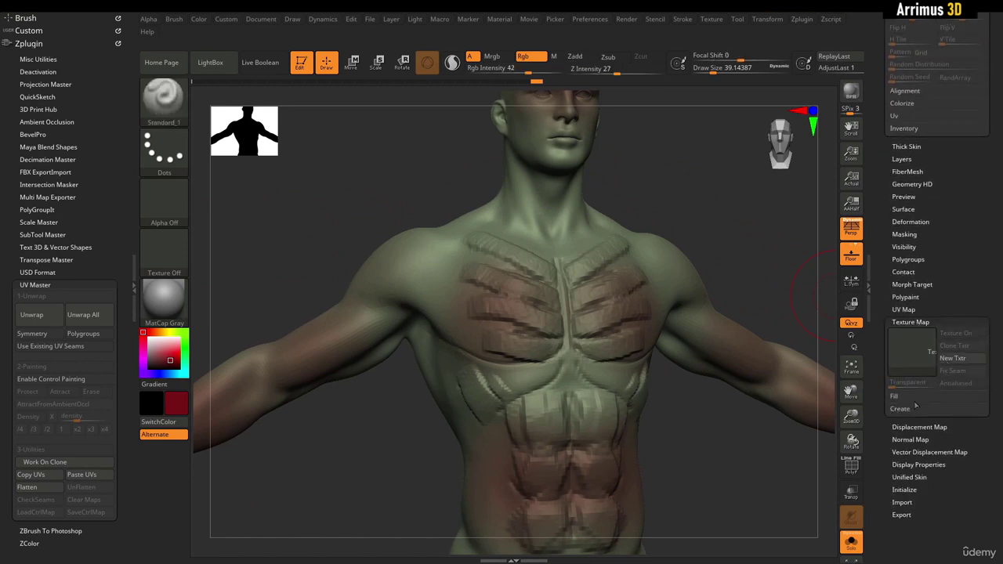
left_click(900, 408)
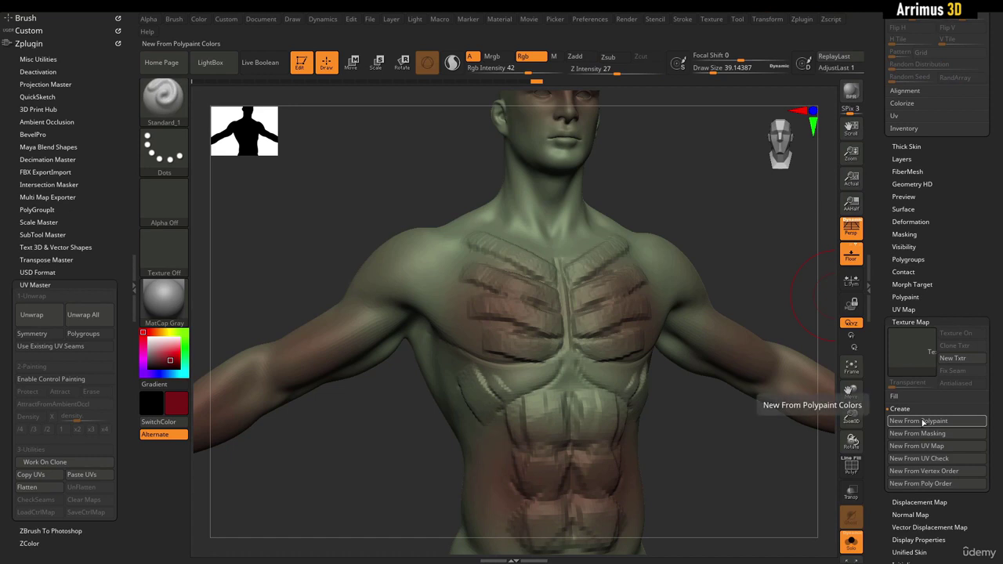
left_click(923, 422)
mouse_move(918, 336)
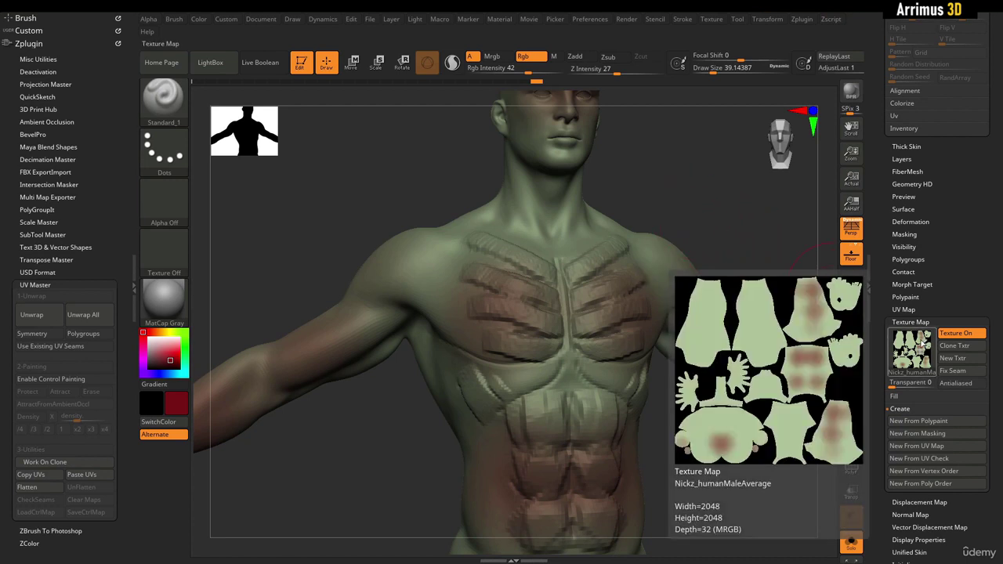
Clone the polypaint texture map into the texture library and set the brush's active texture to Texture Off.
left_click_drag(660, 181, 662, 246, "alt")
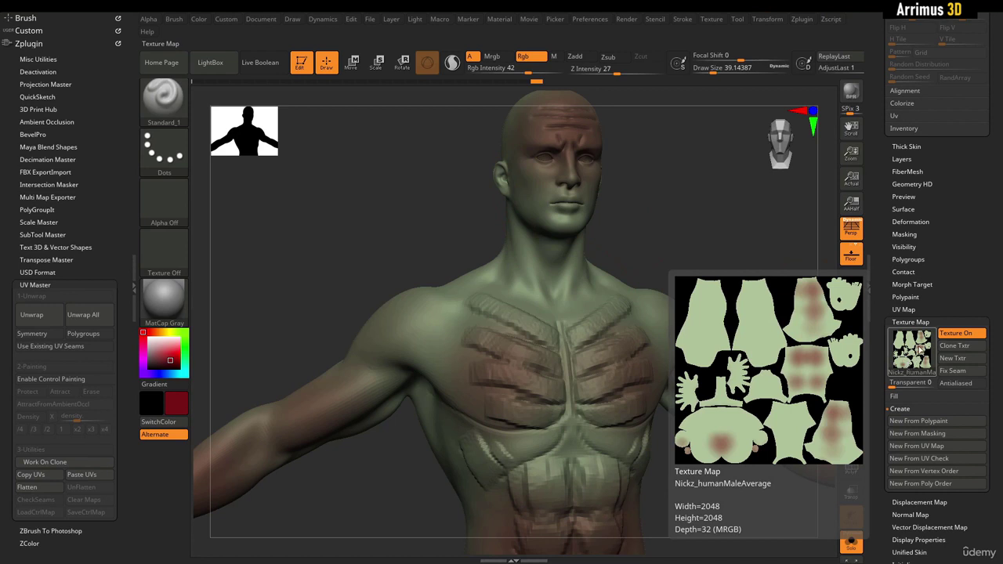
left_click(973, 347)
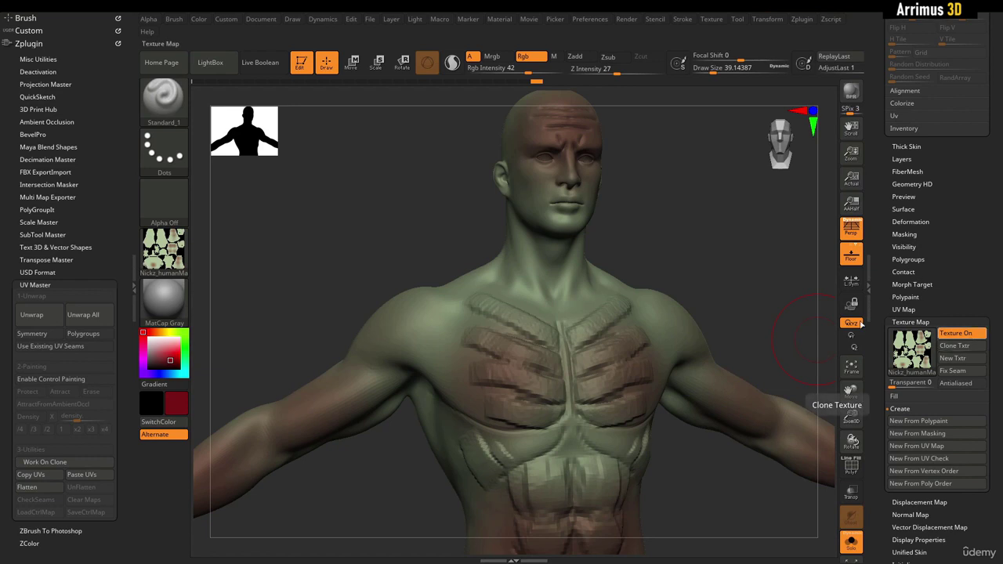
left_click(171, 248)
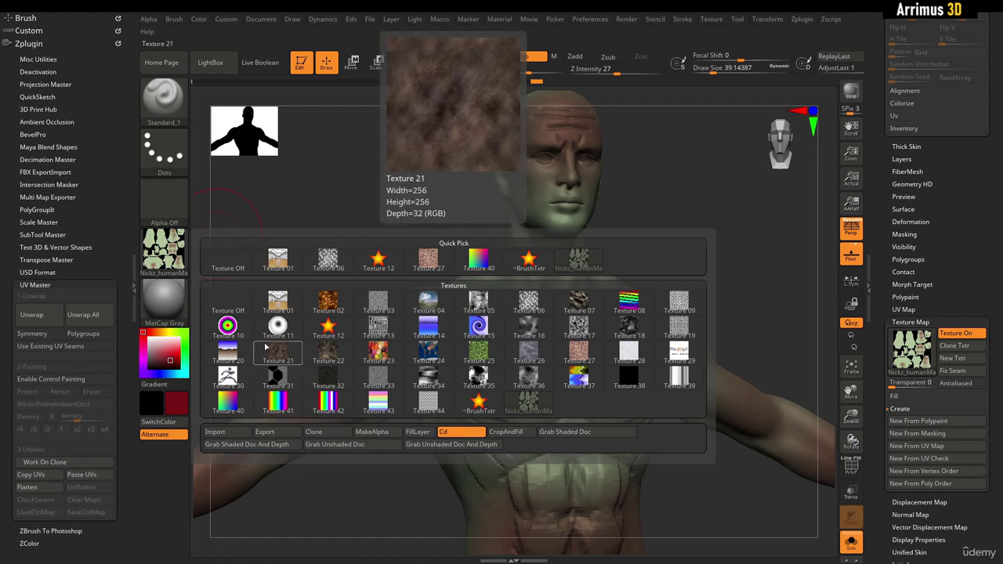
left_click(227, 302)
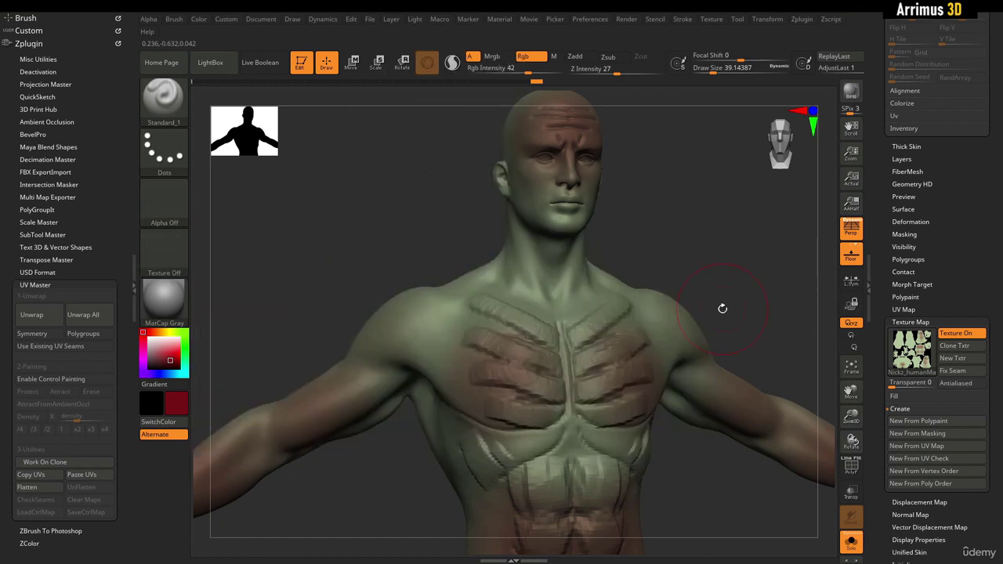
Drop the figure to subdivision level 1 and create a tangent normal map from its sculpted detail.
left_click_drag(885, 313, 888, 220)
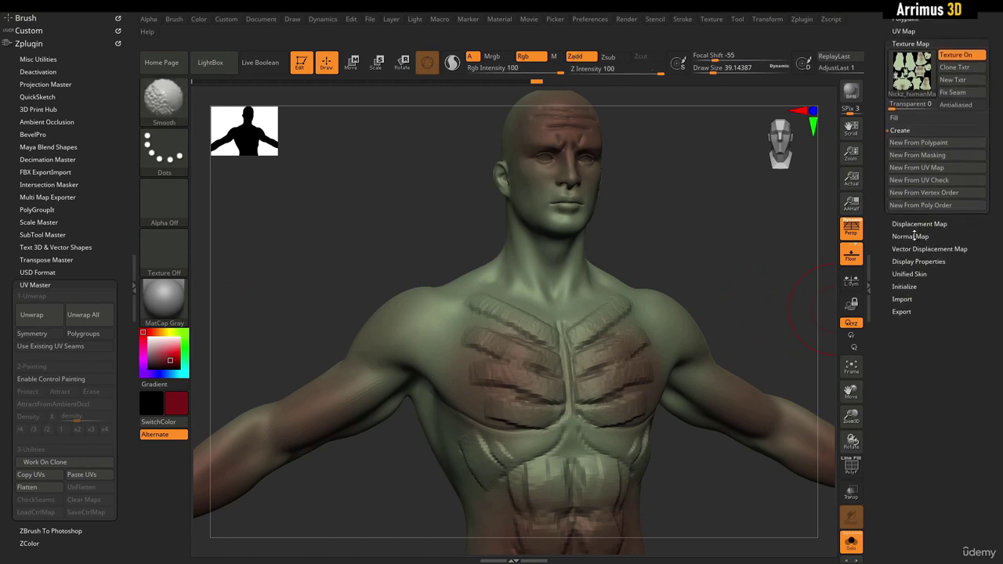
left_click(911, 236)
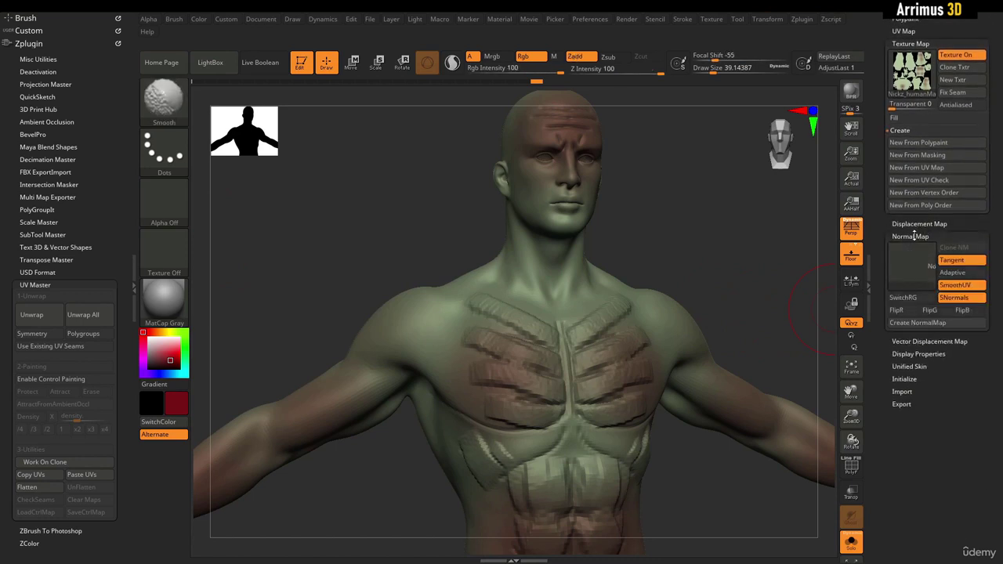
left_click(916, 323)
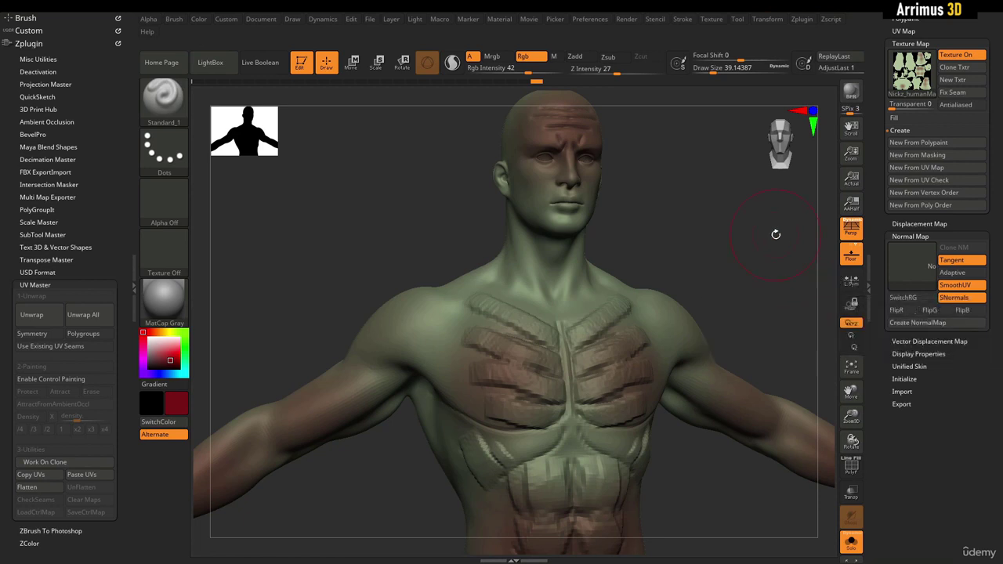
key("shift+d")
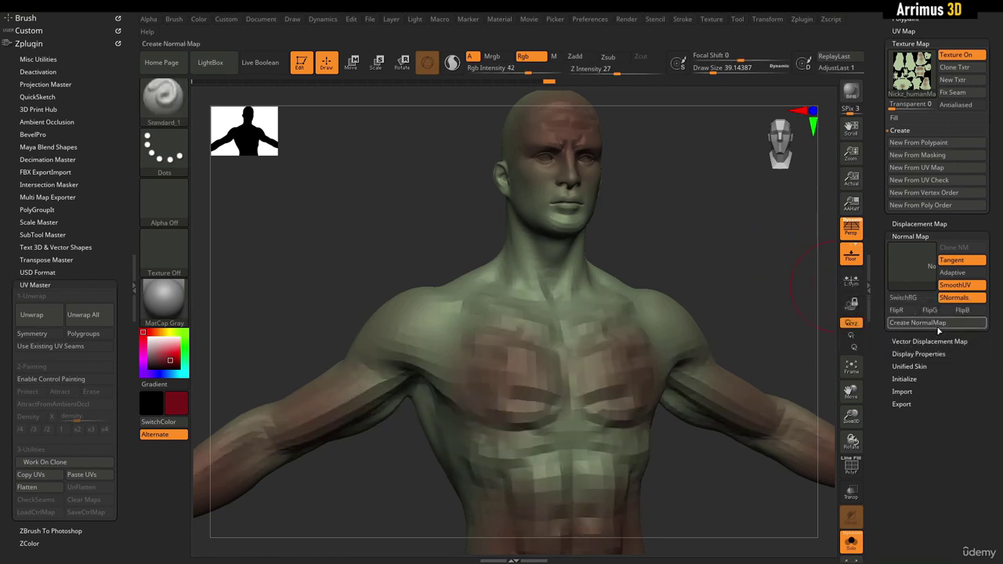
left_click(953, 322)
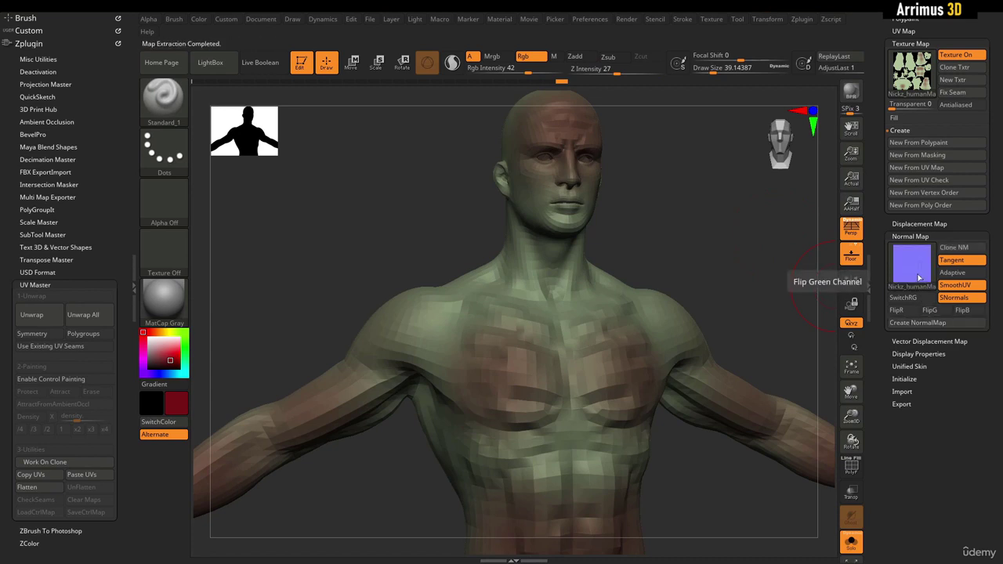
Clone the normal map into the texture library, look at the export option and reset the active texture to Texture Off.
left_click(964, 249)
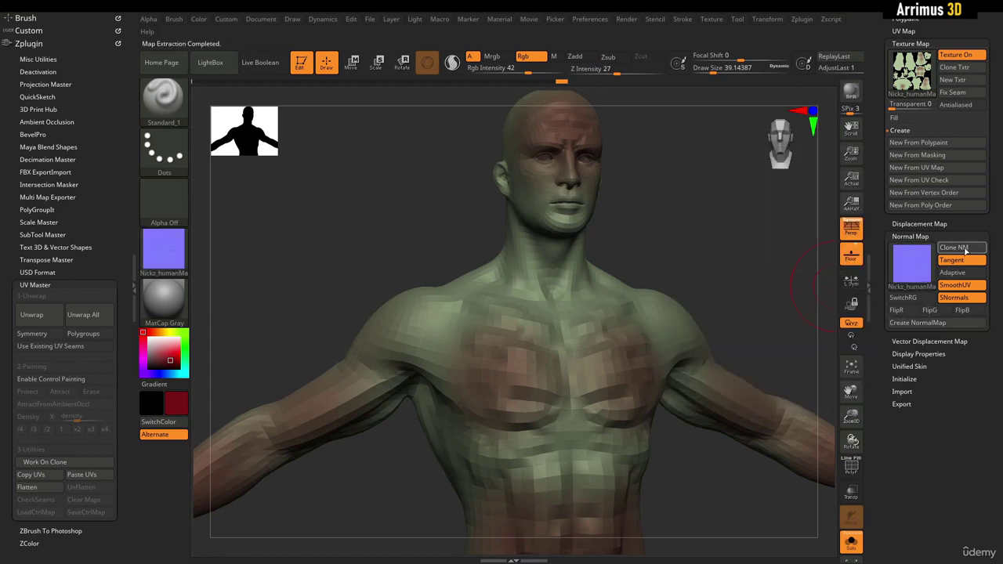
left_click(187, 251)
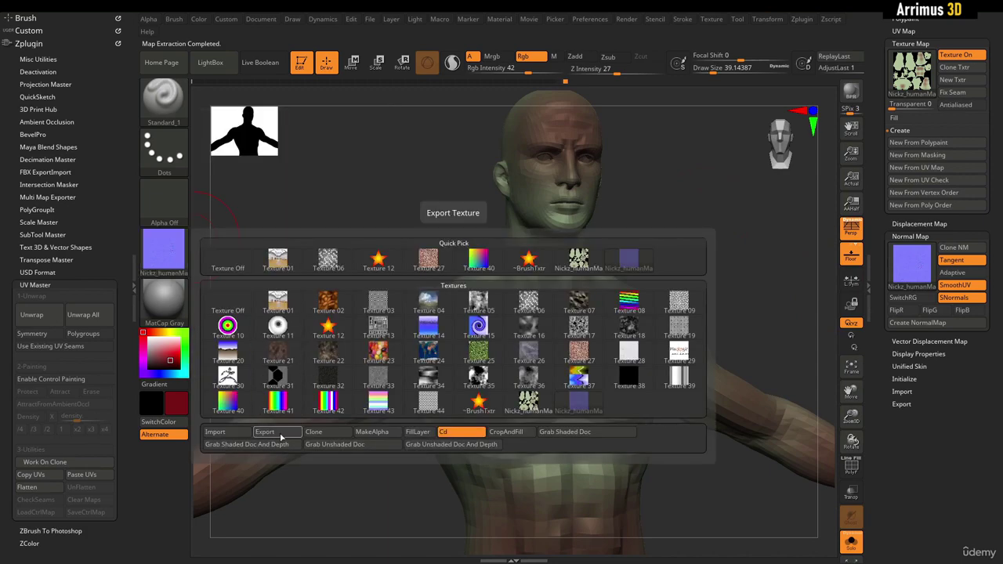
left_click(224, 300)
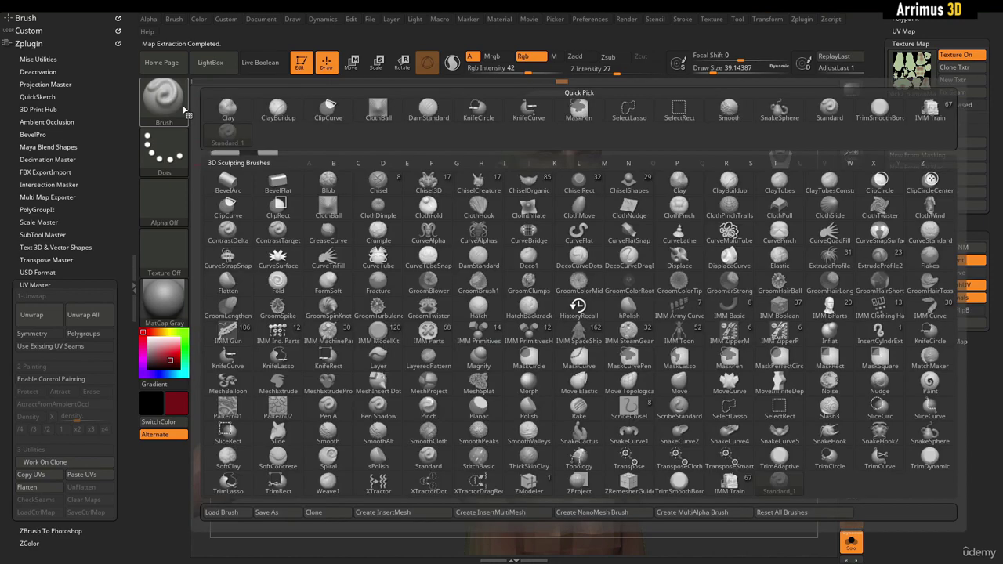
Look at the brush library's Save As option for storing the custom Standard_1 brush.
left_click(176, 106)
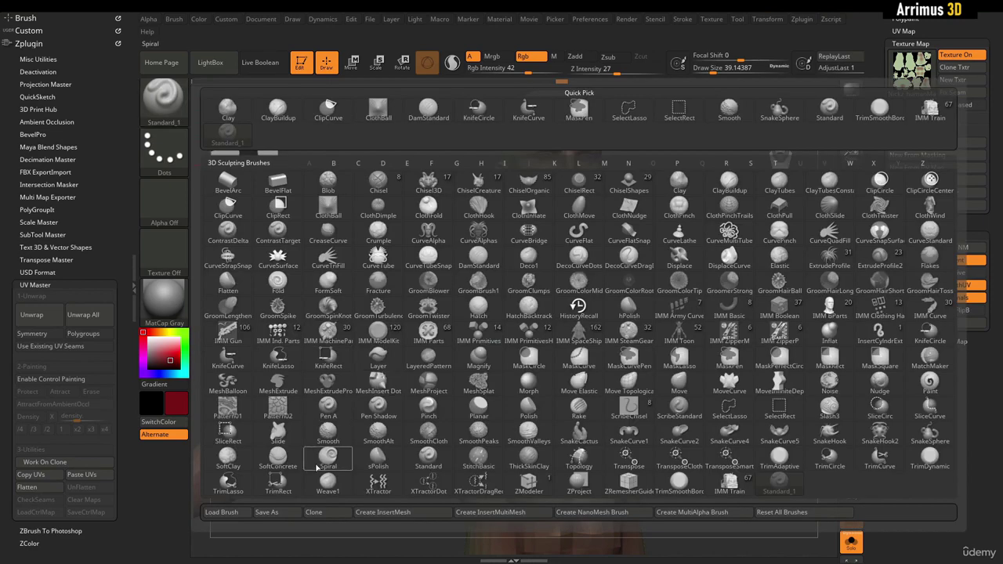
left_click(276, 513)
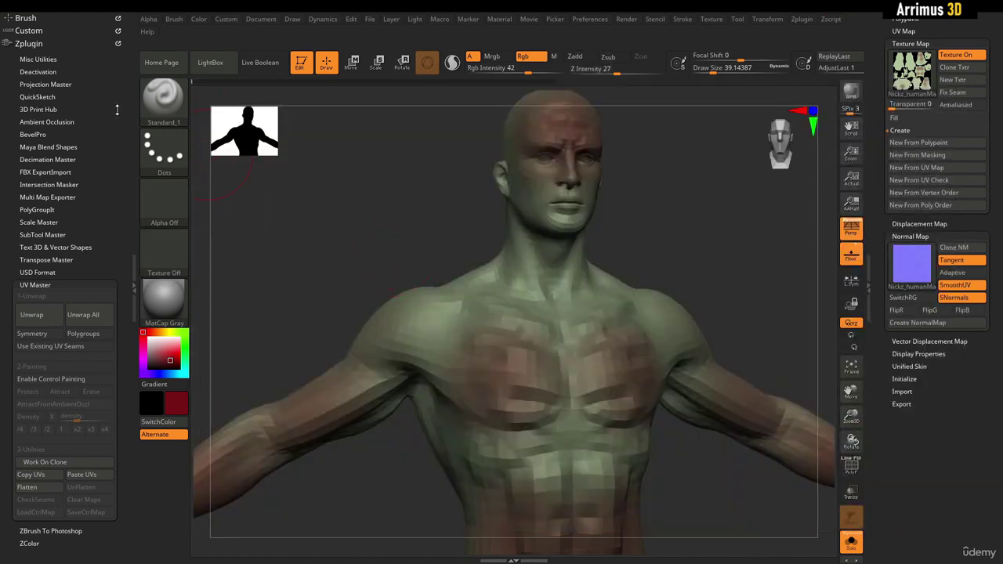
left_click(163, 98)
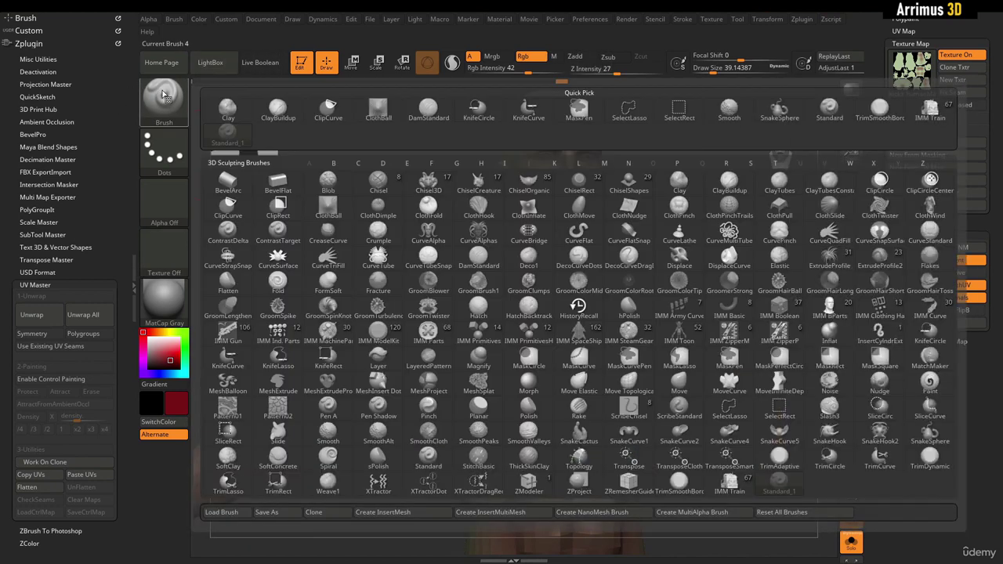
left_click(276, 515)
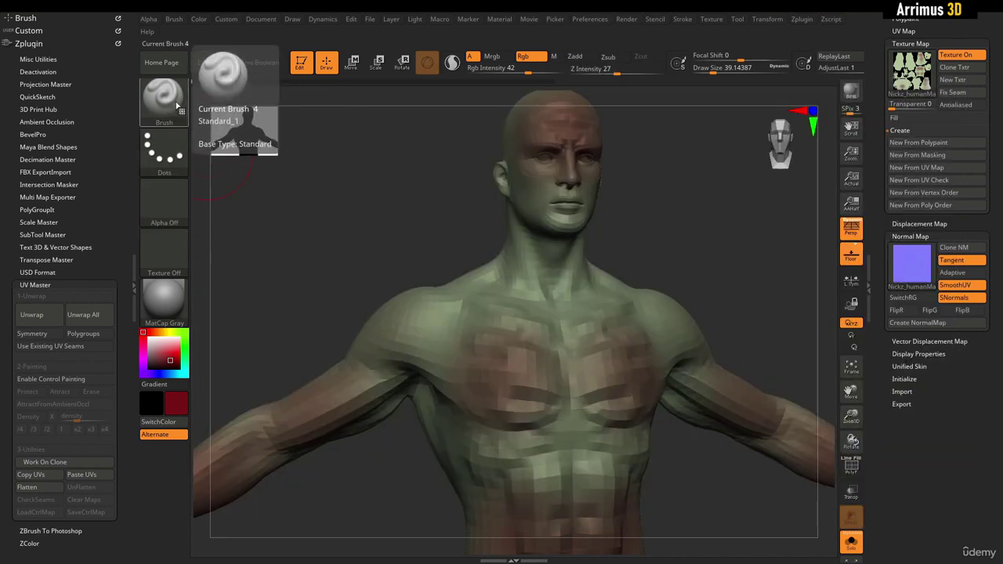
mouse_move(174, 110)
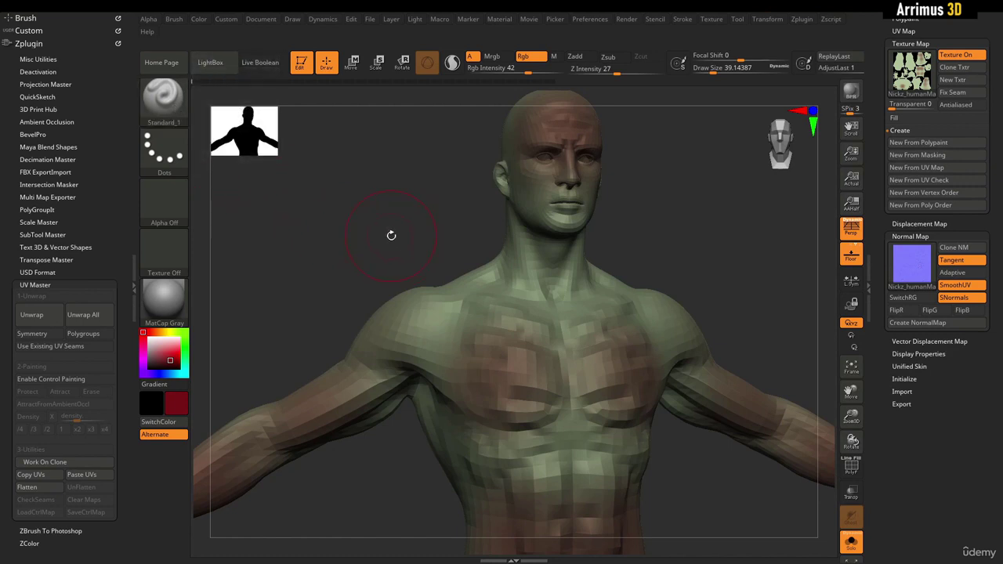
Build up the chest and abdominal muscles symmetrically with strokes of the ClayBuildup brush.
left_click_drag(391, 235, 400, 237)
key("b")
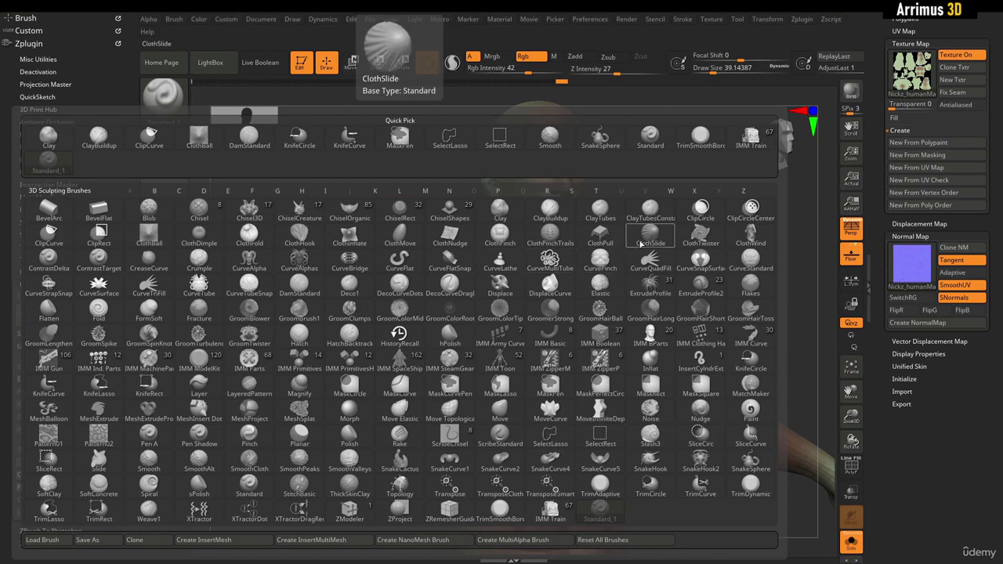
left_click(560, 216)
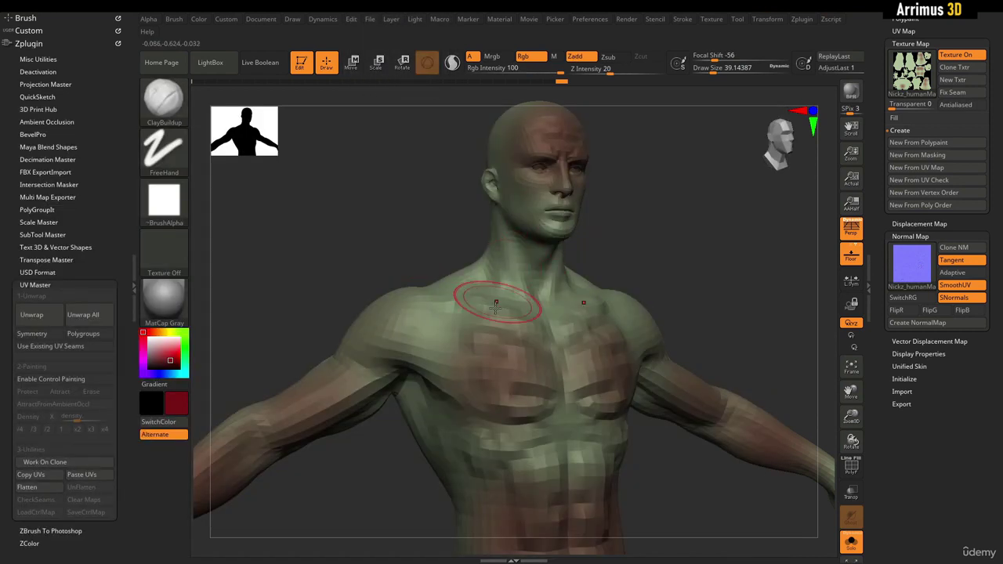
left_click_drag(384, 239, 383, 206, "alt")
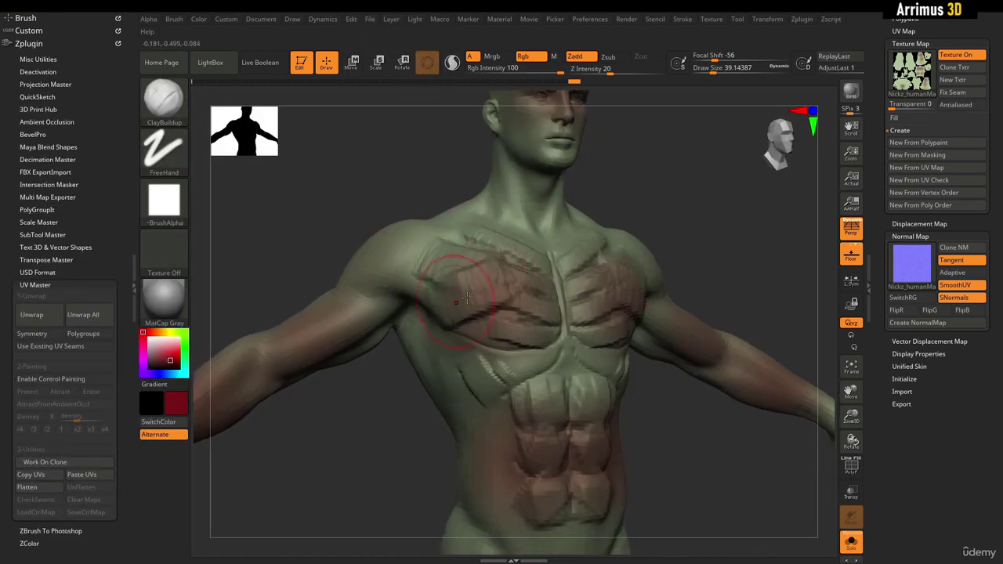
mouse_move(533, 348)
left_mouse_down()
mouse_move(492, 382)
mouse_move(464, 377)
mouse_move(486, 338)
mouse_move(489, 363)
mouse_move(511, 376)
left_mouse_up()
left_click_drag(363, 436, 339, 371, "alt")
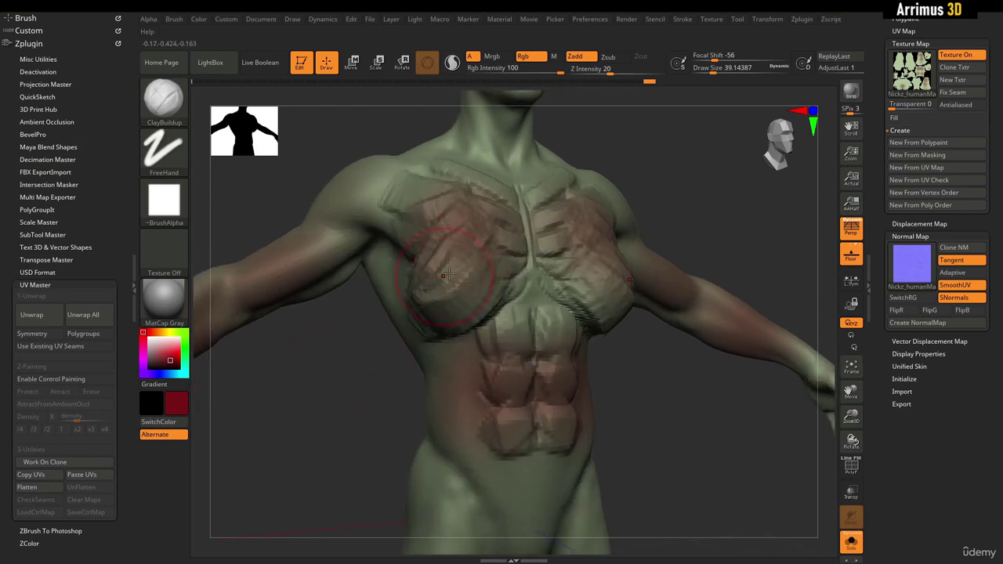
left_click_drag(388, 350, 351, 353)
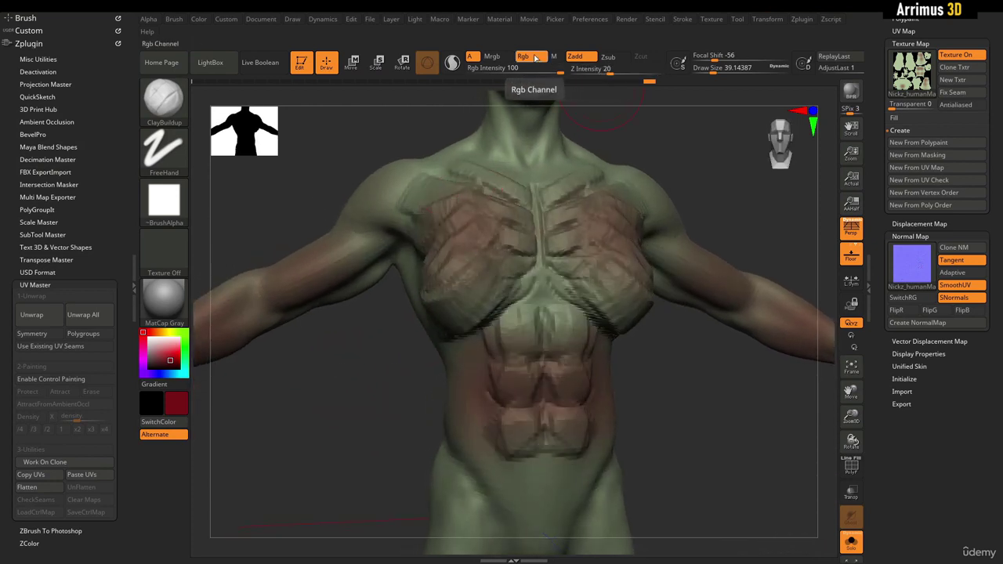
Turn off color painting for the ClayBuildup brush and lower its Z Intensity to 6.
left_click(535, 57)
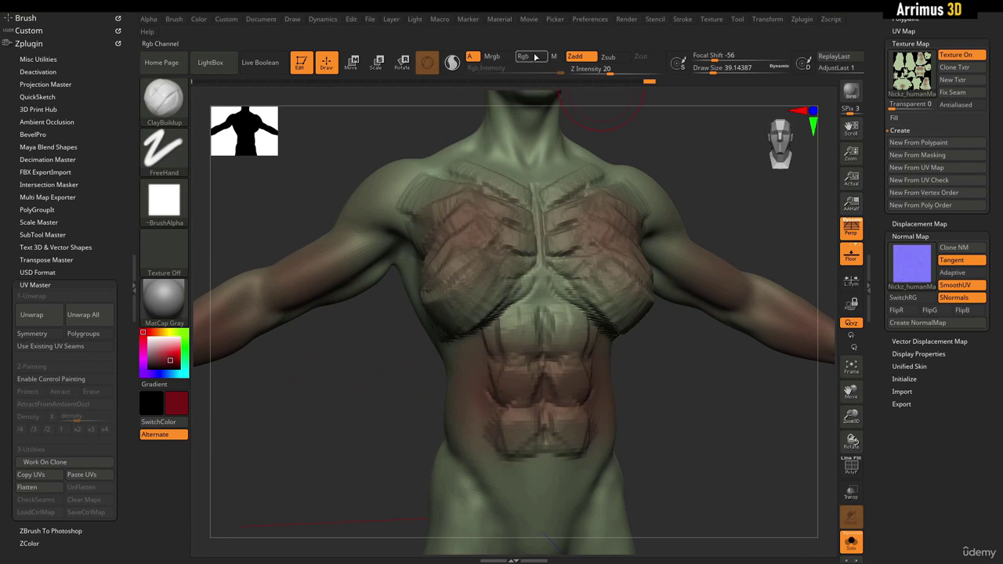
left_click_drag(613, 71, 601, 71)
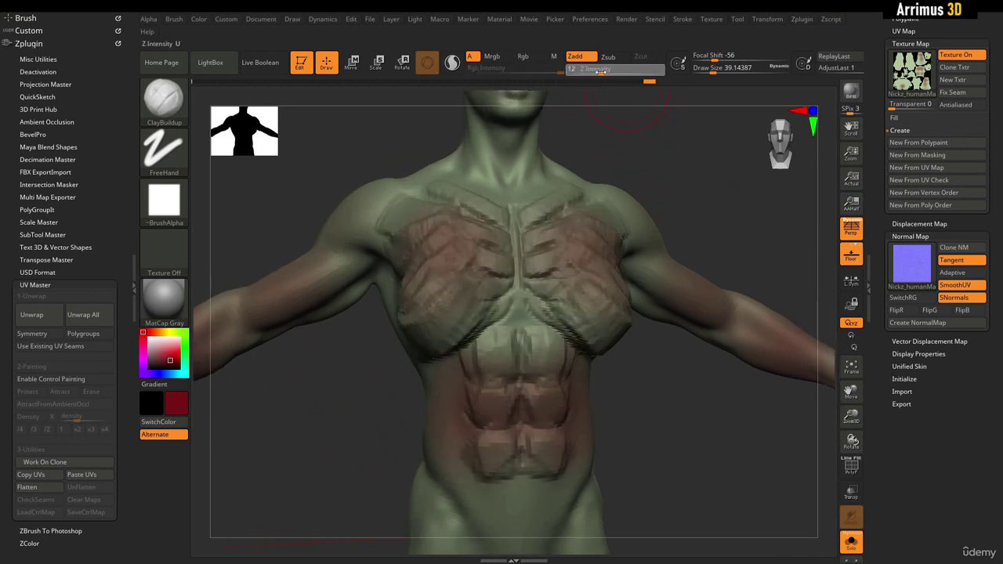
left_click_drag(656, 392, 662, 203, "alt")
left_click_drag(616, 264, 720, 174)
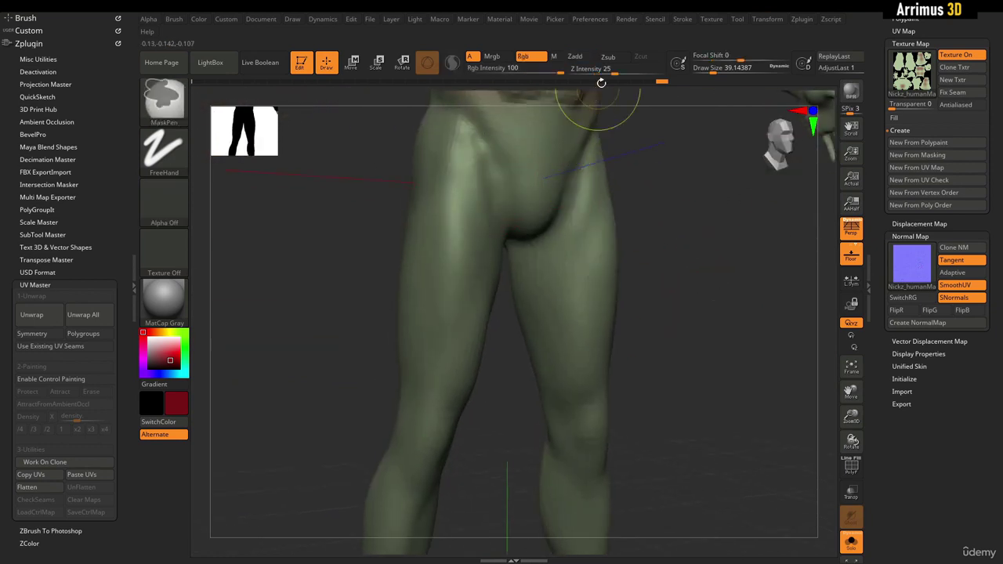
left_click_drag(595, 70, 590, 70)
Build up subtle muscle definition along the front of both thighs with ClayBuildup strokes.
mouse_move(447, 215)
left_mouse_down()
mouse_move(468, 254)
mouse_move(435, 341)
mouse_move(439, 300)
mouse_move(417, 357)
left_mouse_up()
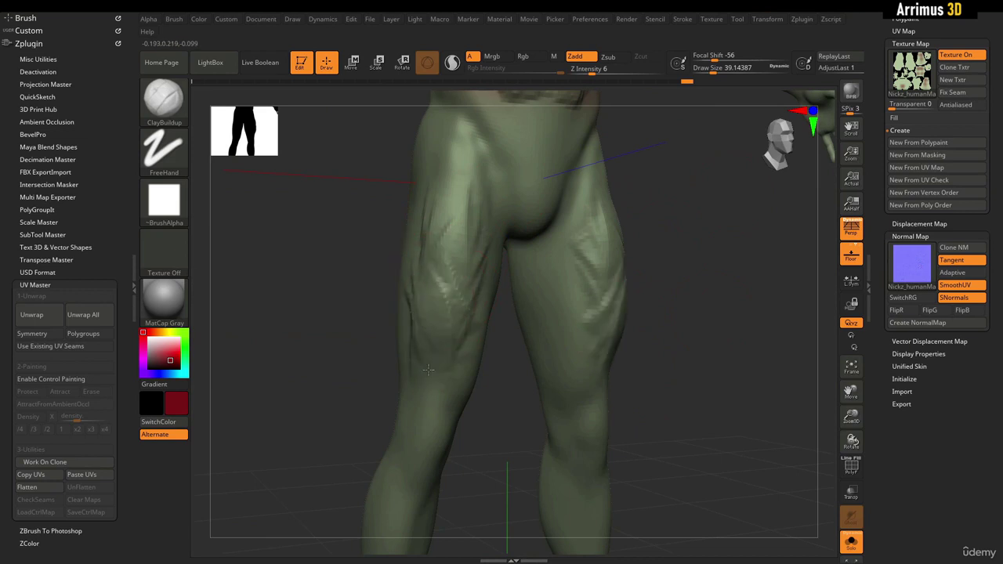
left_click_drag(479, 282, 441, 384)
mouse_move(331, 326)
left_mouse_down()
mouse_move(347, 350)
mouse_move(376, 337)
left_mouse_up()
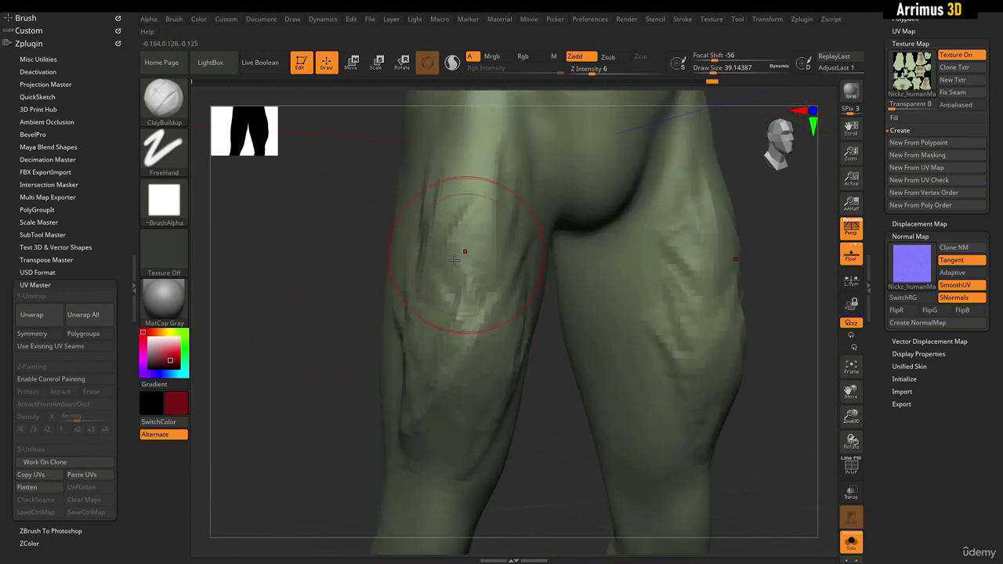
left_click_drag(368, 271, 337, 270)
left_click_drag(483, 228, 486, 407)
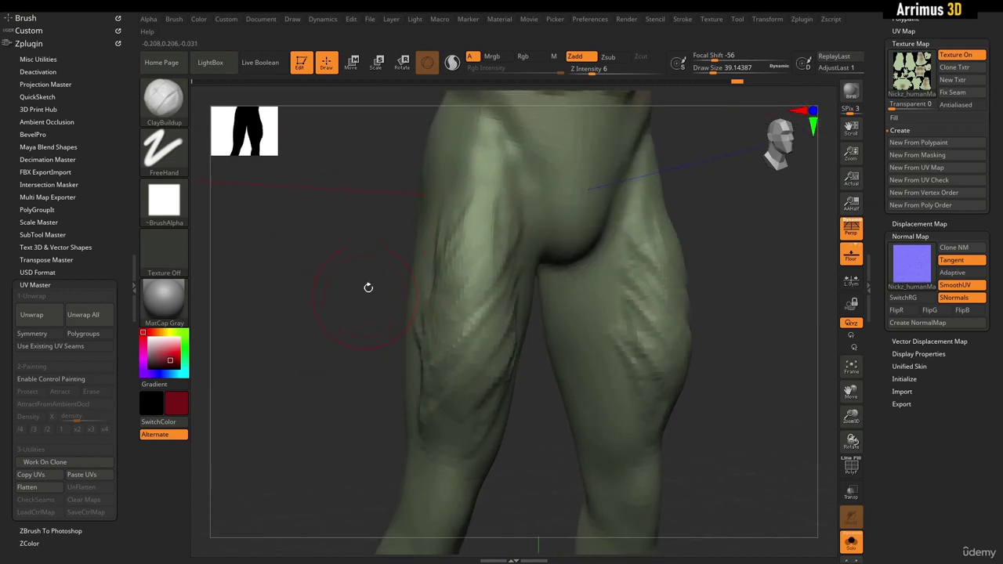
Switch to the IMM SpaceShip brush and set the draw size to about 20 and the Z Intensity to 14.
key("b")
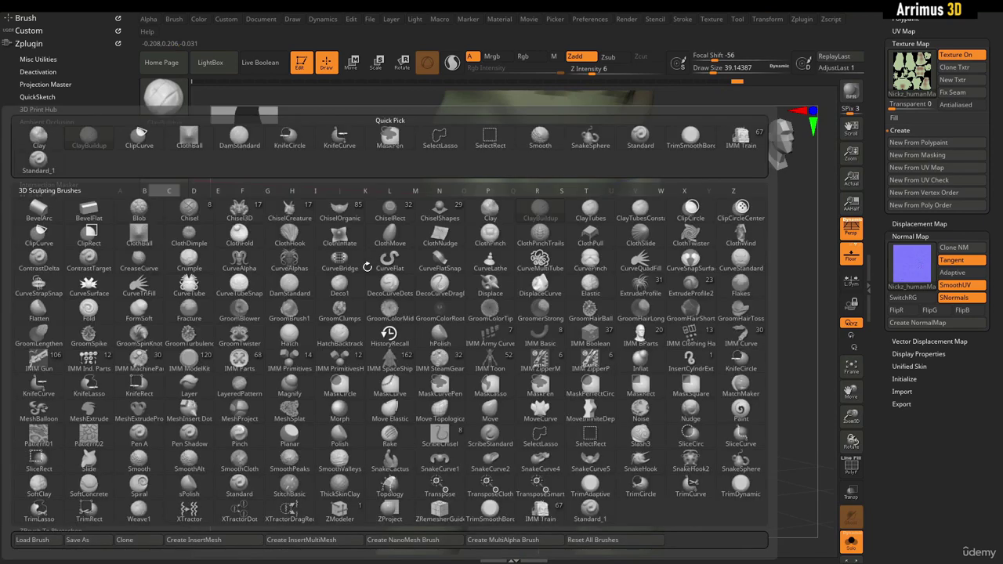
left_click(275, 146)
key("s")
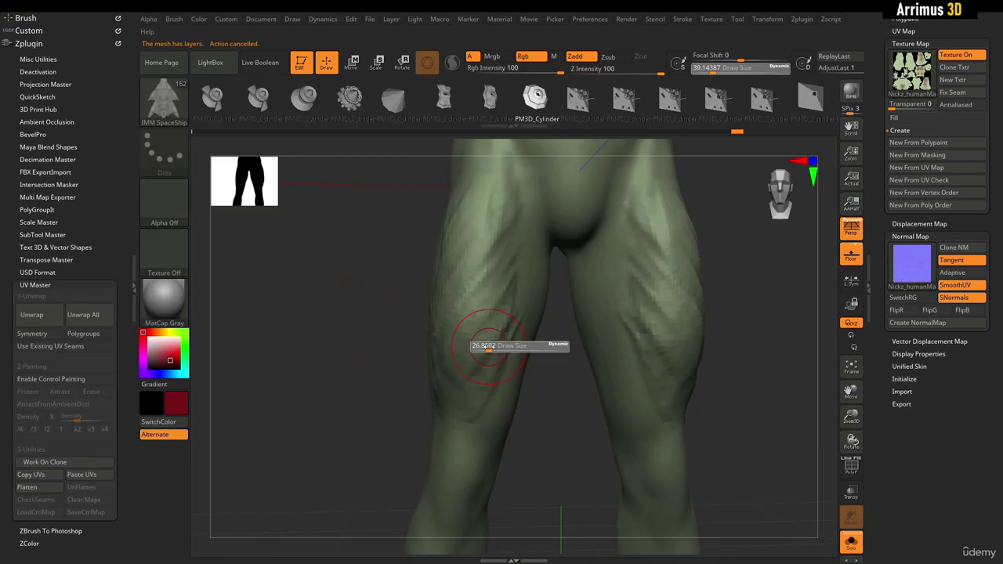
left_click_drag(486, 347, 488, 346)
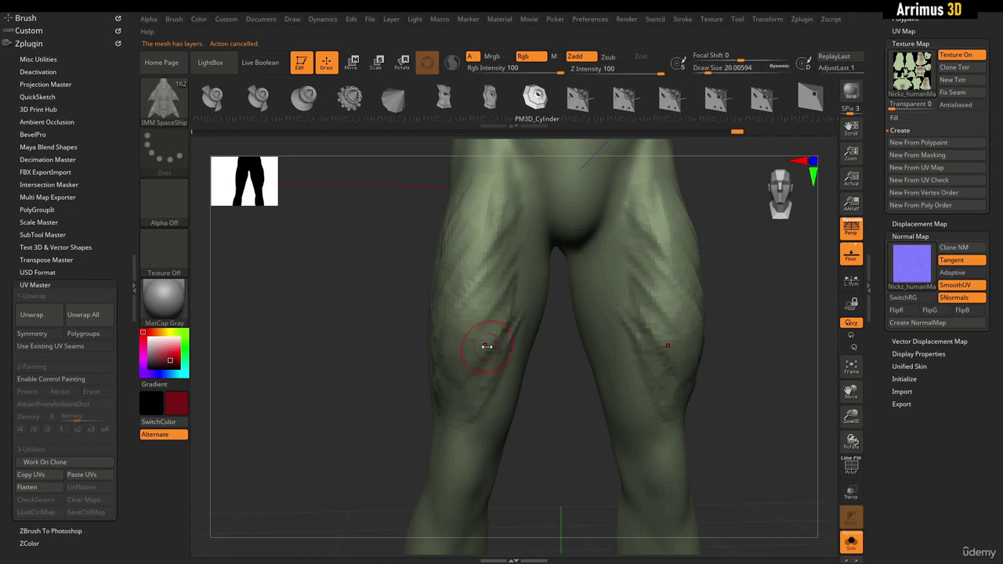
key("u")
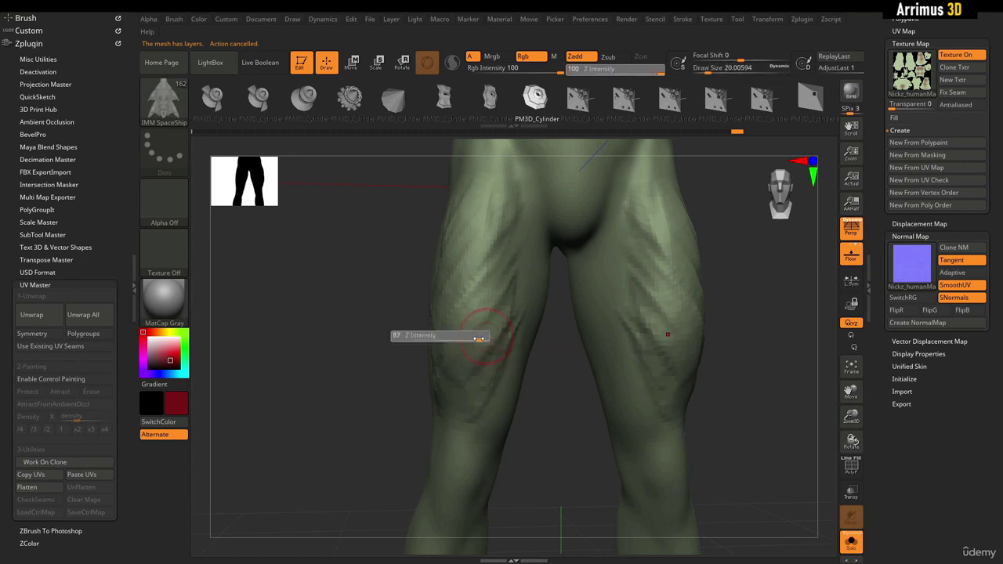
left_click_drag(415, 337, 428, 338)
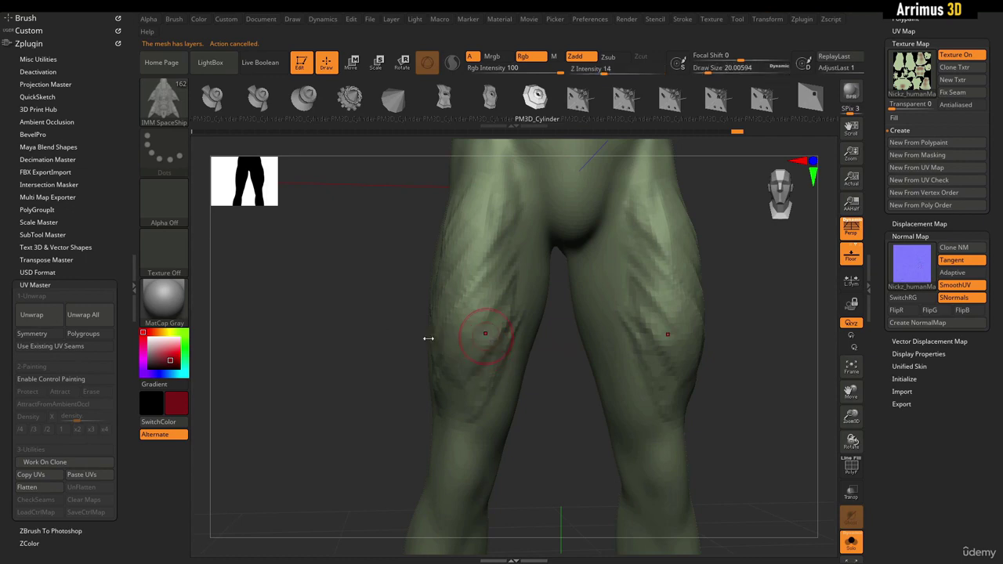
Carve along the thigh with the DamStandard brush, set its Z Intensity to 10 and adjust its focal shift.
key("b")
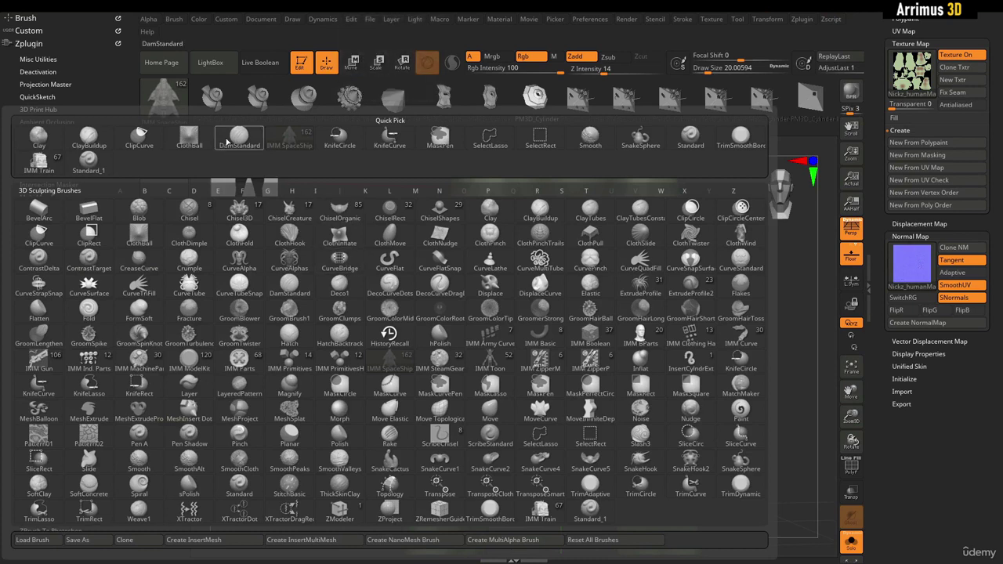
left_click(226, 141)
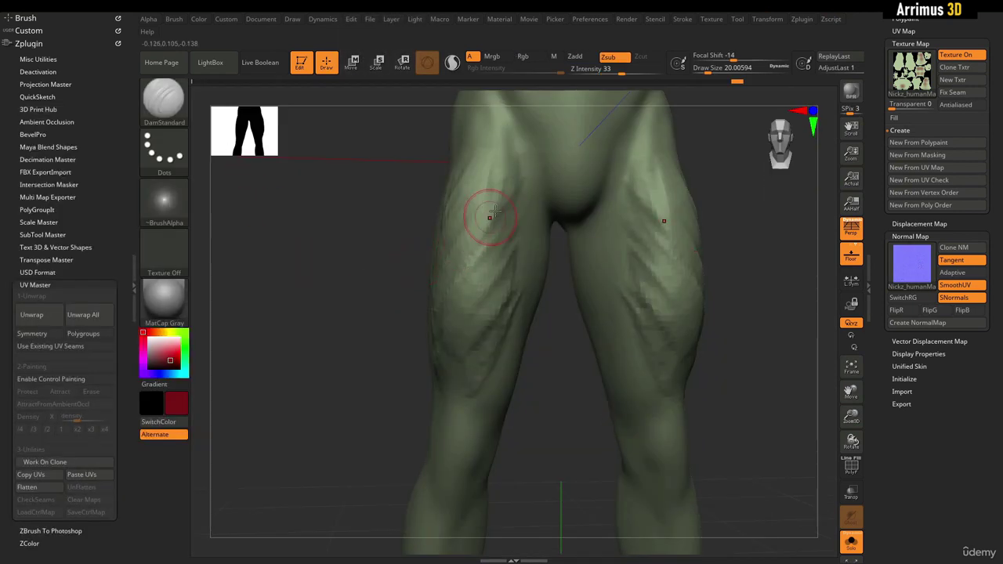
mouse_move(508, 161)
left_mouse_down()
mouse_move(479, 356)
mouse_move(483, 318)
mouse_move(463, 287)
left_mouse_up()
key("u")
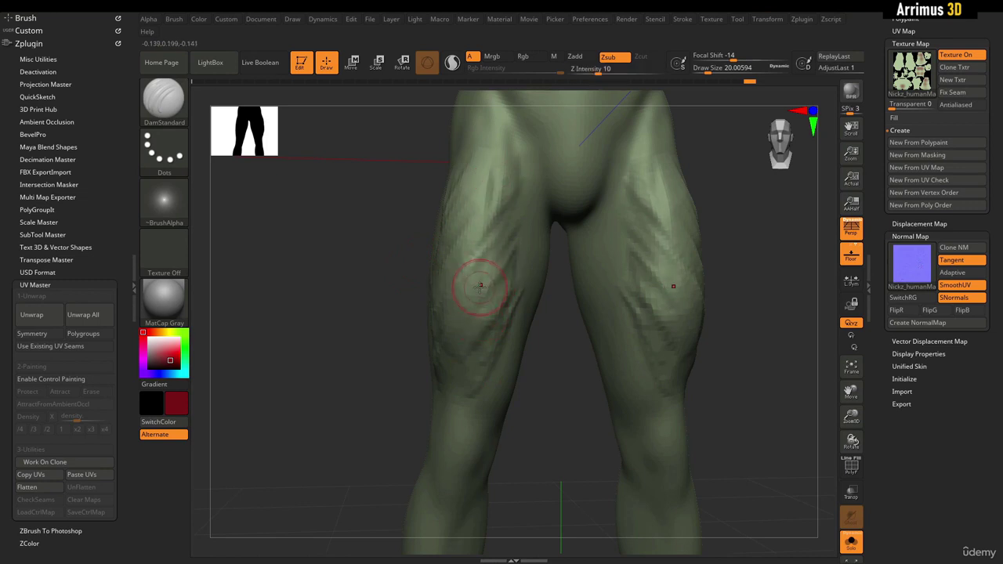
key("o")
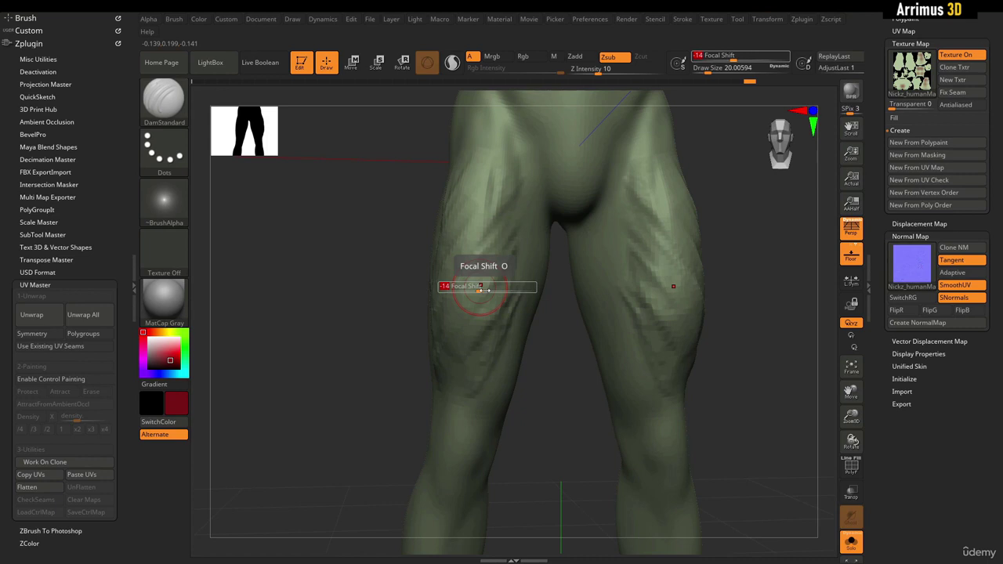
mouse_move(480, 289)
left_mouse_down()
mouse_move(494, 291)
mouse_move(455, 292)
mouse_move(490, 296)
left_mouse_up()
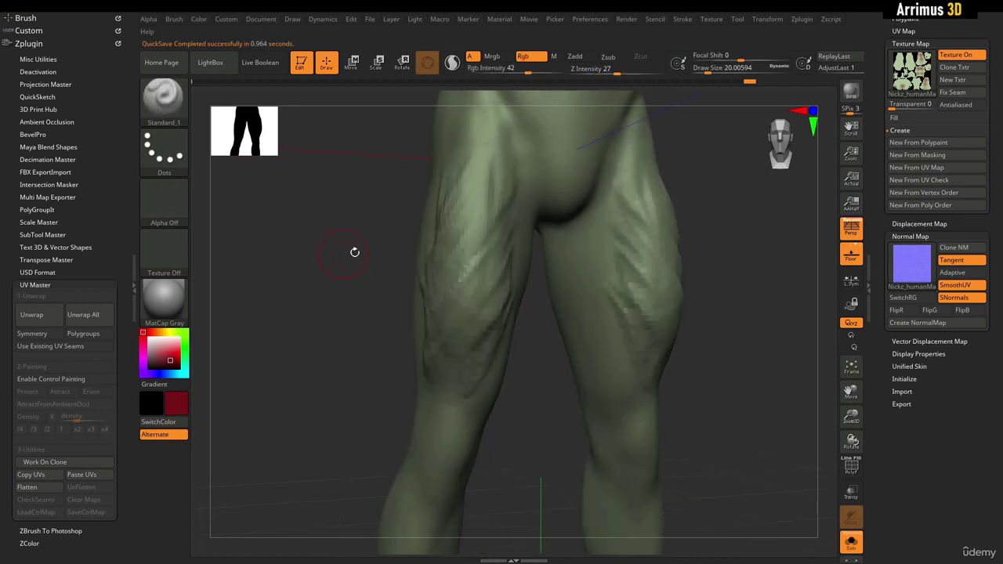
Bring up the RGB intensity control of the Standard_1 brush and switch to the regular Standard brush.
key("i")
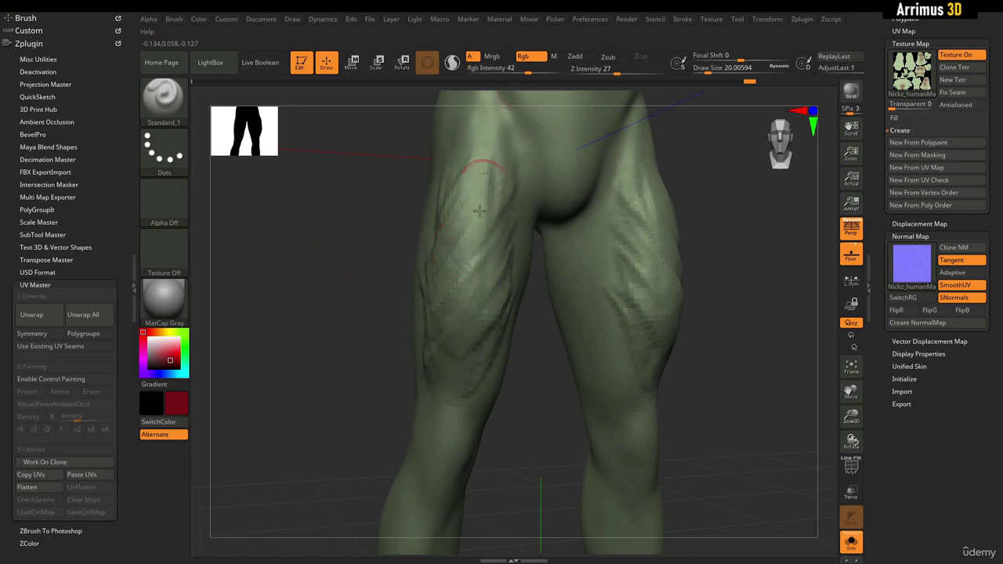
key("i")
key("b")
key("s")
key("t")
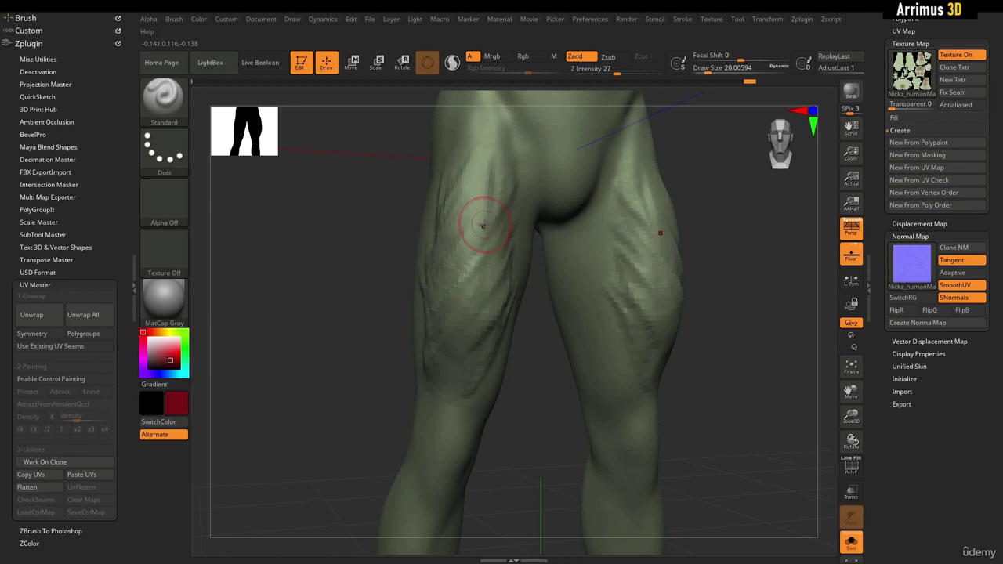
left_click_drag(389, 263, 359, 292)
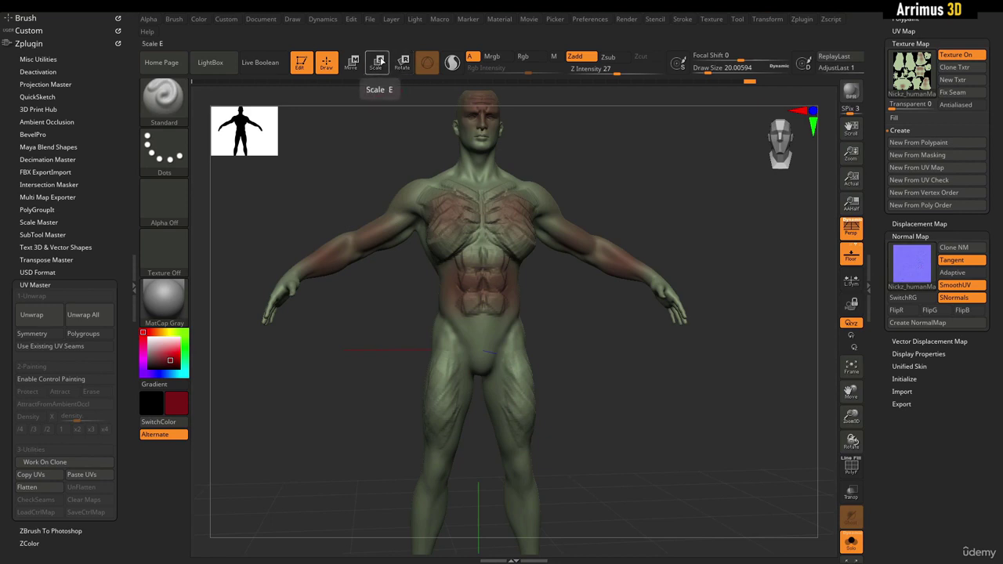
Cycle through the Scale, Rotate and Move transform modes, finishing with Move active.
left_click(379, 62)
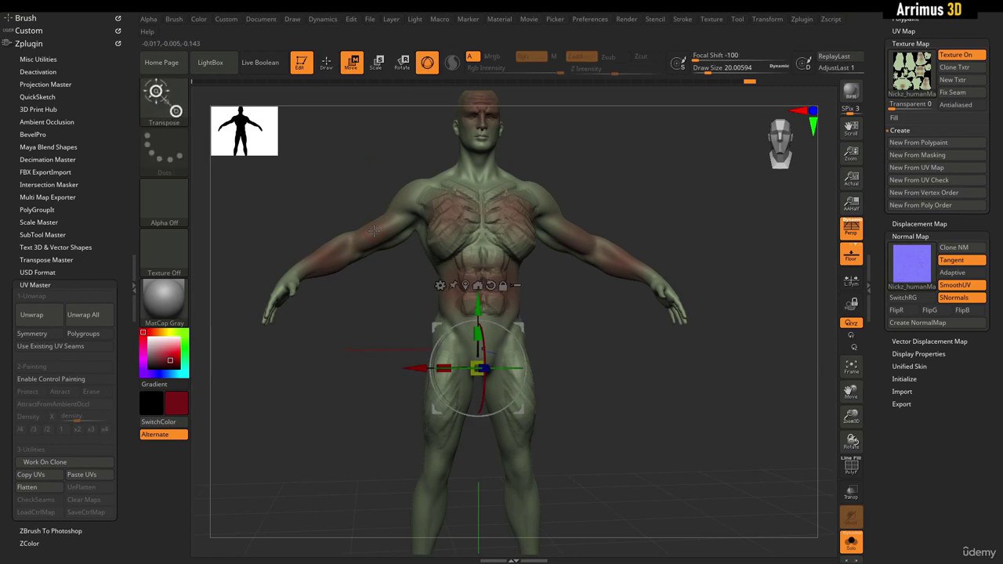
key("w")
key("e")
key("r")
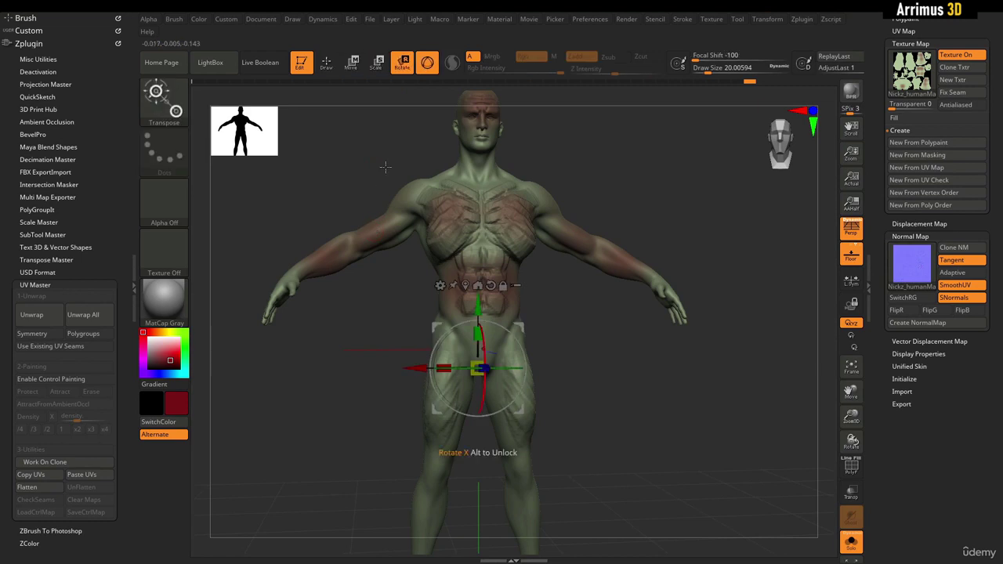
key("e")
key("w")
left_click_drag(618, 396, 636, 397)
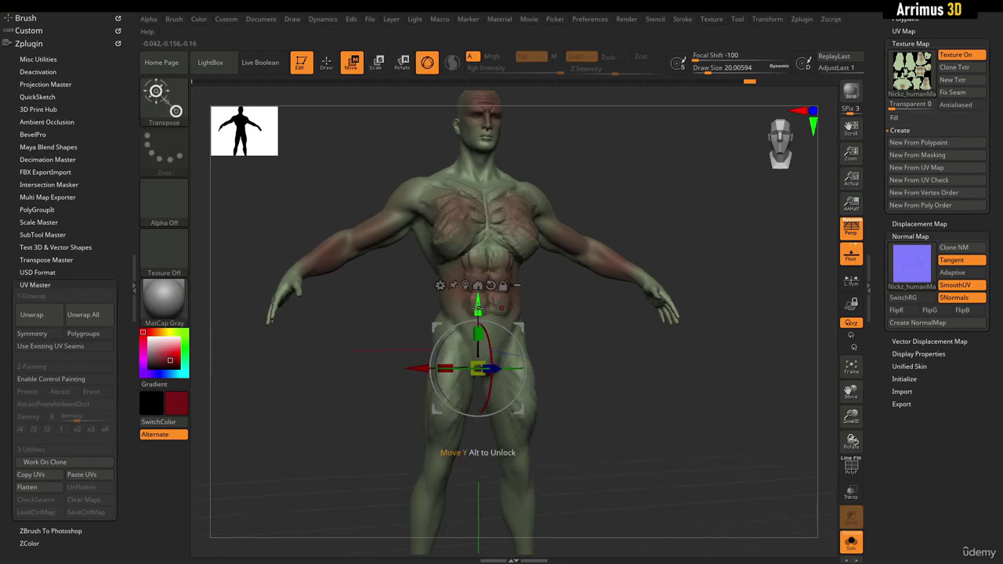
Try moving the figure upward and along its depth axis with the gizmo, undoing each move.
left_click_drag(478, 308, 478, 204)
key("ctrl+z")
left_click_drag(665, 375, 649, 392)
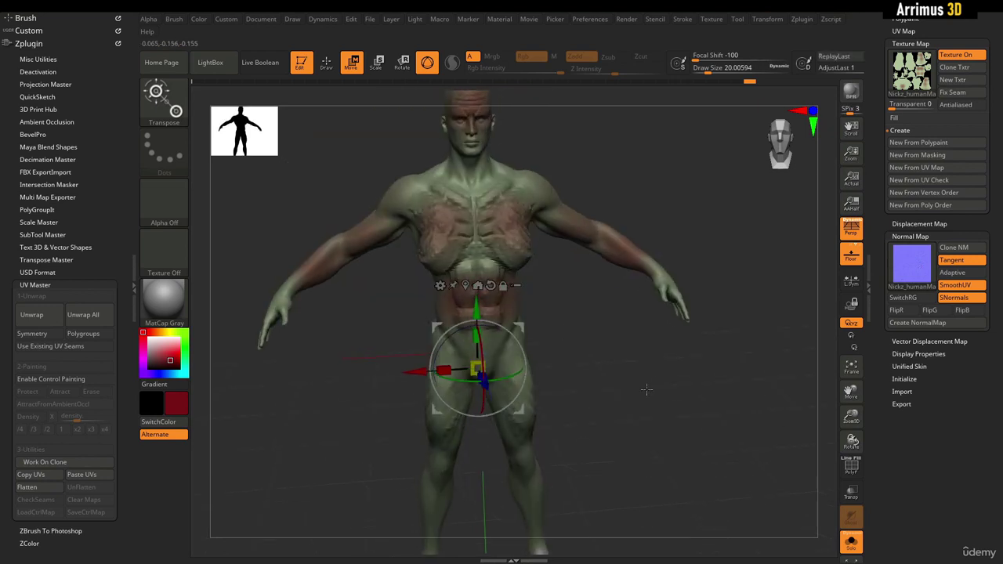
mouse_move(500, 381)
left_mouse_down()
mouse_move(462, 378)
mouse_move(508, 371)
left_mouse_up()
key("ctrl+z")
Try scaling the figure vertically and rotating it with the gizmo, undoing each change.
left_click_drag(562, 350, 598, 349)
left_click_drag(481, 336, 483, 365)
key("ctrl+z")
key("ctrl+z")
left_click_drag(525, 320, 501, 258)
key("ctrl+z")
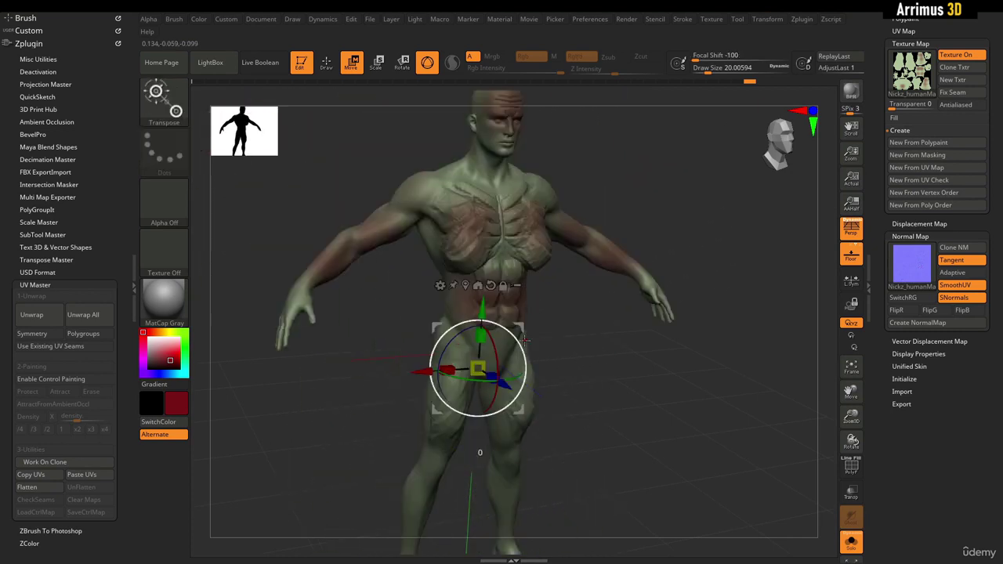
left_click_drag(525, 341, 512, 325)
key("ctrl+z")
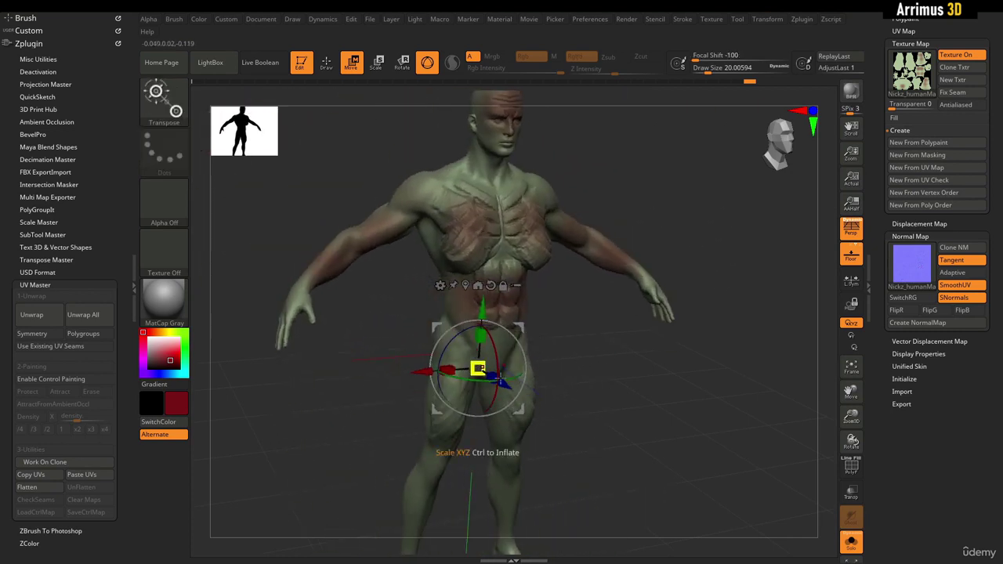
Try moving the figure along its X axis and rotating it in the screen plane with the gizmo, undoing each change.
left_click_drag(616, 400, 632, 417)
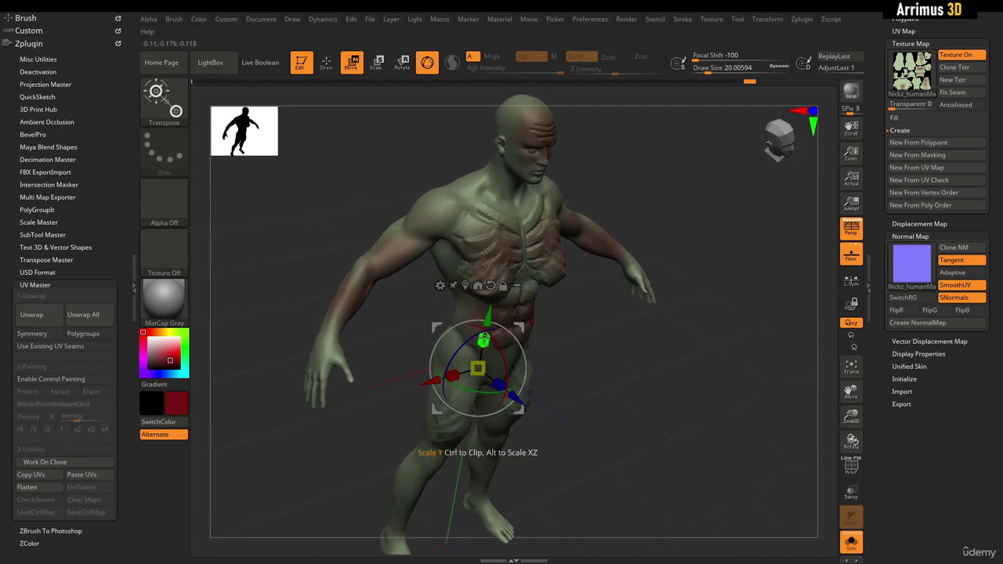
left_click_drag(582, 381, 564, 398)
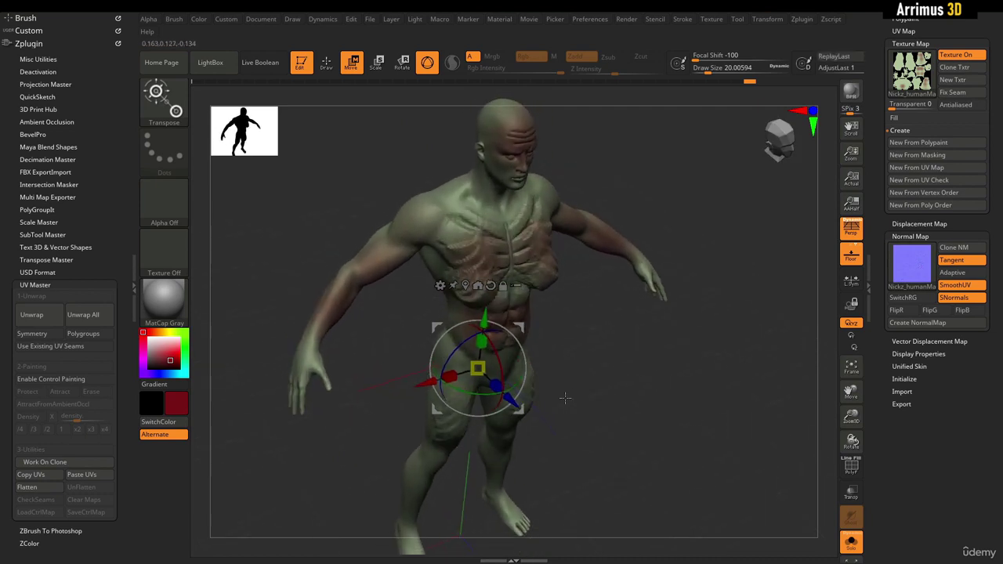
left_click_drag(424, 389, 392, 398)
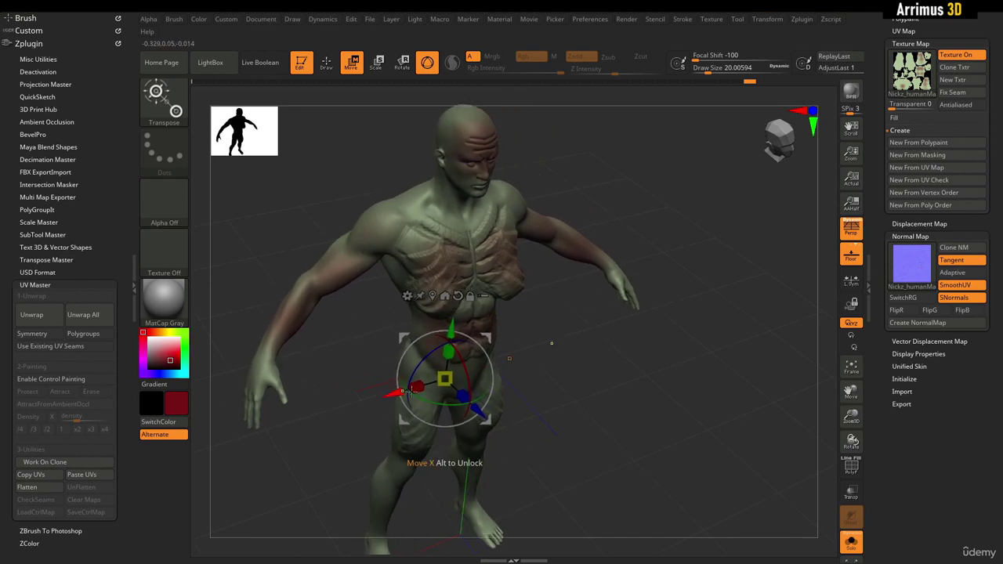
key("ctrl+z")
left_click_drag(586, 413, 580, 360)
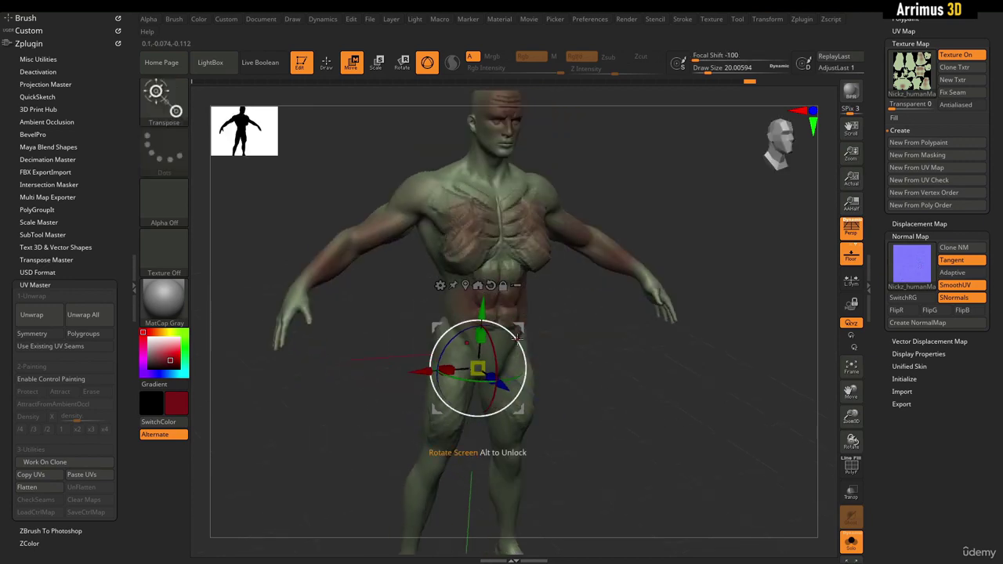
left_click_drag(518, 339, 503, 283)
key("ctrl+z")
key("ctrl+z")
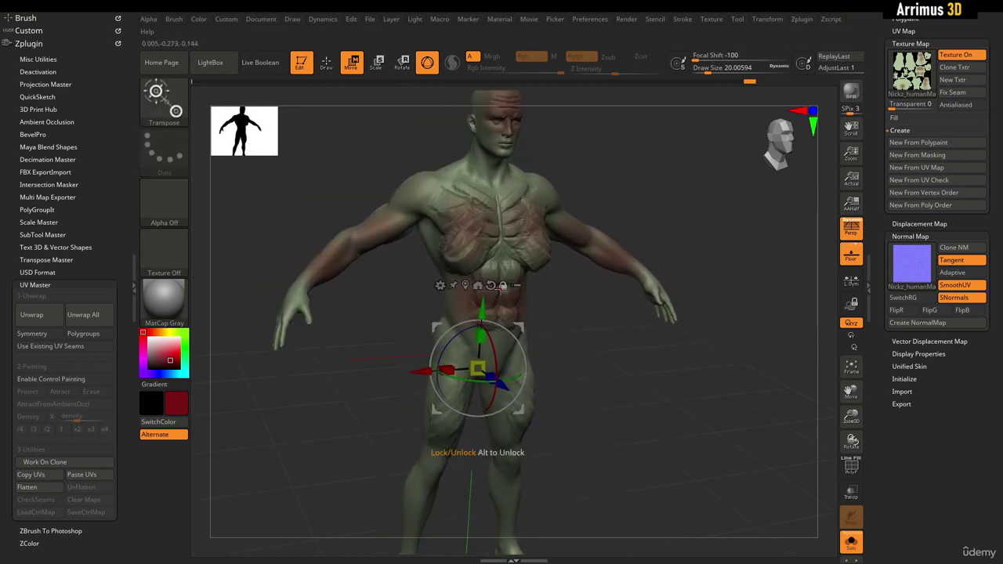
Switch between the Draw, Move and Scale modes, finishing with Move active and the gizmo displayed.
key("q")
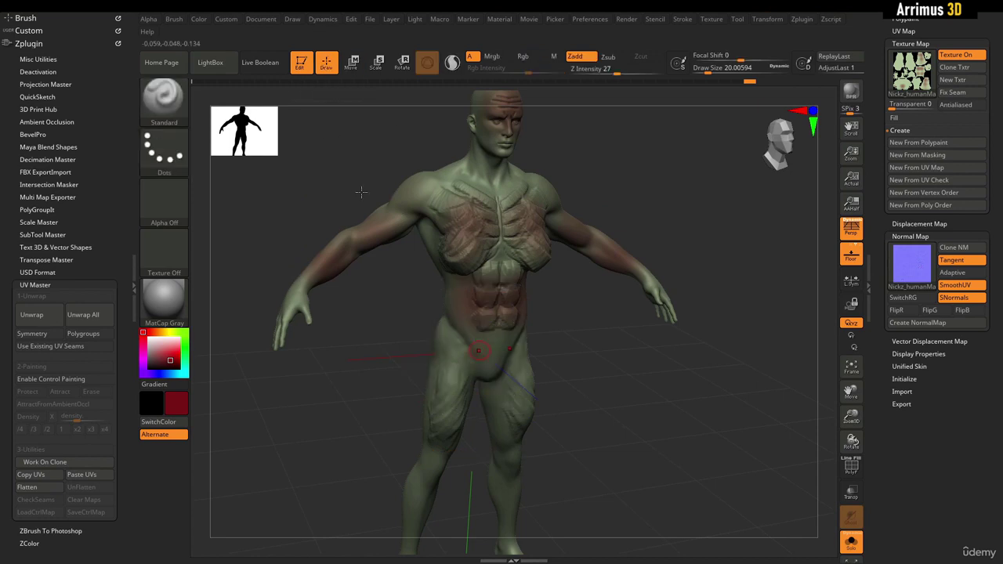
key("w")
key("e")
key("q")
left_click_drag(620, 381, 377, 85)
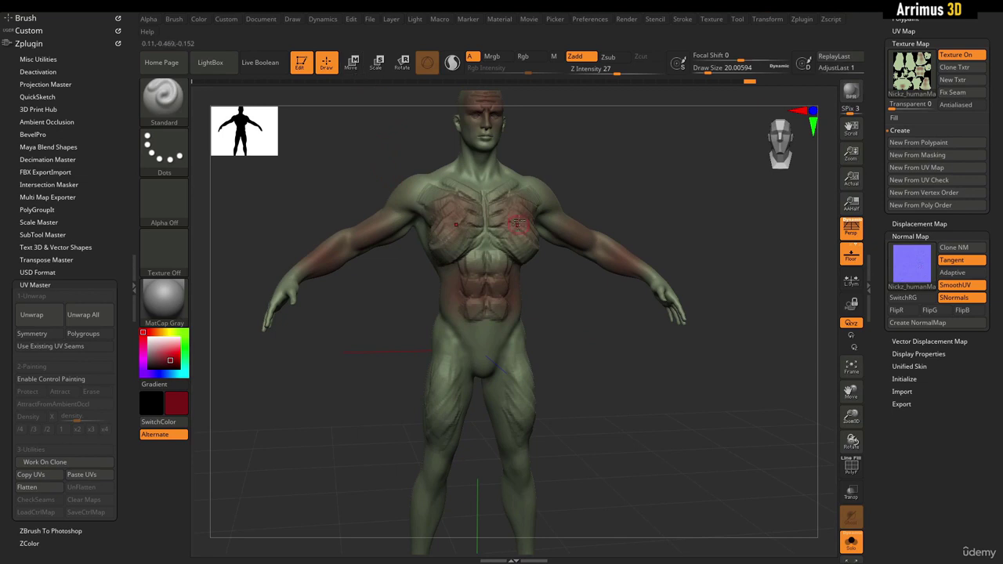
key("w")
left_click_drag(572, 353, 613, 359)
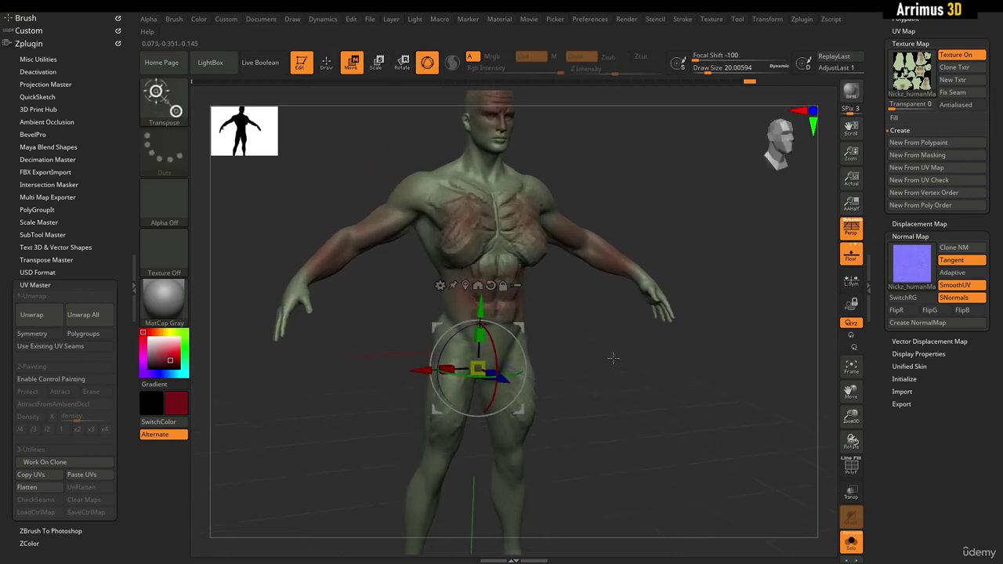
Replace the gizmo with the transpose line, and mask the figure's arms with an inverted mask so only the arms stay editable.
left_click(427, 62)
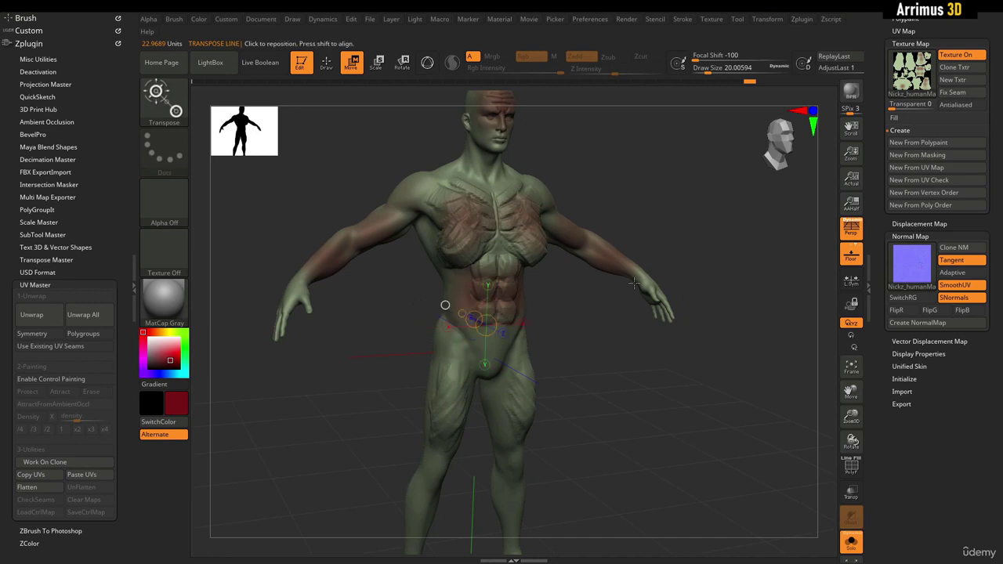
left_click_drag(677, 224, 738, 177)
left_click_drag(487, 297, 464, 304, "alt")
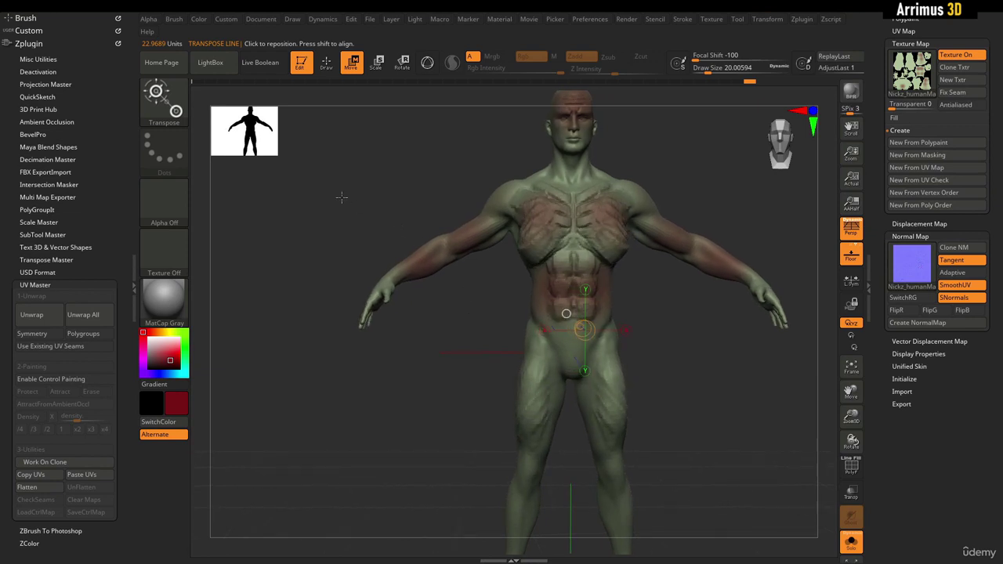
mouse_move(325, 155)
left_mouse_down("ctrl")
mouse_move(401, 265)
mouse_move(510, 366)
mouse_move(489, 311)
left_mouse_up("ctrl")
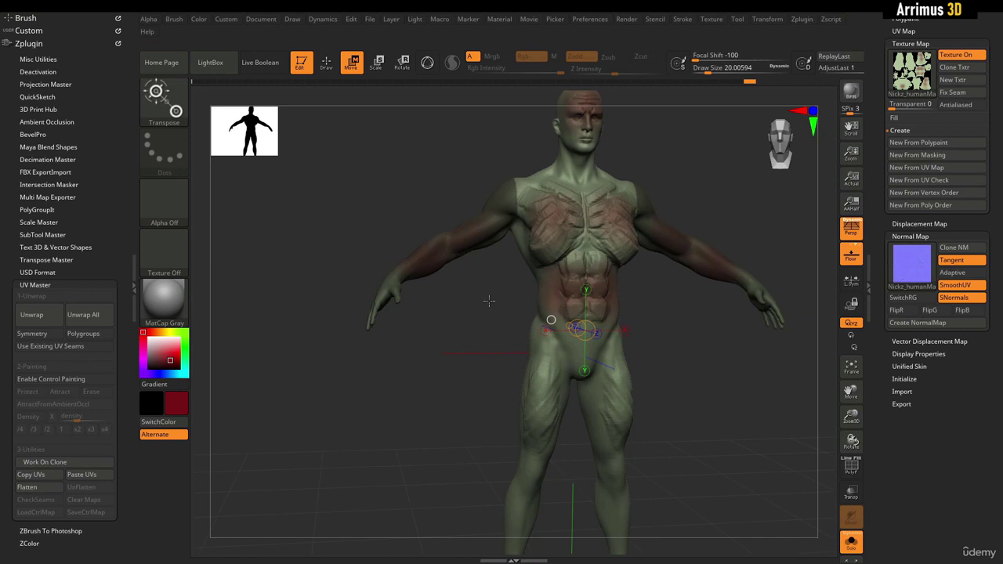
left_click(488, 292, "ctrl")
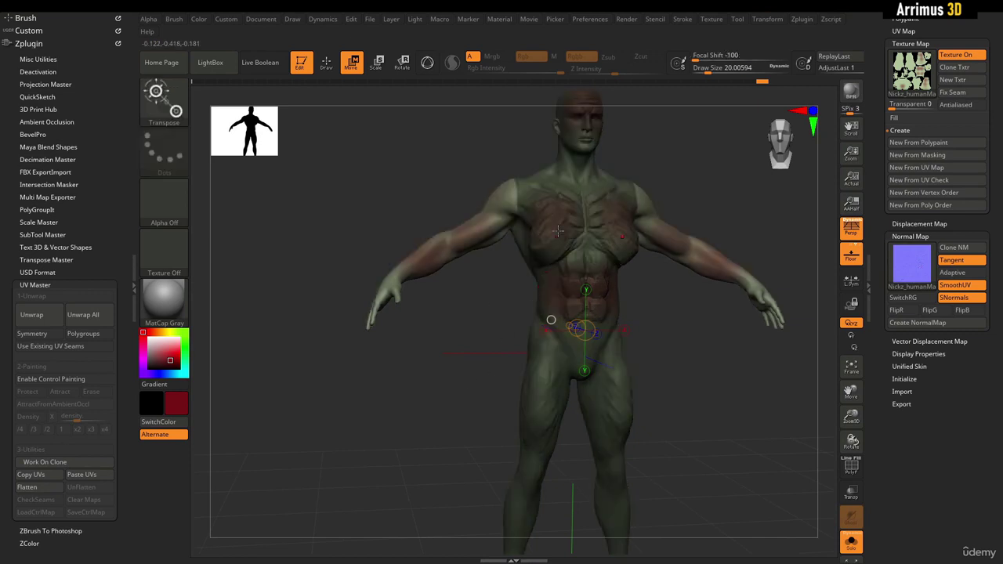
Draw a transpose line up the chest, return to Draw mode and bring up the MaskPen brush temporarily.
left_click_drag(548, 207, 553, 156)
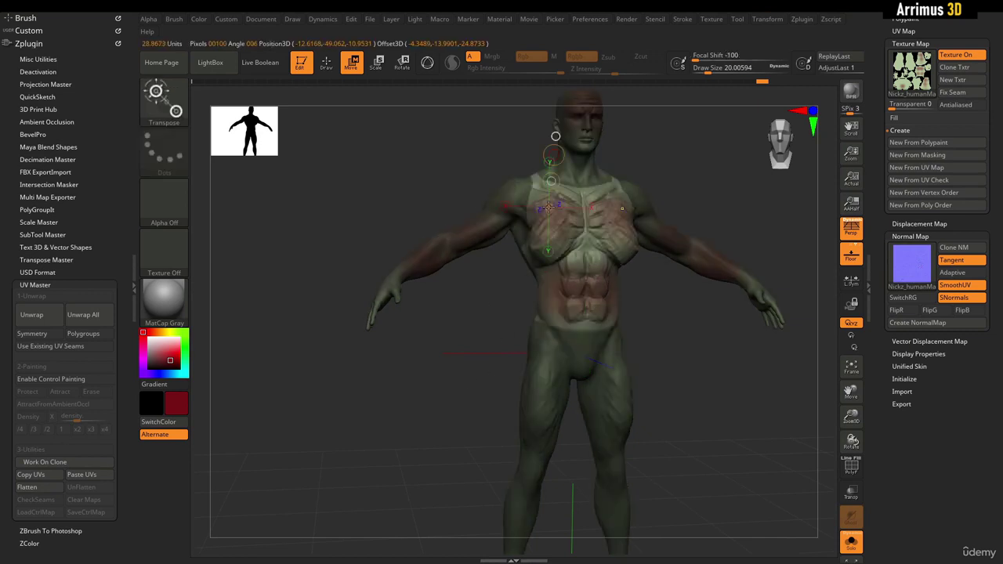
key("q")
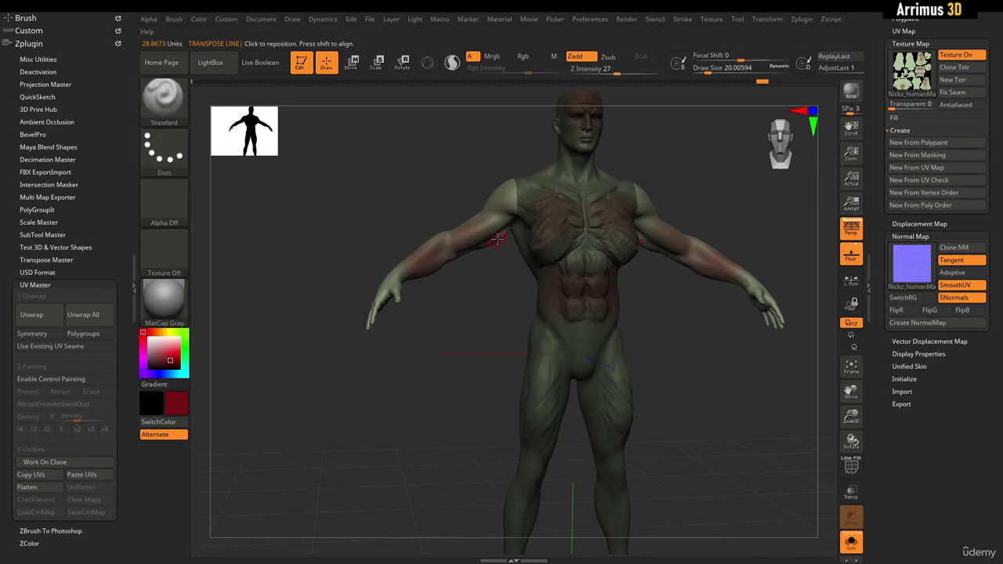
key("ctrl")
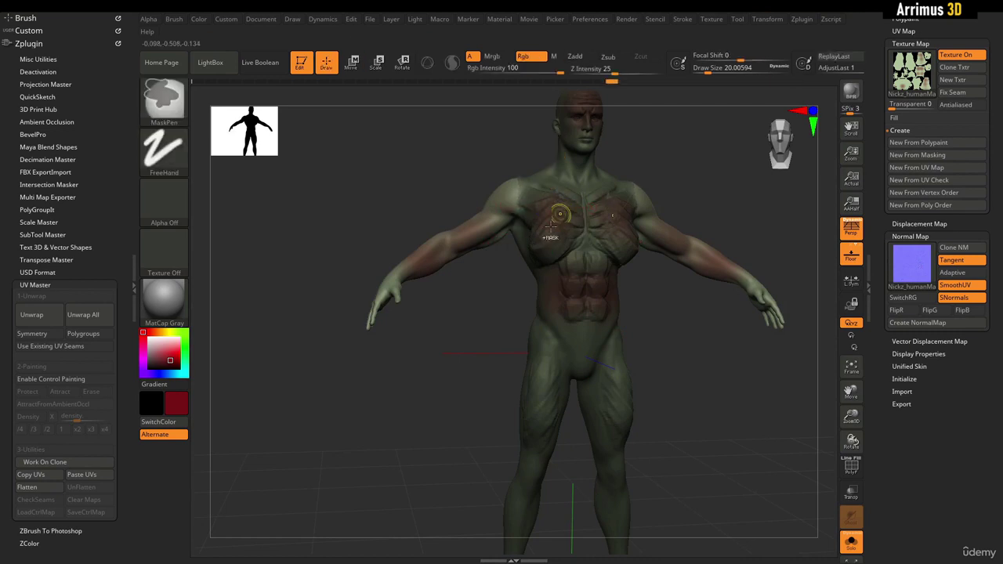
left_click_drag(490, 310, 490, 336)
Cycle through the Move, Scale and Rotate modes and draw a transpose line down the figure's thigh.
key("w")
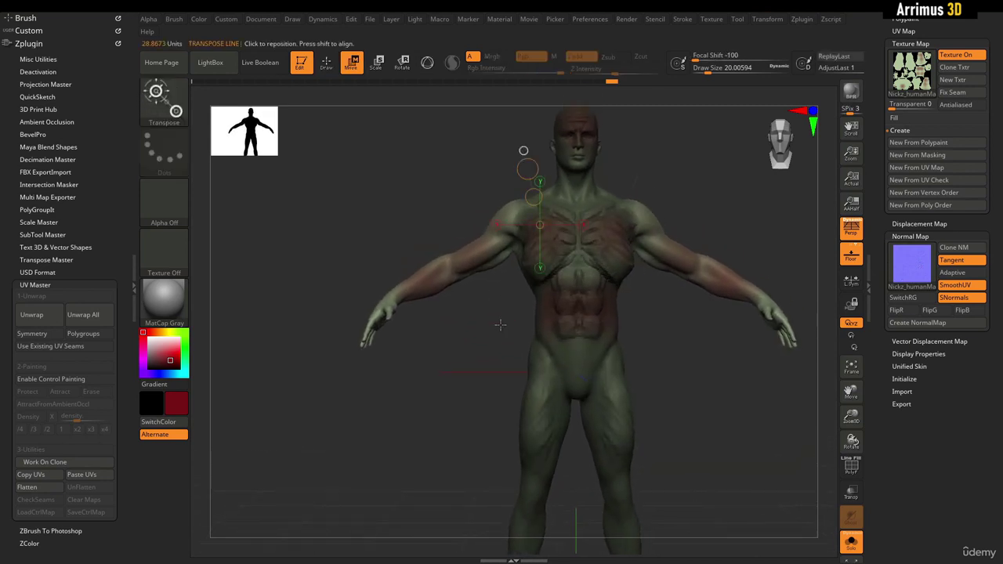
key("e")
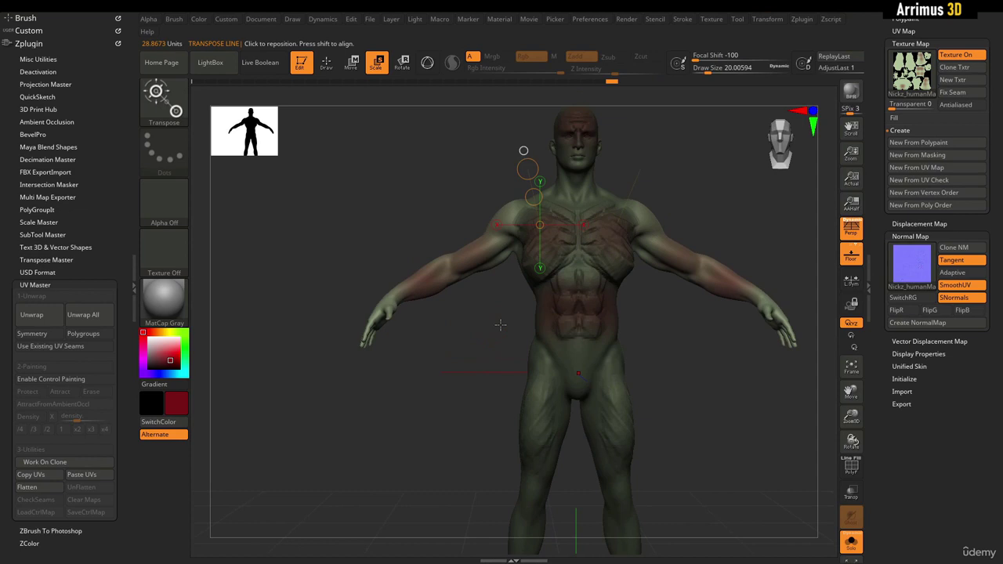
key("r")
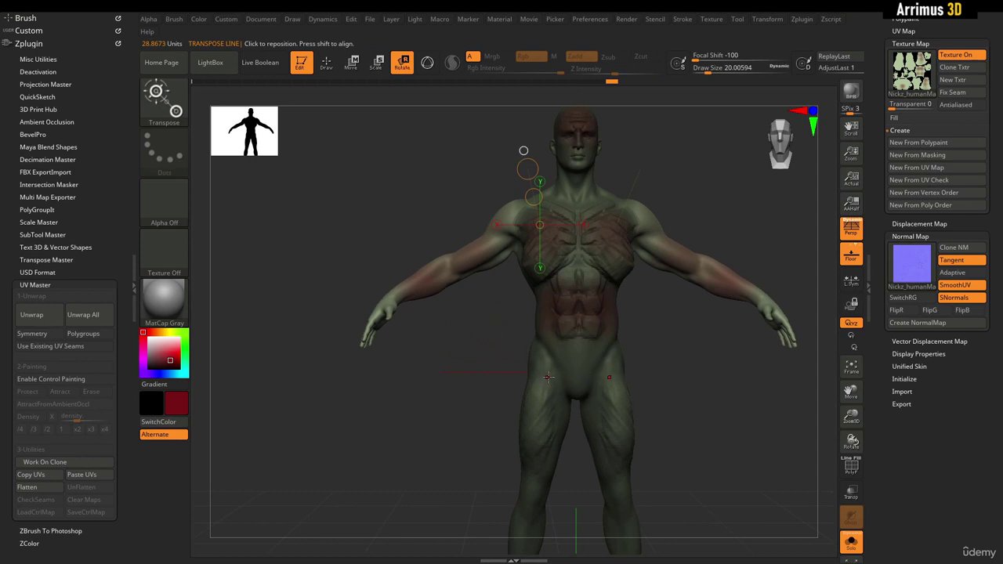
left_click_drag(552, 370, 538, 442)
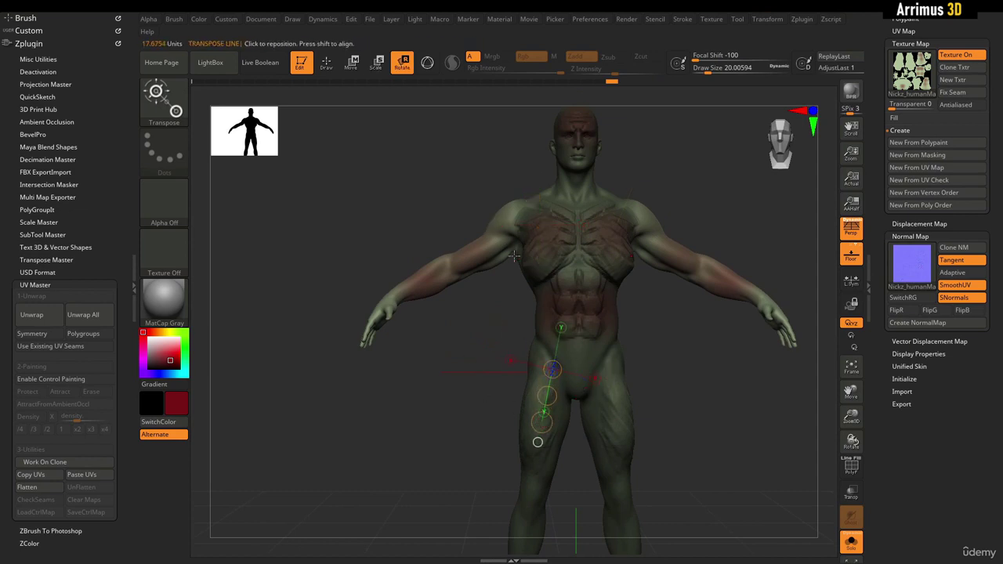
left_click_drag(492, 314, 490, 332)
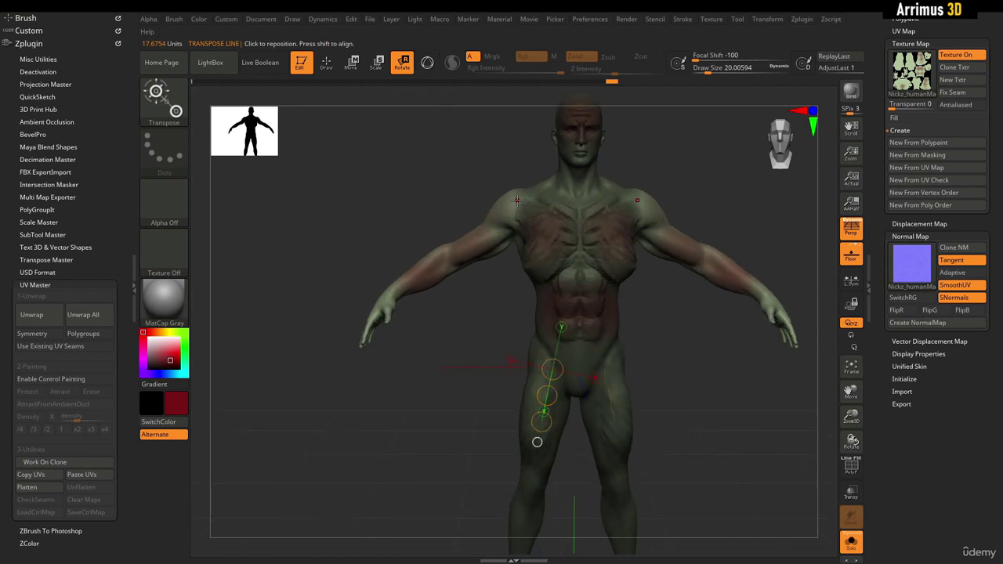
Draw a transpose line from the shoulder to the hand and rotate the unmasked arms slightly downward with it.
left_click_drag(524, 200, 357, 329)
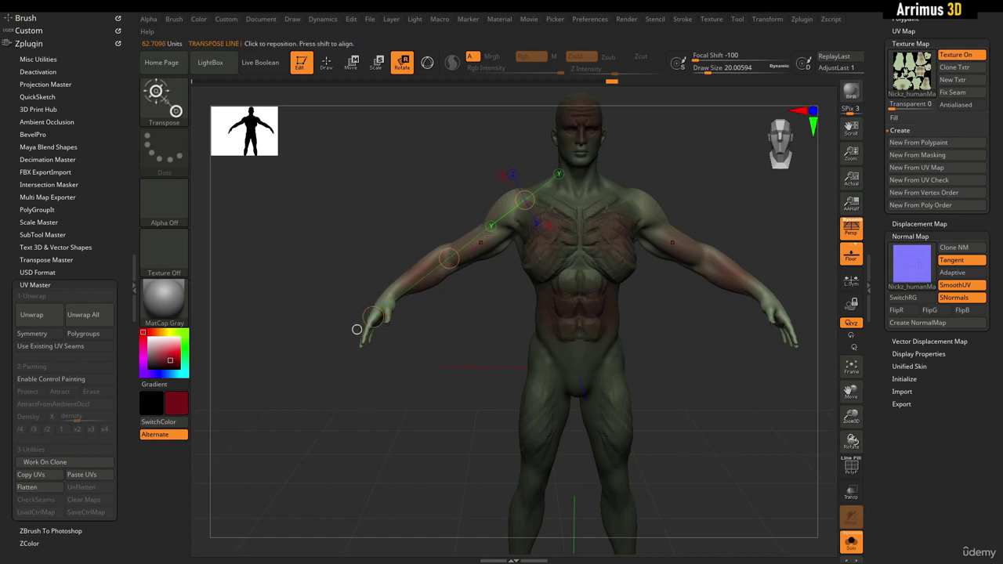
left_click_drag(373, 318, 391, 279)
mouse_move(357, 330)
left_mouse_down()
mouse_move(384, 291)
mouse_move(477, 227)
mouse_move(354, 331)
mouse_move(360, 326)
left_mouse_up()
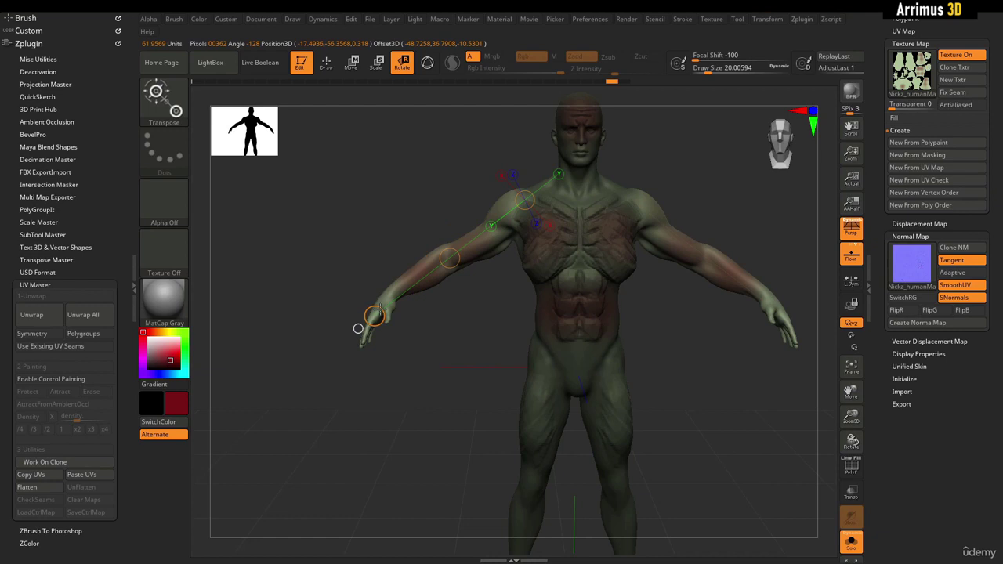
left_click_drag(375, 315, 401, 317)
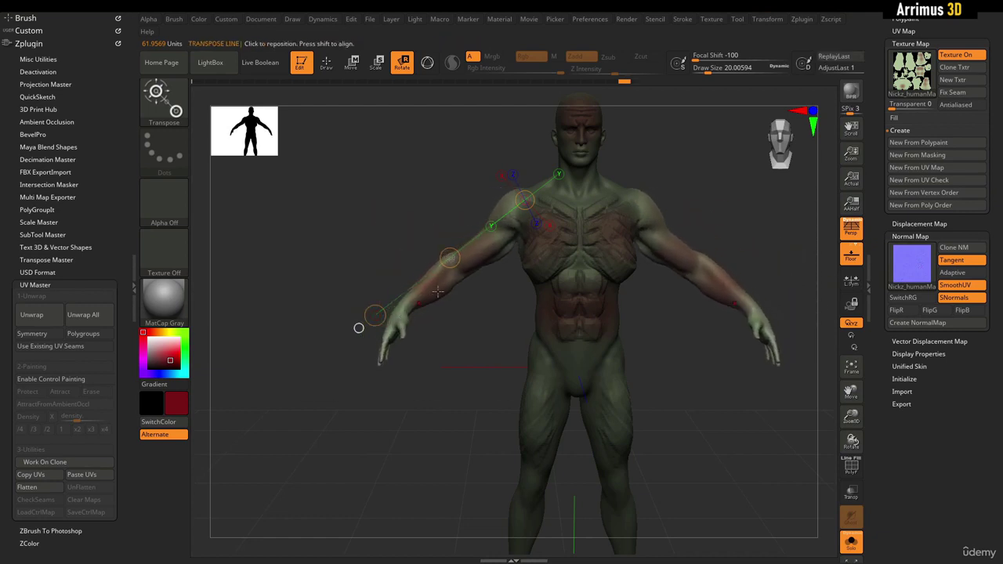
Try twisting and bending the arms strongly with the middle and shoulder circles of the transpose line, and undo the deformation.
left_click_drag(454, 257, 492, 267)
left_click_drag(525, 200, 287, 354)
mouse_move(400, 426)
left_mouse_down()
mouse_move(464, 423)
mouse_move(400, 418)
left_mouse_up()
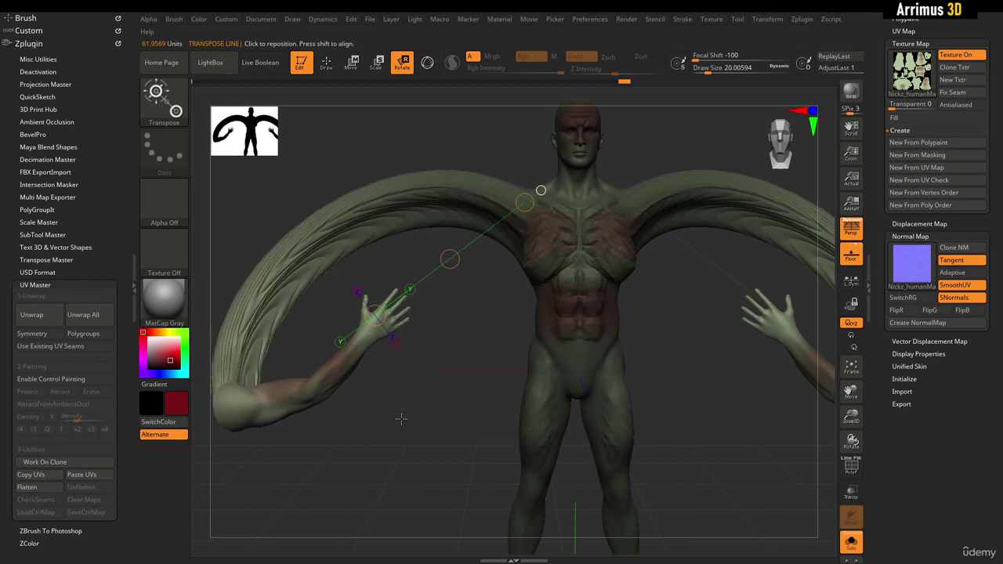
left_click_drag(464, 396, 482, 413, "alt")
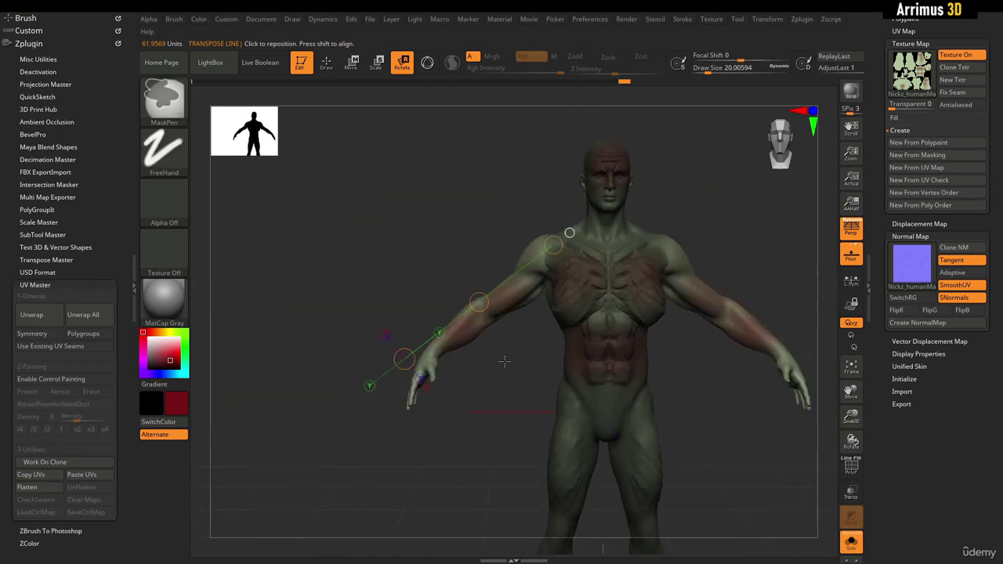
Try moving and stretching the arms in Move mode from the hand and shoulder circles of the transpose line, undoing each change.
key("w")
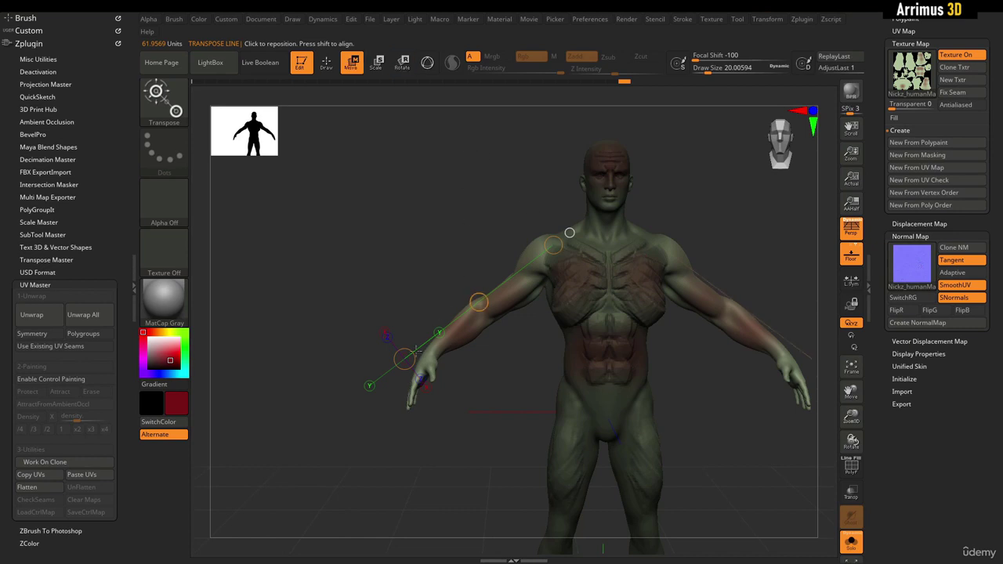
left_click_drag(405, 359, 328, 413)
key("ctrl+z")
left_click_drag(404, 359, 337, 409)
key("ctrl+z")
left_click_drag(554, 247, 416, 303)
key("ctrl+z")
key("ctrl+z")
Try scaling the arms in Scale mode from the hand and shoulder circles of the transpose line, undoing each change.
key("e")
left_click_drag(404, 358, 450, 320)
key("ctrl+z")
left_click_drag(553, 245, 537, 349)
key("ctrl+z")
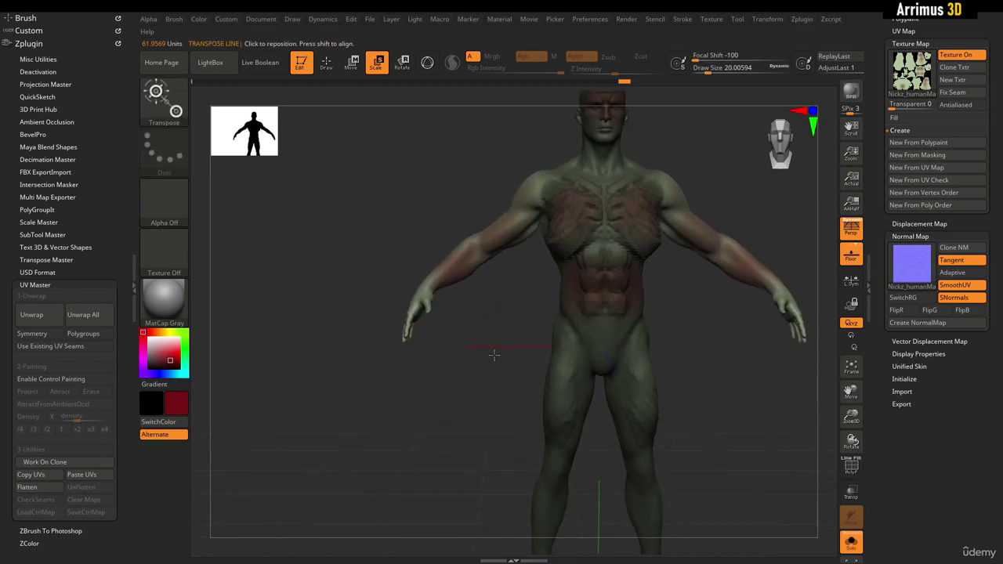
left_click_drag(494, 355, 494, 424, "alt")
left_click_drag(530, 358, 464, 367)
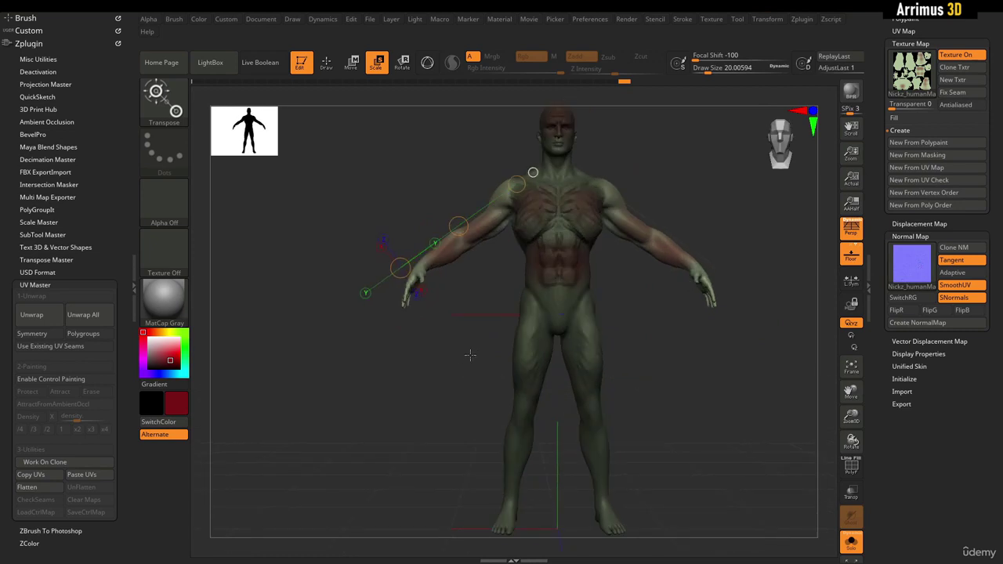
Return to Draw mode with the Standard brush, swap the two colors back and forth, and choose a light purple main color.
key("q")
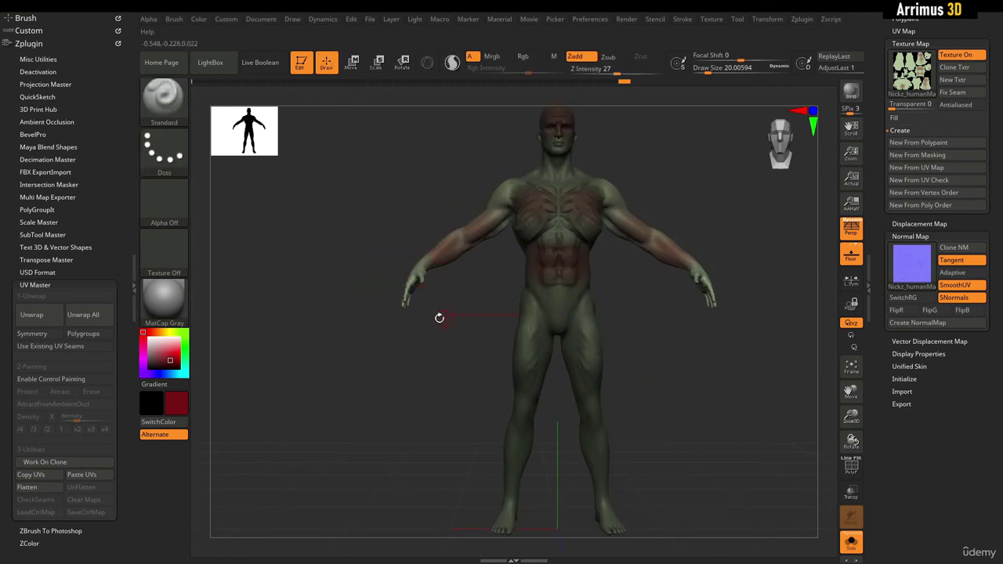
left_click(167, 421)
left_click(167, 422)
mouse_move(170, 360)
left_mouse_down()
mouse_move(155, 349)
mouse_move(143, 360)
left_mouse_up()
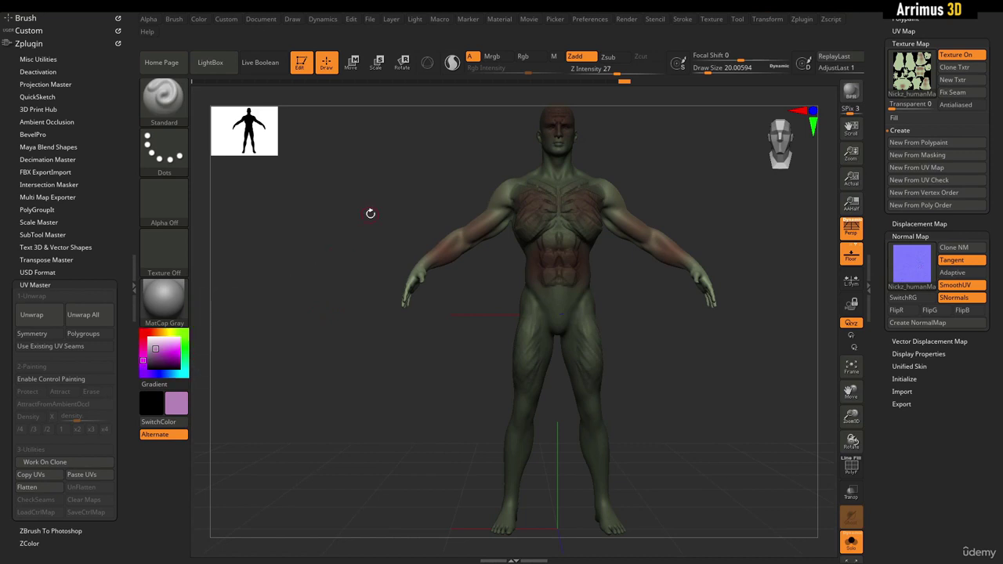
Open the quick settings pop-up over the canvas and look over its tool, brush, stroke, material and texture thumbnails.
key("space")
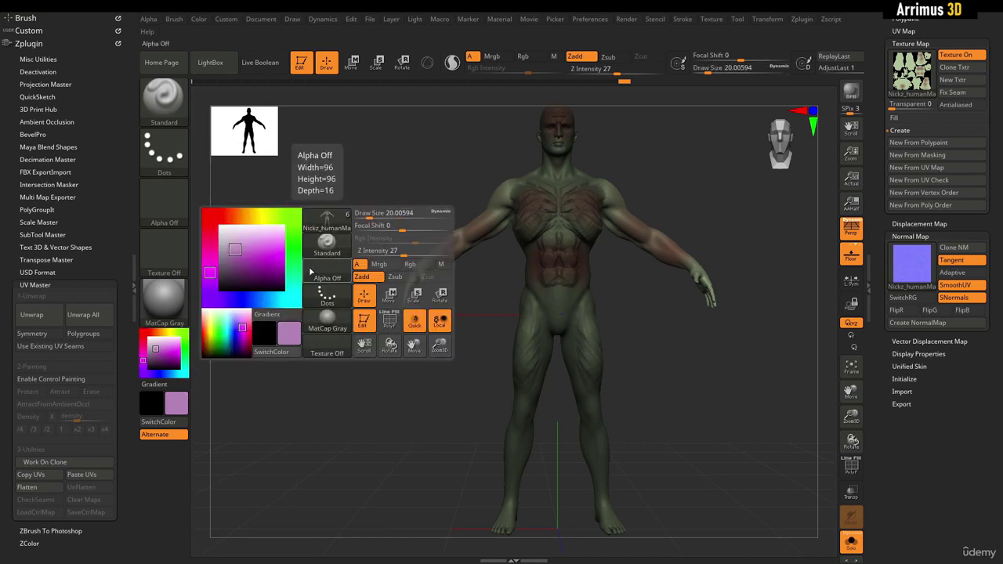
mouse_move(337, 221)
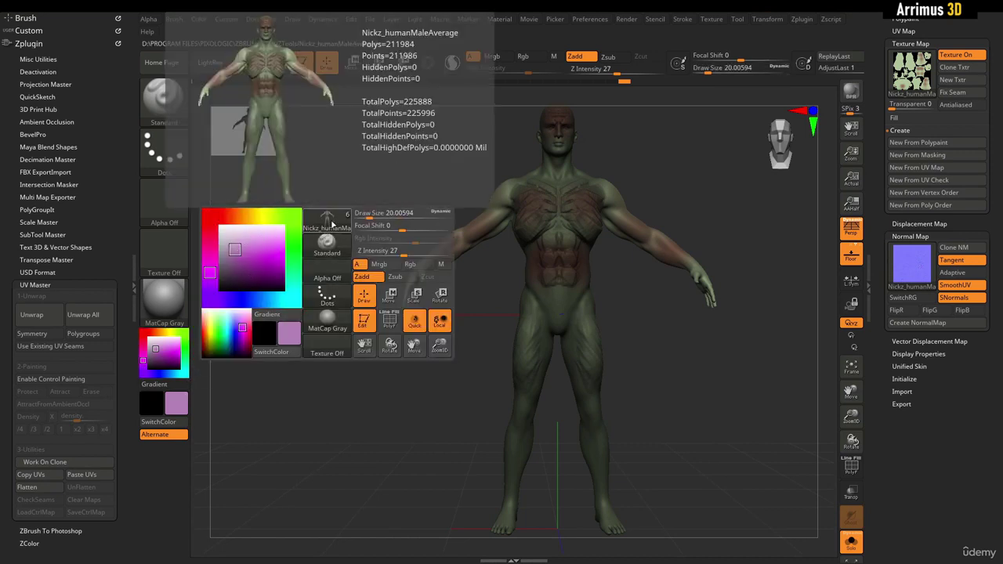
mouse_move(330, 251)
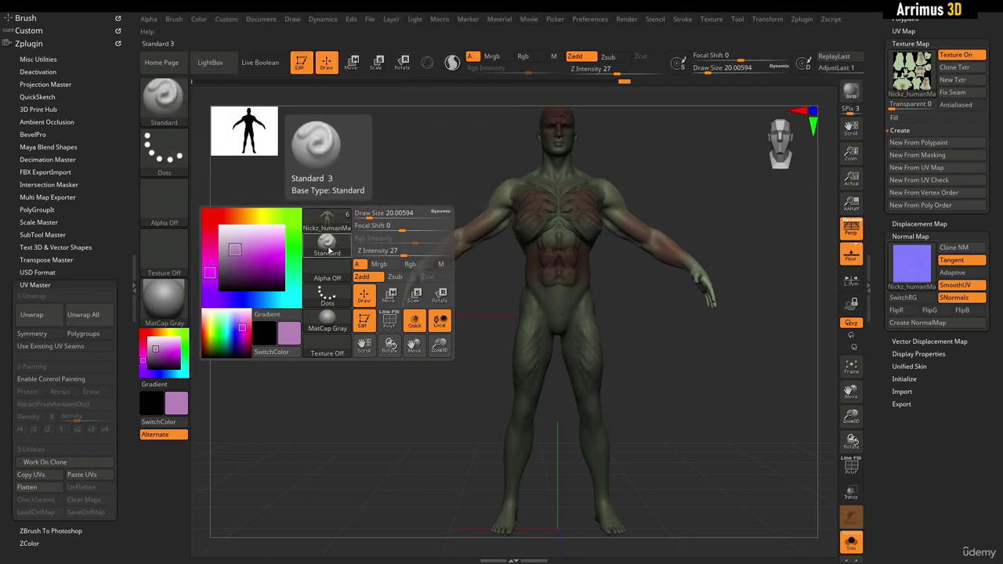
mouse_move(325, 294)
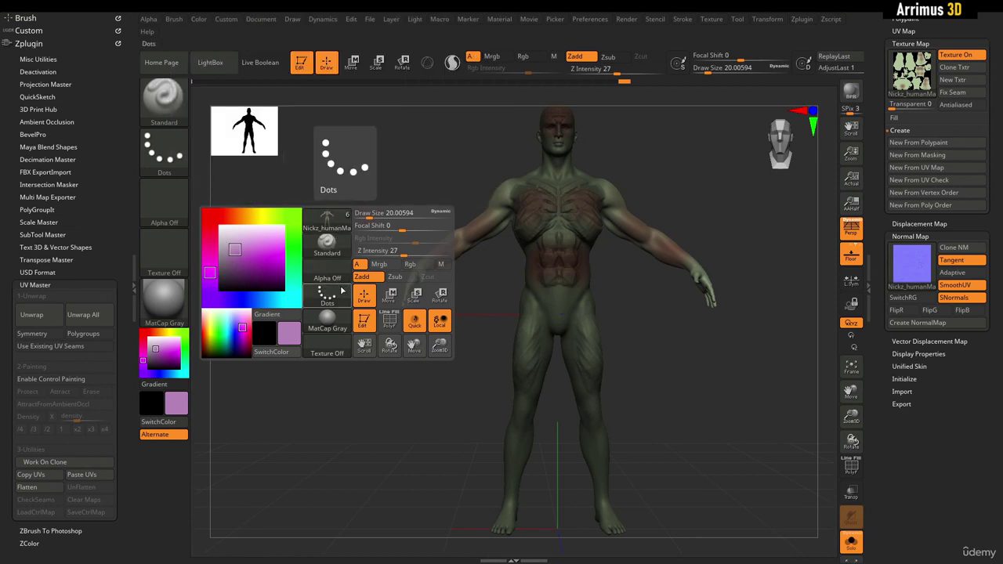
mouse_move(330, 315)
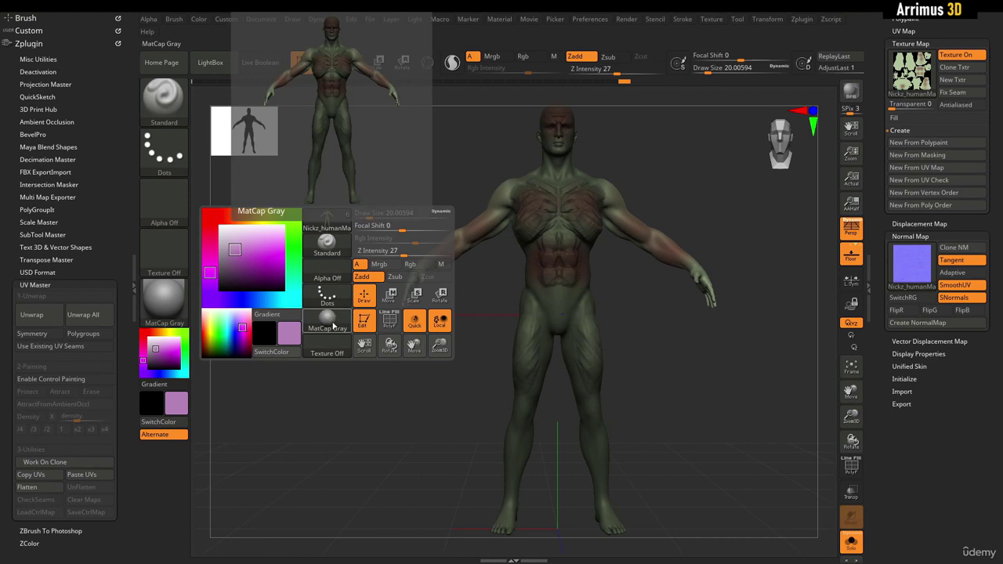
mouse_move(334, 343)
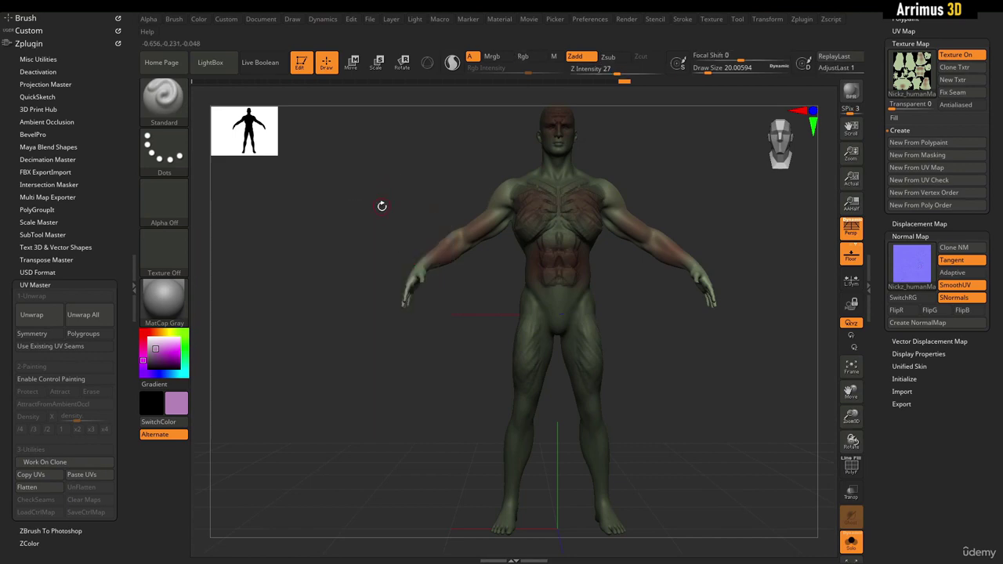
View the brush, stroke and alpha libraries in turn, closing each without choosing an item.
key("b")
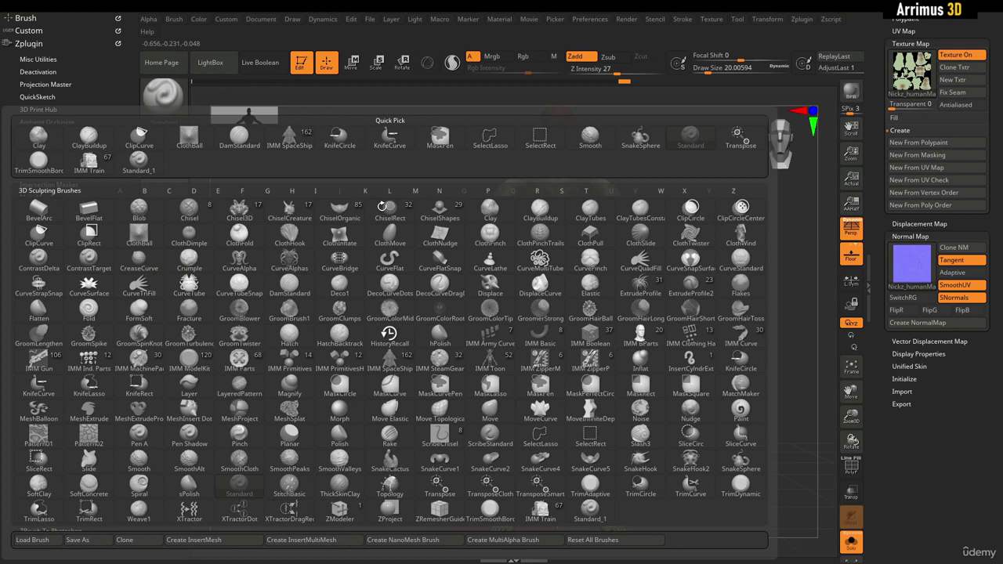
key("Escape")
key("F3")
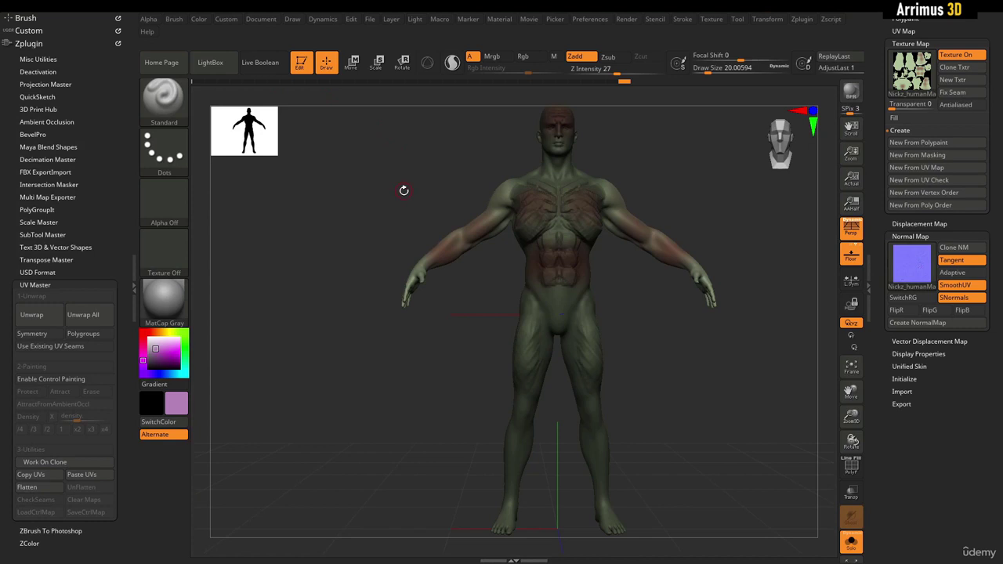
key("F4")
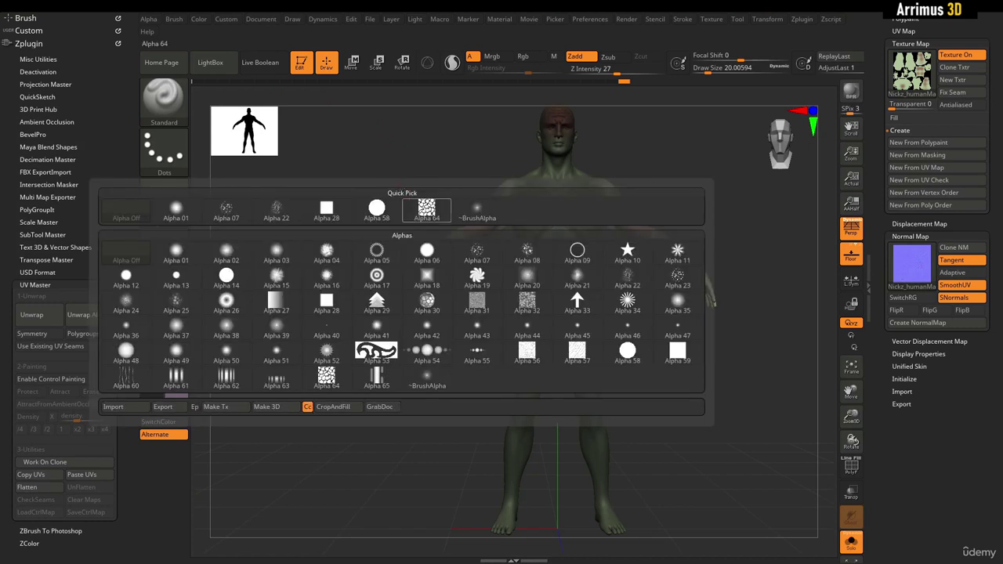
key("F4")
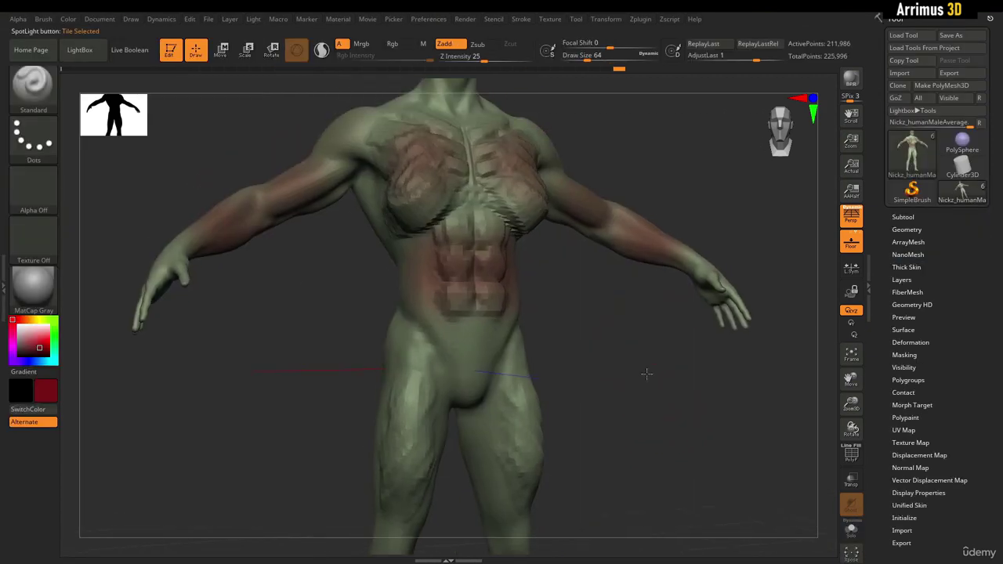
Filter the brush library to brushes starting with H, try picking hPolish, and filter the reopened library to M.
left_click_drag(647, 371, 701, 243, "alt")
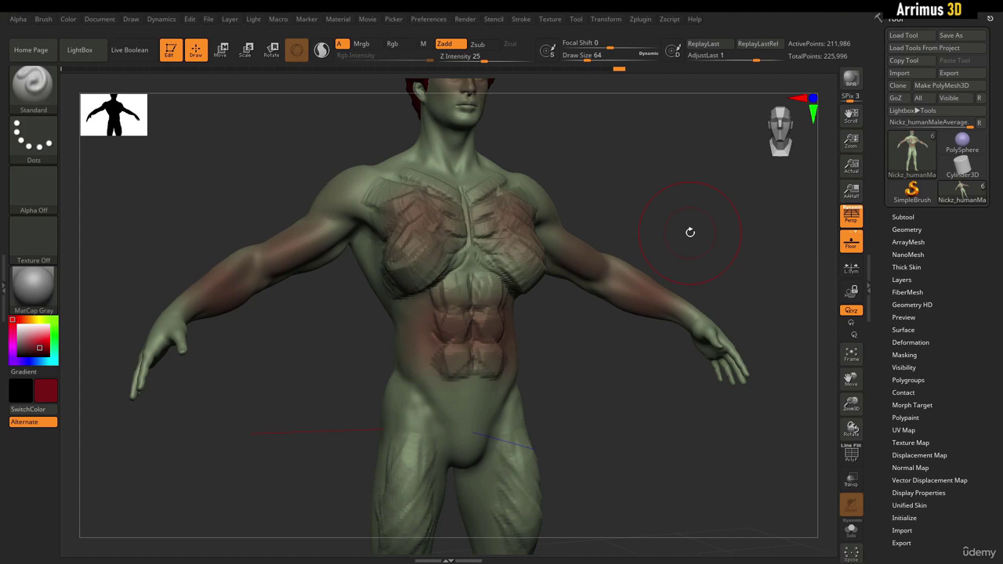
key("b")
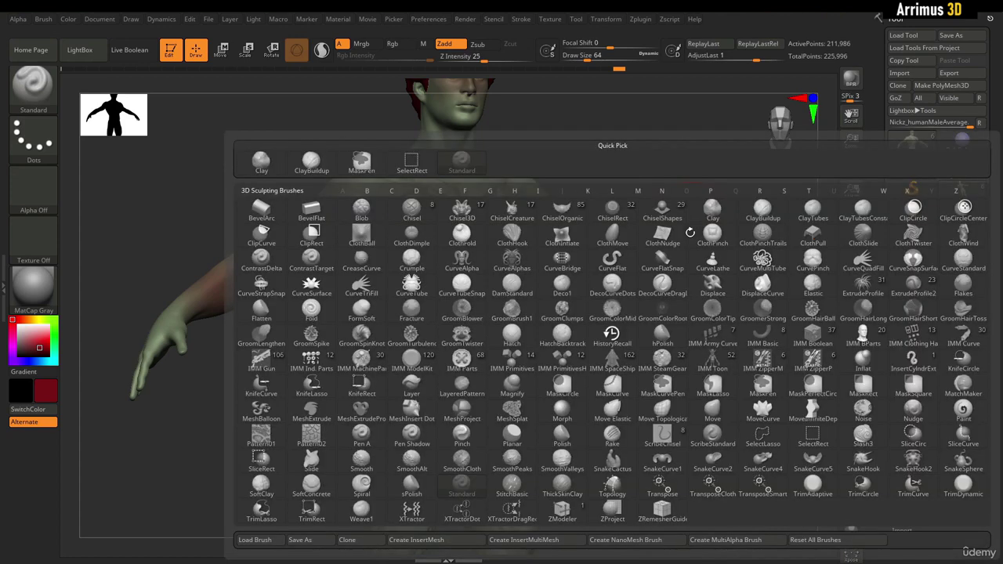
key("h")
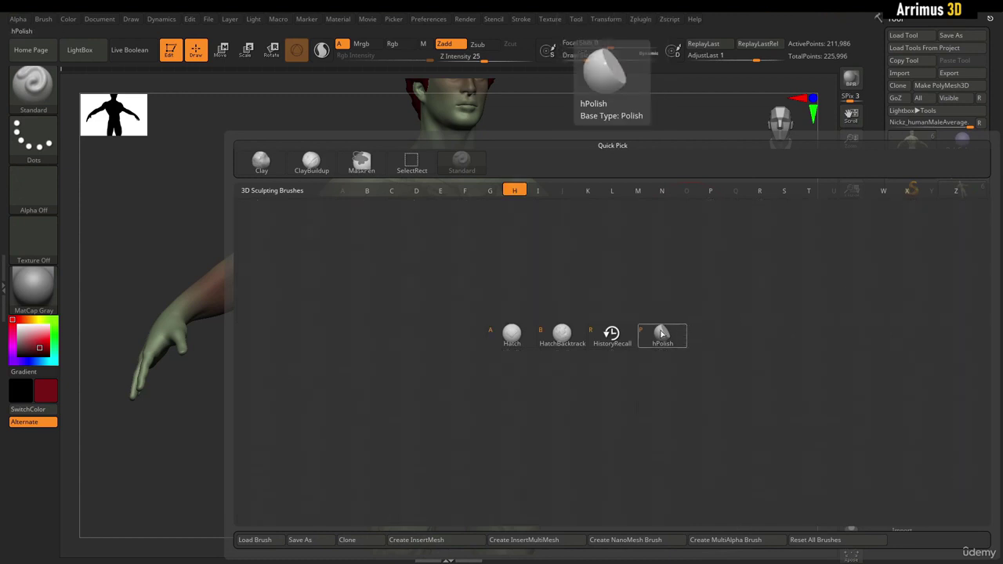
left_click(662, 334)
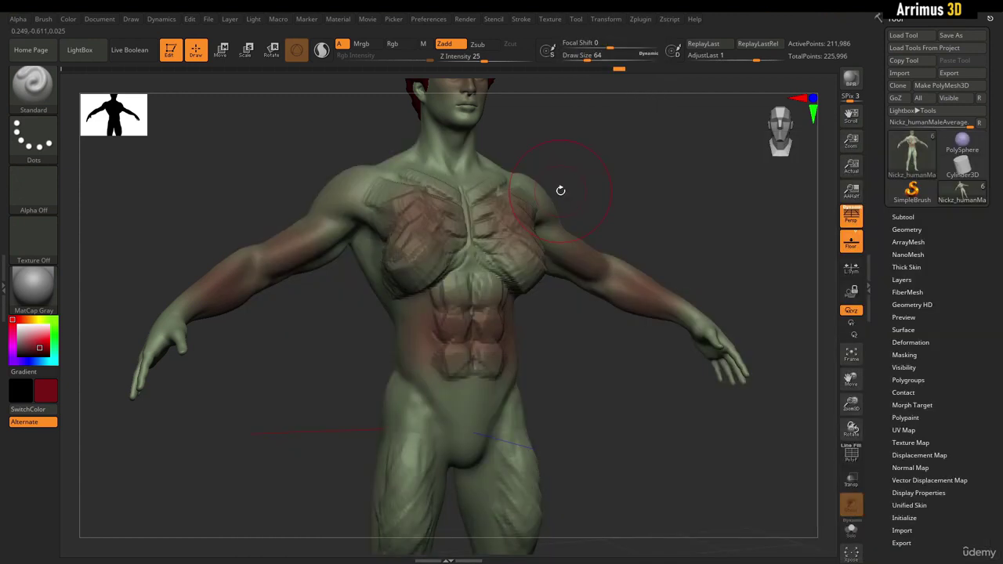
key("b")
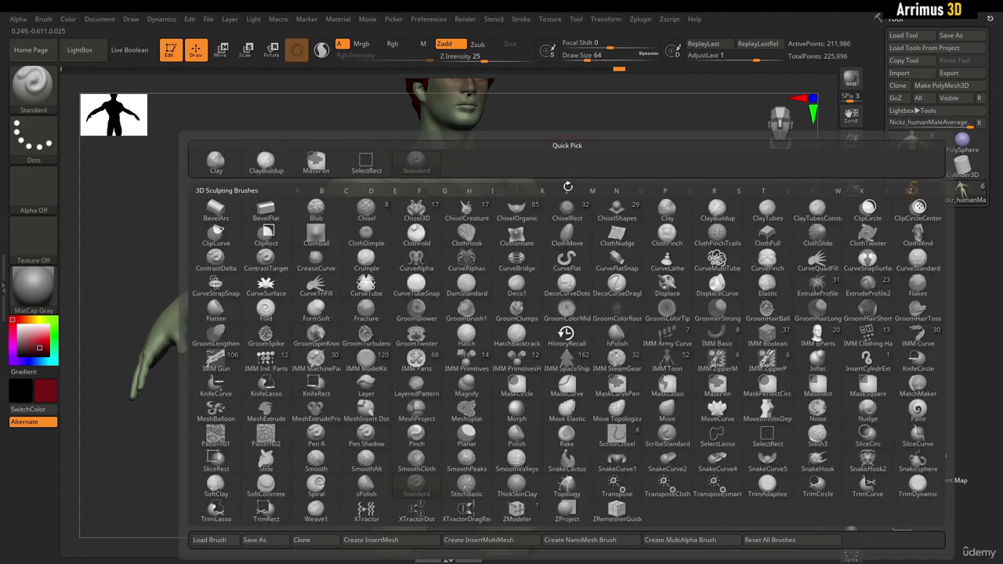
key("m")
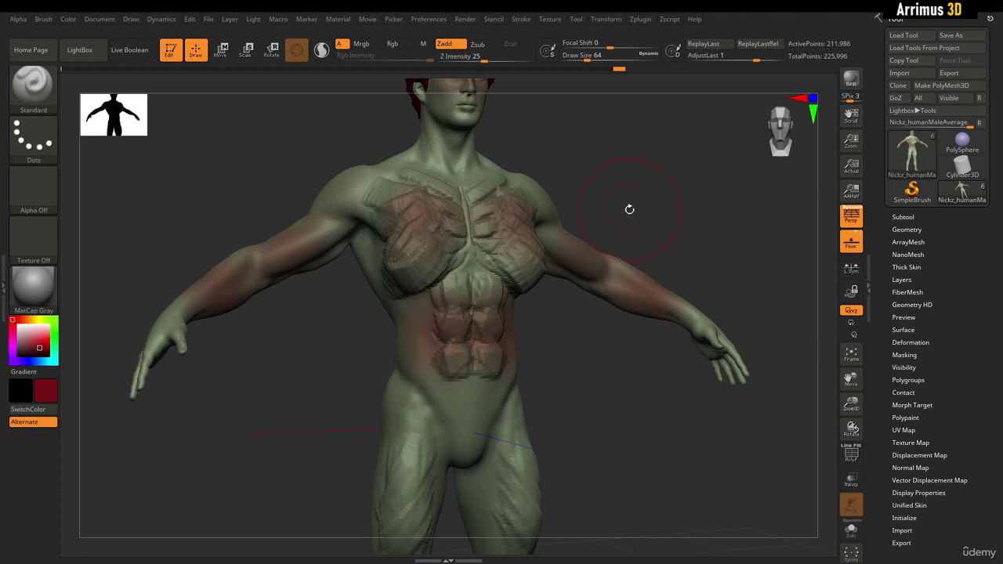
mouse_move(629, 209)
left_mouse_down()
mouse_move(613, 207)
mouse_move(641, 259)
mouse_move(647, 228)
left_mouse_up()
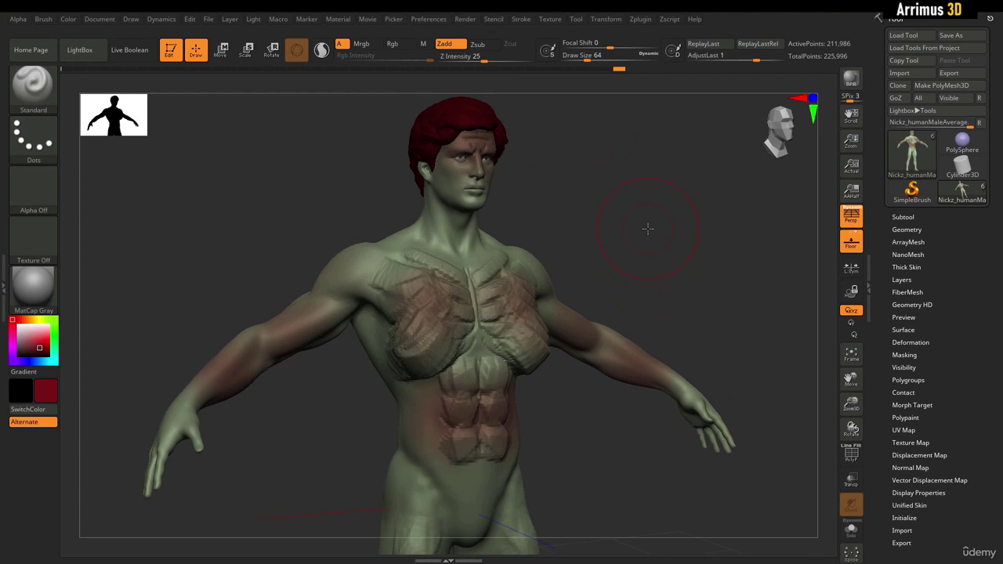
left_click_drag(648, 228, 631, 243)
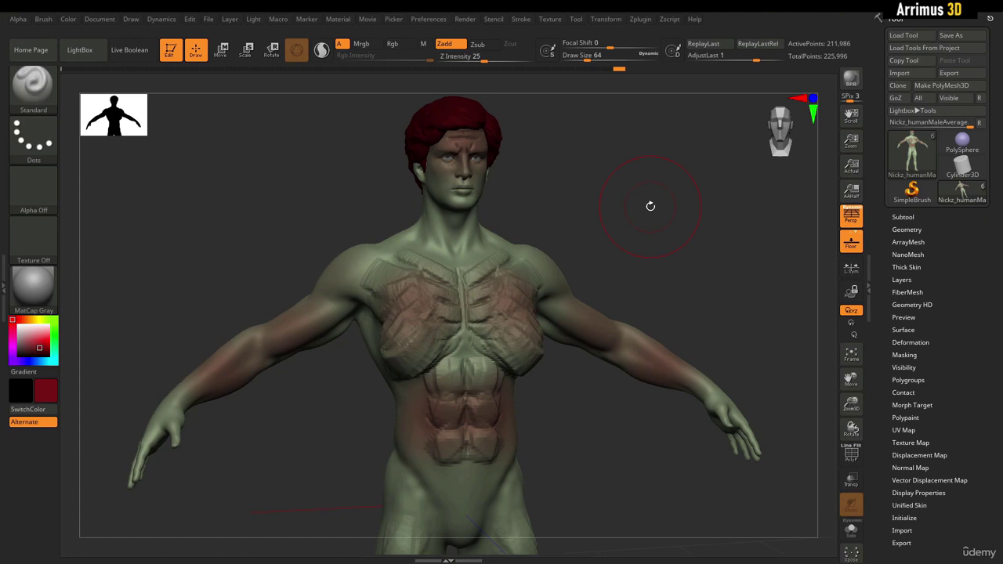
mouse_move(663, 226)
left_mouse_down()
mouse_move(625, 225)
mouse_move(664, 231)
left_mouse_up()
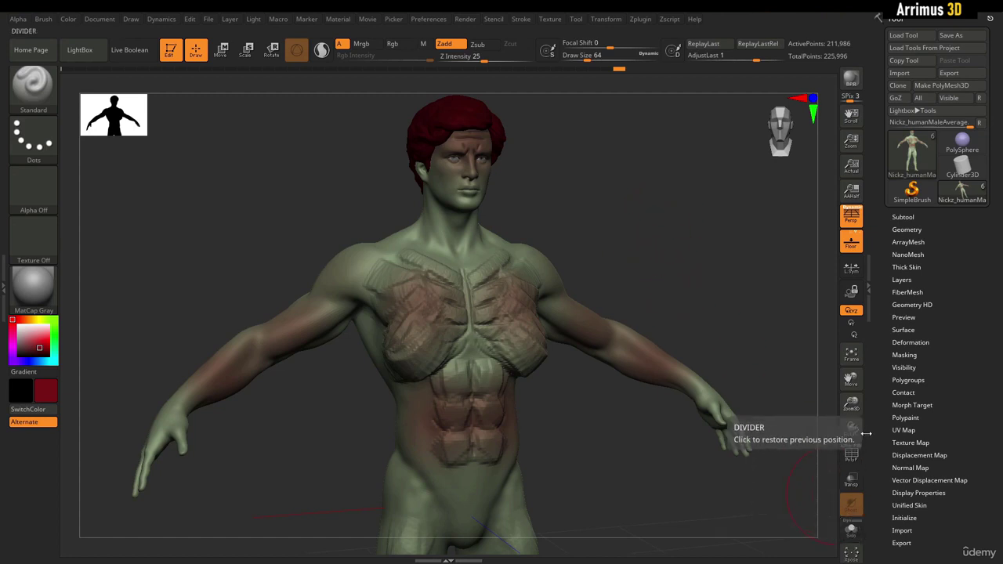
left_click_drag(876, 427, 877, 416)
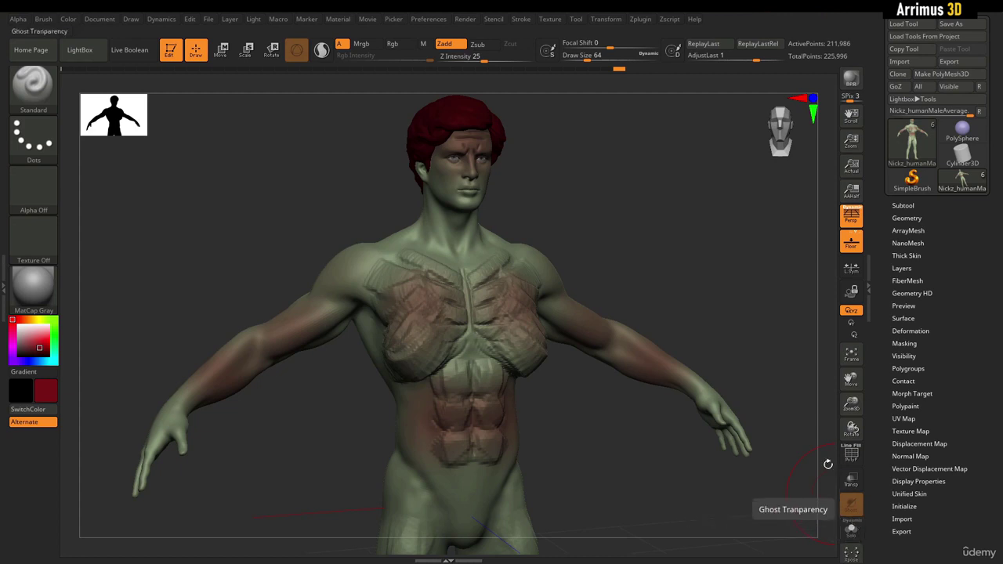
mouse_move(714, 305)
left_mouse_down()
mouse_move(701, 301)
mouse_move(712, 299)
left_mouse_up()
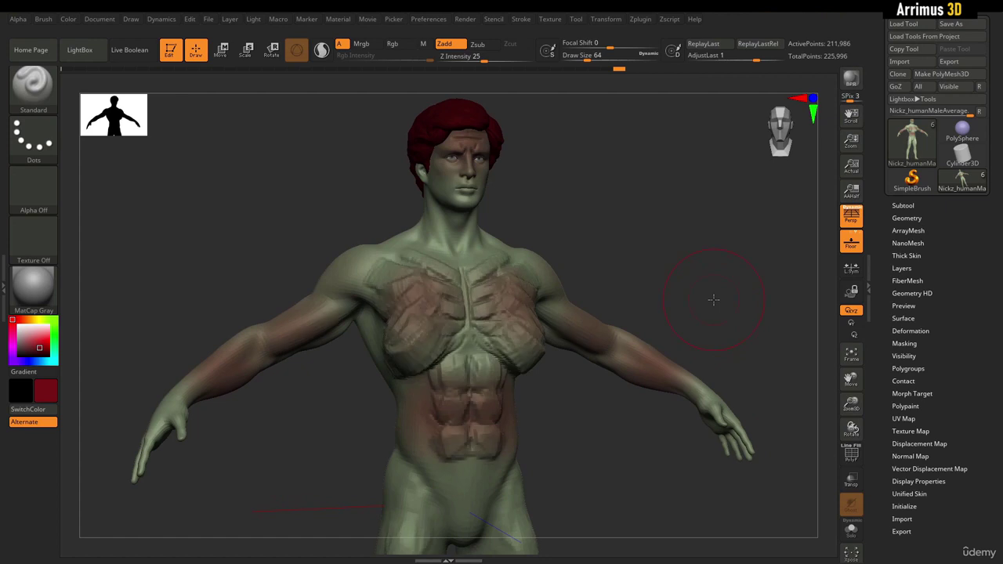